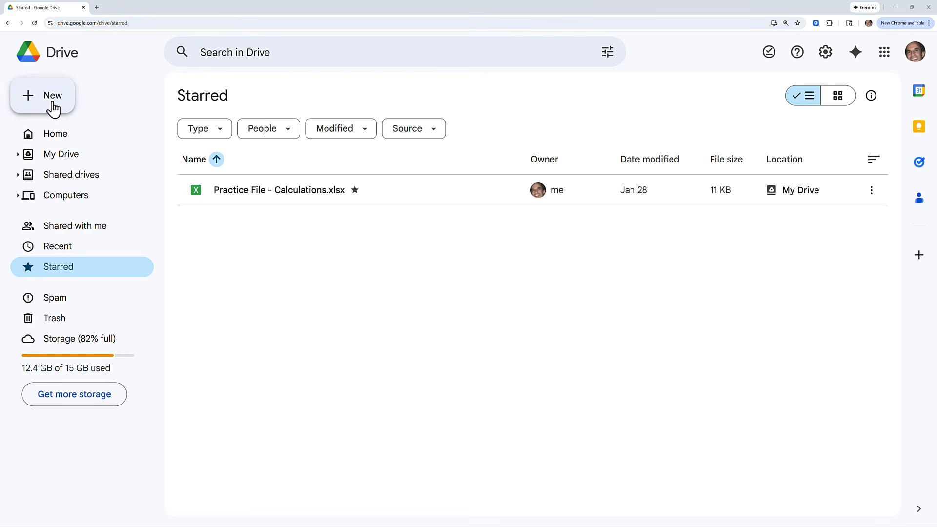
Step: Create a blank Google Sheets spreadsheet from Google Drive, then return to the Drive page
{"action": "left_click", "coordinate": [53, 108]}
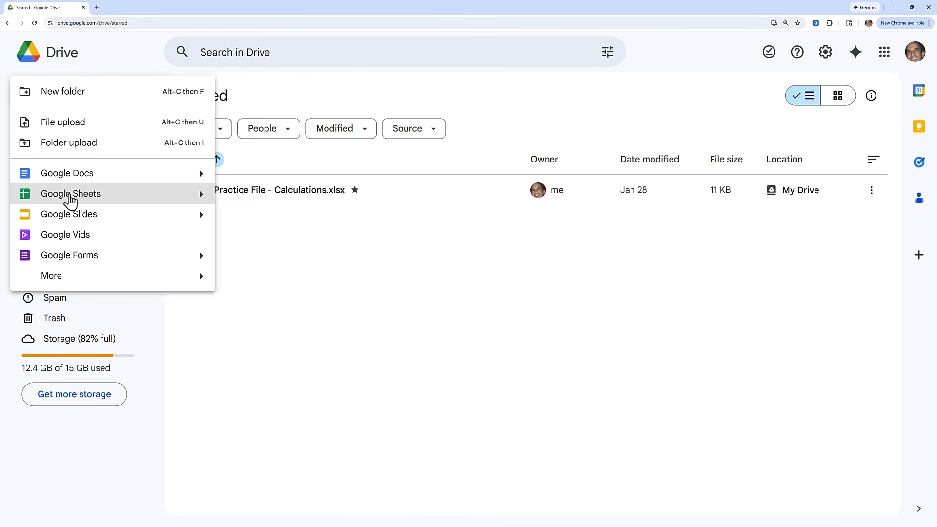
{"action": "left_click", "coordinate": [71, 198]}
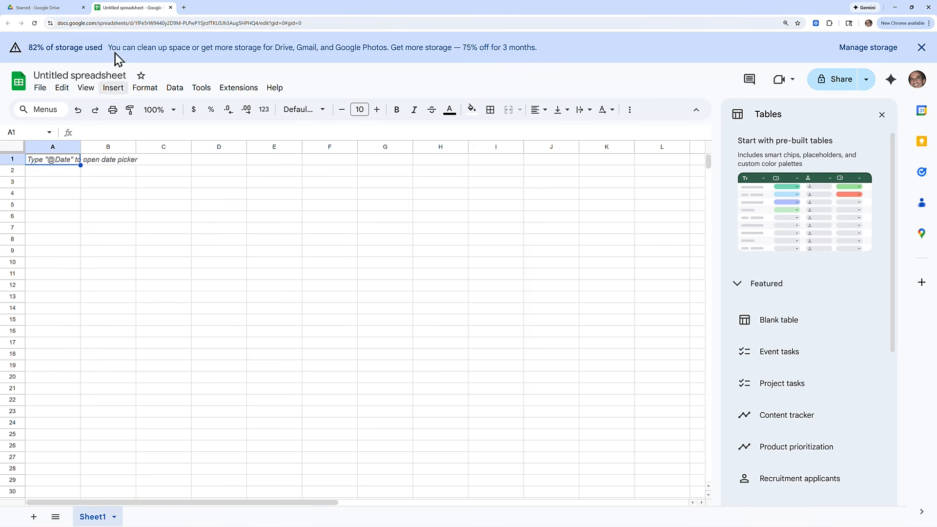
{"action": "left_click", "coordinate": [57, 13]}
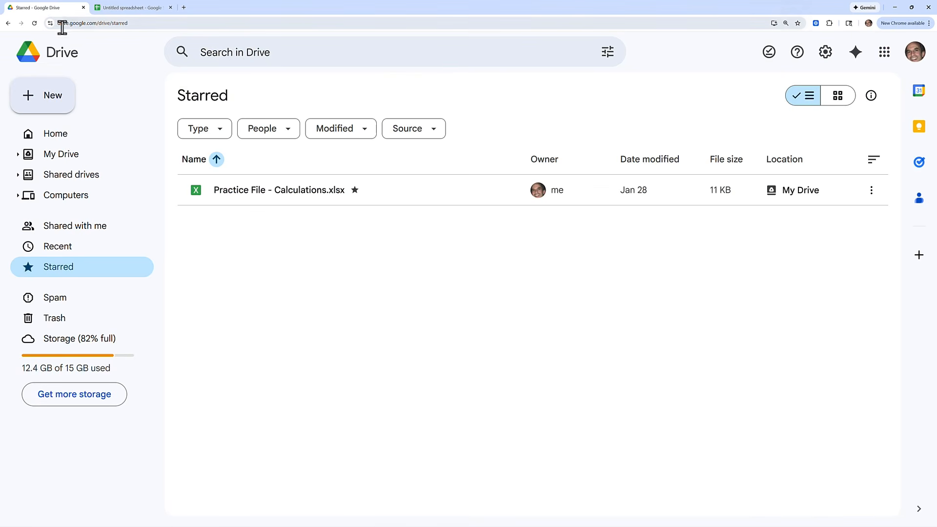
Step: Open the Google Sheets template gallery from Drive and browse its personal, work and project management templates
{"action": "left_click", "coordinate": [57, 96]}
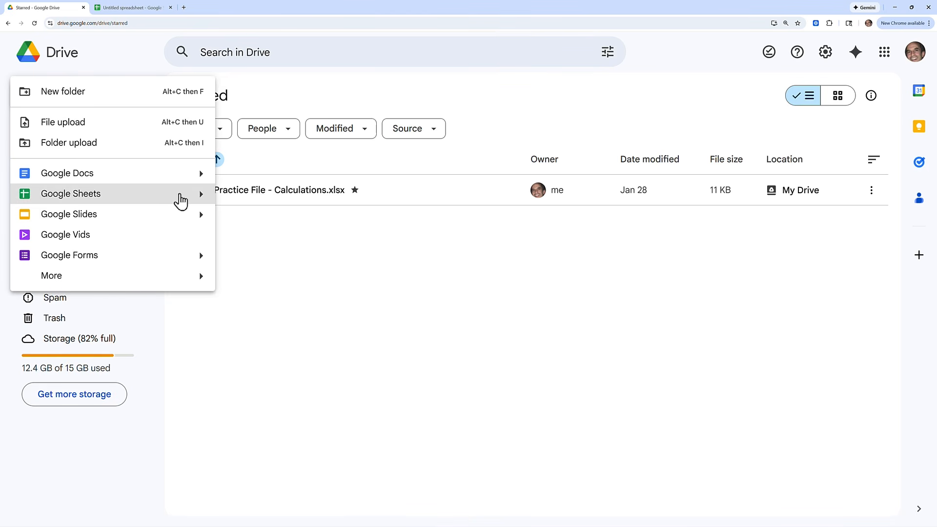
{"action": "left_click", "coordinate": [202, 194]}
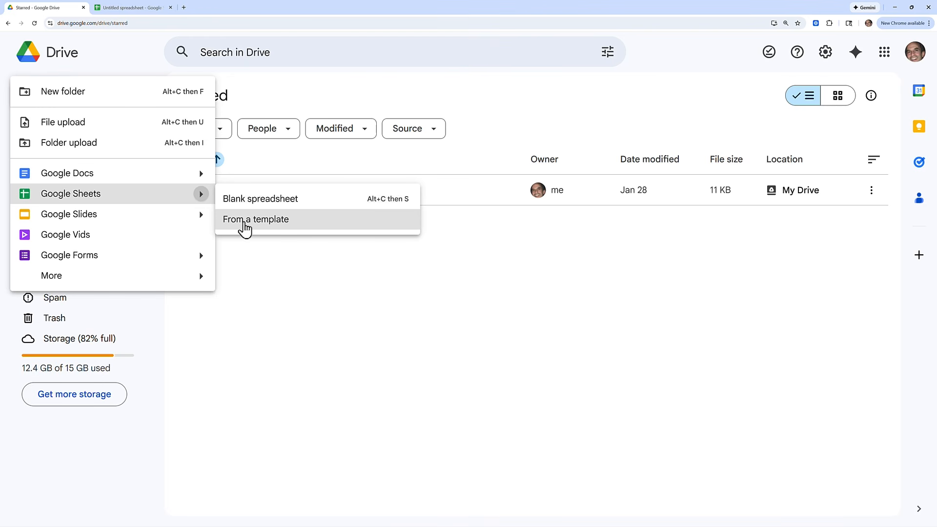
{"action": "left_click", "coordinate": [251, 220]}
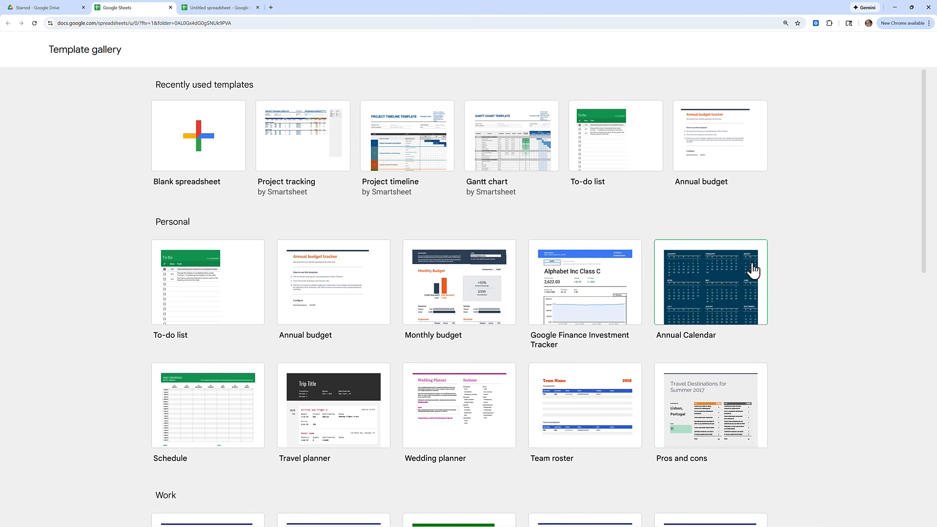
{"action": "scroll", "coordinate": [754, 268], "scroll_direction": "down", "scroll_amount": 4}
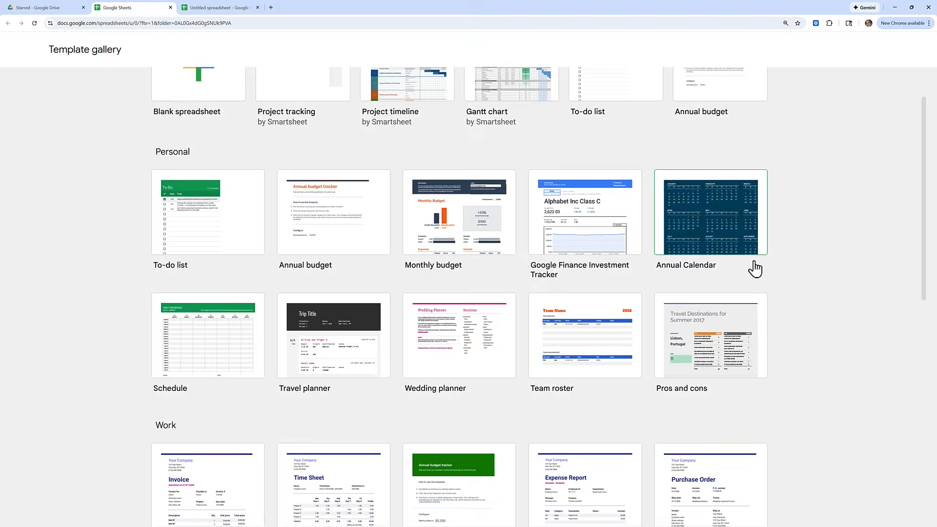
{"action": "scroll", "coordinate": [755, 268], "scroll_direction": "down", "scroll_amount": 4}
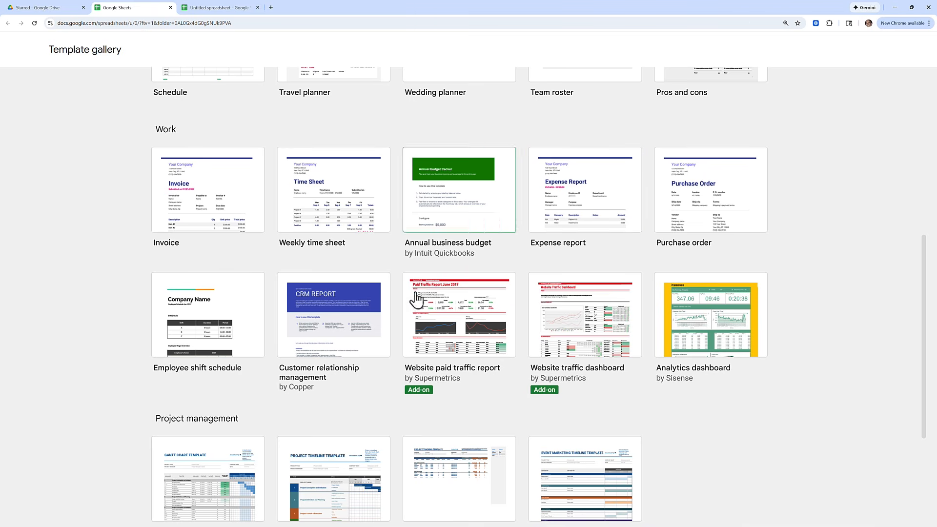
{"action": "scroll", "coordinate": [349, 320], "scroll_direction": "down", "scroll_amount": 2}
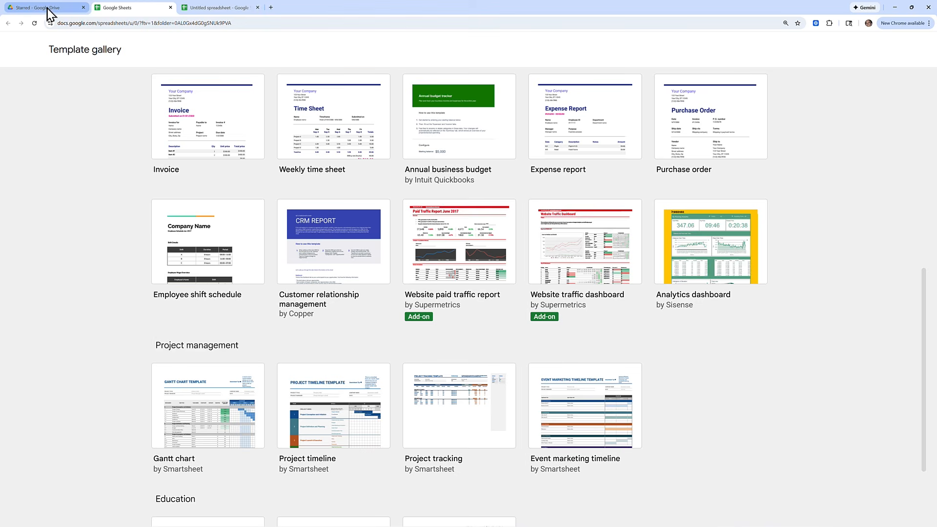
Step: Return to Google Drive and look through the list of Google apps for Sheets
{"action": "mouse_move", "coordinate": [48, 13]}
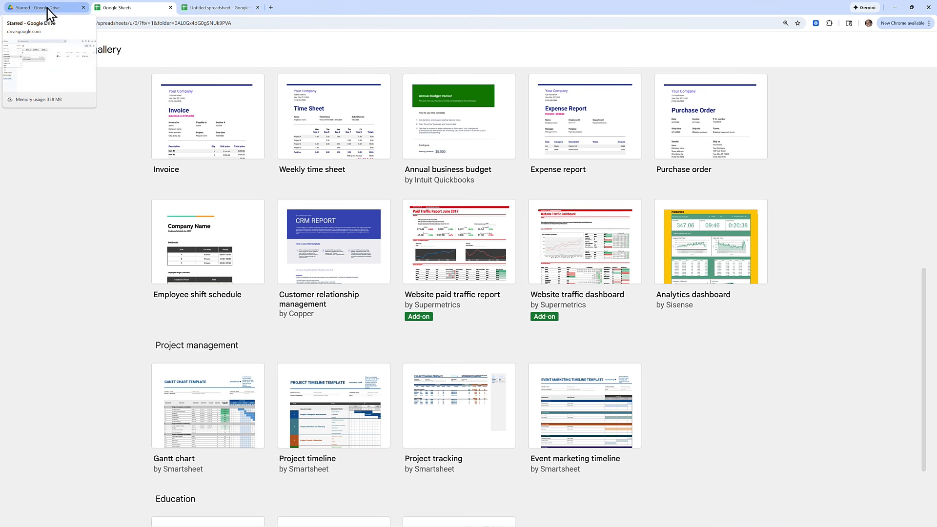
{"action": "left_click", "coordinate": [50, 10]}
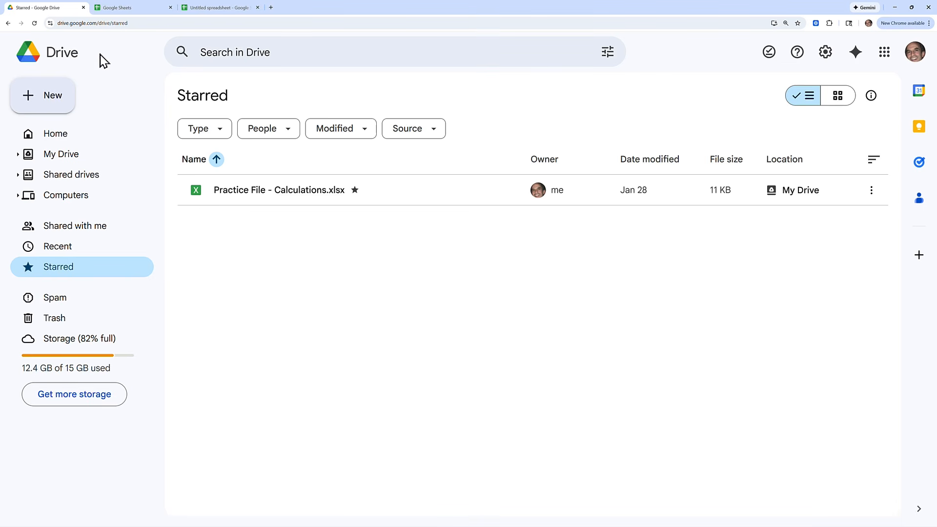
{"action": "left_click", "coordinate": [885, 53]}
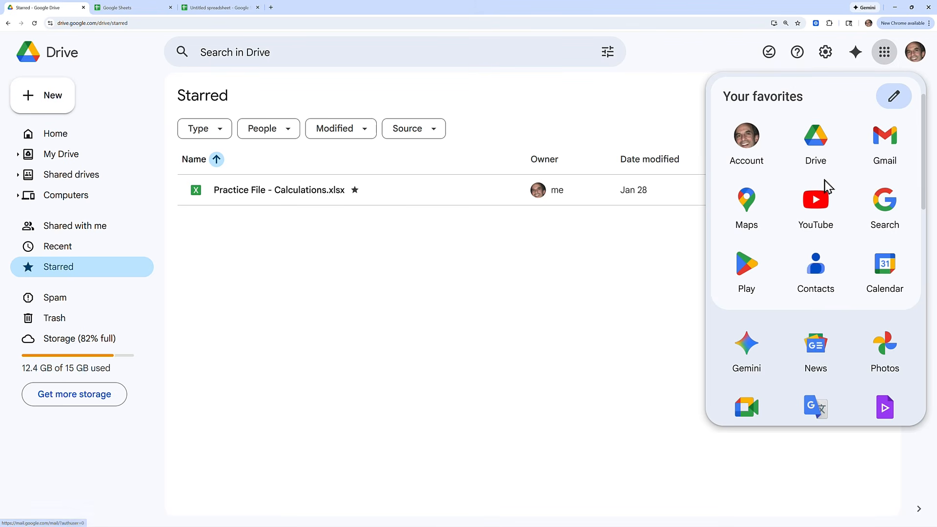
{"action": "scroll", "coordinate": [823, 190], "scroll_direction": "down", "scroll_amount": 5}
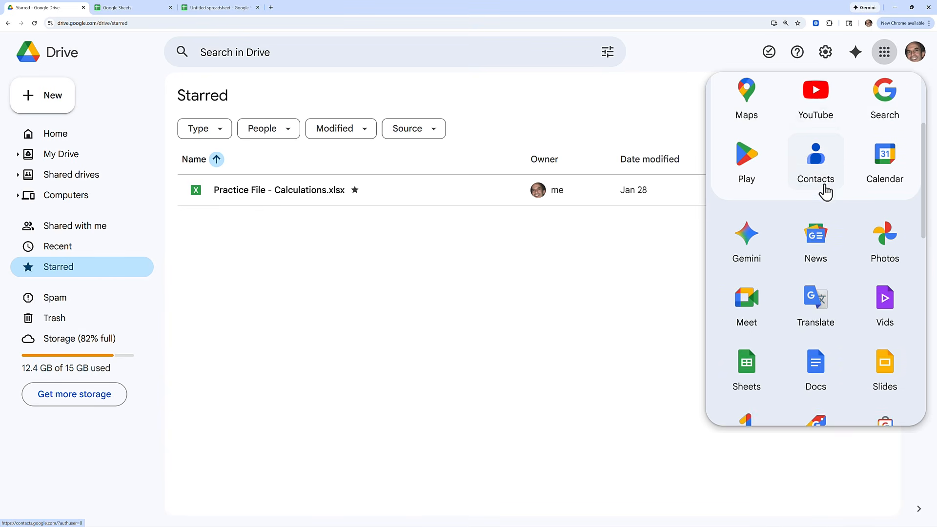
{"action": "scroll", "coordinate": [824, 189], "scroll_direction": "down", "scroll_amount": 2}
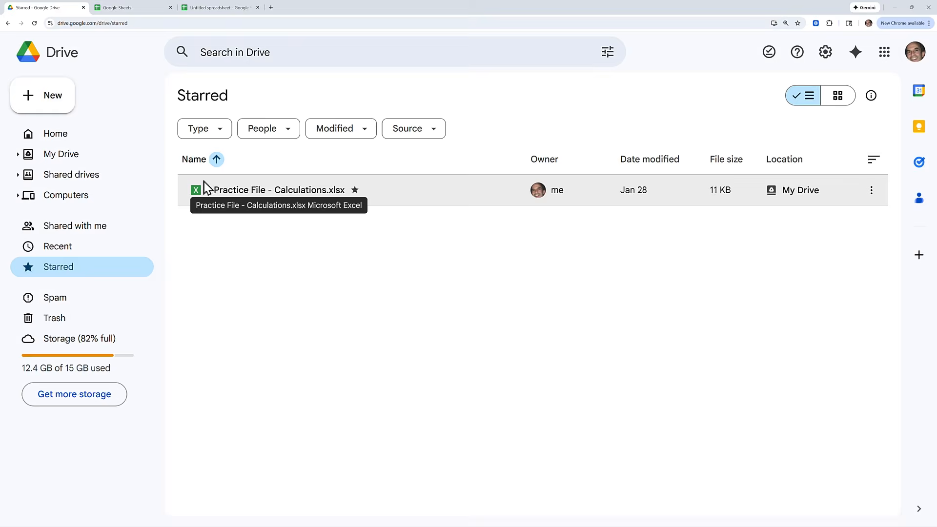
Step: Open the starred Excel file Practice File - Calculations.xlsx from Google Drive in Google Sheets
{"action": "left_click", "coordinate": [48, 108]}
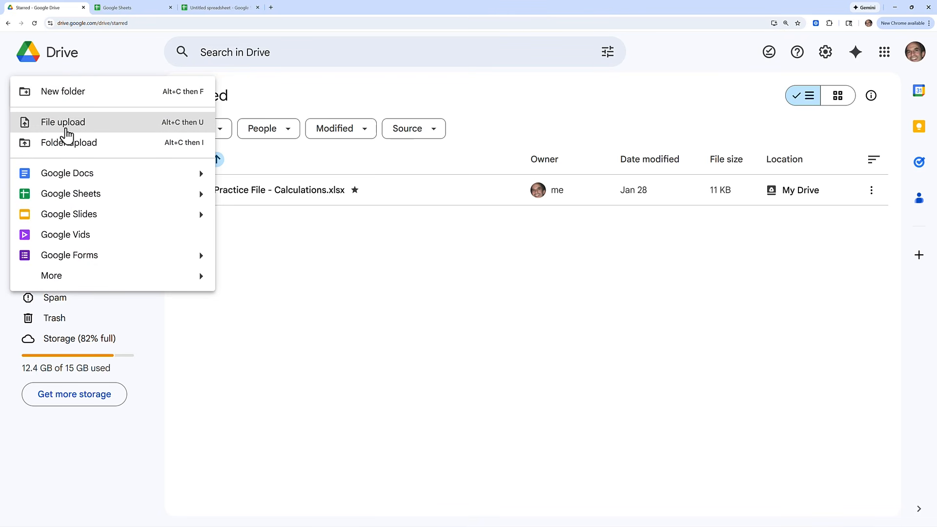
{"action": "left_click", "coordinate": [264, 229]}
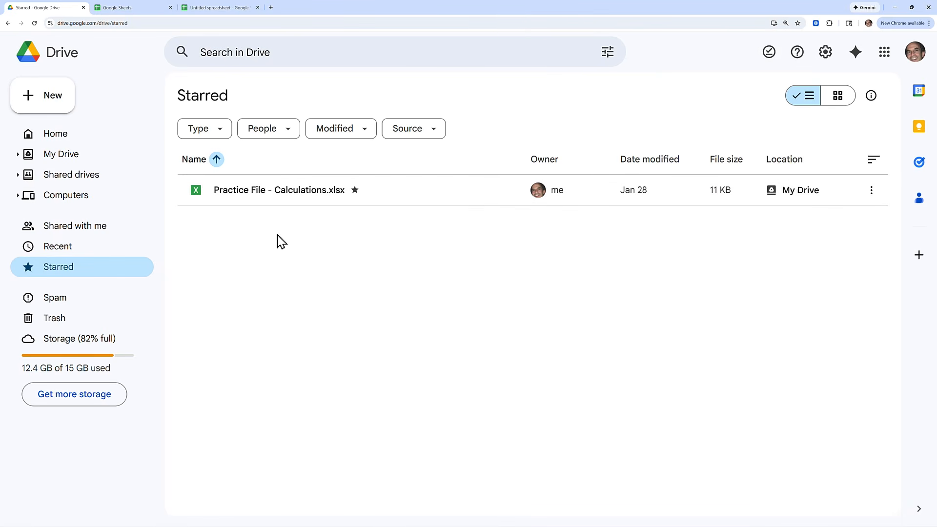
{"action": "left_click", "coordinate": [263, 191]}
{"action": "double_click", "coordinate": [262, 190]}
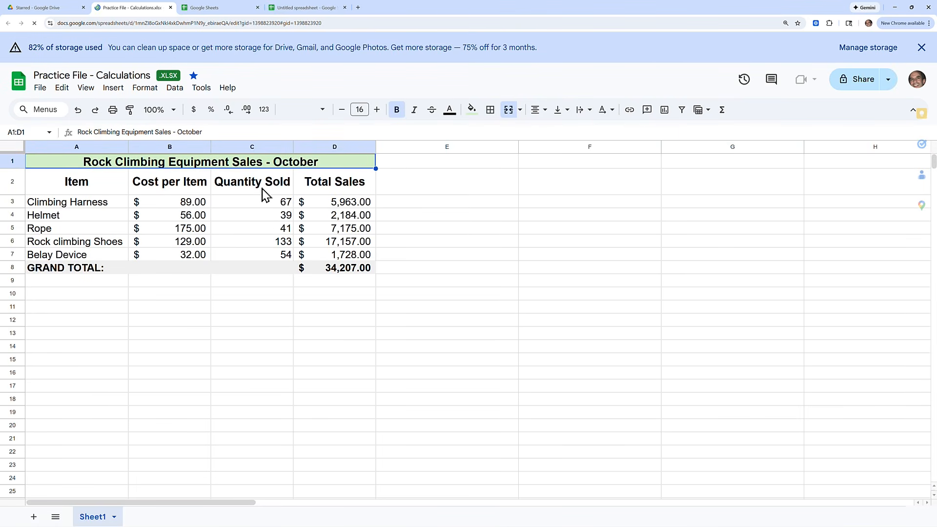
Step: Set the quantity sold for Rope in cell C5 to 70
{"action": "left_click", "coordinate": [268, 205]}
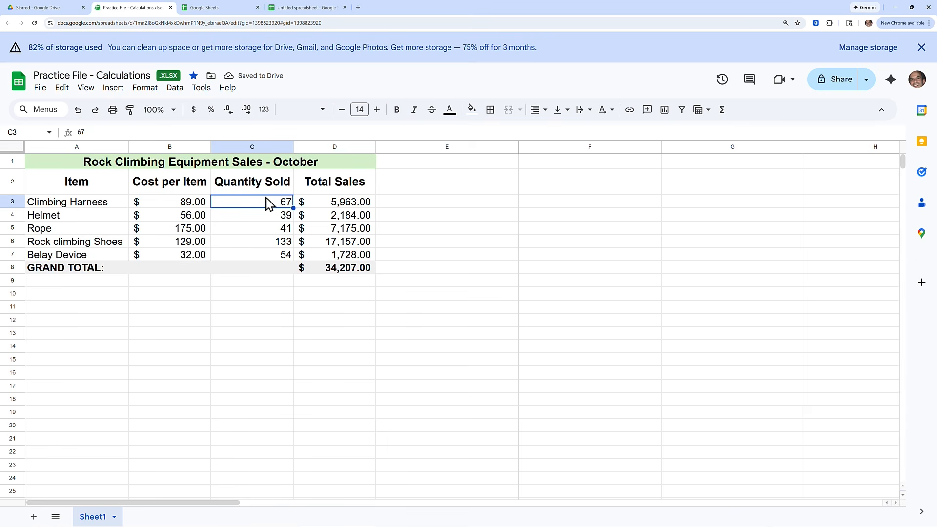
{"action": "key", "text": "Down"}
{"action": "key", "text": "Left"}
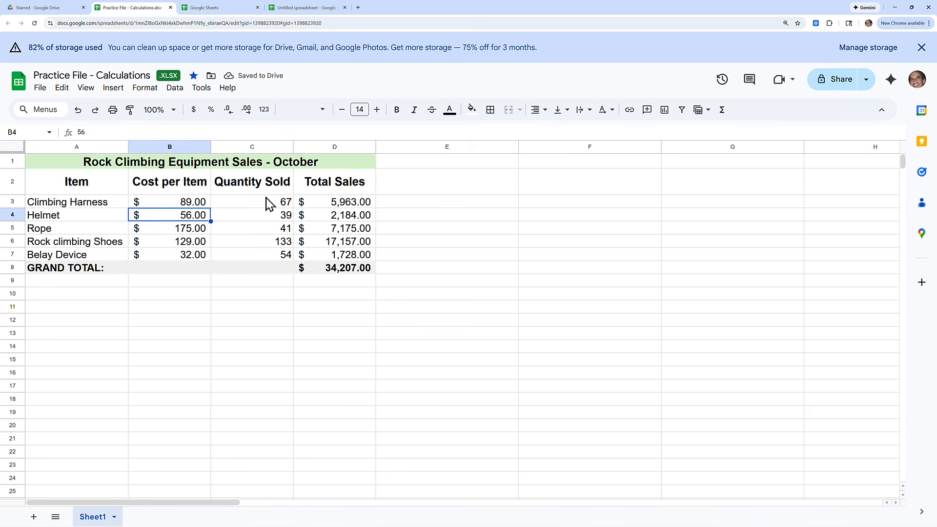
{"action": "key", "text": "Right"}
{"action": "key", "text": "Down"}
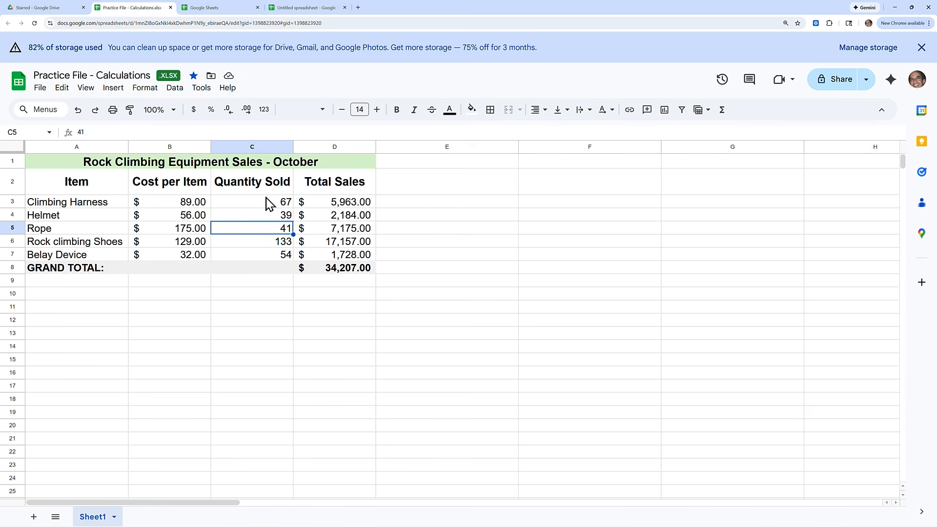
{"action": "type", "text": "7"}
{"action": "type", "text": "0"}
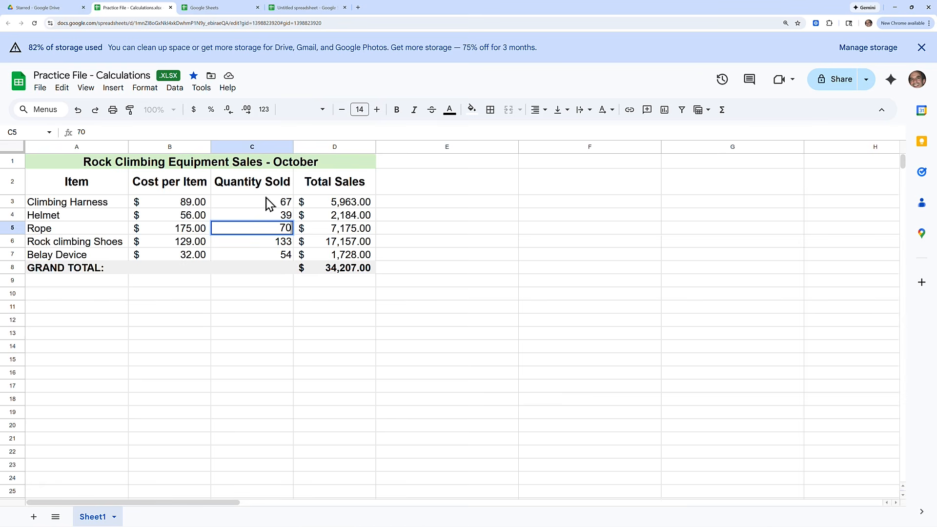
{"action": "key", "text": "Return"}
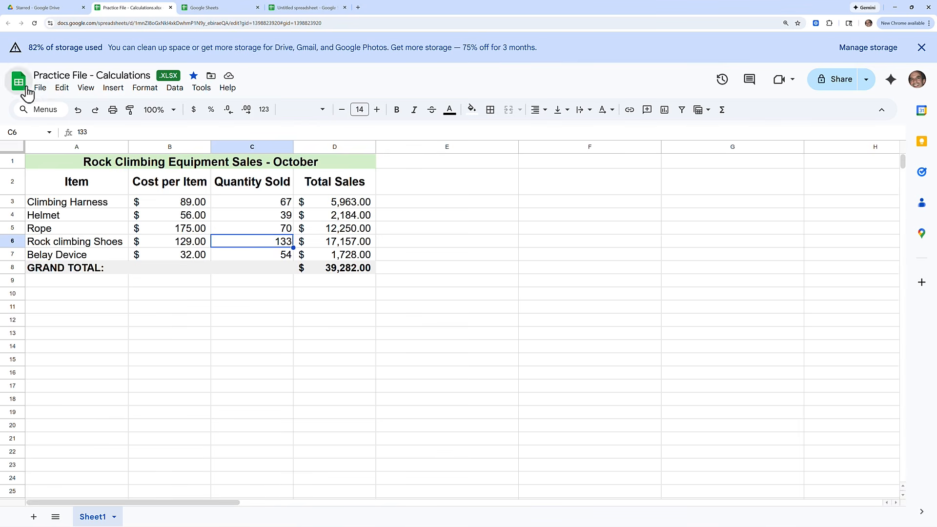
{"action": "left_click", "coordinate": [39, 93]}
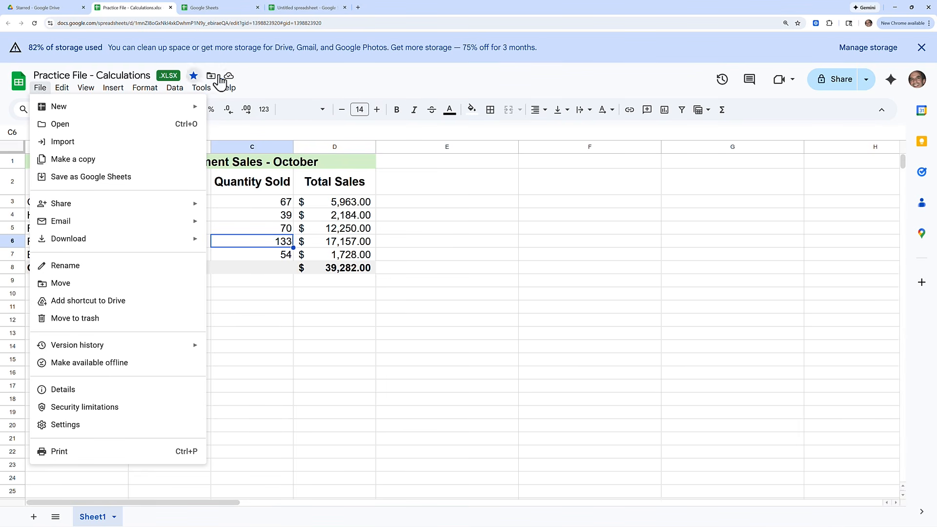
{"action": "left_click", "coordinate": [264, 285]}
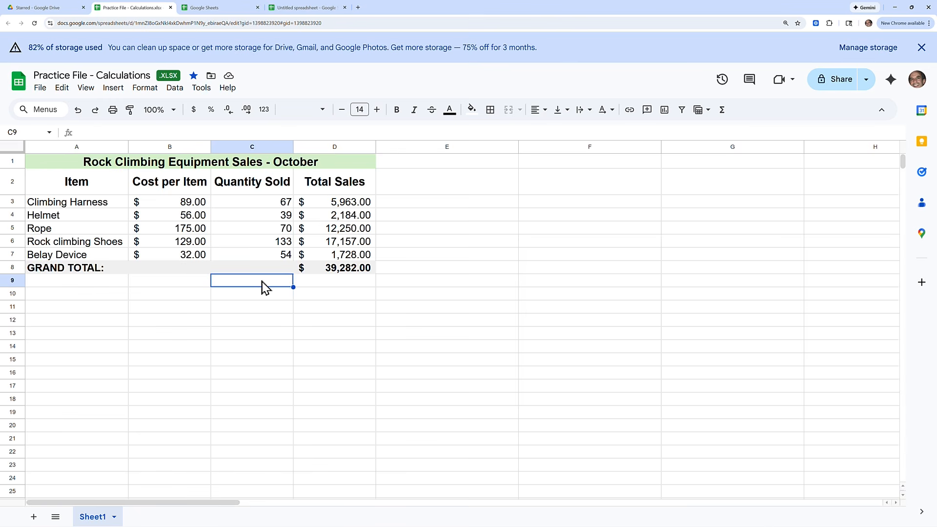
{"action": "left_click", "coordinate": [39, 90]}
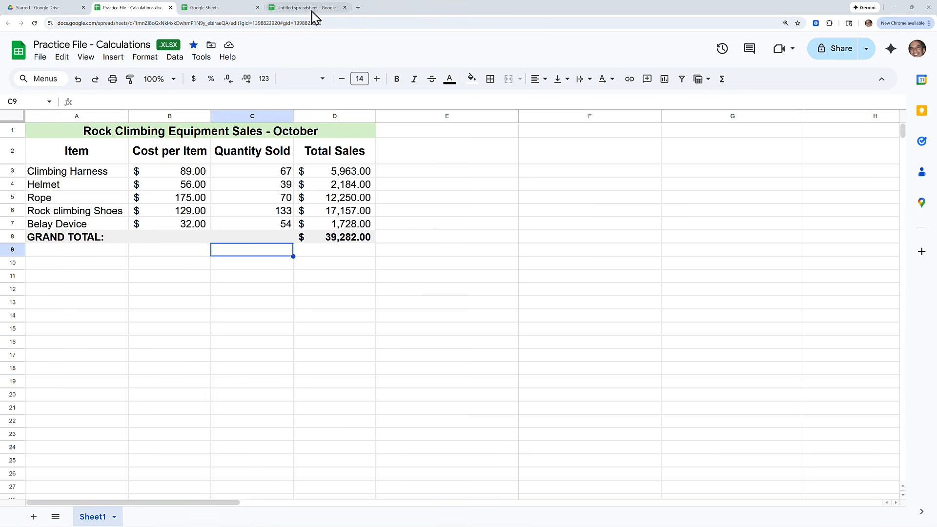
Step: Close the practice file, the template gallery and the untitled spreadsheet, leaving only Google Drive open
{"action": "left_click", "coordinate": [171, 8]}
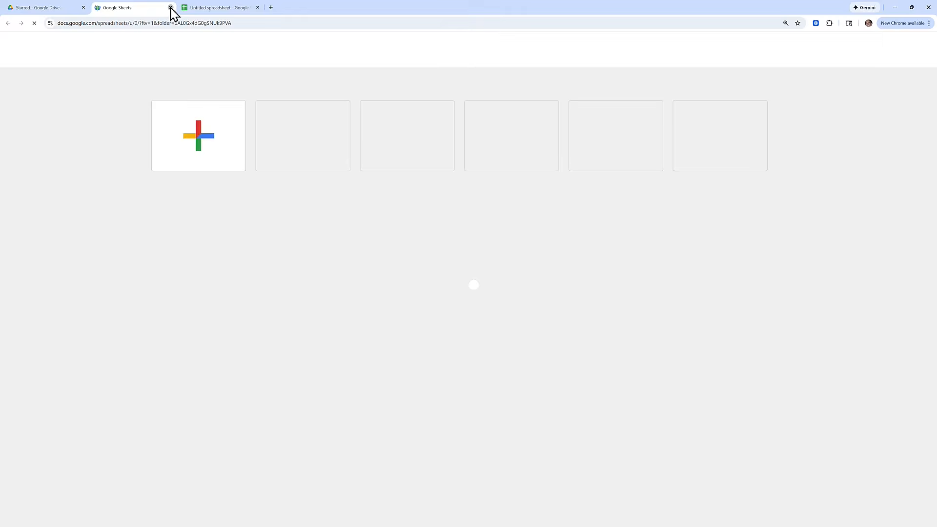
{"action": "left_click", "coordinate": [170, 7]}
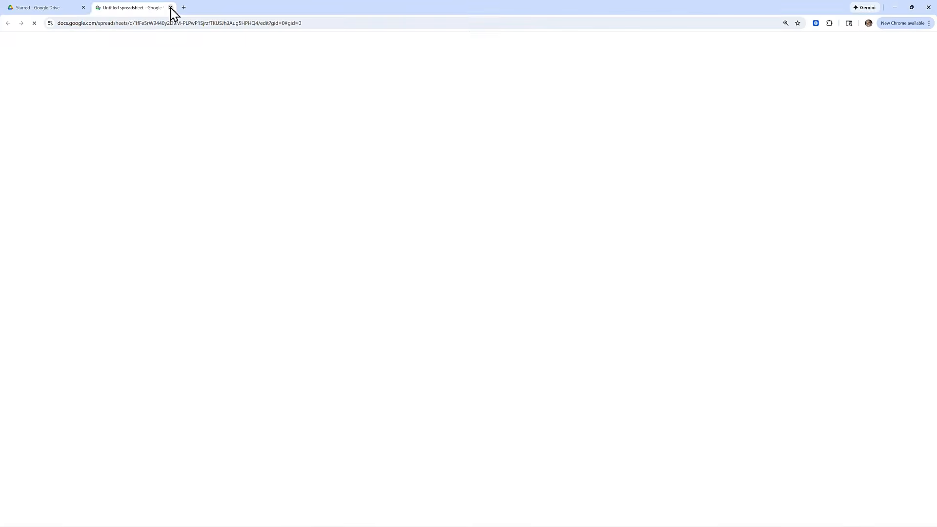
{"action": "left_click", "coordinate": [171, 7]}
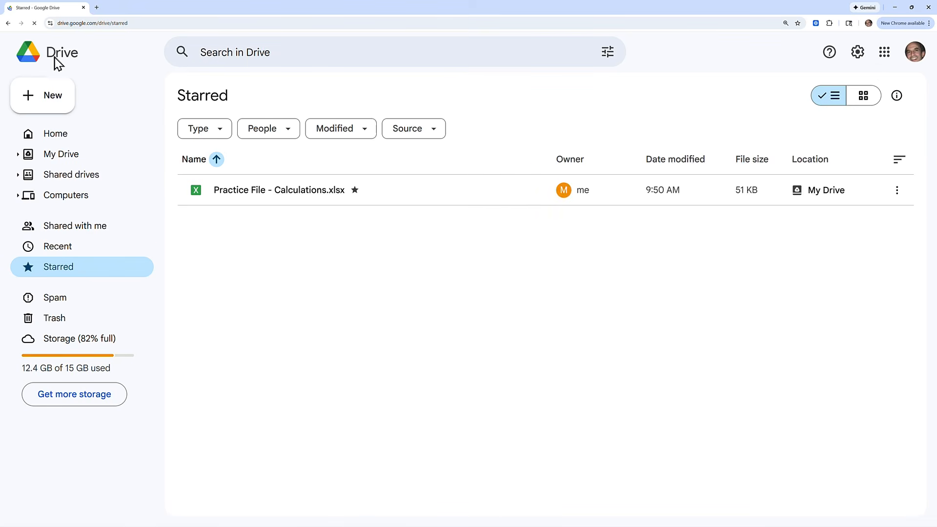
Step: Create a new blank Google Sheets spreadsheet from Drive and dismiss the pre-built table suggestions
{"action": "left_click", "coordinate": [53, 96]}
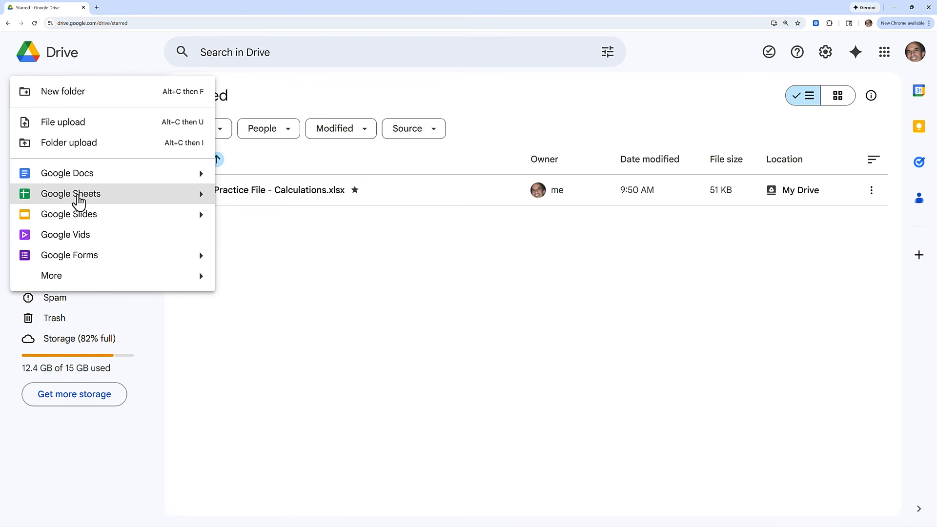
{"action": "left_click", "coordinate": [78, 198]}
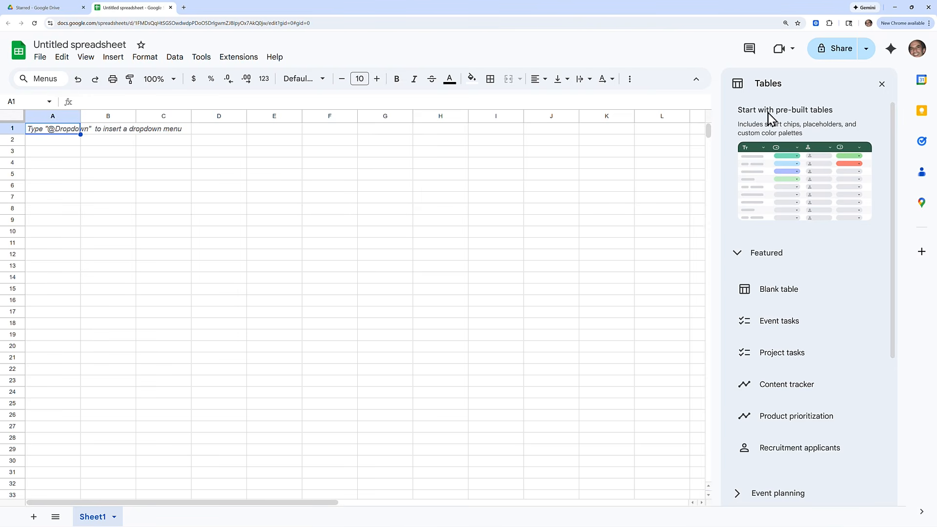
{"action": "left_click", "coordinate": [882, 85]}
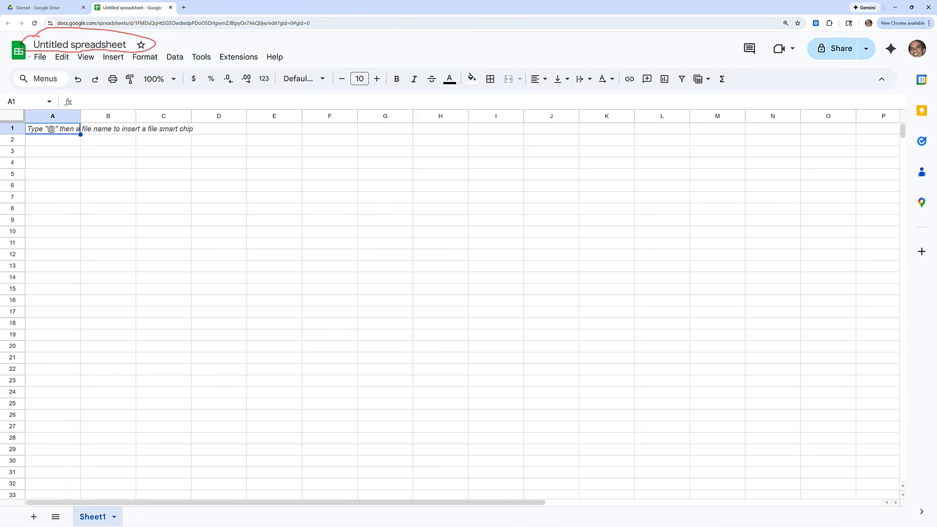
{"action": "mouse_move", "coordinate": [35, 62]}
{"action": "left_mouse_down"}
{"action": "mouse_move", "coordinate": [283, 79]}
{"action": "mouse_move", "coordinate": [297, 58]}
{"action": "mouse_move", "coordinate": [35, 49]}
{"action": "left_mouse_up"}
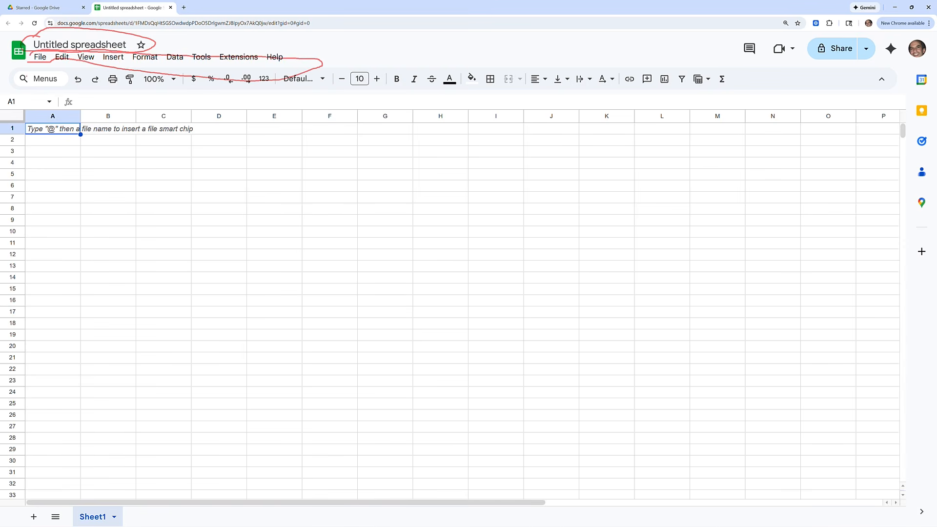
{"action": "mouse_move", "coordinate": [19, 70]}
{"action": "left_mouse_down"}
{"action": "mouse_move", "coordinate": [2, 90]}
{"action": "mouse_move", "coordinate": [210, 109]}
{"action": "mouse_move", "coordinate": [762, 96]}
{"action": "mouse_move", "coordinate": [707, 74]}
{"action": "mouse_move", "coordinate": [536, 59]}
{"action": "mouse_move", "coordinate": [296, 64]}
{"action": "left_mouse_up"}
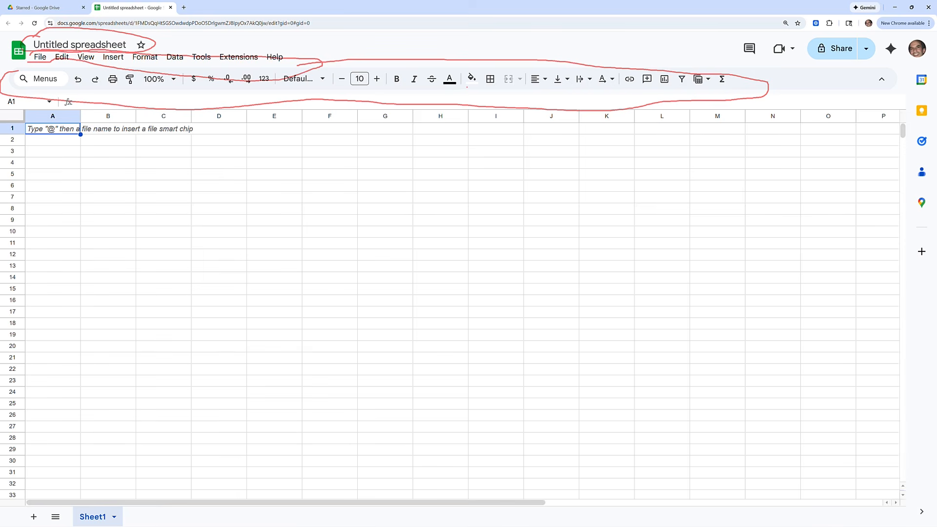
{"action": "left_click_drag", "start_coordinate": [468, 87], "coordinate": [529, 92]}
{"action": "mouse_move", "coordinate": [729, 59]}
{"action": "left_mouse_down"}
{"action": "mouse_move", "coordinate": [644, 69]}
{"action": "mouse_move", "coordinate": [672, 98]}
{"action": "mouse_move", "coordinate": [726, 87]}
{"action": "mouse_move", "coordinate": [735, 58]}
{"action": "mouse_move", "coordinate": [721, 53]}
{"action": "left_mouse_up"}
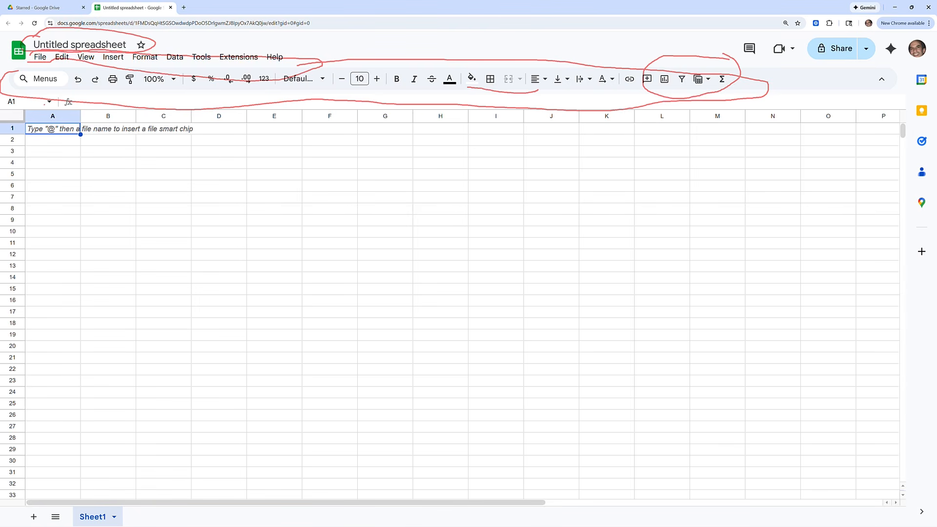
{"action": "mouse_move", "coordinate": [37, 117]}
{"action": "left_mouse_down"}
{"action": "mouse_move", "coordinate": [253, 129]}
{"action": "mouse_move", "coordinate": [347, 121]}
{"action": "mouse_move", "coordinate": [215, 110]}
{"action": "left_mouse_up"}
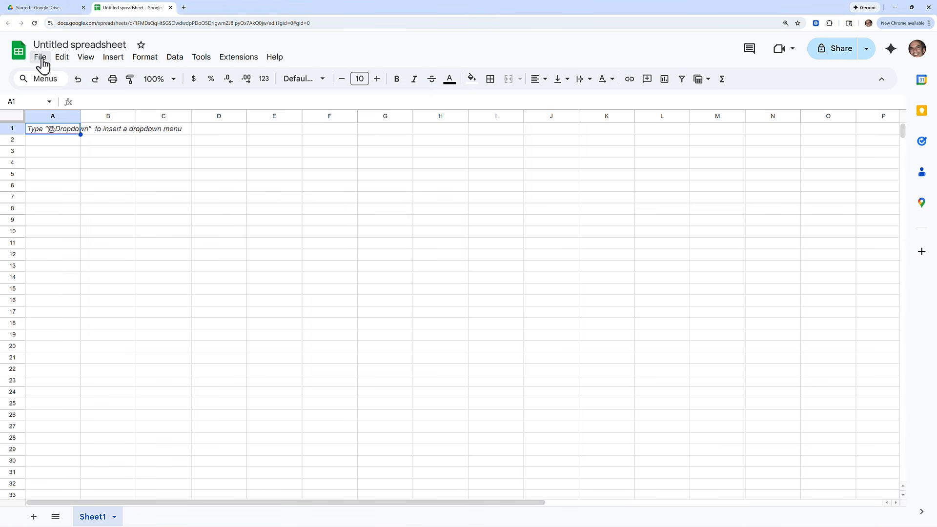
{"action": "left_click", "coordinate": [41, 58]}
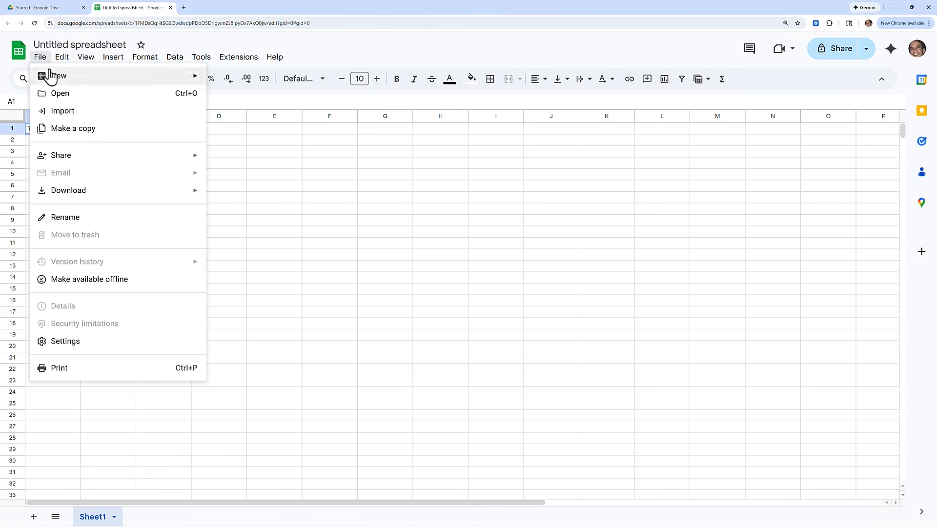
{"action": "mouse_move", "coordinate": [52, 77]}
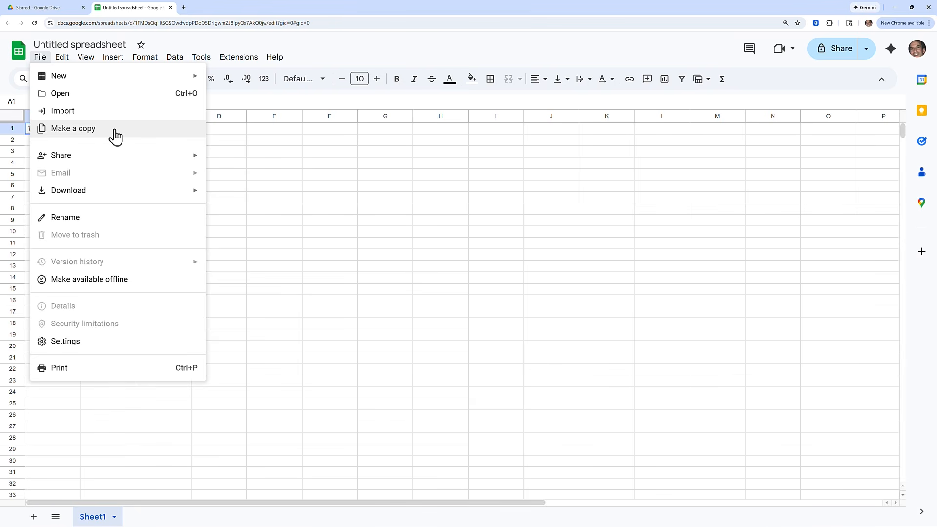
{"action": "mouse_move", "coordinate": [96, 157]}
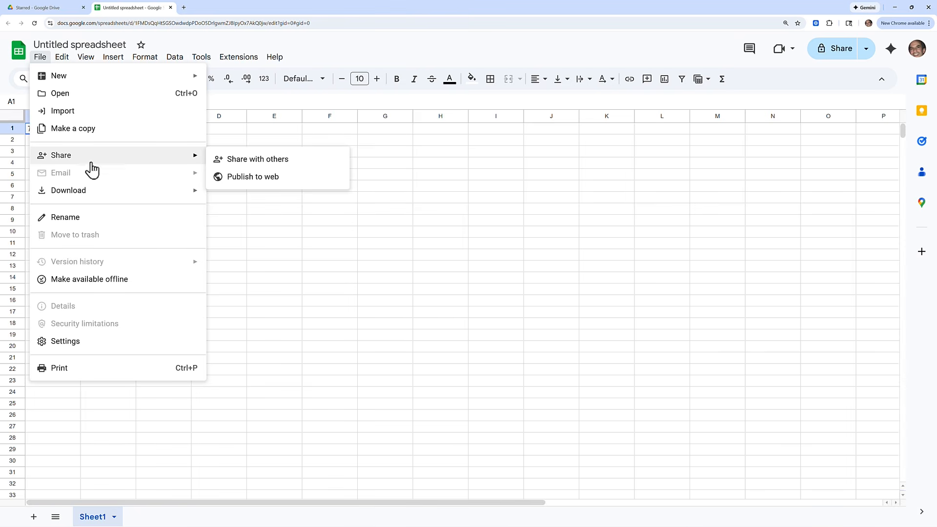
{"action": "mouse_move", "coordinate": [83, 197]}
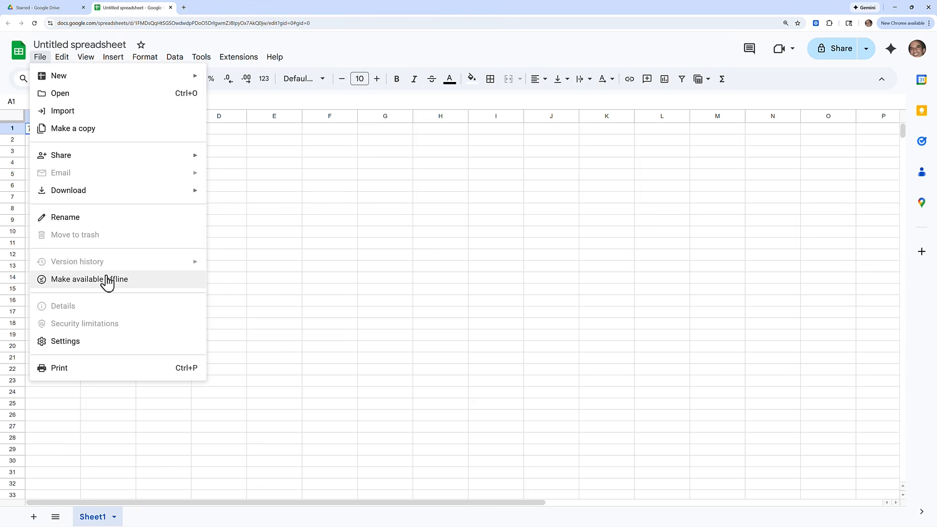
{"action": "left_click", "coordinate": [72, 373]}
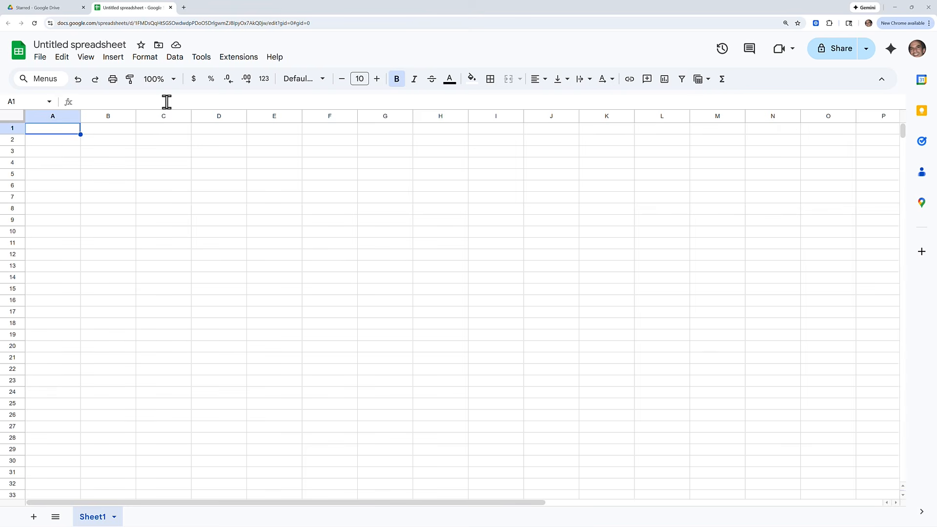
{"action": "left_click", "coordinate": [278, 60]}
{"action": "left_click", "coordinate": [275, 57]}
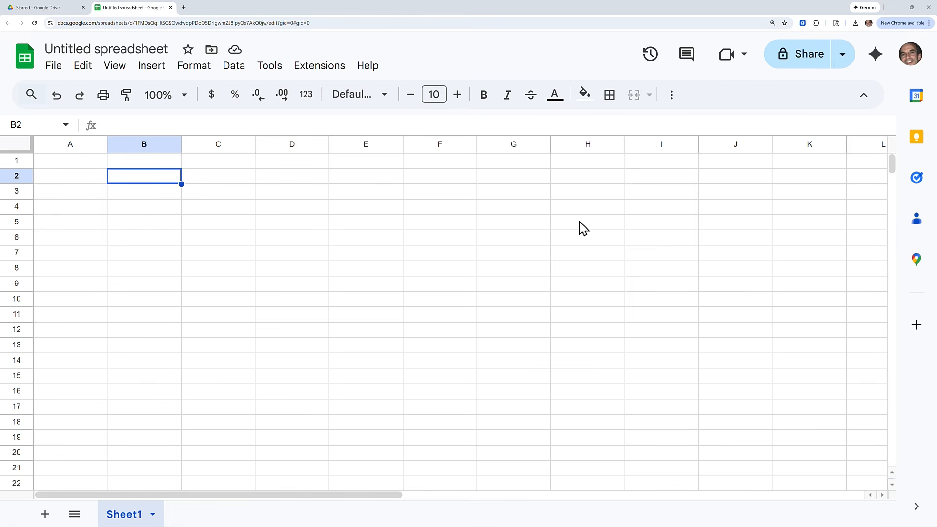
Step: Enter the column headers Item in cell A1 and Quantity Sold in cell B1
{"action": "left_click", "coordinate": [86, 160]}
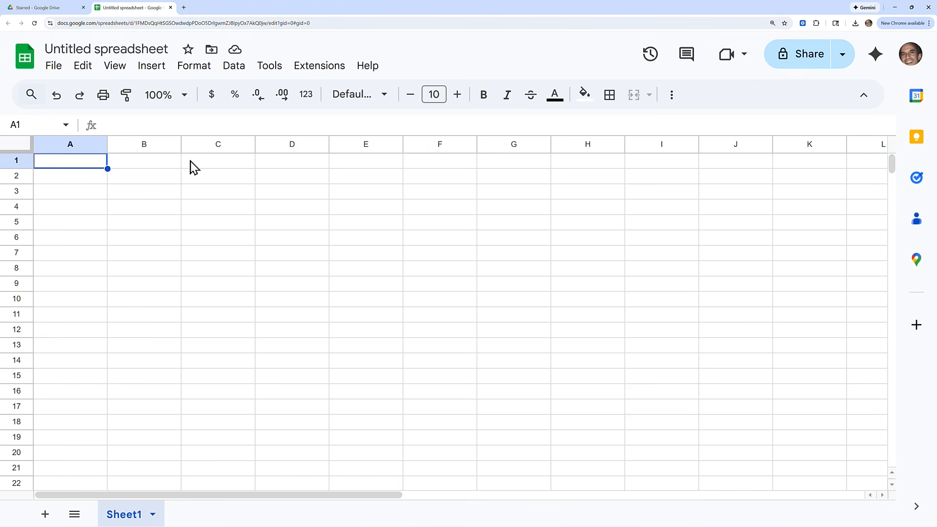
{"action": "type", "text": "Item"}
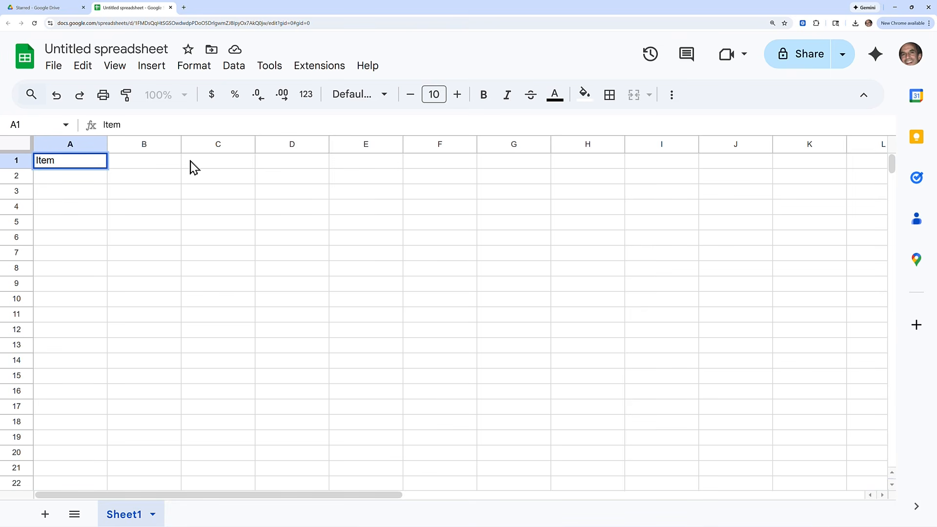
{"action": "key", "text": "Tab"}
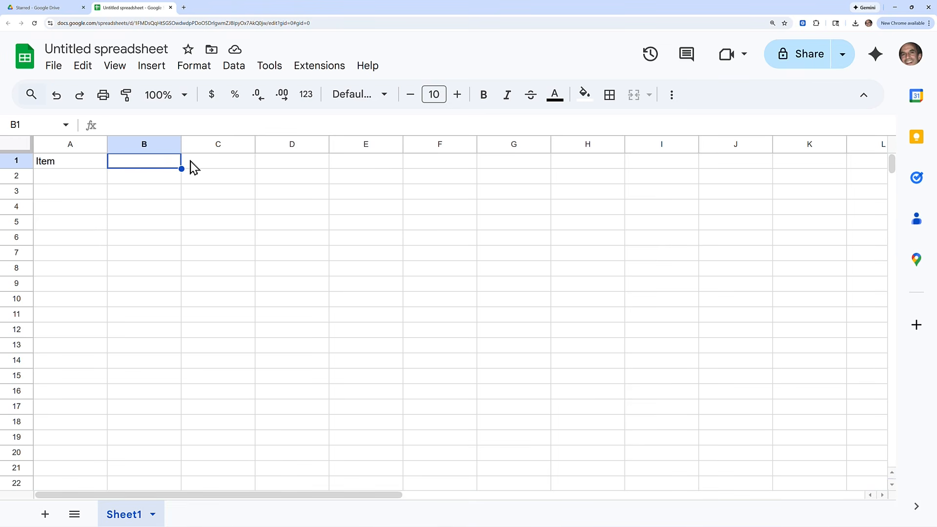
{"action": "type", "text": "Quantity"}
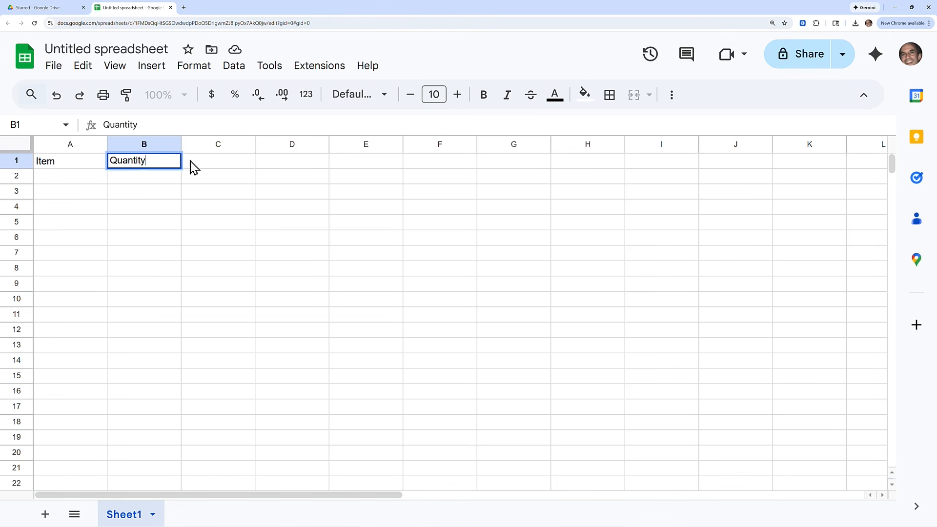
{"action": "type", "text": " Solsd"}
{"action": "key", "text": "BackSpace"}
{"action": "key", "text": "BackSpace"}
{"action": "type", "text": "s"}
{"action": "key", "text": "BackSpace"}
{"action": "type", "text": "d"}
{"action": "left_click", "coordinate": [191, 162]}
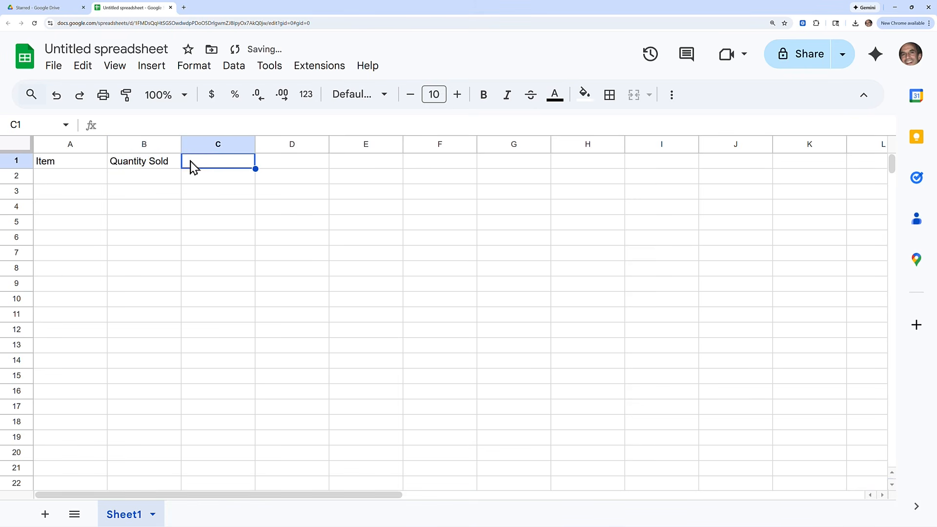
Step: Enter the column headers Cost per Item in cell C1 and total Sales in cell D1
{"action": "type", "text": "Cost"}
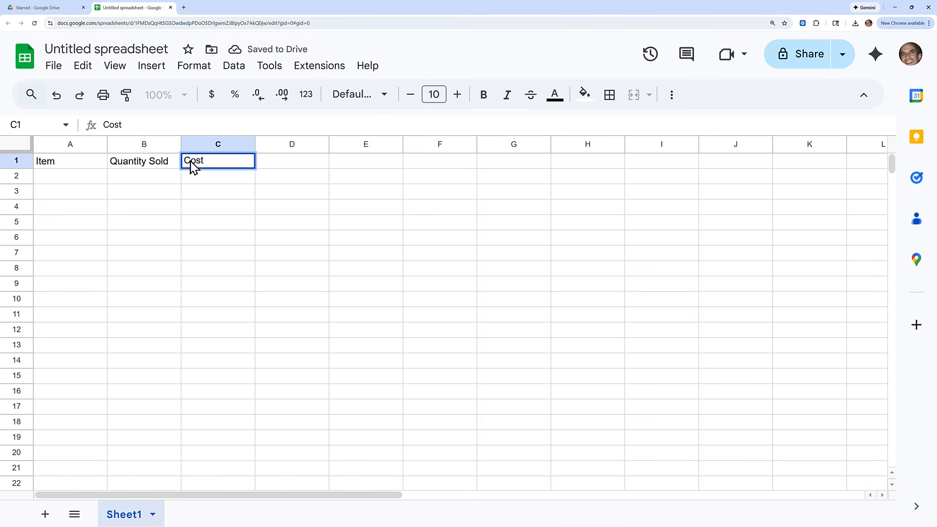
{"action": "type", "text": " per Ite"}
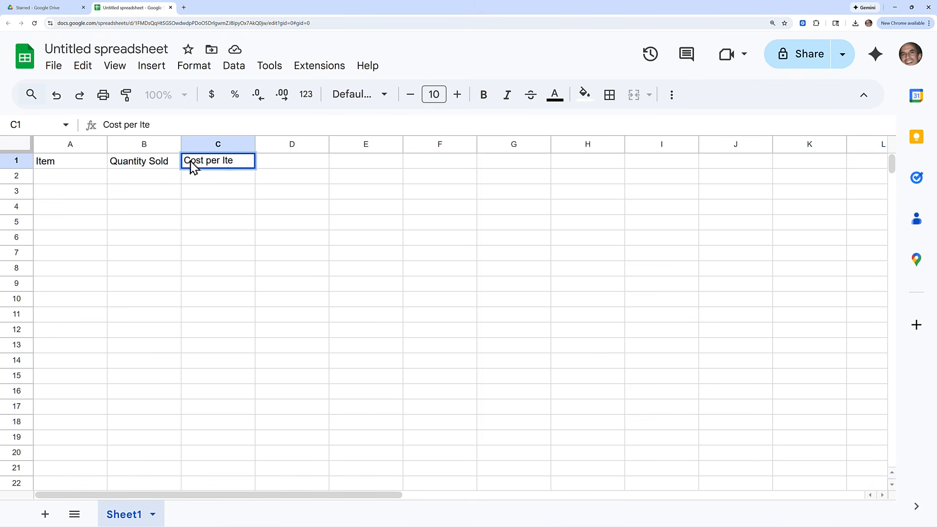
{"action": "type", "text": "m"}
{"action": "key", "text": "Tab"}
{"action": "type", "text": "tota"}
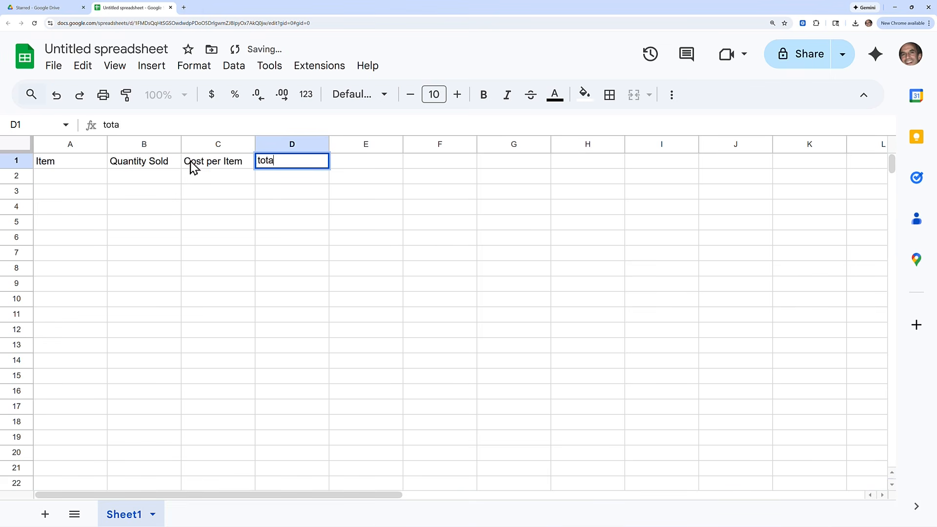
{"action": "type", "text": "l Sales"}
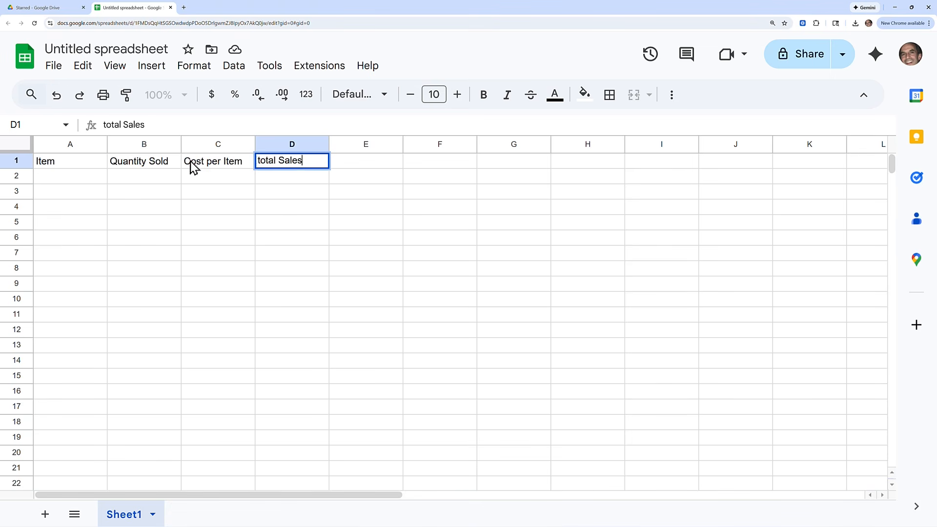
{"action": "key", "text": "Return"}
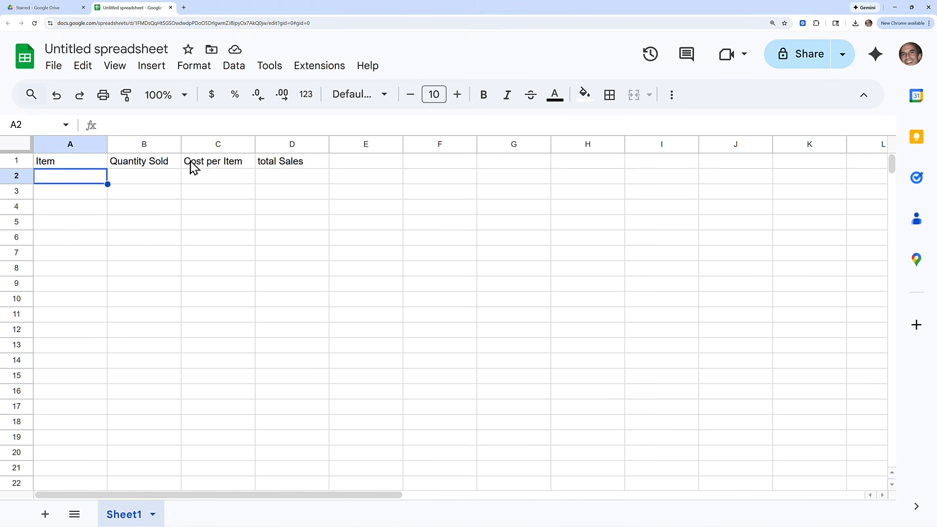
Step: Capitalize the first letter of the header in cell D1 so it reads Total Sales
{"action": "double_click", "coordinate": [276, 166]}
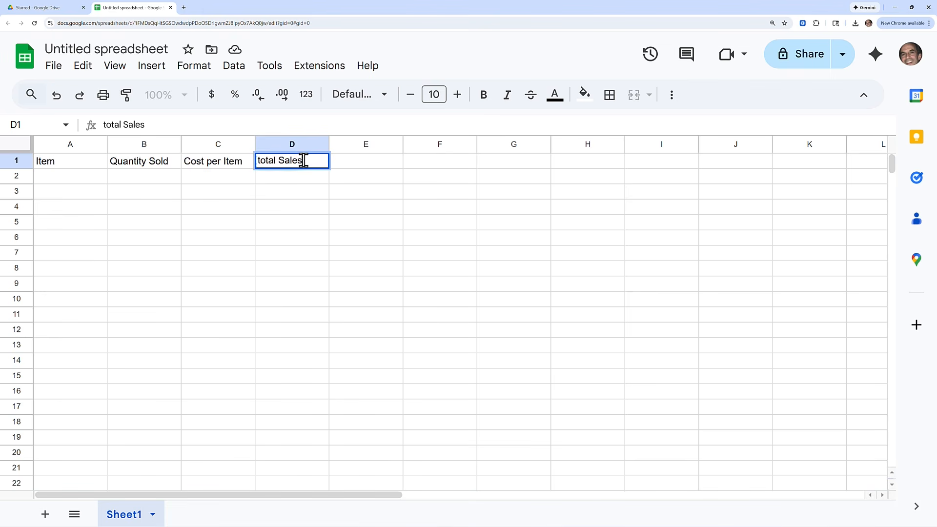
{"action": "left_click", "coordinate": [258, 162]}
{"action": "key", "text": "BackSpace"}
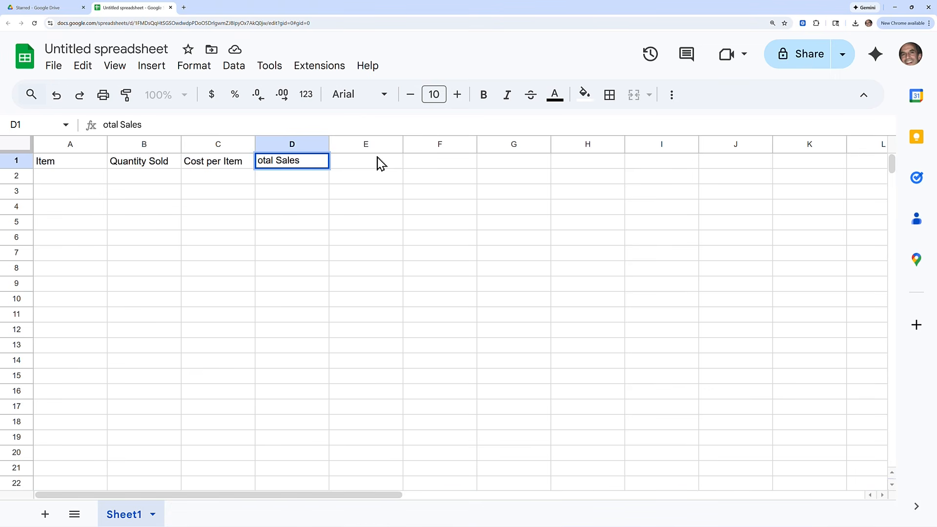
{"action": "type", "text": "T"}
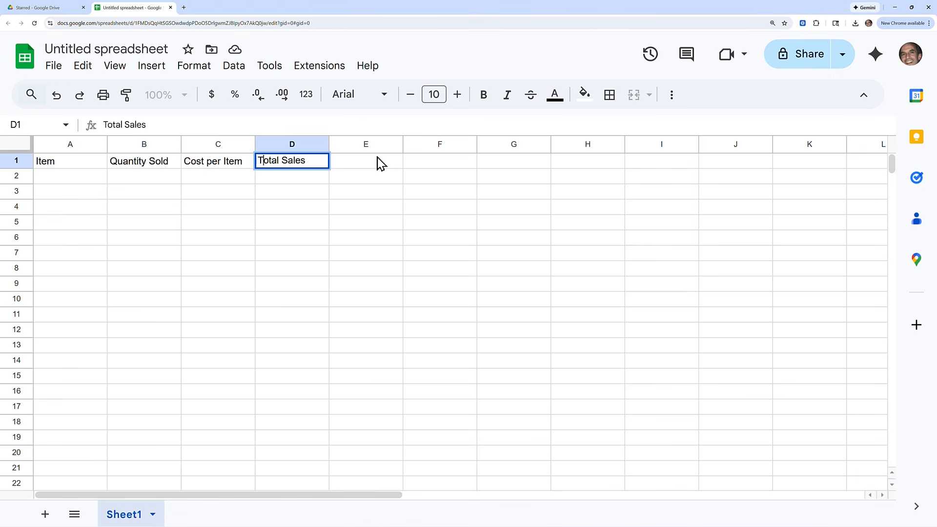
{"action": "key", "text": "Return"}
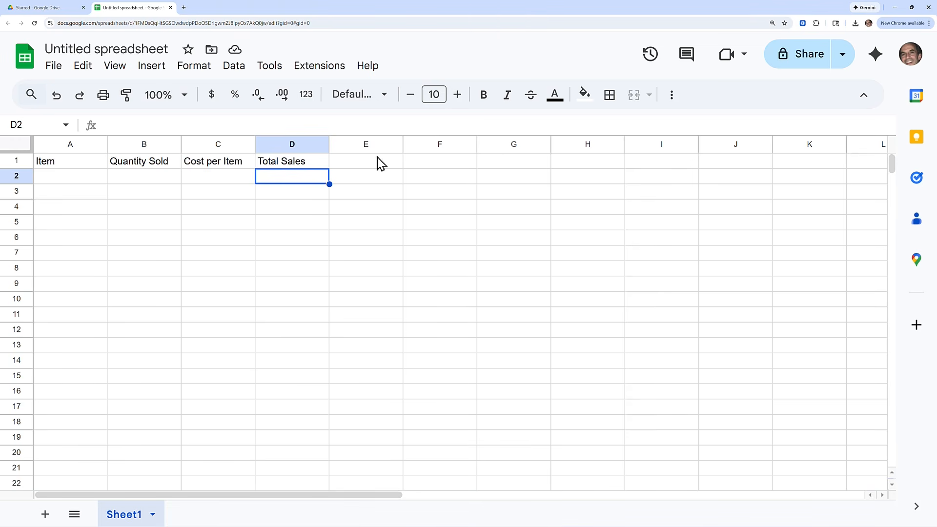
Step: Fill in row 2 with the item Pen, quantity sold 57 and cost per item 2.99
{"action": "key", "text": "Left"}
{"action": "key", "text": "Left"}
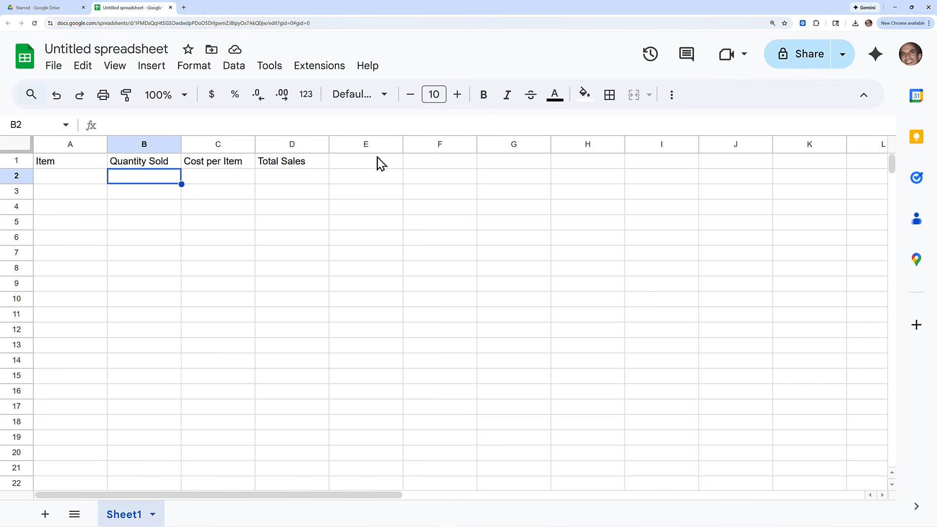
{"action": "key", "text": "Left"}
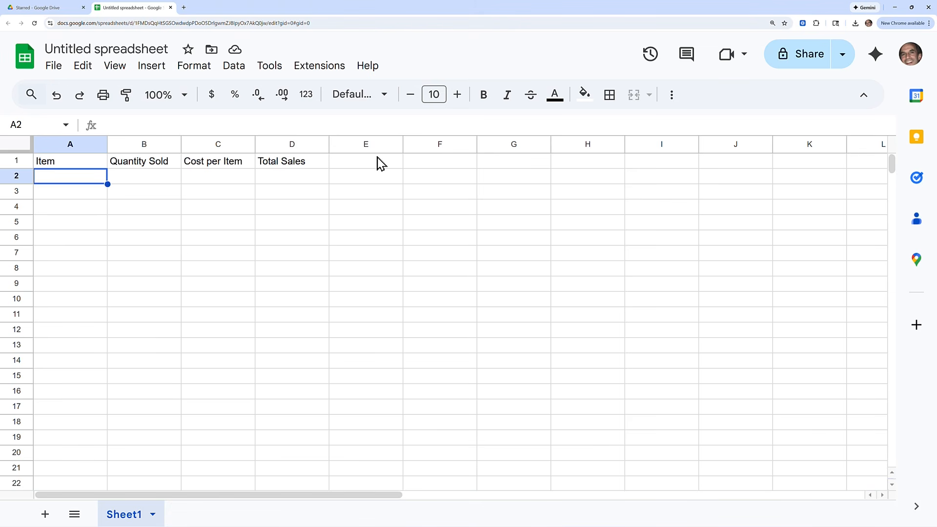
{"action": "type", "text": "Pen"}
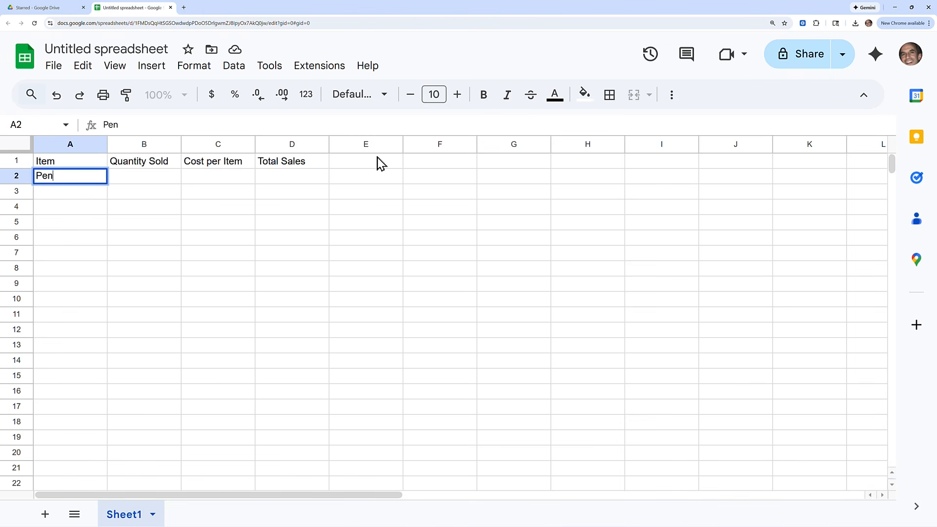
{"action": "key", "text": "Tab"}
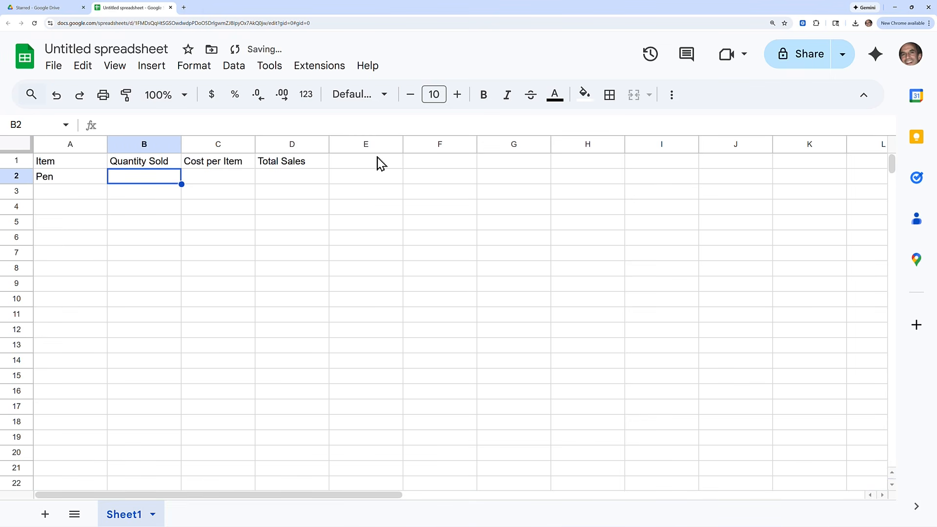
{"action": "type", "text": "5"}
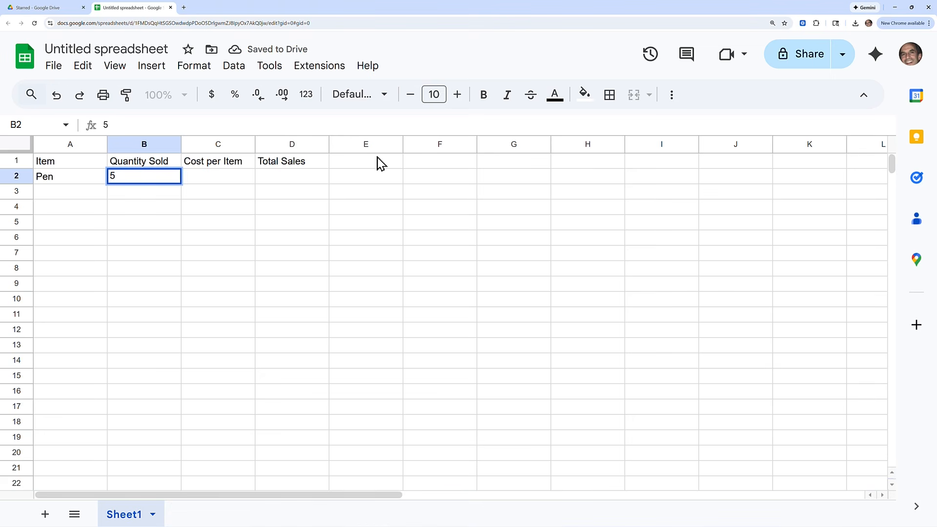
{"action": "type", "text": "7"}
{"action": "key", "text": "Tab"}
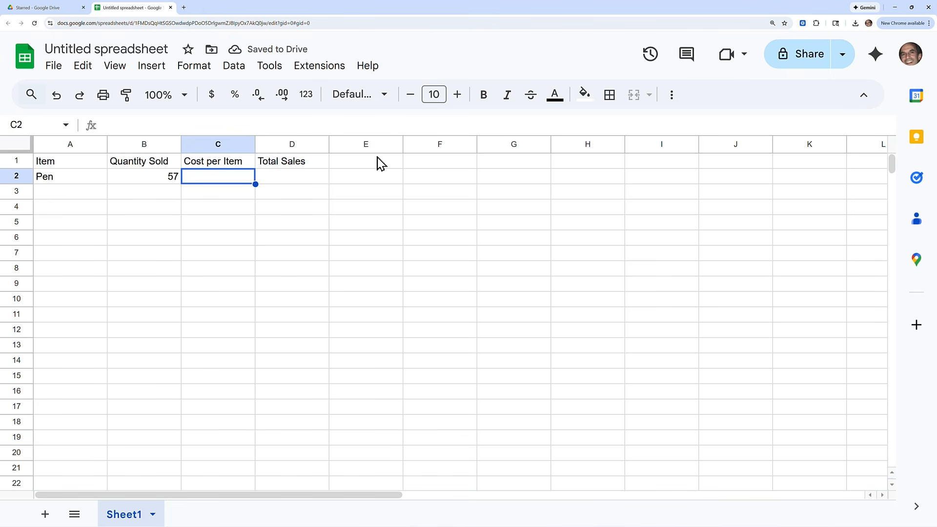
{"action": "type", "text": "2"}
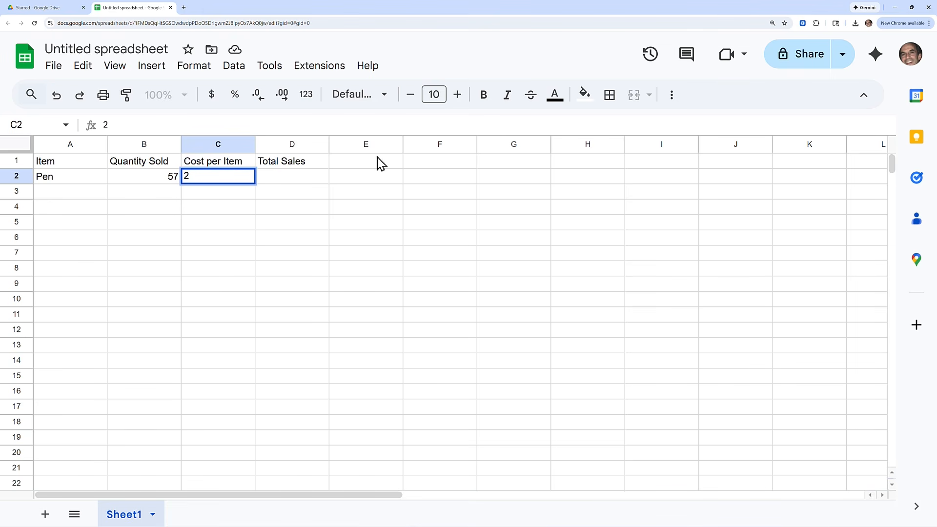
{"action": "type", "text": ".99"}
{"action": "key", "text": "Return"}
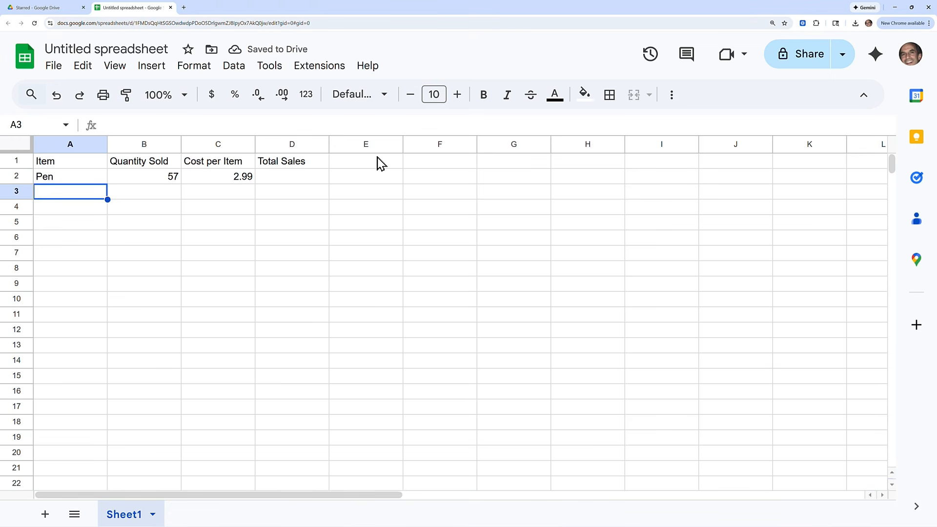
Step: Fill in row 3 with the item Pencil, quantity sold 219 and cost per item .49
{"action": "type", "text": "Pencil"}
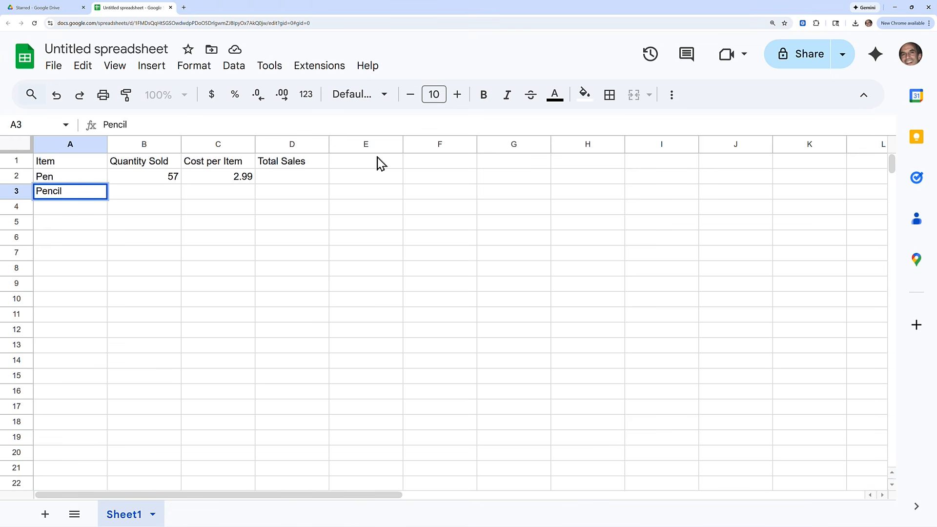
{"action": "key", "text": "Tab"}
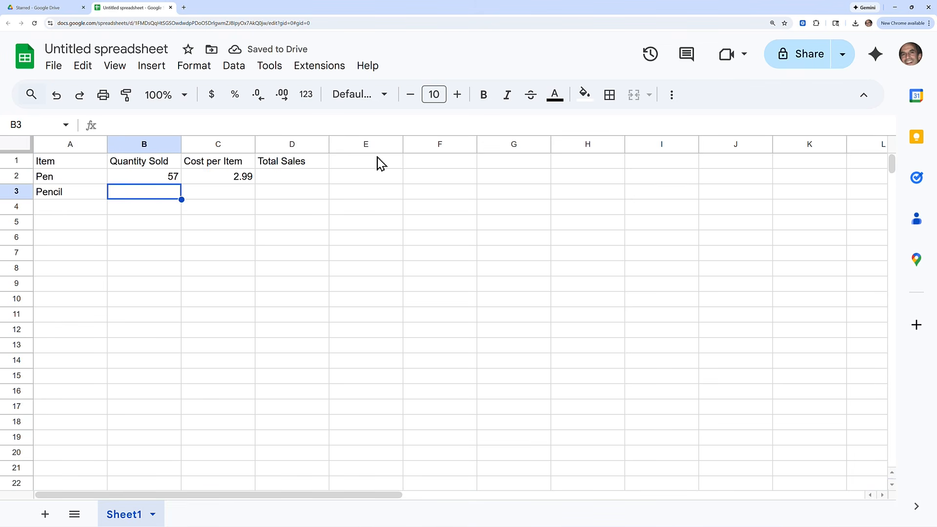
{"action": "type", "text": "2"}
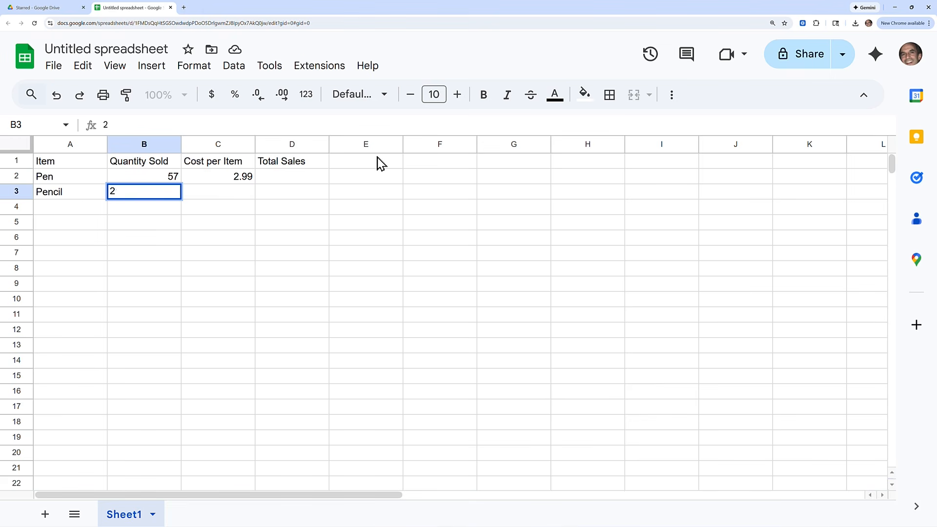
{"action": "type", "text": "19"}
{"action": "key", "text": "Tab"}
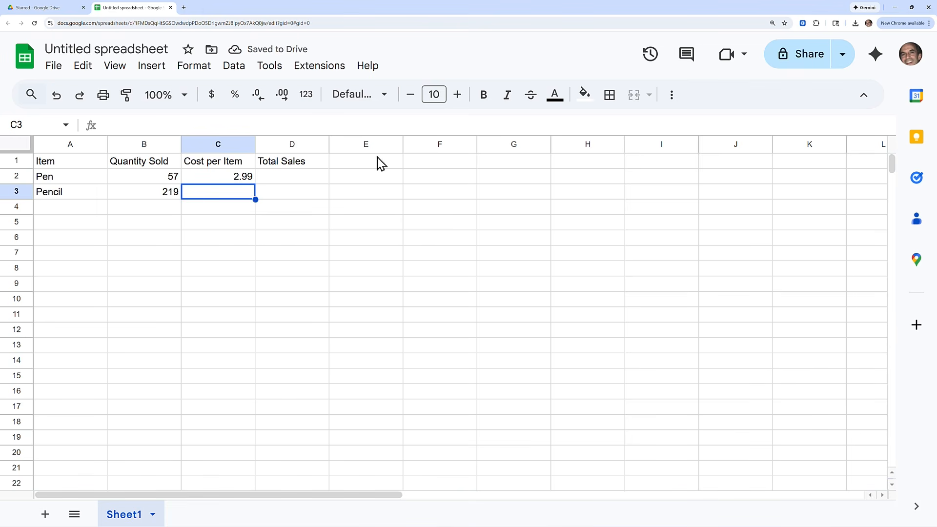
{"action": "type", "text": "."}
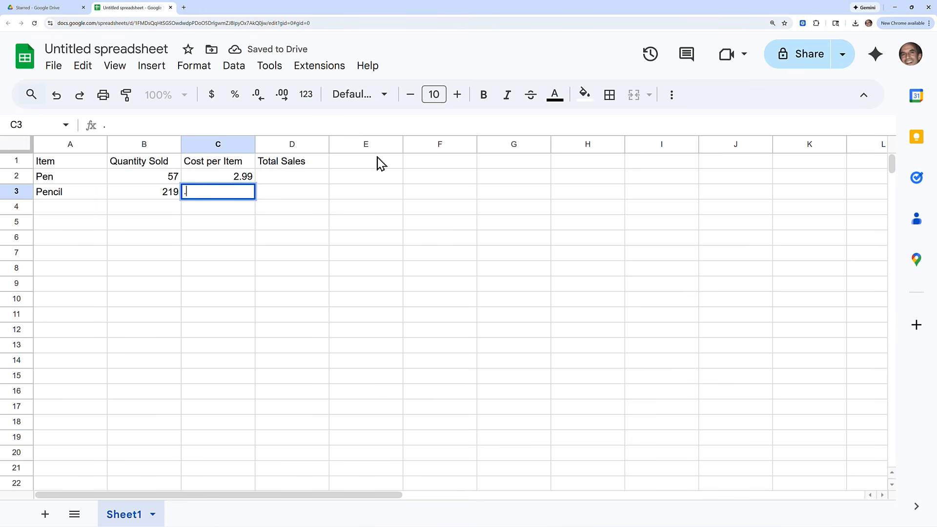
{"action": "type", "text": "49"}
{"action": "key", "text": "Return"}
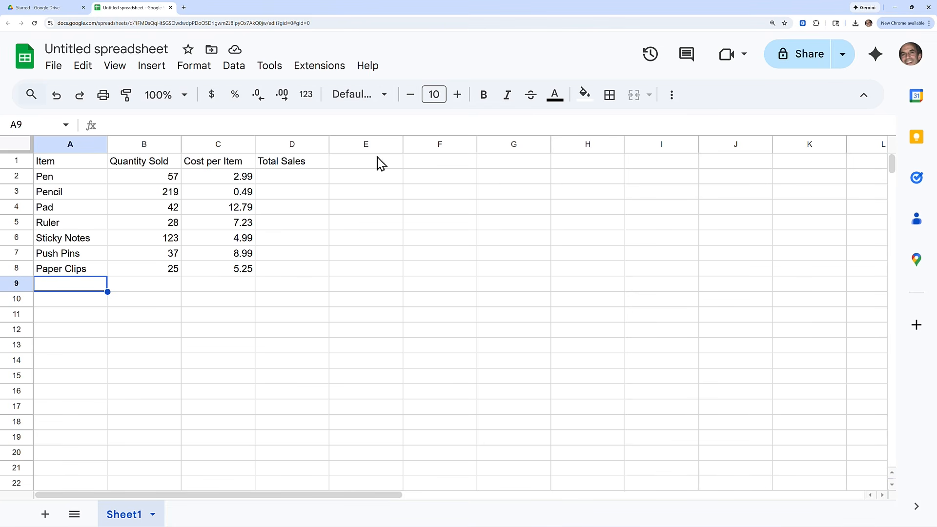
Step: Move the cell selection up to Pen in cell A2, the first item row
{"action": "key", "text": "Up"}
{"action": "key", "text": "Up"}
{"action": "key", "text": "Up"}
{"action": "key", "text": "Up"}
{"action": "key", "text": "Up"}
{"action": "key", "text": "Up"}
{"action": "key", "text": "Up"}
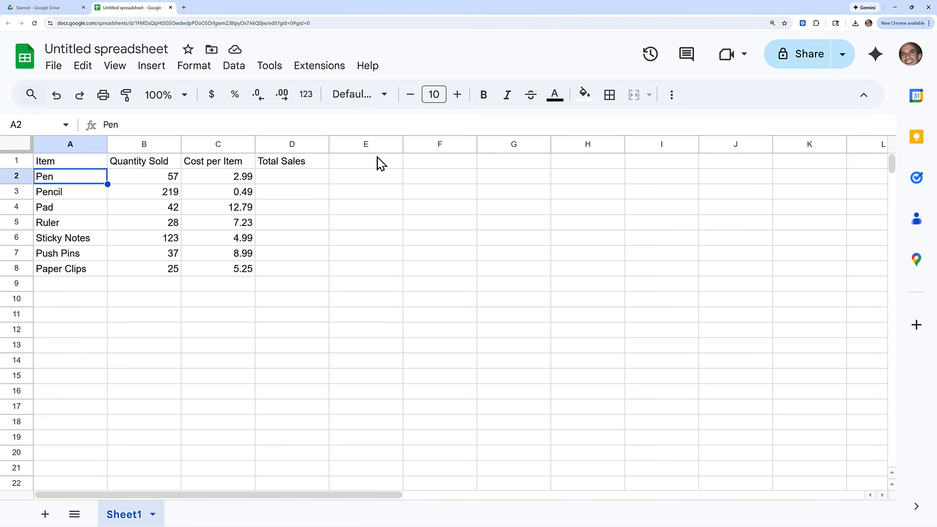
Step: Go through the item, quantity and cost cells of rows 2 to 5 to review the entries
{"action": "key", "text": "Right"}
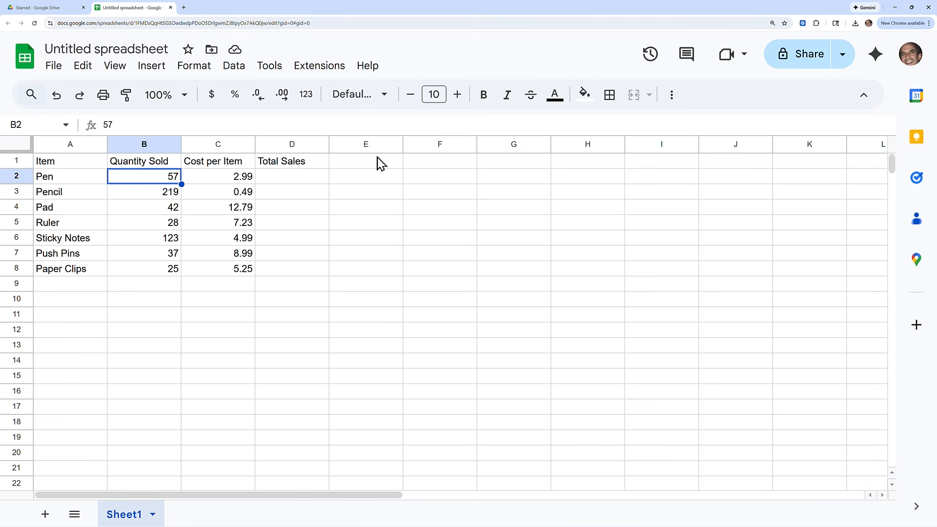
{"action": "key", "text": "Right"}
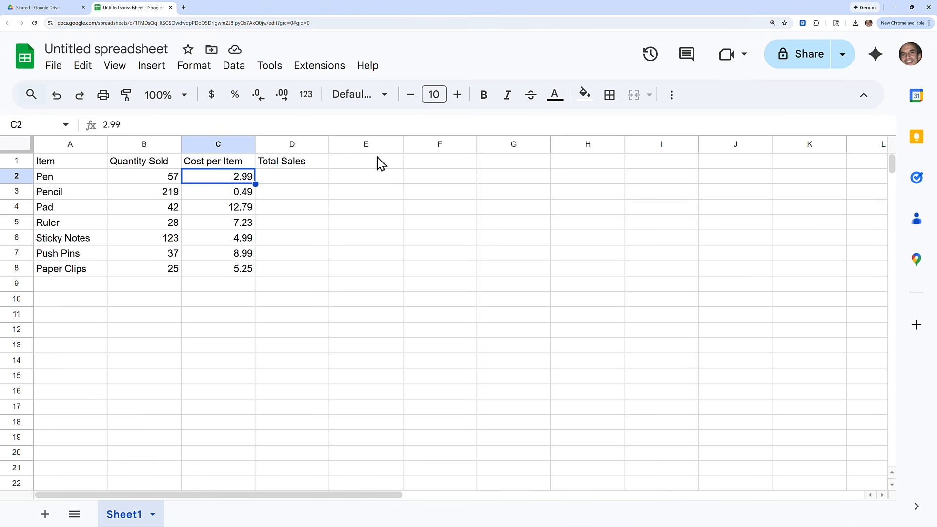
{"action": "key", "text": "Down"}
{"action": "key", "text": "Left"}
{"action": "key", "text": "Left"}
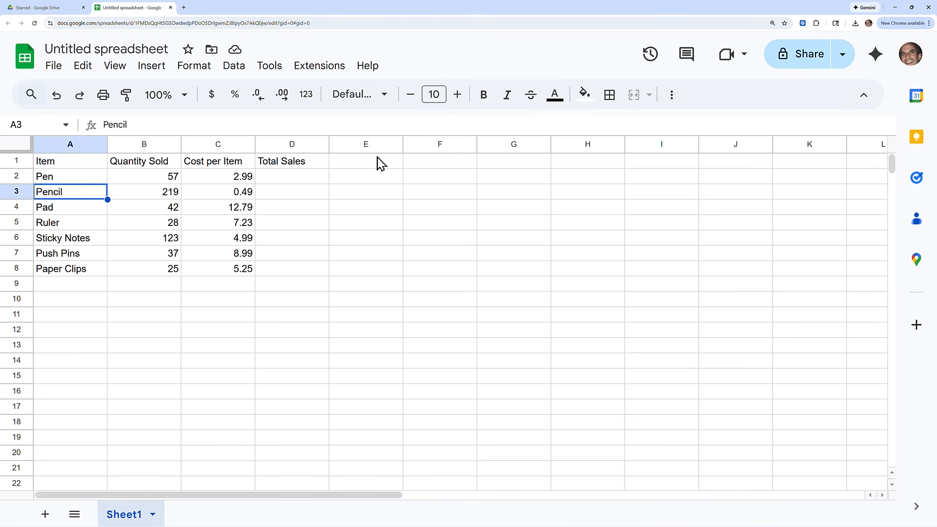
{"action": "key", "text": "Right"}
{"action": "key", "text": "Right"}
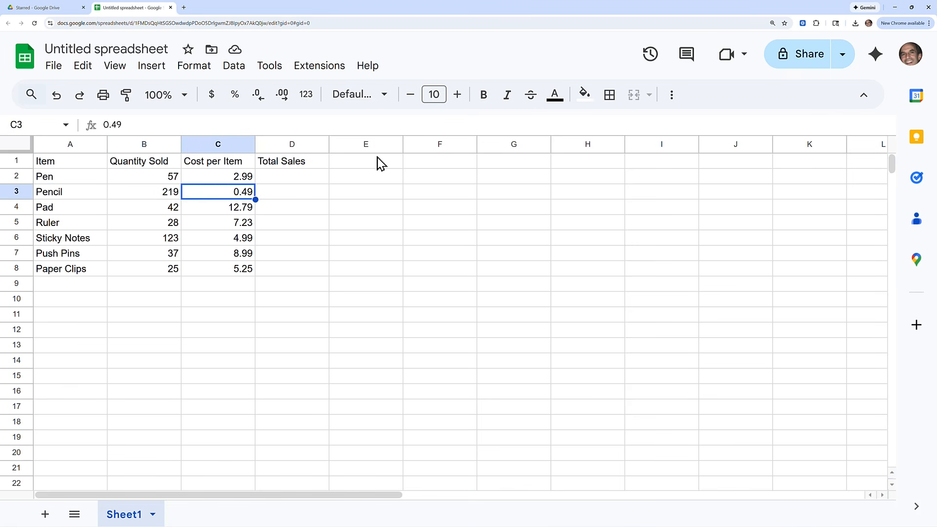
{"action": "key", "text": "Down"}
{"action": "key", "text": "Down"}
{"action": "key", "text": "Left"}
{"action": "key", "text": "Left"}
{"action": "key", "text": "Right"}
{"action": "key", "text": "Right"}
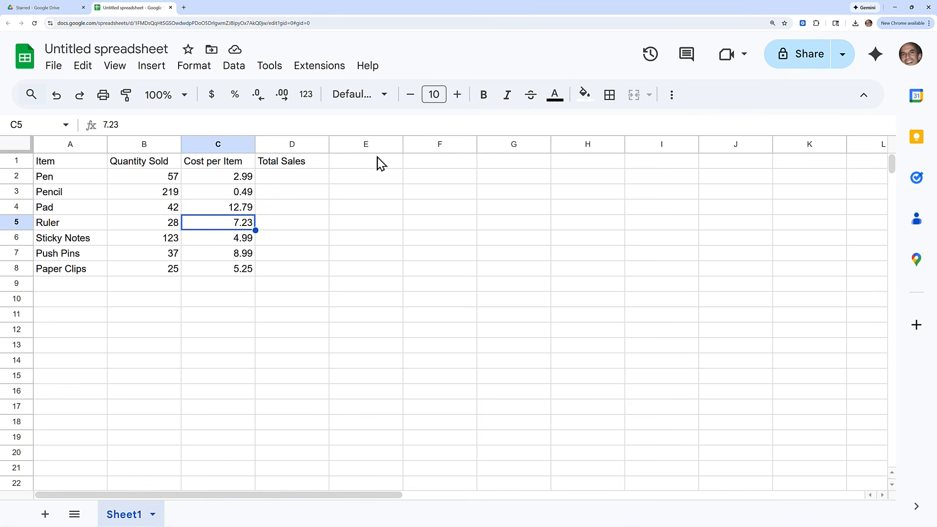
{"action": "key", "text": "Up"}
{"action": "key", "text": "Up"}
{"action": "key", "text": "Down"}
{"action": "key", "text": "Down"}
Step: Re-enter the item name Ruler in cell A5
{"action": "key", "text": "Left"}
{"action": "key", "text": "Left"}
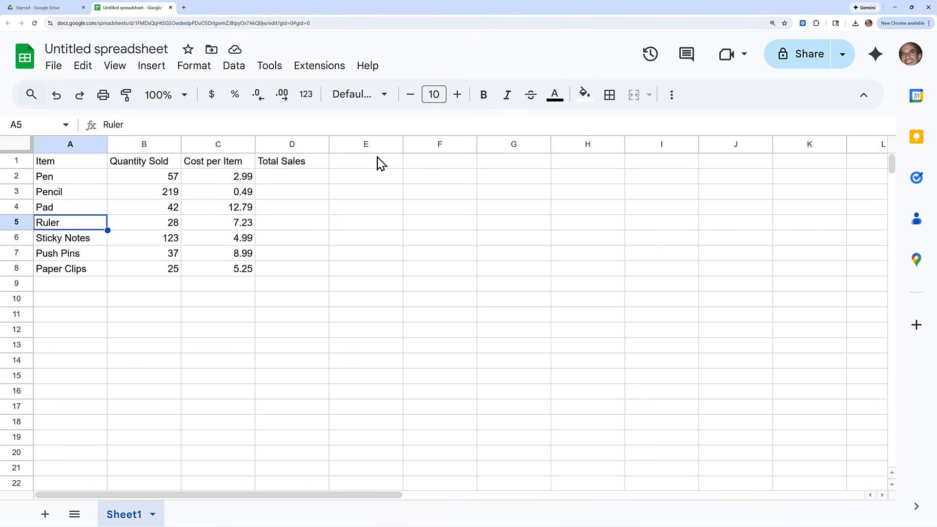
{"action": "type", "text": "Rulke"}
{"action": "key", "text": "BackSpace"}
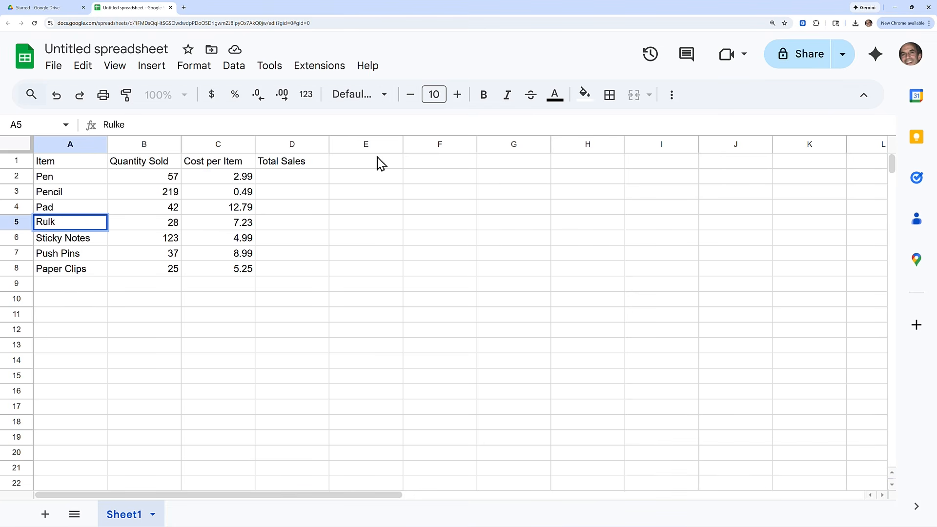
{"action": "key", "text": "BackSpace"}
{"action": "type", "text": "er"}
{"action": "key", "text": "Return"}
Step: Move the cell selection past the remaining items to the empty cell D9 in the Total Sales column
{"action": "key", "text": "Down"}
{"action": "key", "text": "Down"}
{"action": "key", "text": "Down"}
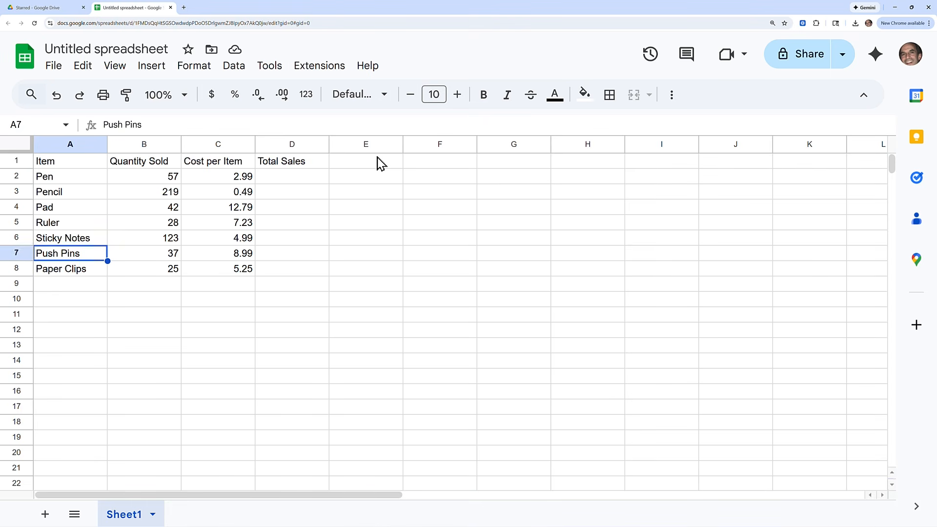
{"action": "key", "text": "Right"}
{"action": "key", "text": "Right"}
{"action": "key", "text": "Right"}
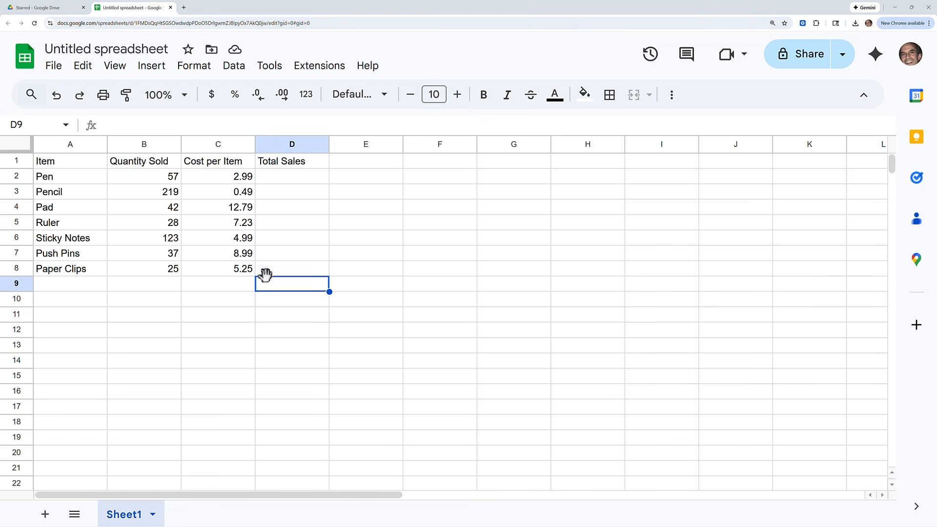
Step: Open the Total Sales header in D1 and the Cost per Item header in C1 for text editing
{"action": "left_click", "coordinate": [295, 165]}
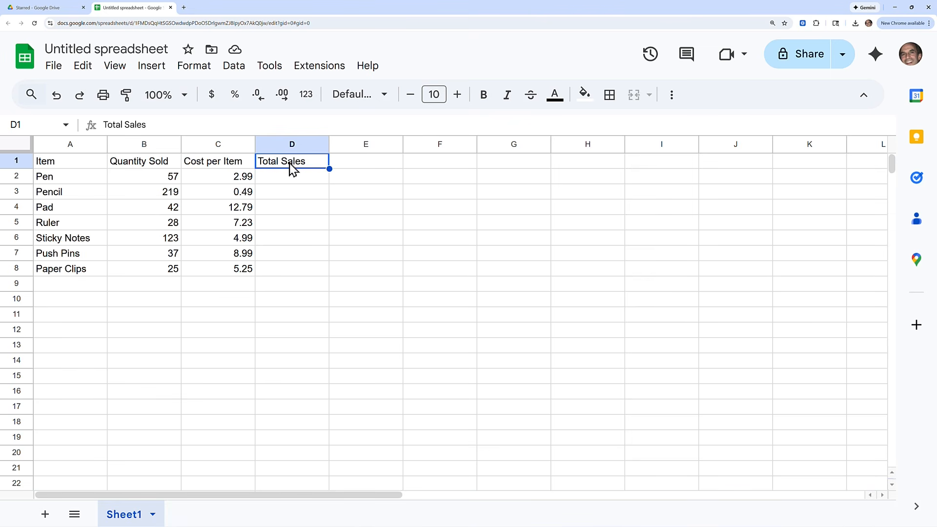
{"action": "double_click", "coordinate": [290, 164]}
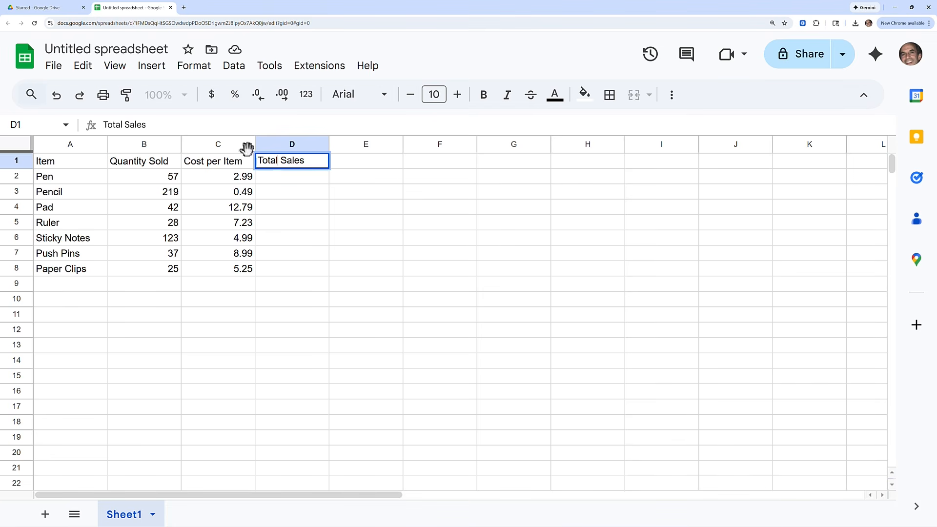
{"action": "left_click", "coordinate": [130, 123]}
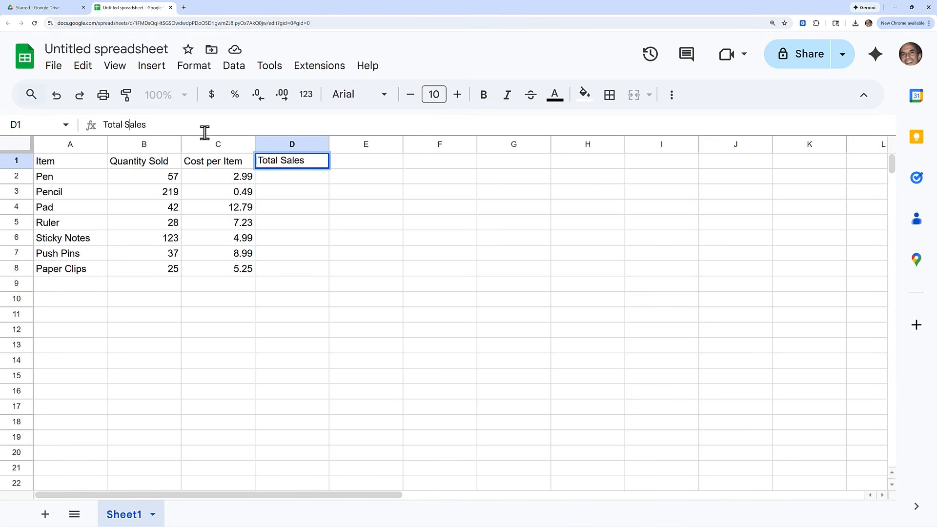
{"action": "left_click", "coordinate": [219, 165]}
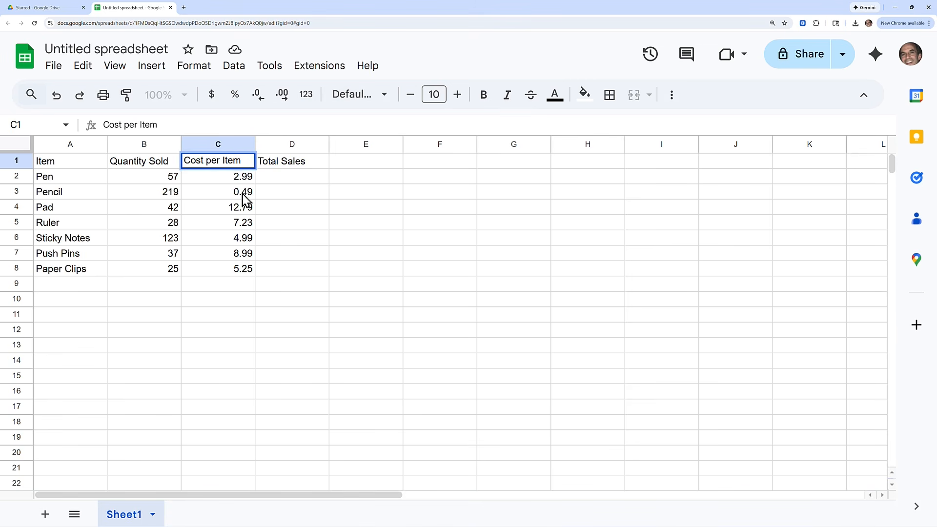
{"action": "double_click", "coordinate": [213, 162]}
Step: Make the header row A1:D1 bold
{"action": "left_click", "coordinate": [76, 166]}
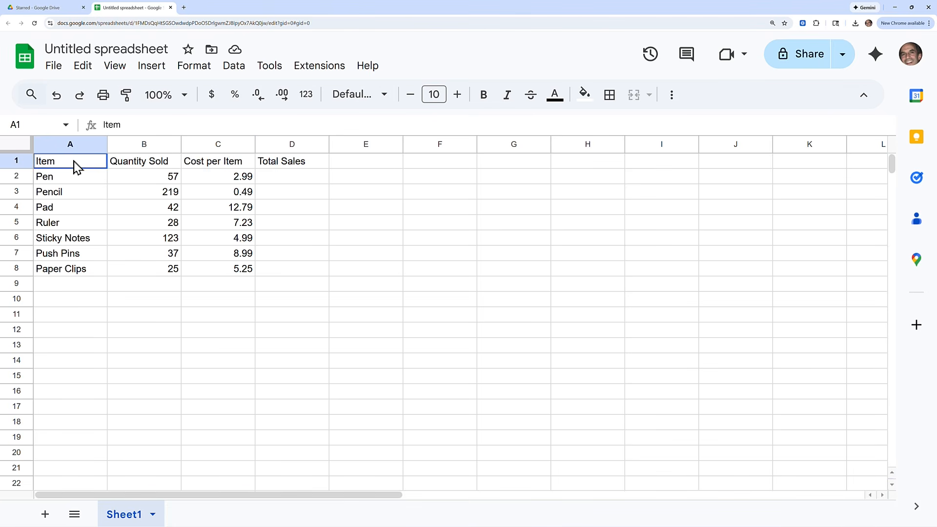
{"action": "left_click_drag", "start_coordinate": [75, 167], "coordinate": [285, 166]}
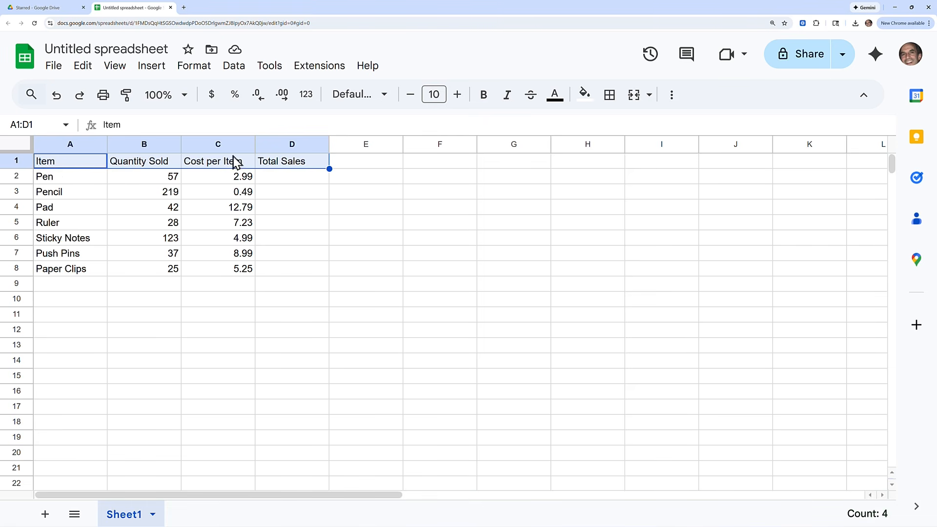
{"action": "left_click", "coordinate": [483, 101]}
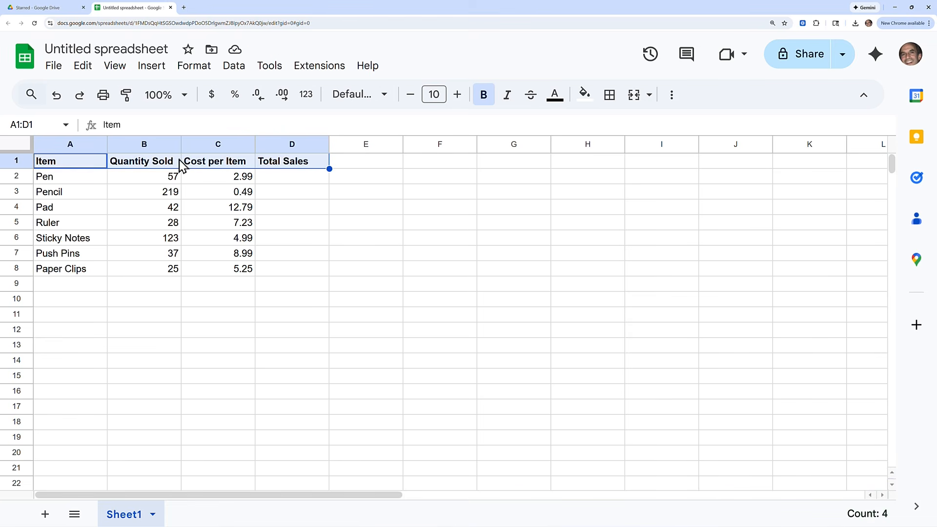
Step: Select the item data in A2:C8, the whole column B, and columns A through C in turn
{"action": "left_click", "coordinate": [84, 183]}
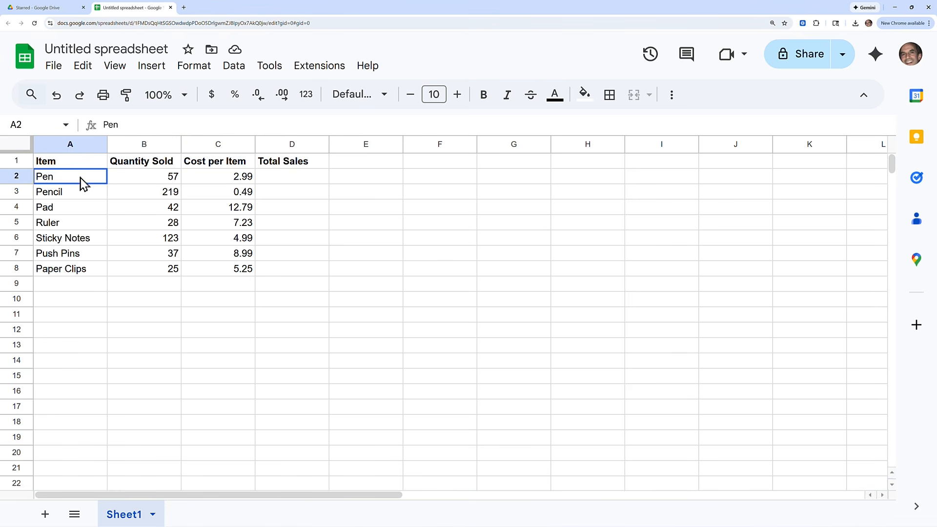
{"action": "left_click_drag", "start_coordinate": [83, 183], "coordinate": [235, 272]}
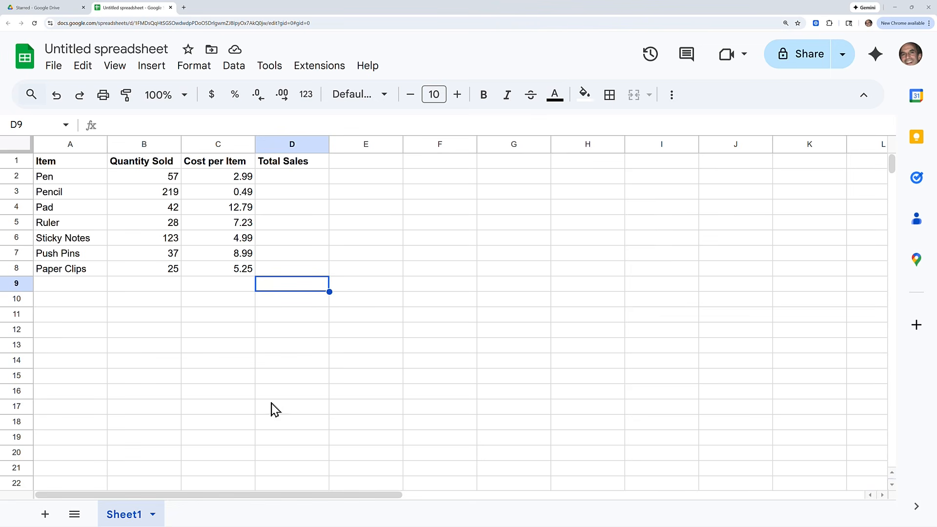
{"action": "left_click", "coordinate": [145, 145]}
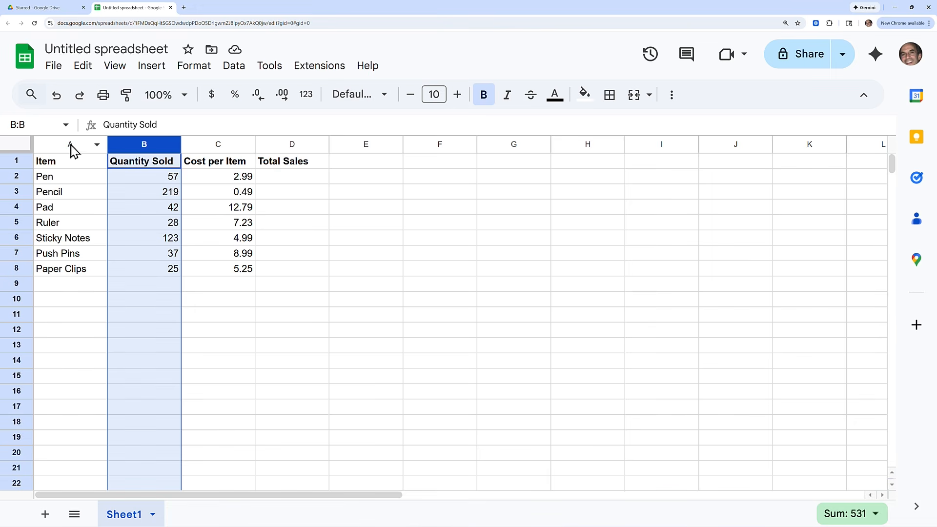
{"action": "left_click_drag", "start_coordinate": [71, 152], "coordinate": [192, 138]}
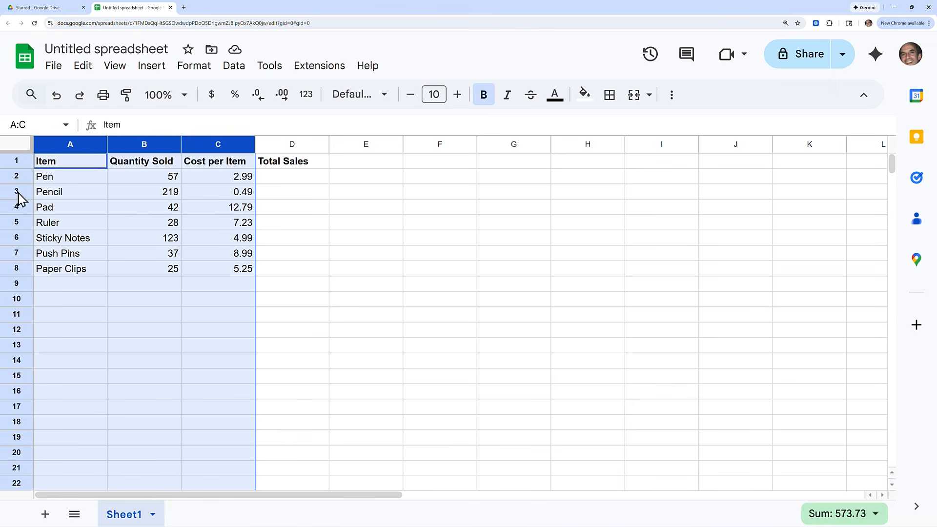
Step: Select row 2, row 3 and rows 2 through 8 in turn, finishing on the empty cell B13
{"action": "left_click", "coordinate": [16, 175]}
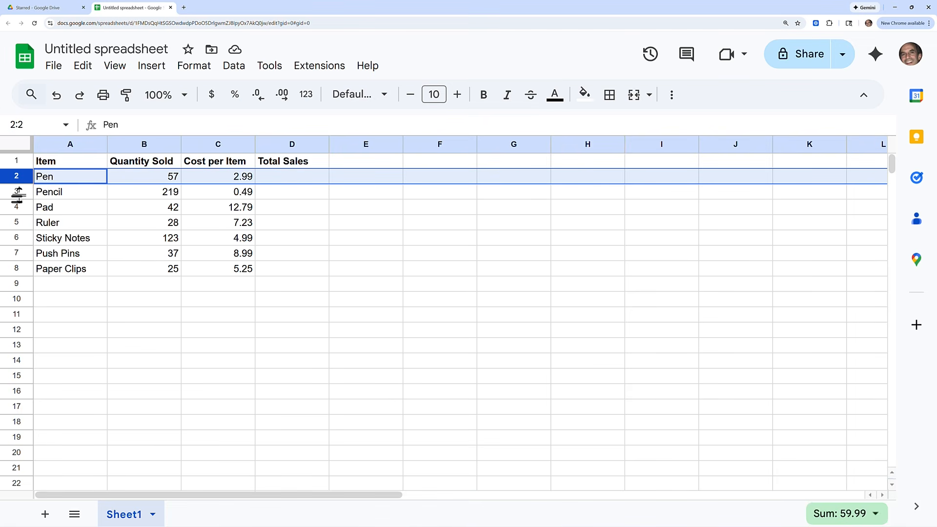
{"action": "left_click", "coordinate": [16, 192]}
{"action": "left_click_drag", "start_coordinate": [16, 177], "coordinate": [20, 266]}
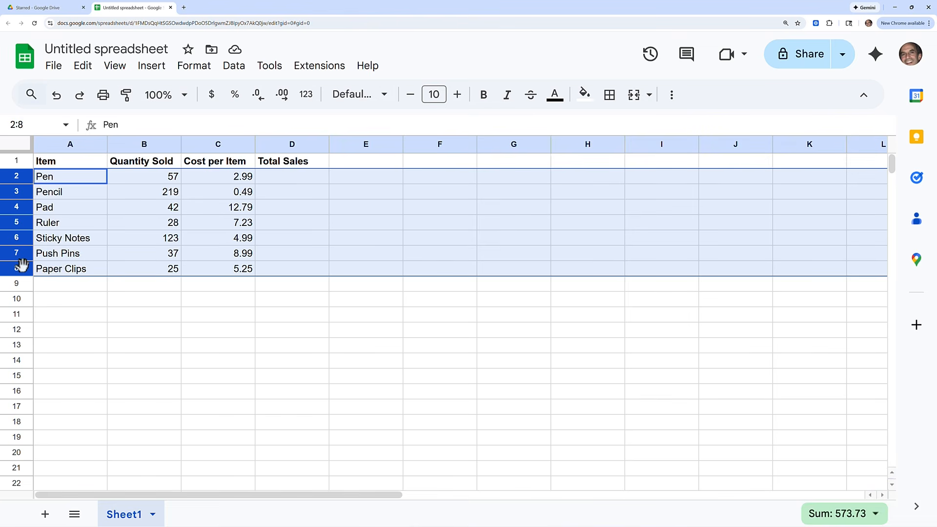
{"action": "left_click", "coordinate": [137, 345]}
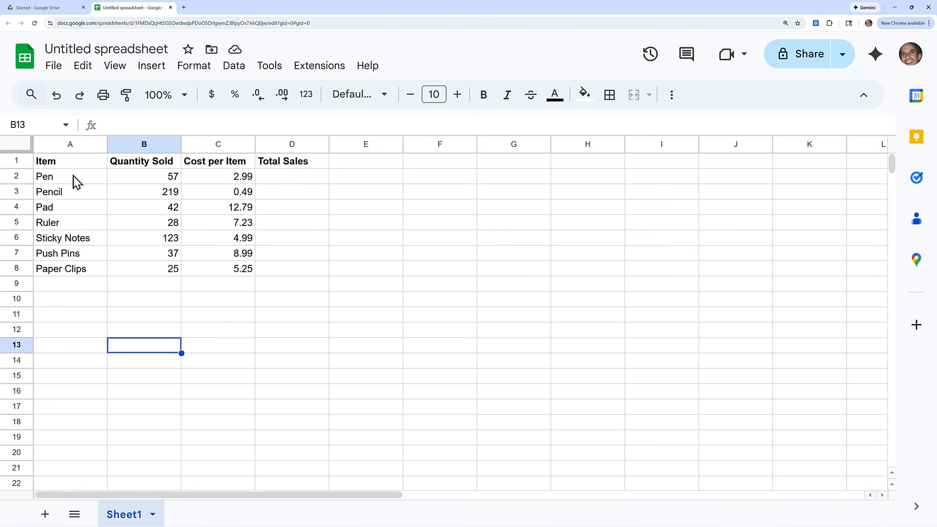
Step: Increase the font size of the item data in A2:C8 and the headers in A1:D1 to 11
{"action": "left_click_drag", "start_coordinate": [76, 176], "coordinate": [232, 274]}
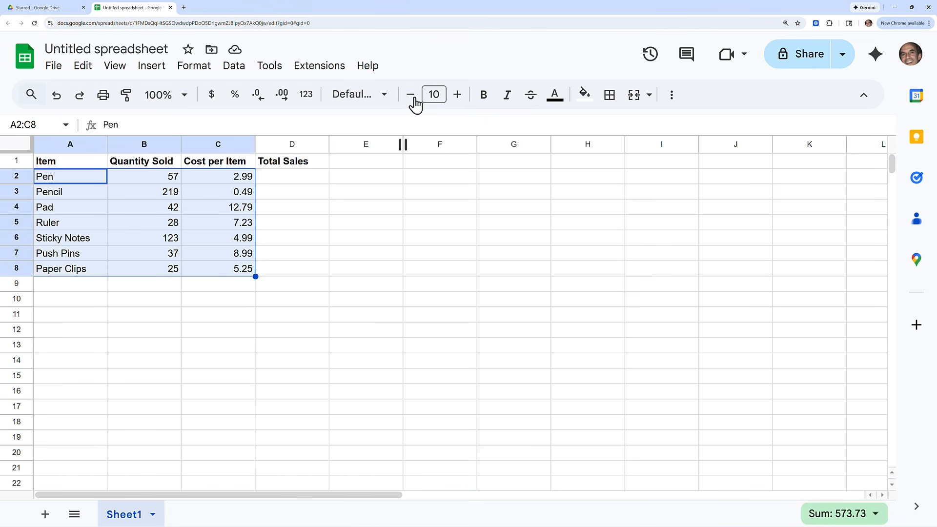
{"action": "left_click", "coordinate": [457, 96]}
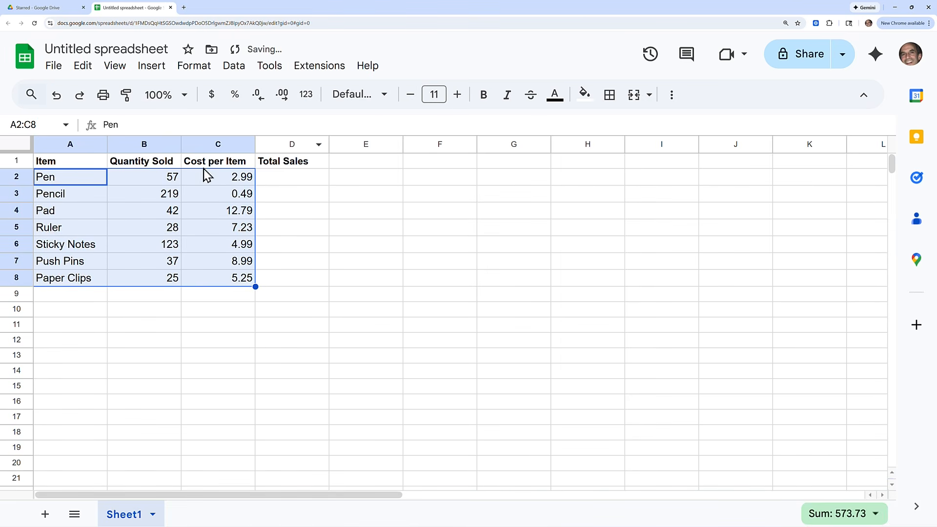
{"action": "left_click", "coordinate": [77, 165]}
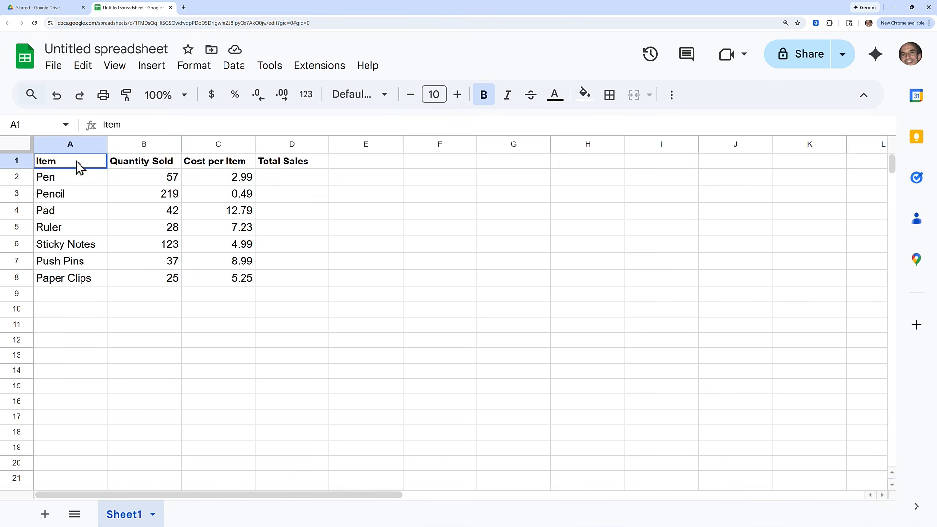
{"action": "left_click_drag", "start_coordinate": [77, 165], "coordinate": [281, 163]}
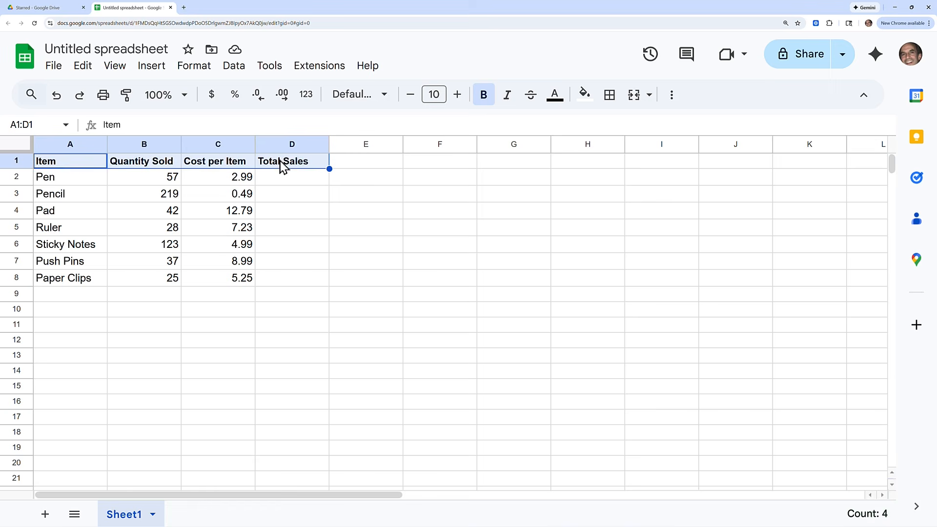
{"action": "left_click", "coordinate": [457, 95]}
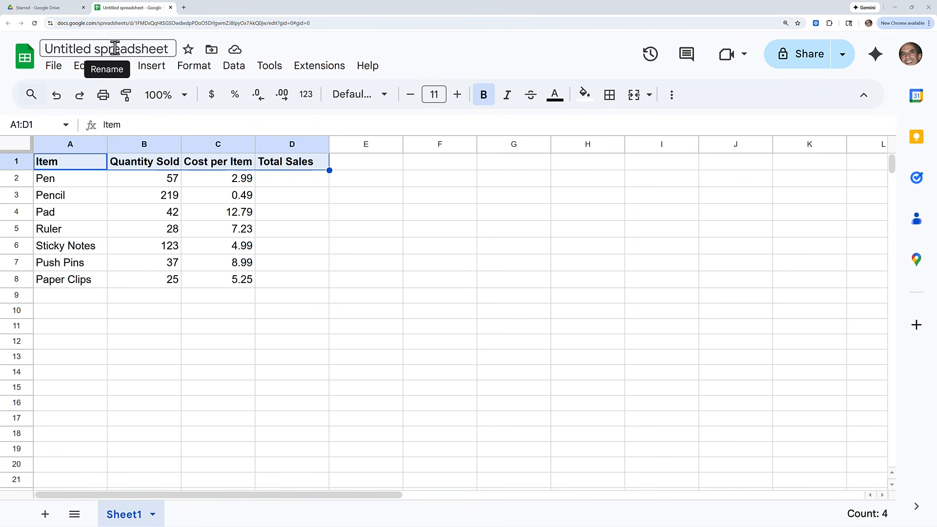
Step: Rename the spreadsheet as Store Sales
{"action": "left_click", "coordinate": [88, 49]}
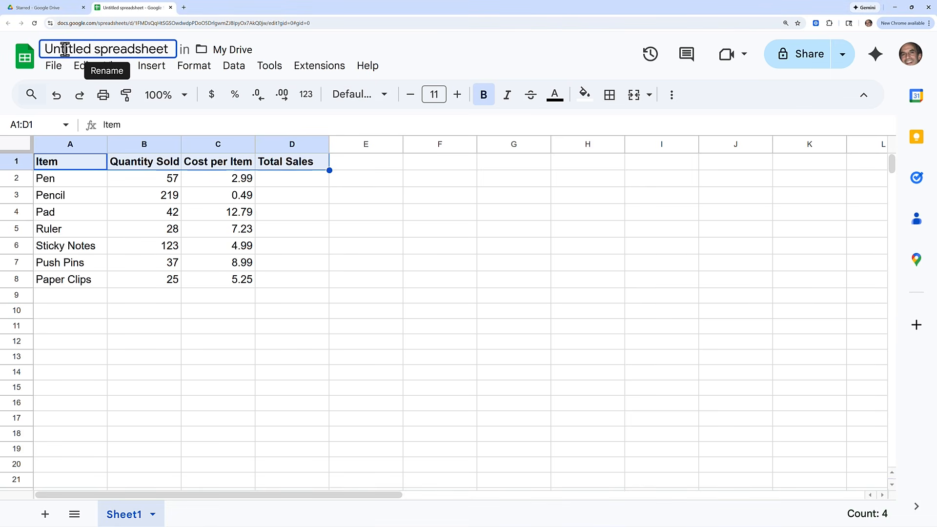
{"action": "left_click_drag", "start_coordinate": [44, 49], "coordinate": [173, 46]}
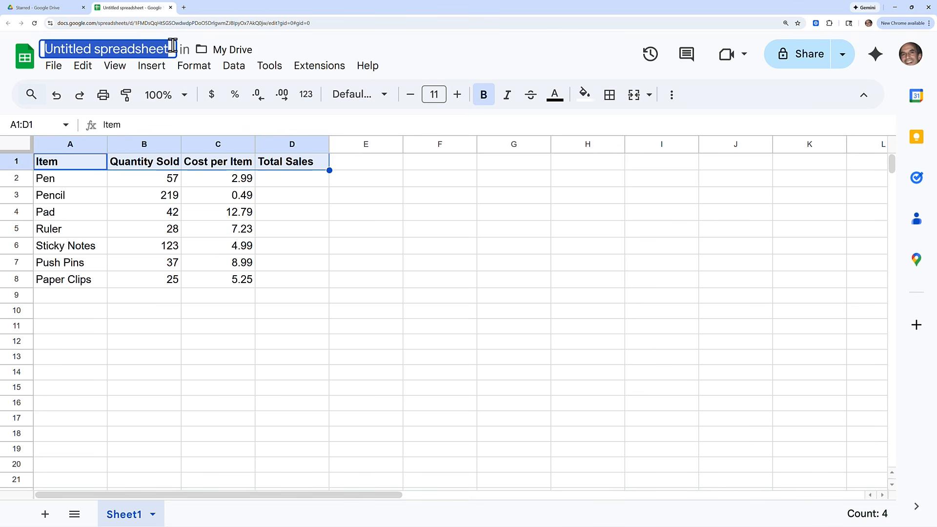
{"action": "key", "text": "BackSpace"}
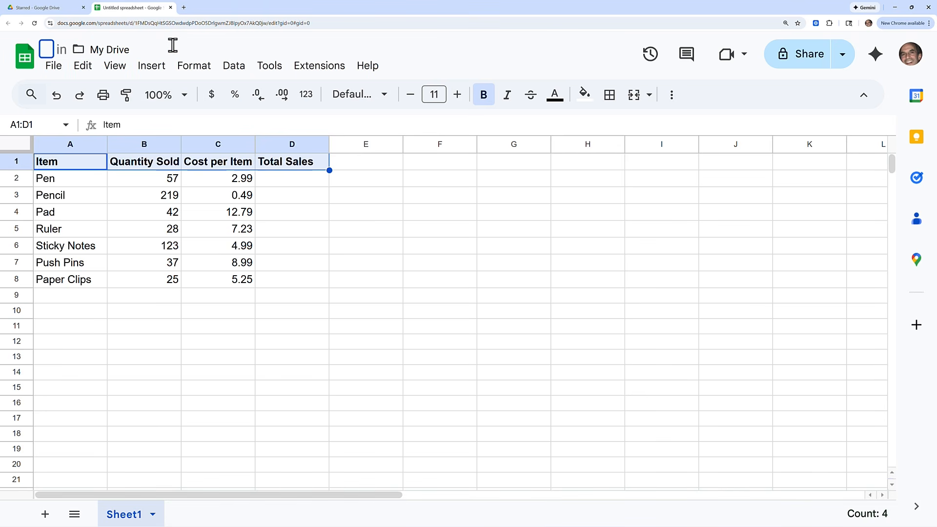
{"action": "type", "text": "Store "}
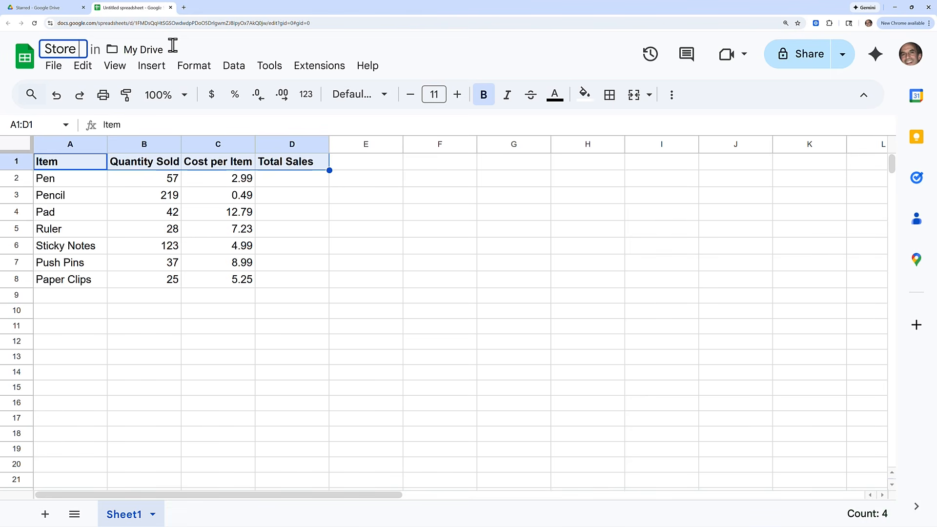
{"action": "type", "text": "Sales"}
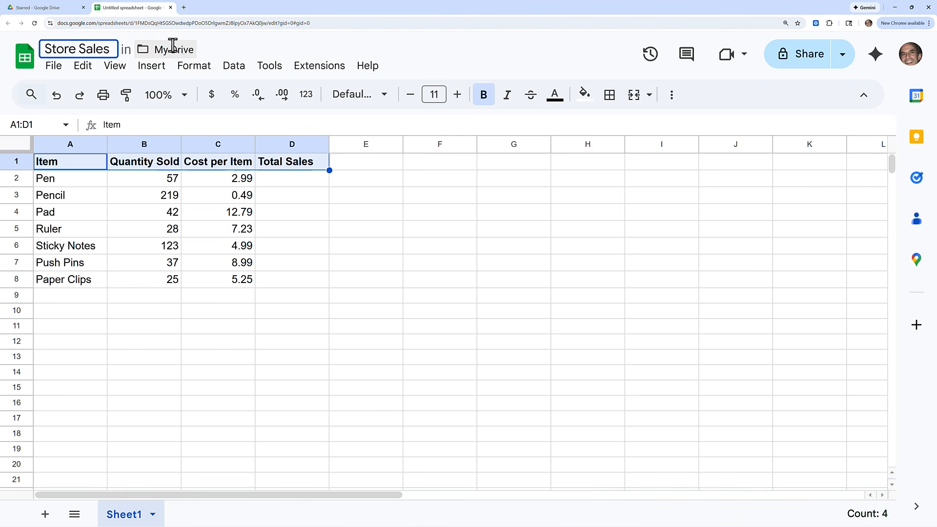
{"action": "key", "text": "Return"}
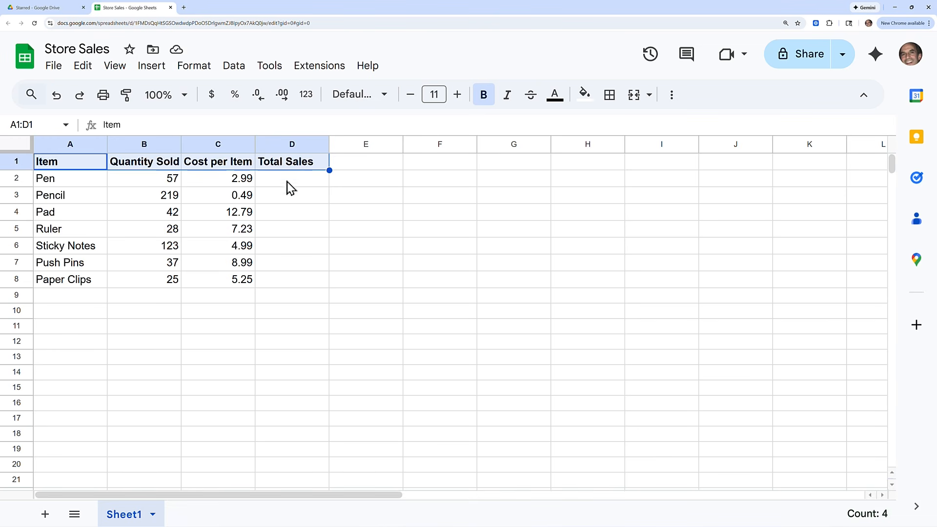
Step: Copy the item names in A2:A8 and paste them into column E starting at E2
{"action": "left_click", "coordinate": [73, 184]}
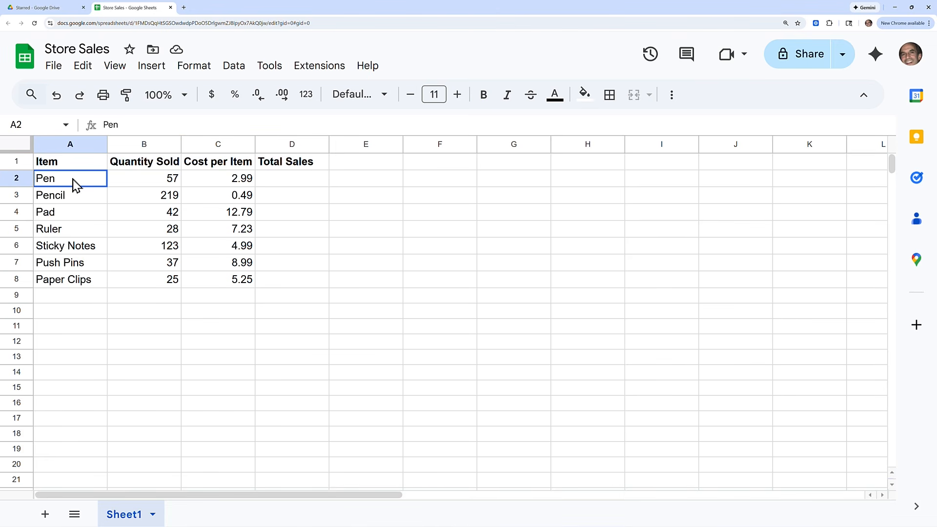
{"action": "left_click_drag", "start_coordinate": [74, 184], "coordinate": [78, 281]}
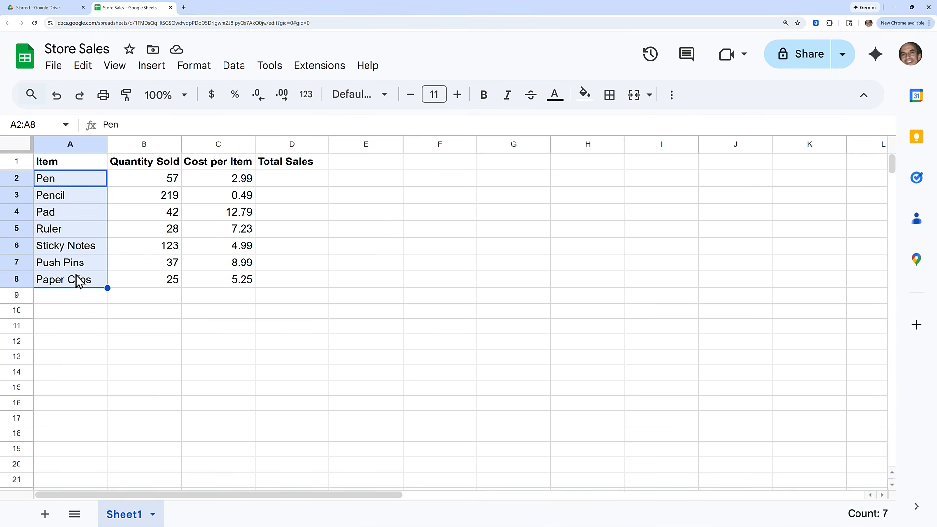
{"action": "right_click", "coordinate": [67, 233]}
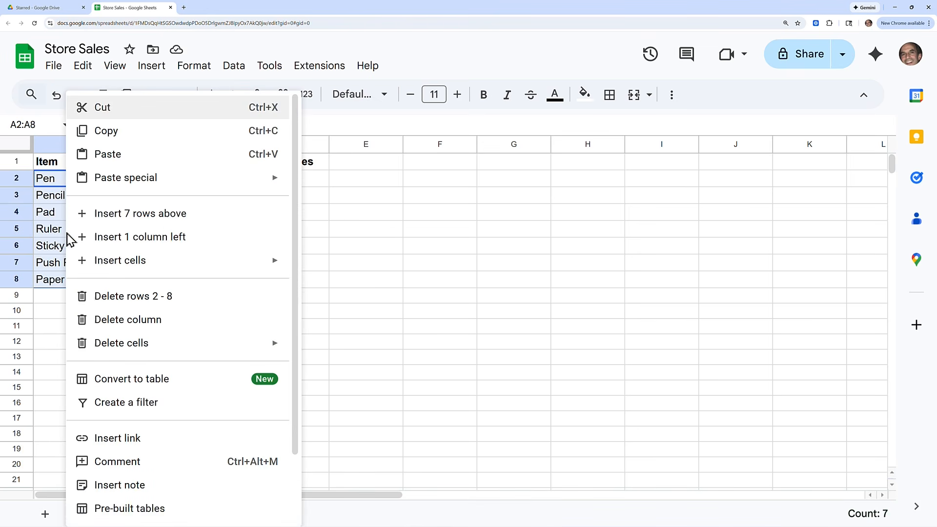
{"action": "left_click", "coordinate": [104, 136]}
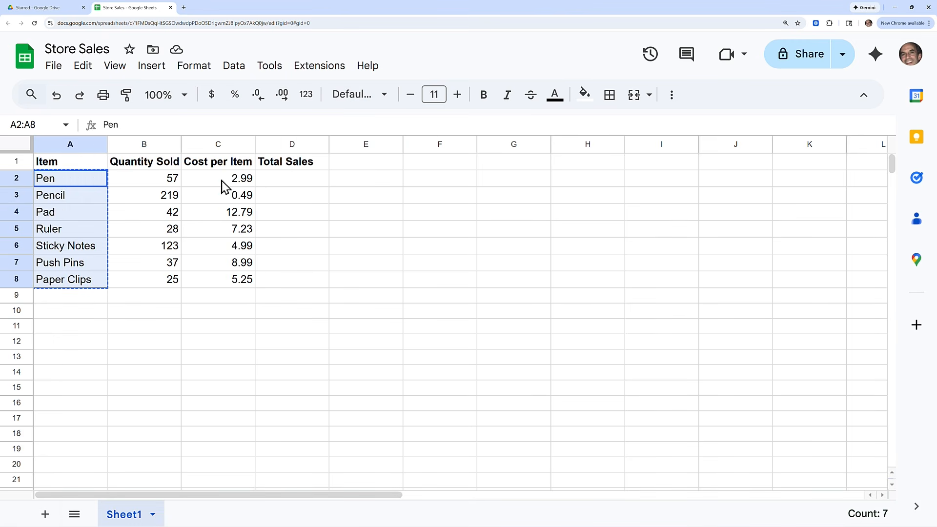
{"action": "left_click", "coordinate": [369, 183]}
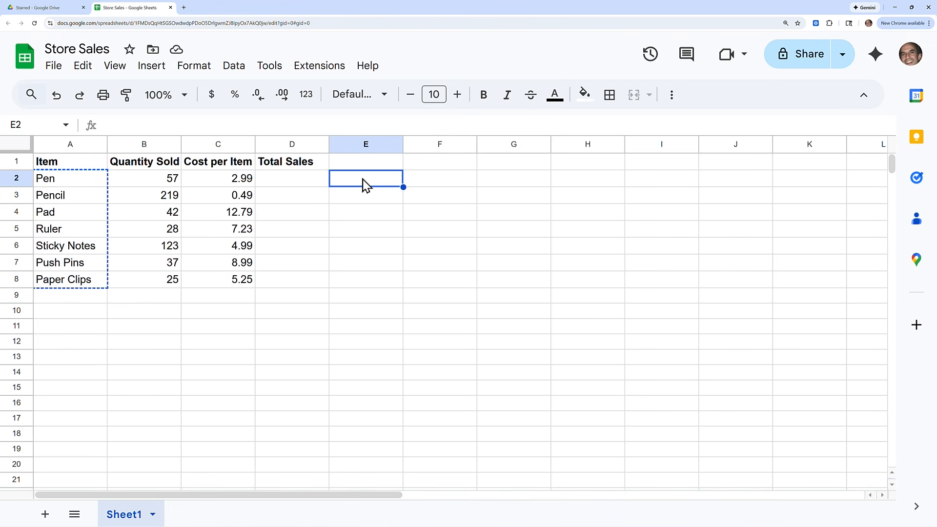
{"action": "right_click", "coordinate": [362, 184]}
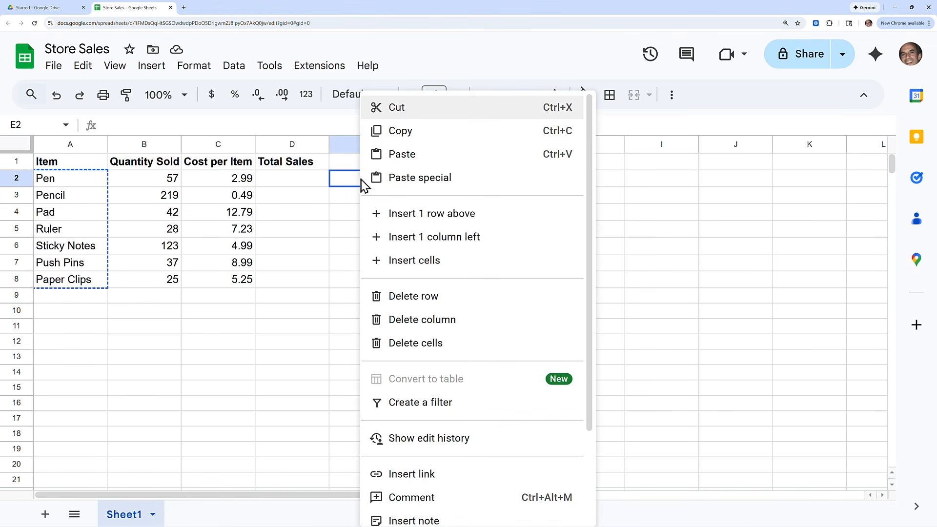
{"action": "left_click", "coordinate": [404, 155]}
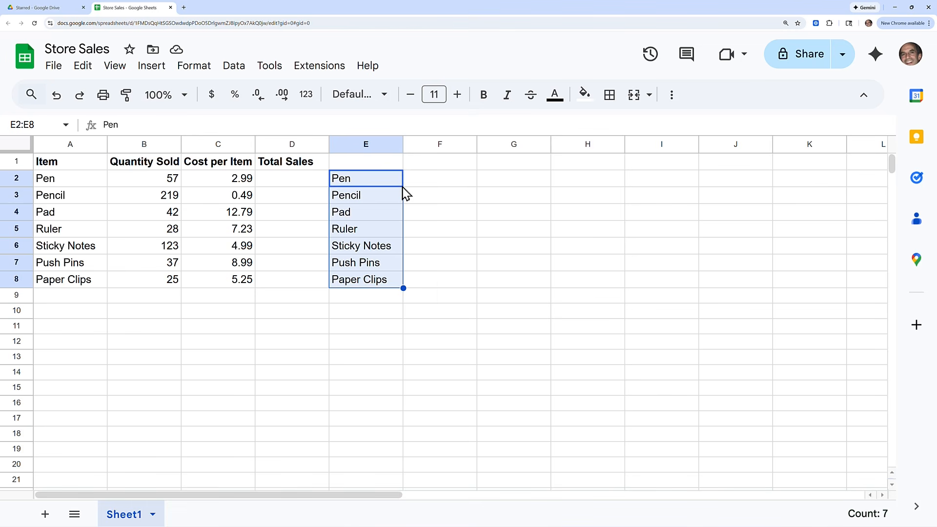
{"action": "right_click", "coordinate": [377, 188]}
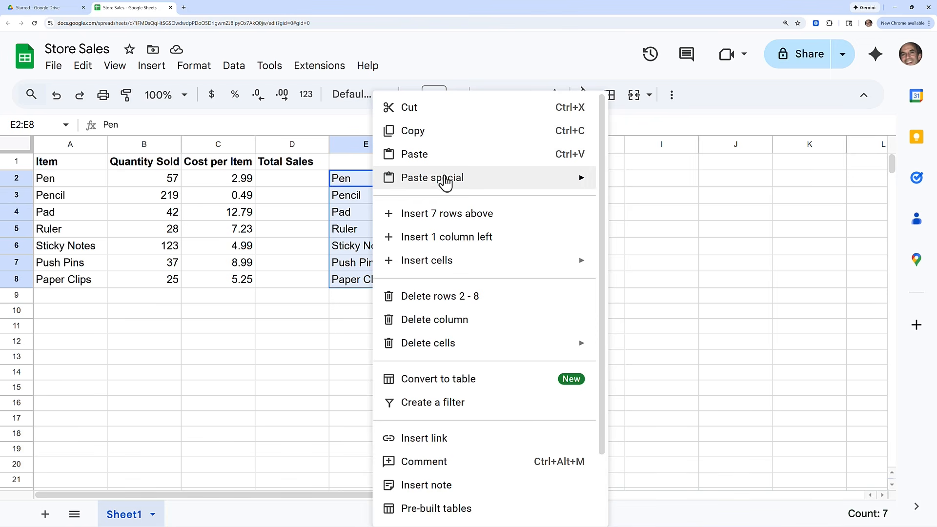
{"action": "mouse_move", "coordinate": [429, 183]}
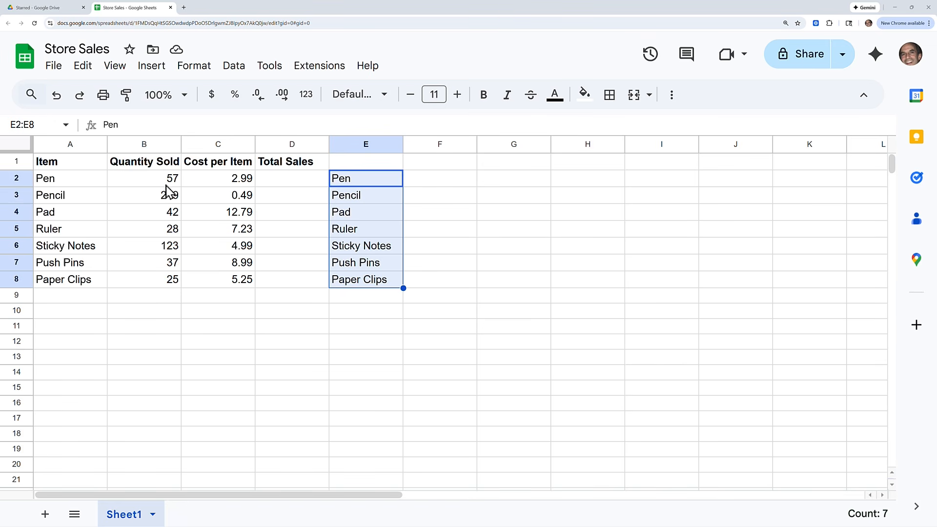
Step: Select the Pen row's item, quantity and cost cells A2, B2 and C2 in turn
{"action": "left_click", "coordinate": [90, 180]}
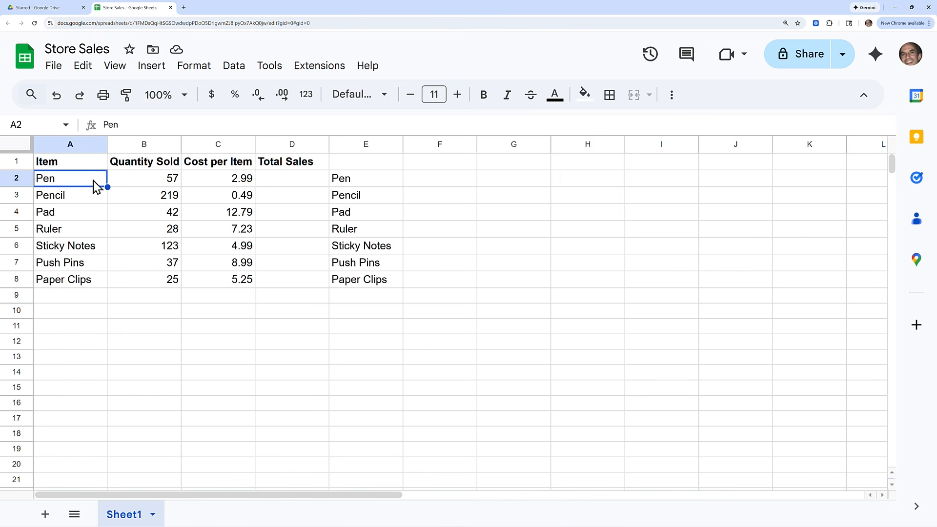
{"action": "left_click", "coordinate": [165, 181]}
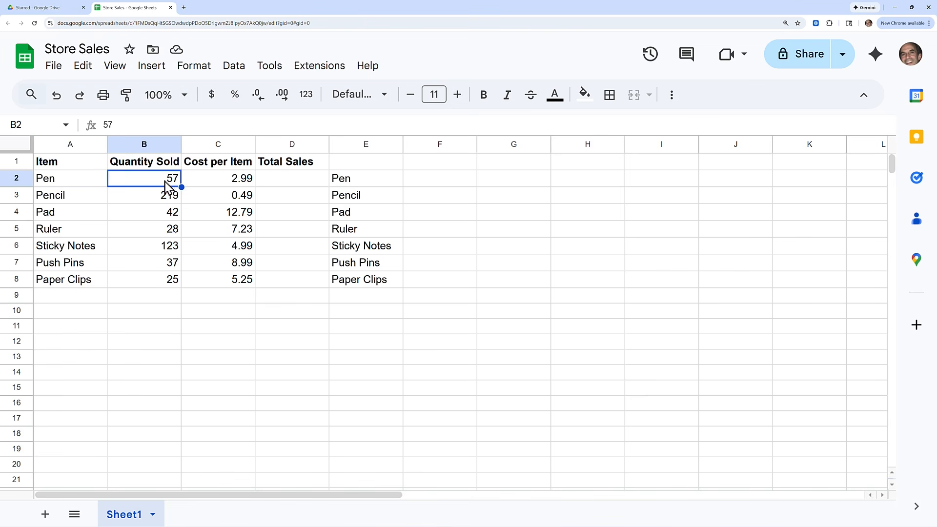
{"action": "left_click", "coordinate": [233, 183]}
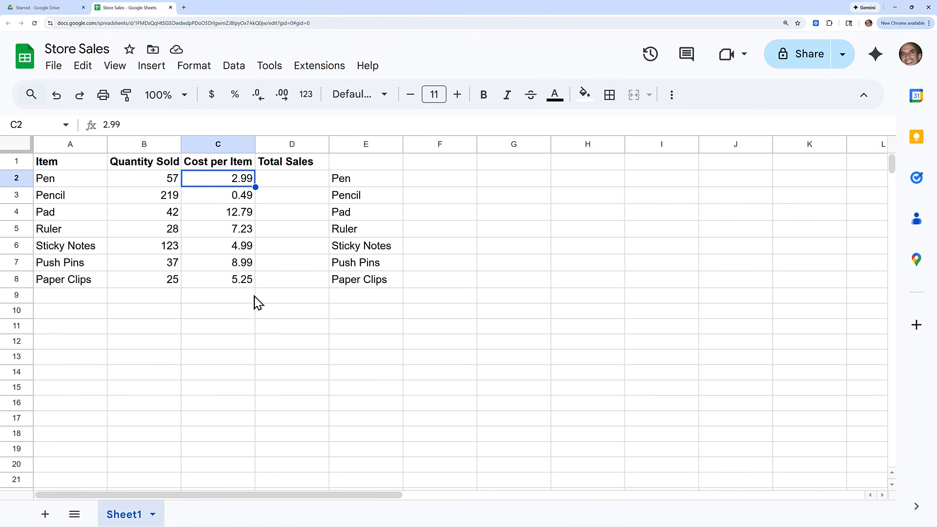
Step: Enter the item and its quantity together as "Pen 57" in the empty cell C10
{"action": "left_click", "coordinate": [220, 316]}
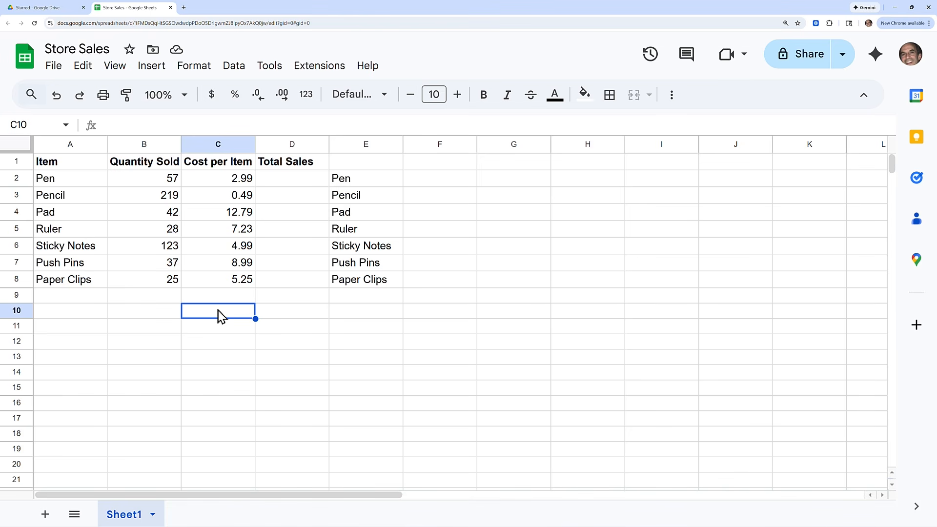
{"action": "type", "text": "Pen"}
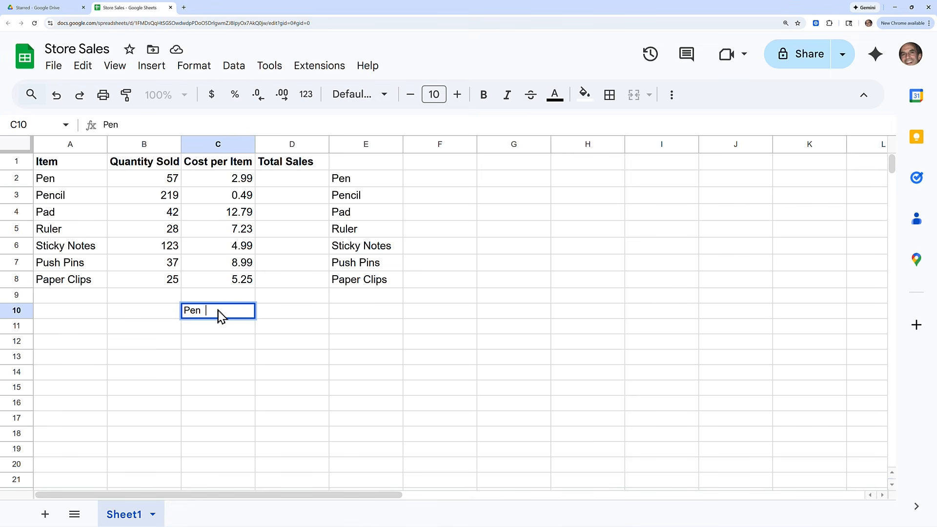
{"action": "type", "text": "  57"}
{"action": "key", "text": "Return"}
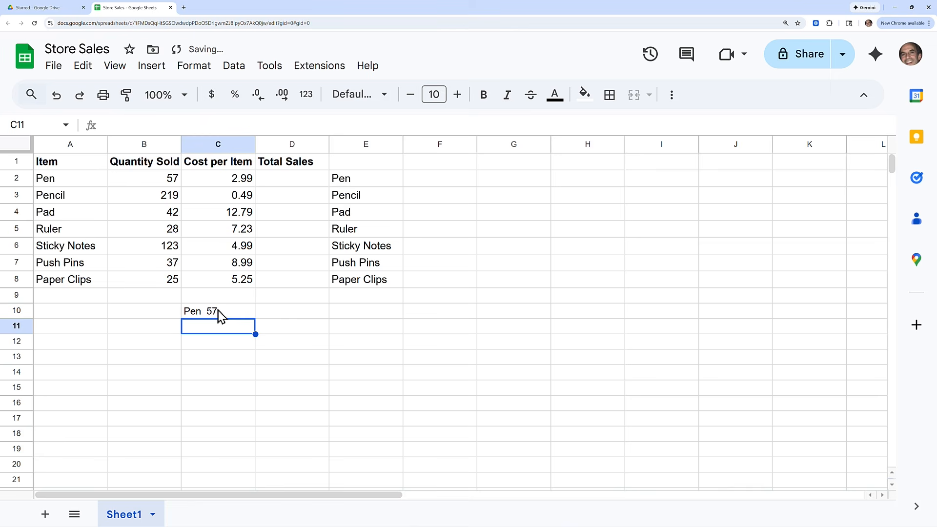
Step: Open the empty cell C11 for editing, leave it blank, and delete the trial text from C10
{"action": "left_click", "coordinate": [218, 311]}
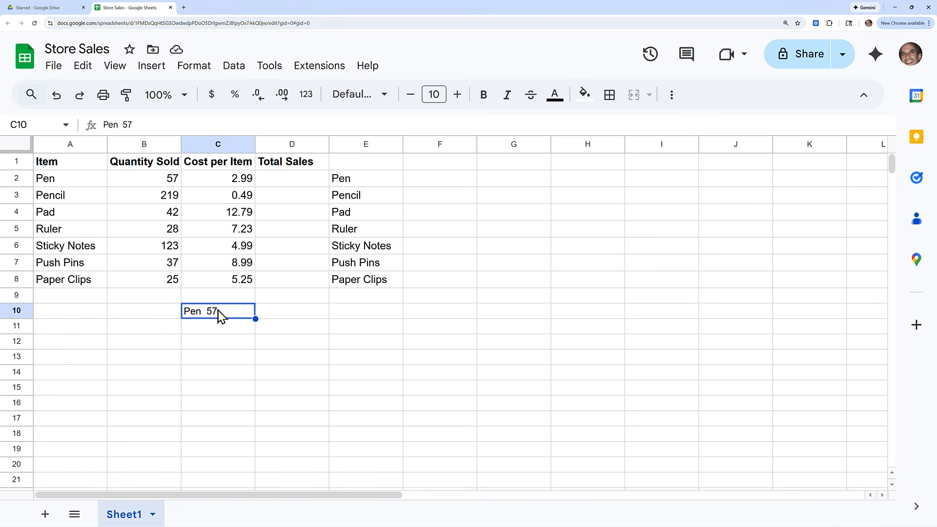
{"action": "key", "text": "Down"}
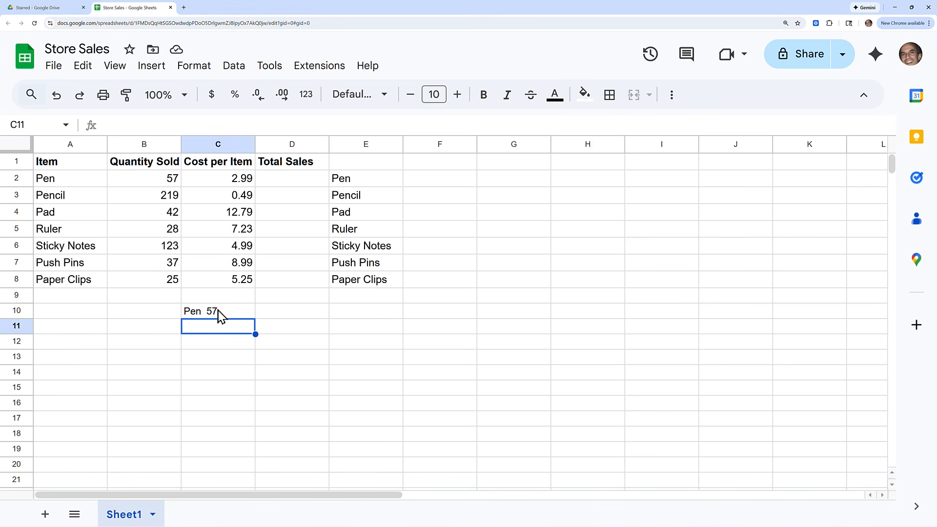
{"action": "key", "text": "Return"}
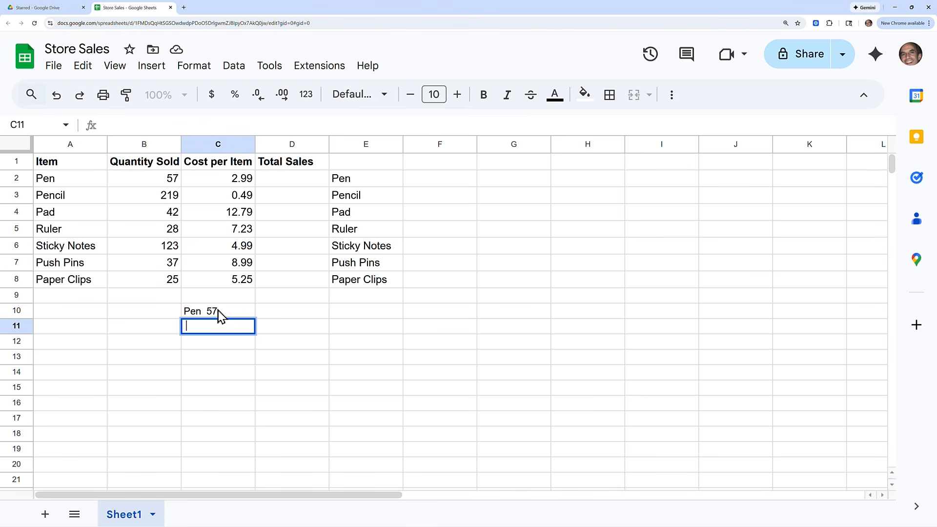
{"action": "type", "text": "57"}
{"action": "key", "text": "Return"}
{"action": "key", "text": "Up"}
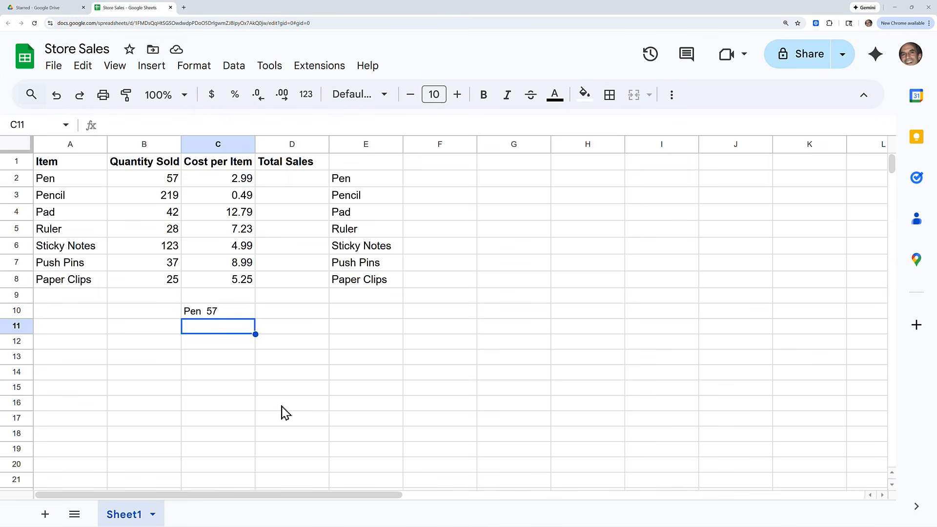
{"action": "left_click", "coordinate": [224, 312]}
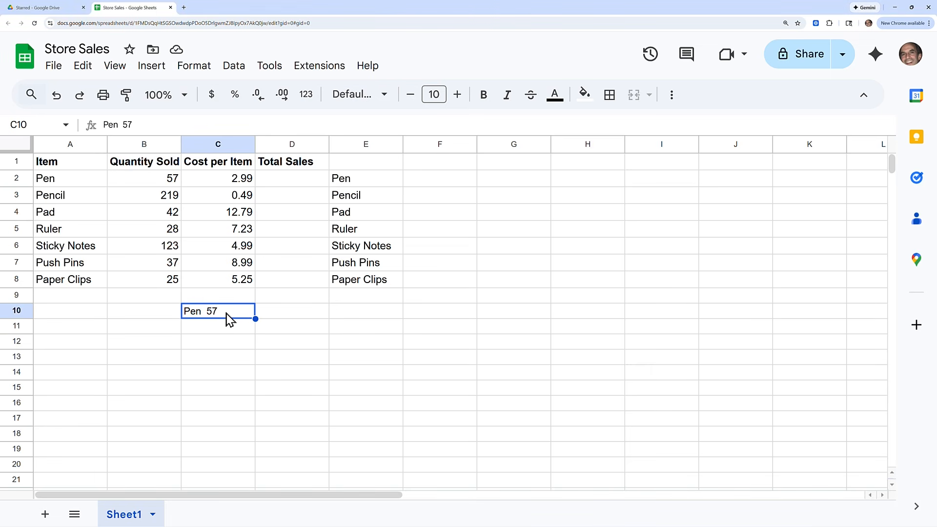
{"action": "key", "text": "Delete"}
Step: Format the Cost per Item values in C2:C8 as currency in dollars
{"action": "left_click_drag", "start_coordinate": [234, 183], "coordinate": [242, 290]}
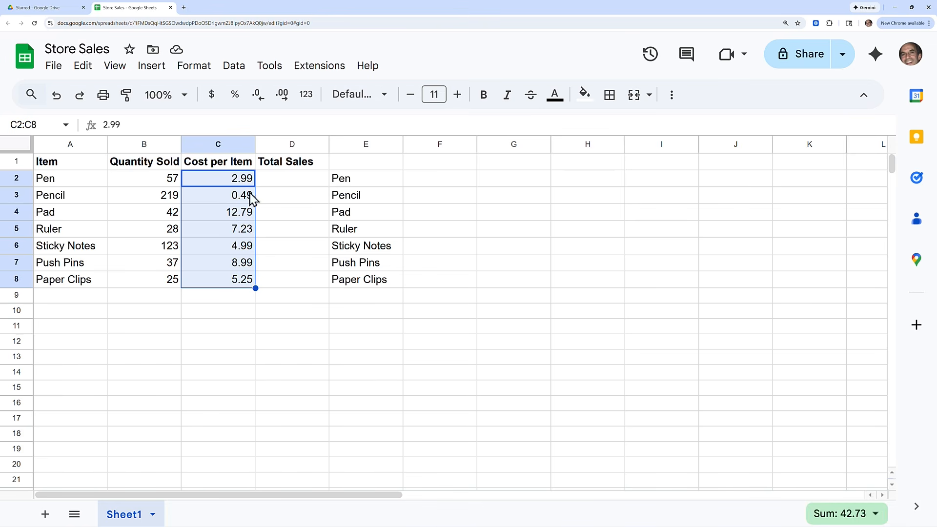
{"action": "left_click", "coordinate": [211, 102]}
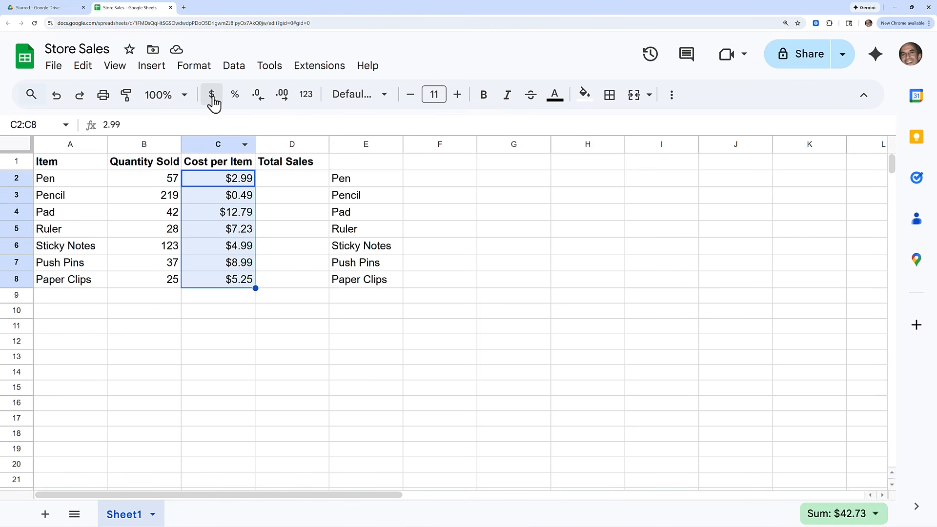
Step: Reduce the costs in C2:C8 to zero decimal places, increase them to four, and return them to two
{"action": "left_click", "coordinate": [259, 101]}
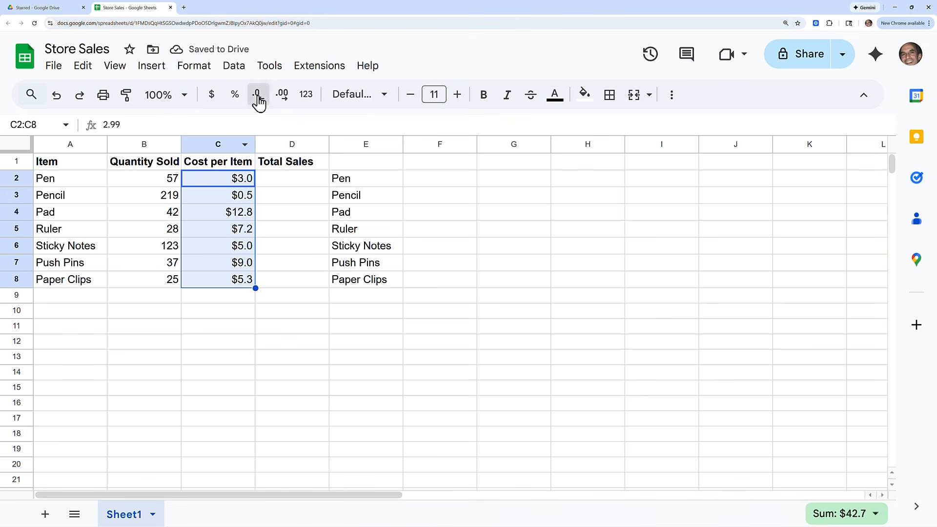
{"action": "left_click", "coordinate": [259, 101]}
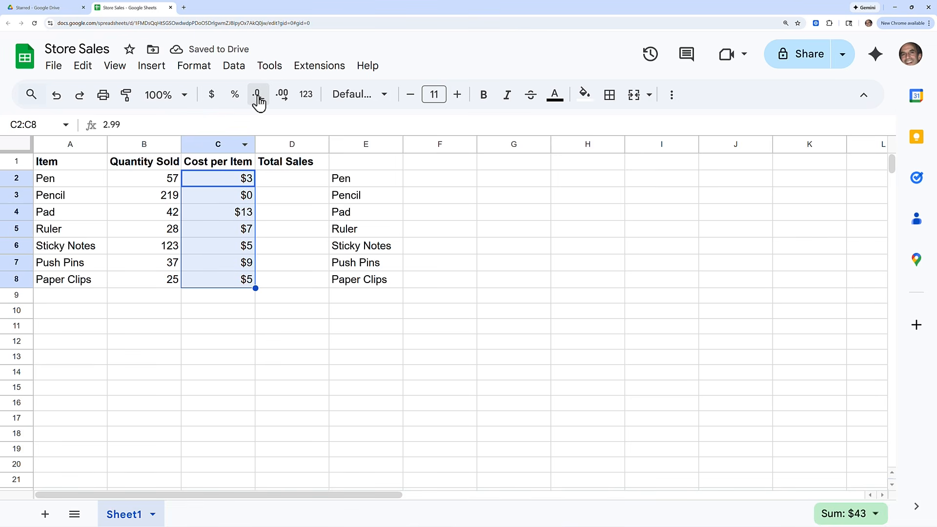
{"action": "left_click", "coordinate": [281, 101]}
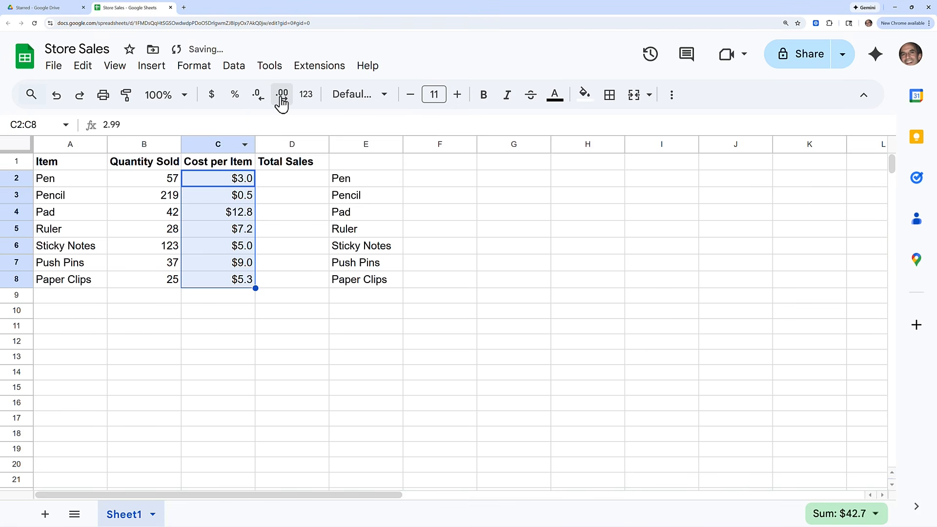
{"action": "left_click", "coordinate": [282, 100]}
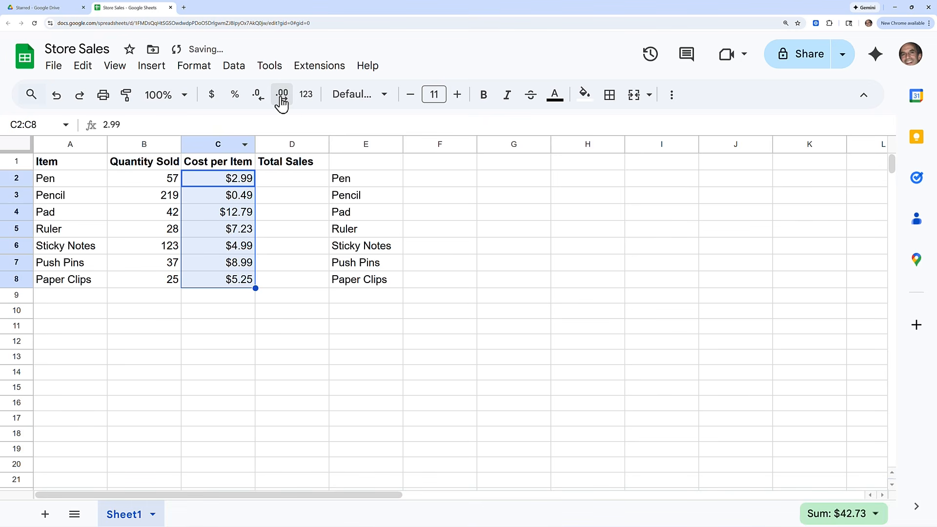
{"action": "left_click", "coordinate": [282, 101]}
{"action": "left_click", "coordinate": [281, 100]}
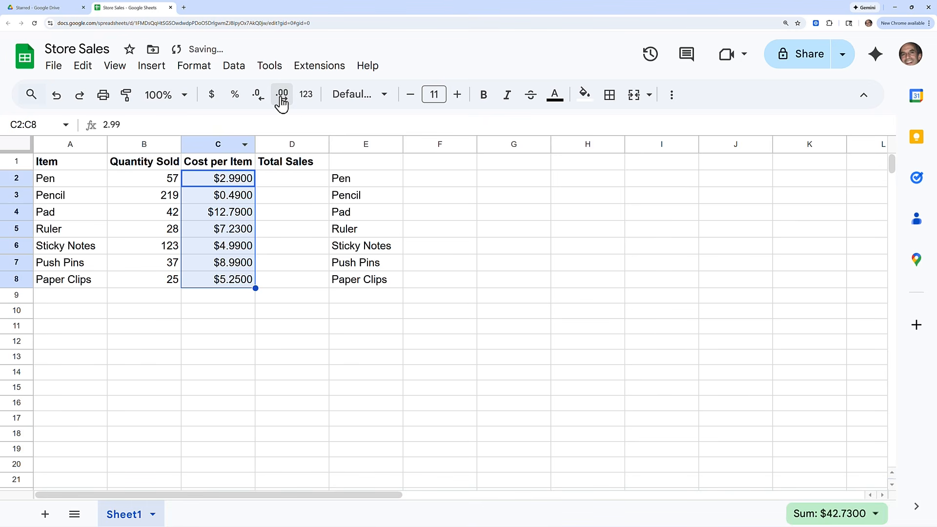
{"action": "left_click", "coordinate": [258, 99]}
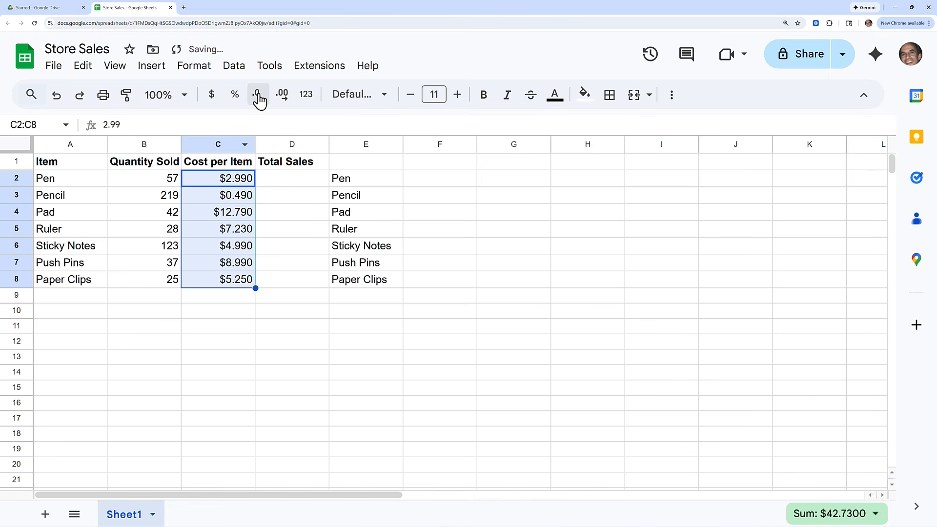
{"action": "left_click", "coordinate": [259, 98]}
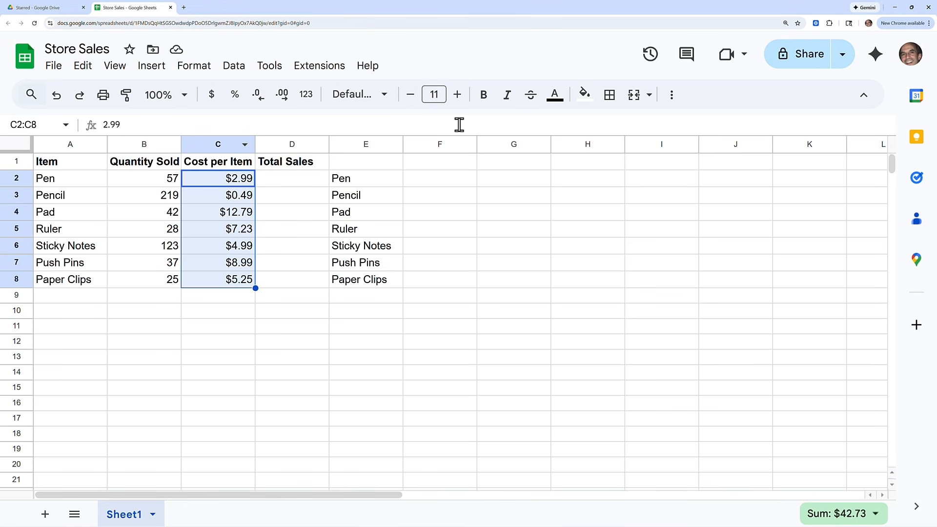
Step: Show the additional formatting and insertion tools that are out of view and hide them again
{"action": "left_click", "coordinate": [672, 97]}
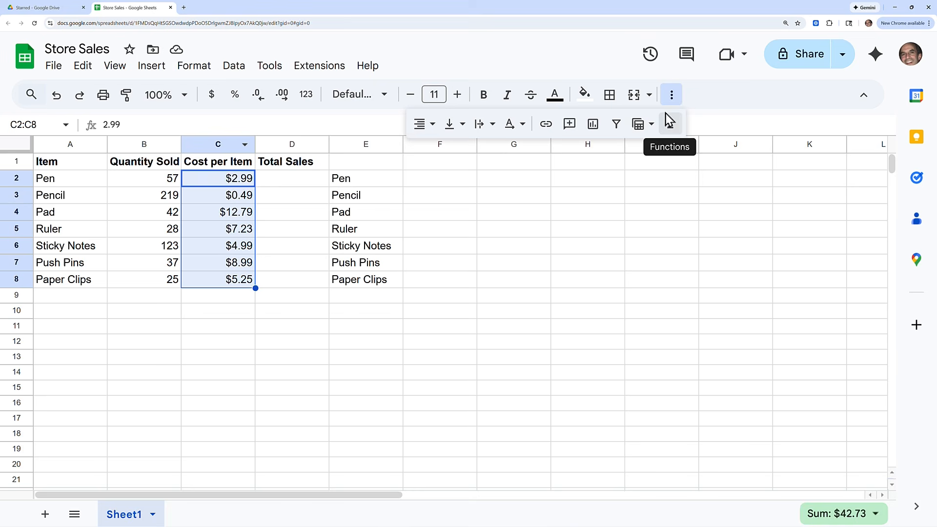
{"action": "left_click", "coordinate": [672, 96]}
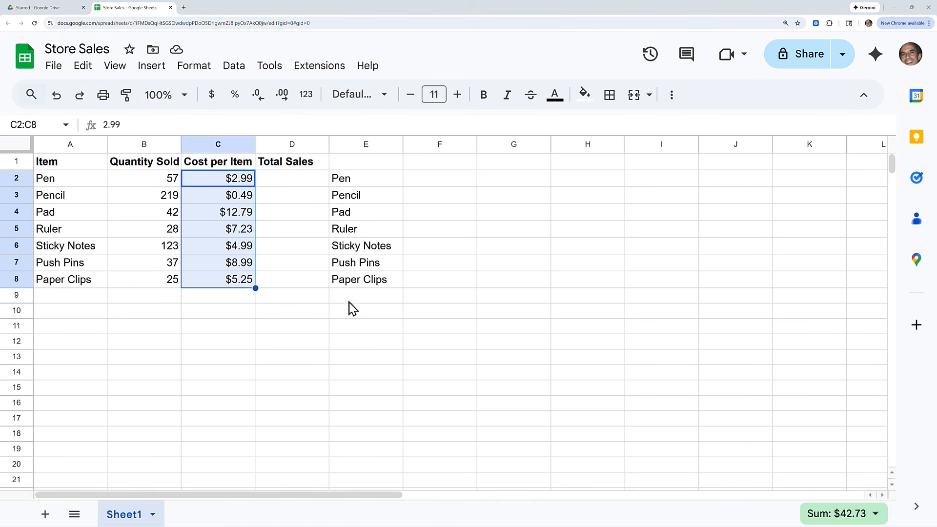
Step: Fill the text Pen from E2 across to G2 and undo the fill
{"action": "left_click", "coordinate": [367, 185]}
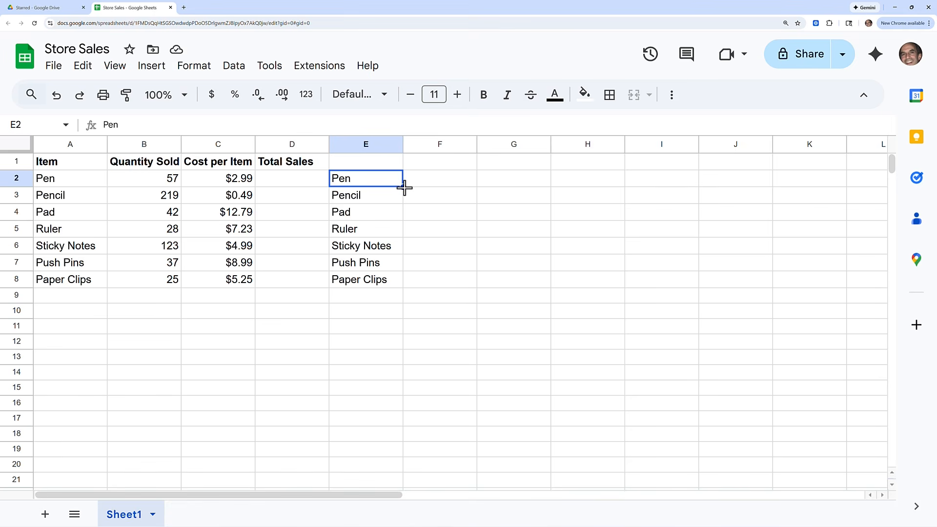
{"action": "left_click_drag", "start_coordinate": [404, 188], "coordinate": [496, 182]}
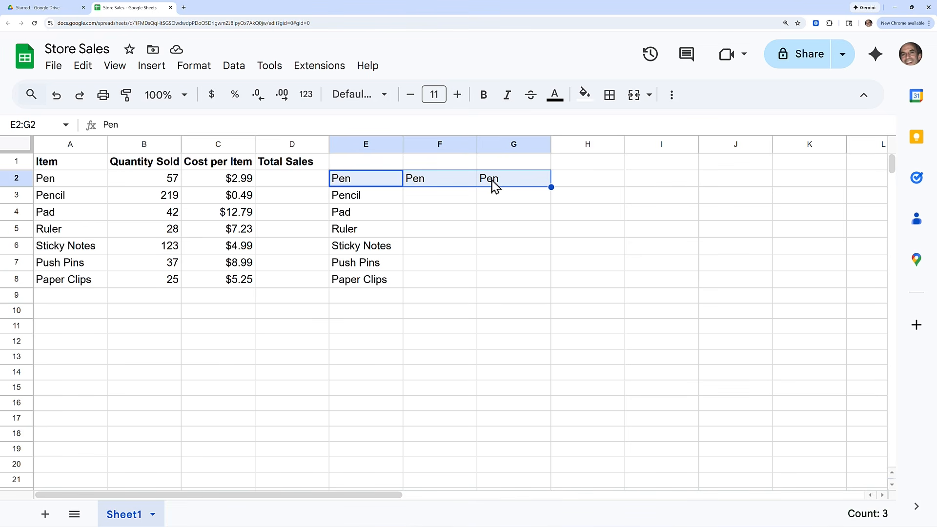
{"action": "key", "text": "ctrl+z"}
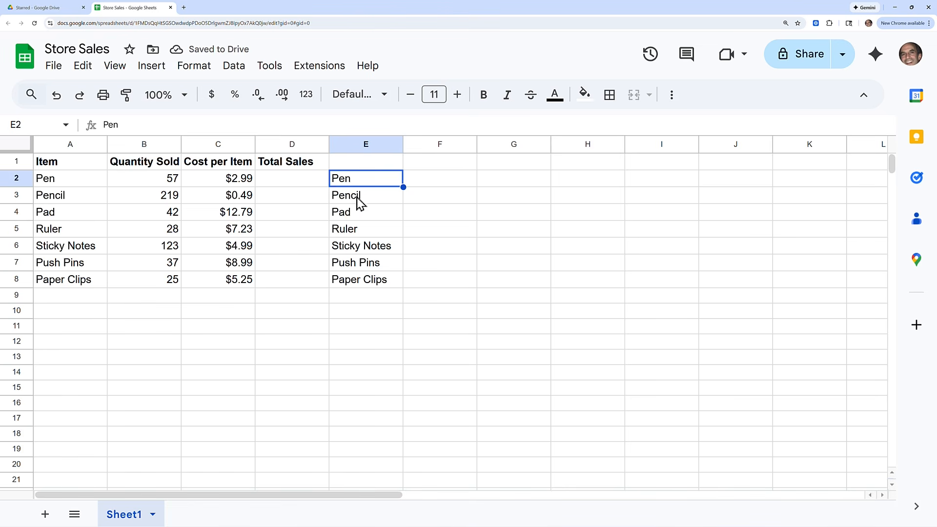
Step: Fill the item names in E2:E8 across to column G and undo the fill
{"action": "left_click_drag", "start_coordinate": [360, 184], "coordinate": [370, 291]}
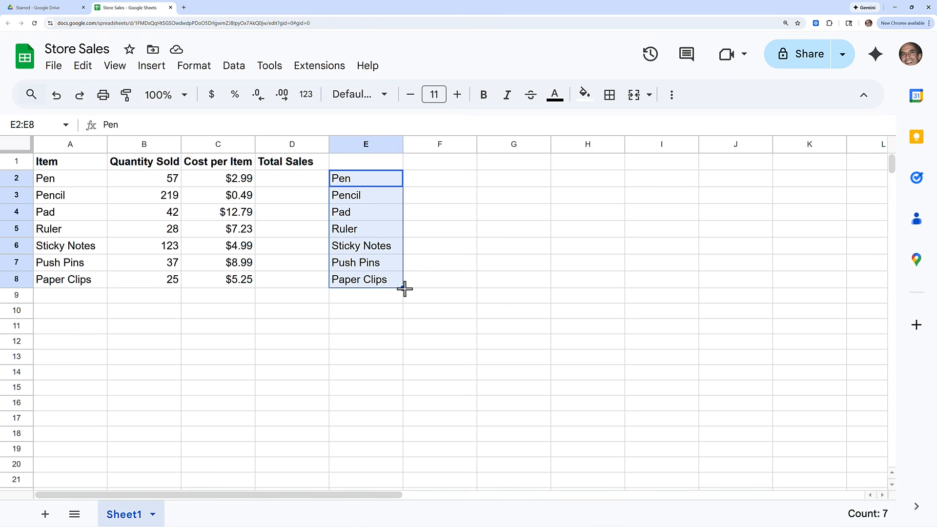
{"action": "left_click_drag", "start_coordinate": [405, 288], "coordinate": [507, 295]}
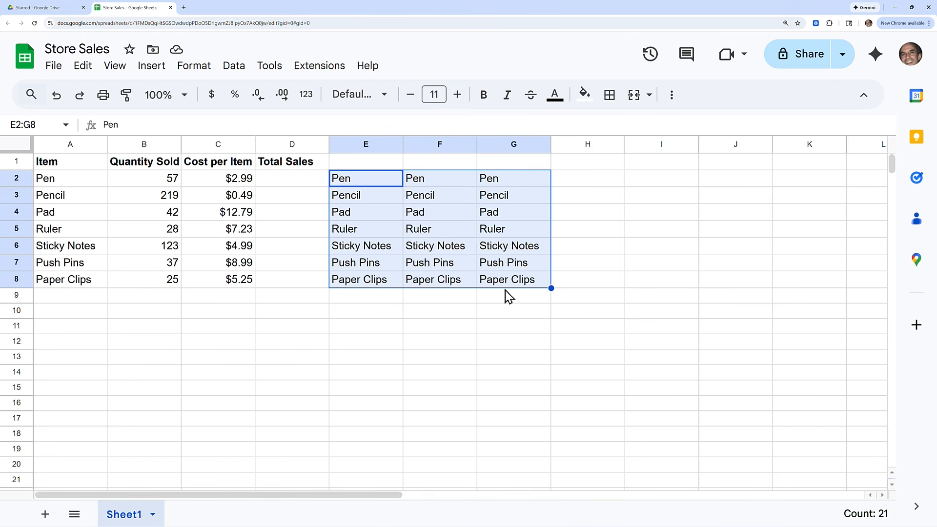
{"action": "key", "text": "ctrl+z"}
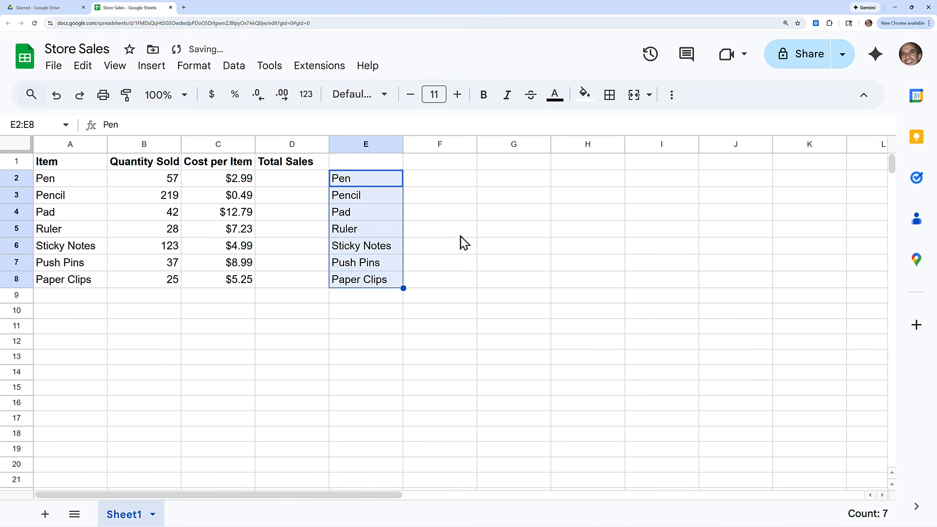
Step: Enter Monthly in F2 and fill it down through F8
{"action": "left_click", "coordinate": [441, 181]}
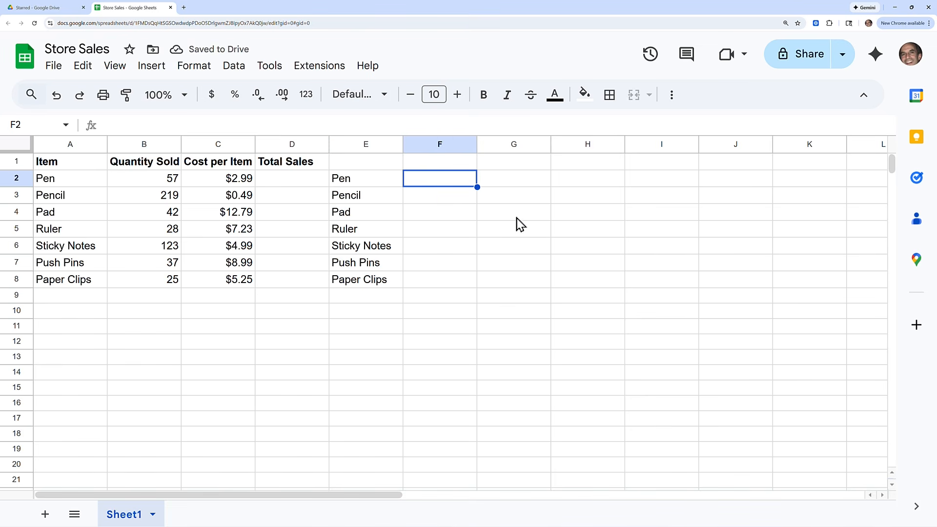
{"action": "type", "text": "Ma"}
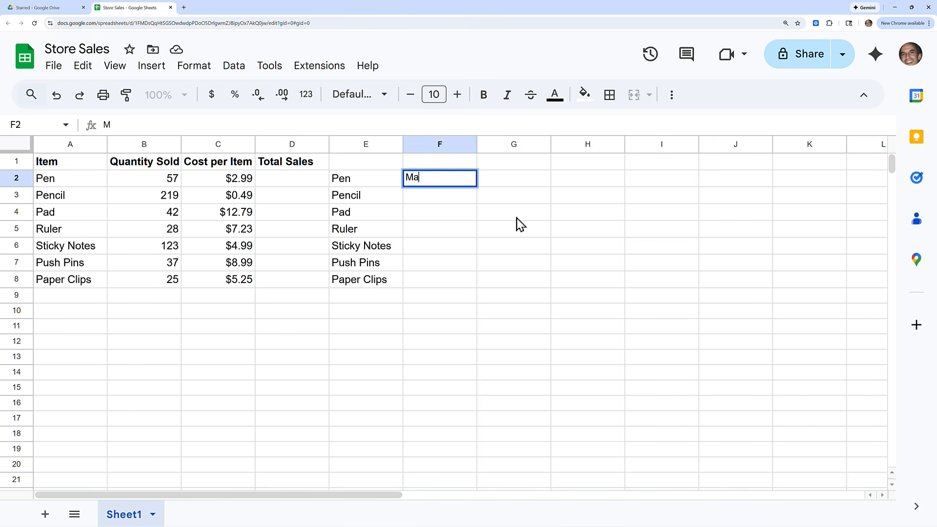
{"action": "key", "text": "BackSpace"}
{"action": "type", "text": "onthly"}
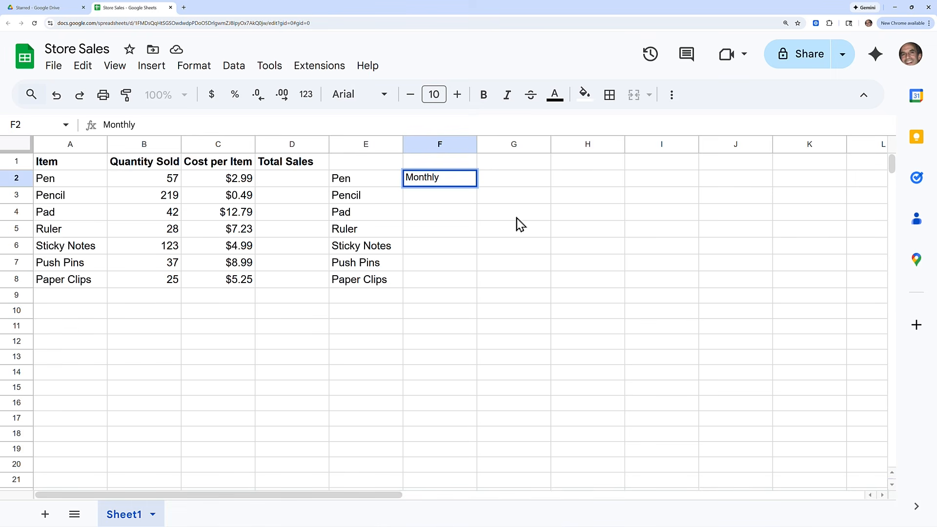
{"action": "key", "text": "Return"}
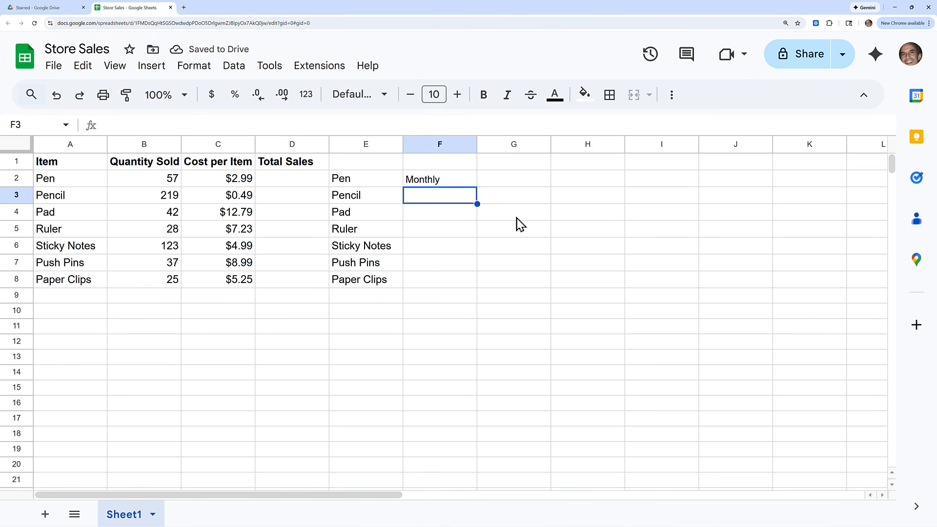
{"action": "left_click", "coordinate": [451, 183]}
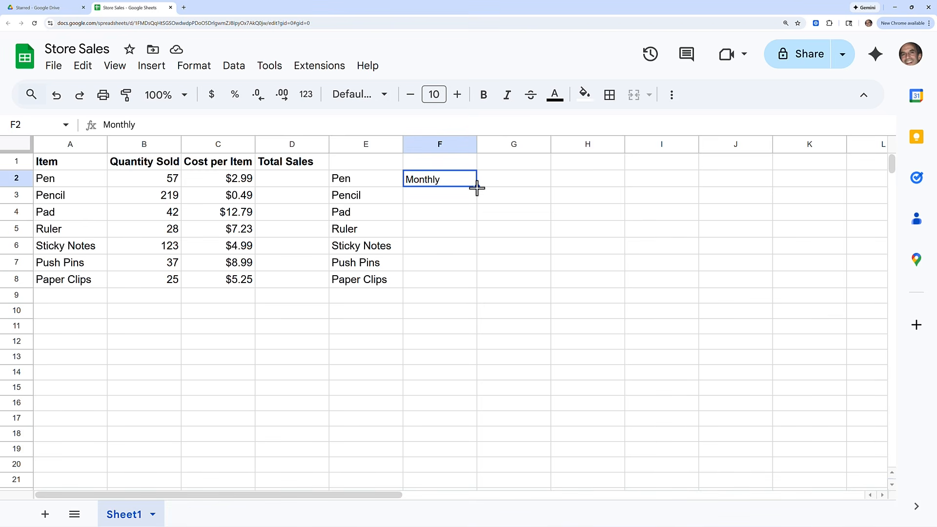
{"action": "left_click_drag", "start_coordinate": [477, 187], "coordinate": [473, 278]}
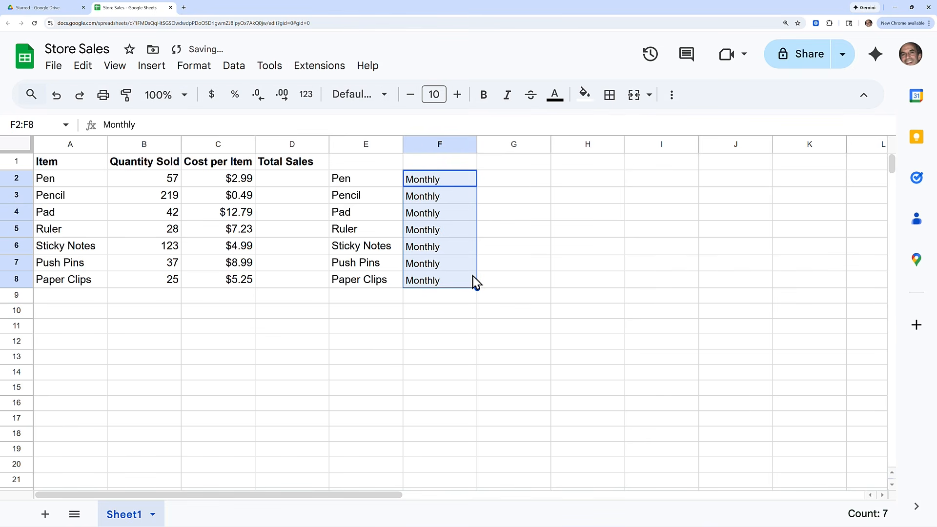
Step: Enter March in G2 and fill the series of months down through G8
{"action": "left_click", "coordinate": [511, 182]}
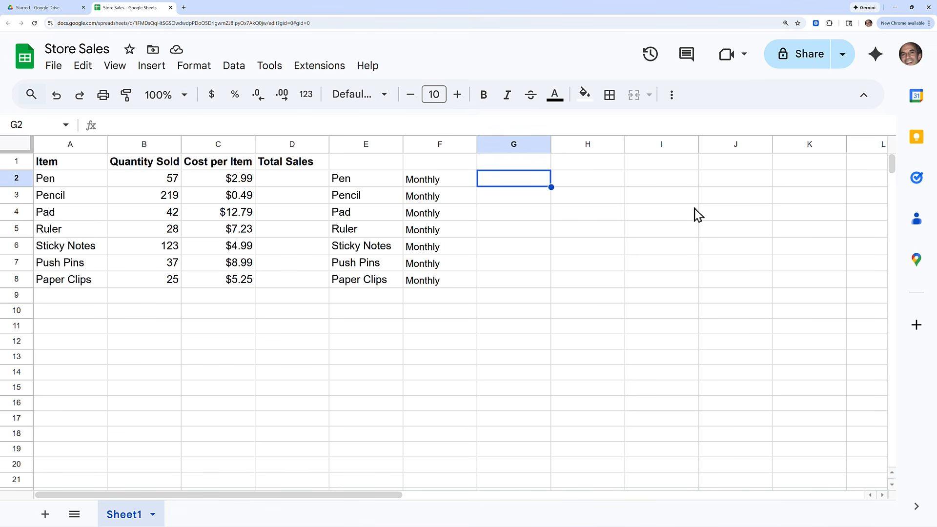
{"action": "type", "text": "March"}
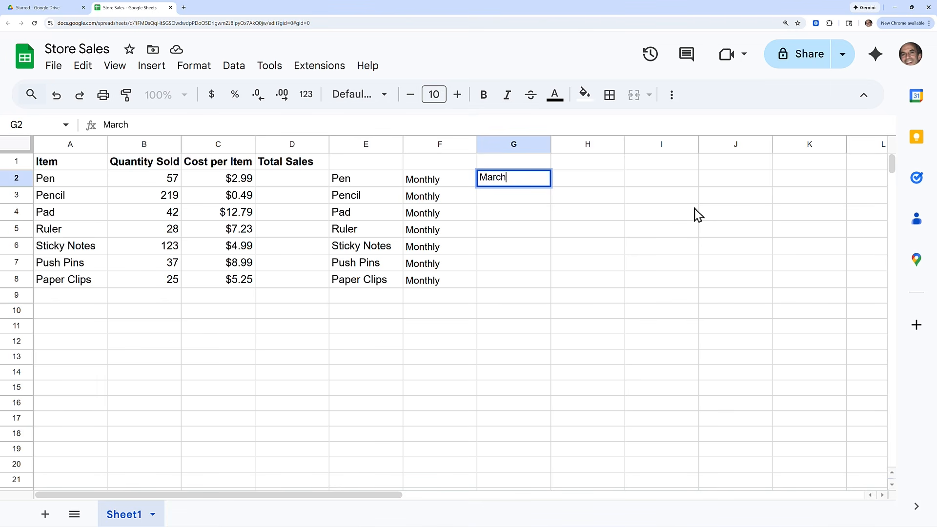
{"action": "key", "text": "Return"}
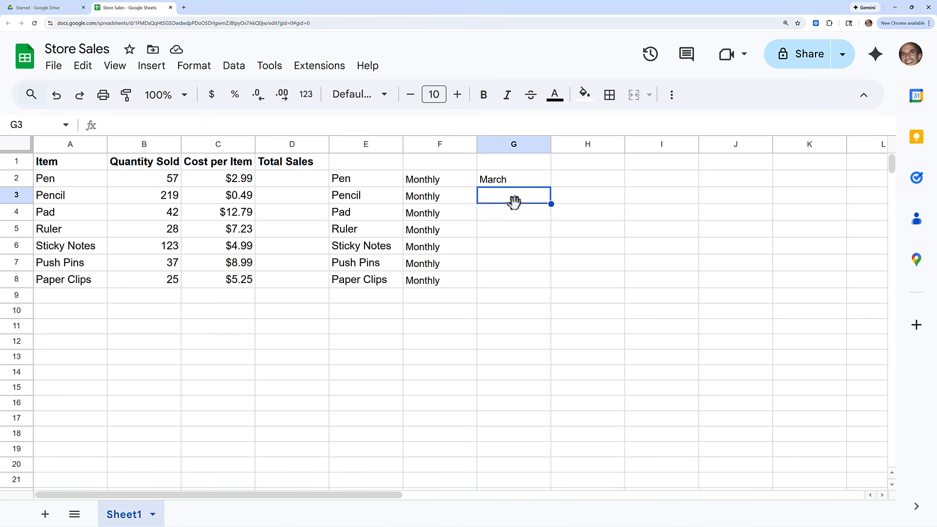
{"action": "left_click", "coordinate": [505, 183]}
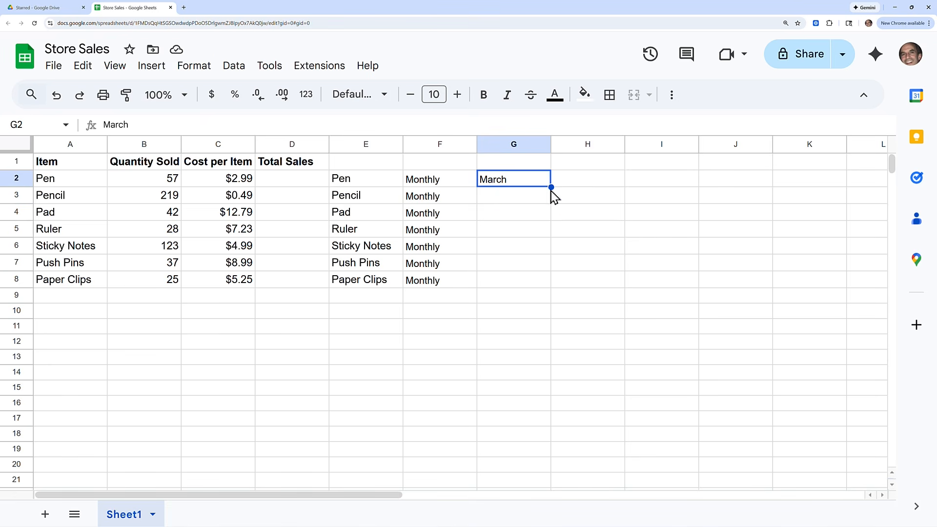
{"action": "left_click_drag", "start_coordinate": [551, 188], "coordinate": [547, 277]}
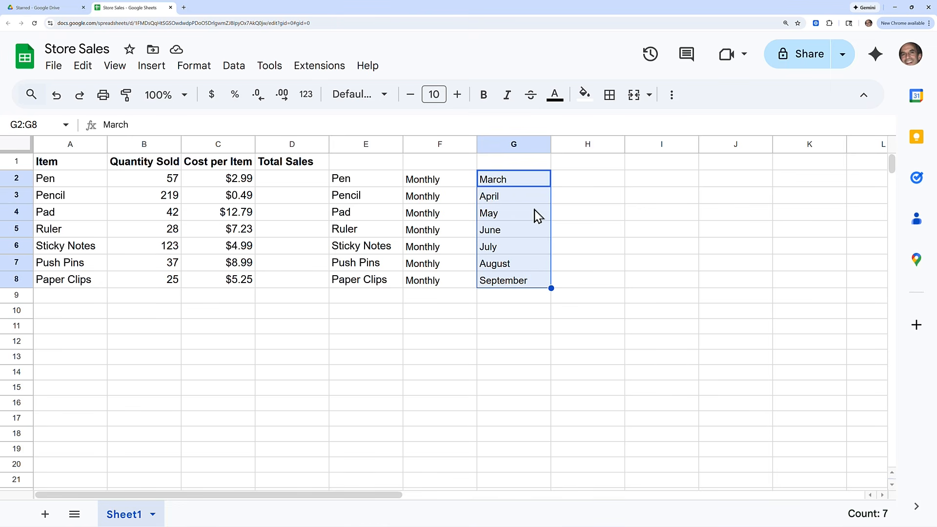
Step: Undo the month series and the March entry in column G, and the Monthly fill and entry in column F
{"action": "key", "text": "ctrl+z"}
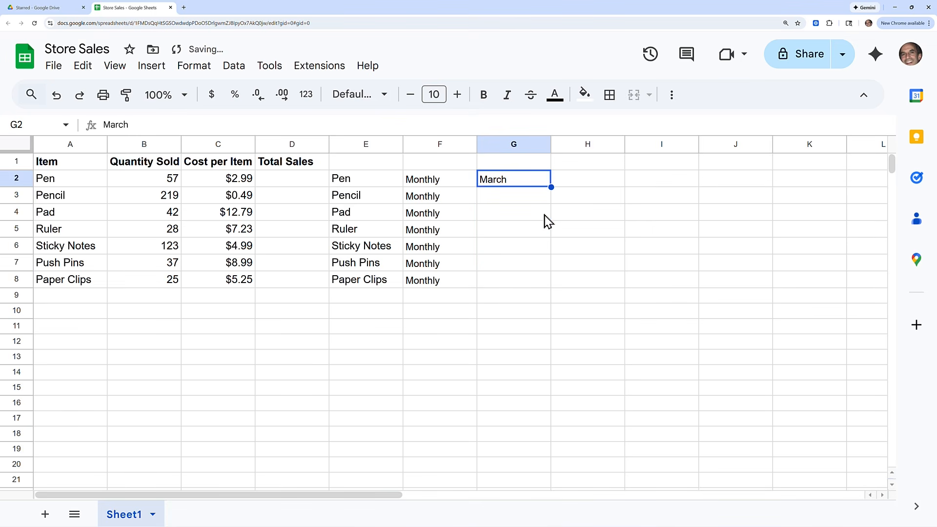
{"action": "key", "text": "ctrl+z"}
{"action": "key", "text": "ctrl+z"}
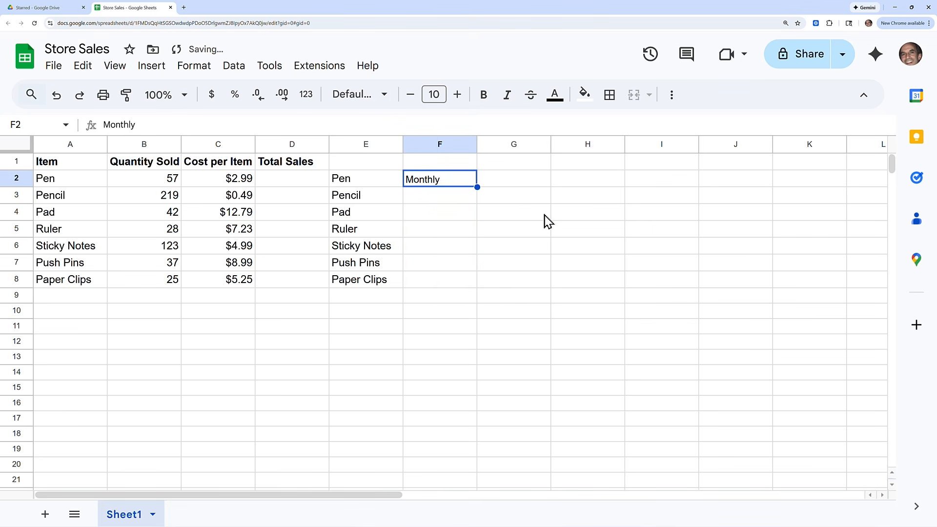
{"action": "key", "text": "ctrl+z"}
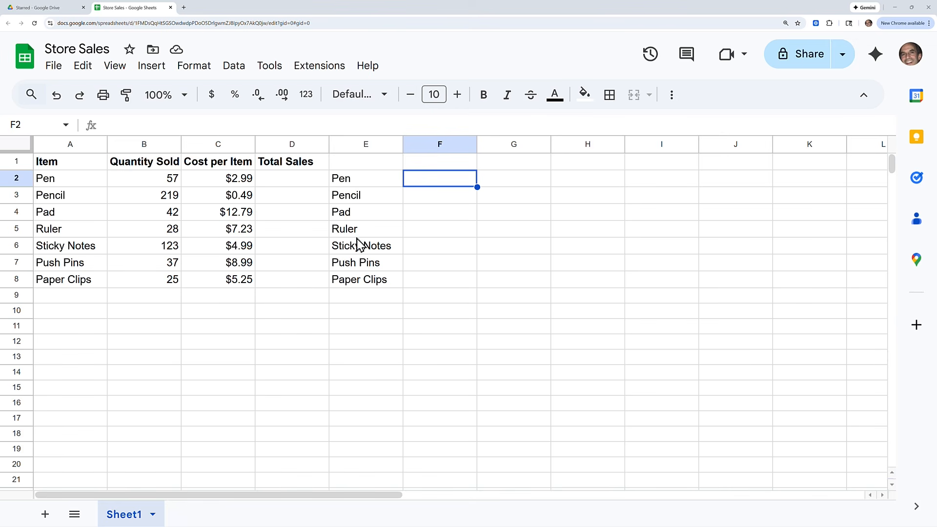
Step: Look over the available insert options with E2 selected, and show the additional tools that are out of view
{"action": "left_click", "coordinate": [356, 186]}
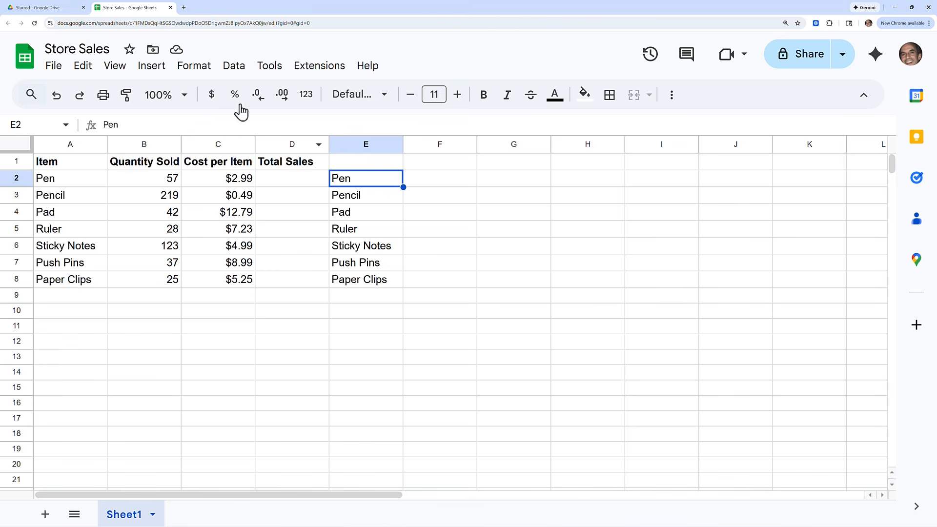
{"action": "left_click", "coordinate": [154, 68]}
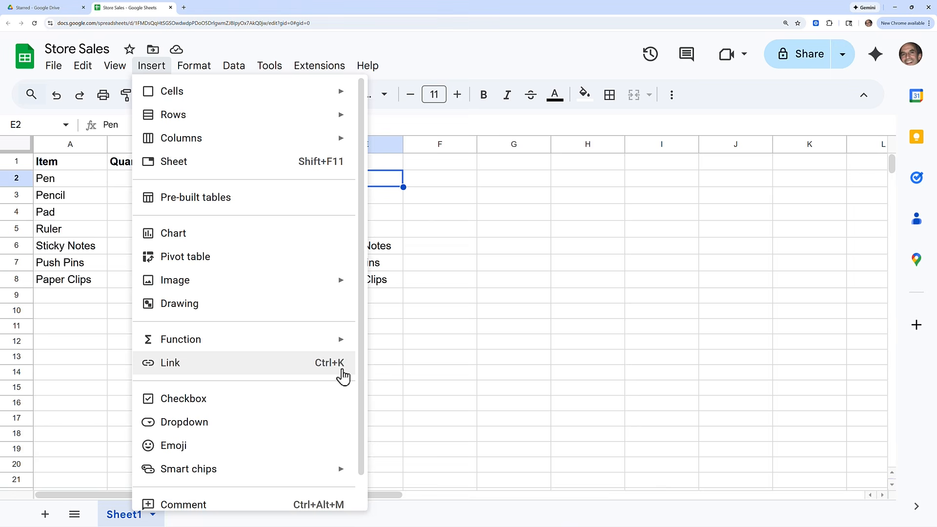
{"action": "left_click", "coordinate": [387, 182]}
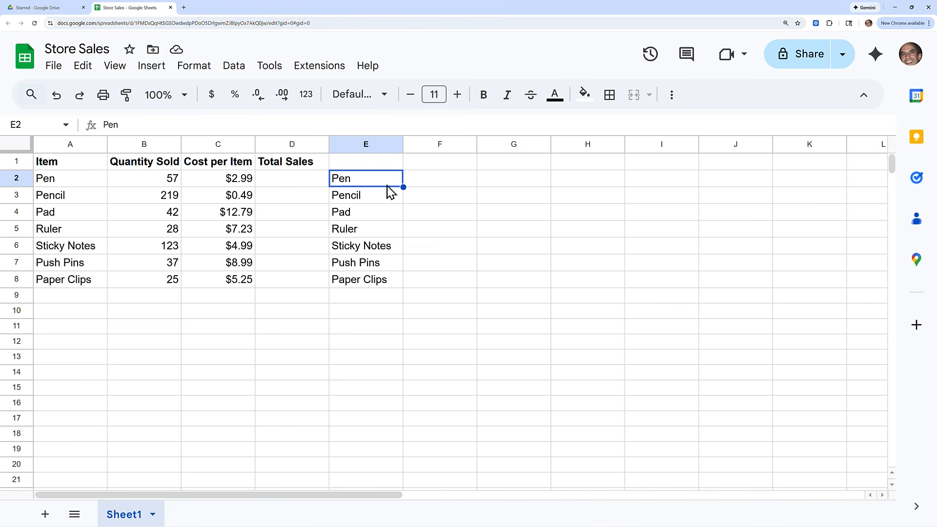
{"action": "left_click", "coordinate": [672, 97]}
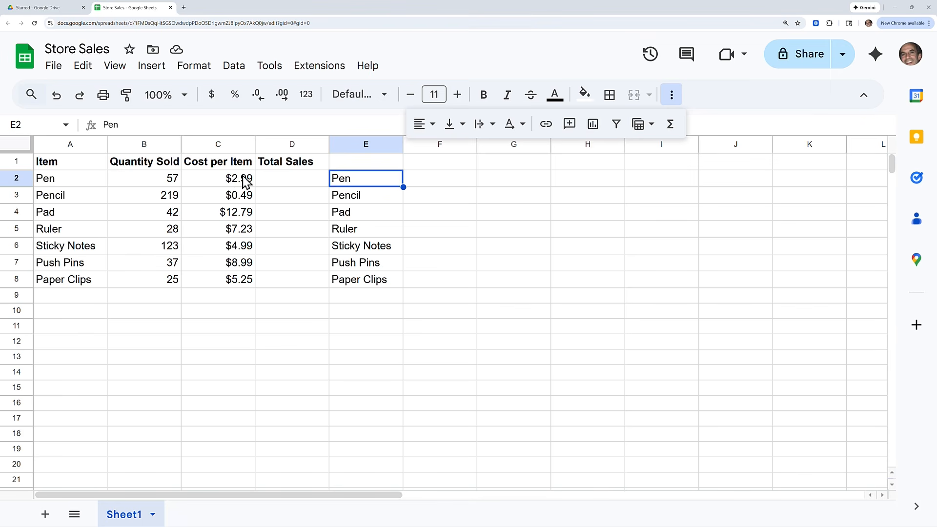
Step: Calculate the Pen's total sales in D2 by accepting the suggested formula =B2*C2
{"action": "left_click", "coordinate": [290, 182]}
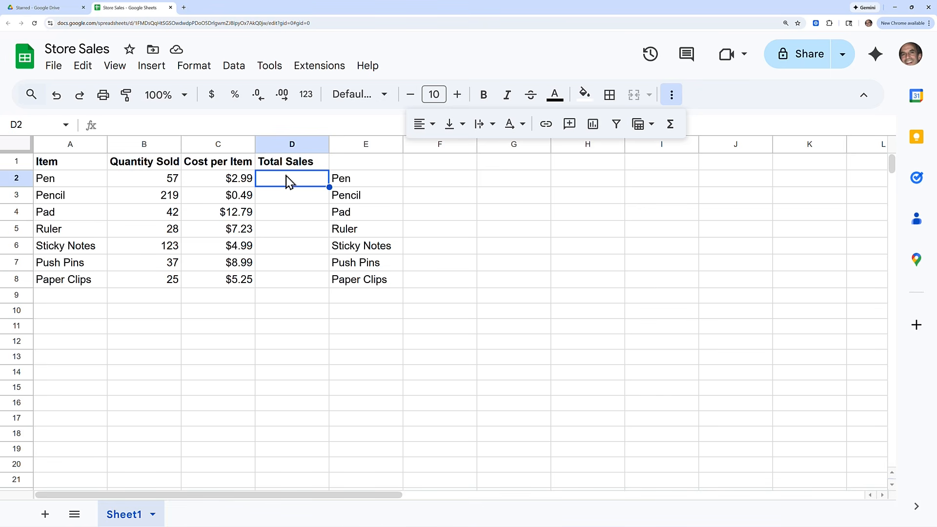
{"action": "type", "text": "="}
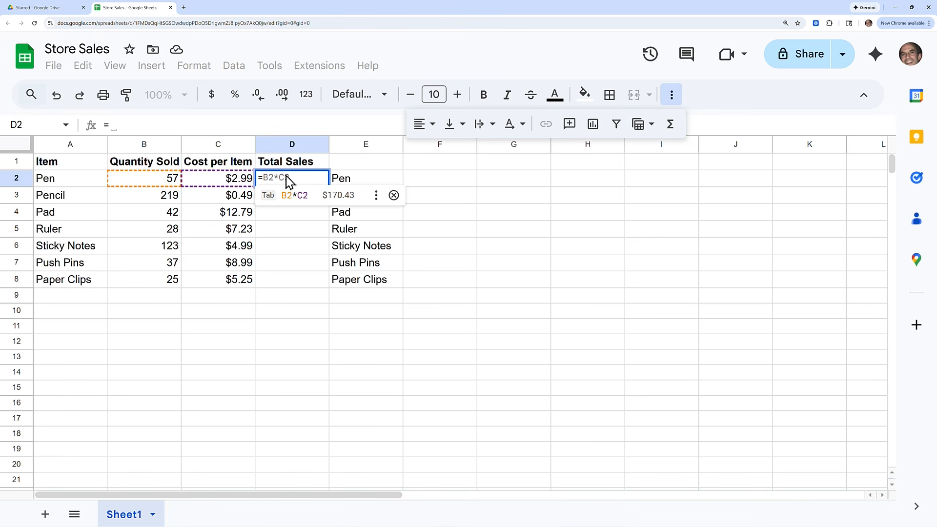
{"action": "left_click", "coordinate": [335, 205]}
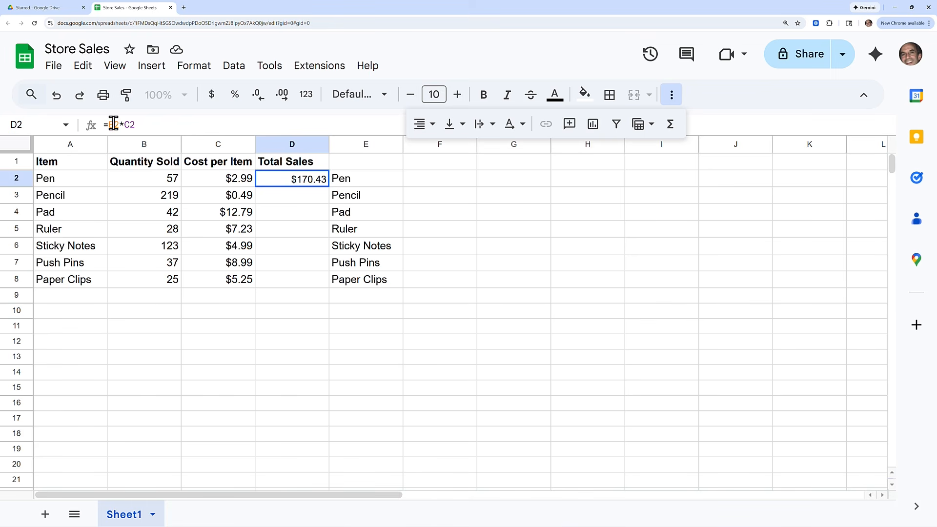
Step: Change the Pen's Quantity Sold in B2 to 58
{"action": "left_click", "coordinate": [171, 185]}
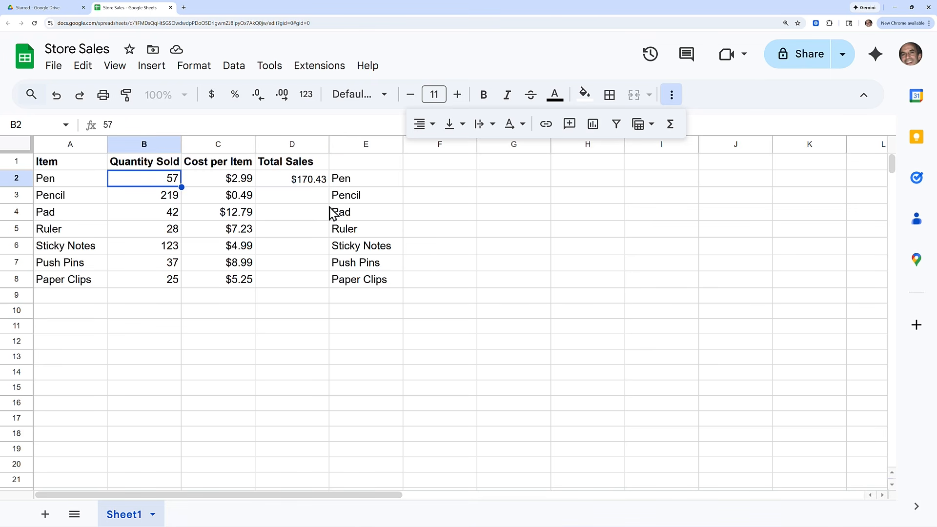
{"action": "type", "text": "5"}
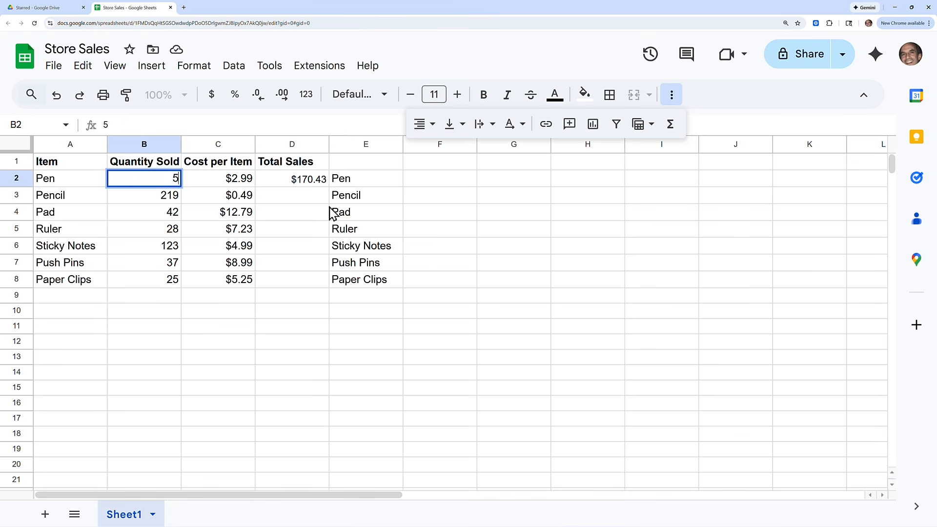
{"action": "type", "text": "8"}
{"action": "key", "text": "Return"}
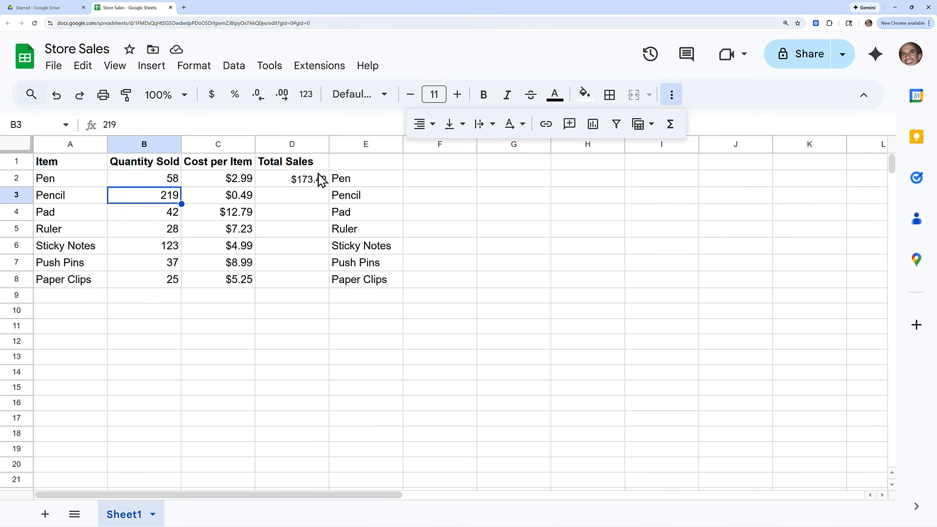
Step: Calculate the Pencil's total sales in D3 with =B3*C3 and accept the suggested autofill of the formula for D4:D8
{"action": "left_click", "coordinate": [319, 199]}
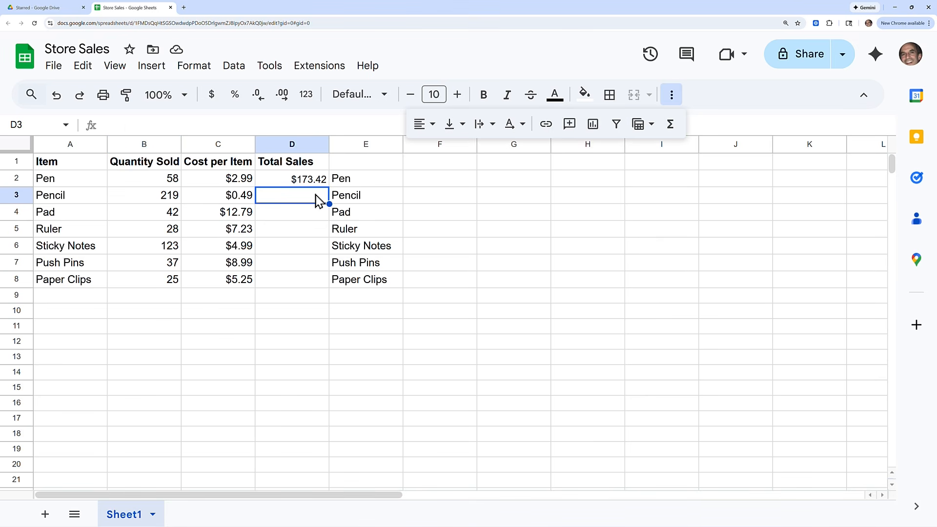
{"action": "type", "text": "="}
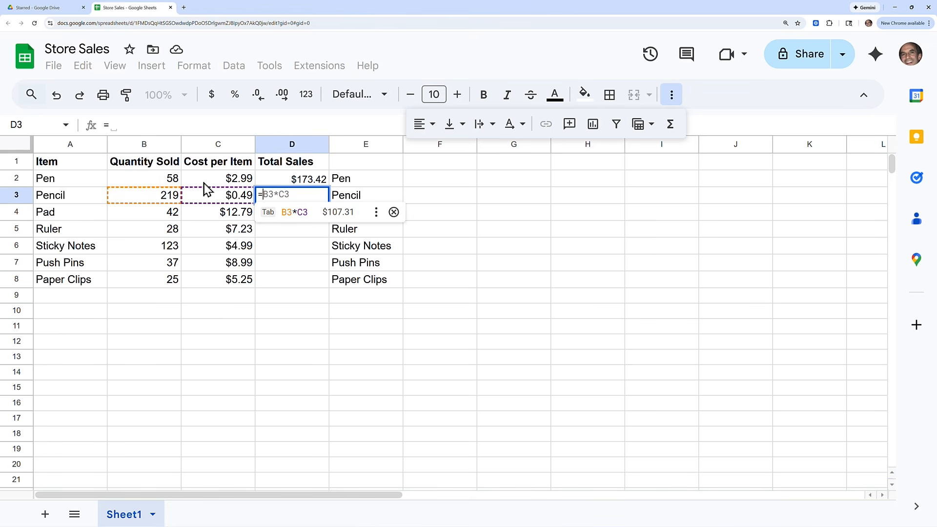
{"action": "left_click", "coordinate": [171, 200]}
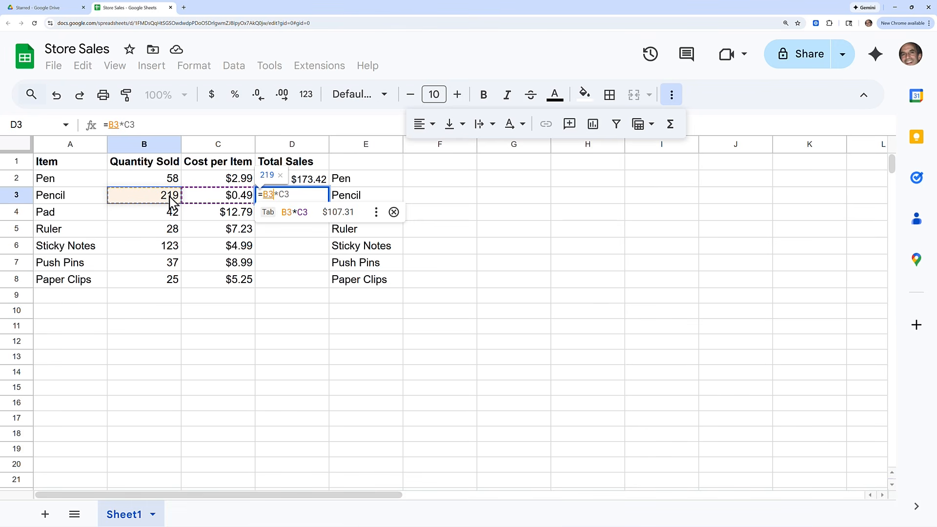
{"action": "type", "text": "*"}
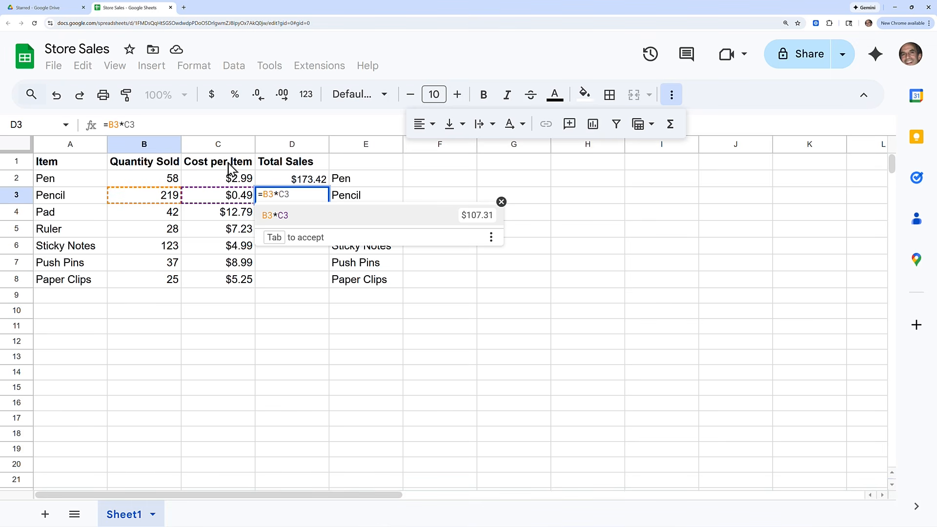
{"action": "left_click", "coordinate": [234, 200]}
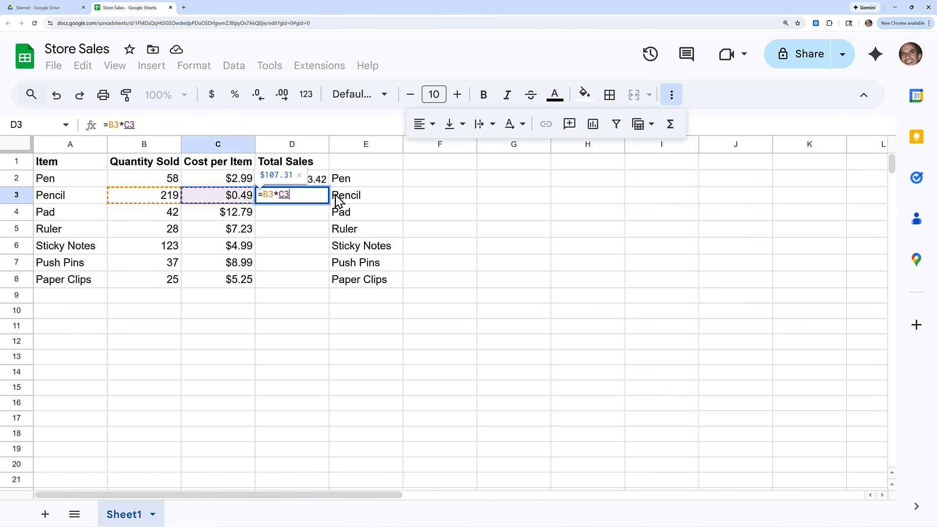
{"action": "key", "text": "Return"}
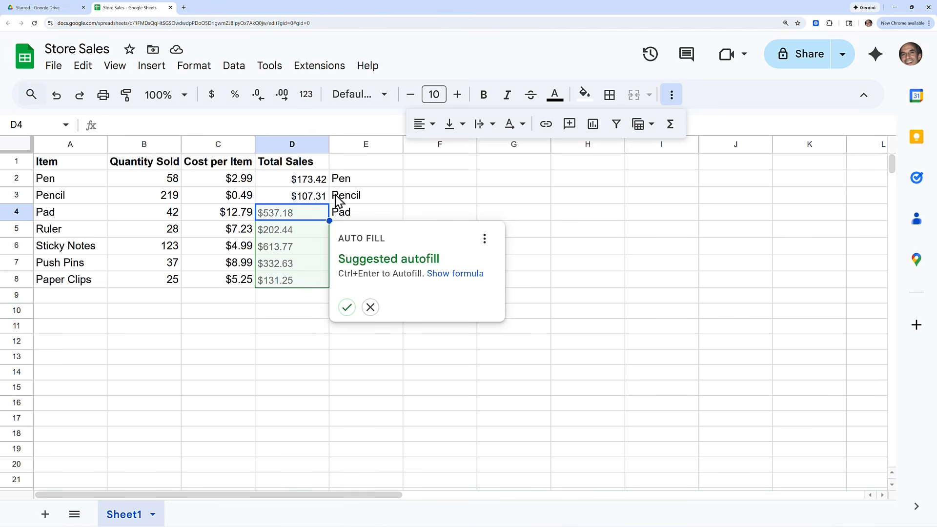
{"action": "left_click", "coordinate": [347, 308]}
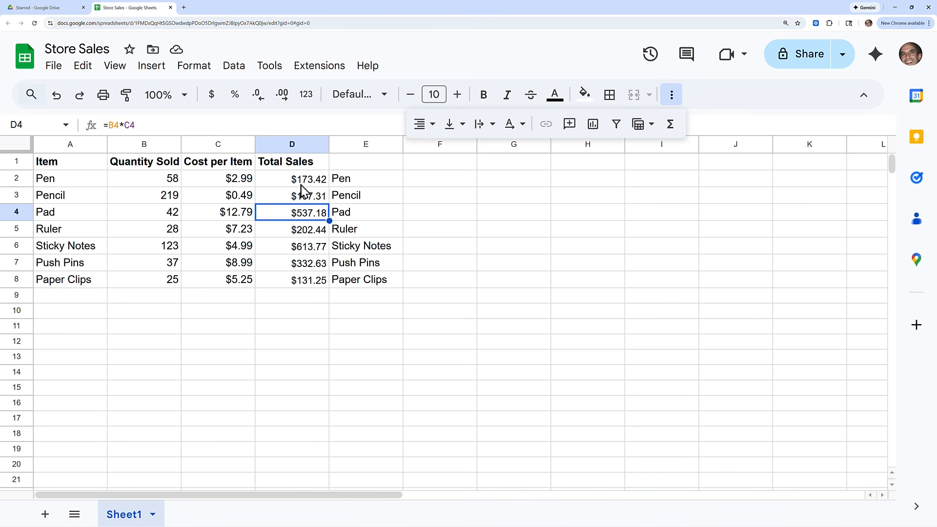
{"action": "key", "text": "Down"}
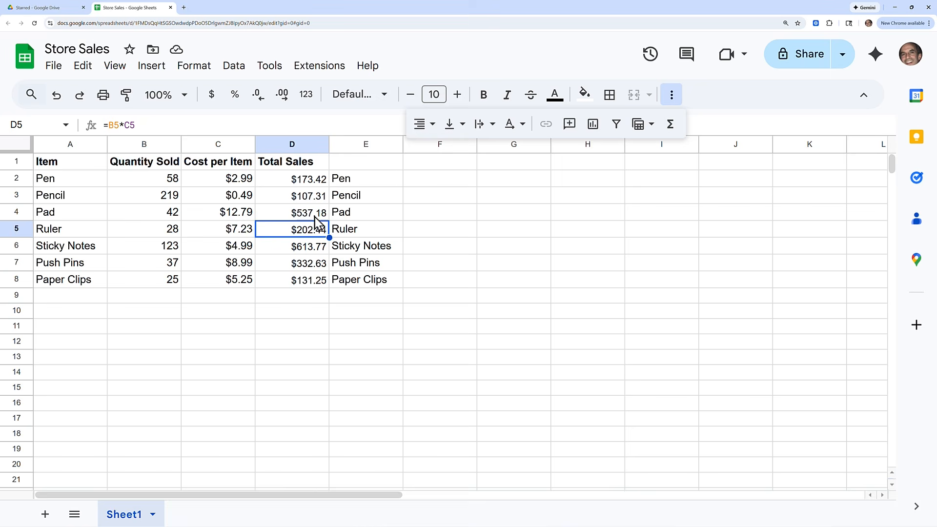
Step: Review the total sales formulas in D2 through D8 to compare how their cell references change by row
{"action": "key", "text": "Down"}
{"action": "key", "text": "Down"}
{"action": "key", "text": "Down"}
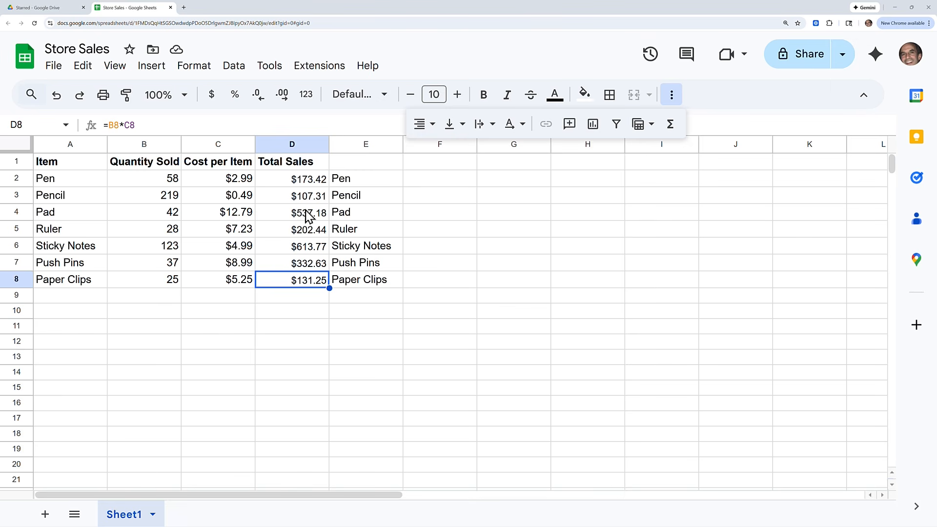
{"action": "left_click", "coordinate": [308, 184]}
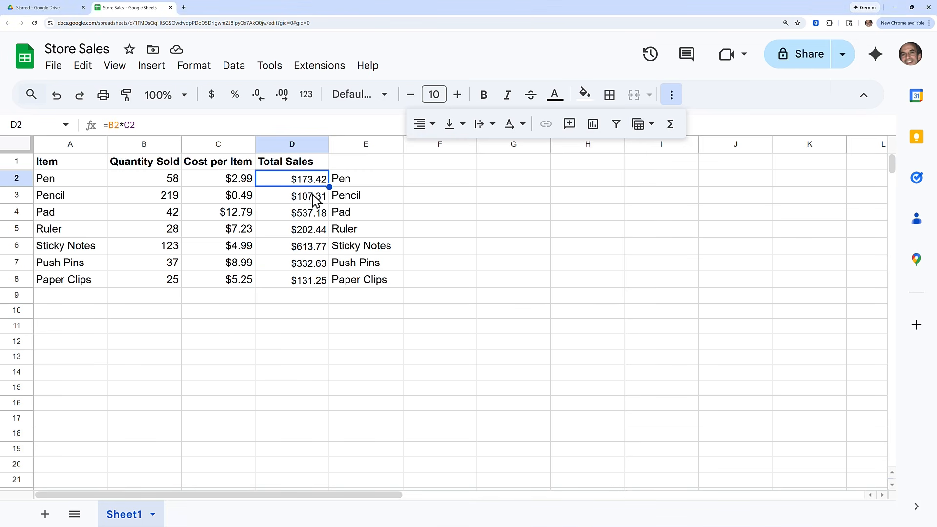
{"action": "left_click", "coordinate": [314, 199]}
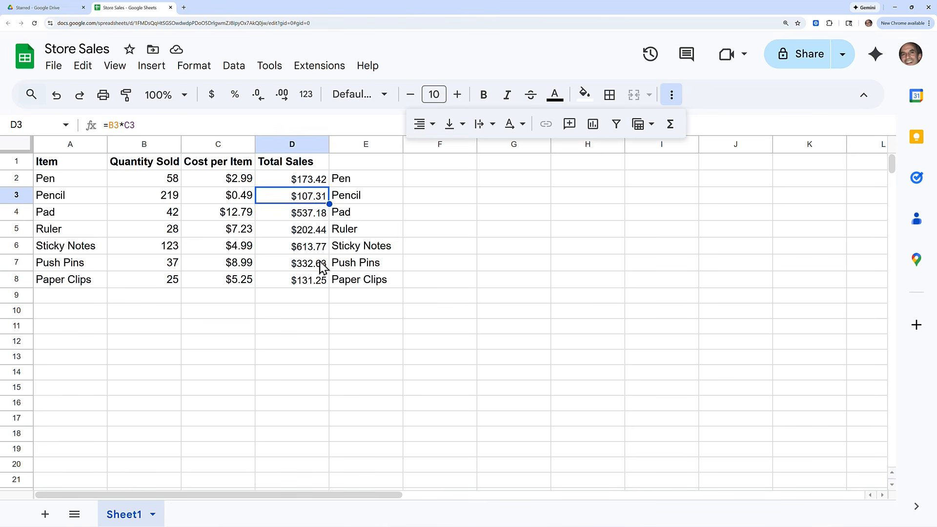
{"action": "left_click", "coordinate": [315, 229]}
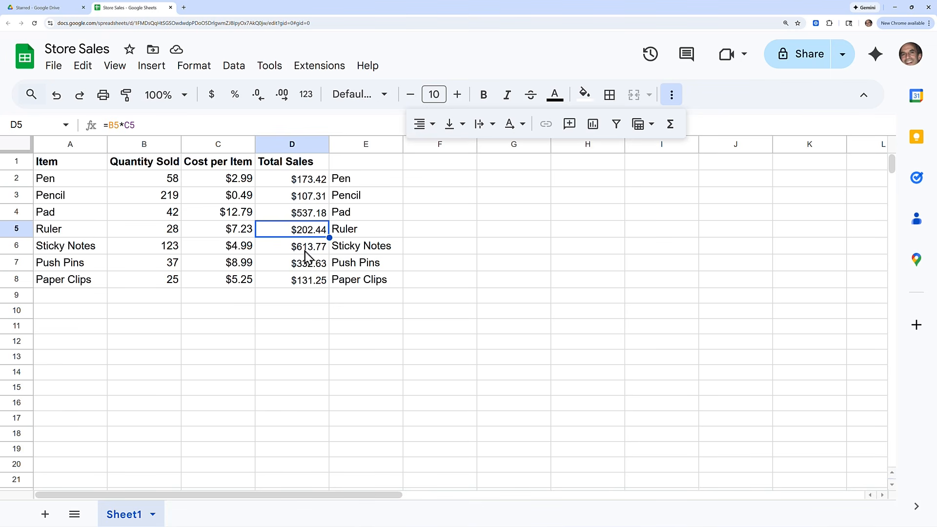
{"action": "left_click", "coordinate": [312, 249]}
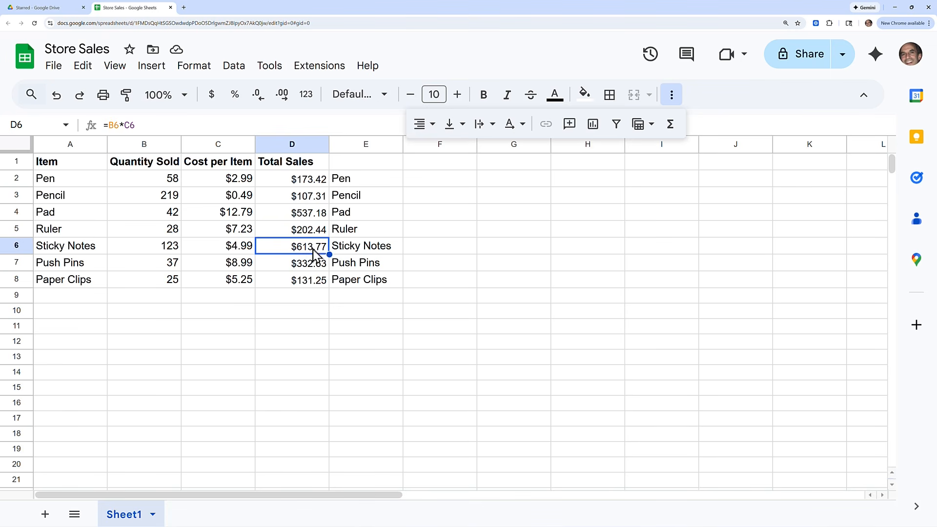
{"action": "left_click", "coordinate": [317, 265]}
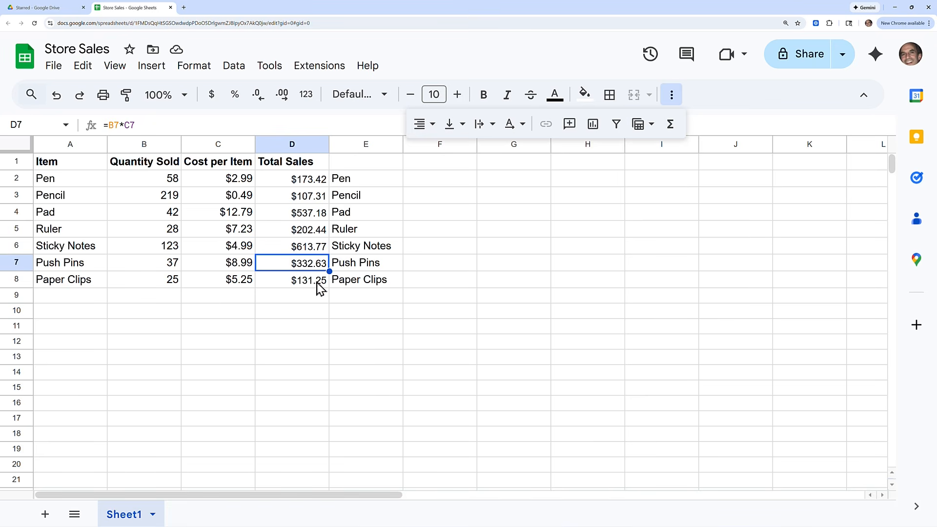
Step: Undo the autofill in D4:D8 and the Pencil's formula in D3, and copy the Pen's formula from D2 into D3
{"action": "key", "text": "ctrl+z"}
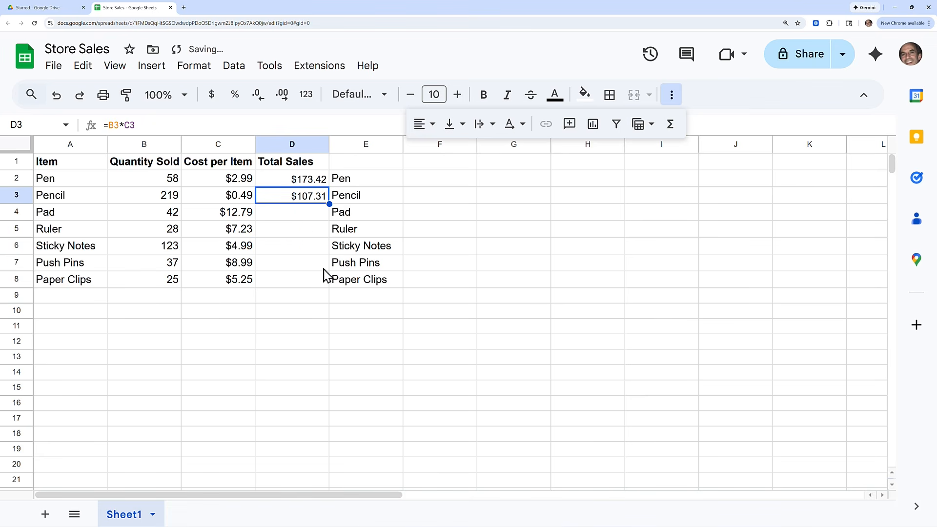
{"action": "key", "text": "ctrl+z"}
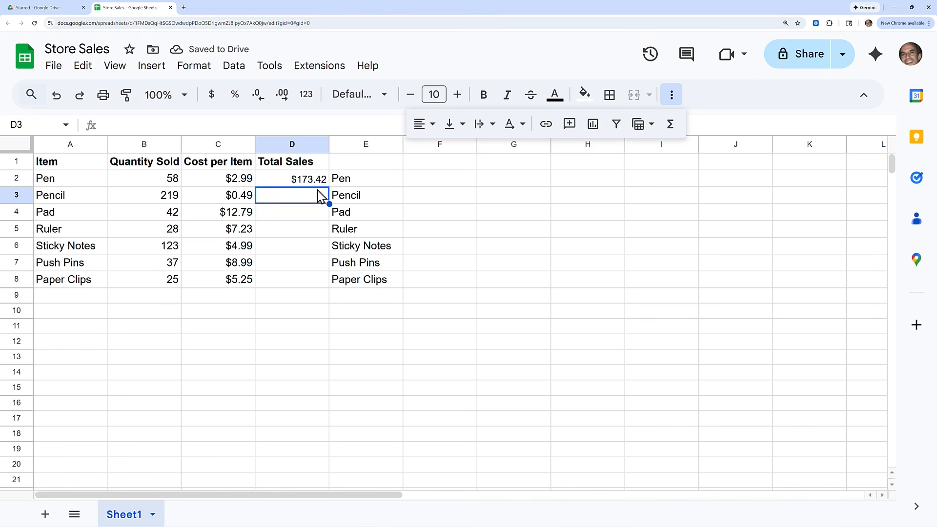
{"action": "left_click", "coordinate": [300, 185]}
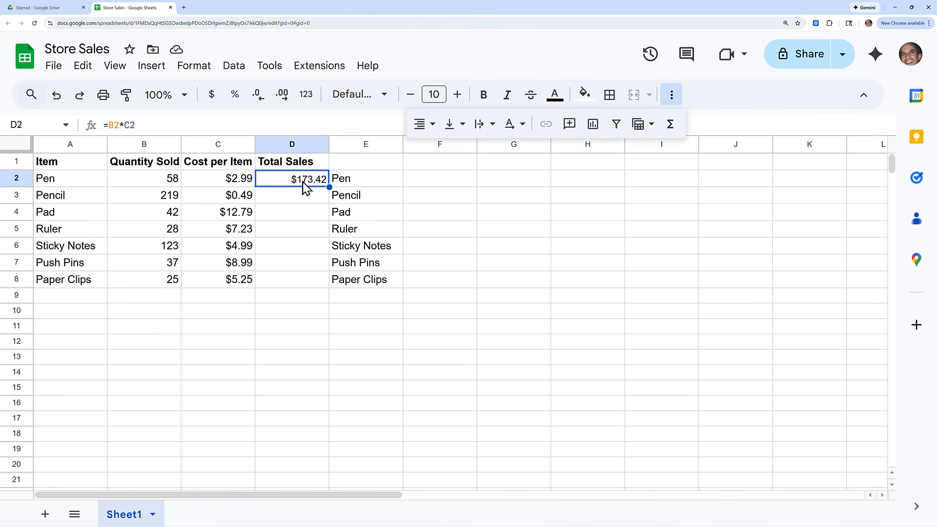
{"action": "key", "text": "ctrl+c"}
{"action": "left_click", "coordinate": [301, 195]}
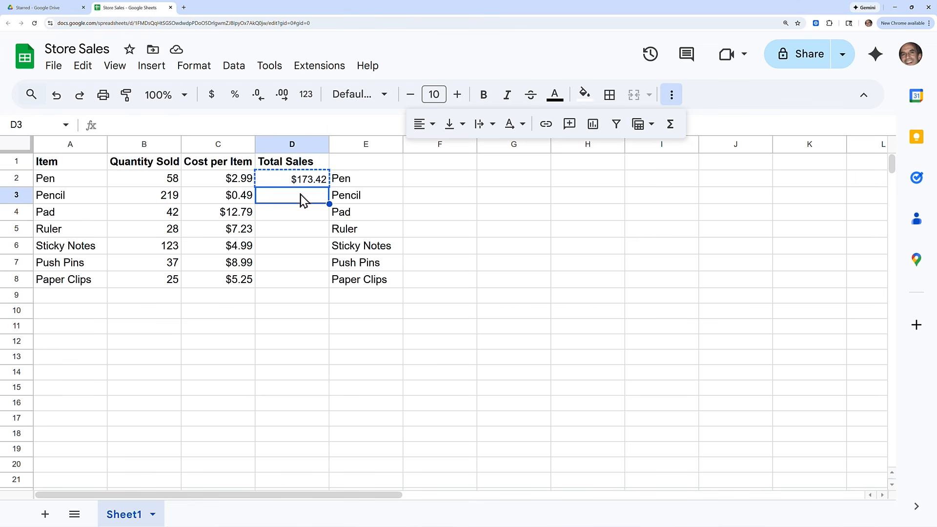
{"action": "key", "text": "ctrl+v"}
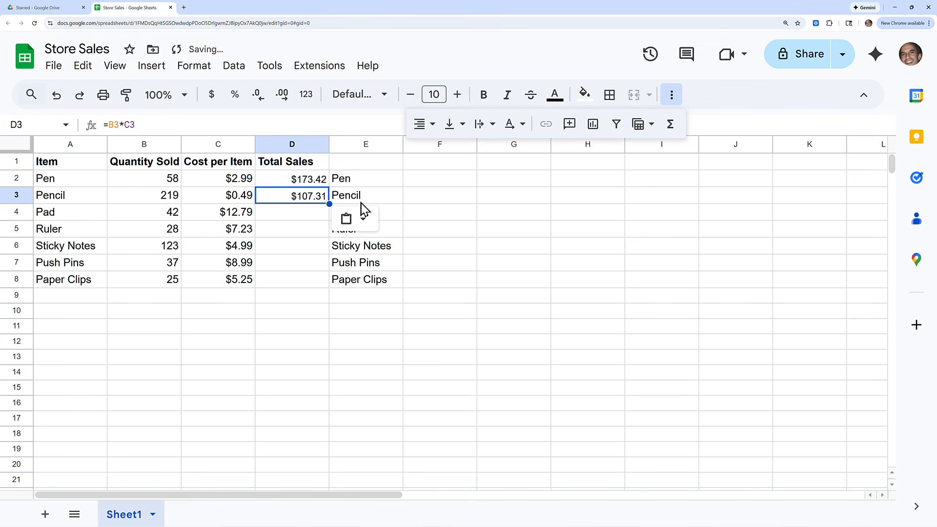
Step: Compare the formulas in D2 and D3, and fill the D3 formula down through D8
{"action": "left_click", "coordinate": [316, 183]}
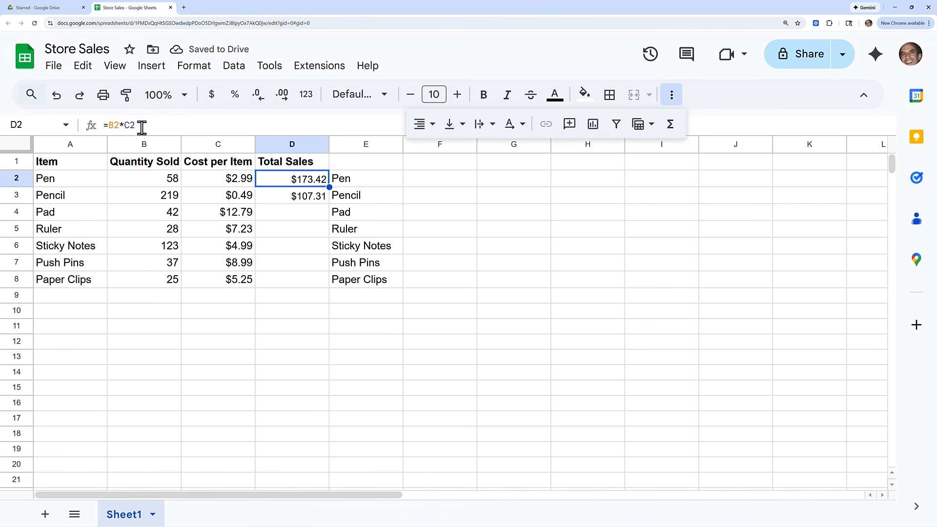
{"action": "left_click", "coordinate": [300, 201]}
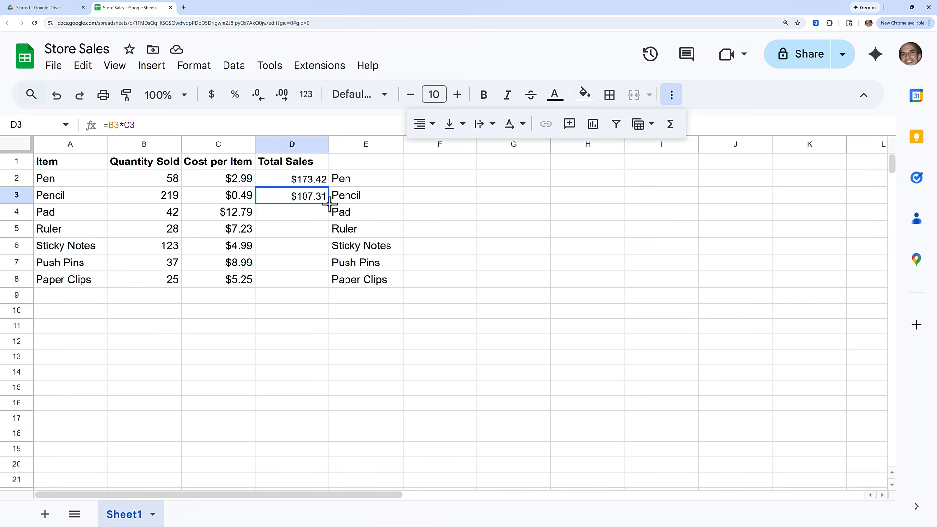
{"action": "left_click_drag", "start_coordinate": [330, 204], "coordinate": [328, 281]}
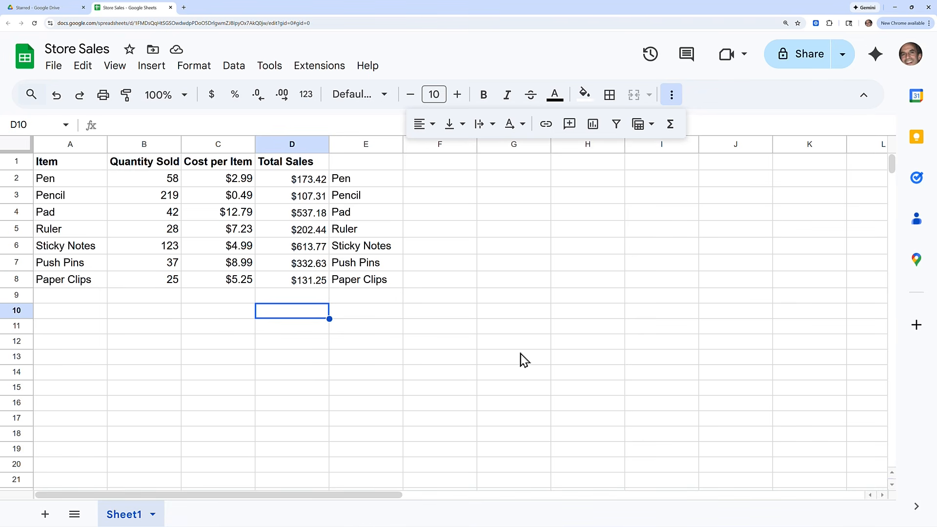
Step: Enter the formula =3+3-1 in D10 and reselect the cell to check its formula
{"action": "type", "text": "="}
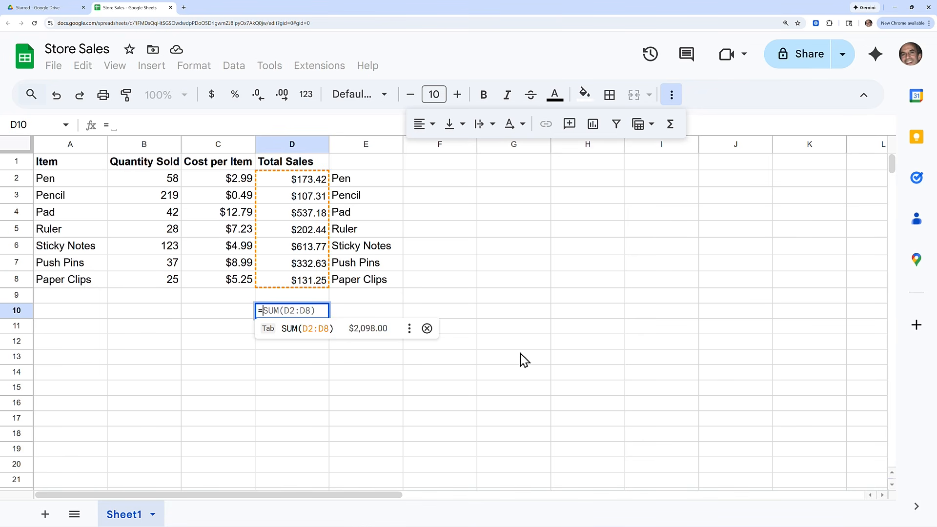
{"action": "type", "text": "3+"}
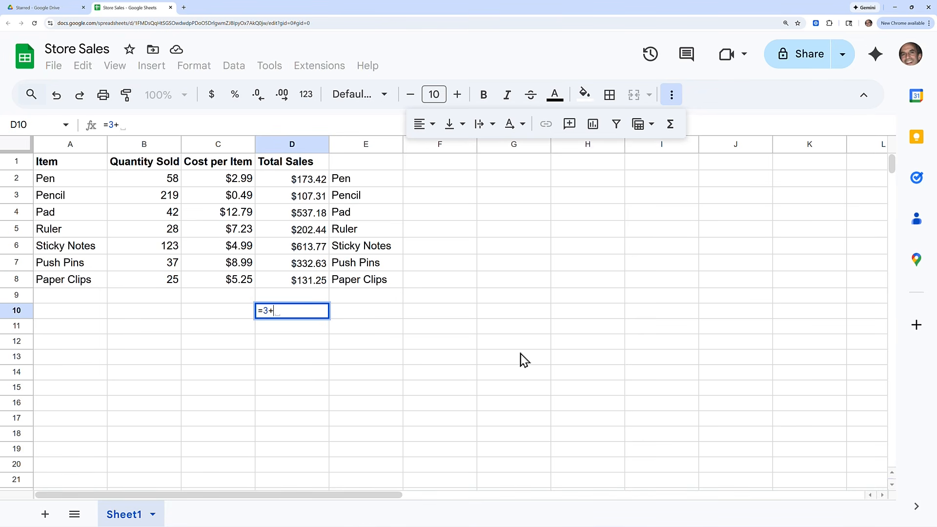
{"action": "type", "text": "3"}
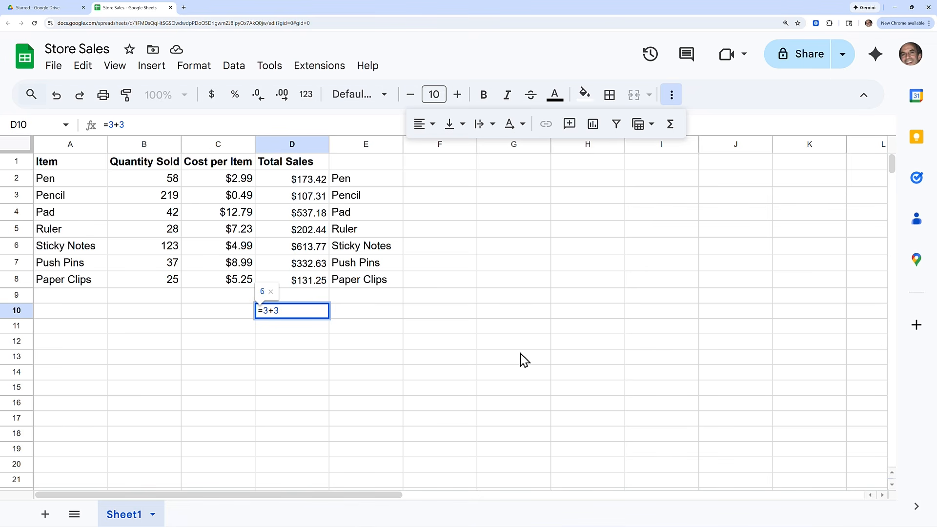
{"action": "type", "text": "-"}
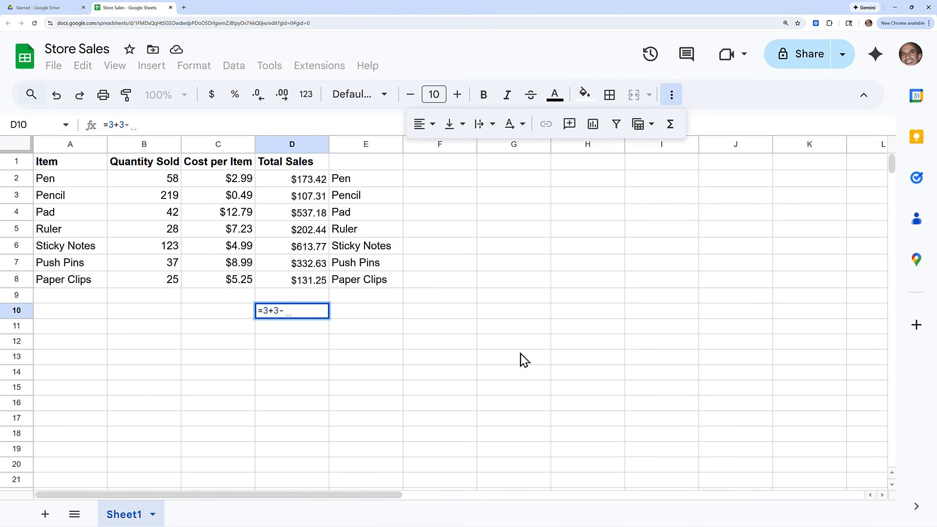
{"action": "type", "text": "1"}
{"action": "key", "text": "Return"}
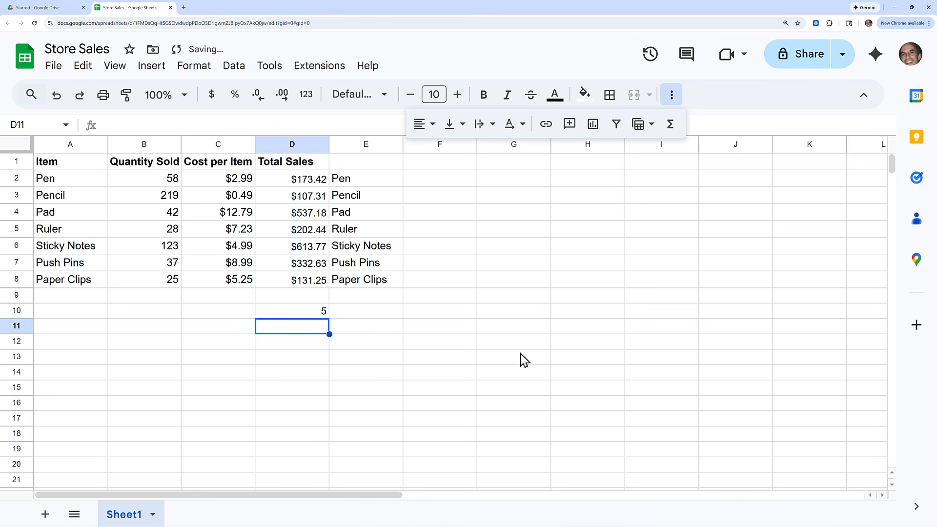
{"action": "key", "text": "Right"}
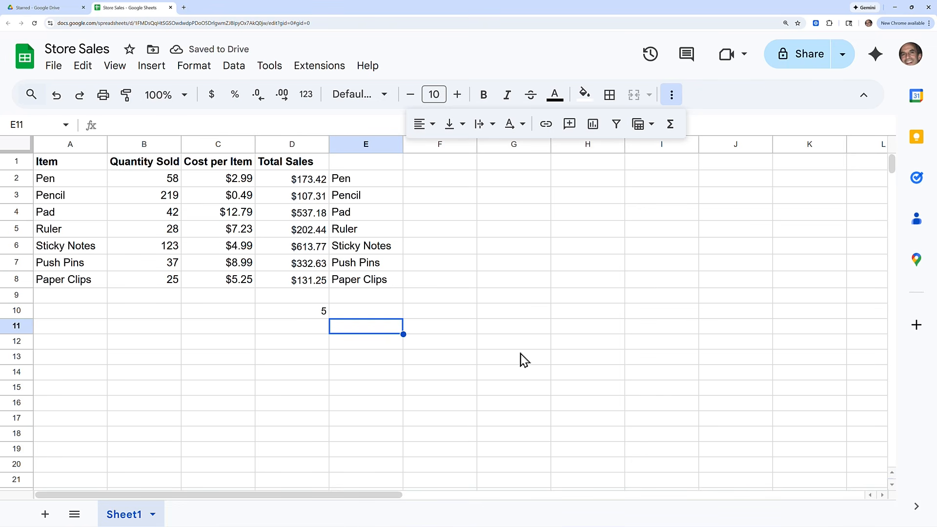
{"action": "key", "text": "Up"}
{"action": "key", "text": "Left"}
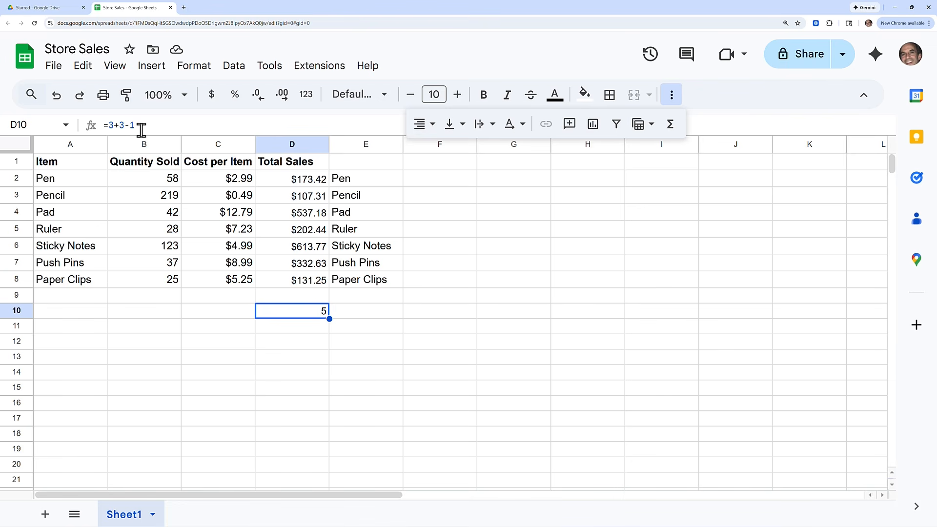
Step: Enter the multiplication formula =4*2 in D11
{"action": "left_click", "coordinate": [307, 328]}
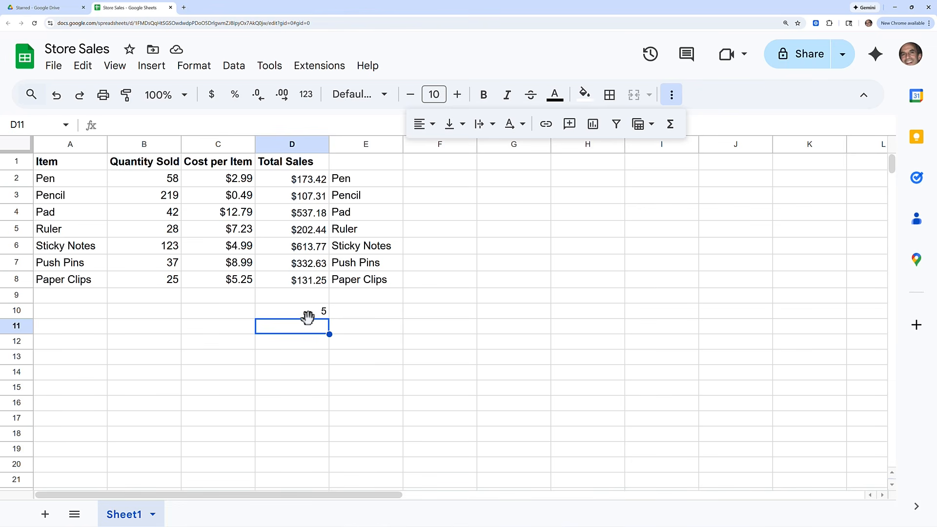
{"action": "type", "text": "="}
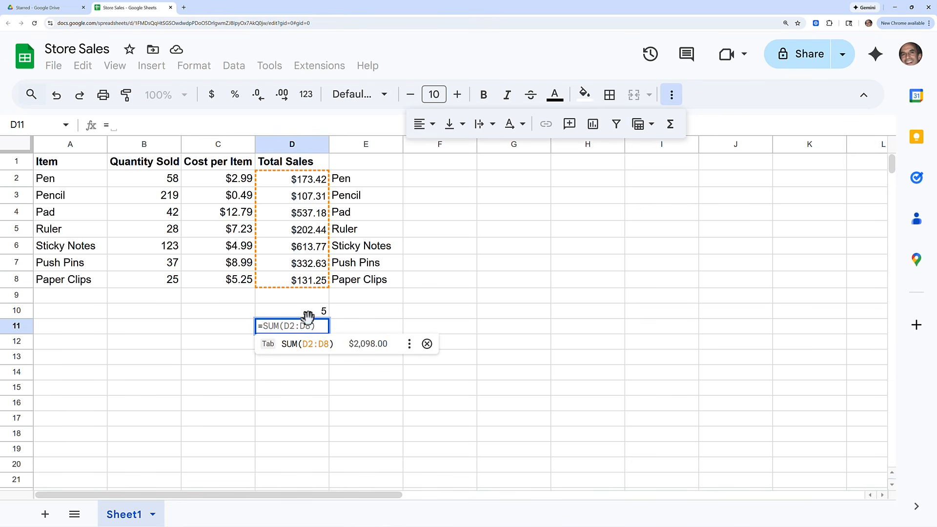
{"action": "type", "text": "4"}
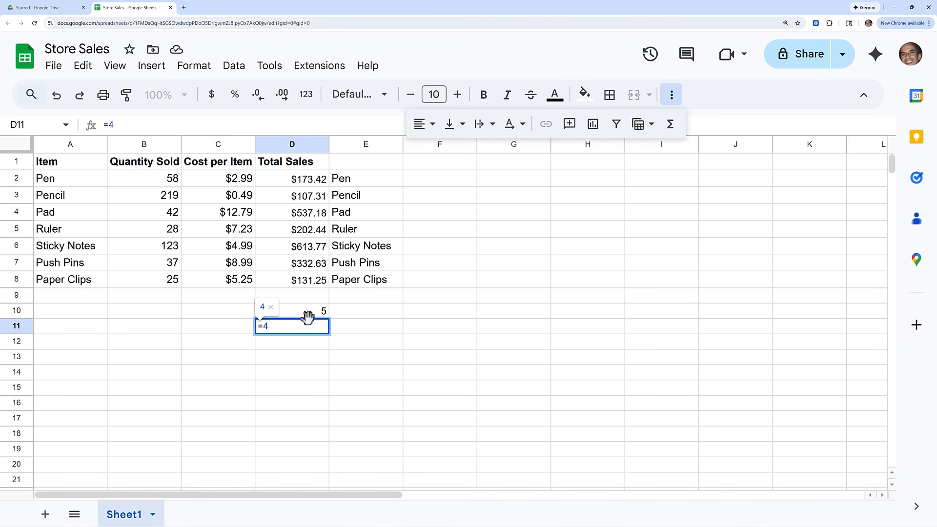
{"action": "type", "text": "*"}
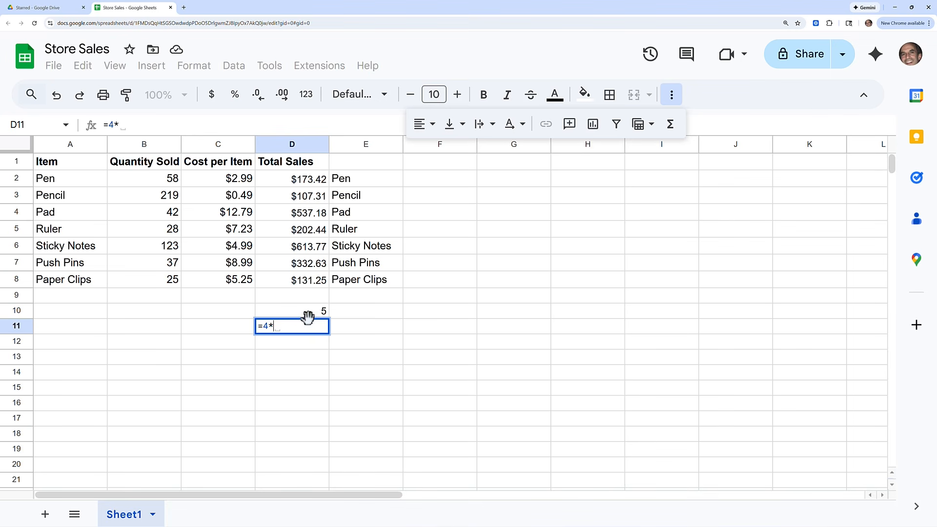
{"action": "type", "text": "2"}
{"action": "key", "text": "Return"}
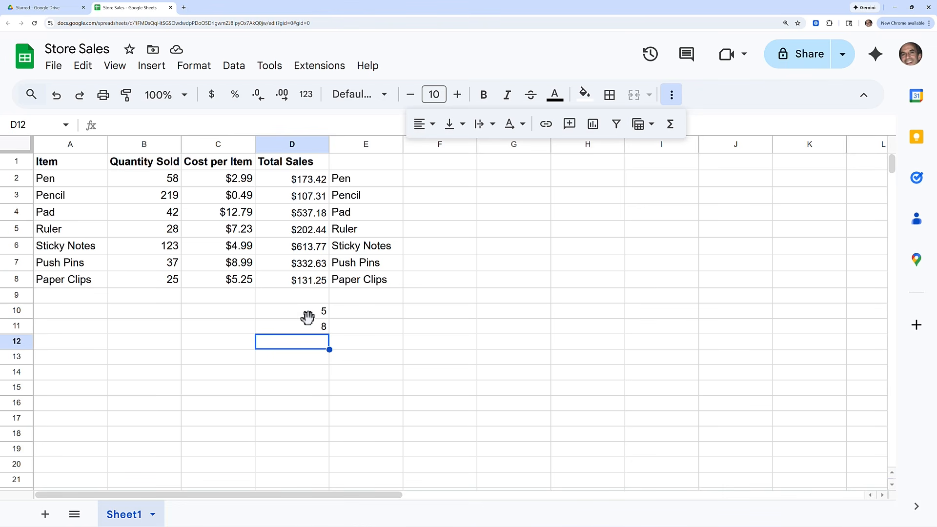
Step: Enter the mixed addition and multiplication formula =5+2*3 in D12 and reselect the cell to review it
{"action": "type", "text": "="}
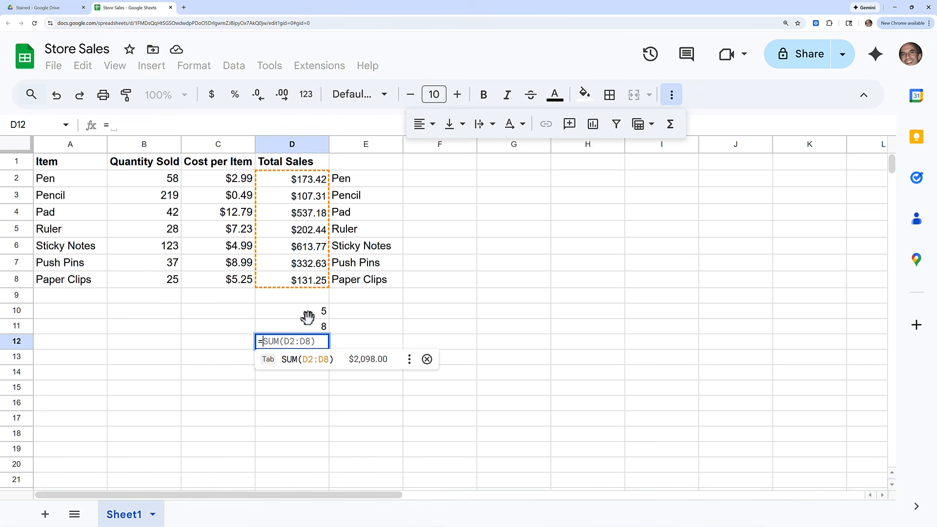
{"action": "type", "text": "5"}
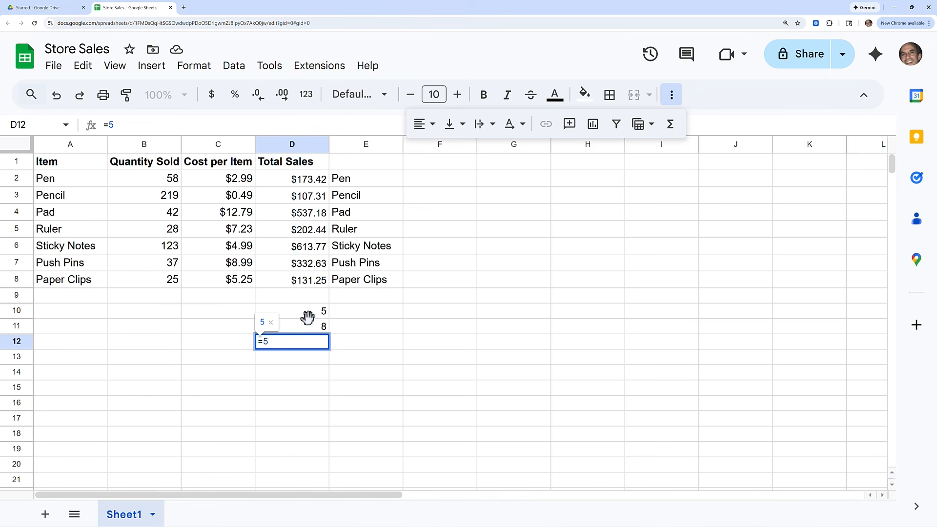
{"action": "type", "text": "+"}
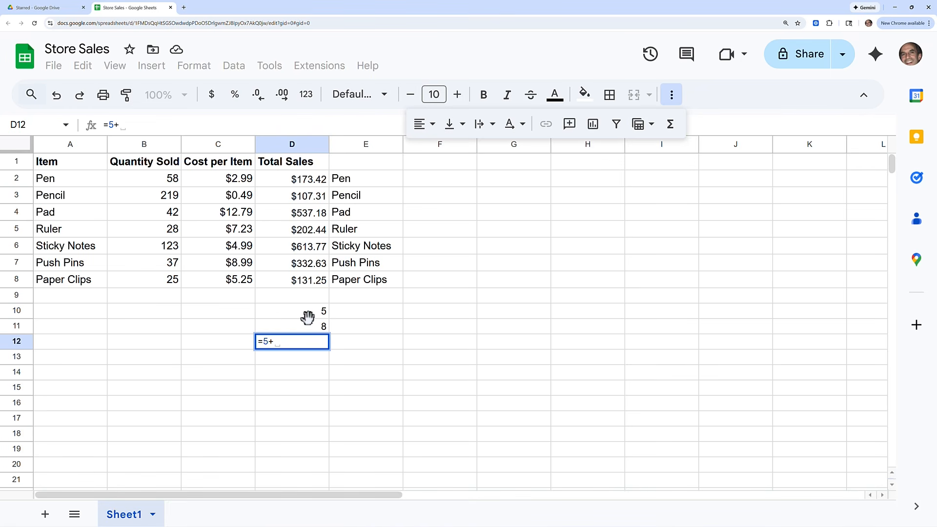
{"action": "type", "text": "2"}
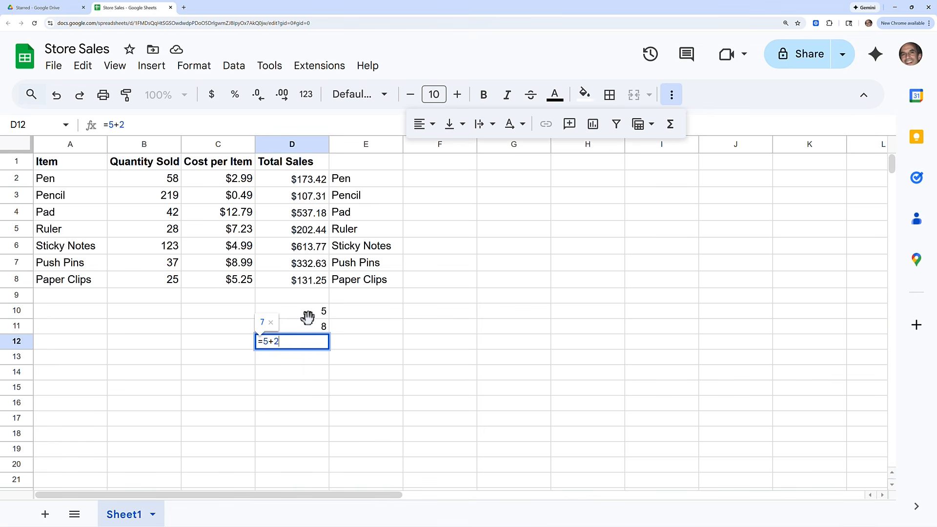
{"action": "type", "text": "*"}
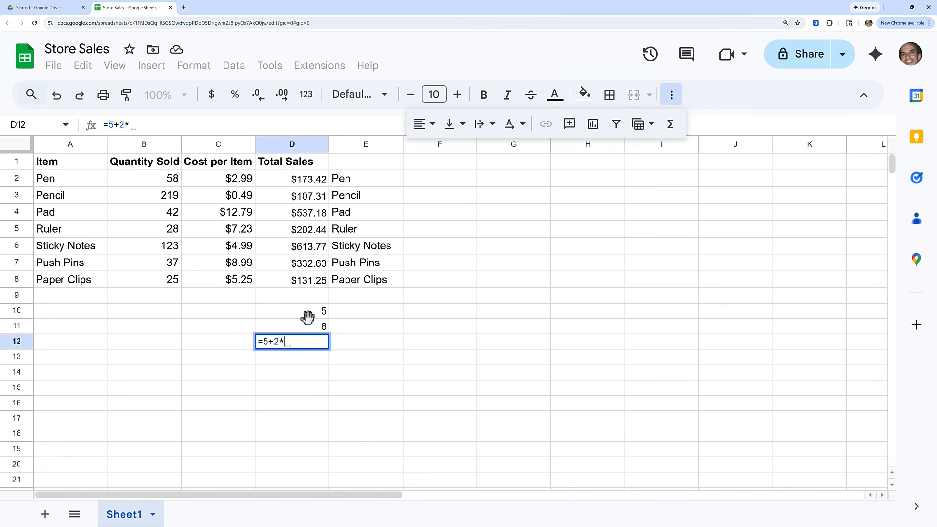
{"action": "type", "text": "3"}
{"action": "key", "text": "Return"}
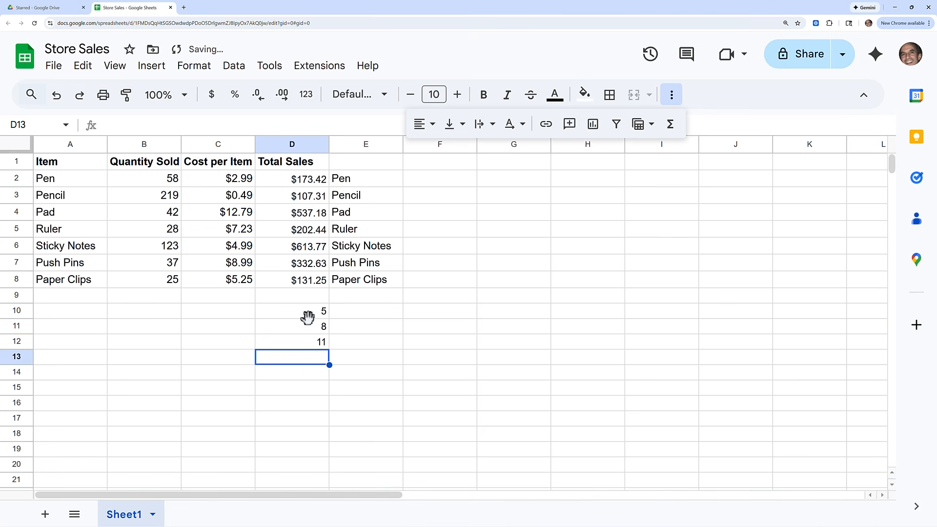
{"action": "key", "text": "Up"}
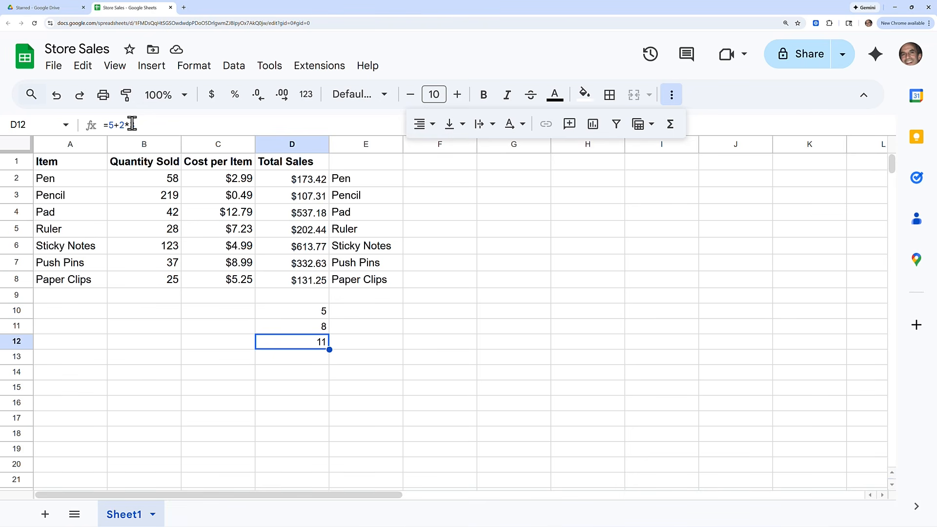
Step: Enter the mixed addition and division formula =5+3/4 in D13 and reselect the cell to review it
{"action": "left_click", "coordinate": [316, 362]}
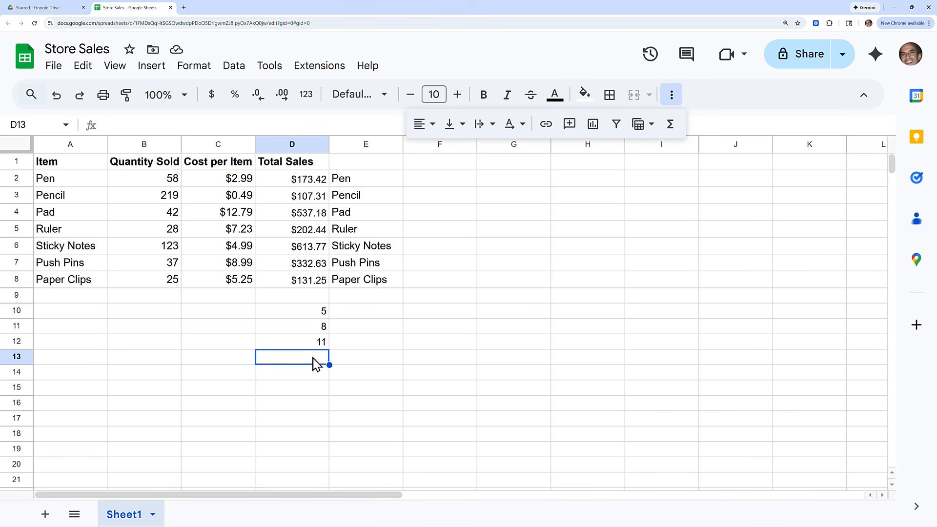
{"action": "type", "text": "="}
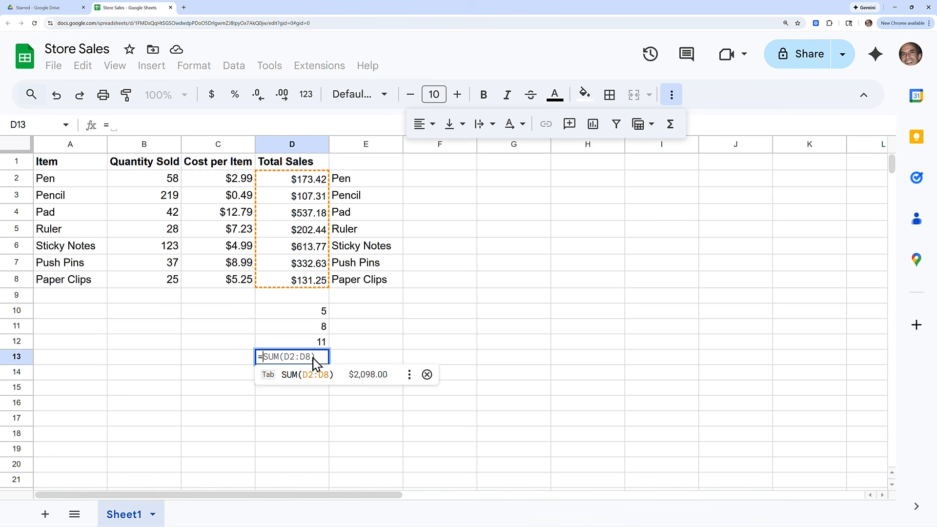
{"action": "type", "text": "5"}
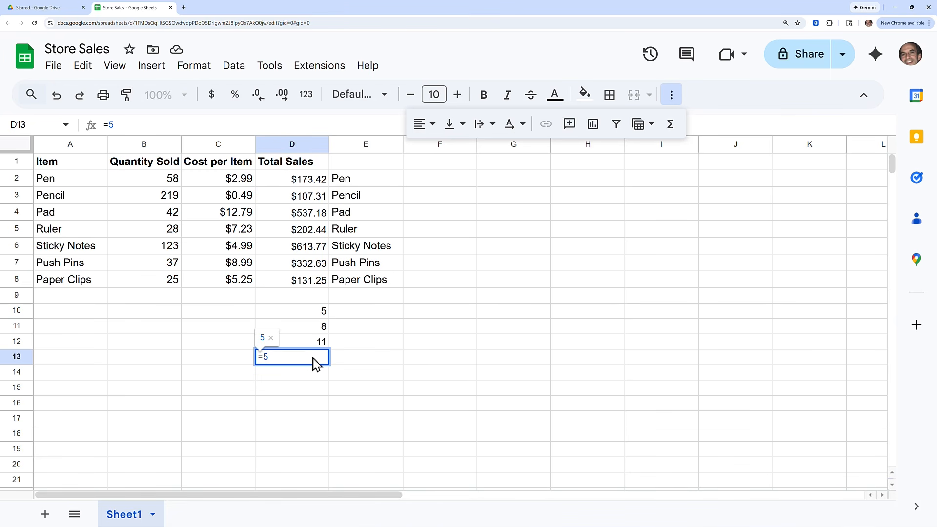
{"action": "type", "text": "+3/"}
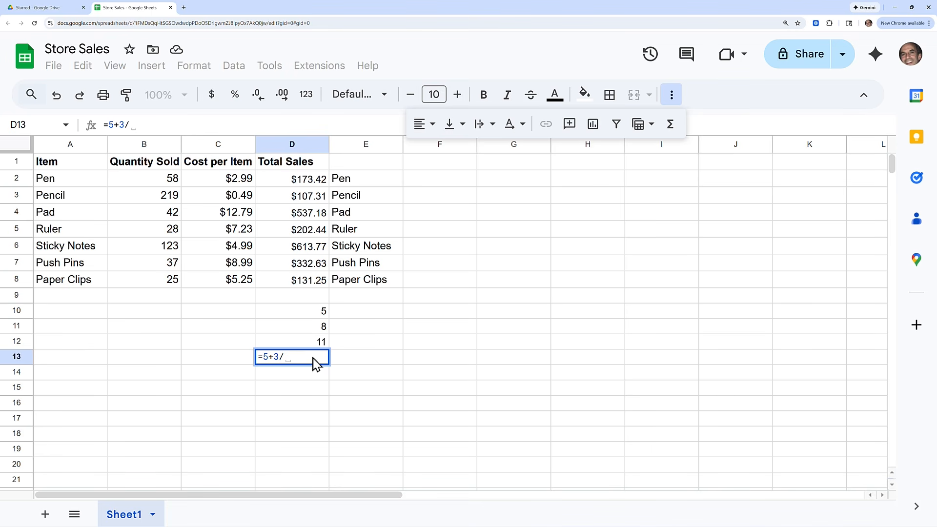
{"action": "type", "text": "4"}
{"action": "key", "text": "Return"}
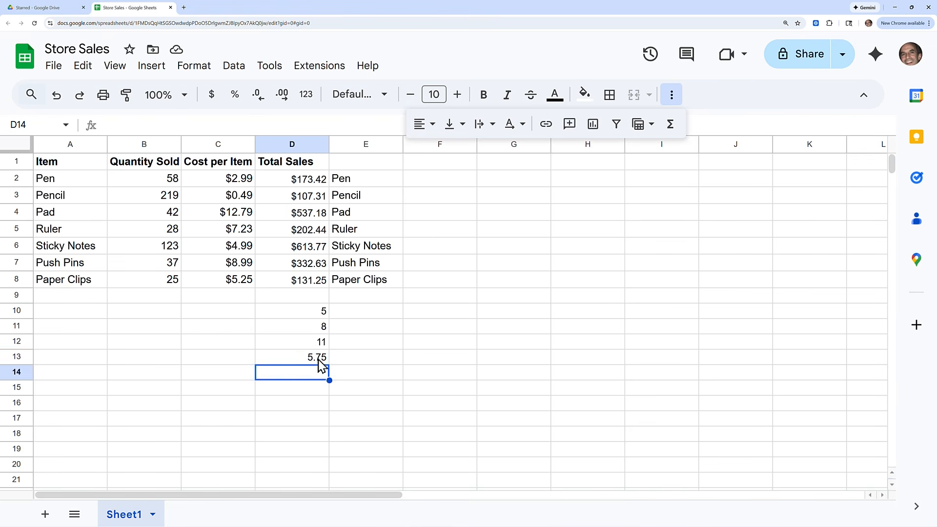
{"action": "left_click", "coordinate": [318, 360]}
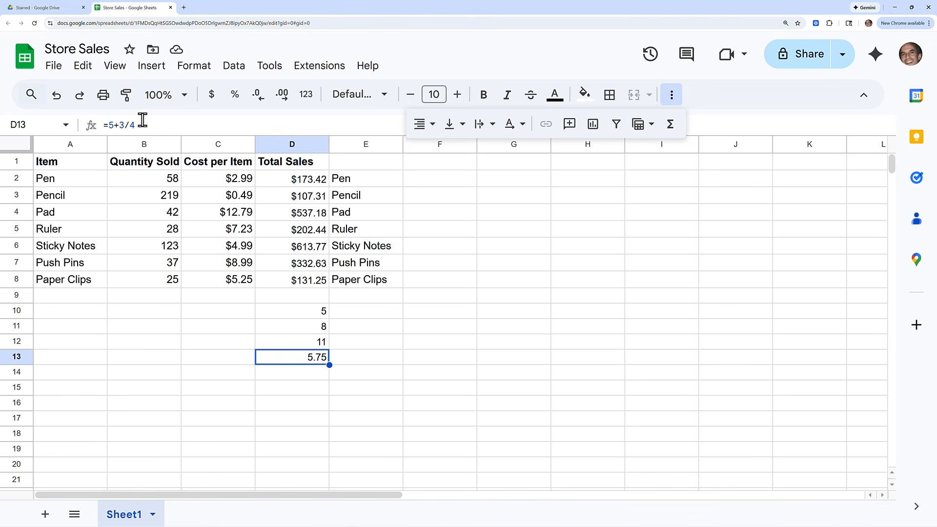
Step: Add parentheses around the addition in D13 so the formula reads =(5+3)/4
{"action": "left_click", "coordinate": [108, 124]}
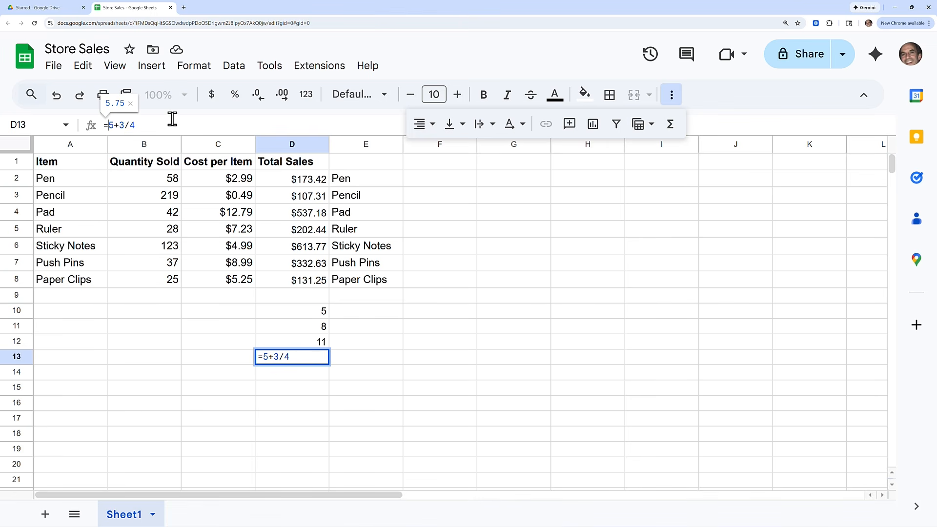
{"action": "type", "text": "("}
{"action": "key", "text": "Right"}
{"action": "key", "text": "Right"}
{"action": "type", "text": ")"}
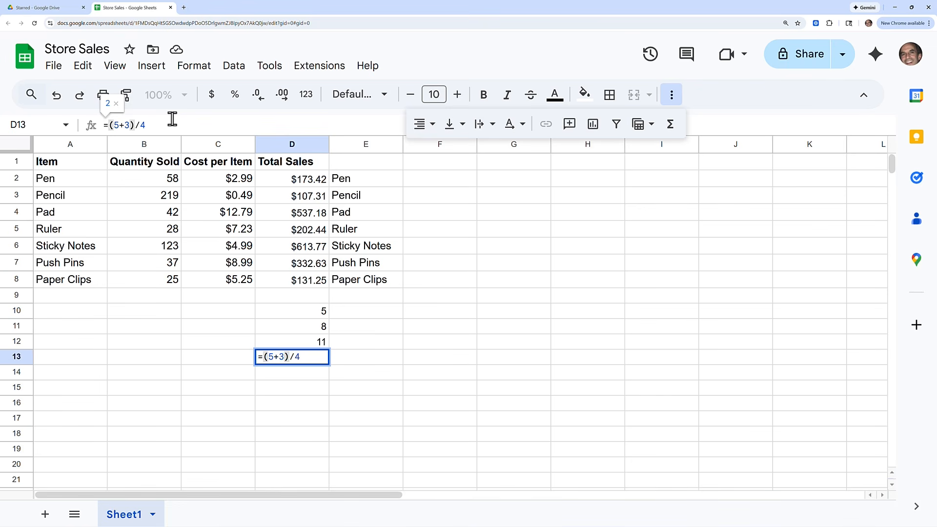
{"action": "key", "text": "Return"}
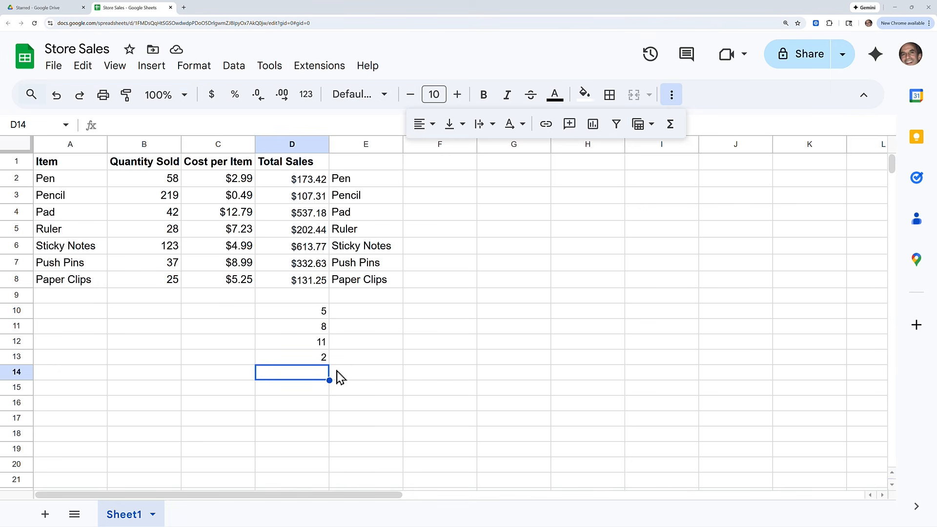
Step: Review the arithmetic formulas in cells D10 through D13 one by one
{"action": "left_click", "coordinate": [309, 313]}
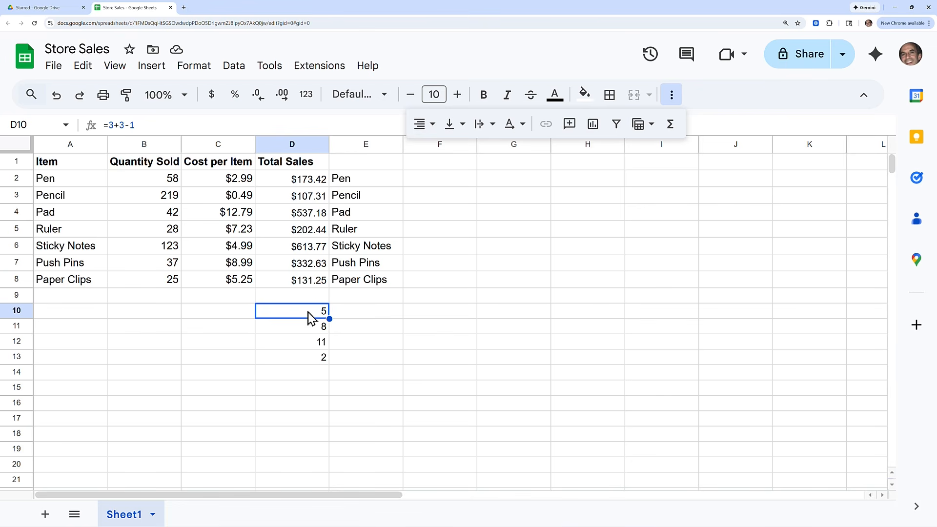
{"action": "left_click", "coordinate": [315, 329]}
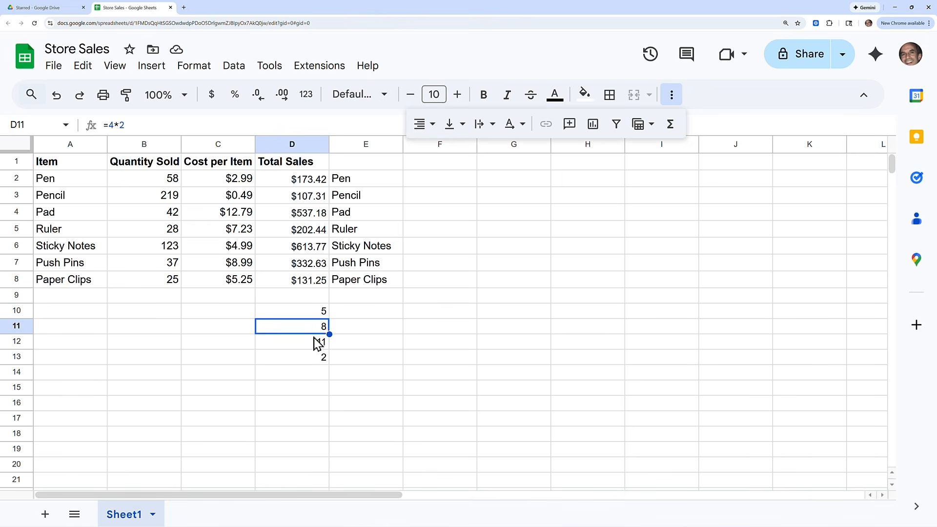
{"action": "left_click", "coordinate": [317, 339]}
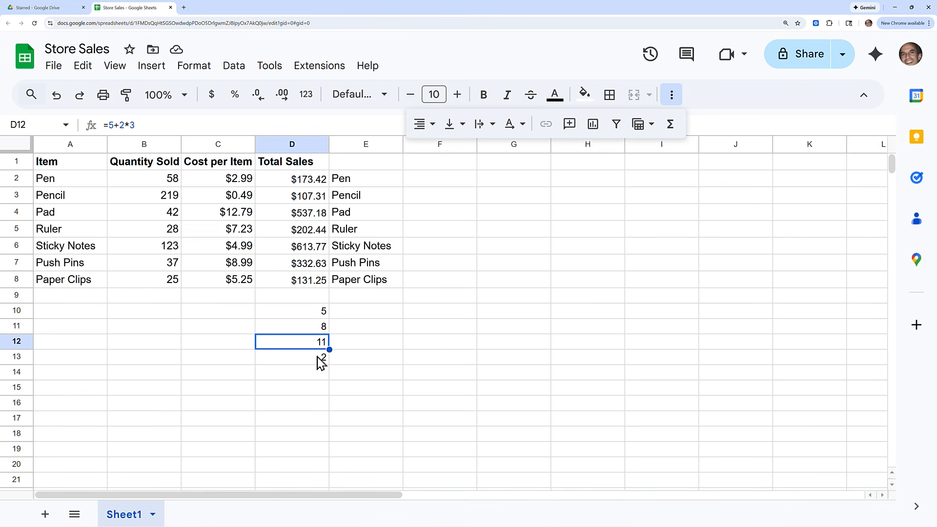
{"action": "left_click", "coordinate": [321, 362]}
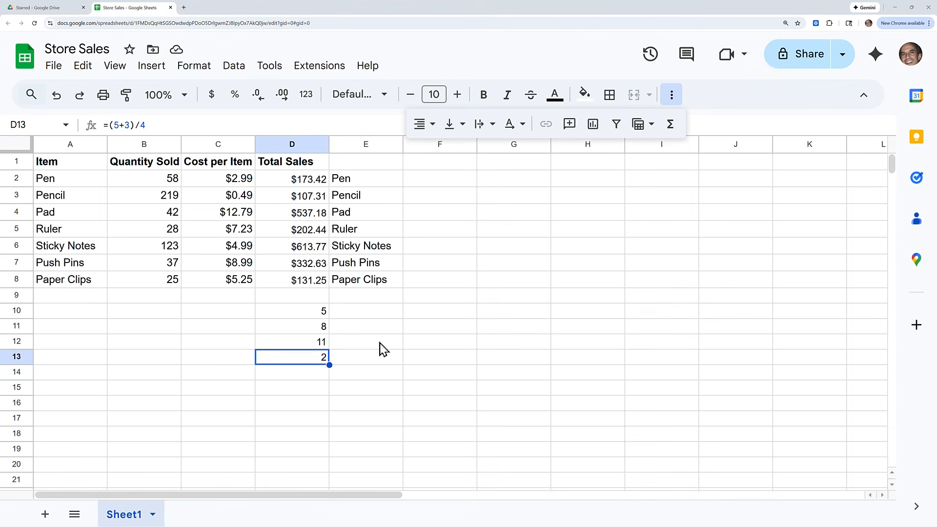
Step: Clear the practice formulas from D10:D13
{"action": "left_click", "coordinate": [314, 316]}
{"action": "left_click_drag", "start_coordinate": [313, 316], "coordinate": [318, 359]}
{"action": "key", "text": "Delete"}
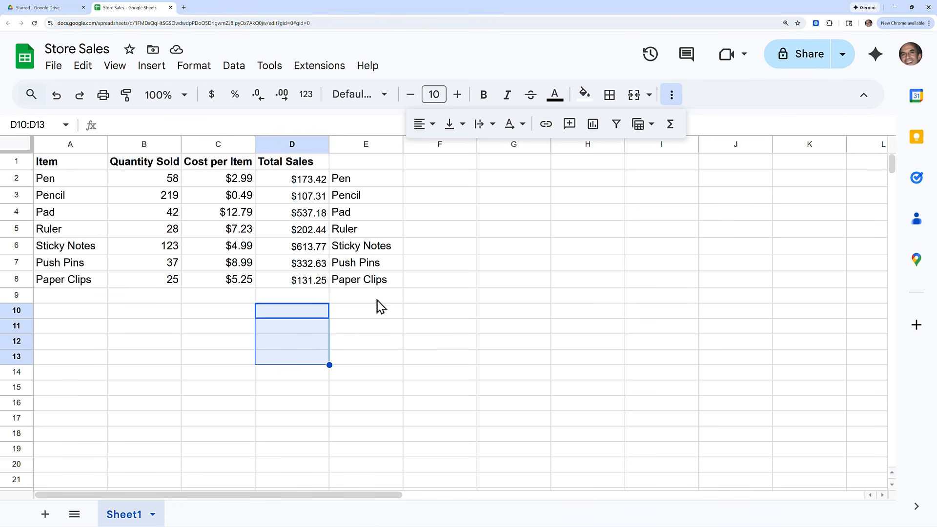
Step: Enter =D8/C8 in F8 to divide the Paper Clips total sales by its cost per item, review it, and clear the cell
{"action": "left_click", "coordinate": [429, 288]}
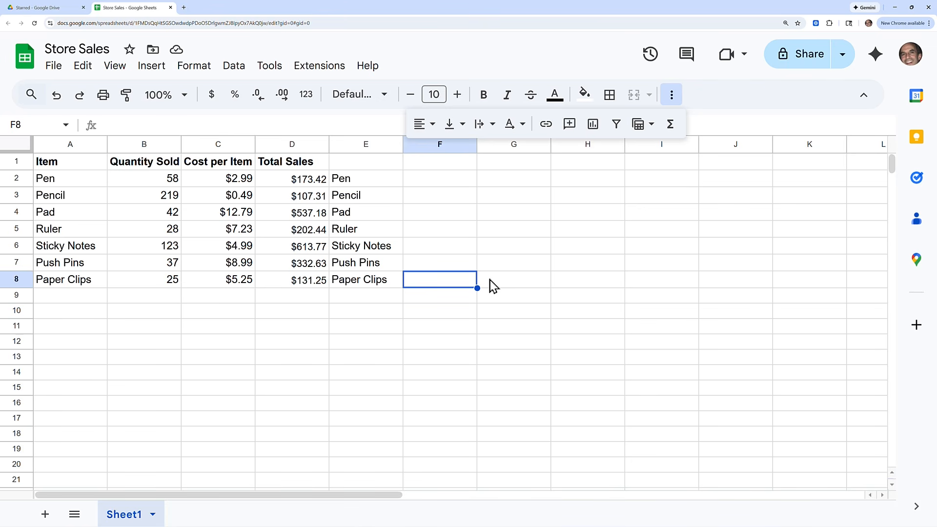
{"action": "type", "text": "="}
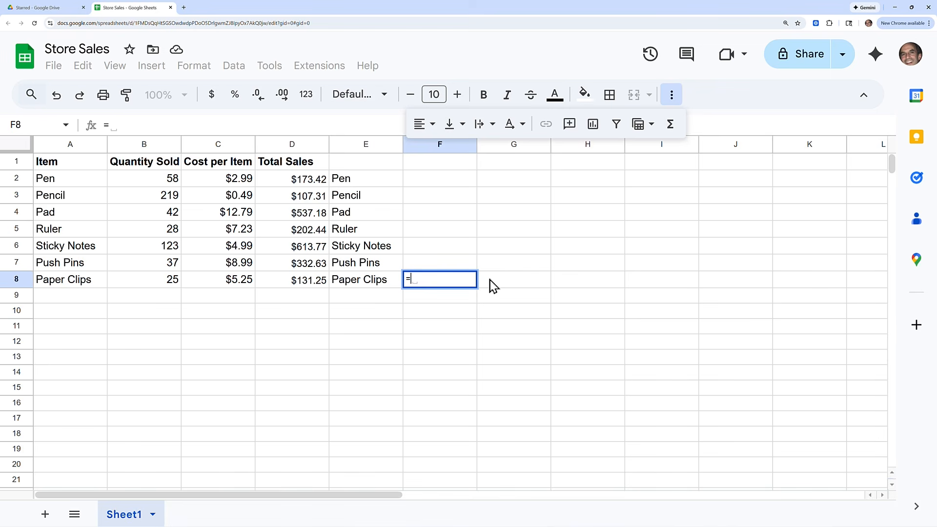
{"action": "left_click", "coordinate": [315, 287]}
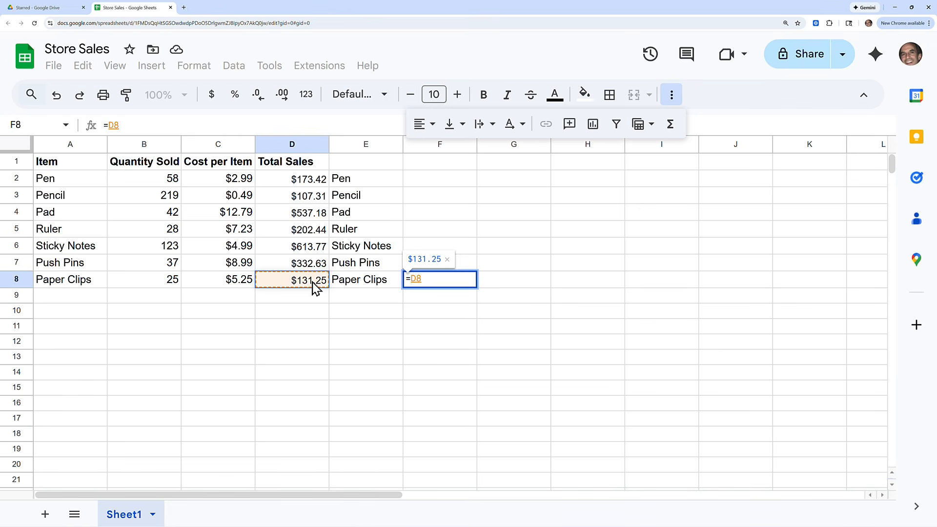
{"action": "type", "text": "/"}
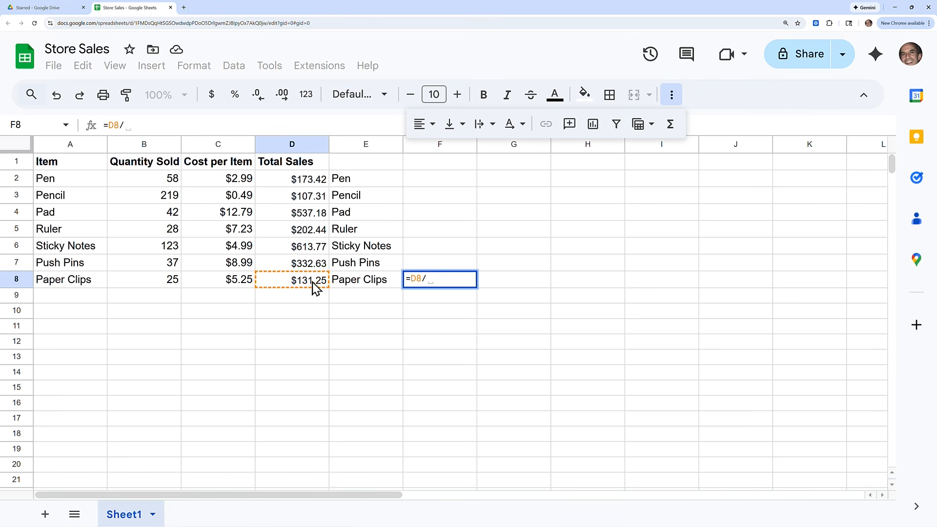
{"action": "left_click", "coordinate": [245, 283]}
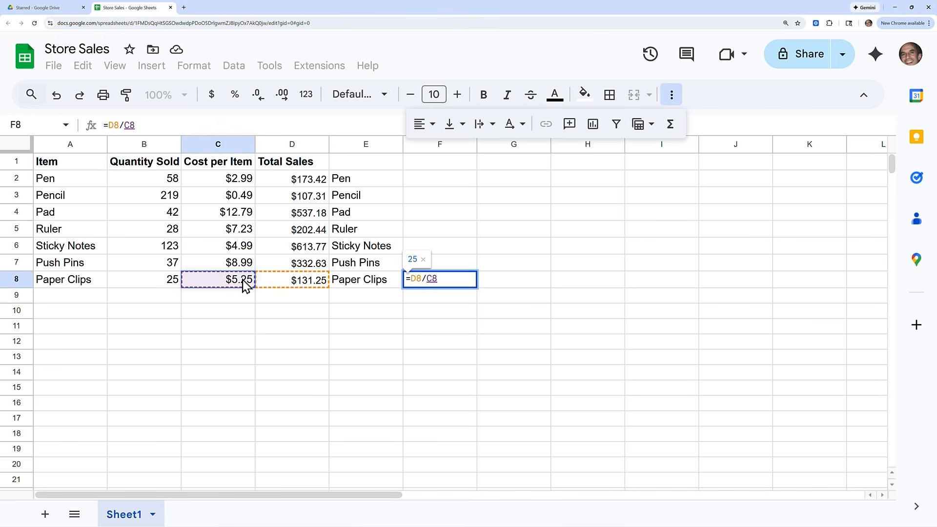
{"action": "key", "text": "Return"}
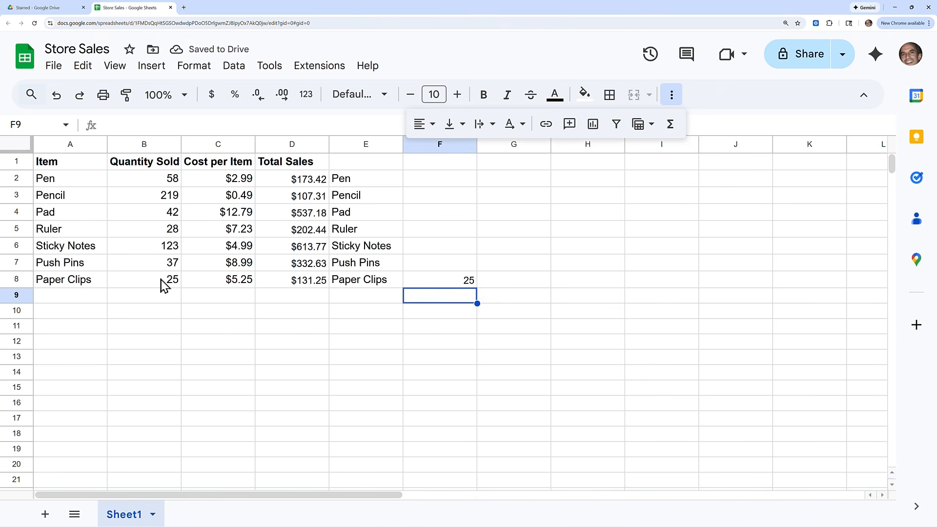
{"action": "left_click", "coordinate": [456, 284]}
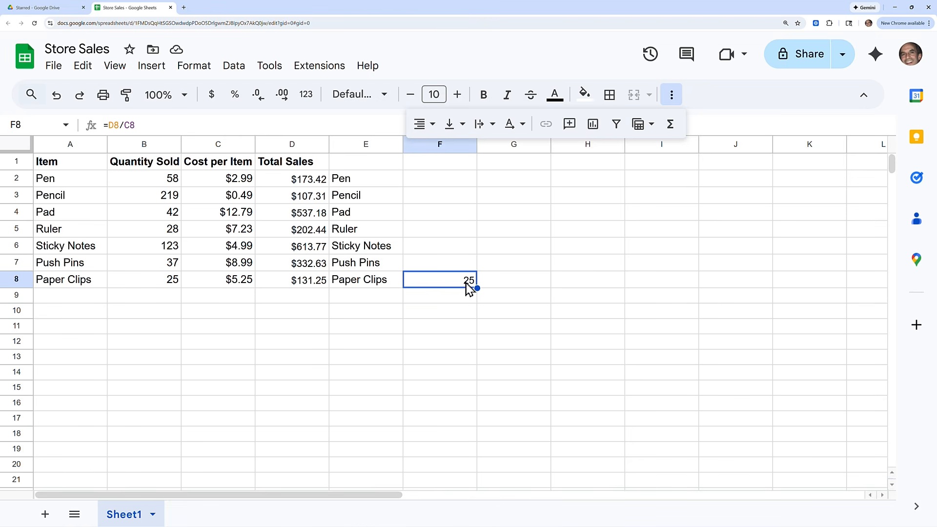
{"action": "key", "text": "Delete"}
Step: Enter the label "Discount:" in F1 and the rate 10% in G1
{"action": "left_click", "coordinate": [443, 166]}
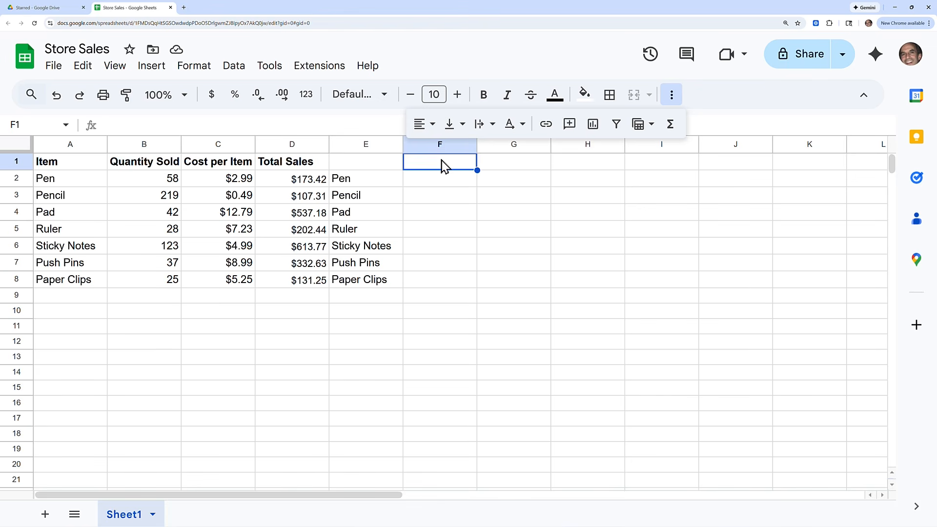
{"action": "type", "text": "Disc"}
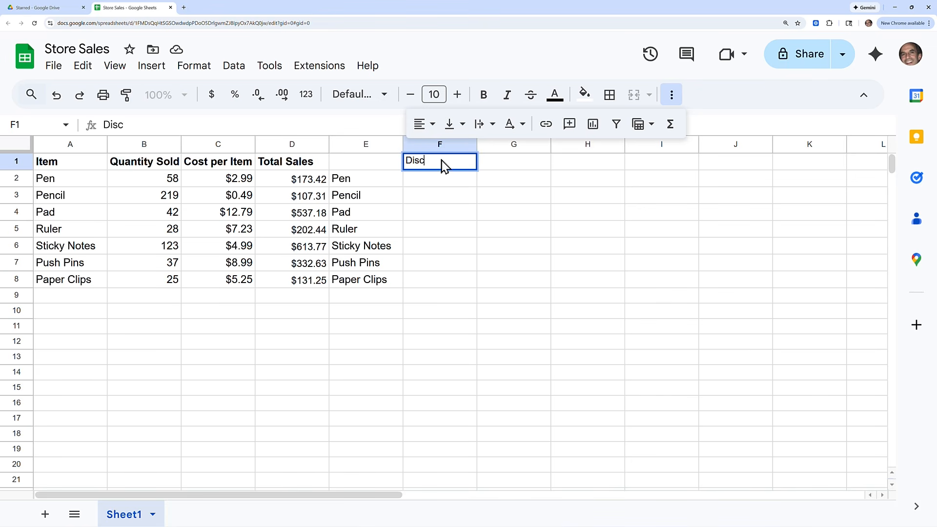
{"action": "type", "text": "unt"}
{"action": "key", "text": "BackSpace"}
{"action": "key", "text": "BackSpace"}
{"action": "key", "text": "BackSpace"}
{"action": "type", "text": "ount:"}
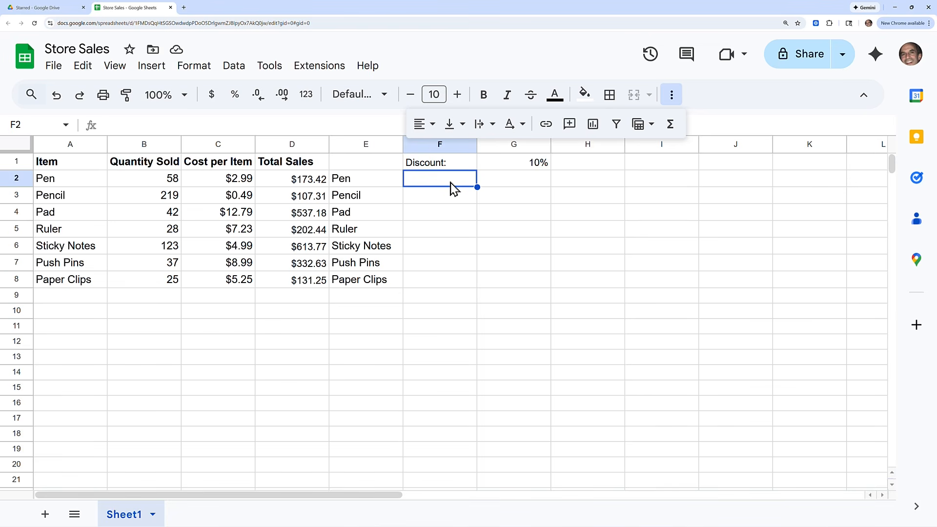
Step: Enter =D2*G1 in F2 to calculate the discount on the Pen total sales
{"action": "type", "text": "="}
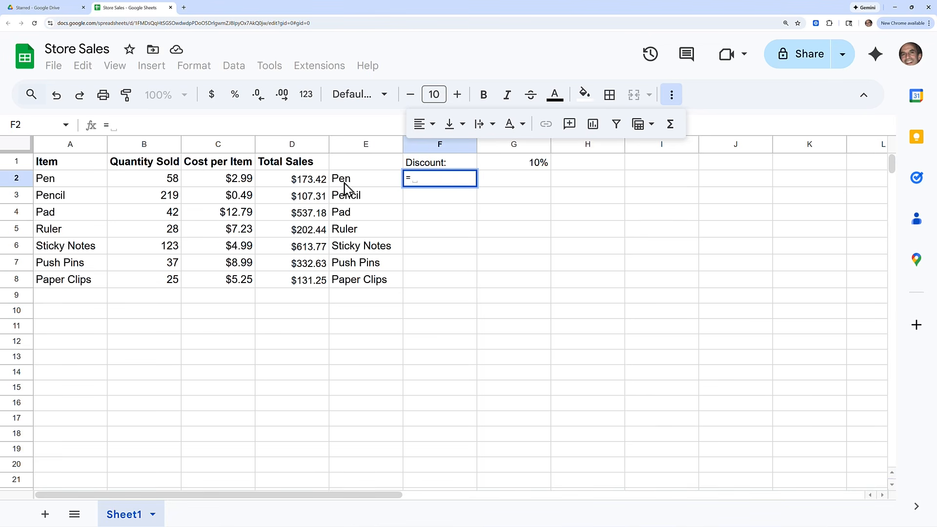
{"action": "left_click", "coordinate": [318, 183]}
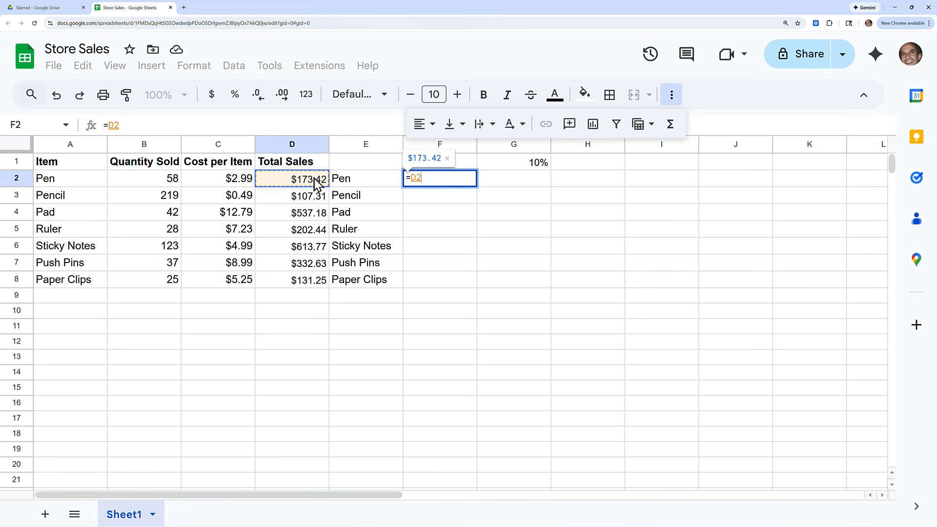
{"action": "type", "text": "*"}
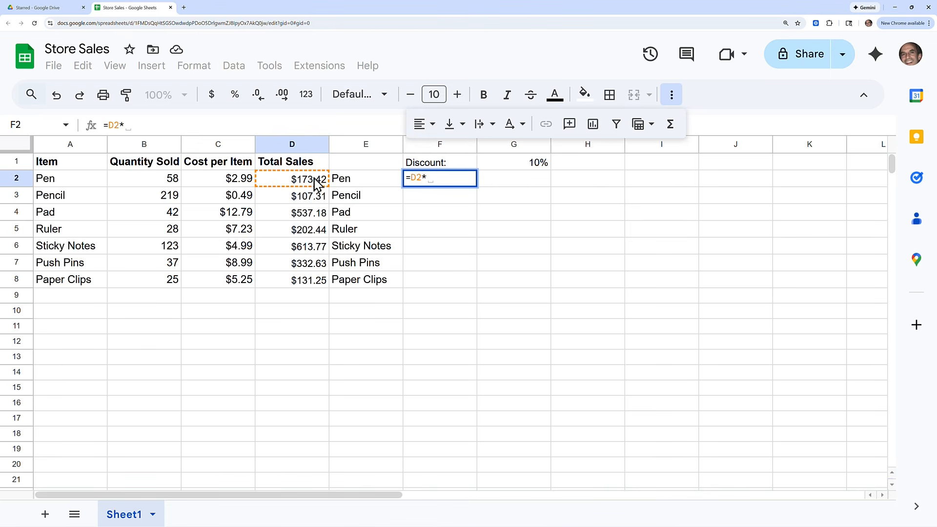
{"action": "left_click", "coordinate": [528, 165]}
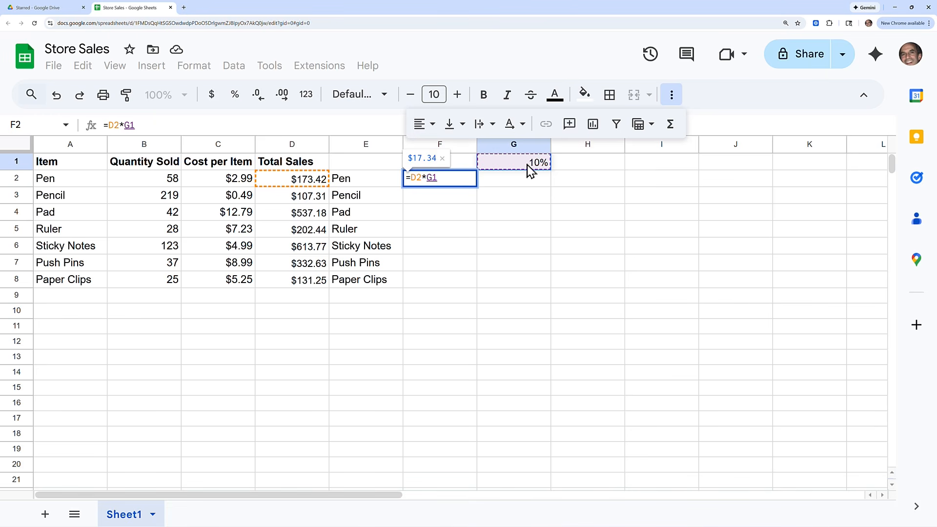
{"action": "key", "text": "Return"}
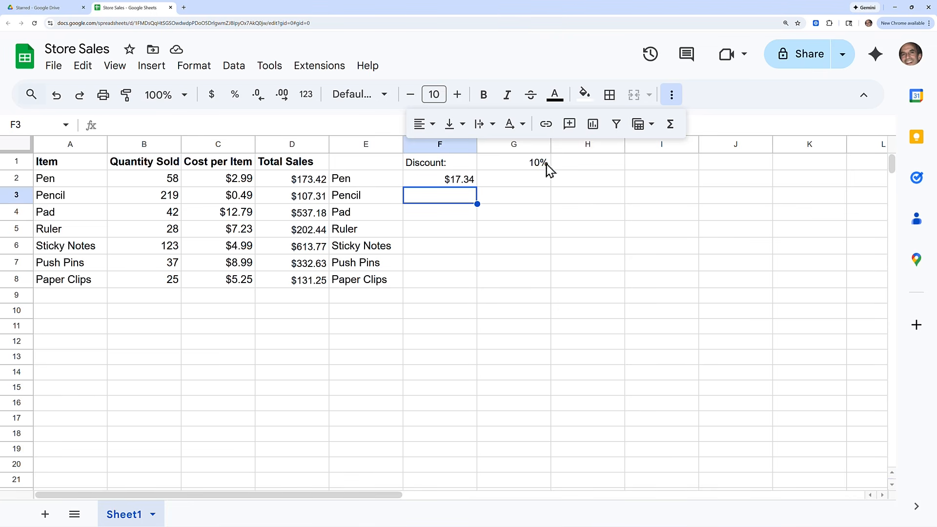
Step: Copy the discount formula from F2 into F3
{"action": "left_click", "coordinate": [463, 185]}
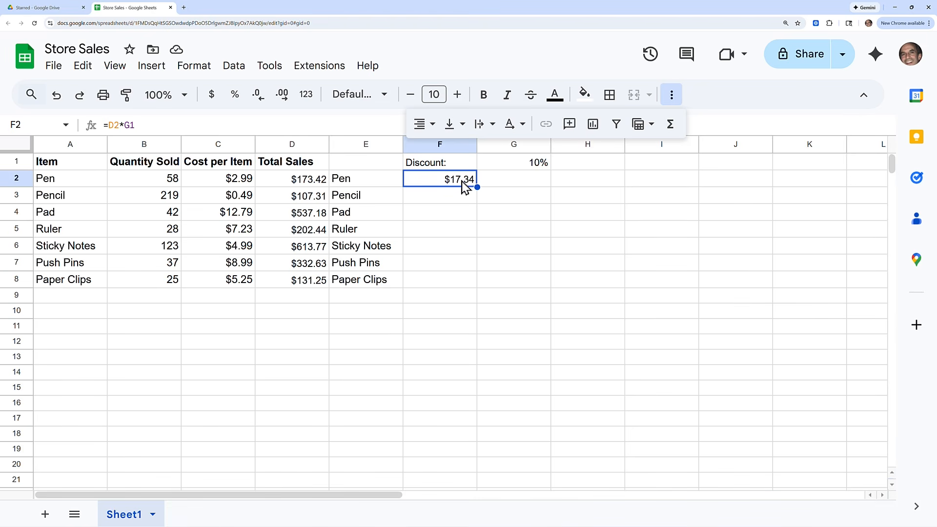
{"action": "key", "text": "ctrl+c"}
{"action": "left_click", "coordinate": [464, 199]}
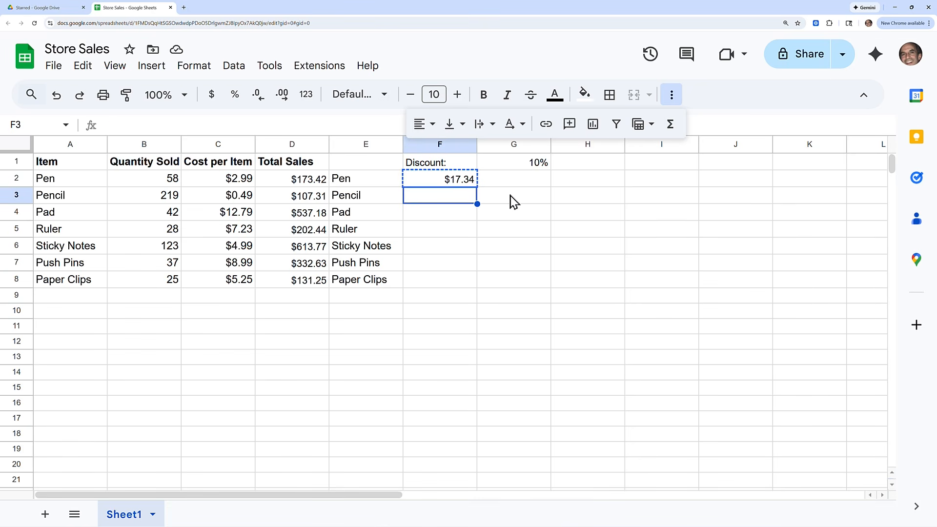
{"action": "key", "text": "ctrl+v"}
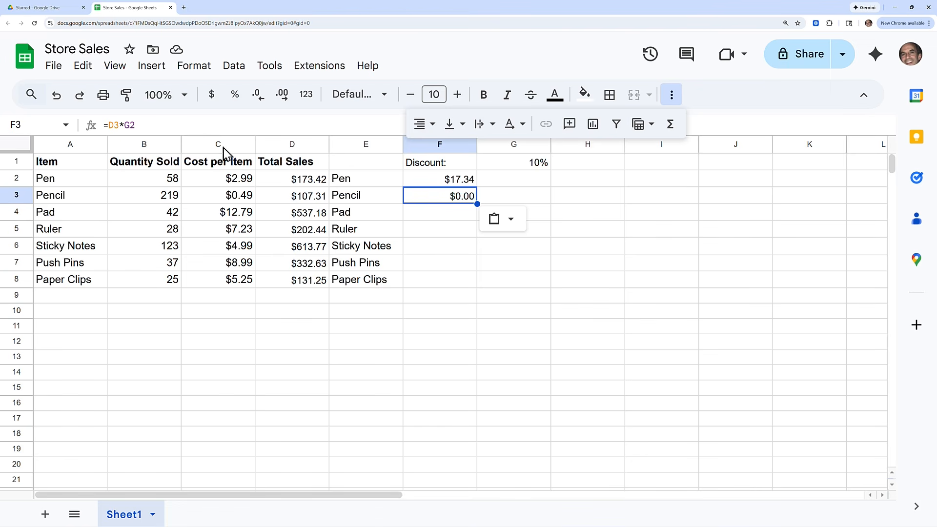
Step: Compare the formulas in F2 and F3, and check the discount cells G1 and G2 they refer to
{"action": "left_click", "coordinate": [464, 180]}
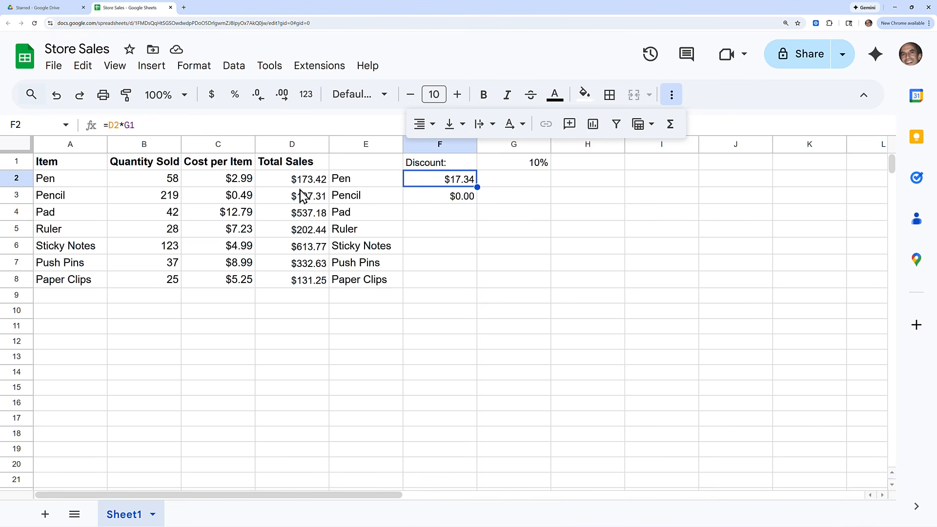
{"action": "left_click", "coordinate": [440, 198]}
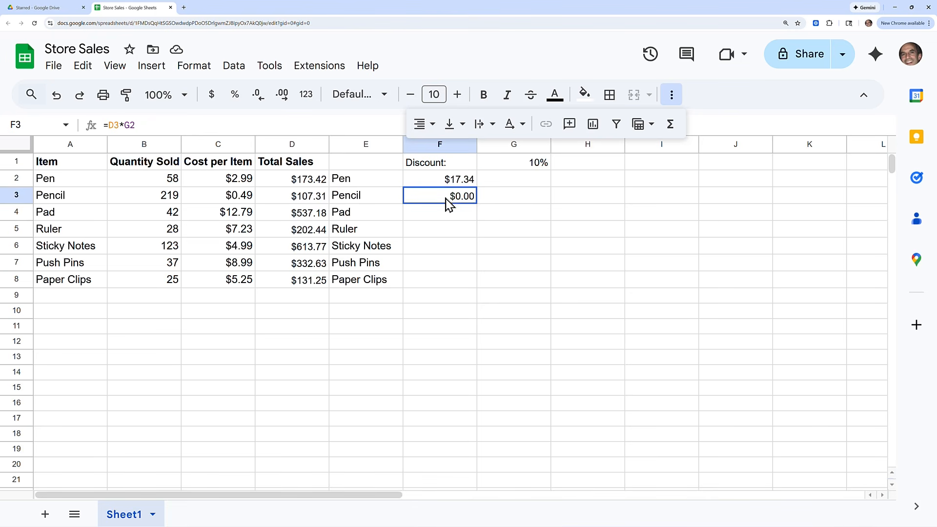
{"action": "left_click", "coordinate": [527, 162]}
{"action": "left_click", "coordinate": [530, 181]}
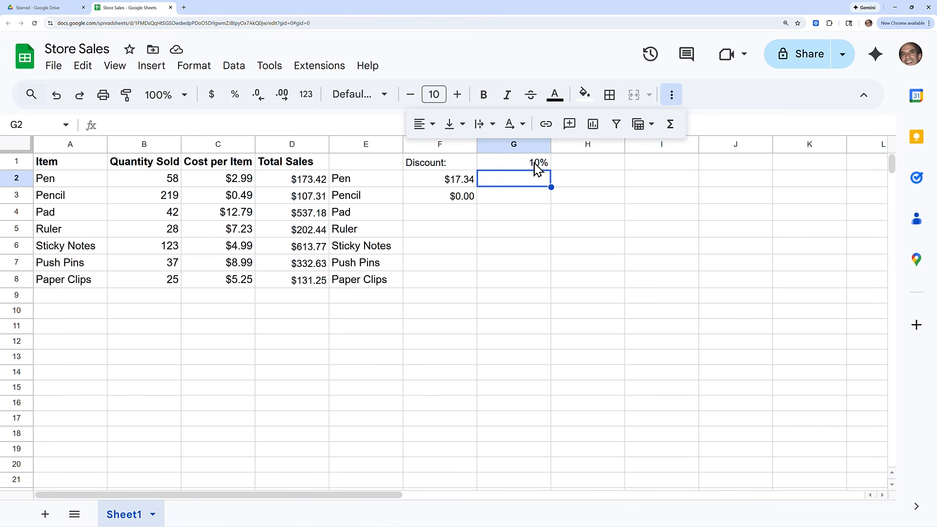
Step: Clear the discount formulas from F3 and F2
{"action": "key", "text": "Down"}
{"action": "key", "text": "Left"}
{"action": "key", "text": "Delete"}
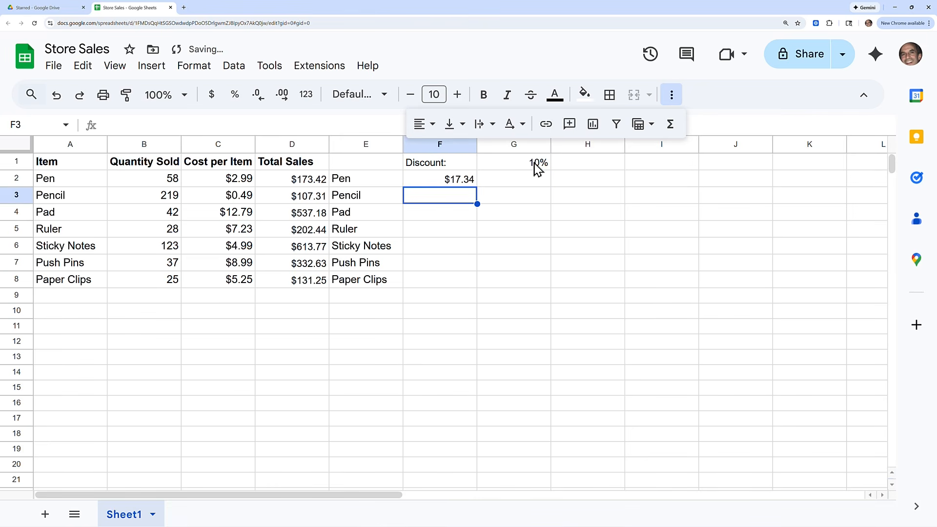
{"action": "key", "text": "Up"}
{"action": "key", "text": "Delete"}
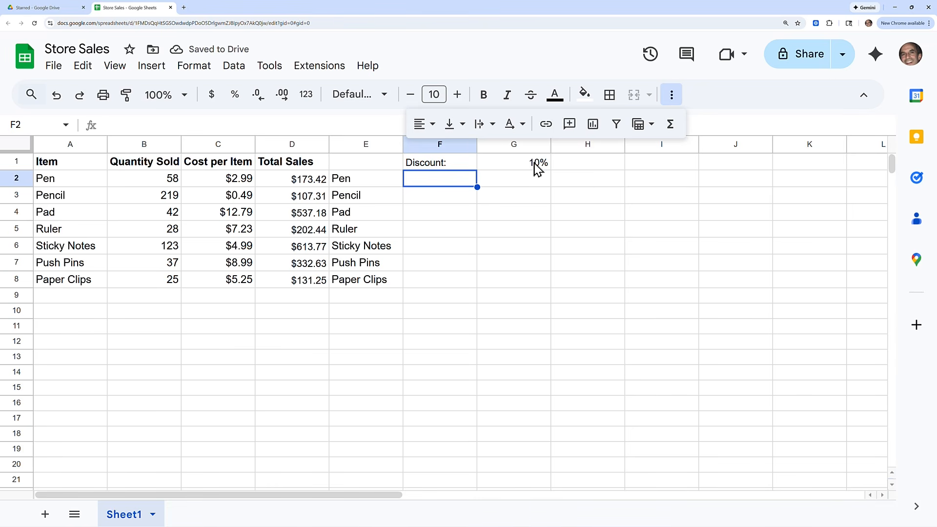
Step: Enter =D2*$G$1 in F2 with an absolute reference to the discount rate, and accept the suggested autofill for F3:F8
{"action": "type", "text": "="}
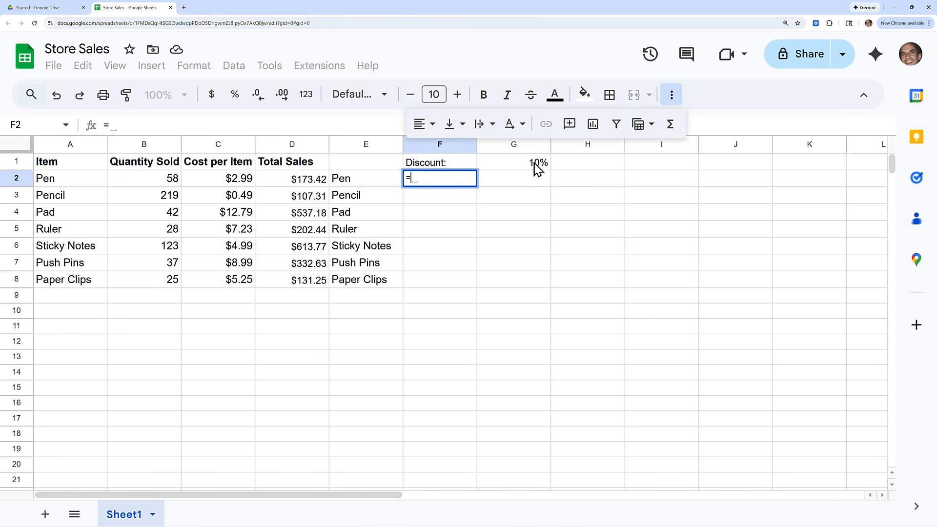
{"action": "left_click", "coordinate": [311, 180]}
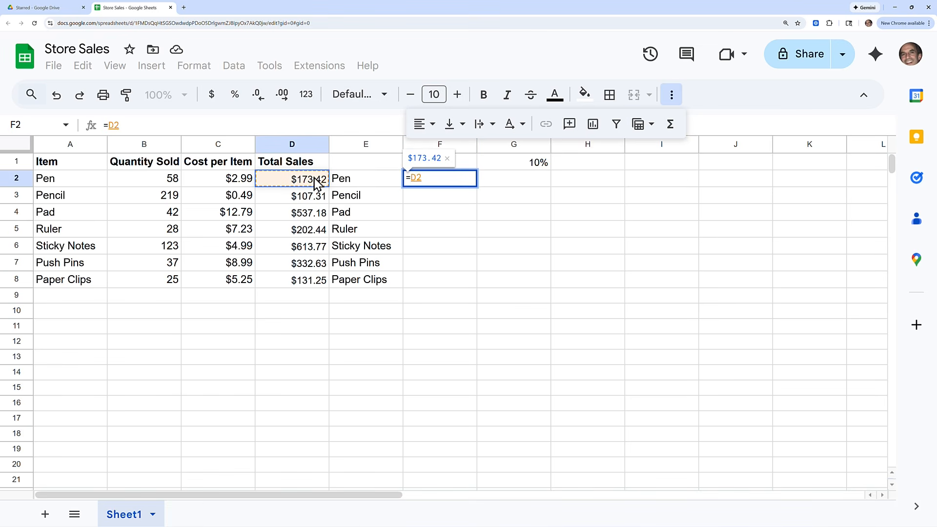
{"action": "type", "text": "*"}
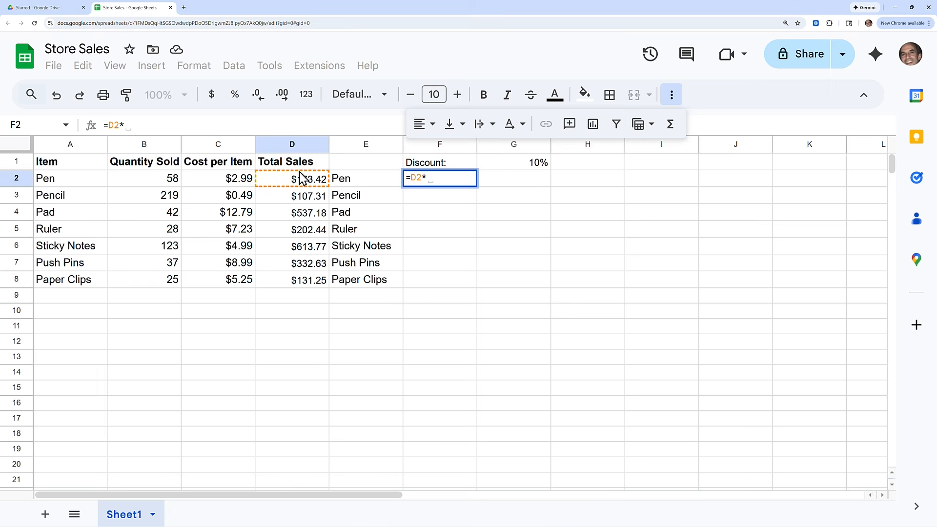
{"action": "left_click", "coordinate": [522, 166]}
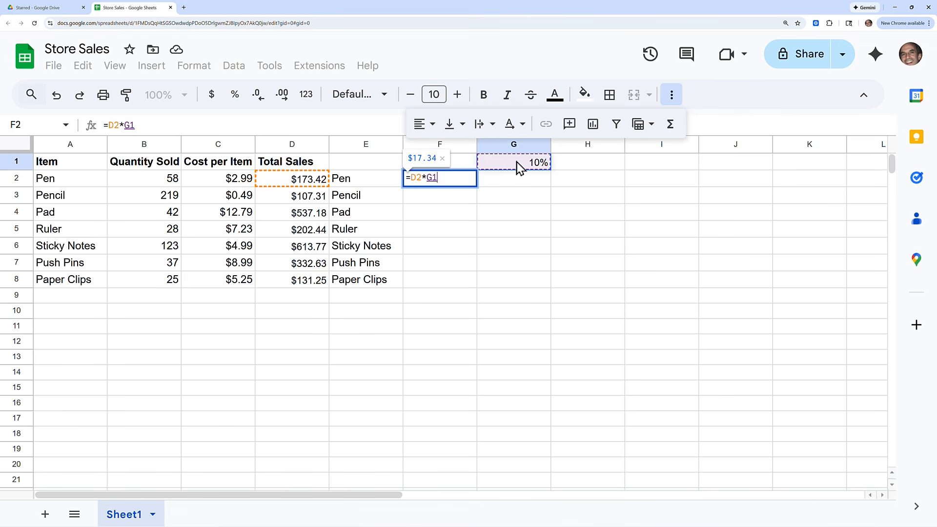
{"action": "key", "text": "Left"}
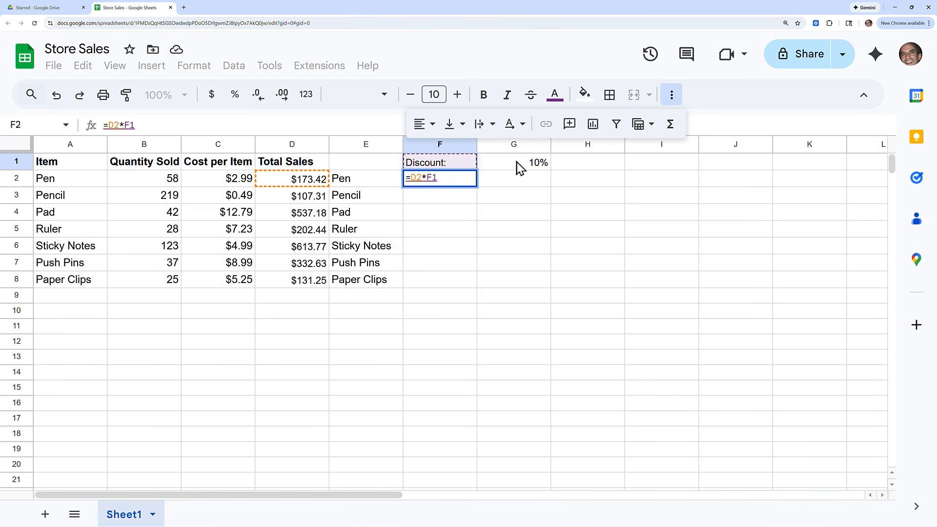
{"action": "key", "text": "Right"}
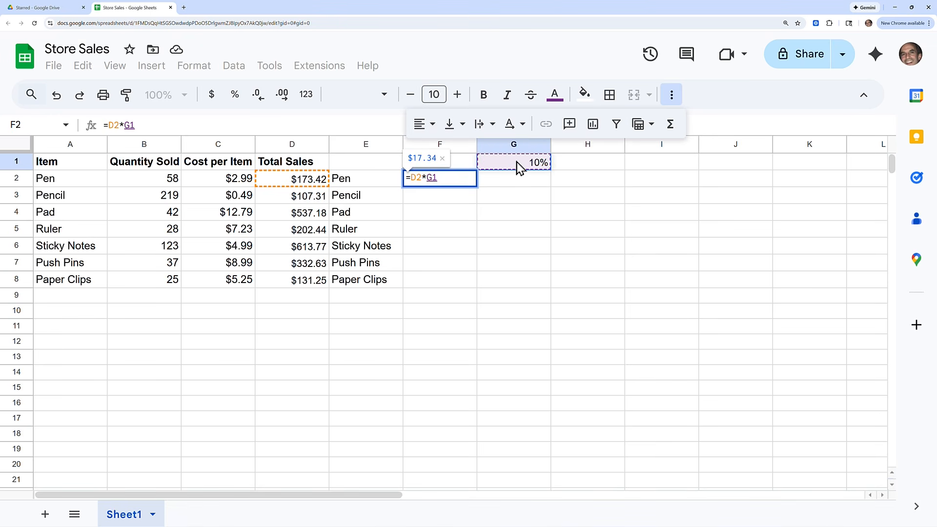
{"action": "key", "text": "F2"}
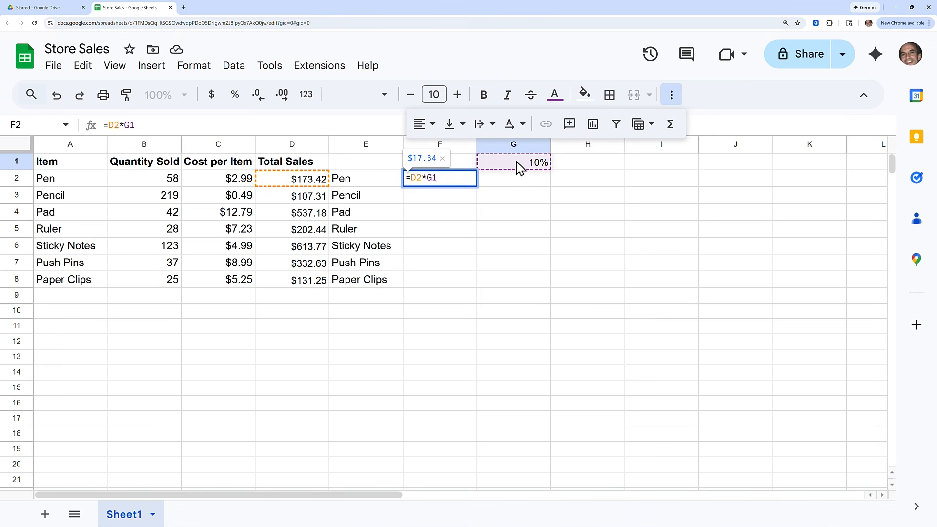
{"action": "left_click", "coordinate": [152, 124]}
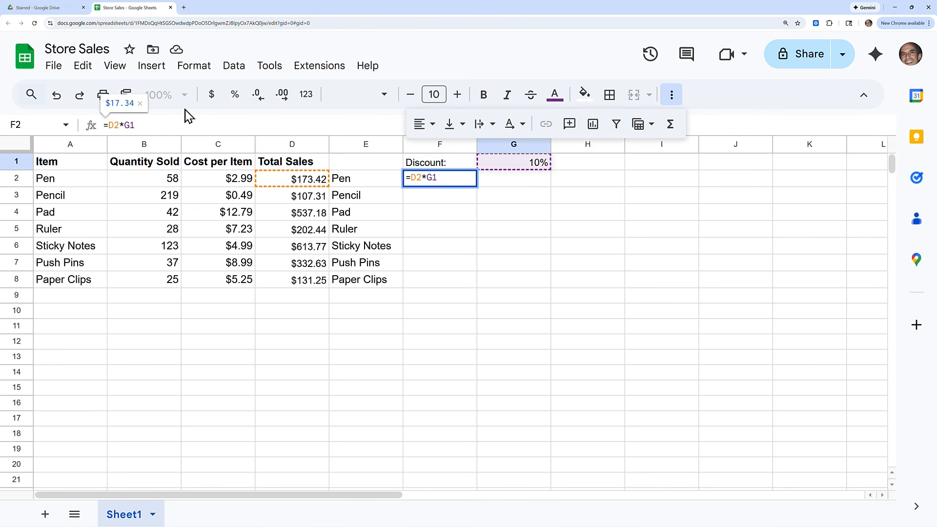
{"action": "type", "text": "$G$"}
{"action": "key", "text": "Return"}
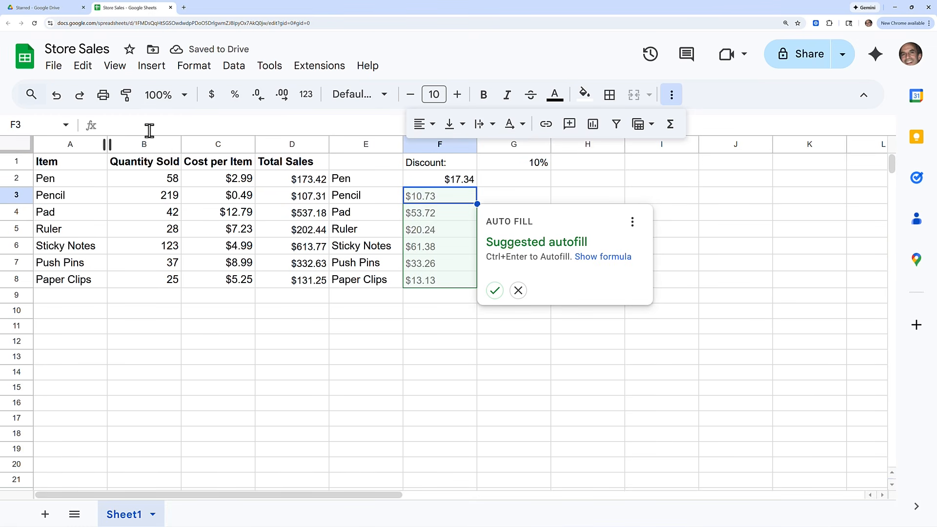
{"action": "left_click", "coordinate": [494, 290]}
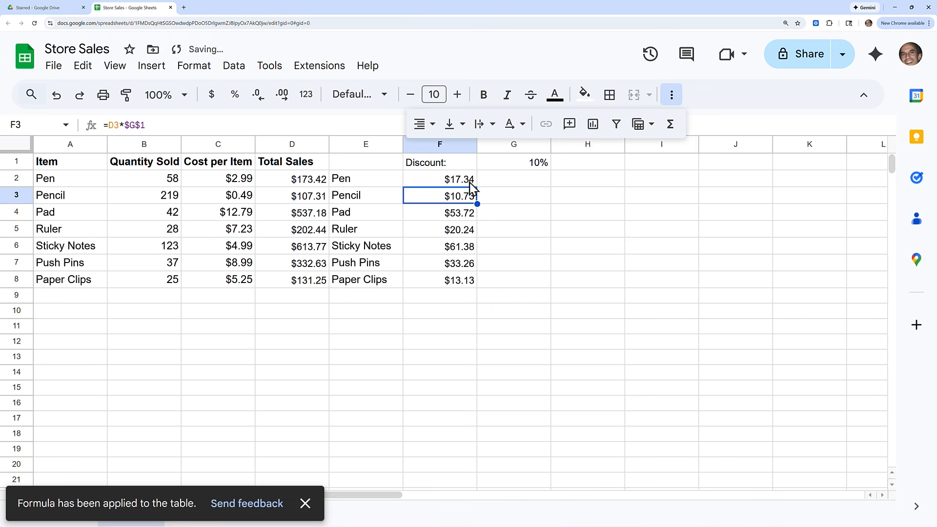
Step: Check the discount formulas from F2 down to F6 to compare their relative and absolute references
{"action": "left_click", "coordinate": [470, 184]}
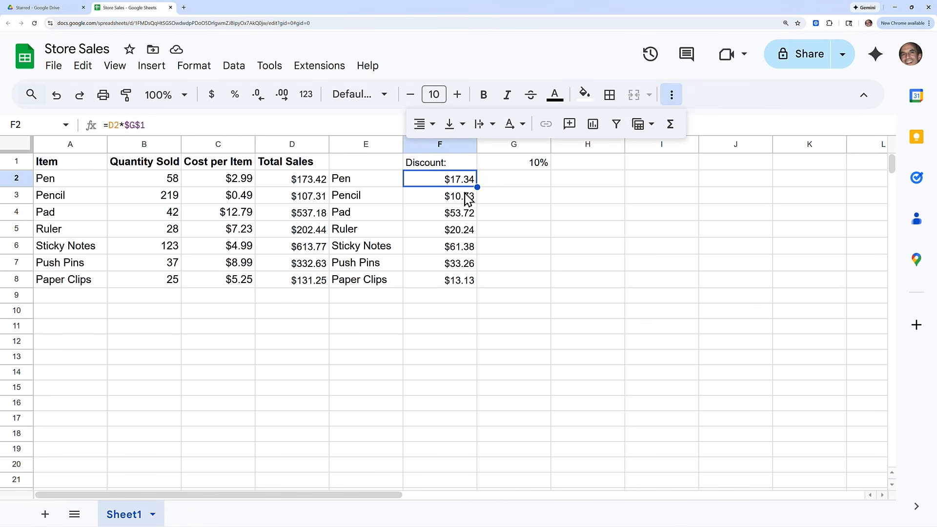
{"action": "left_click", "coordinate": [466, 199]}
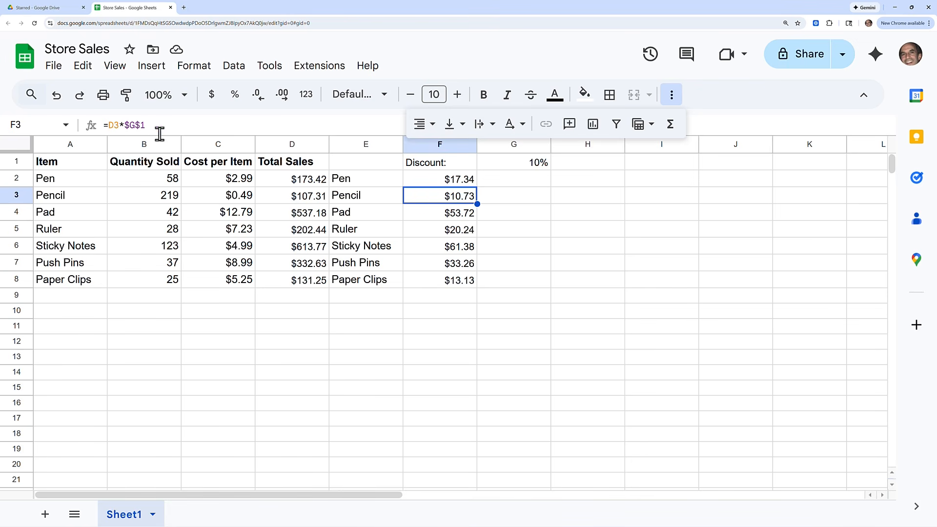
{"action": "left_click", "coordinate": [436, 215]}
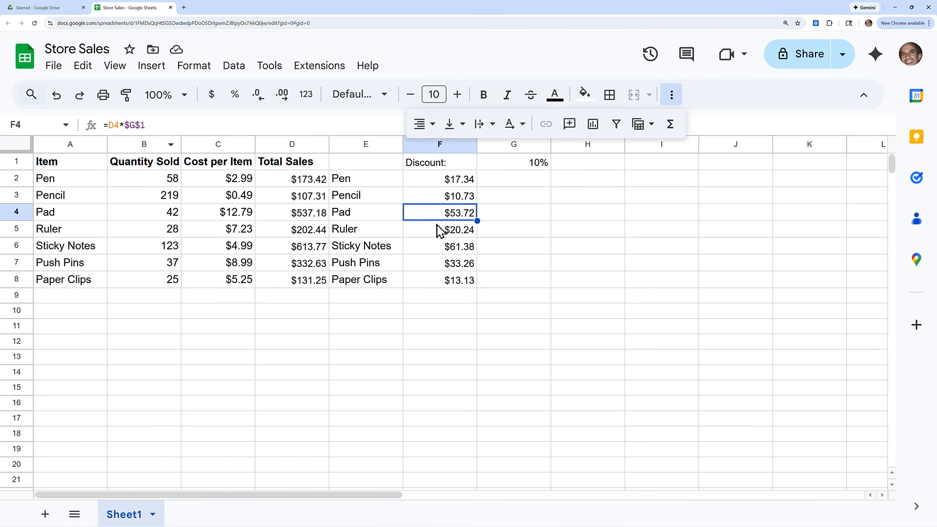
{"action": "left_click", "coordinate": [448, 231]}
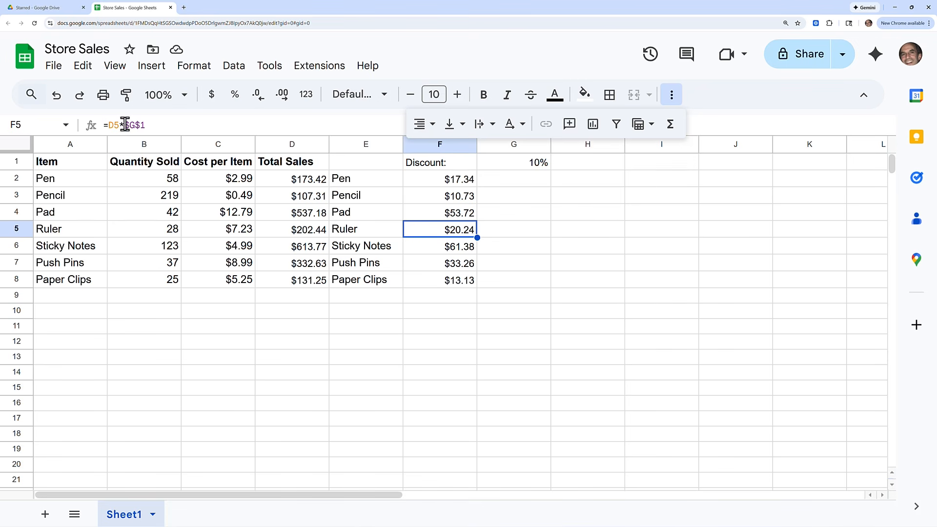
{"action": "left_click", "coordinate": [456, 248]}
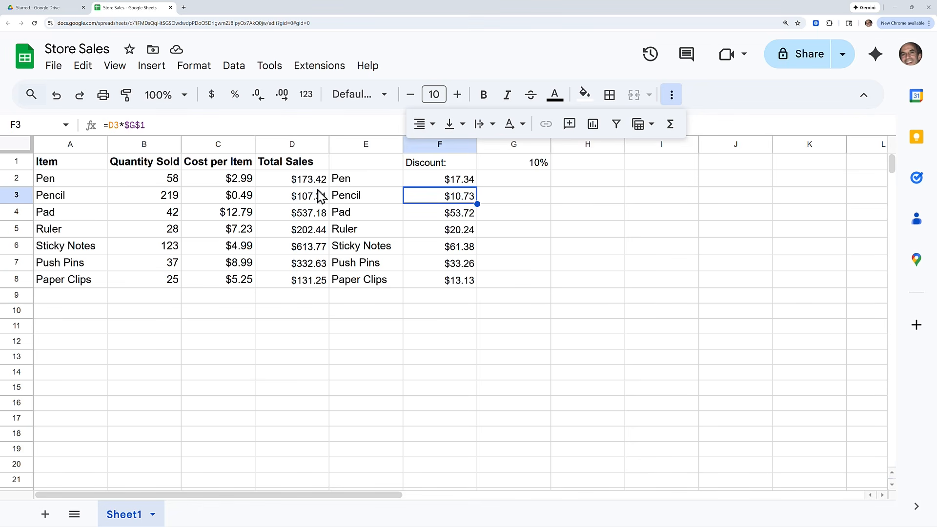
Step: Try the suggested formula =SUM(D2:D8) in D9 below the Total Sales column, and clear the cell again
{"action": "left_click", "coordinate": [320, 299]}
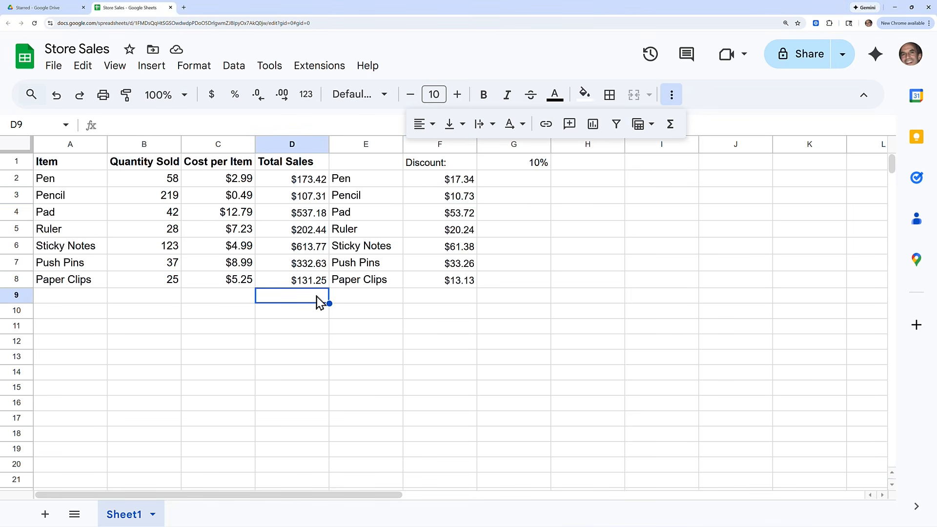
{"action": "type", "text": "="}
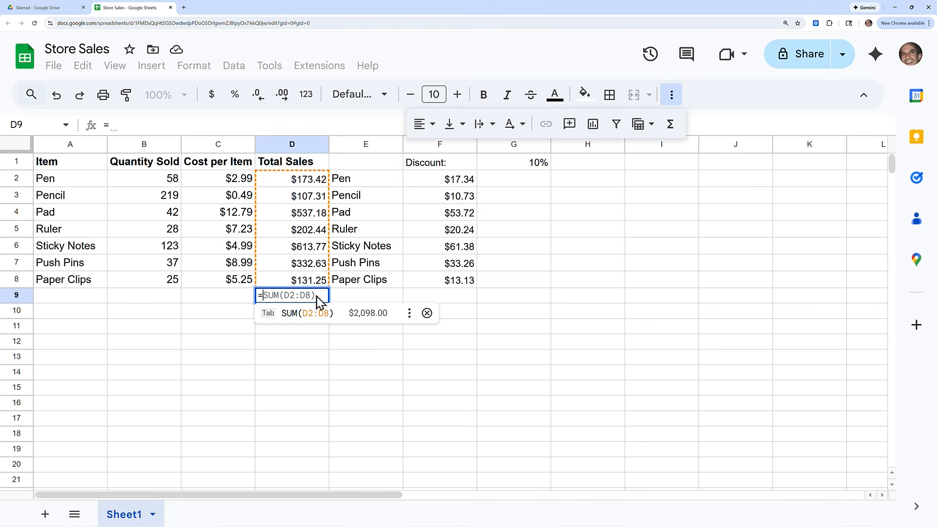
{"action": "key", "text": "Tab"}
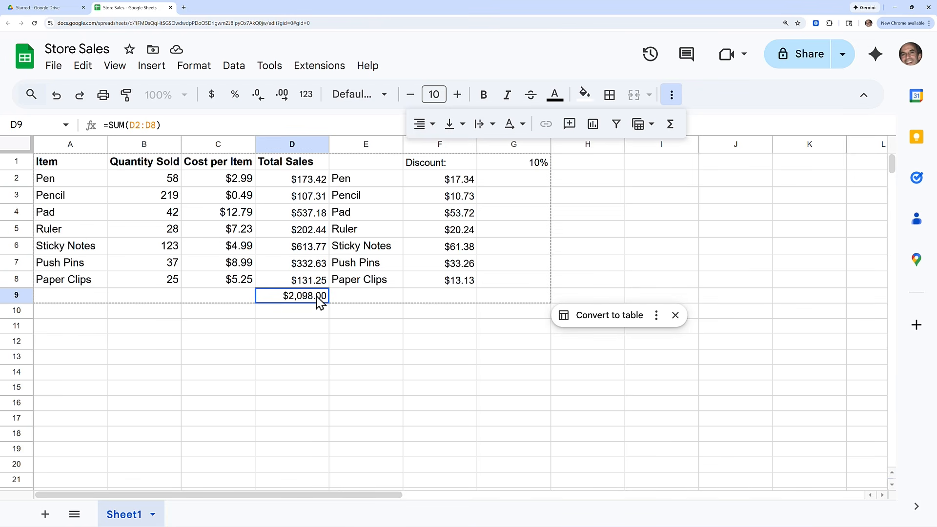
{"action": "key", "text": "Delete"}
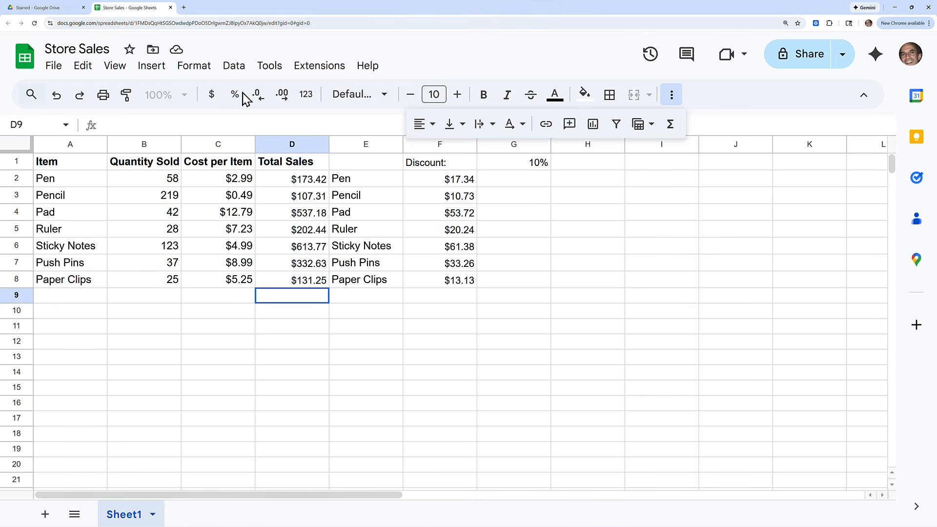
Step: Browse the function categories and insert the SUM function in D9 to total the range D2:D8
{"action": "left_click", "coordinate": [671, 125]}
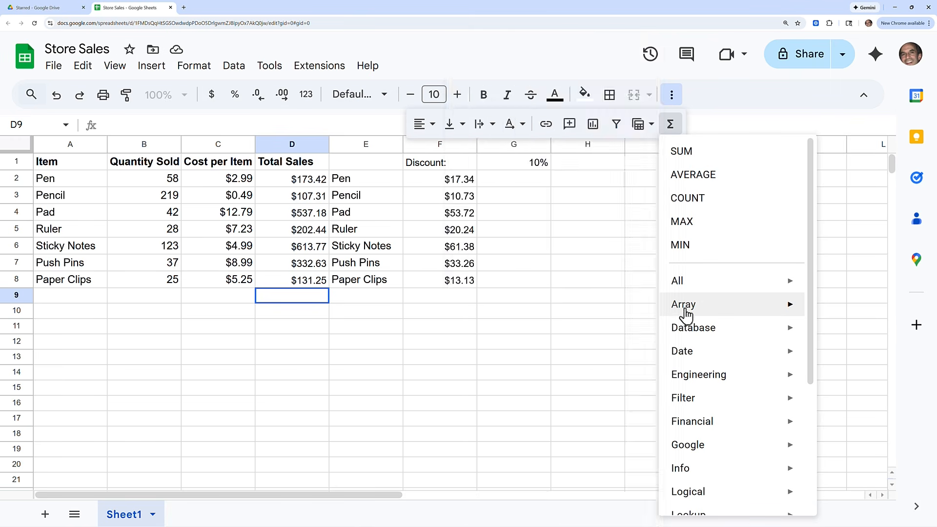
{"action": "mouse_move", "coordinate": [687, 336]}
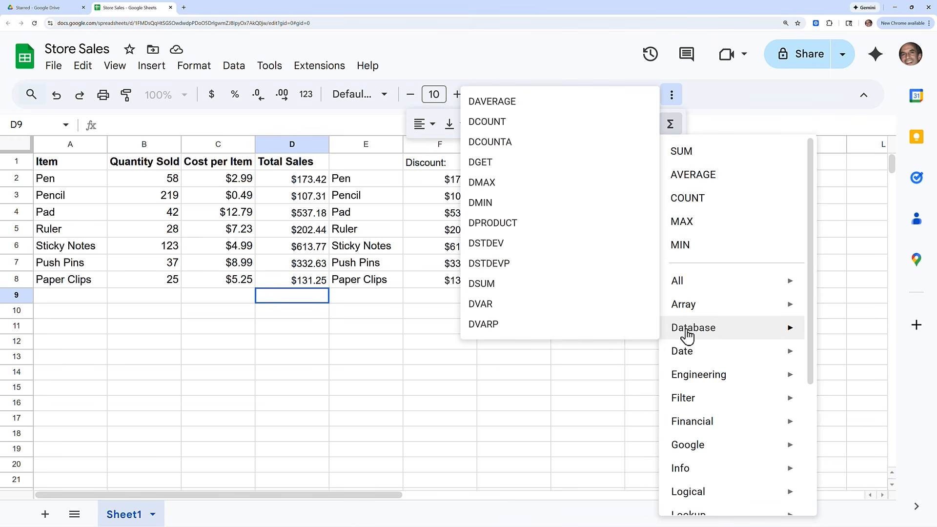
{"action": "mouse_move", "coordinate": [681, 361]}
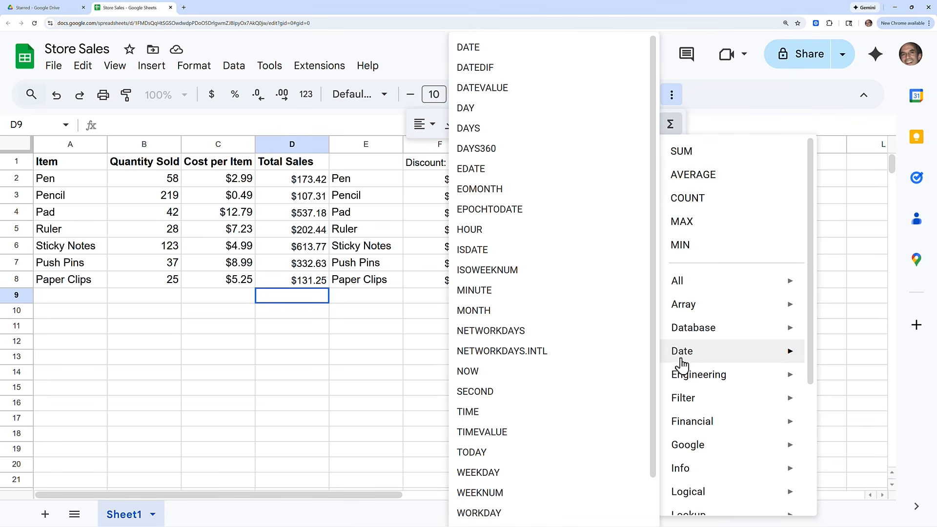
{"action": "mouse_move", "coordinate": [708, 398]}
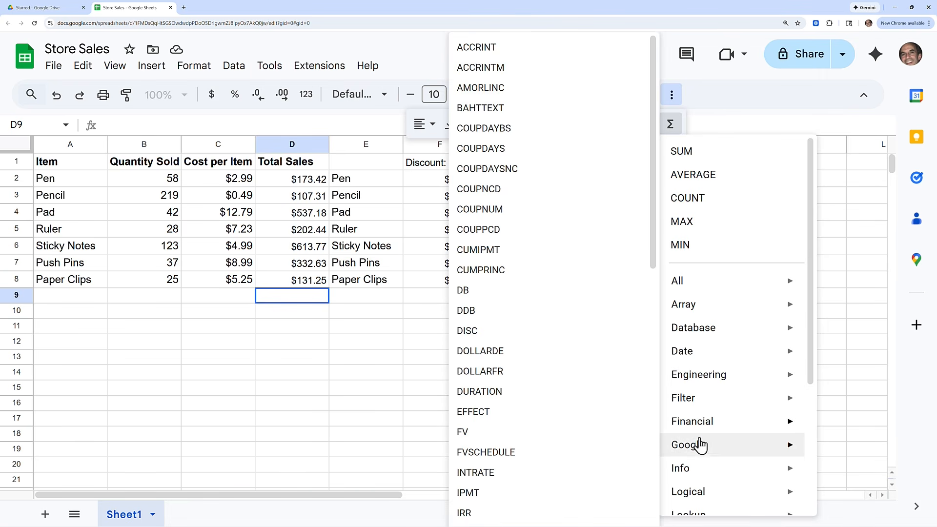
{"action": "mouse_move", "coordinate": [709, 493]}
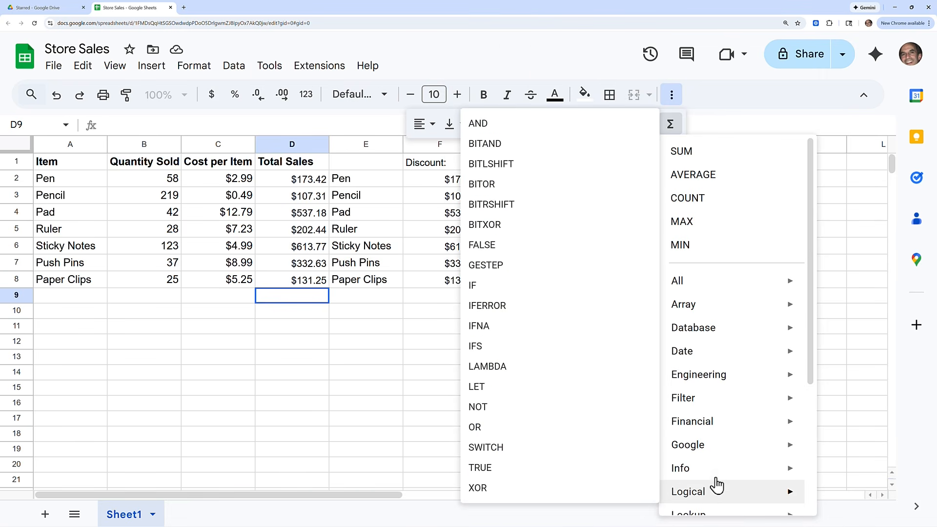
{"action": "mouse_move", "coordinate": [724, 438]}
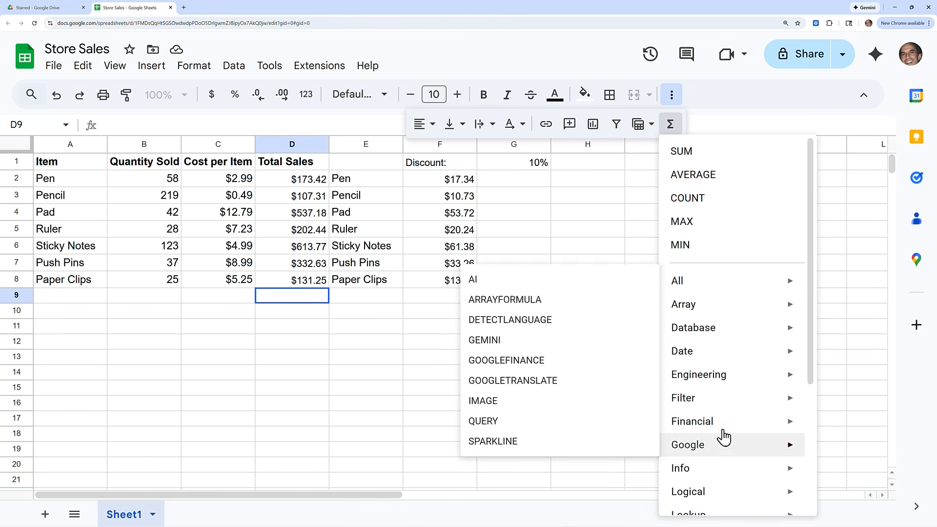
{"action": "left_click", "coordinate": [683, 155]}
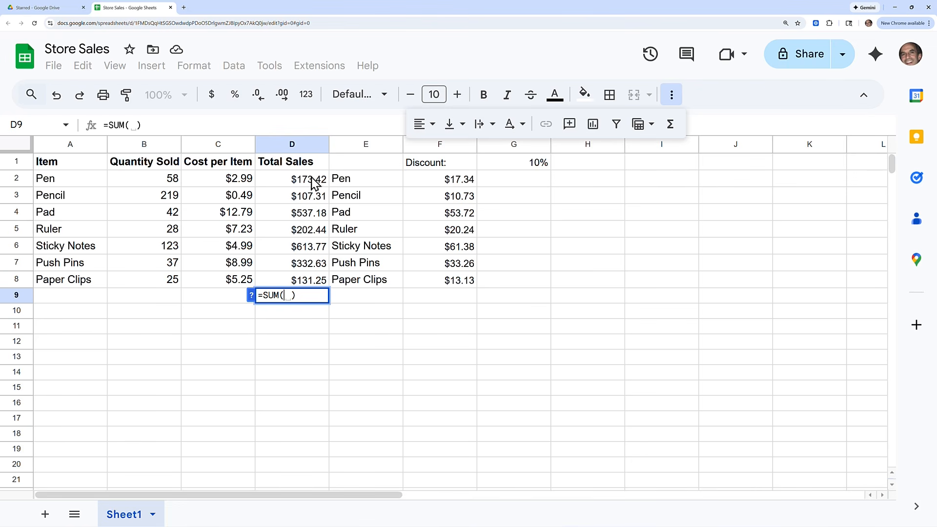
{"action": "left_click_drag", "start_coordinate": [318, 185], "coordinate": [322, 285]}
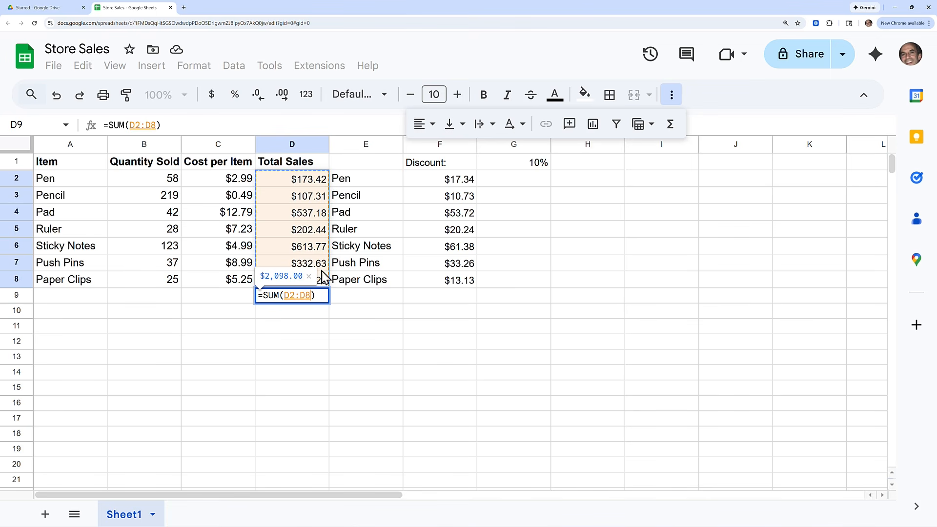
{"action": "key", "text": "Return"}
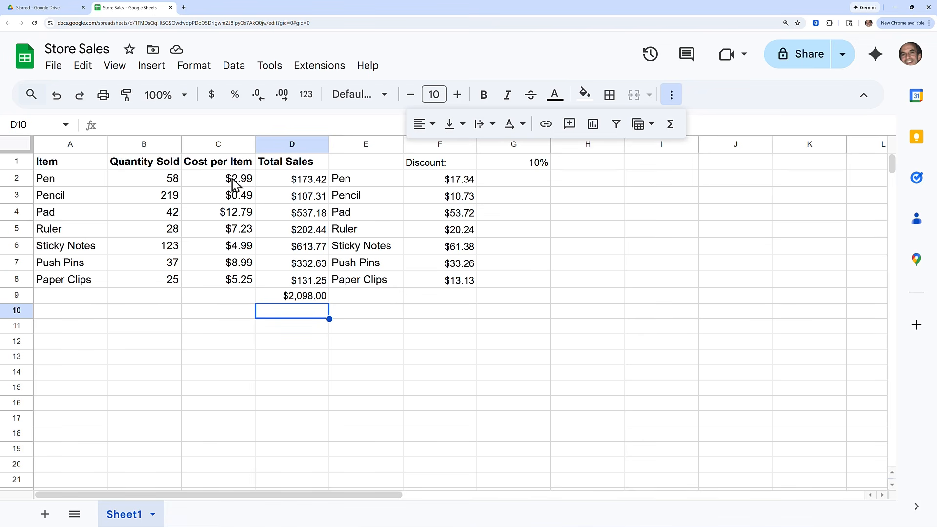
Step: Insert the AVERAGE function in C9 to average the Cost per Item range C2:C8
{"action": "left_click", "coordinate": [243, 296]}
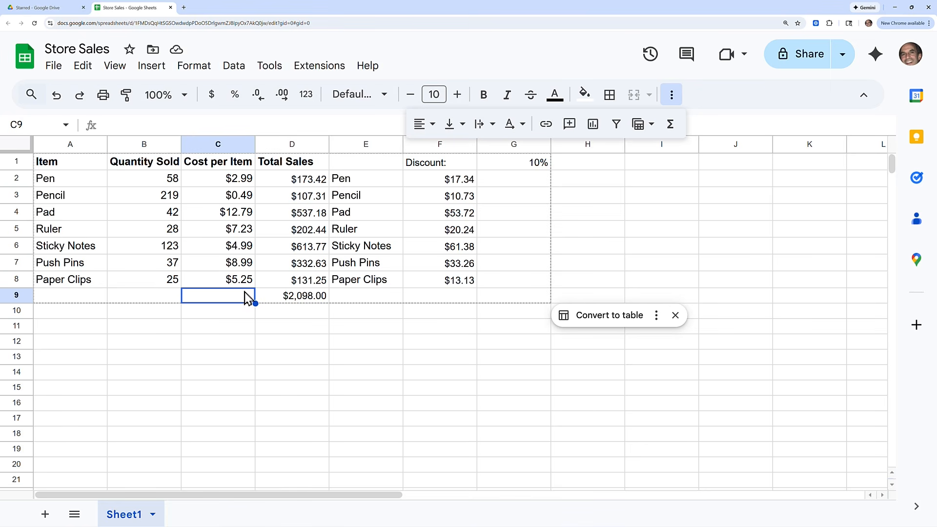
{"action": "type", "text": "="}
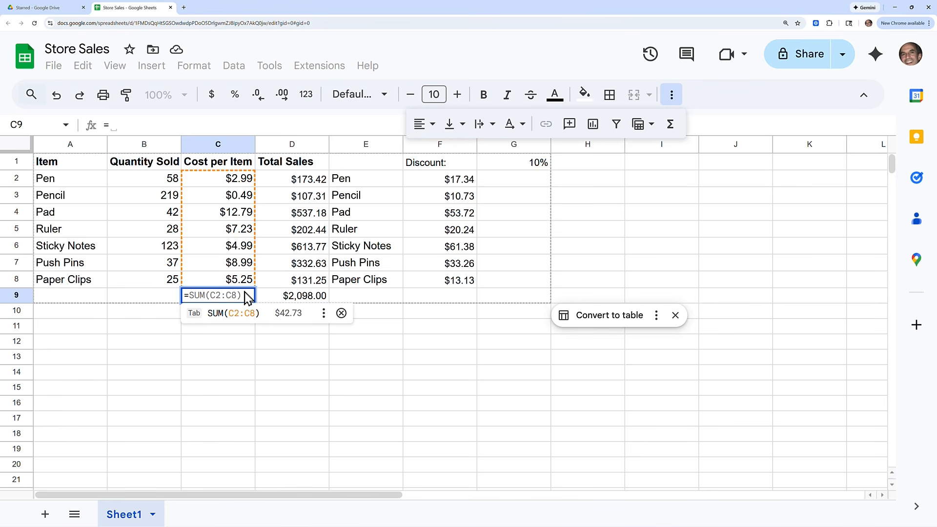
{"action": "left_click", "coordinate": [667, 128]}
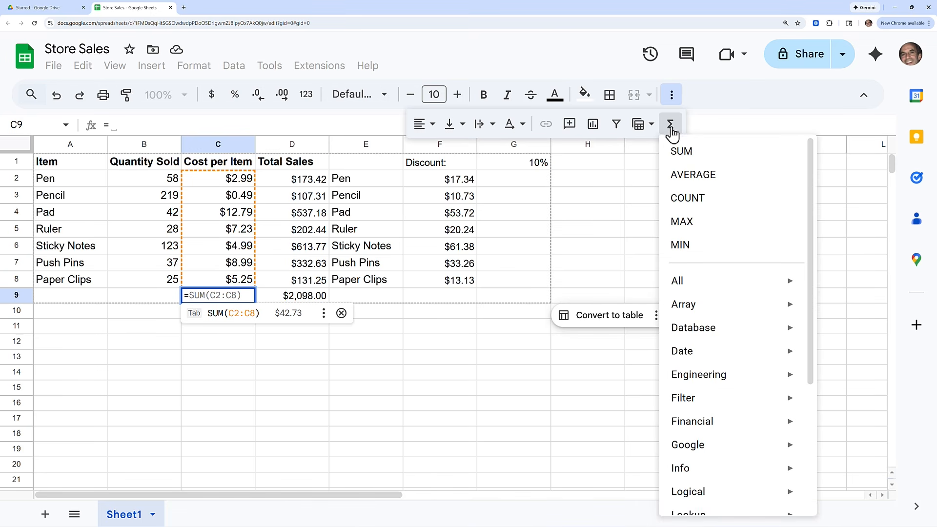
{"action": "left_click", "coordinate": [693, 178]}
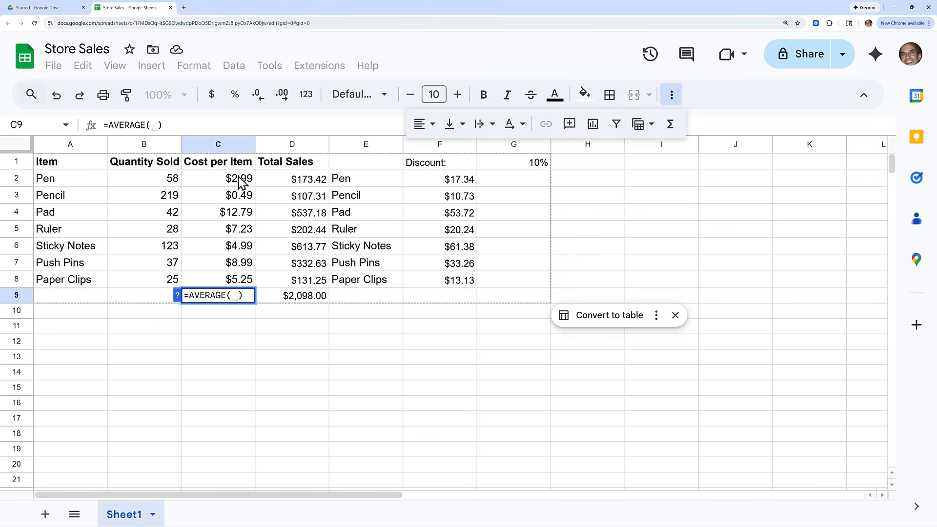
{"action": "left_click_drag", "start_coordinate": [239, 181], "coordinate": [244, 277]}
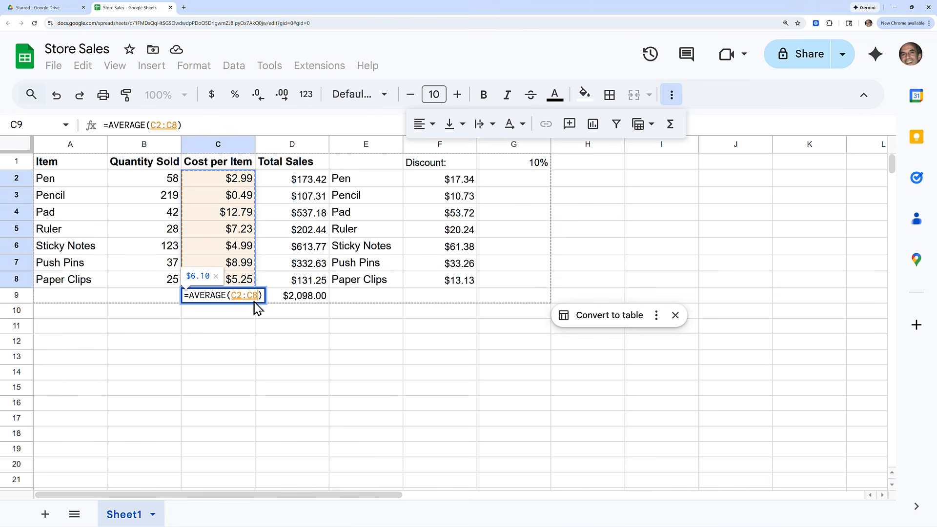
{"action": "key", "text": "Return"}
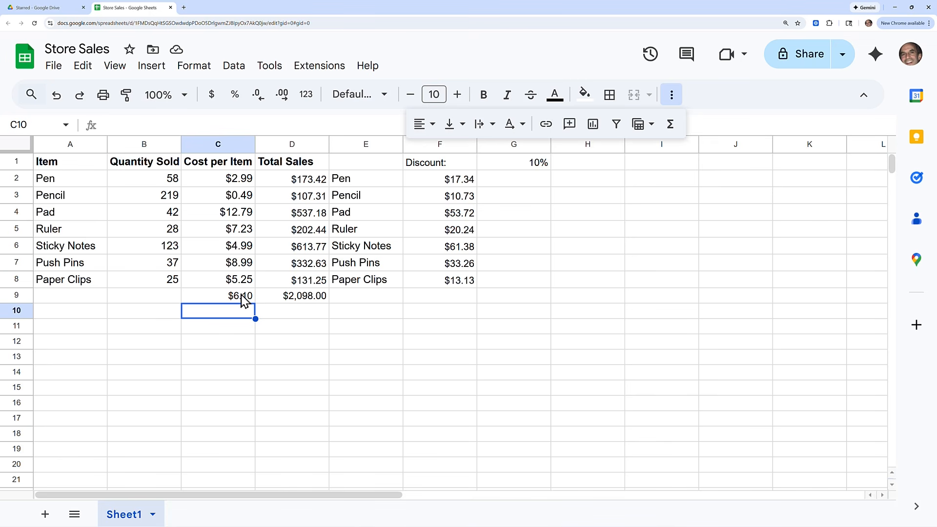
Step: Check the formulas in C9 and D9 below the Cost per Item and Total Sales columns
{"action": "left_click", "coordinate": [243, 298]}
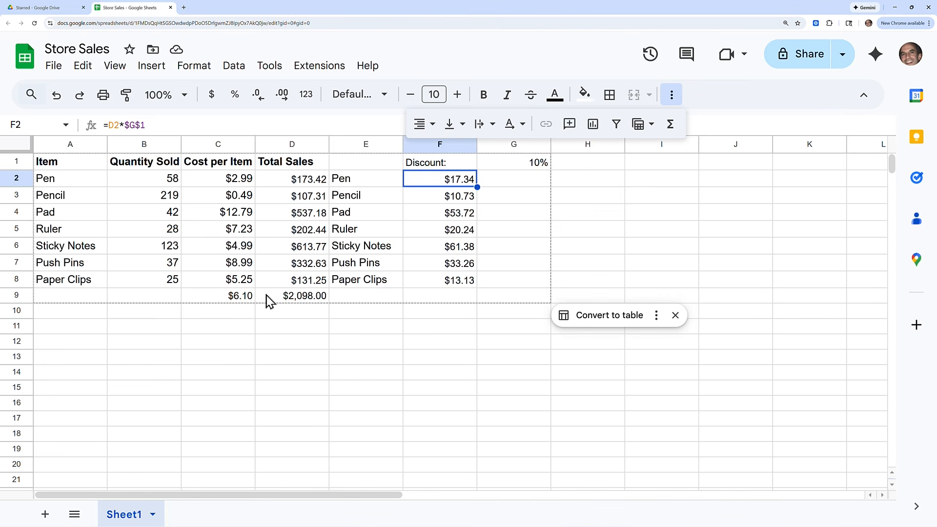
{"action": "left_click", "coordinate": [315, 301]}
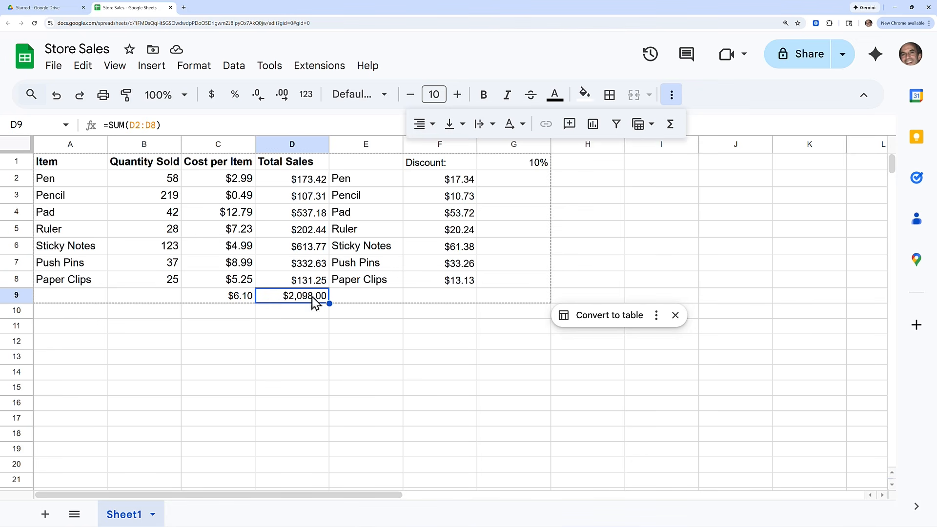
{"action": "left_click", "coordinate": [247, 300]}
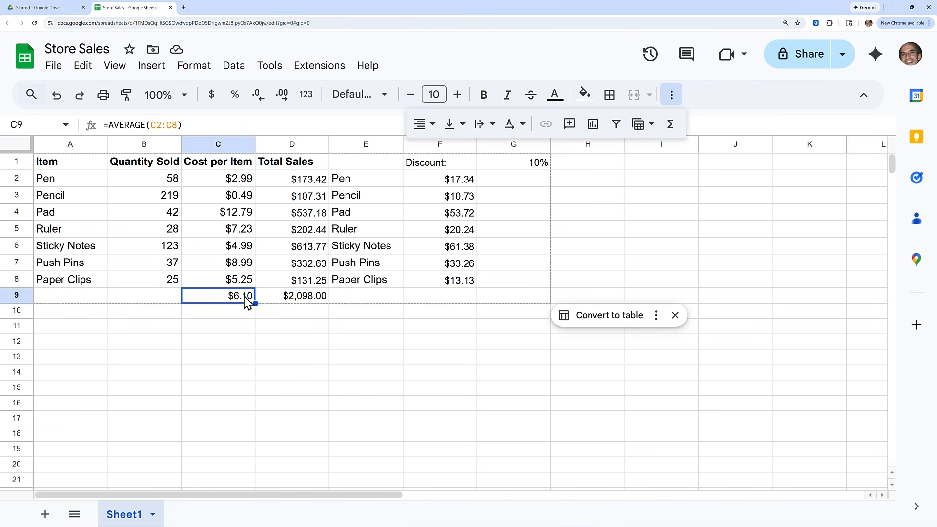
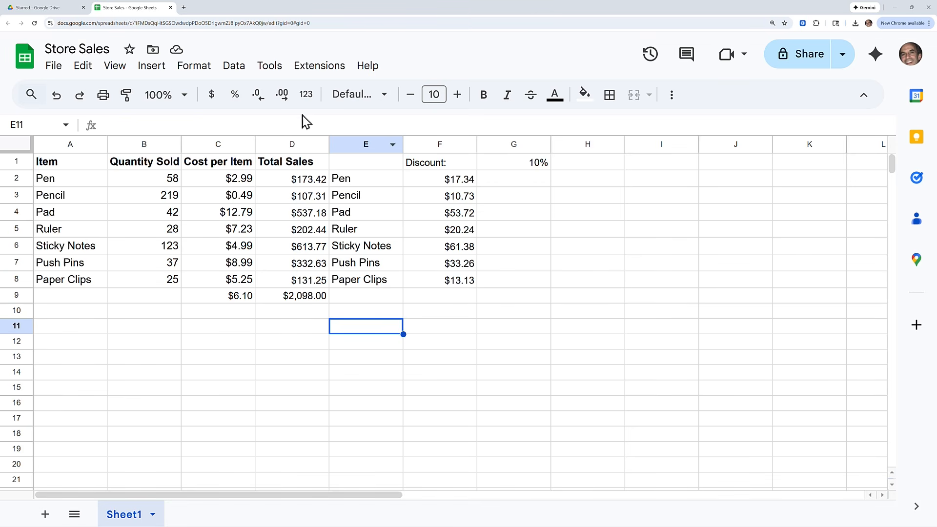
{"action": "left_click", "coordinate": [199, 68]}
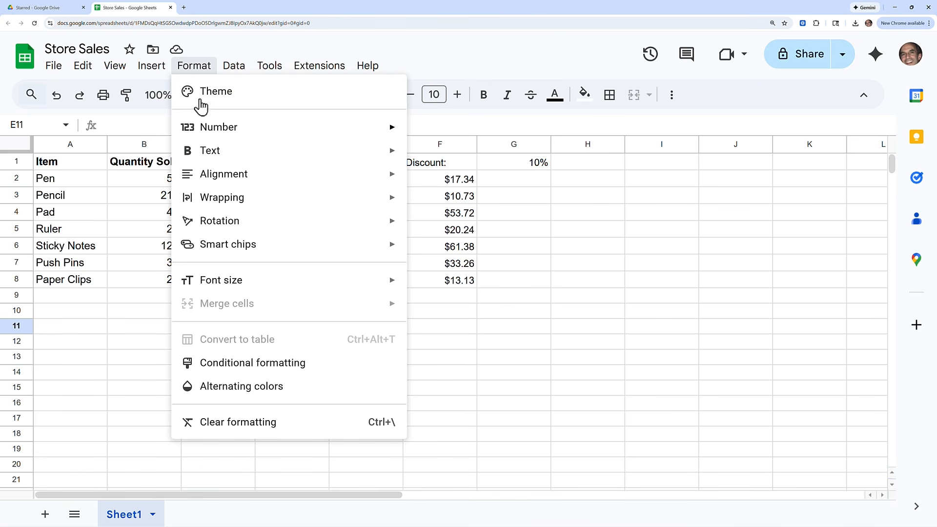
{"action": "left_click", "coordinate": [194, 68]}
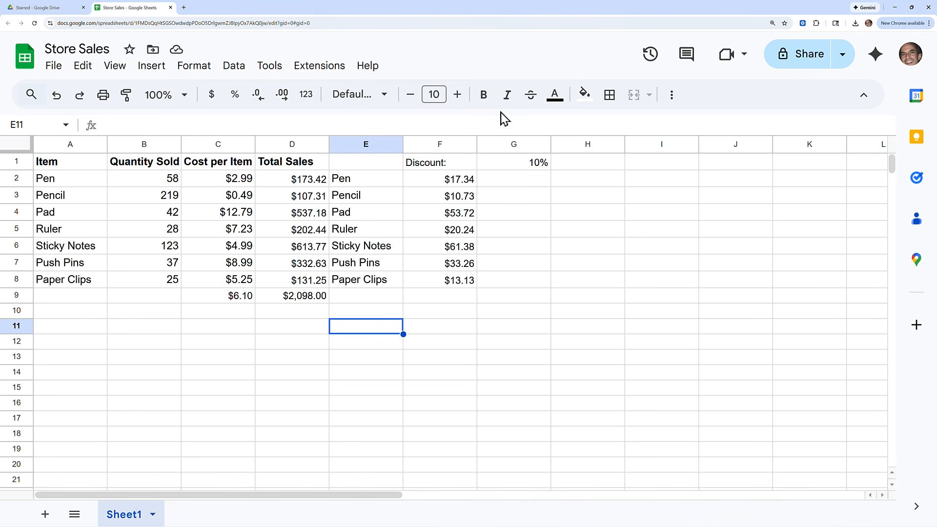
{"action": "left_click", "coordinate": [672, 100]}
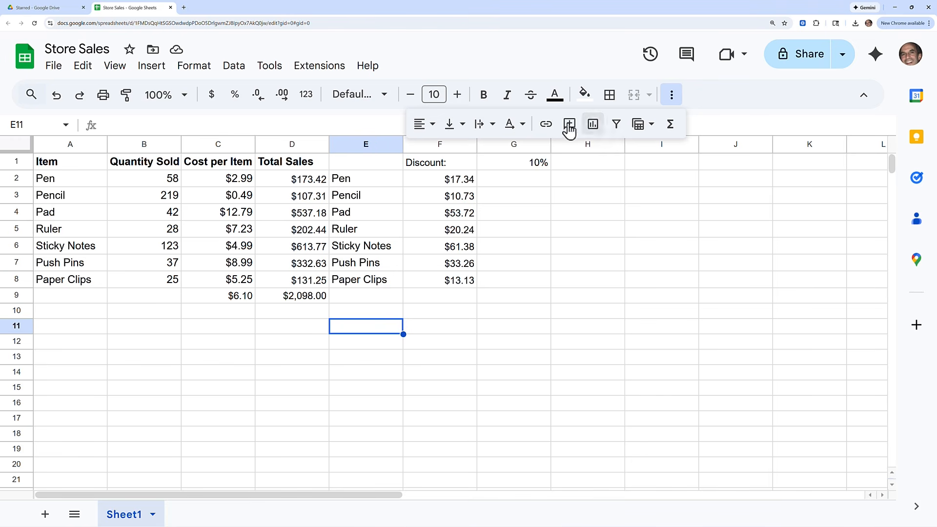
Step: Increase the font size of the table headings in A1:D1 to 14
{"action": "left_click", "coordinate": [76, 166]}
{"action": "left_click_drag", "start_coordinate": [76, 168], "coordinate": [278, 163]}
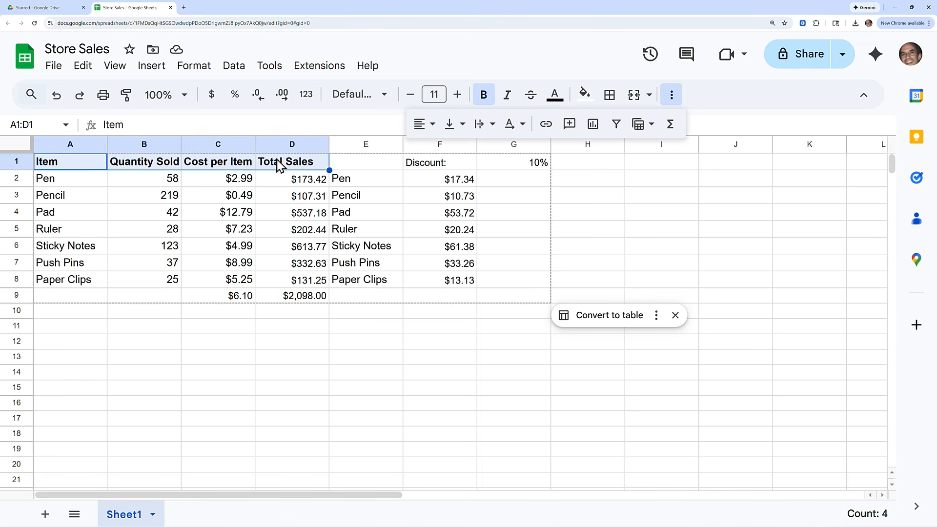
{"action": "left_click", "coordinate": [457, 95]}
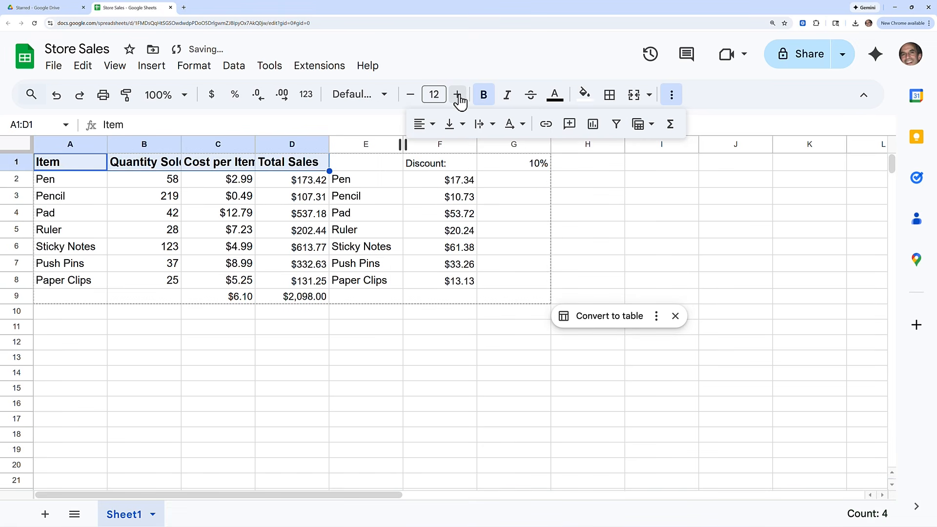
{"action": "left_click", "coordinate": [457, 95]}
{"action": "left_click", "coordinate": [458, 95]}
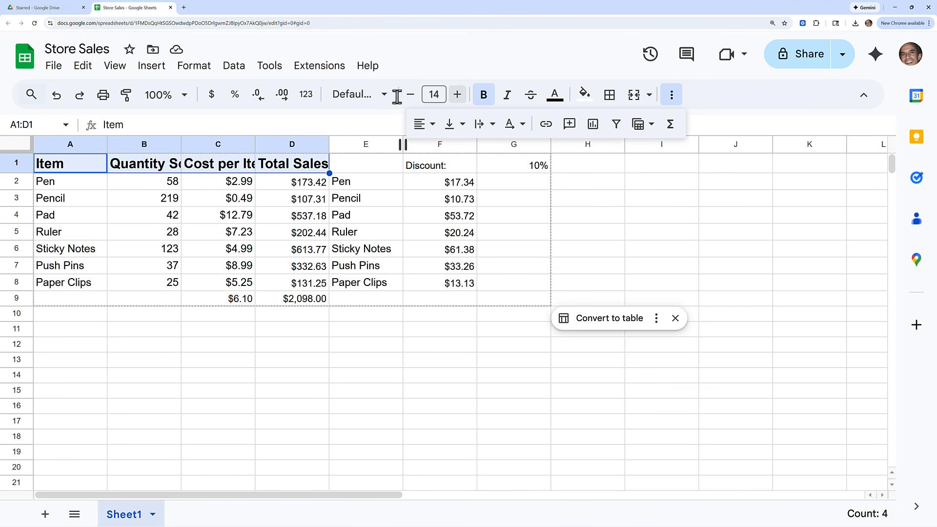
Step: Set the item names in A2:A8 to font size 12 and color their text blue
{"action": "left_click", "coordinate": [89, 188]}
{"action": "left_click_drag", "start_coordinate": [89, 188], "coordinate": [100, 286]}
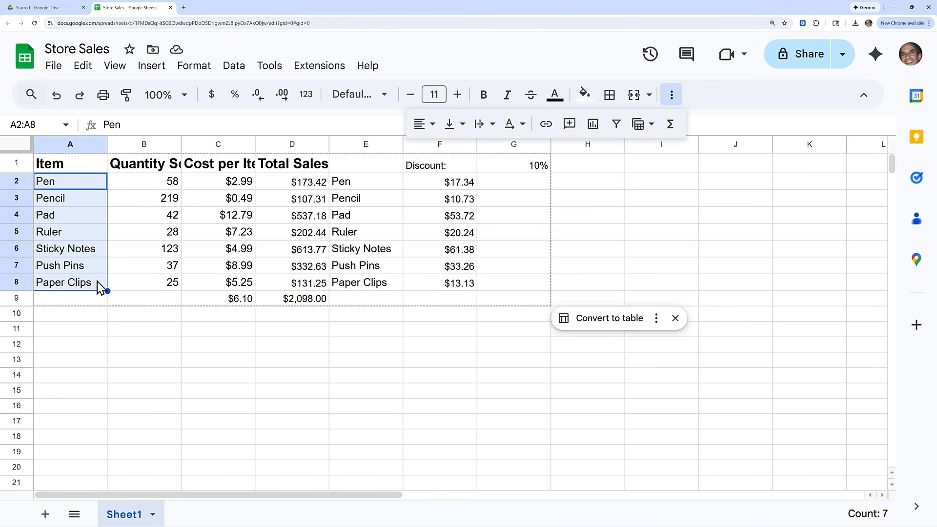
{"action": "left_click", "coordinate": [458, 95]}
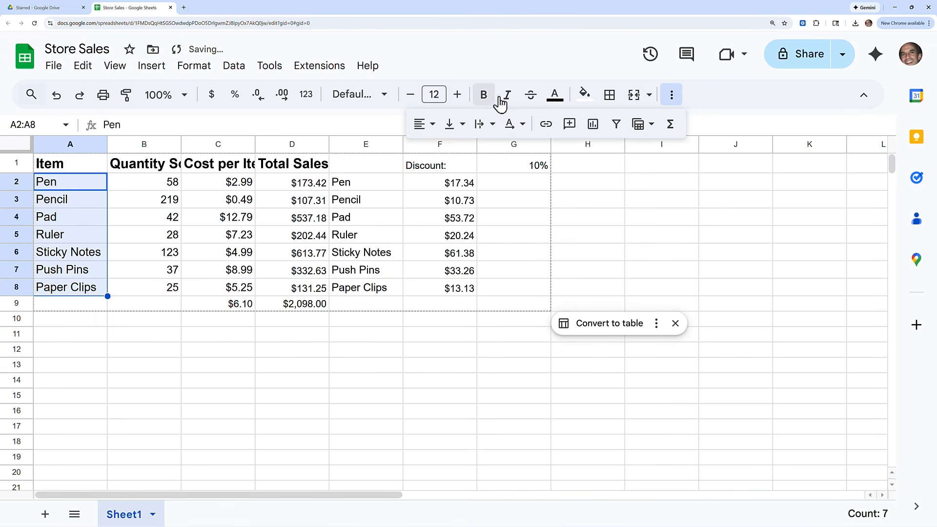
{"action": "left_click", "coordinate": [556, 99]}
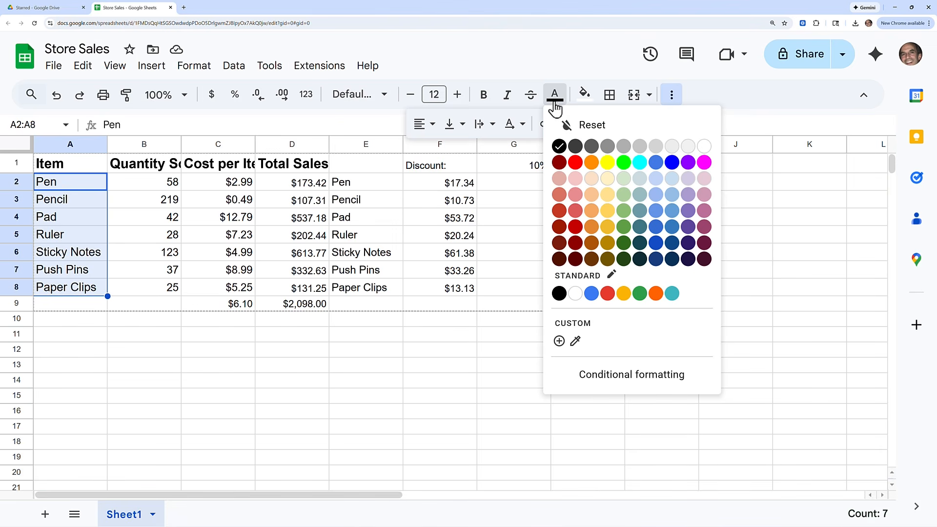
{"action": "left_click", "coordinate": [672, 169]}
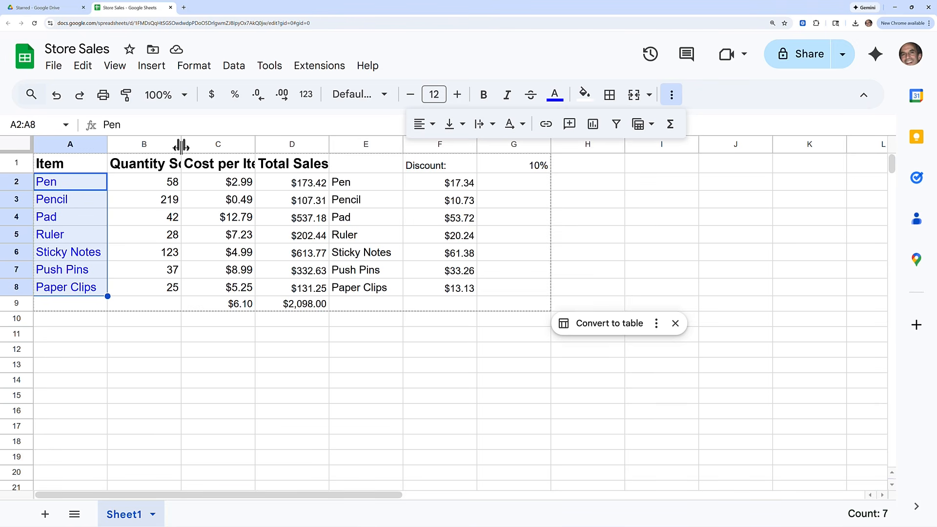
Step: Widen columns B and C so the Quantity Sold and Cost per Item headings fit
{"action": "left_click_drag", "start_coordinate": [181, 145], "coordinate": [200, 145]}
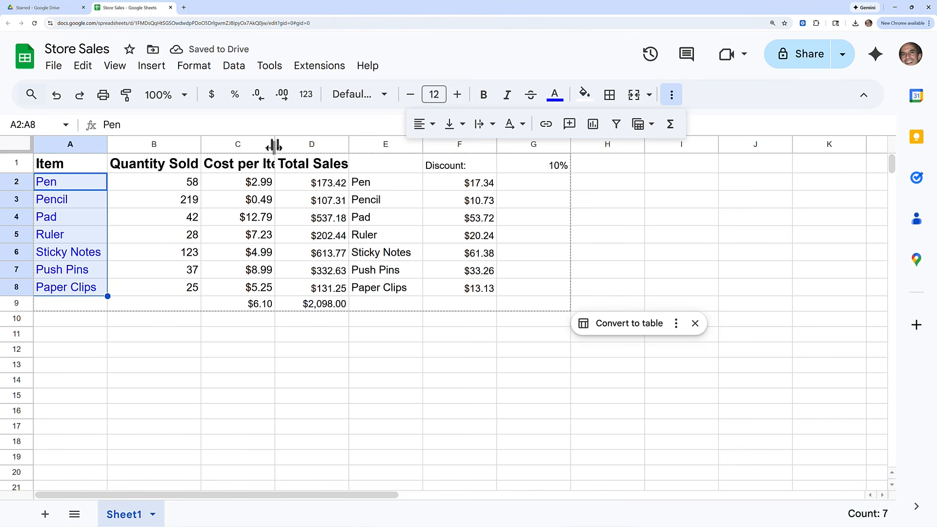
{"action": "left_click_drag", "start_coordinate": [274, 146], "coordinate": [293, 145]}
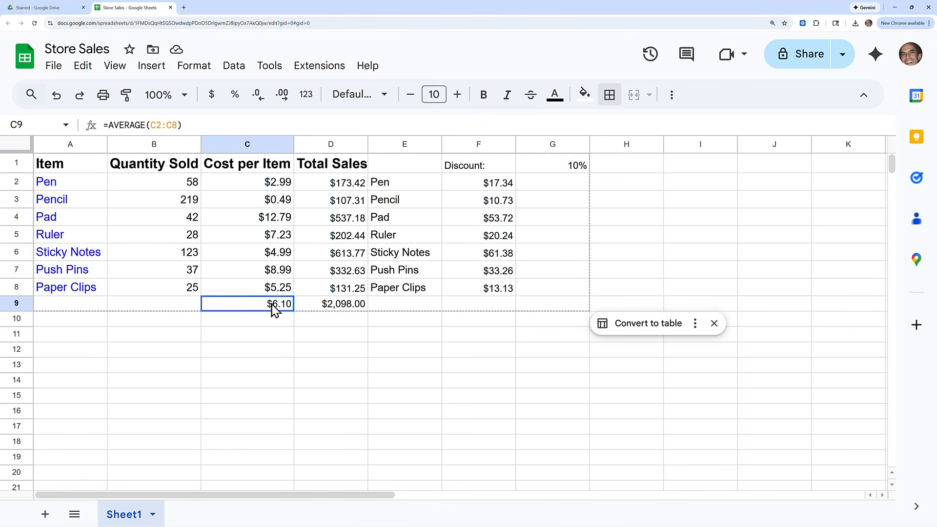
Step: Add a top border to C9:D9 above the average and total, using the double-line style
{"action": "left_click_drag", "start_coordinate": [276, 308], "coordinate": [316, 309]}
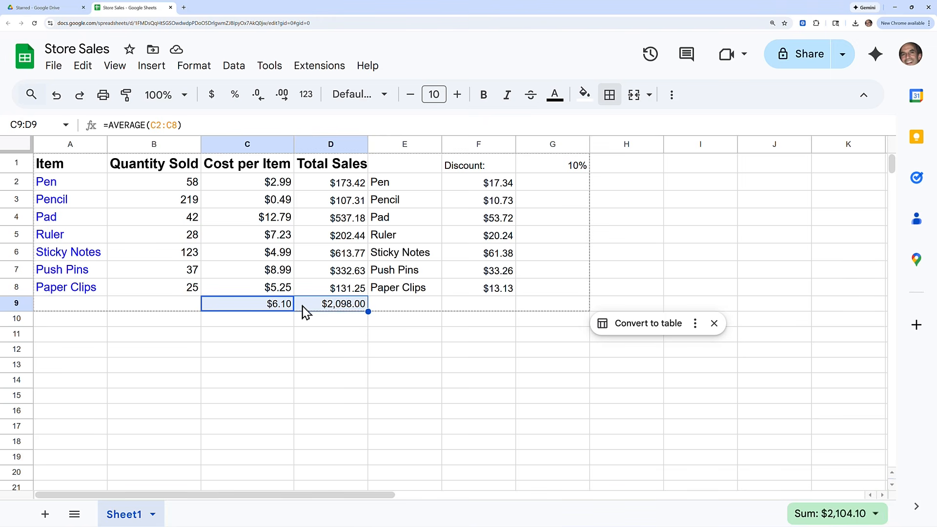
{"action": "left_click", "coordinate": [609, 95]}
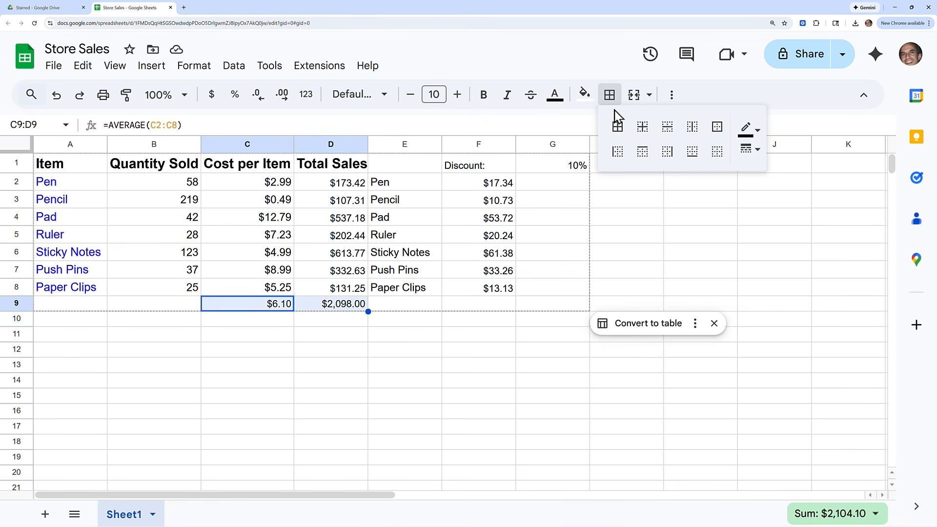
{"action": "left_click", "coordinate": [644, 156]}
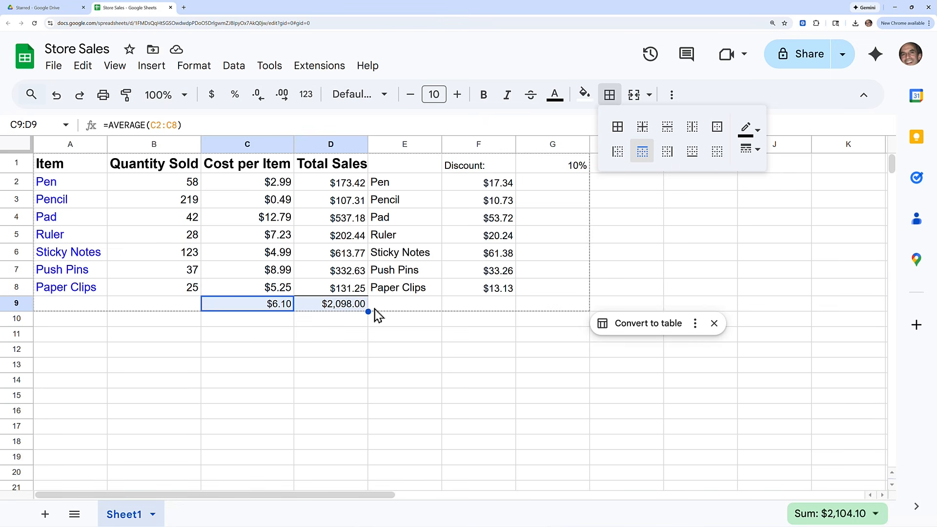
{"action": "left_click", "coordinate": [749, 151]}
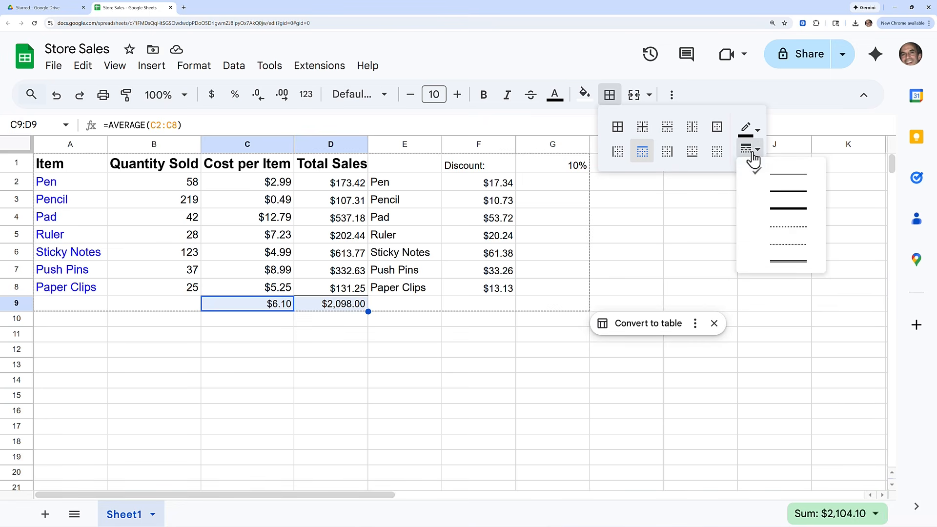
{"action": "left_click", "coordinate": [788, 262]}
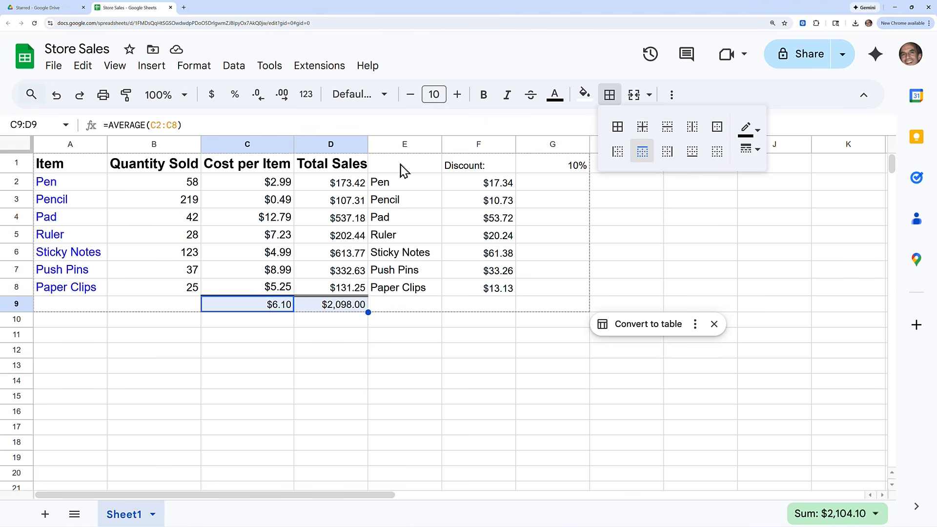
Step: Narrow columns E, F and G of the discount section to fit their contents
{"action": "left_click_drag", "start_coordinate": [403, 170], "coordinate": [536, 291]}
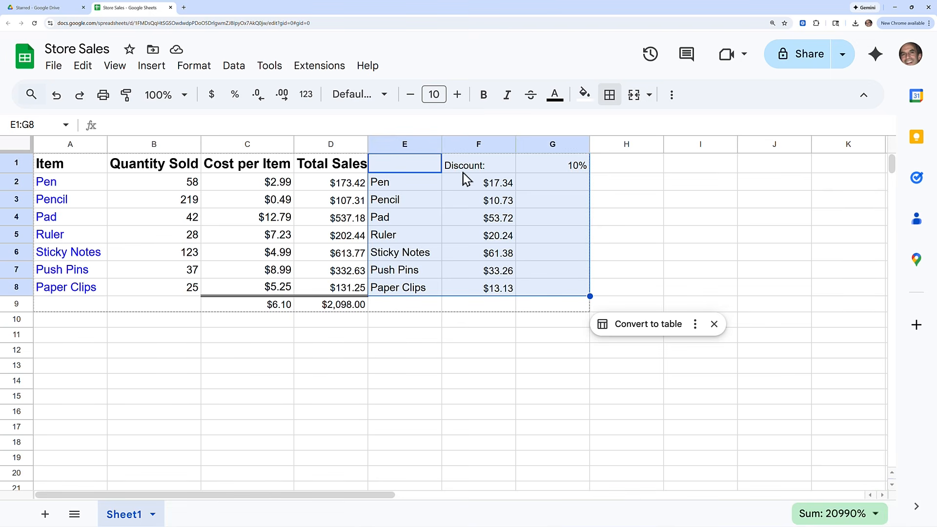
{"action": "left_click", "coordinate": [487, 185]}
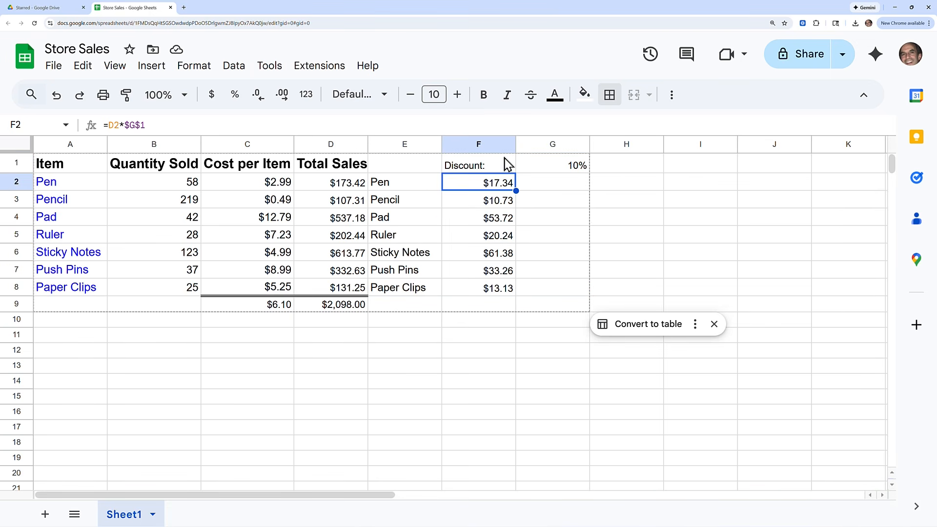
{"action": "left_click_drag", "start_coordinate": [515, 145], "coordinate": [496, 145]}
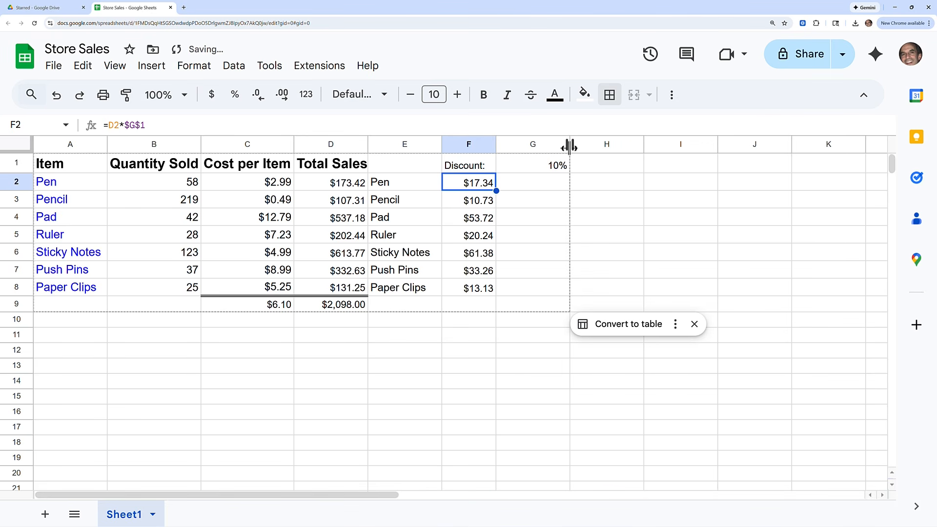
{"action": "left_click_drag", "start_coordinate": [569, 145], "coordinate": [523, 145]}
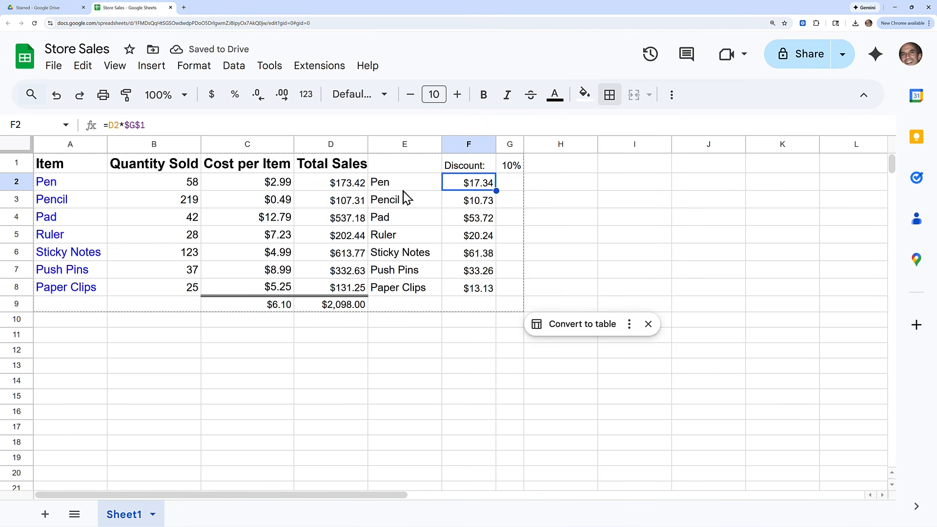
{"action": "left_click_drag", "start_coordinate": [440, 144], "coordinate": [485, 144]}
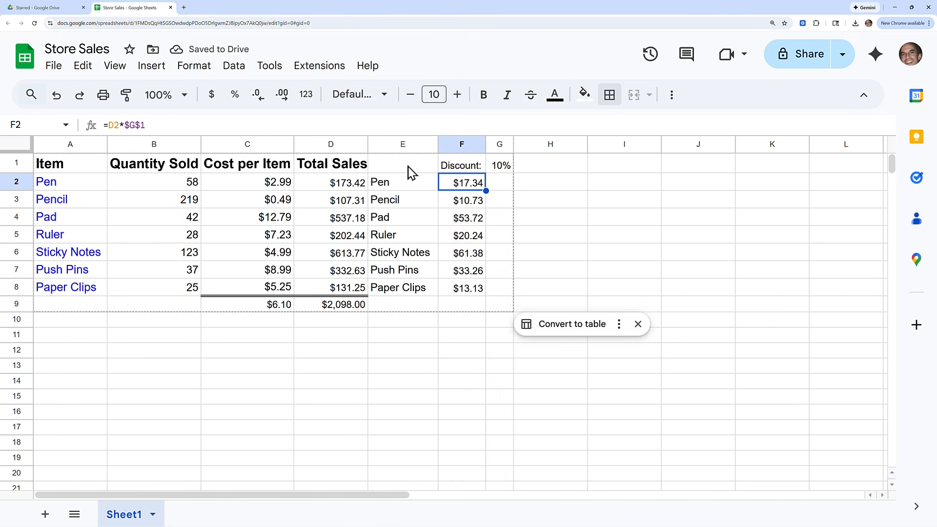
Step: Fill the discount section E1:G8 with a light gray background
{"action": "left_click_drag", "start_coordinate": [412, 167], "coordinate": [489, 293]}
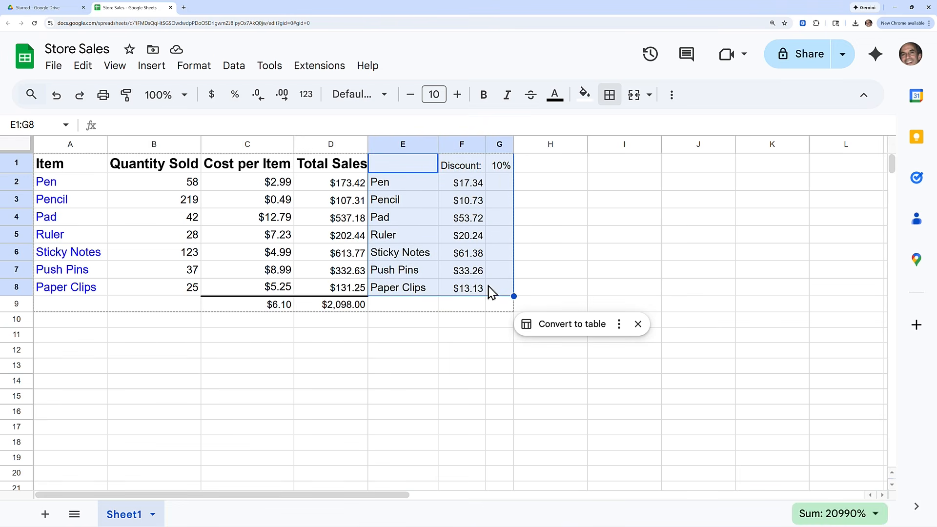
{"action": "left_click", "coordinate": [584, 96]}
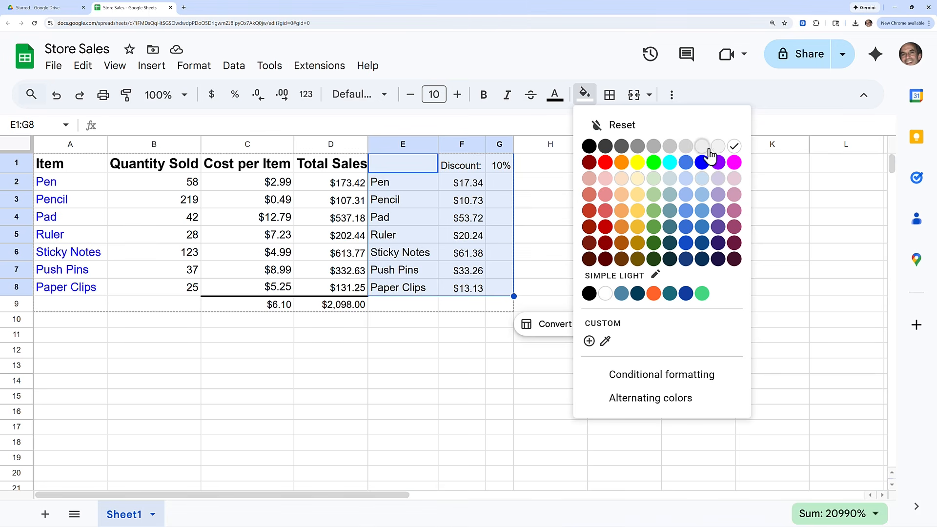
{"action": "left_click", "coordinate": [686, 147]}
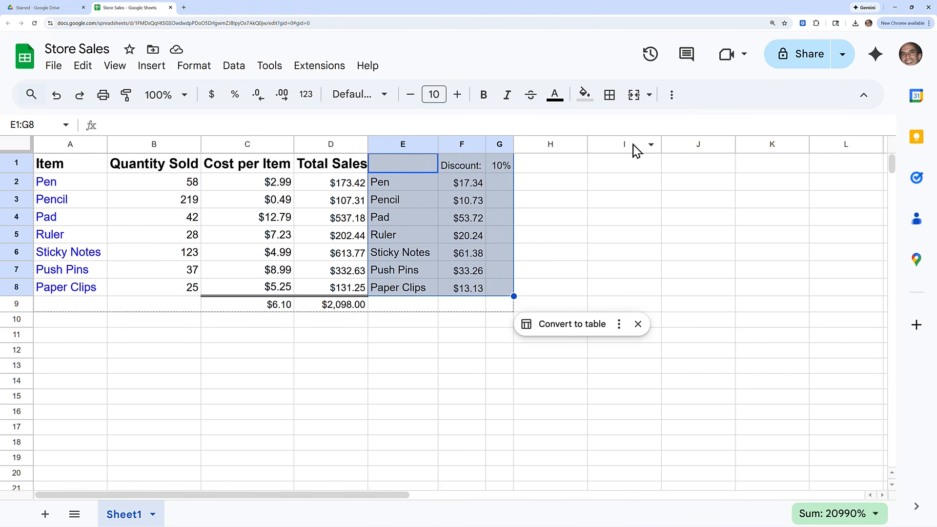
Step: Set the font size of the discount section E1:G8 to 9 and narrow columns E, F and G to fit
{"action": "left_click", "coordinate": [410, 96]}
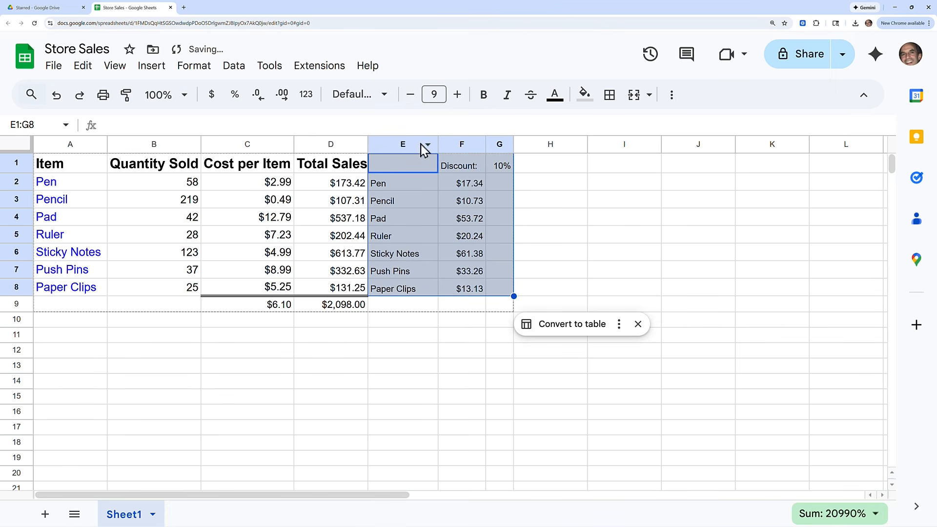
{"action": "left_click_drag", "start_coordinate": [439, 145], "coordinate": [493, 145]}
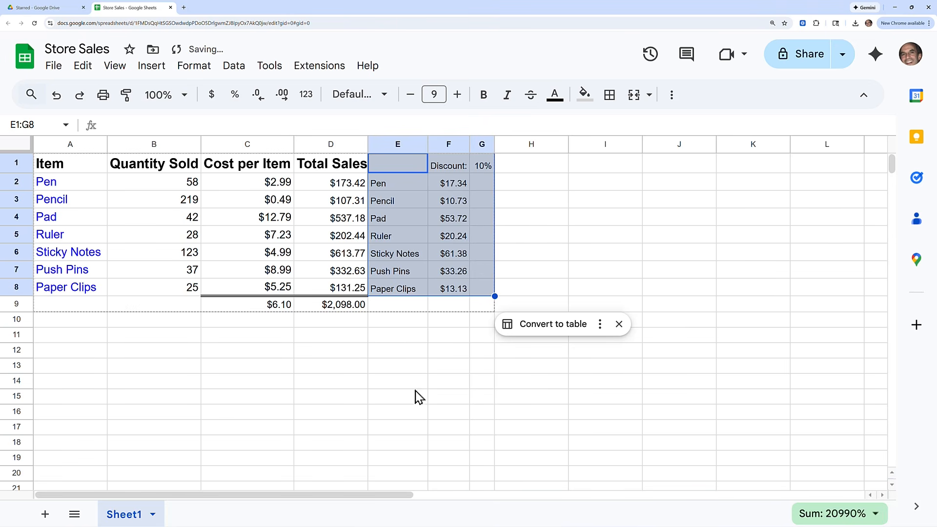
{"action": "left_click", "coordinate": [412, 364]}
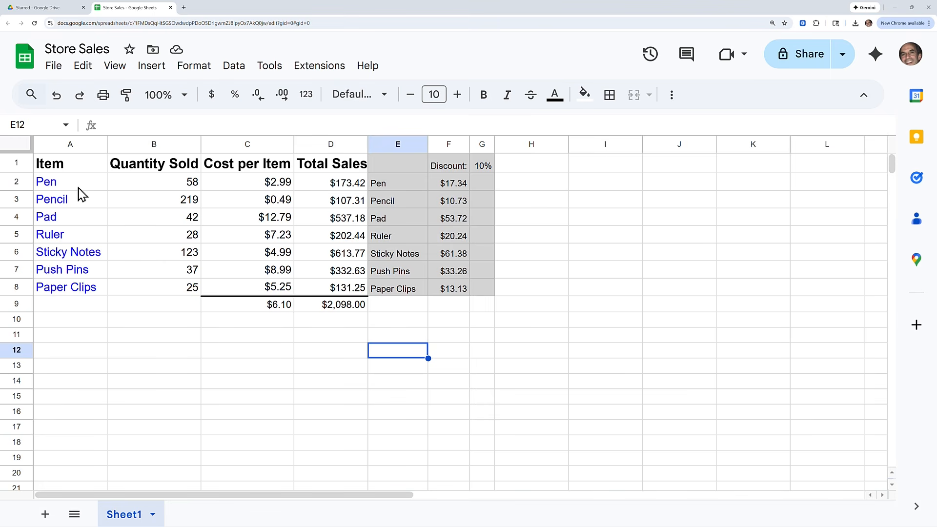
Step: Center the item names in A2:A8 and the quantities in B2:B8 horizontally
{"action": "left_click_drag", "start_coordinate": [78, 184], "coordinate": [85, 286]}
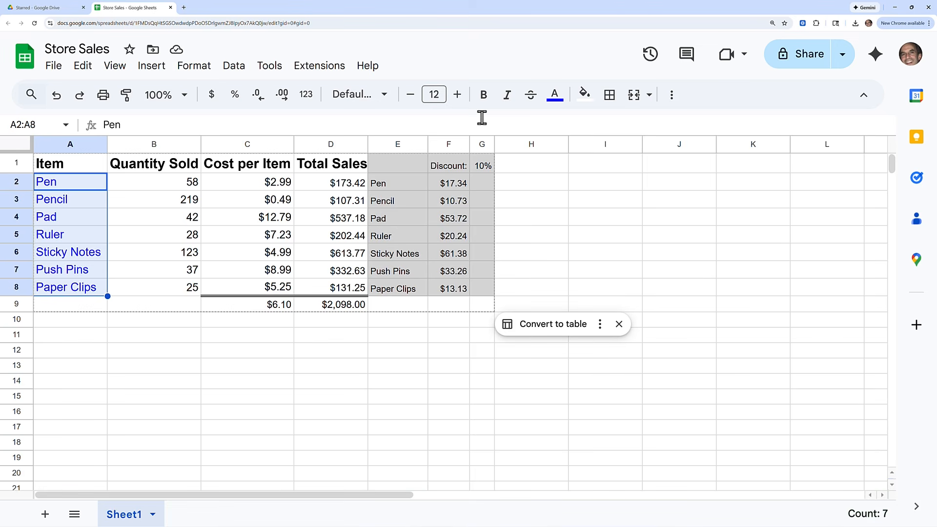
{"action": "left_click", "coordinate": [671, 98]}
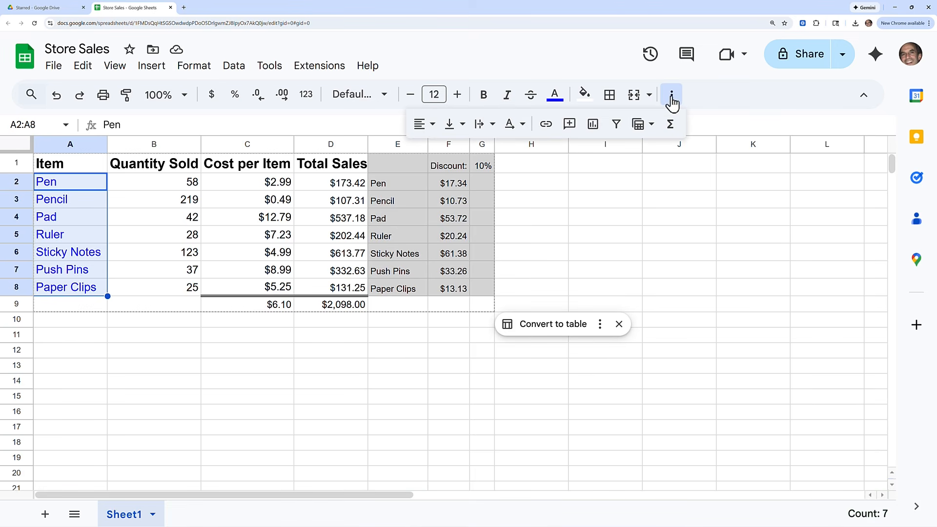
{"action": "left_click", "coordinate": [432, 125]}
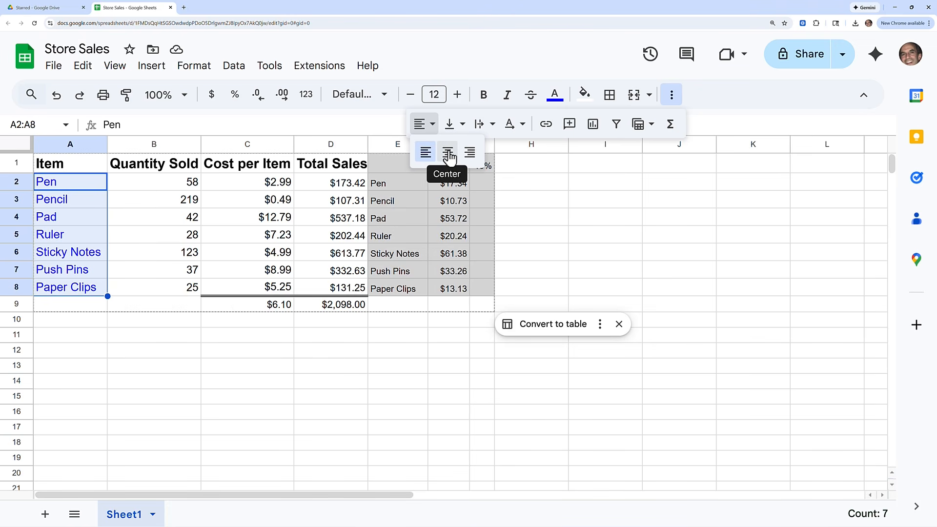
{"action": "left_click", "coordinate": [448, 153]}
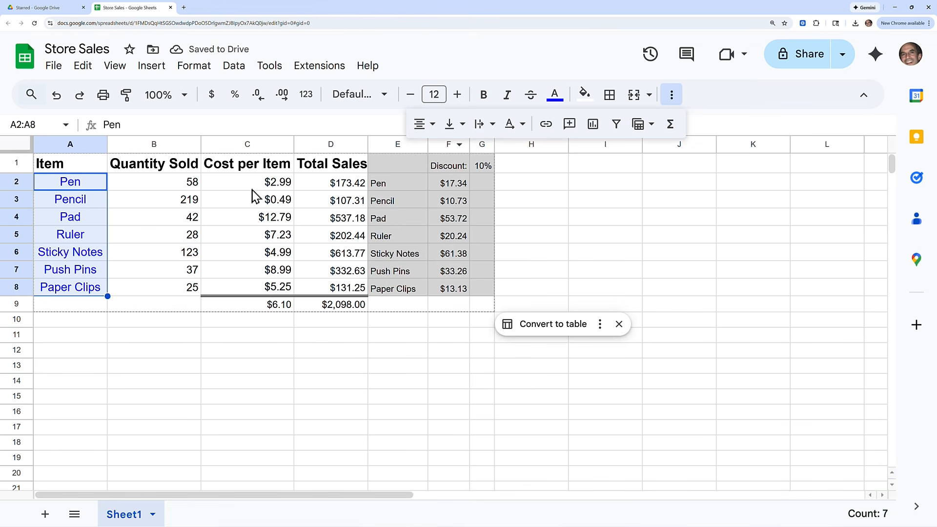
{"action": "left_click_drag", "start_coordinate": [191, 185], "coordinate": [189, 293]}
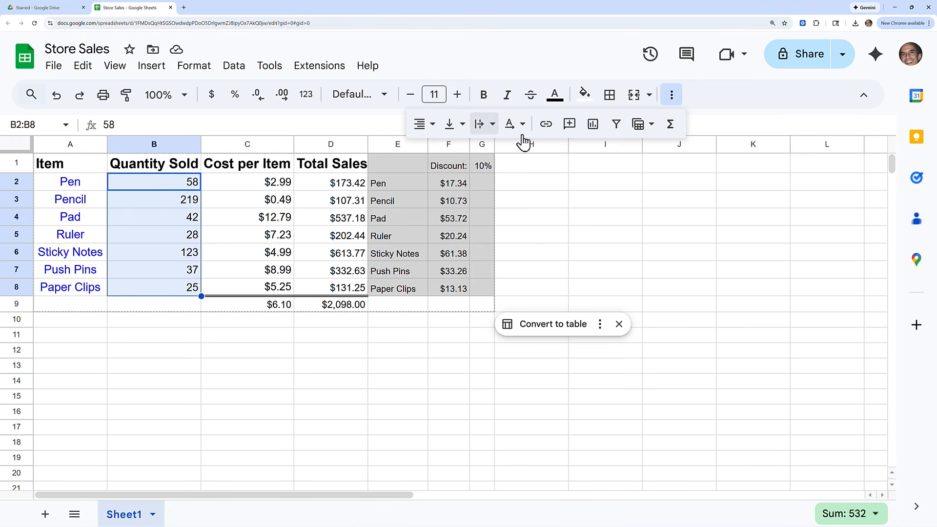
{"action": "left_click", "coordinate": [434, 125]}
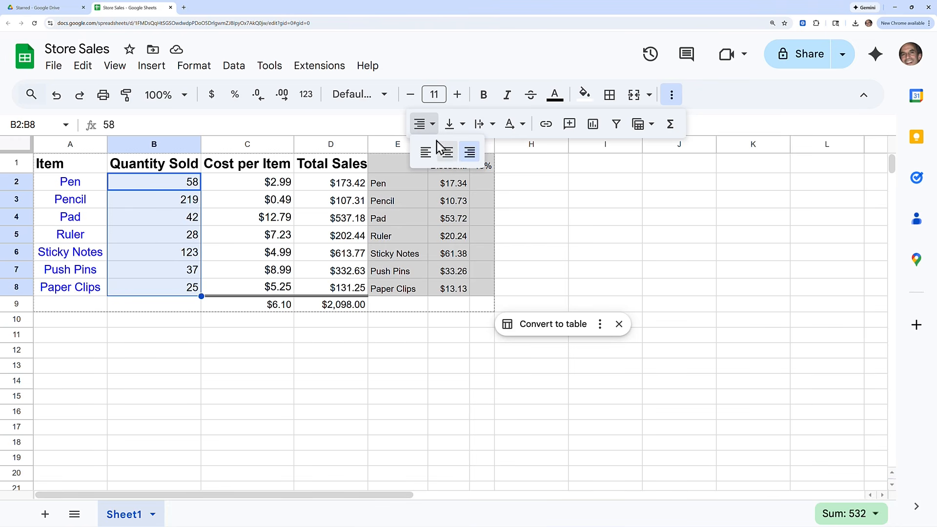
{"action": "left_click", "coordinate": [449, 154]}
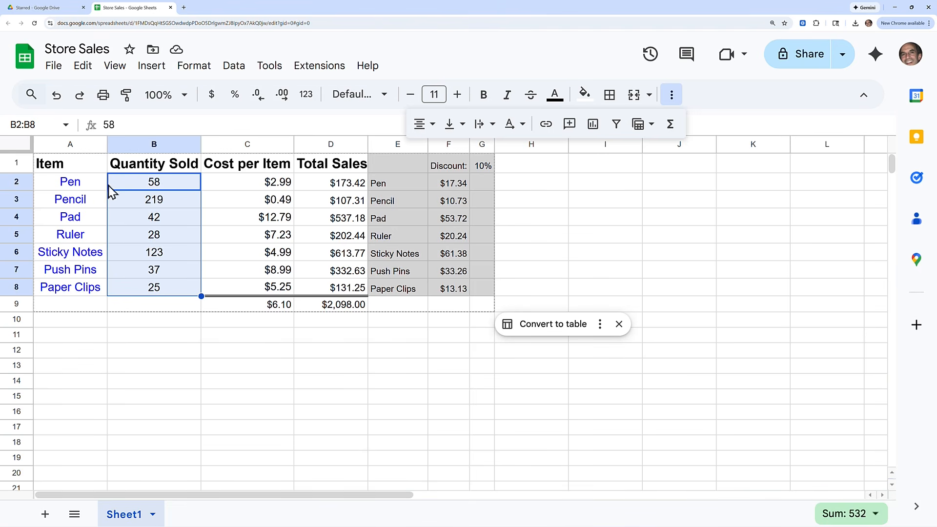
Step: Center the four column headings in A1:D1 horizontally
{"action": "left_click", "coordinate": [79, 168]}
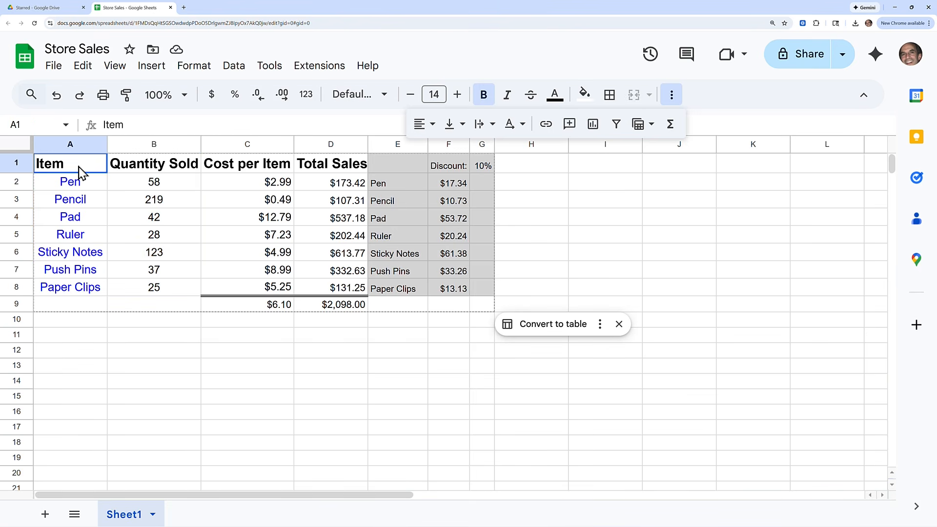
{"action": "left_click", "coordinate": [173, 167], "text": "shift"}
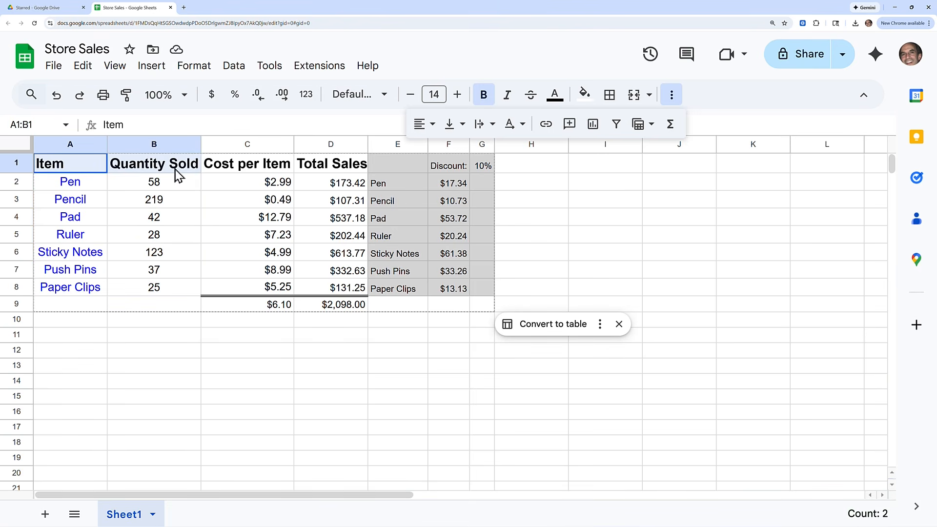
{"action": "left_click", "coordinate": [207, 174], "text": "shift"}
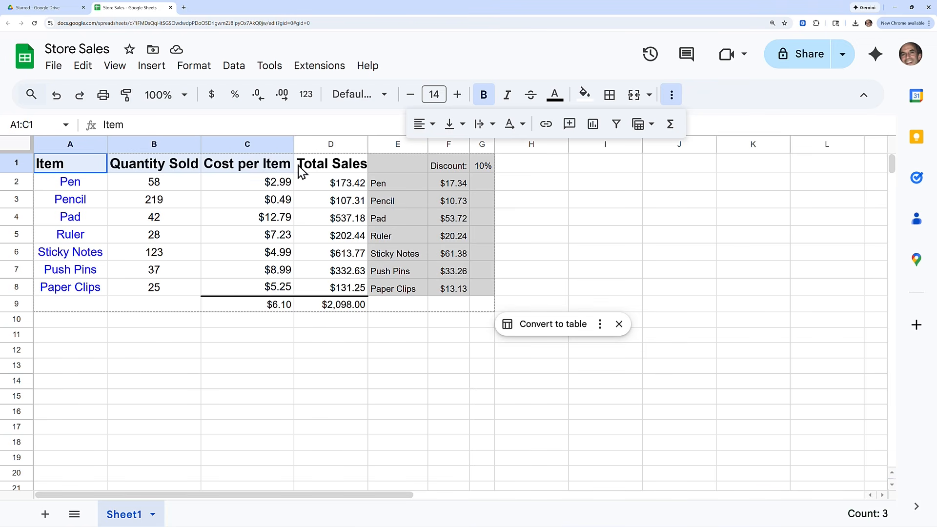
{"action": "left_click", "coordinate": [317, 170], "text": "shift"}
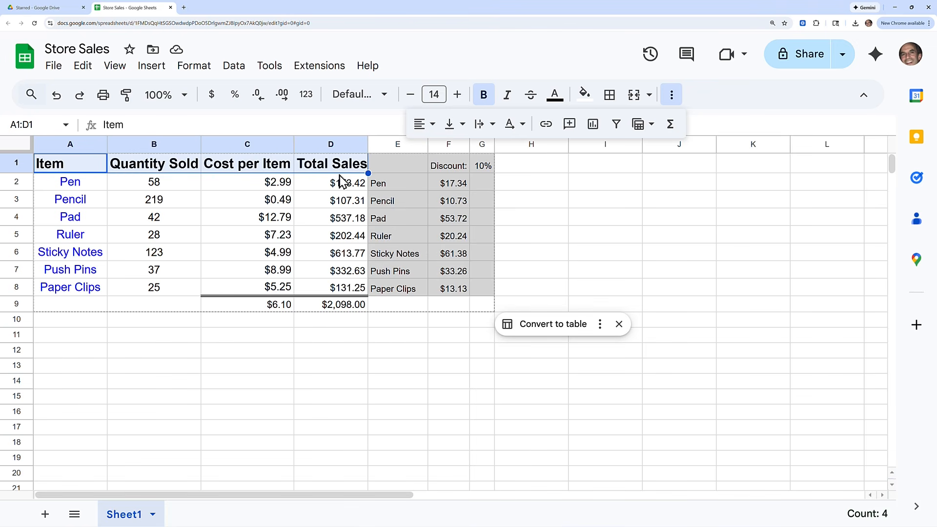
{"action": "left_click", "coordinate": [434, 129]}
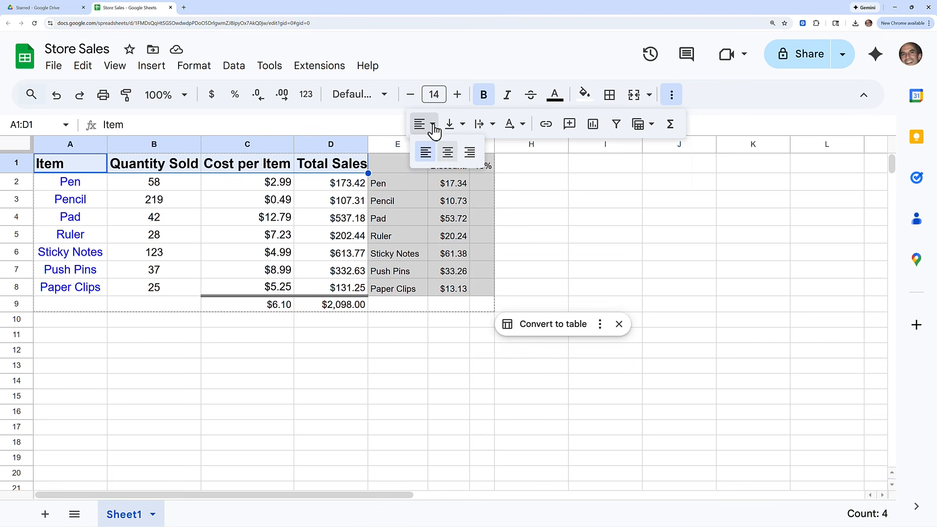
{"action": "left_click", "coordinate": [446, 155]}
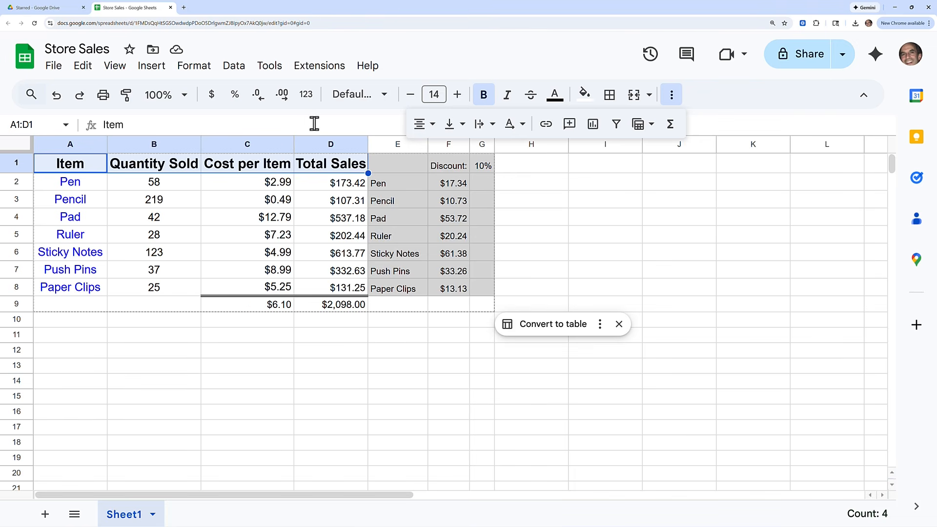
Step: Underline the column headings in A1:D1
{"action": "left_click", "coordinate": [193, 67]}
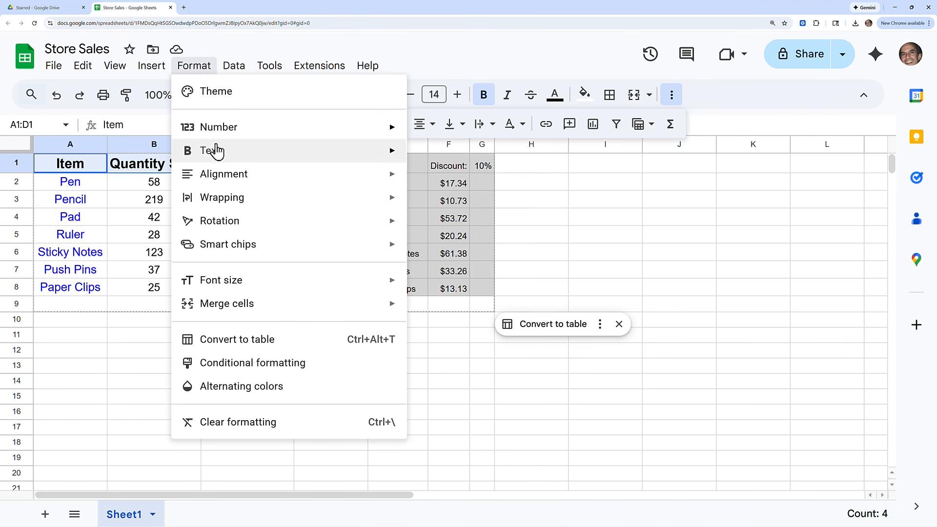
{"action": "mouse_move", "coordinate": [215, 153]}
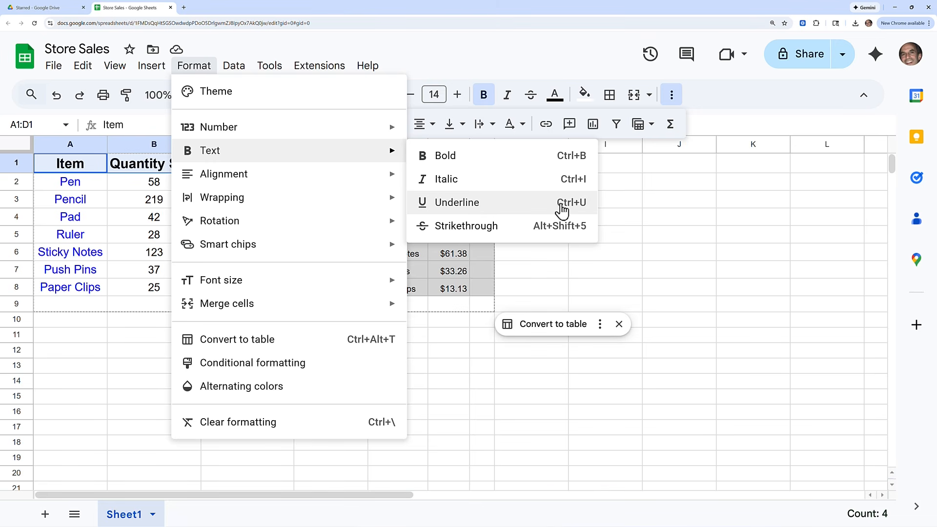
{"action": "left_click", "coordinate": [513, 205]}
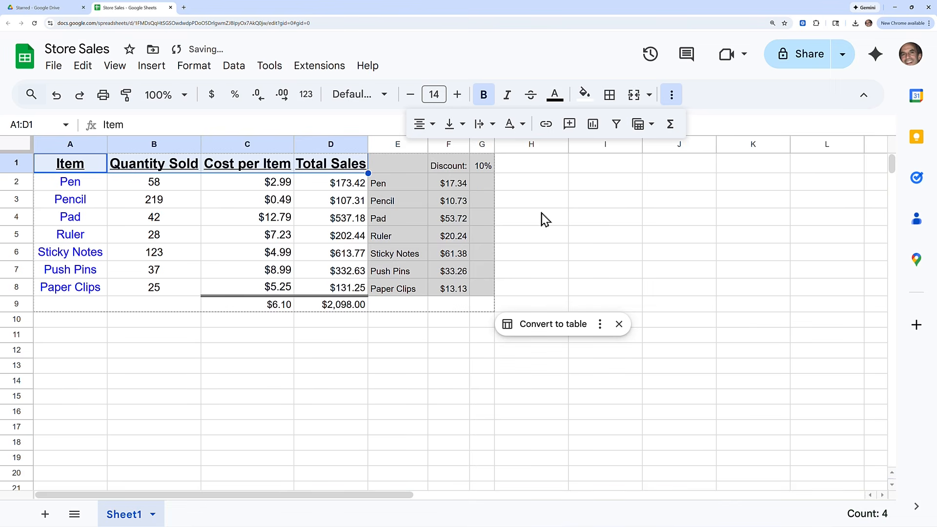
Step: Increase the font size of the Total Sales sum in D9 to 12
{"action": "left_click", "coordinate": [277, 314]}
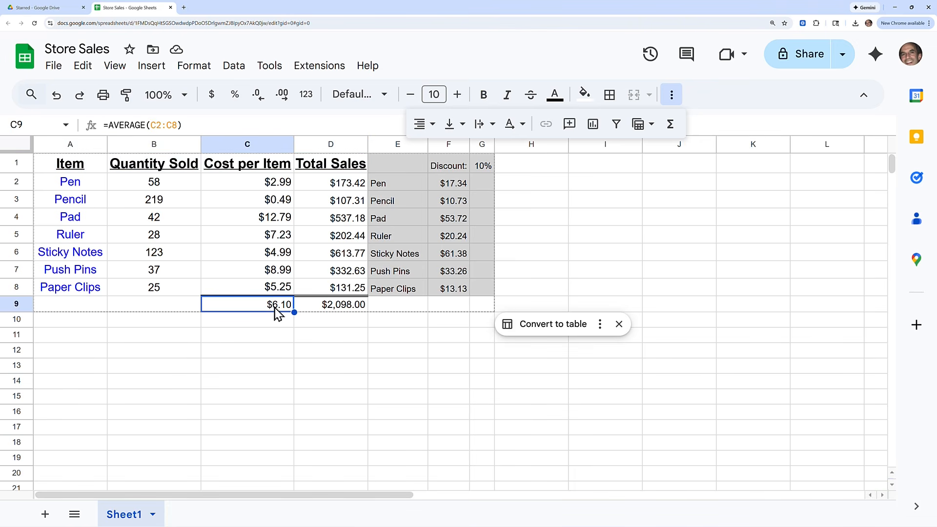
{"action": "left_click", "coordinate": [344, 309]}
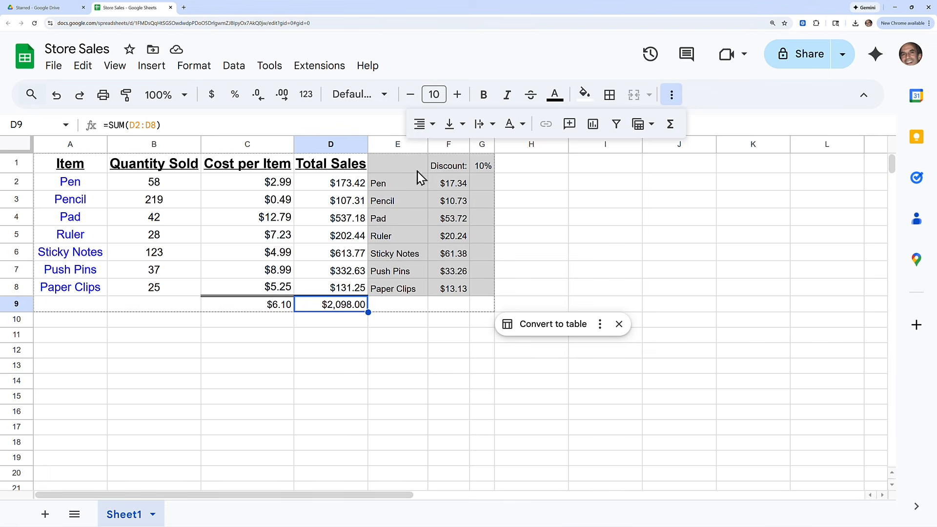
{"action": "left_click", "coordinate": [458, 96]}
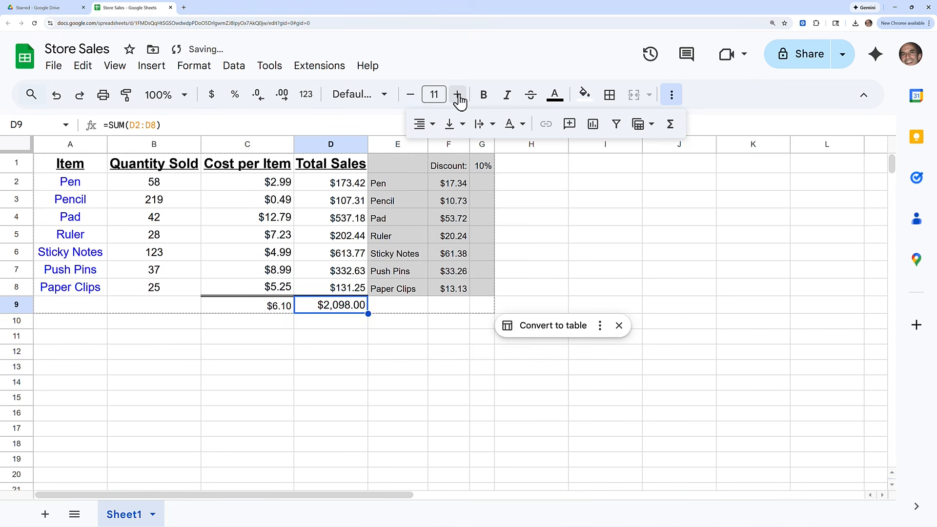
{"action": "left_click", "coordinate": [458, 97]}
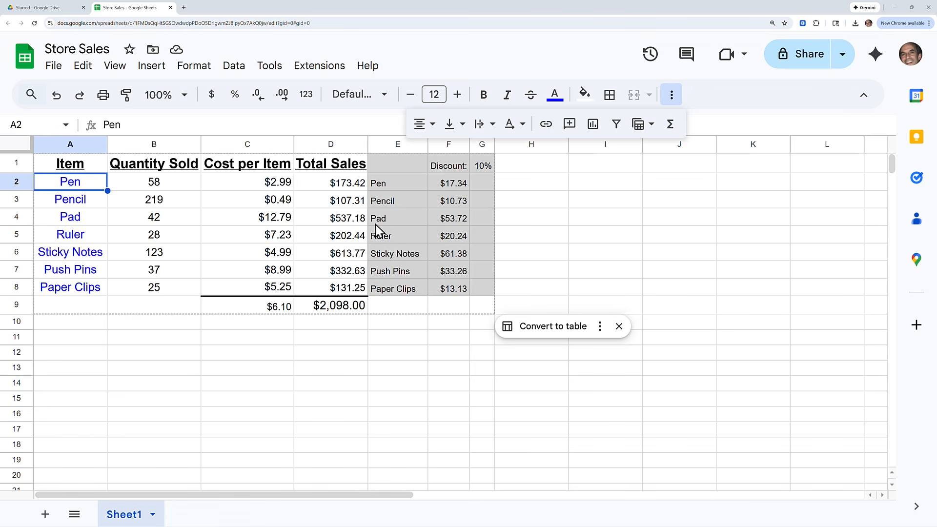
Step: Try copying cell A2 and pasting only its format onto the item names in E2:E8, and undo the paste
{"action": "right_click", "coordinate": [78, 188]}
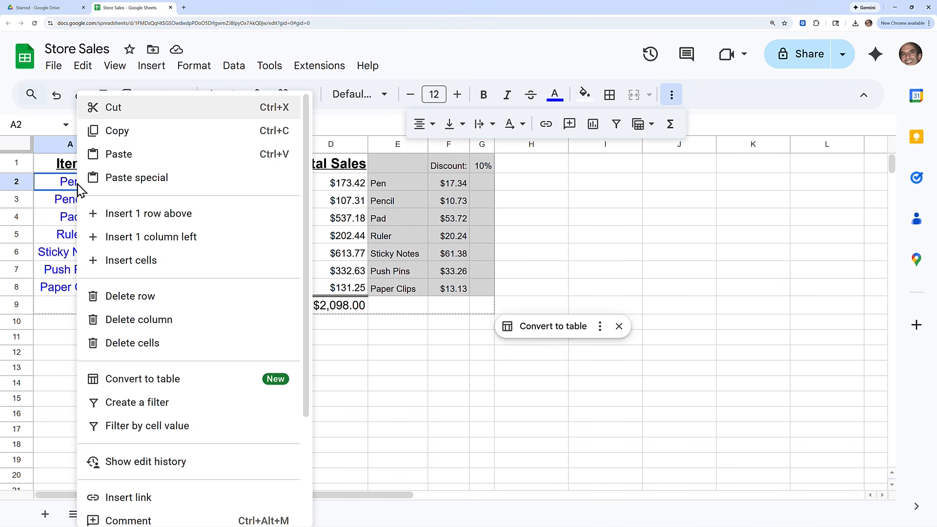
{"action": "left_click", "coordinate": [125, 132]}
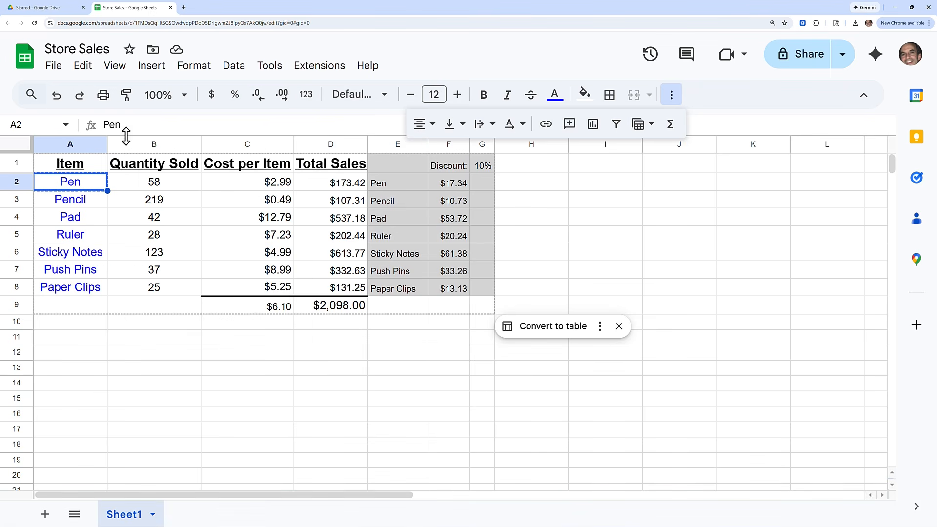
{"action": "left_click", "coordinate": [402, 187]}
{"action": "left_click_drag", "start_coordinate": [401, 187], "coordinate": [401, 292]}
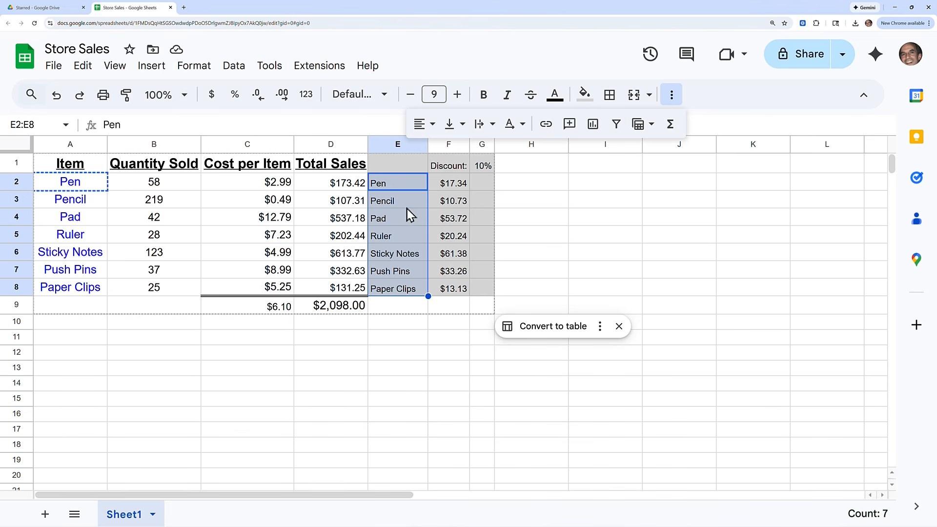
{"action": "right_click", "coordinate": [408, 199]}
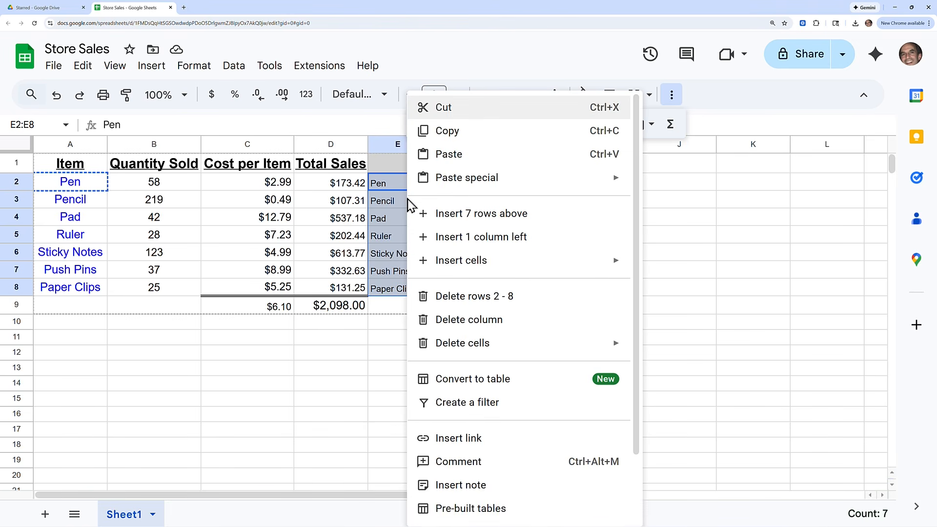
{"action": "mouse_move", "coordinate": [448, 186]}
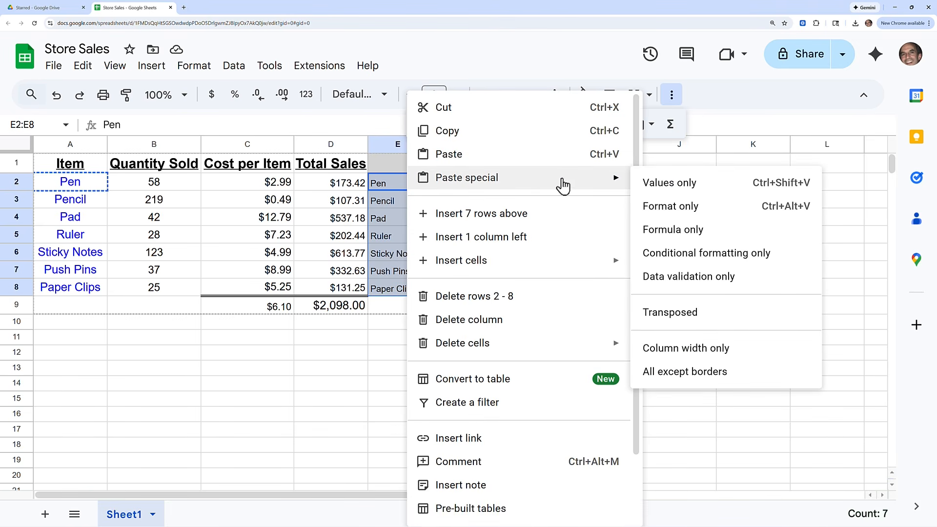
{"action": "left_click", "coordinate": [677, 213]}
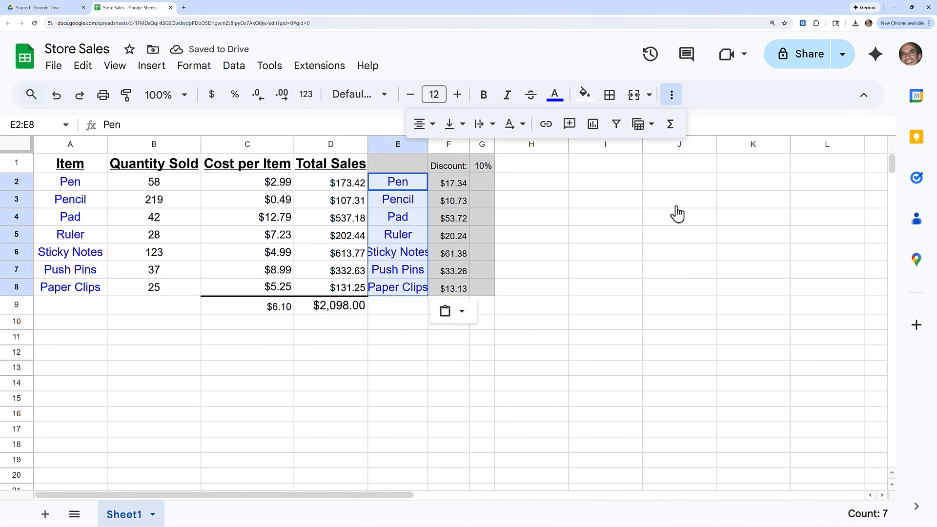
{"action": "key", "text": "ctrl+z"}
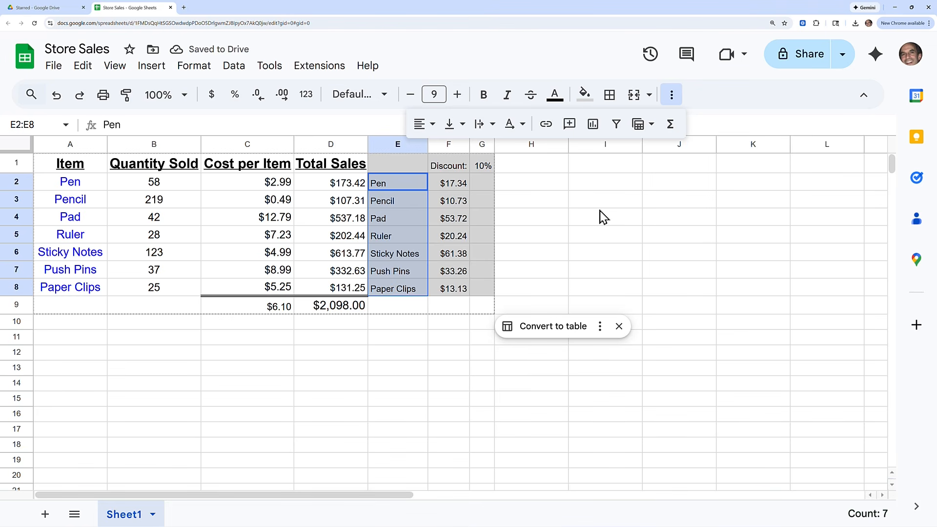
Step: Try copying the format of cell A2 onto the discount section with the Paint format tool
{"action": "left_click", "coordinate": [86, 190]}
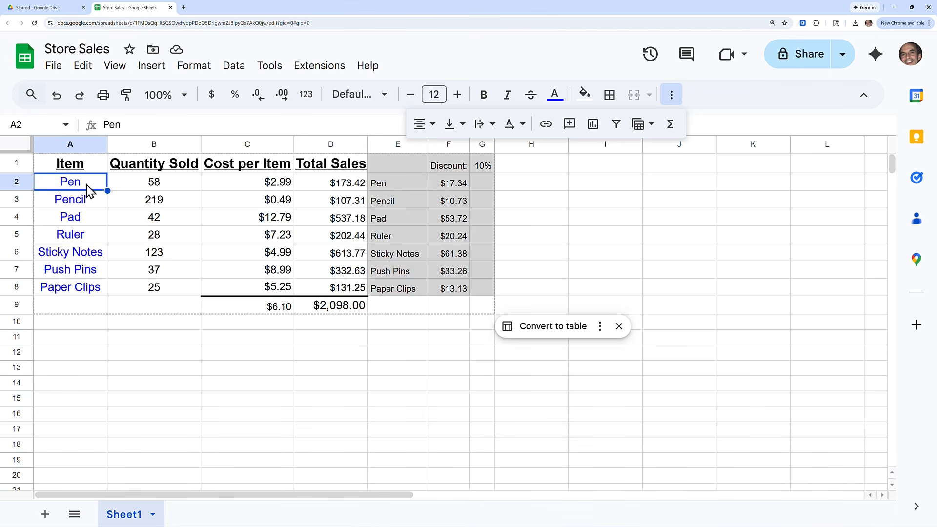
{"action": "left_click", "coordinate": [127, 97]}
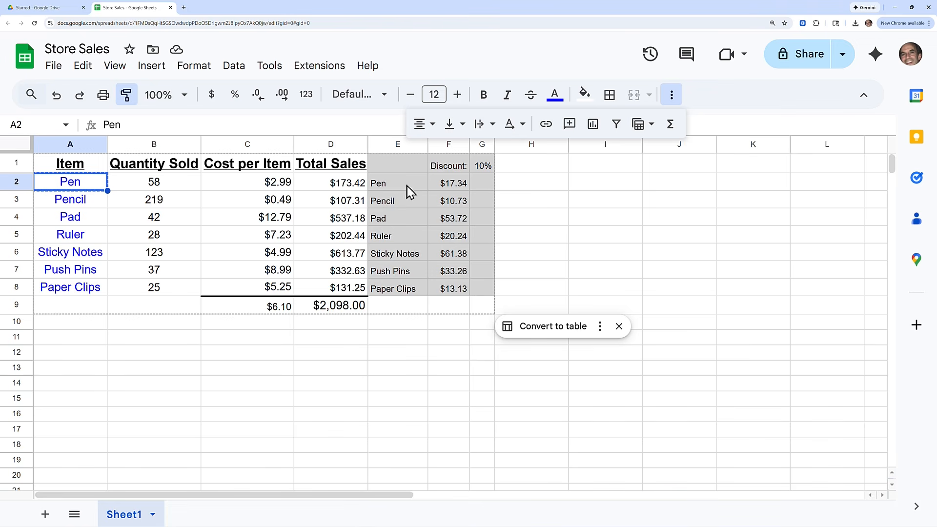
{"action": "left_click", "coordinate": [455, 172]}
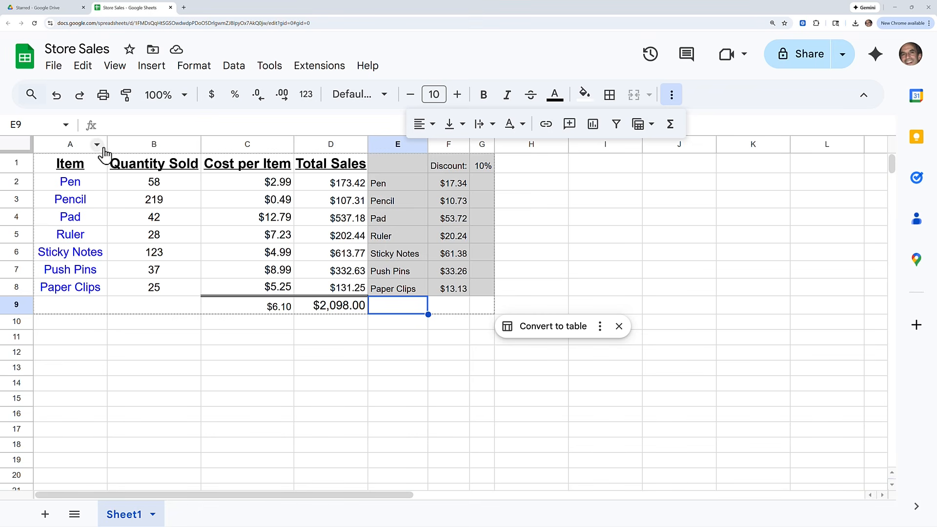
Step: Narrow column A and set the item names in A2:A8 to wrap within their cells
{"action": "left_click_drag", "start_coordinate": [107, 144], "coordinate": [87, 144]}
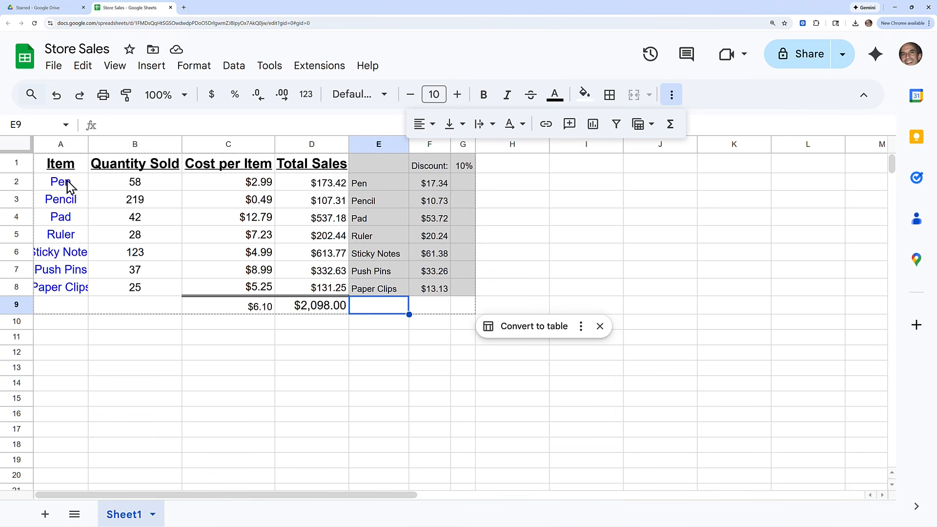
{"action": "left_click_drag", "start_coordinate": [68, 185], "coordinate": [70, 292]}
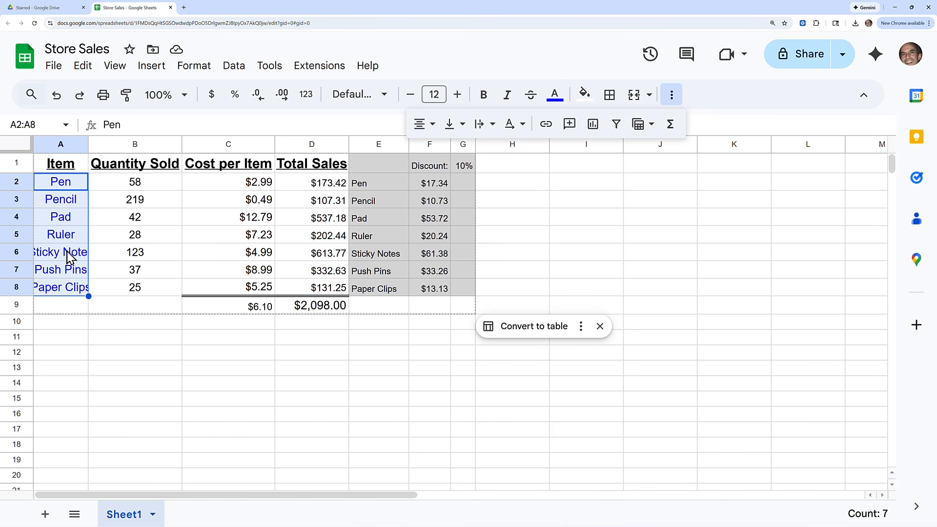
{"action": "left_click", "coordinate": [195, 68]}
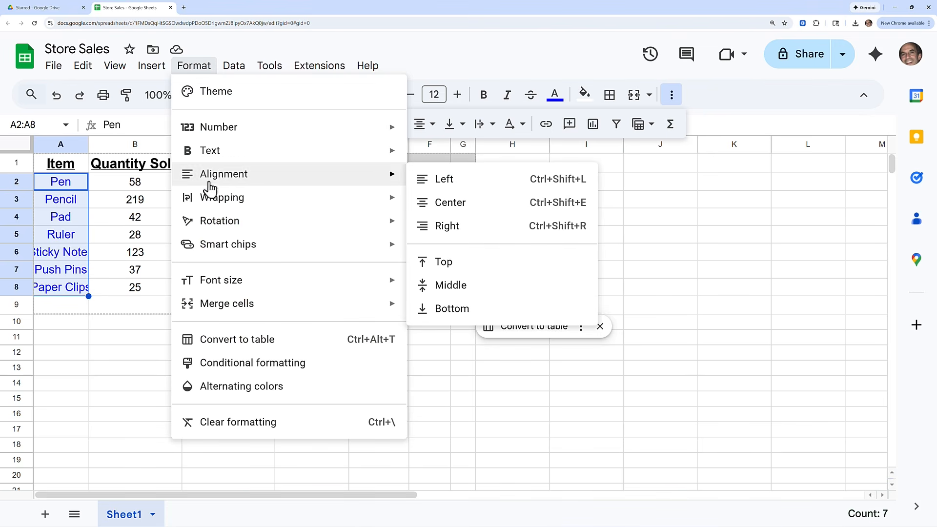
{"action": "mouse_move", "coordinate": [210, 204]}
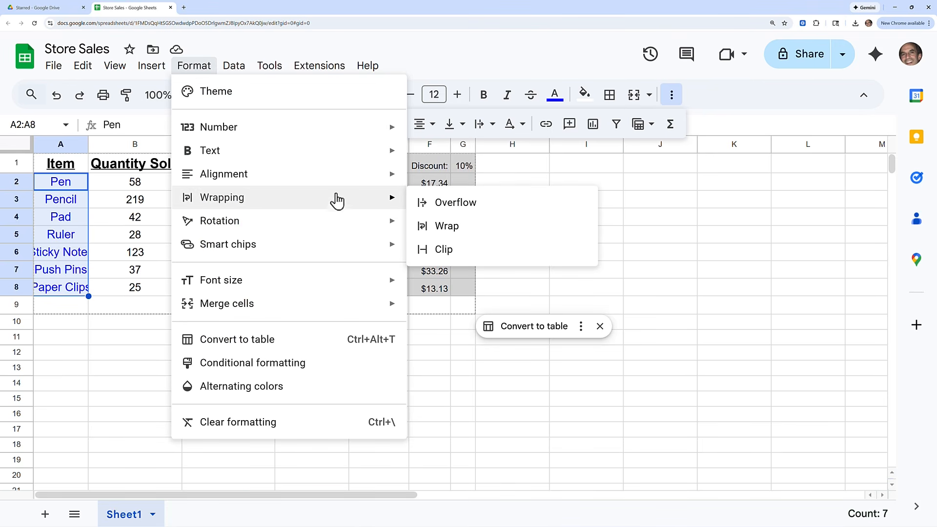
{"action": "left_click", "coordinate": [448, 228]}
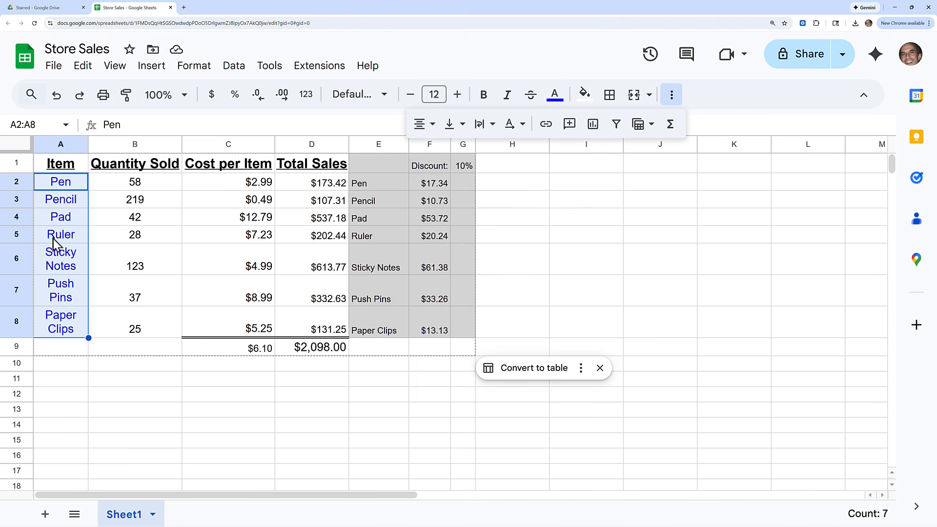
{"action": "left_click", "coordinate": [59, 184]}
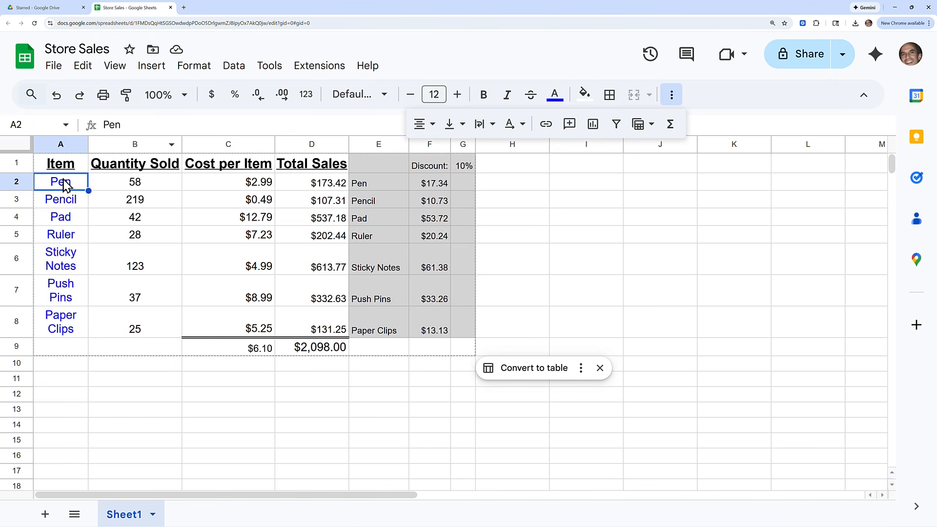
{"action": "double_click", "coordinate": [77, 182]}
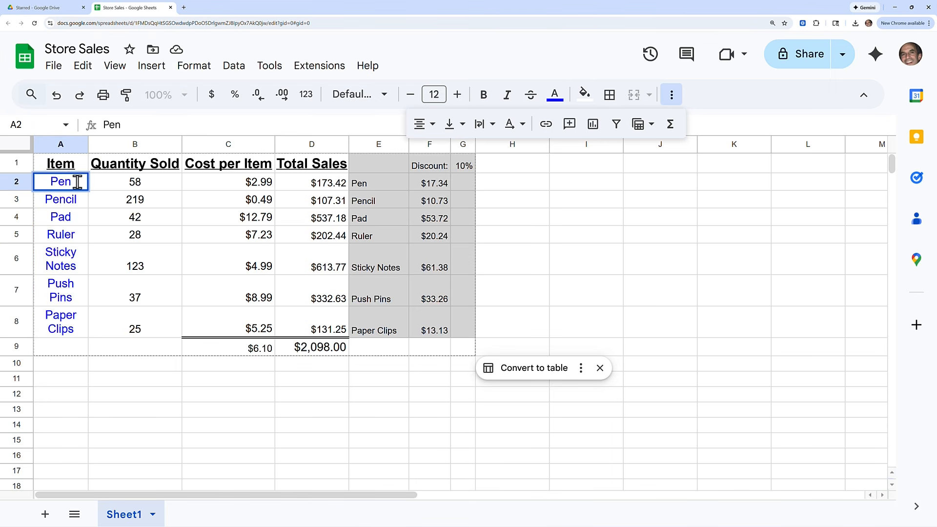
{"action": "key", "text": "Return"}
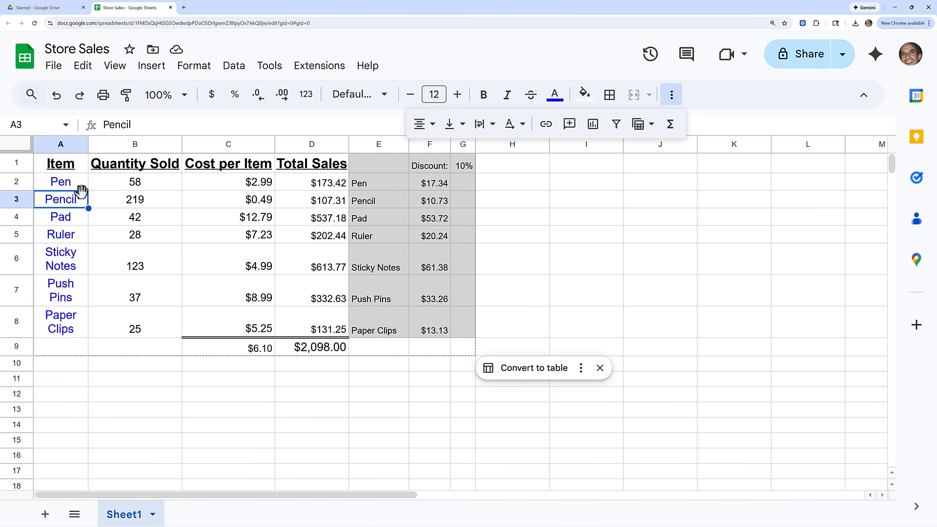
{"action": "left_click", "coordinate": [77, 184]}
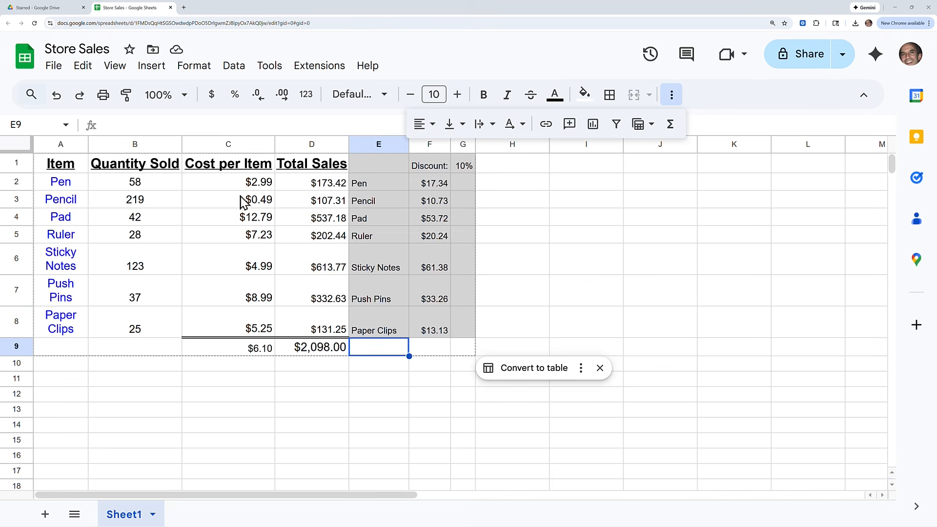
Step: Copy the Quantity Sold heading in B1 and paste only its column width onto columns A to D
{"action": "left_click", "coordinate": [146, 167]}
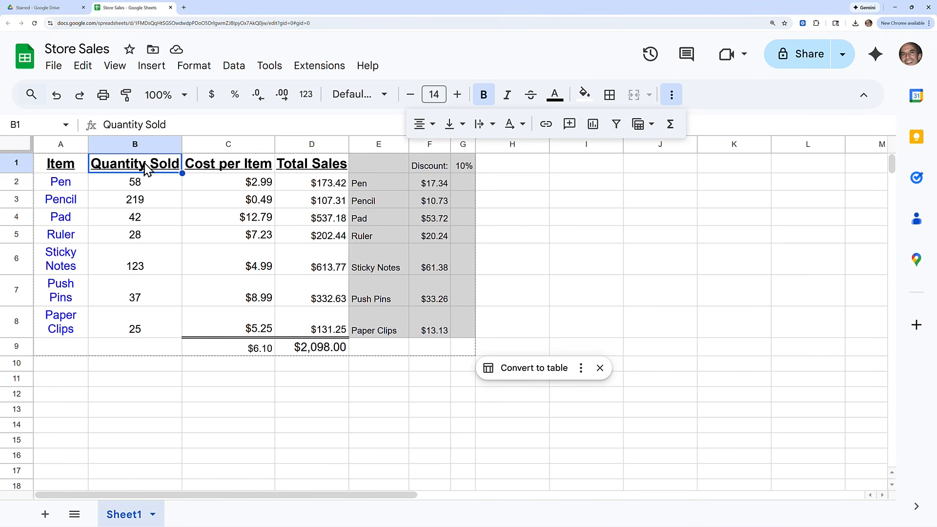
{"action": "right_click", "coordinate": [146, 167]}
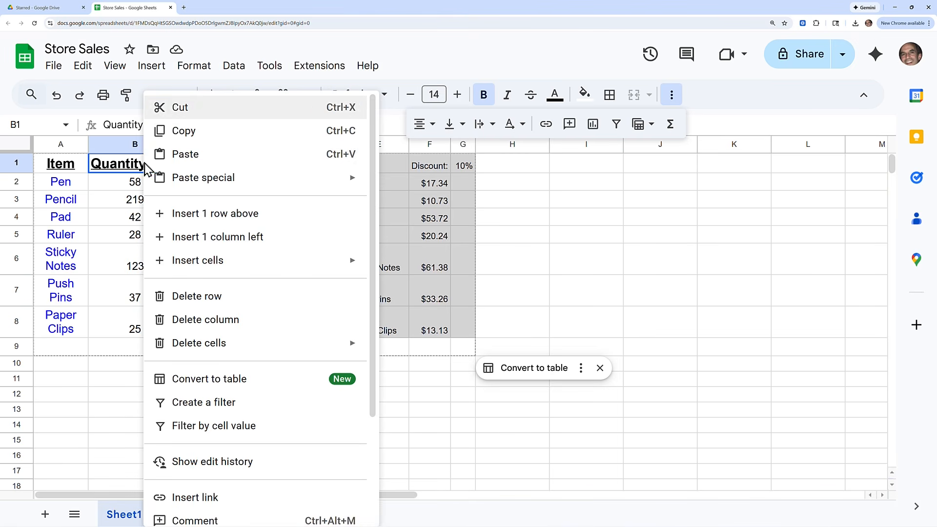
{"action": "left_click", "coordinate": [185, 131]}
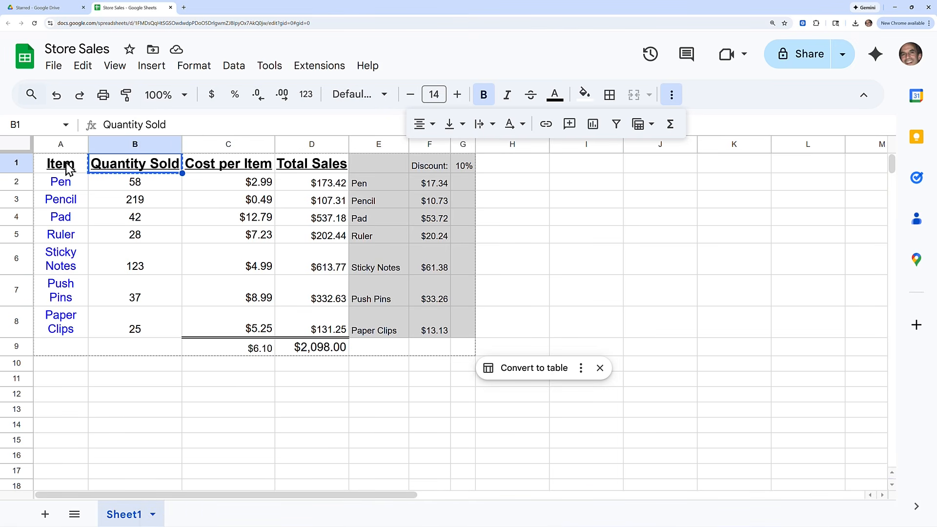
{"action": "left_click_drag", "start_coordinate": [68, 168], "coordinate": [303, 168]}
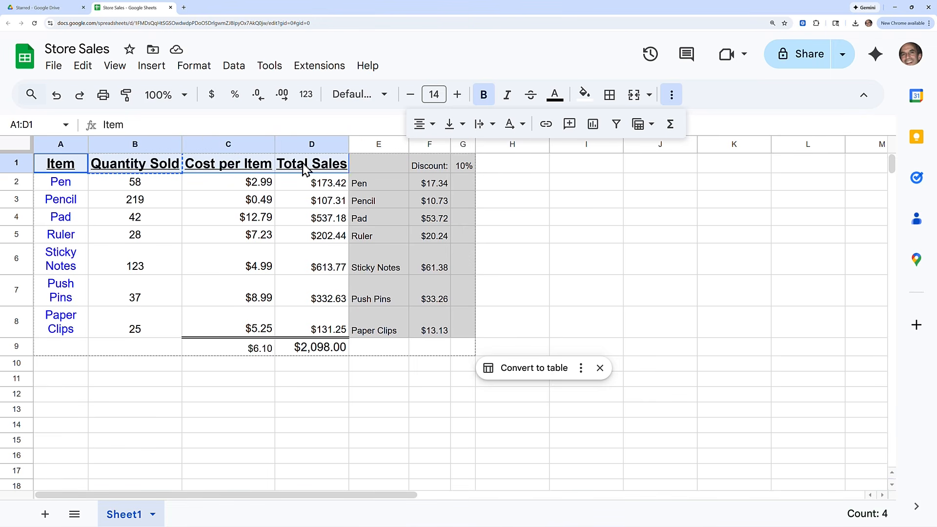
{"action": "right_click", "coordinate": [304, 169]}
{"action": "mouse_move", "coordinate": [343, 186]}
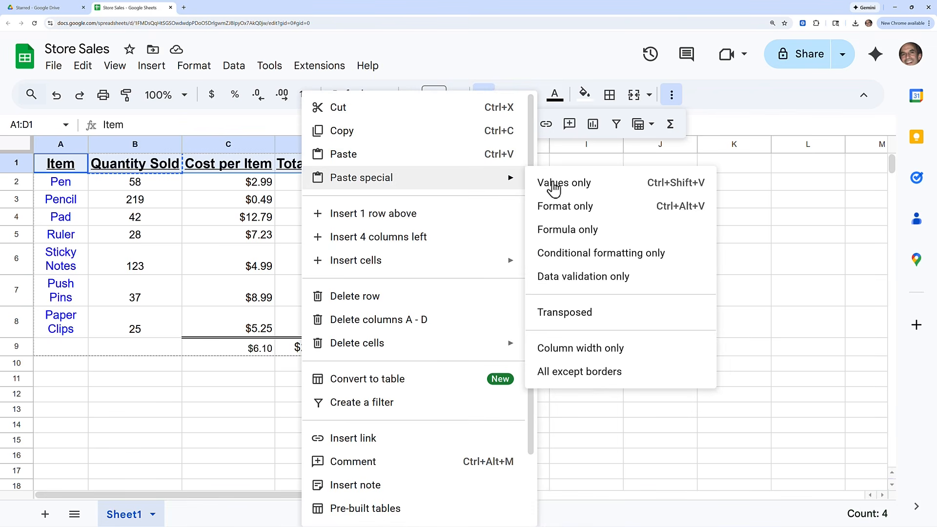
{"action": "left_click", "coordinate": [578, 348]}
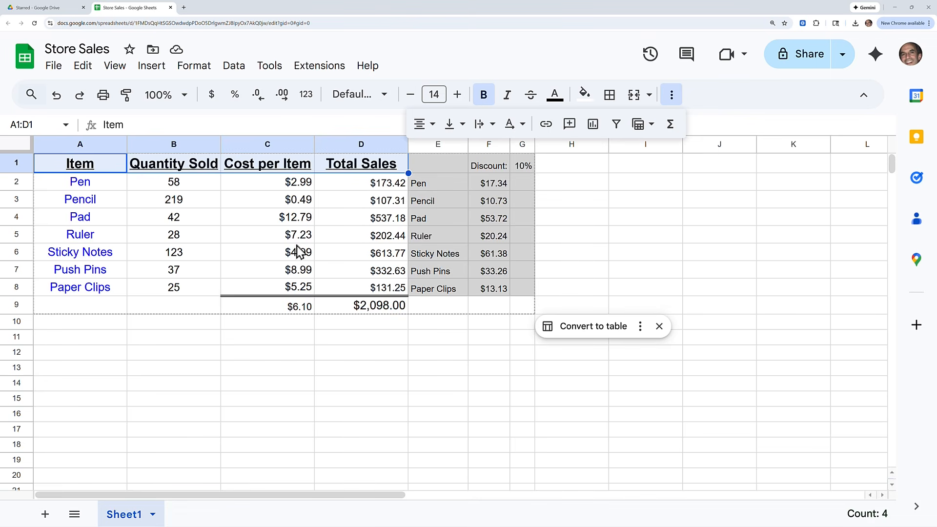
Step: Insert a note reading "changed to larger boxes" on the Push Pins cell A7 and view it
{"action": "left_click", "coordinate": [86, 275]}
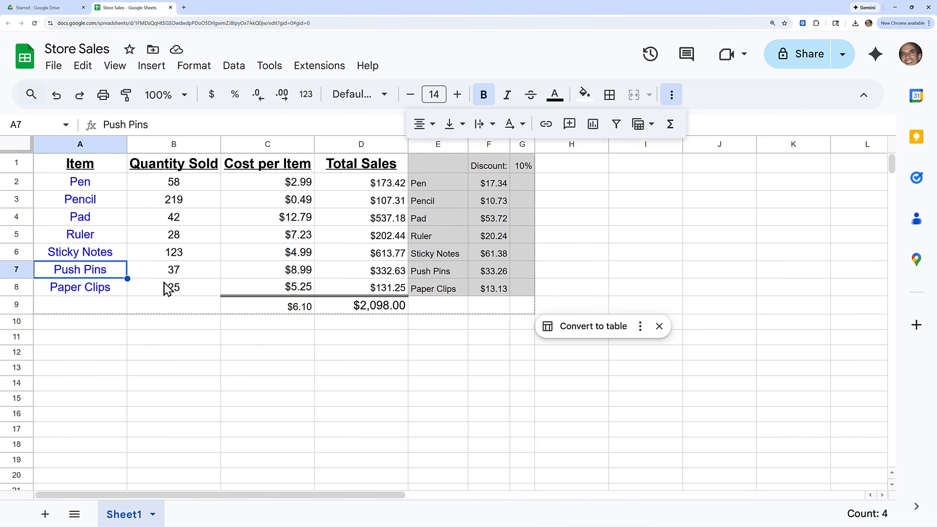
{"action": "right_click", "coordinate": [100, 277]}
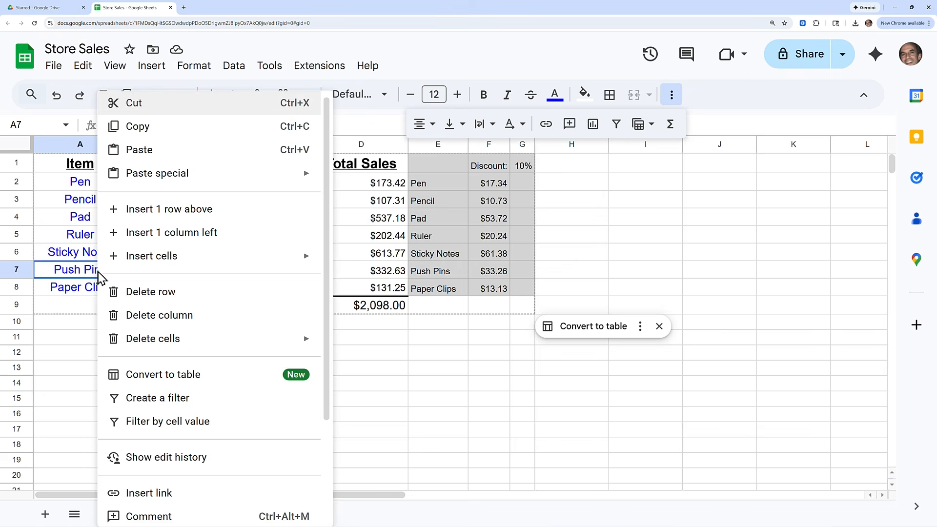
{"action": "scroll", "coordinate": [174, 331], "scroll_direction": "down", "scroll_amount": 3}
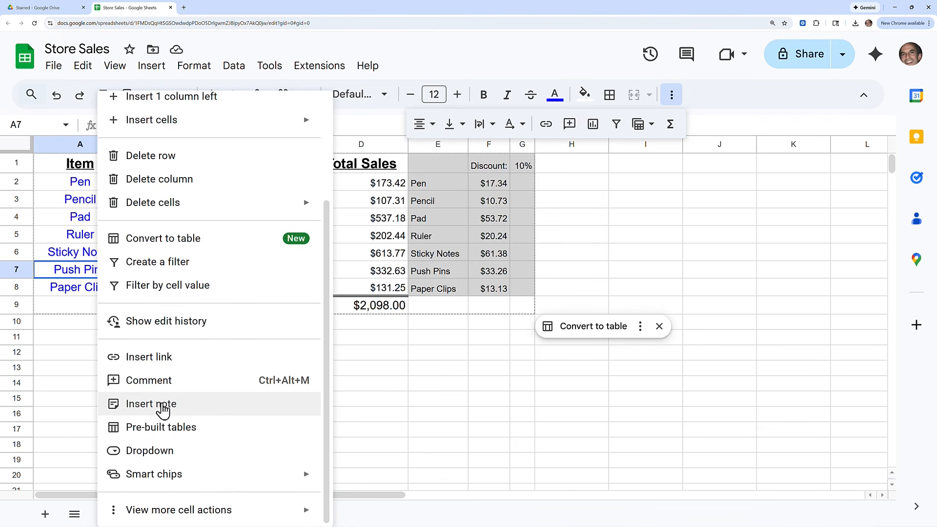
{"action": "left_click", "coordinate": [165, 405]}
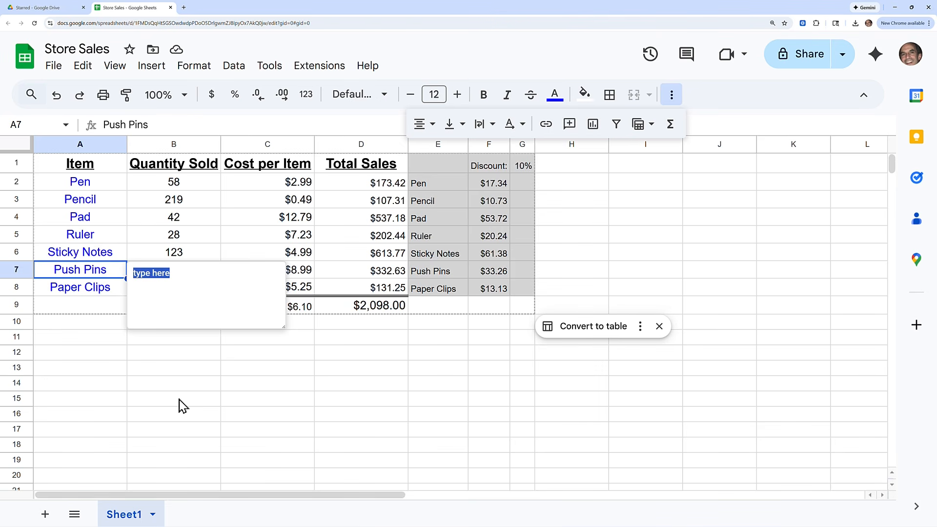
{"action": "type", "text": "changed to larger bo"}
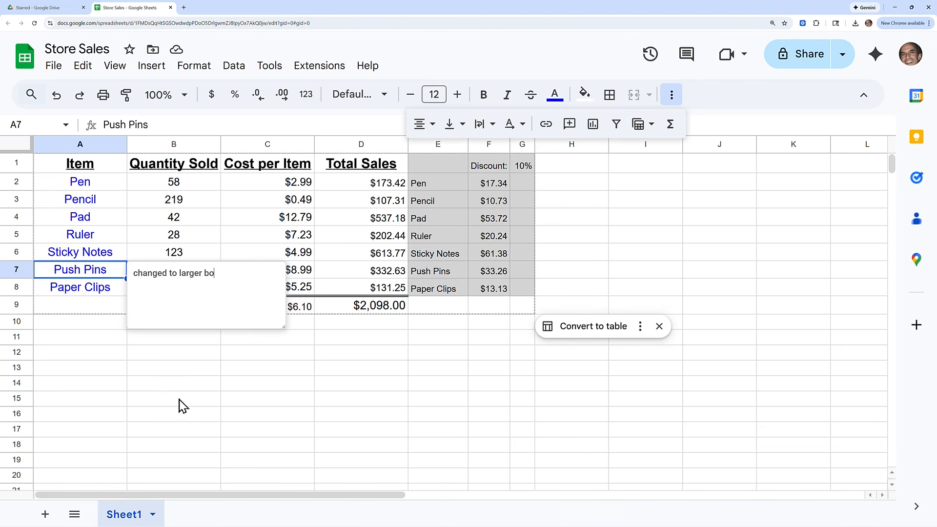
{"action": "type", "text": "xes"}
{"action": "left_click", "coordinate": [106, 345]}
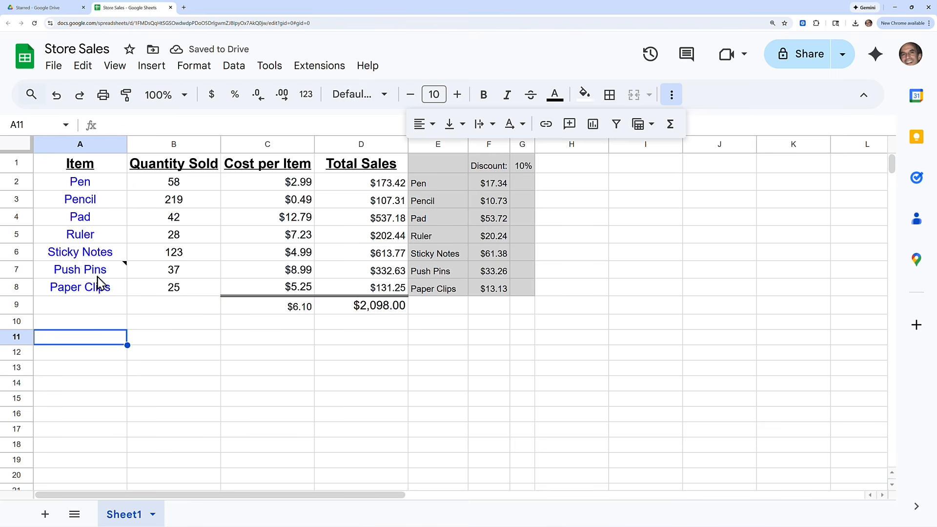
{"action": "mouse_move", "coordinate": [97, 278]}
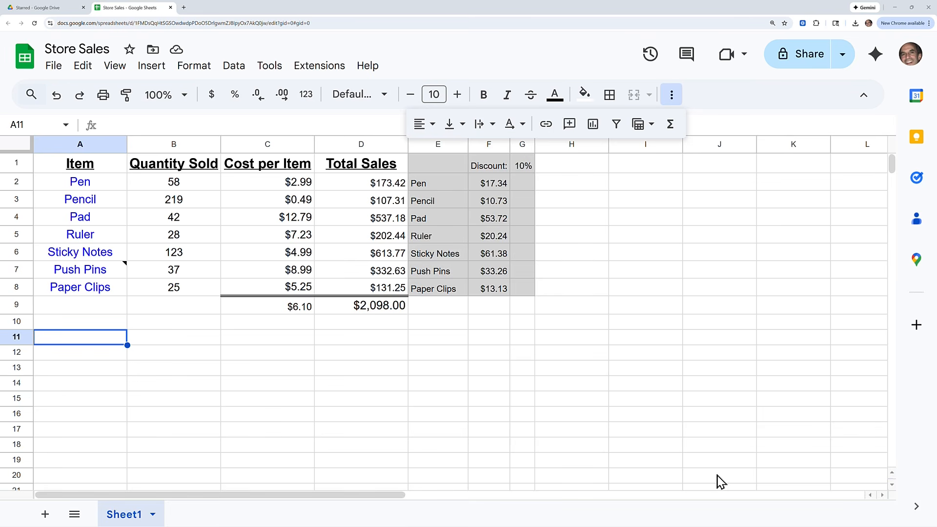
Step: Enter the heading "Met Quota" in cell H1
{"action": "left_click", "coordinate": [564, 171]}
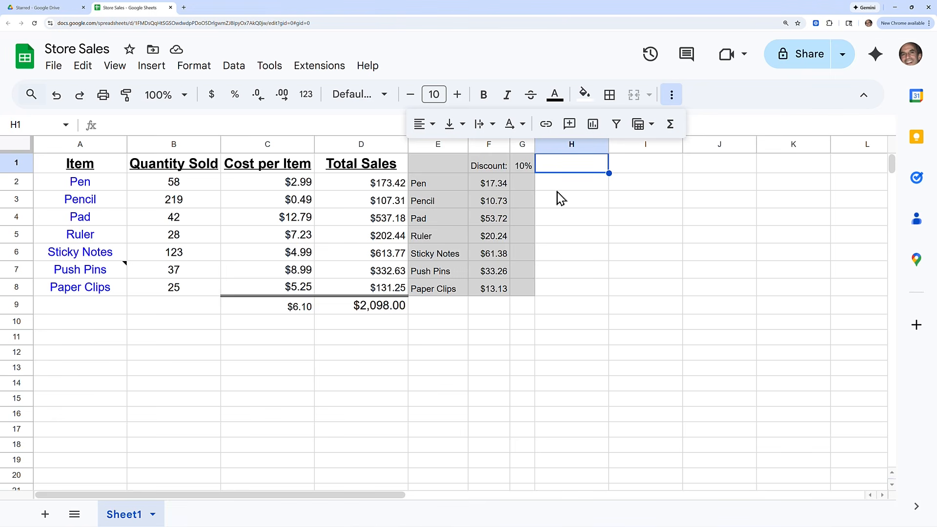
{"action": "type", "text": "Met Q"}
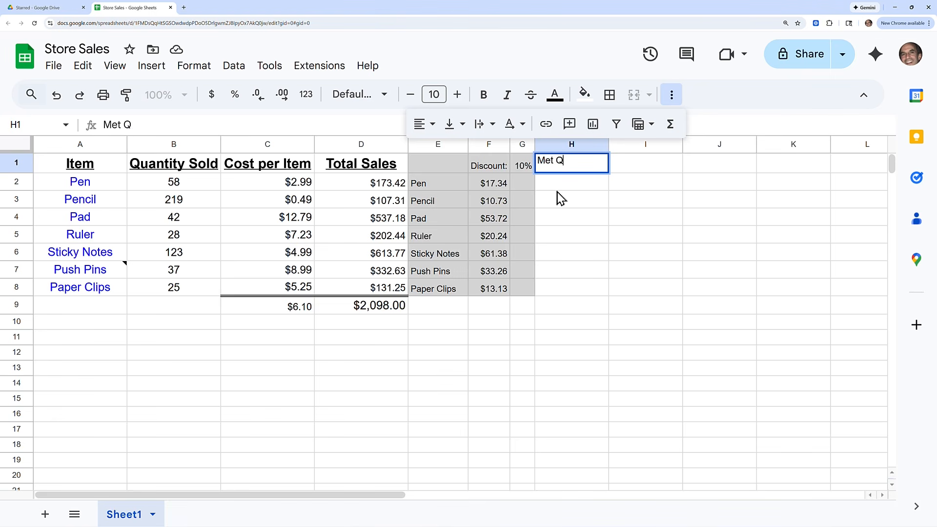
{"action": "type", "text": "uoata"}
{"action": "key", "text": "BackSpace"}
{"action": "key", "text": "BackSpace"}
{"action": "key", "text": "BackSpace"}
{"action": "type", "text": "ta"}
{"action": "key", "text": "Return"}
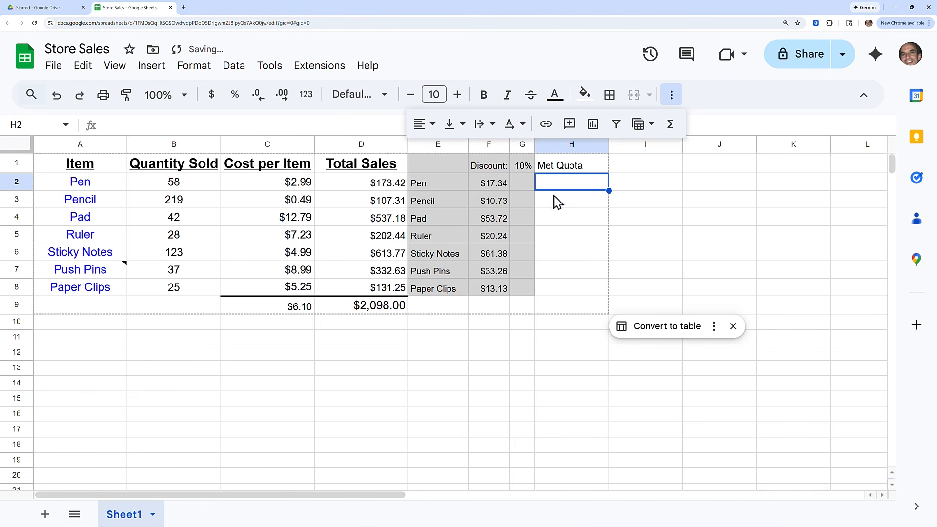
Step: Insert checkboxes in H2:H8 under the Met Quota heading
{"action": "left_click_drag", "start_coordinate": [566, 191], "coordinate": [562, 287]}
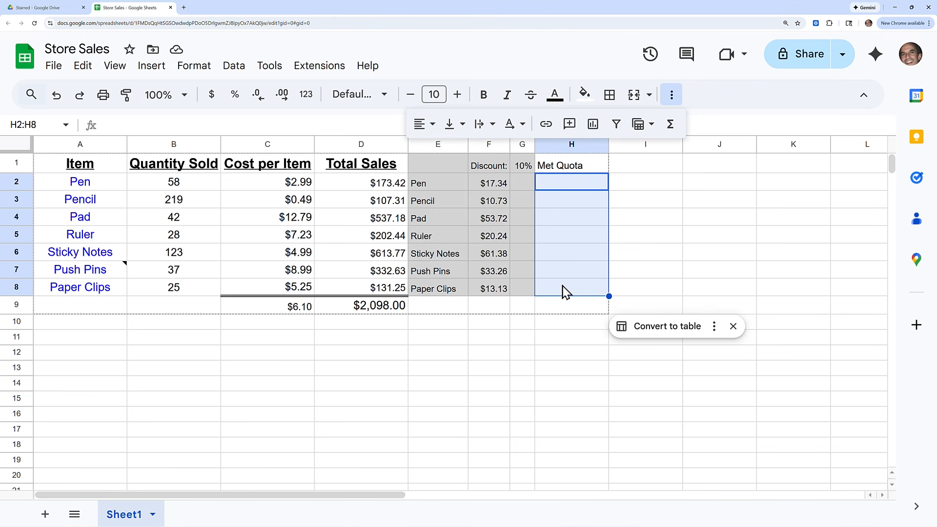
{"action": "left_click", "coordinate": [155, 69]}
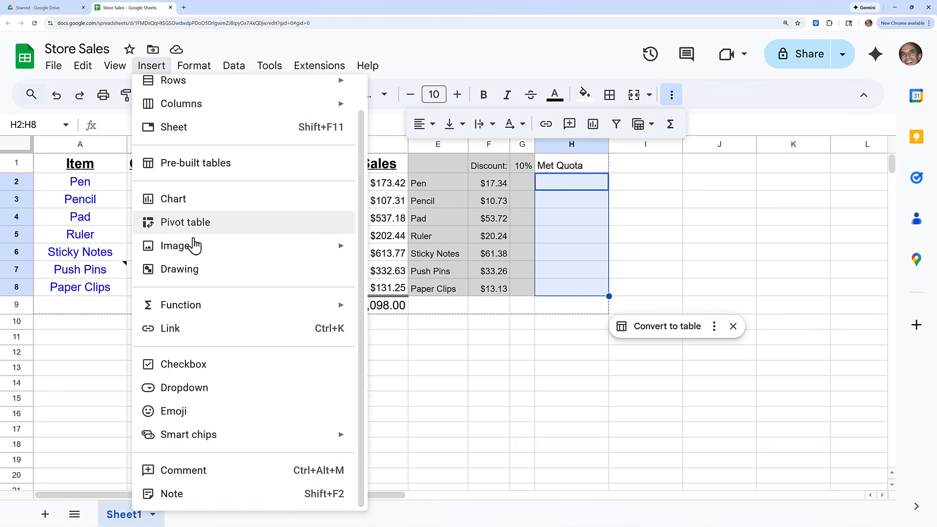
{"action": "left_click", "coordinate": [186, 368]}
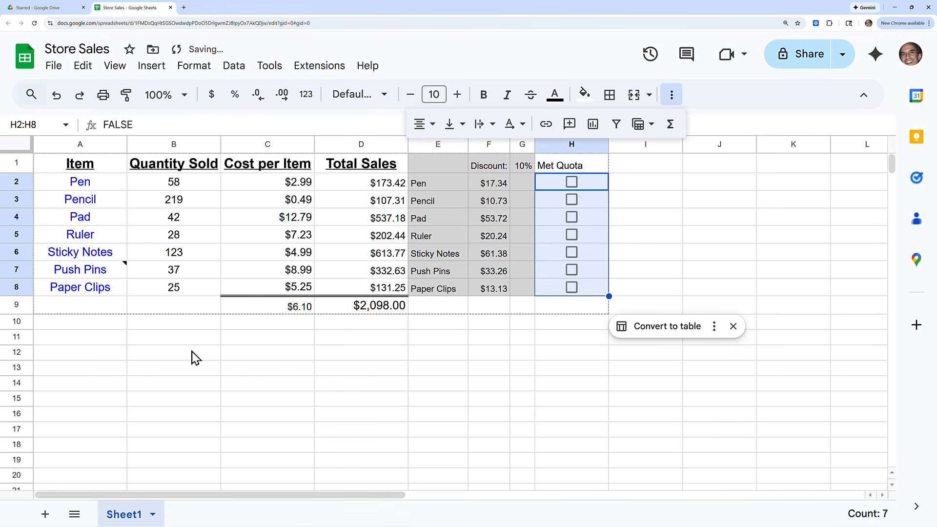
{"action": "left_click", "coordinate": [667, 223]}
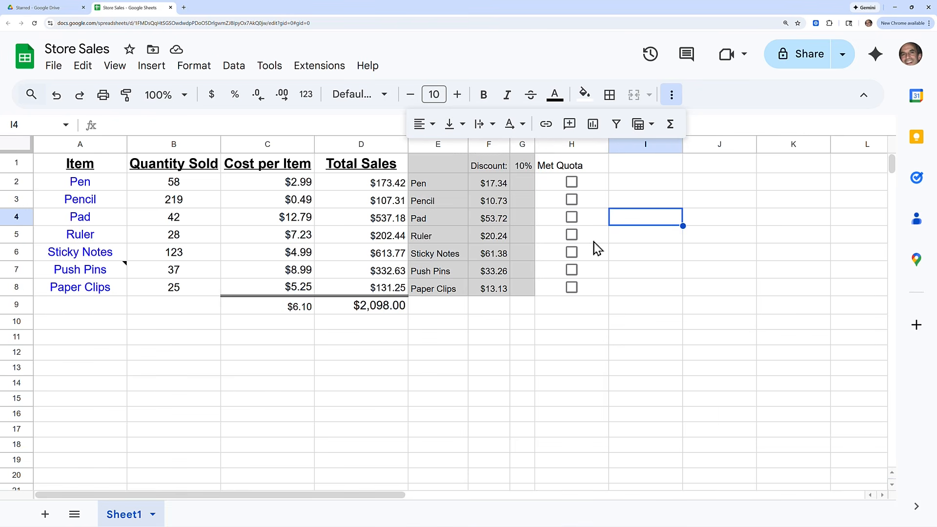
Step: Tick the Met Quota checkboxes for Pencil and Sticky Notes
{"action": "left_click", "coordinate": [572, 201]}
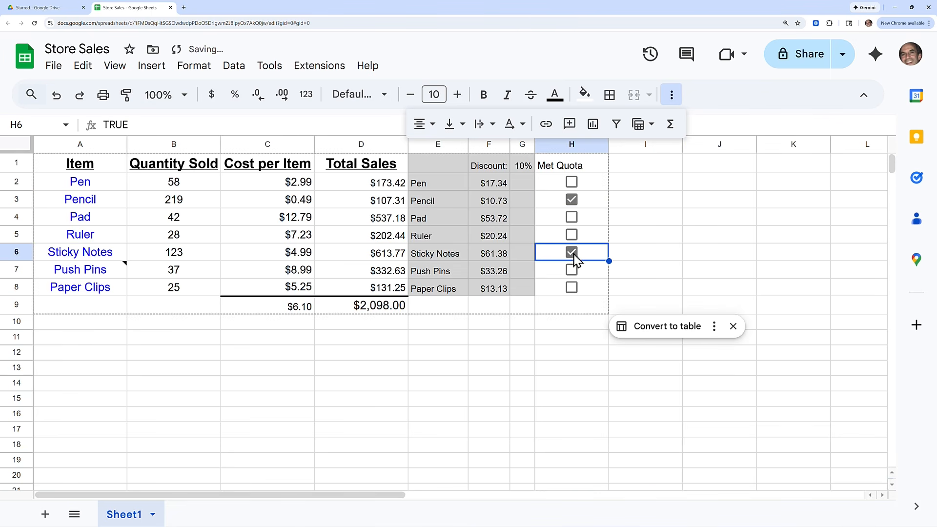
{"action": "left_click", "coordinate": [573, 254]}
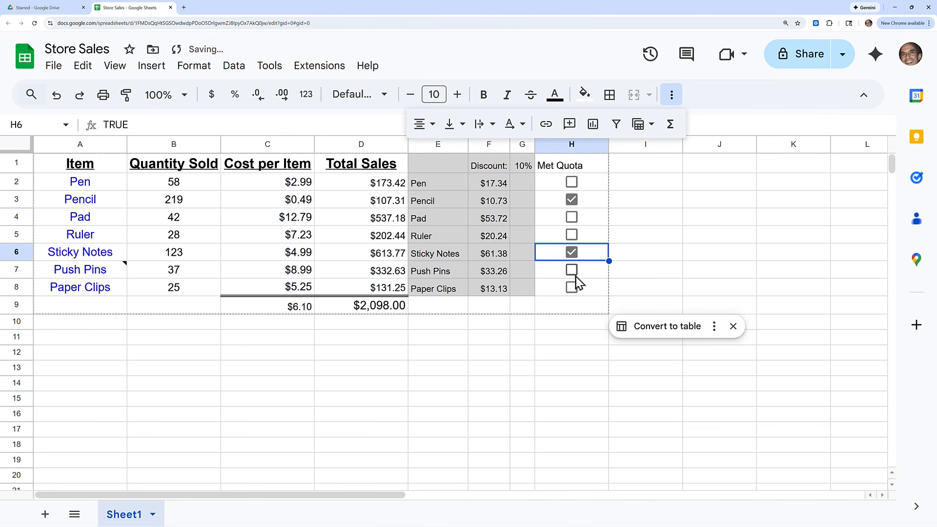
{"action": "left_click", "coordinate": [571, 201]}
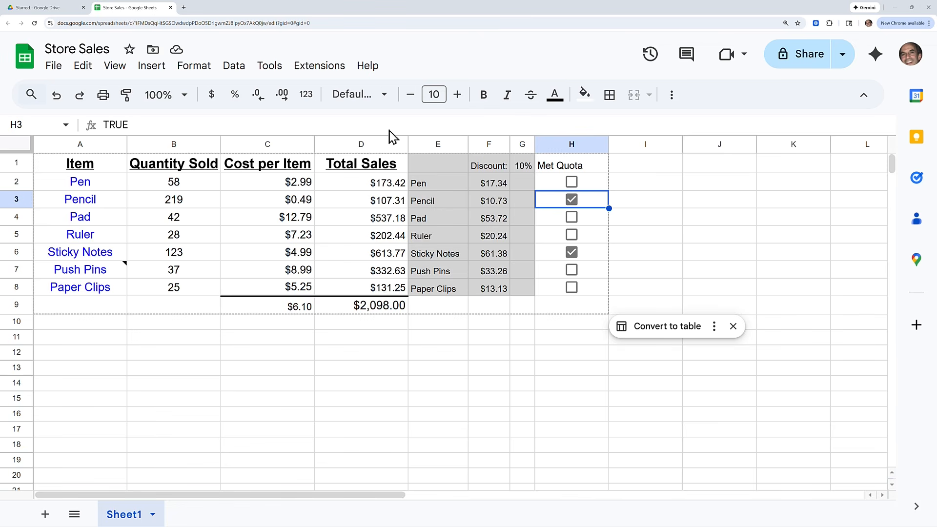
Step: Open the theme choices for the spreadsheet
{"action": "left_click", "coordinate": [195, 69]}
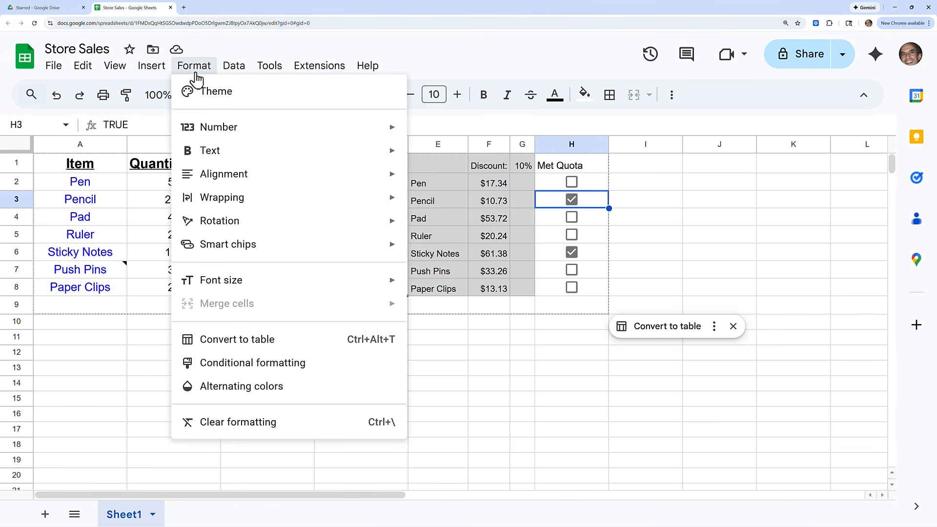
{"action": "left_click", "coordinate": [232, 98]}
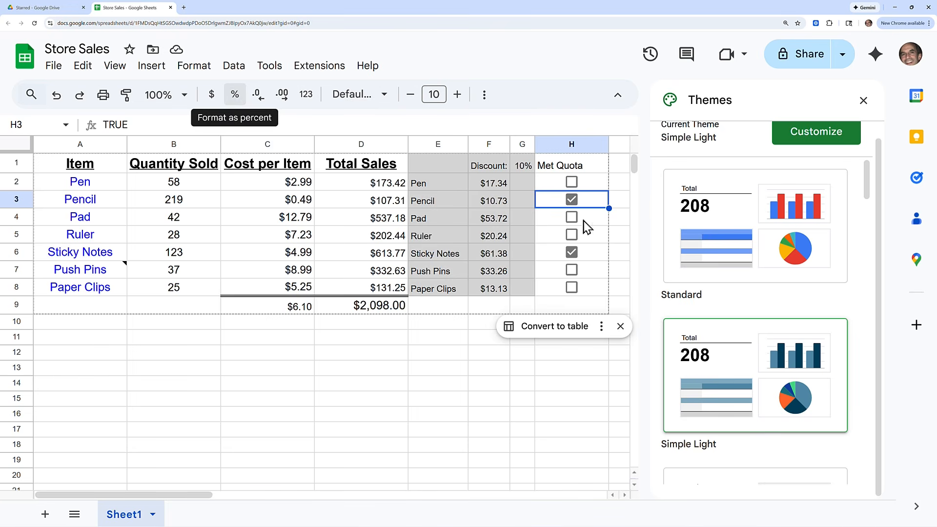
Step: Browse the available spreadsheet themes and apply the Vintage theme to the Store Sales spreadsheet
{"action": "scroll", "coordinate": [701, 286], "scroll_direction": "down", "scroll_amount": 6}
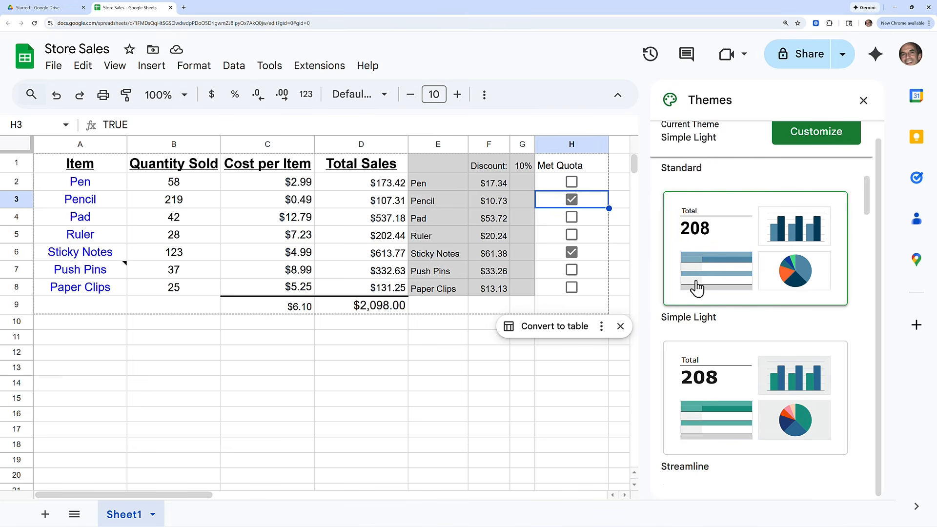
{"action": "scroll", "coordinate": [761, 283], "scroll_direction": "down", "scroll_amount": 4}
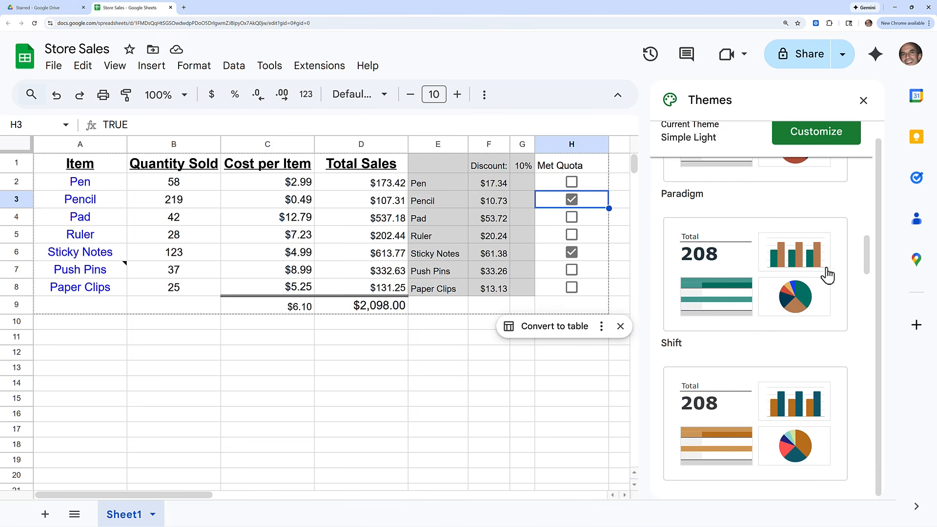
{"action": "left_click_drag", "start_coordinate": [870, 259], "coordinate": [876, 437]}
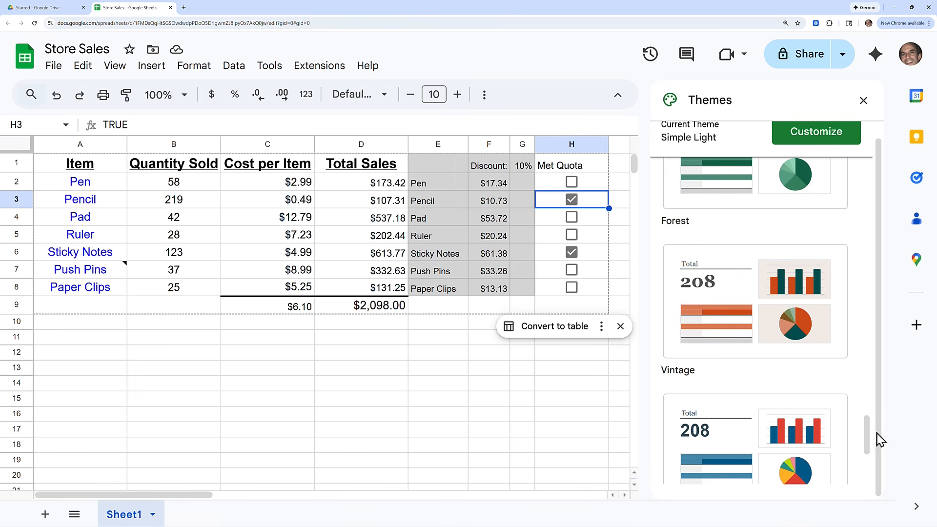
{"action": "left_click", "coordinate": [745, 317]}
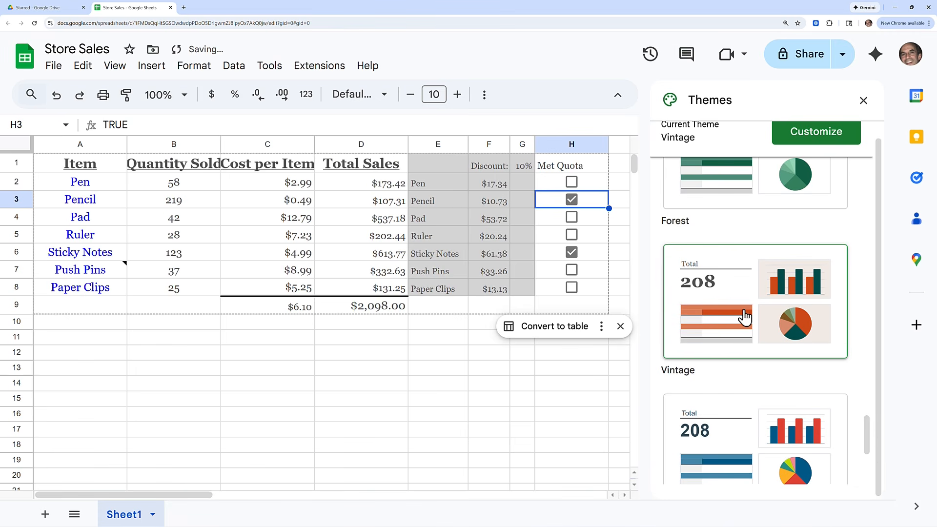
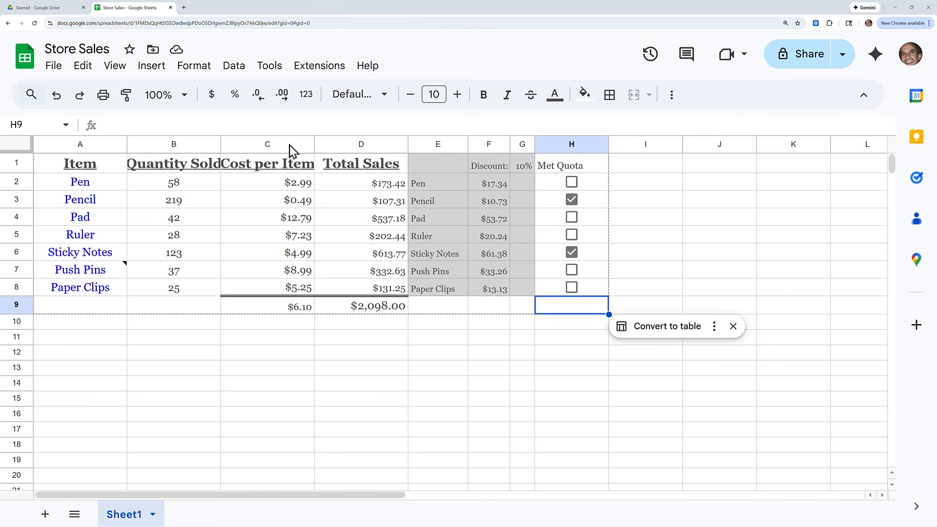
Step: Switch to Google Drive to create a blank Google Sheets spreadsheet, and close it to return to Store Sales
{"action": "left_click", "coordinate": [46, 9]}
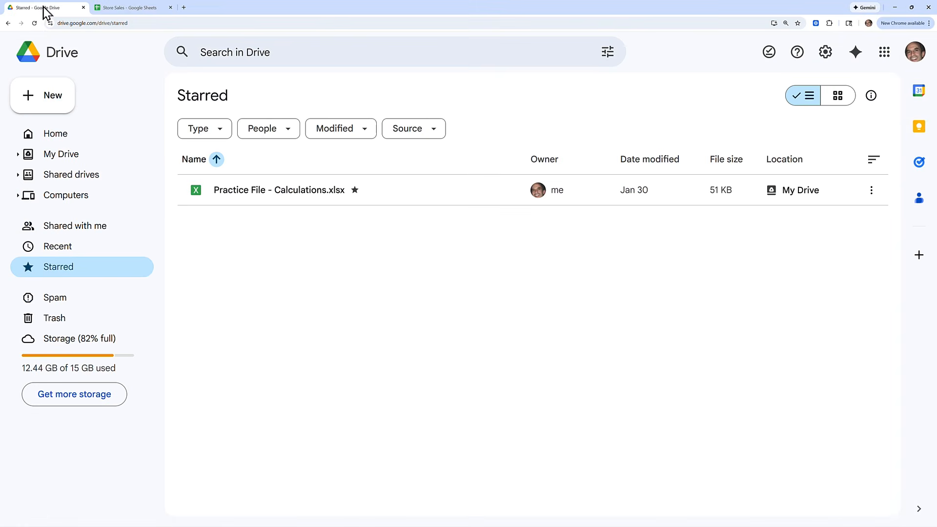
{"action": "left_click", "coordinate": [45, 107]}
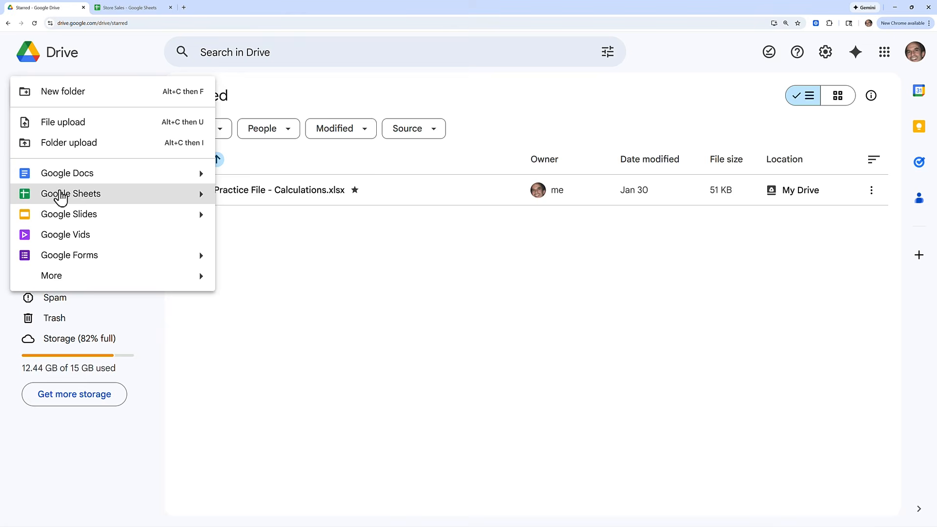
{"action": "left_click", "coordinate": [61, 198]}
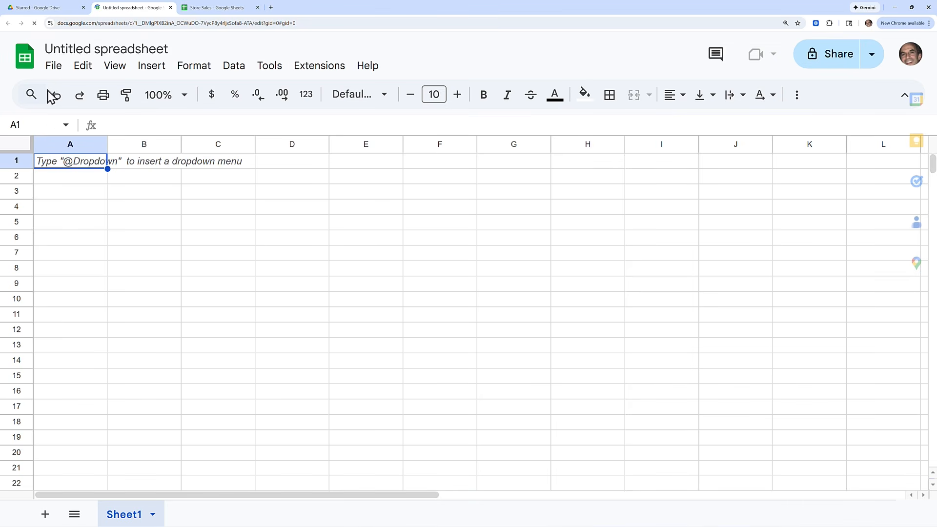
{"action": "left_click", "coordinate": [53, 69]}
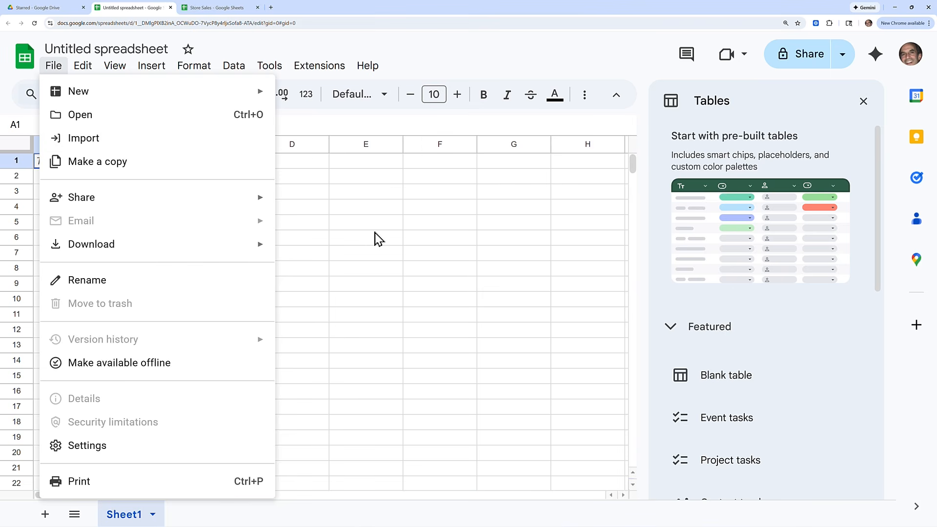
{"action": "key", "text": "ctrl+w"}
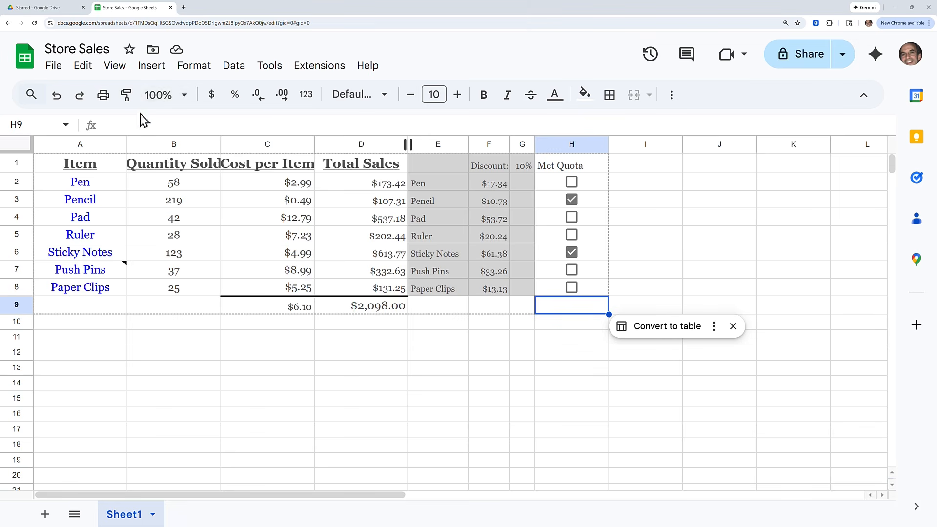
Step: Zoom the sheet to 125% and return it to 100%, and enlarge and reset the whole browser page
{"action": "left_click", "coordinate": [184, 99]}
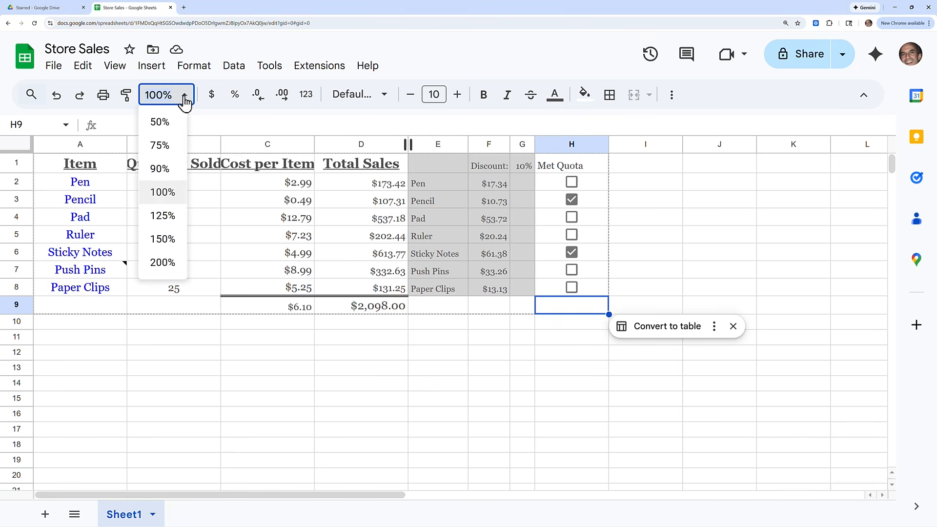
{"action": "left_click", "coordinate": [166, 222]}
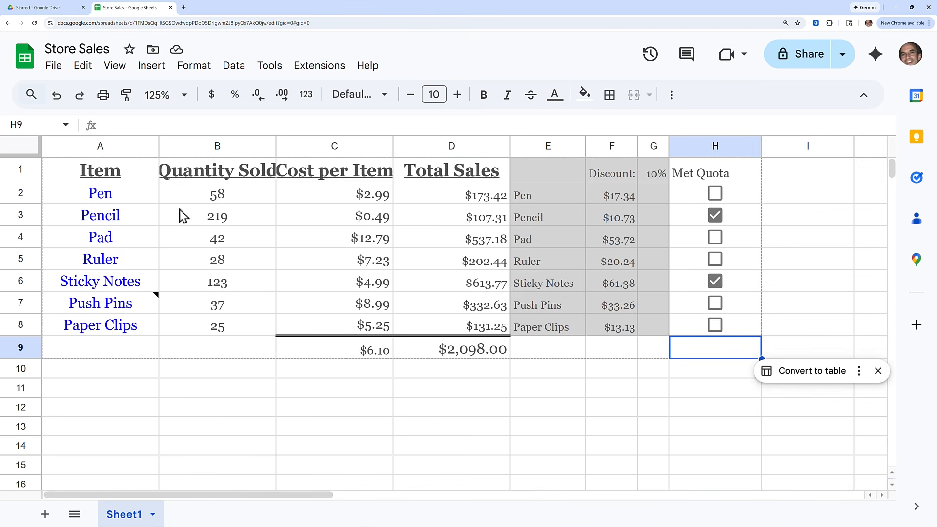
{"action": "left_click", "coordinate": [116, 71]}
{"action": "mouse_move", "coordinate": [129, 244]}
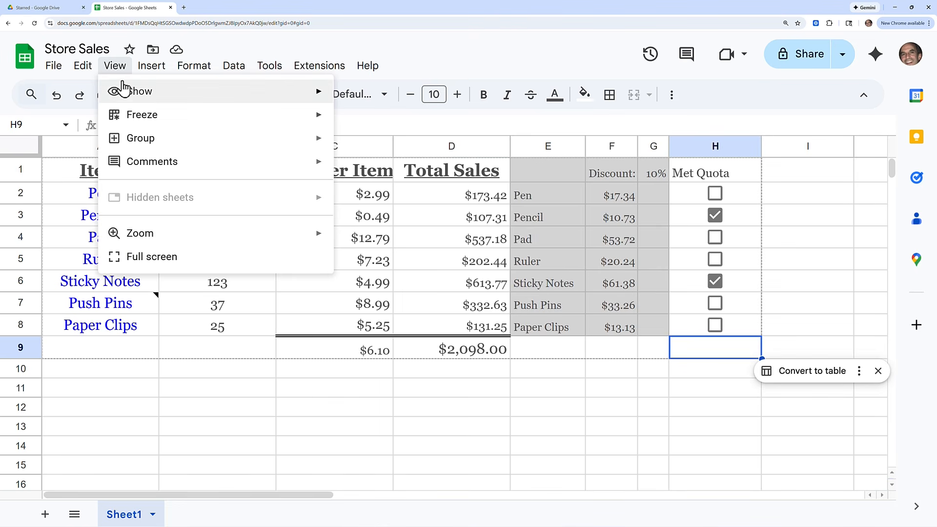
{"action": "mouse_move", "coordinate": [164, 242]}
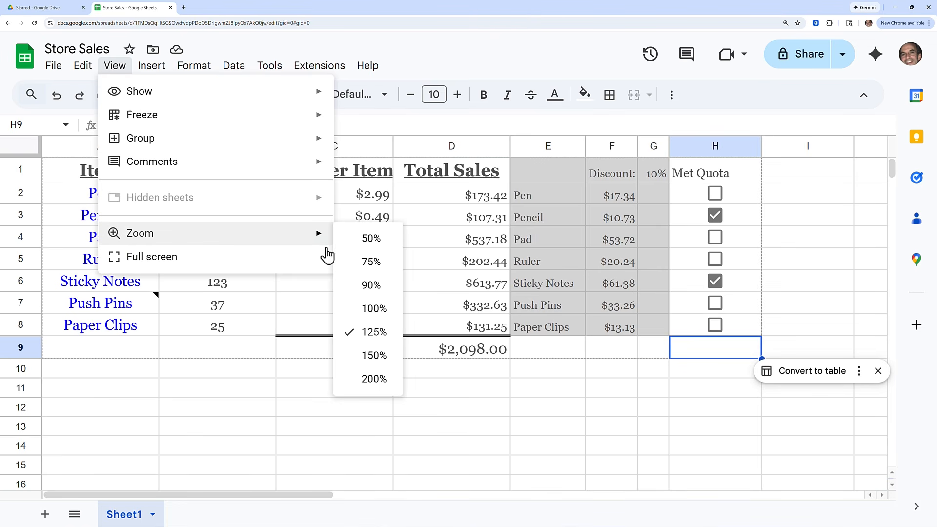
{"action": "left_click", "coordinate": [377, 314]}
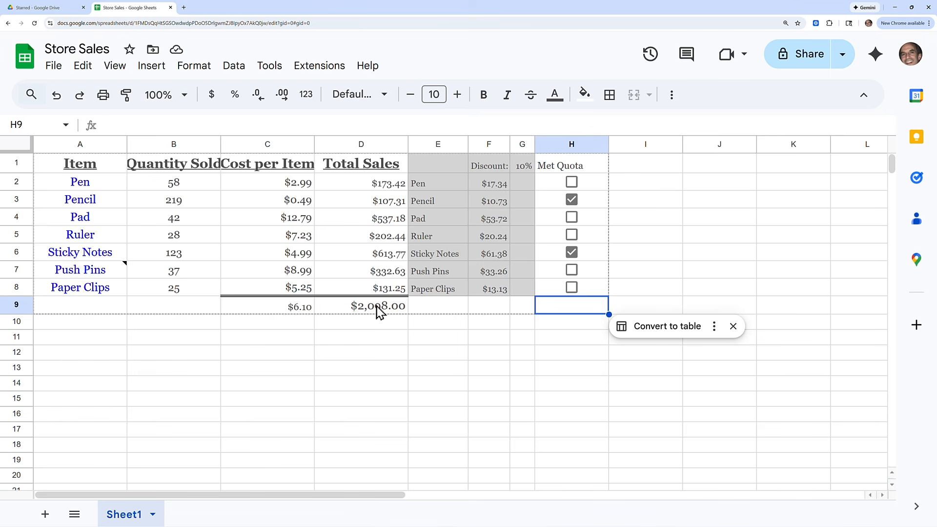
{"action": "key", "text": "ctrl+plus"}
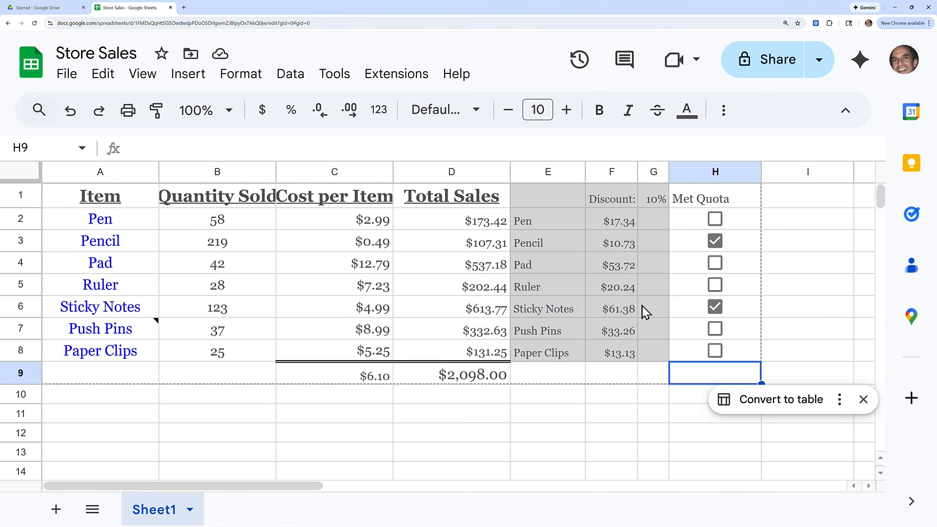
{"action": "key", "text": "ctrl+minus"}
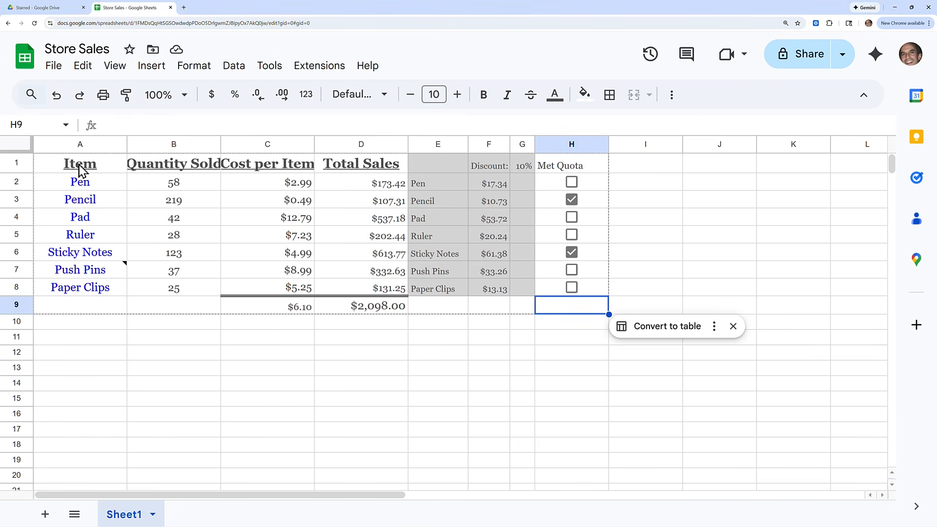
Step: Select the sales data A1:D9 and the discount data E1:G8 in turn, and add a second sheet to the spreadsheet
{"action": "left_click_drag", "start_coordinate": [80, 170], "coordinate": [389, 312]}
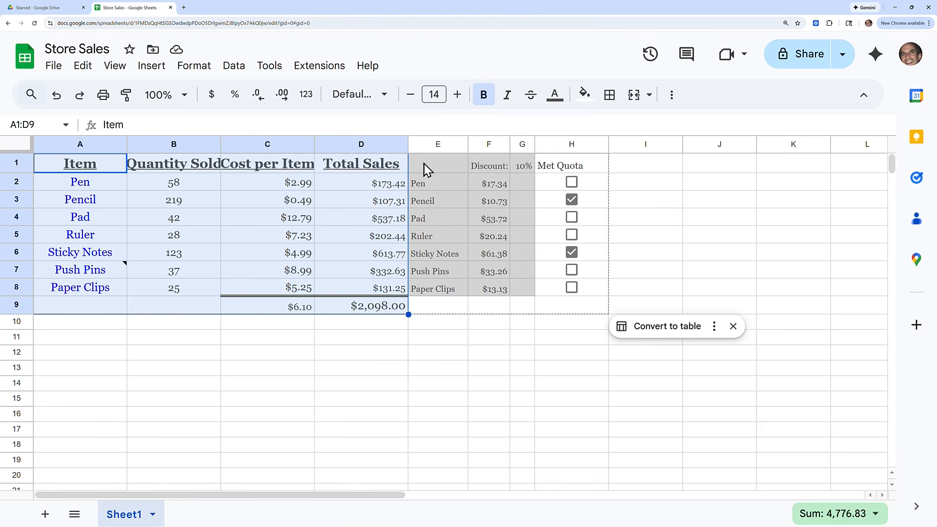
{"action": "left_click_drag", "start_coordinate": [423, 164], "coordinate": [519, 295]}
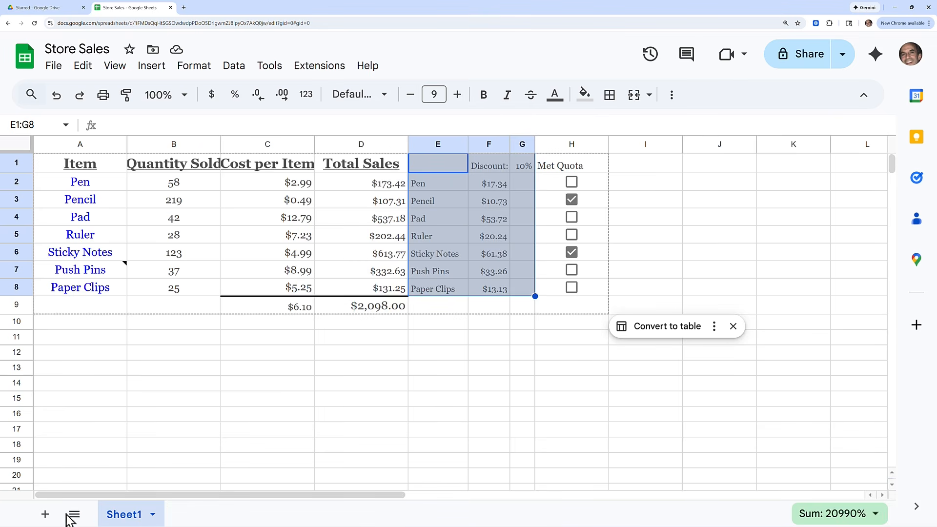
{"action": "left_click", "coordinate": [45, 514]}
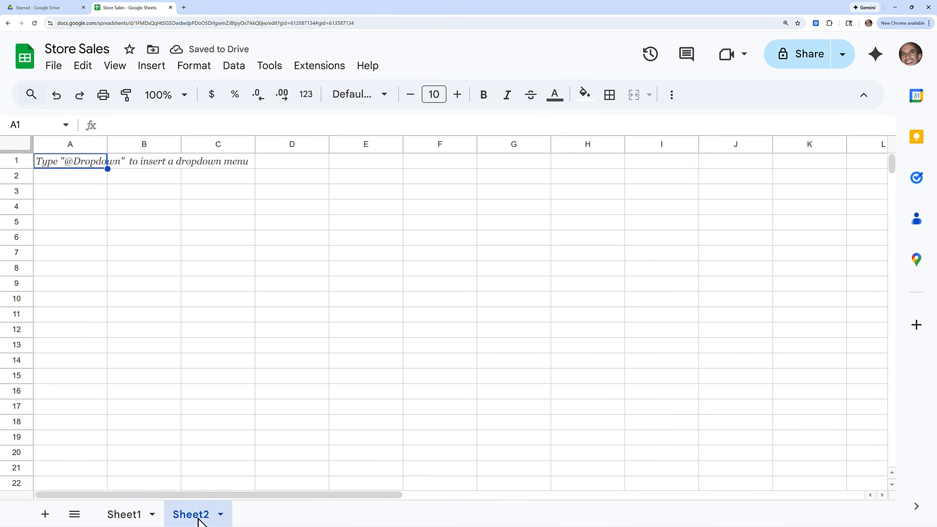
Step: Rename Sheet1 as Sales
{"action": "left_click", "coordinate": [152, 520]}
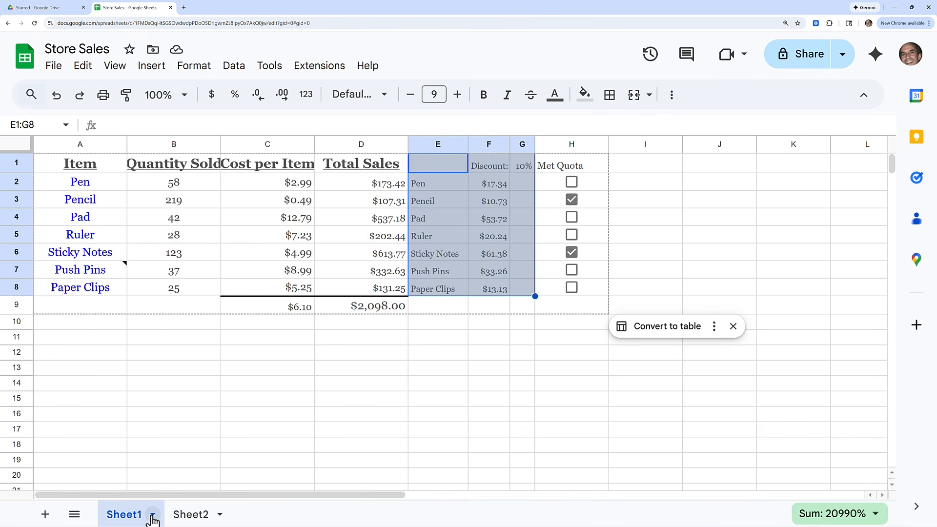
{"action": "left_click", "coordinate": [152, 516]}
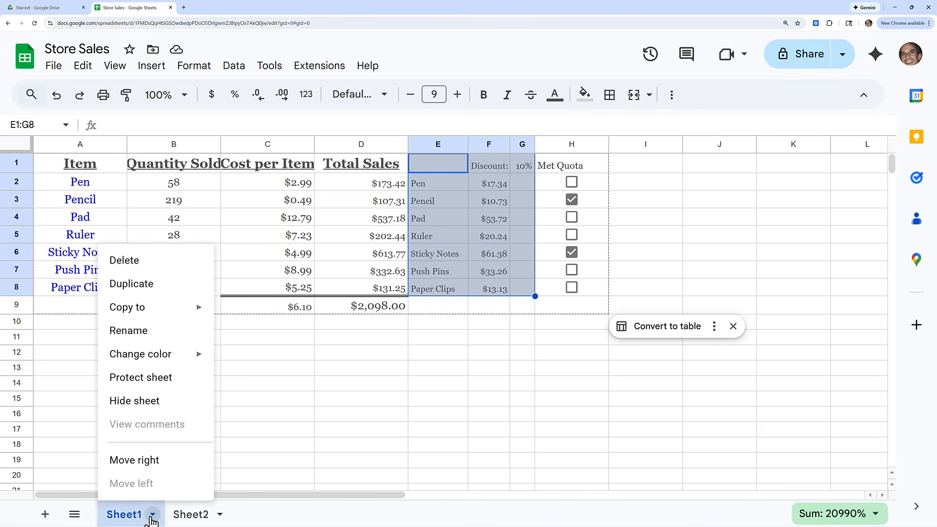
{"action": "left_click", "coordinate": [127, 331]}
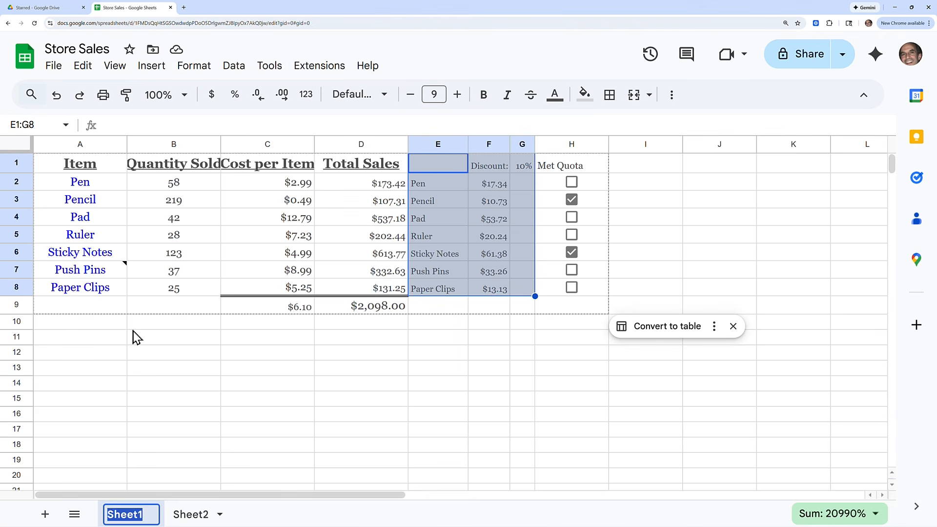
{"action": "type", "text": "Sael"}
{"action": "key", "text": "BackSpace"}
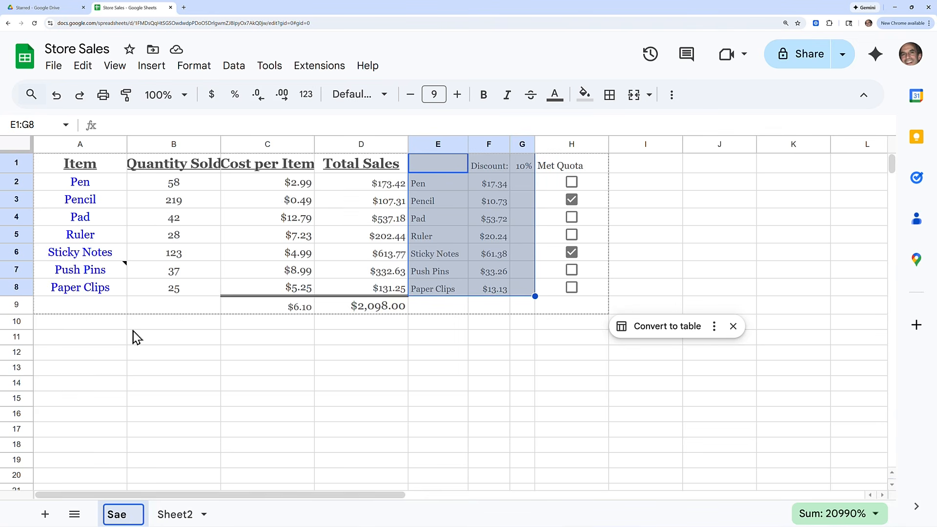
{"action": "key", "text": "BackSpace"}
{"action": "type", "text": "les"}
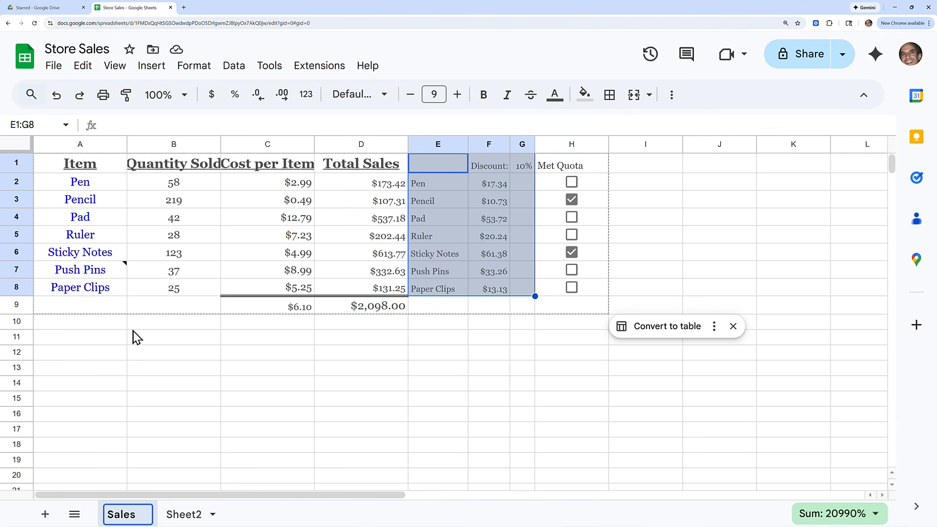
Step: Rename Sheet2 as Discount
{"action": "left_click", "coordinate": [212, 519]}
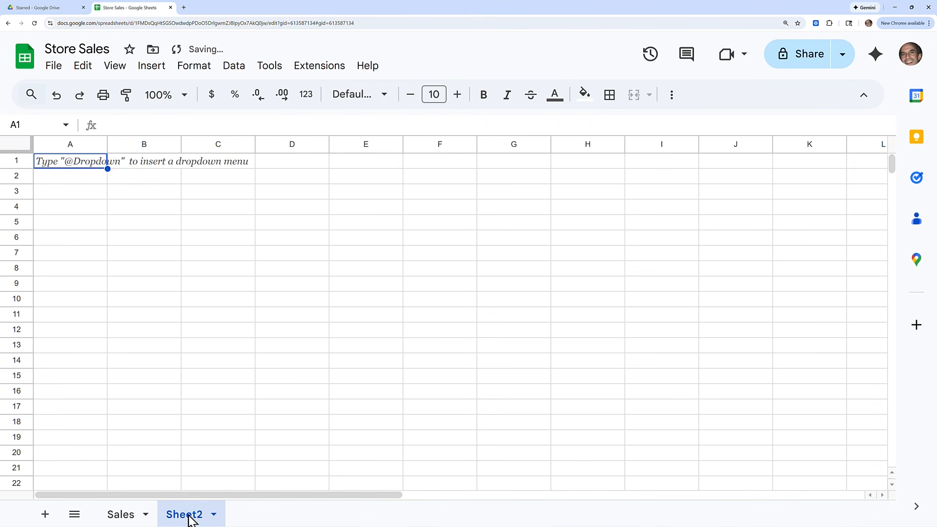
{"action": "double_click", "coordinate": [190, 517]}
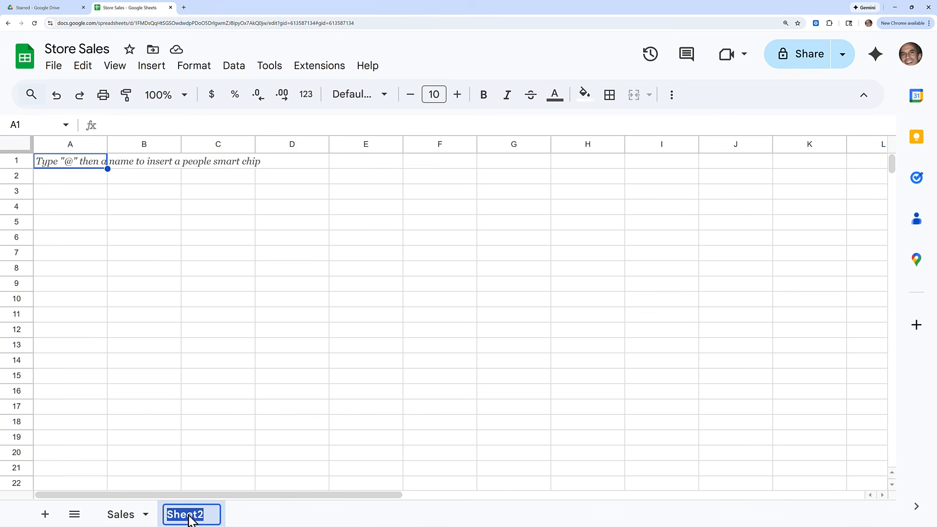
{"action": "type", "text": "D"}
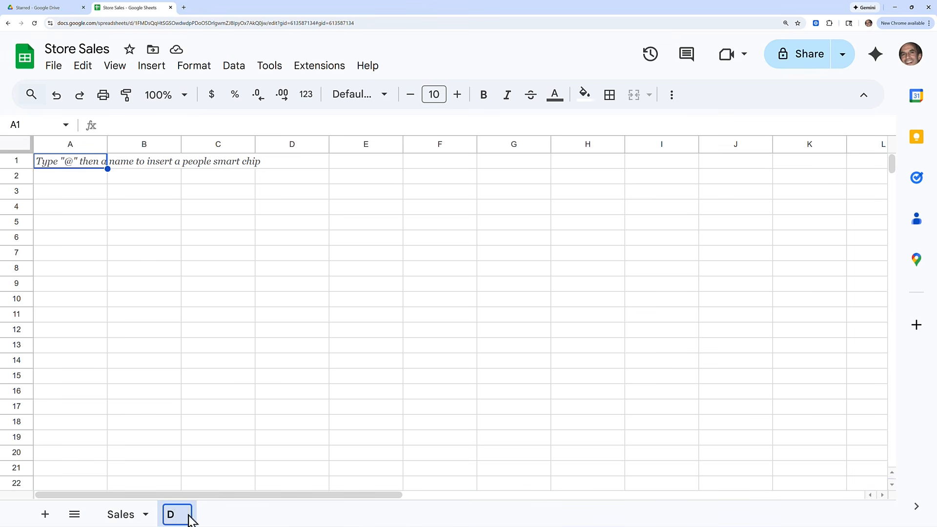
{"action": "type", "text": "iscount"}
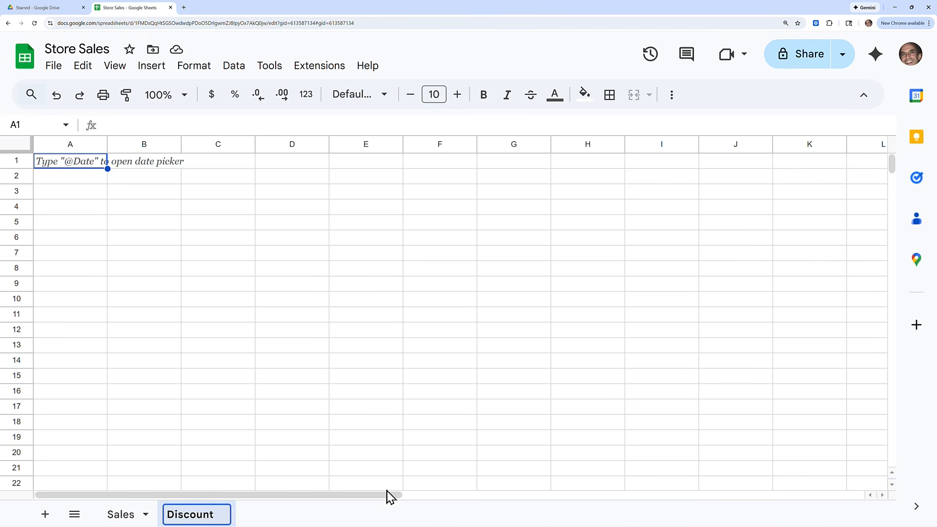
{"action": "key", "text": "Return"}
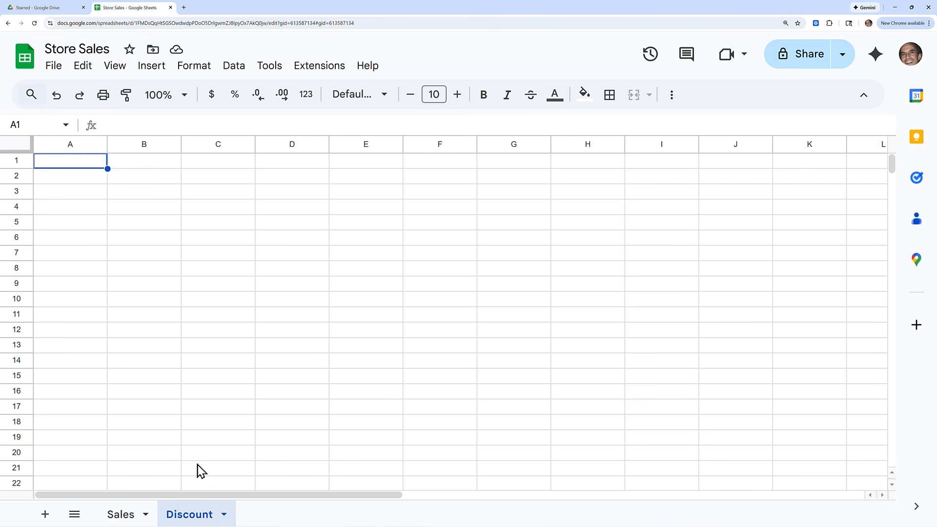
Step: Move the discount data in E1:G8 of the Sales sheet to the Discount sheet, starting at cell A1
{"action": "left_click", "coordinate": [122, 515]}
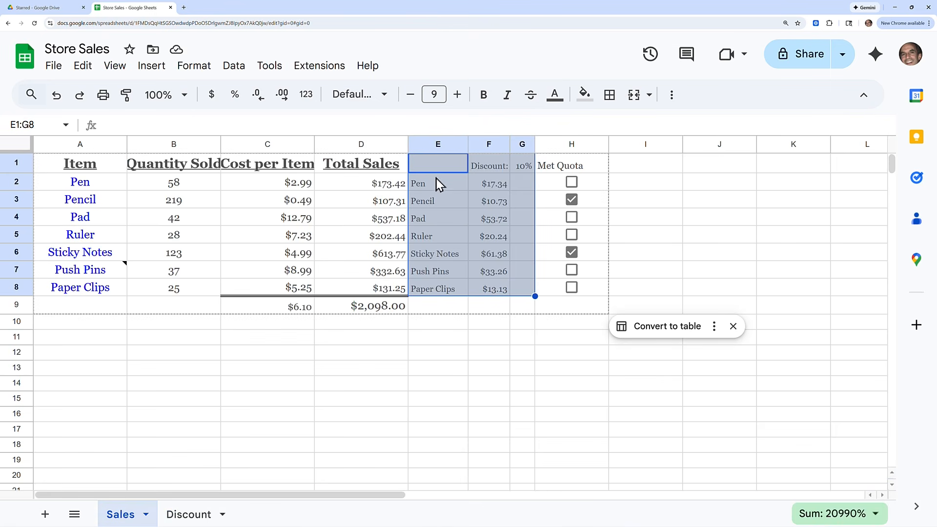
{"action": "left_click_drag", "start_coordinate": [429, 166], "coordinate": [526, 295]}
{"action": "right_click", "coordinate": [451, 216]}
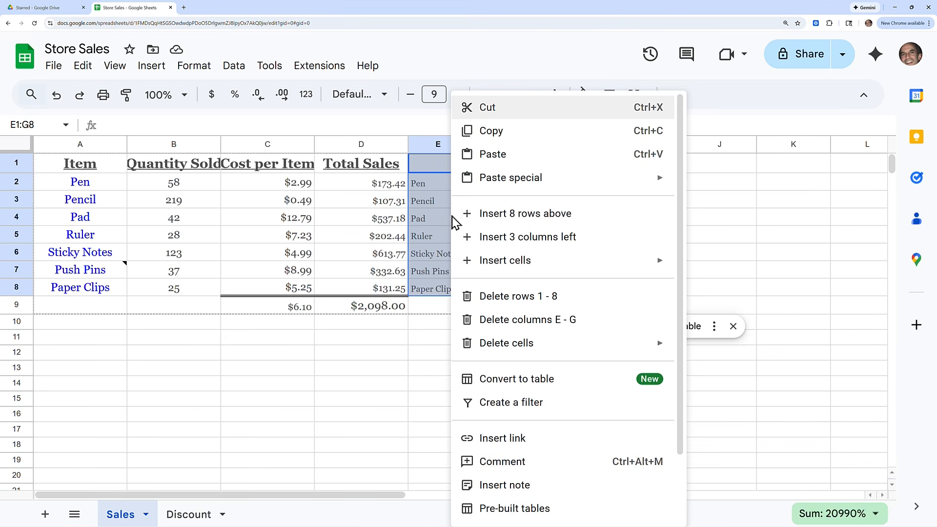
{"action": "left_click", "coordinate": [486, 108]}
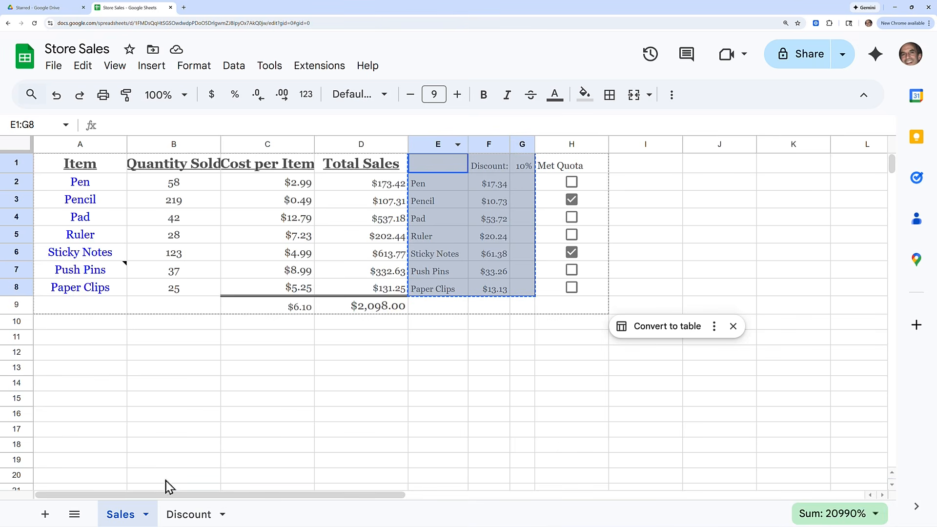
{"action": "left_click", "coordinate": [188, 518]}
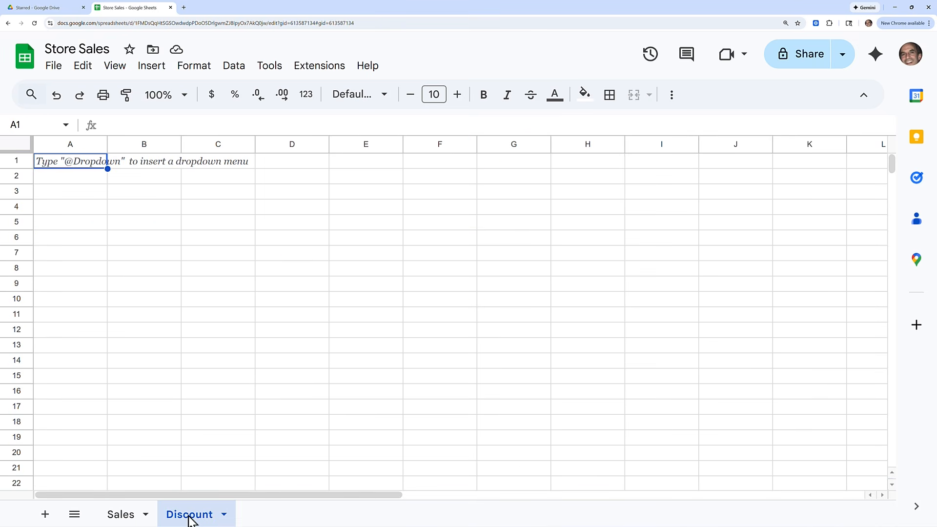
{"action": "right_click", "coordinate": [75, 164]}
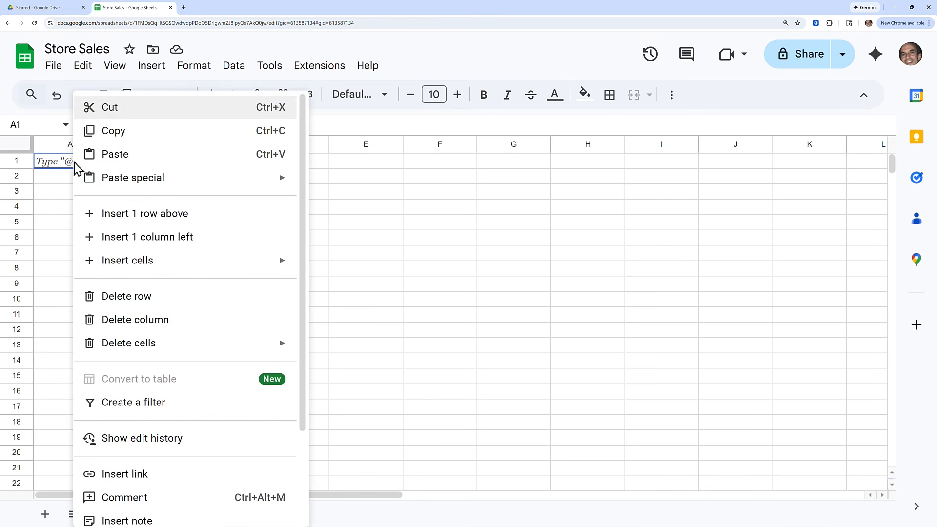
{"action": "left_click", "coordinate": [112, 159]}
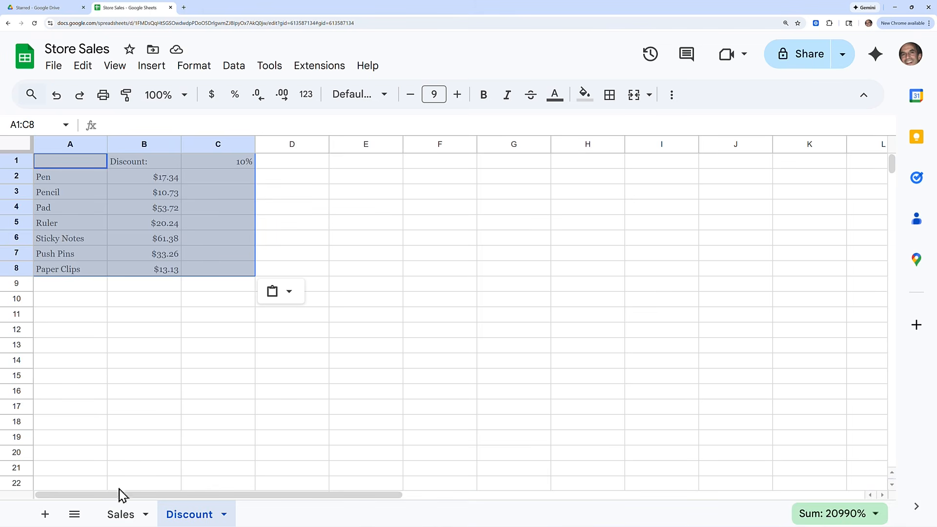
Step: Delete the emptied columns E through G from the Sales sheet
{"action": "left_click", "coordinate": [126, 520]}
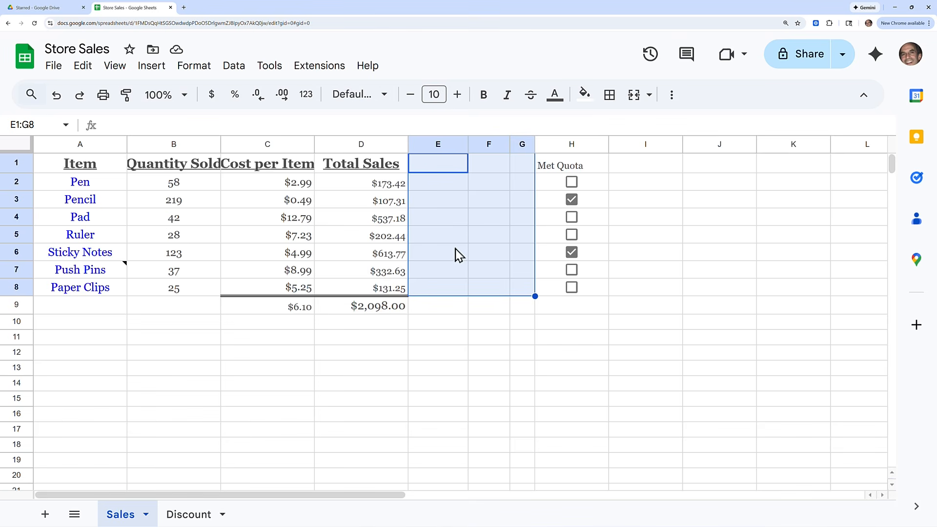
{"action": "left_click", "coordinate": [436, 147]}
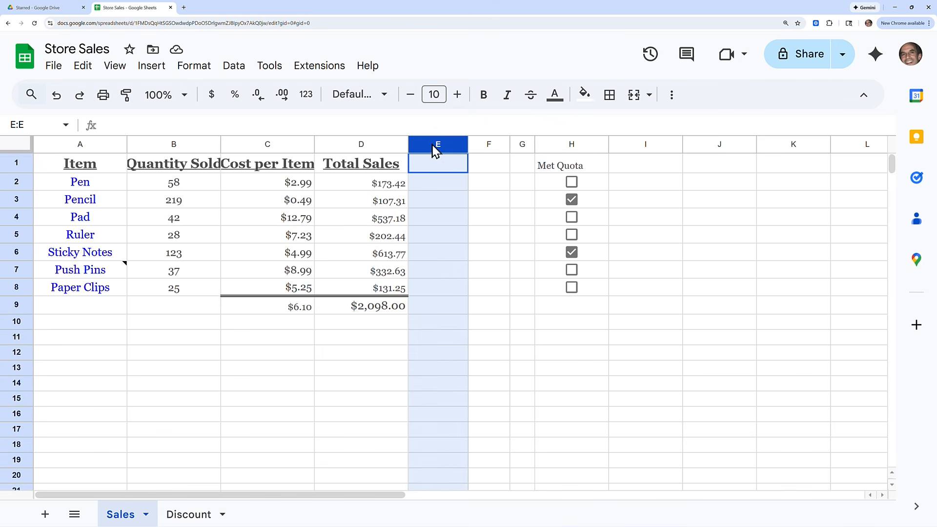
{"action": "left_click", "coordinate": [476, 144], "text": "shift"}
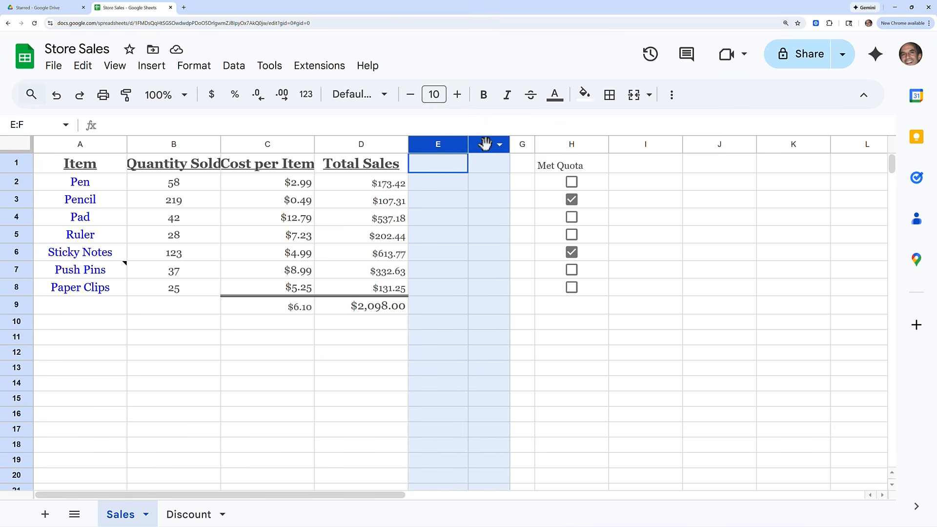
{"action": "left_click", "coordinate": [516, 144], "text": "shift"}
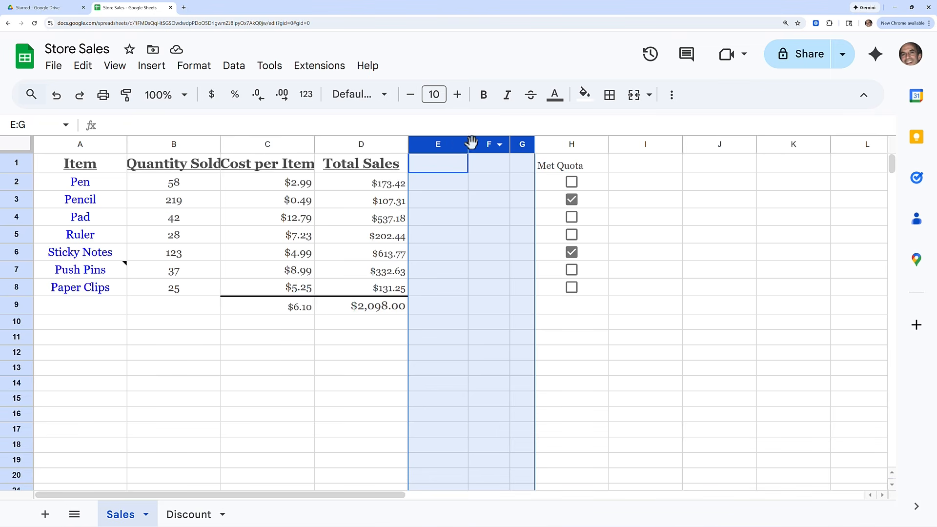
{"action": "right_click", "coordinate": [432, 144]}
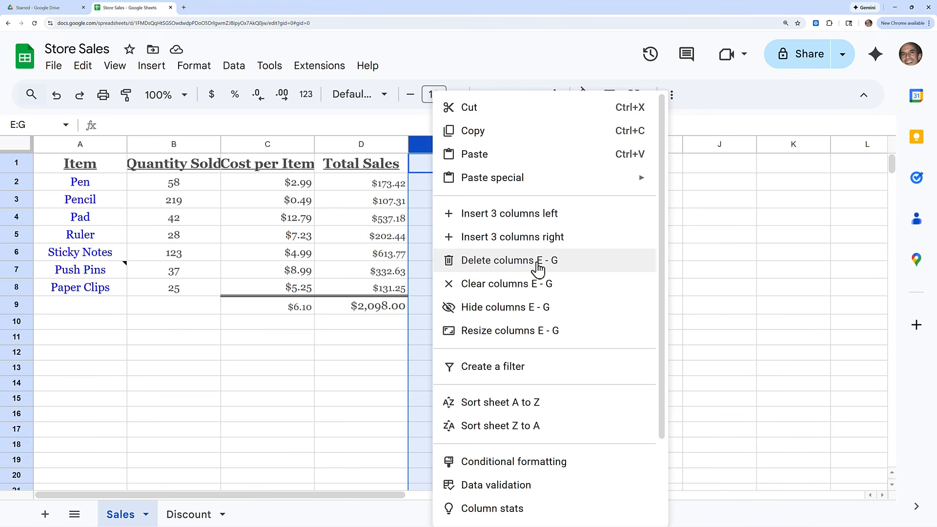
{"action": "left_click", "coordinate": [502, 266]}
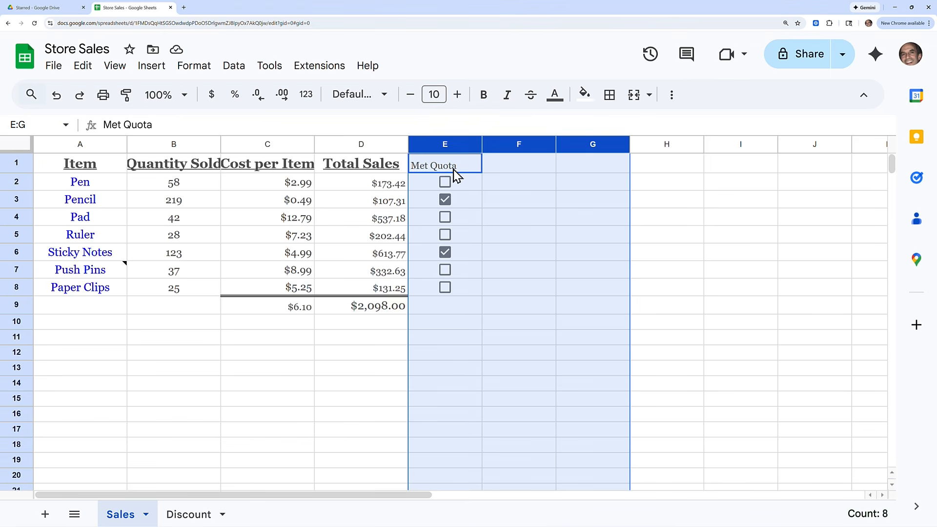
Step: Copy only the formatting of the Total Sales header in D1 onto the Met Quota header in E1
{"action": "left_click", "coordinate": [367, 169]}
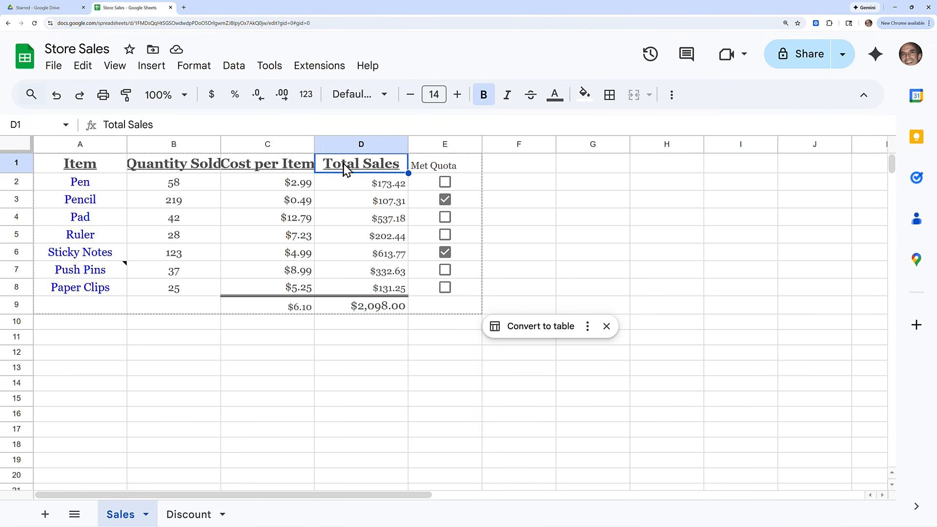
{"action": "left_click", "coordinate": [447, 171]}
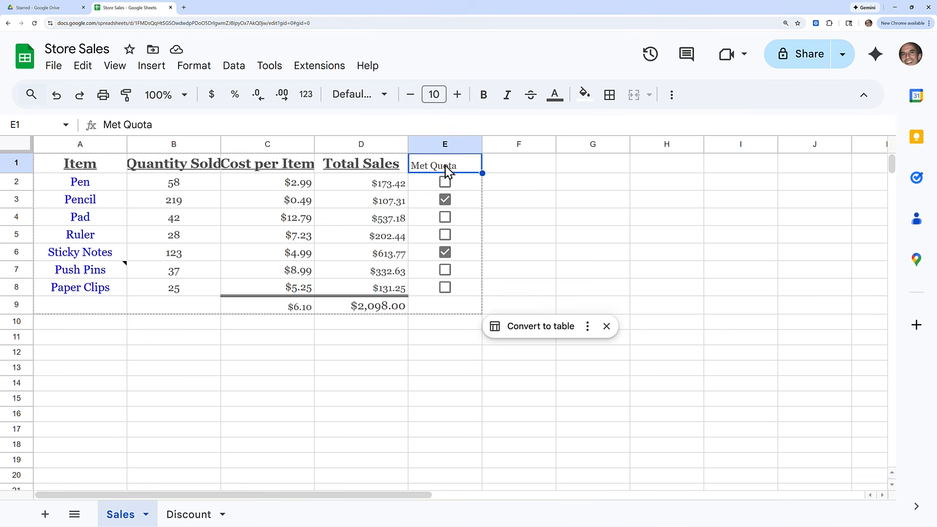
{"action": "left_click", "coordinate": [362, 170]}
{"action": "right_click", "coordinate": [362, 171]}
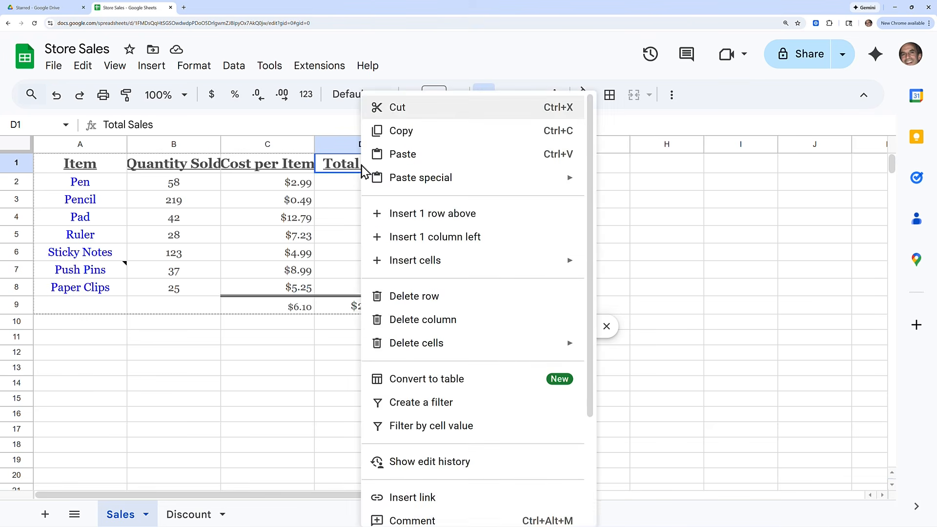
{"action": "left_click", "coordinate": [403, 132]}
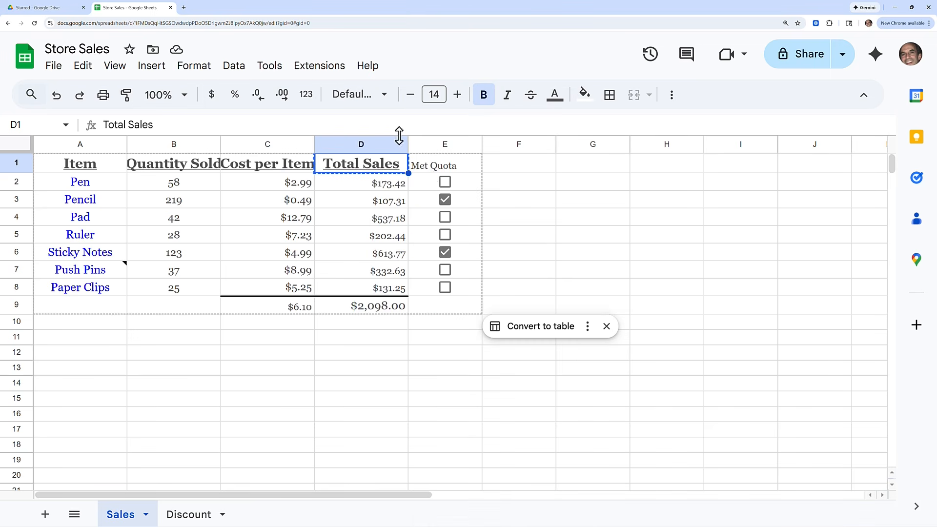
{"action": "left_click", "coordinate": [448, 171]}
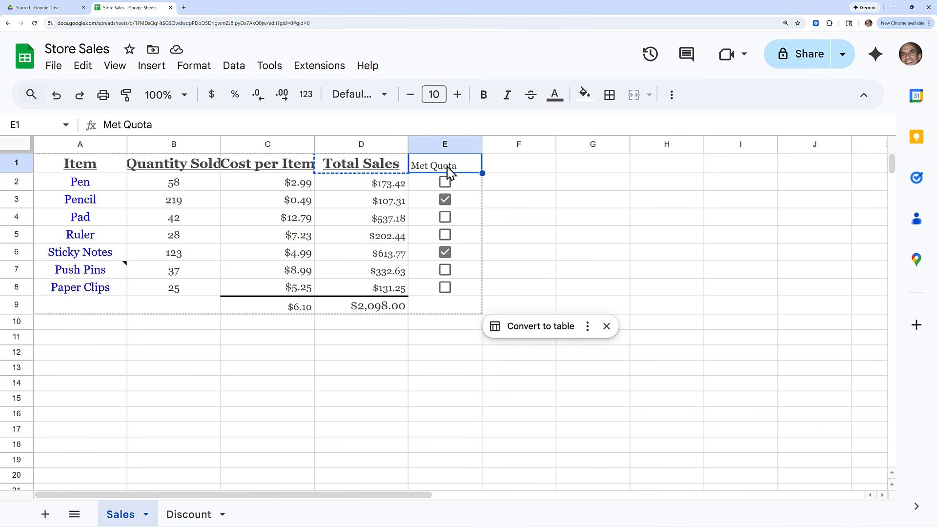
{"action": "right_click", "coordinate": [448, 171]}
{"action": "mouse_move", "coordinate": [490, 184]}
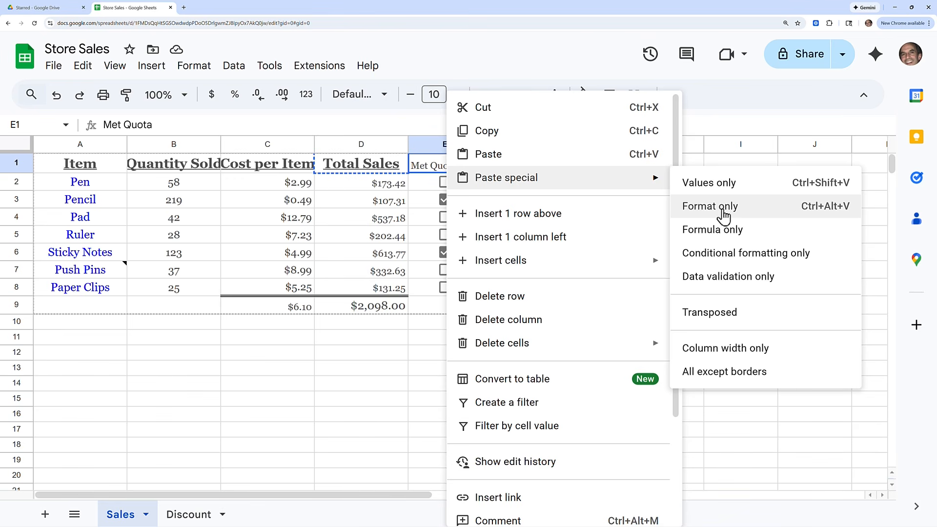
{"action": "left_click", "coordinate": [724, 207]}
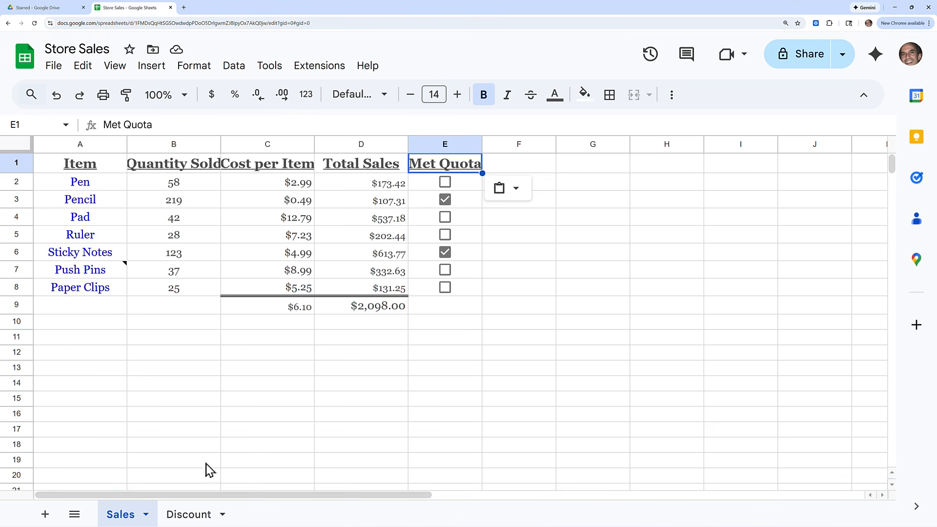
Step: Examine the Pen discount formula in B2 and the discount rate in C1 on the Discount sheet
{"action": "left_click", "coordinate": [191, 515]}
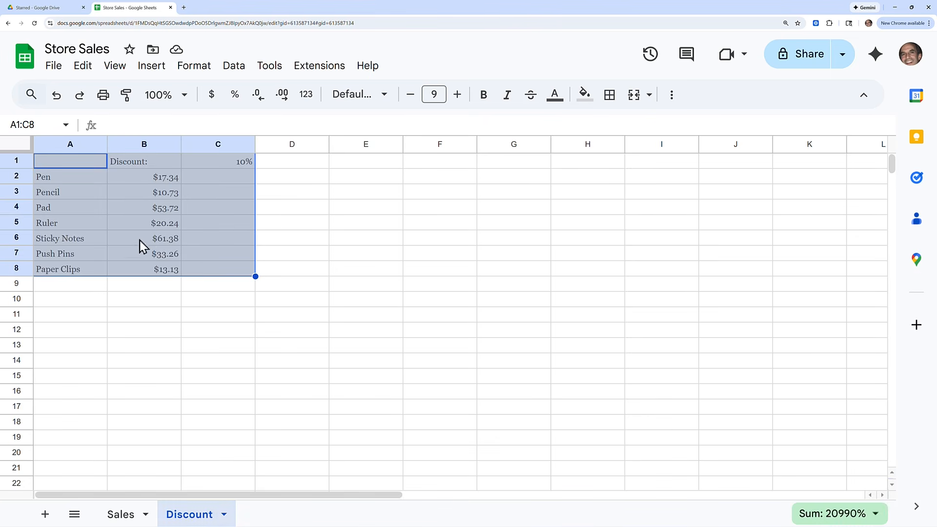
{"action": "left_click", "coordinate": [159, 178]}
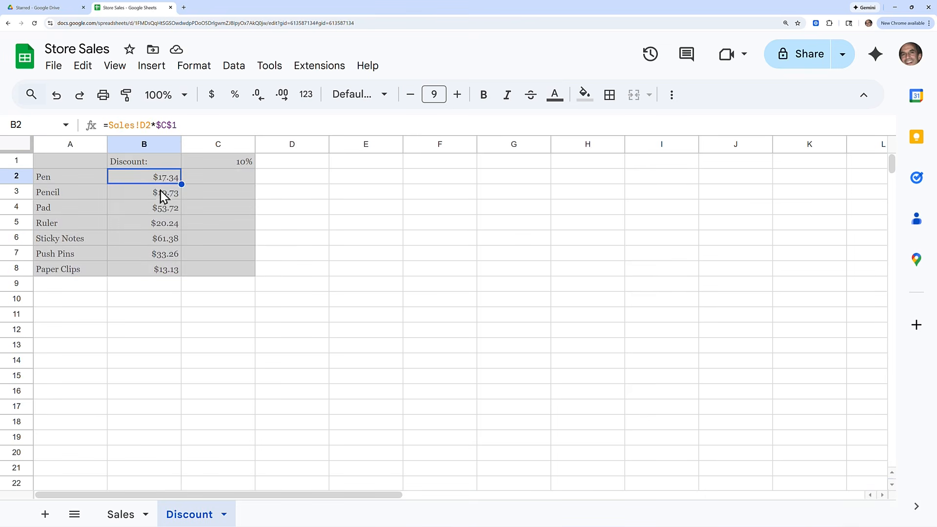
{"action": "left_click", "coordinate": [243, 162]}
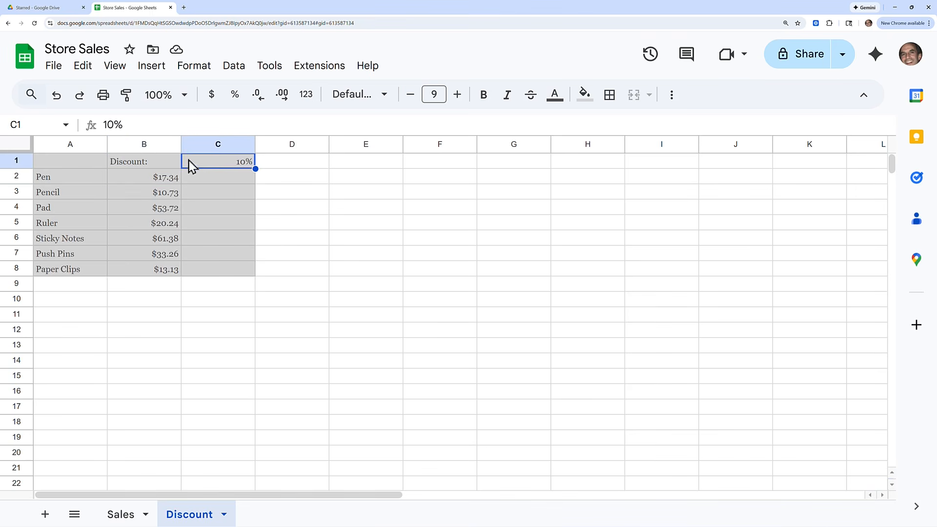
{"action": "left_click", "coordinate": [163, 178]}
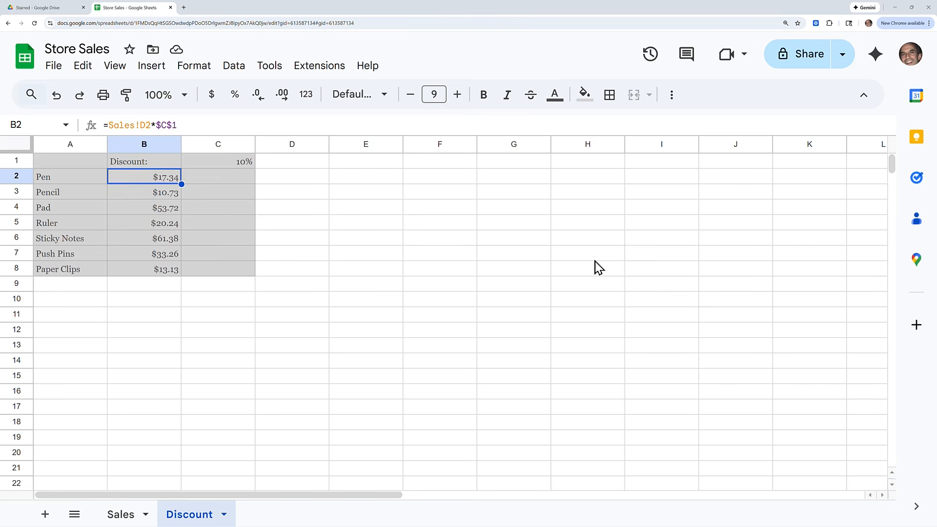
Step: Change the Discount sheet's tab color to dark red
{"action": "left_click", "coordinate": [224, 514]}
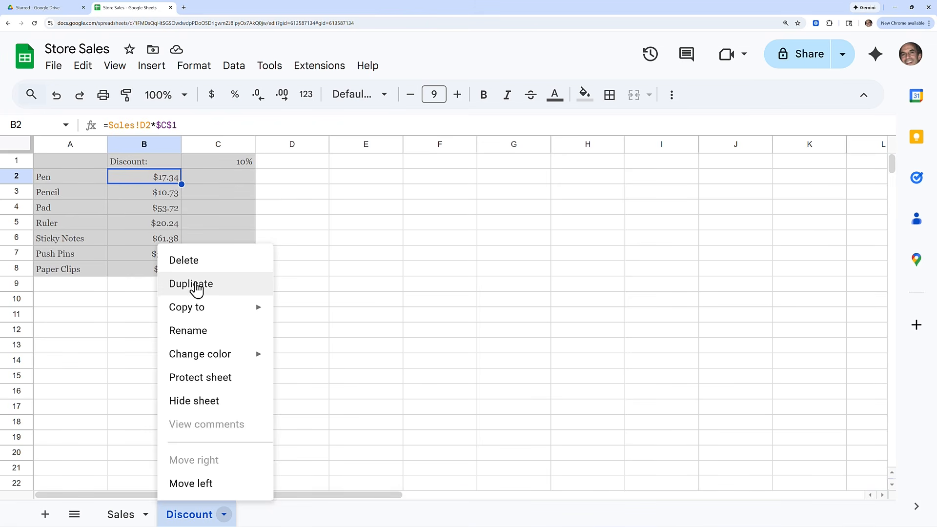
{"action": "mouse_move", "coordinate": [196, 312]}
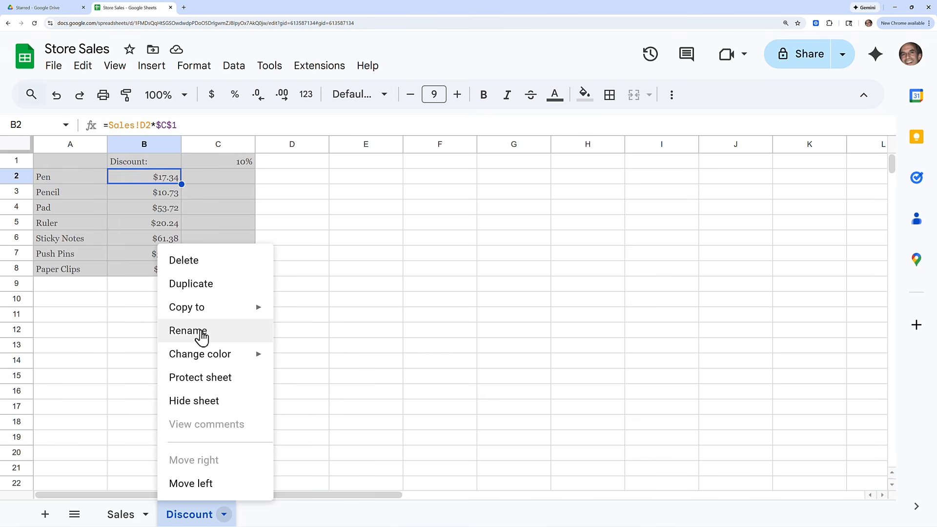
{"action": "mouse_move", "coordinate": [204, 361]}
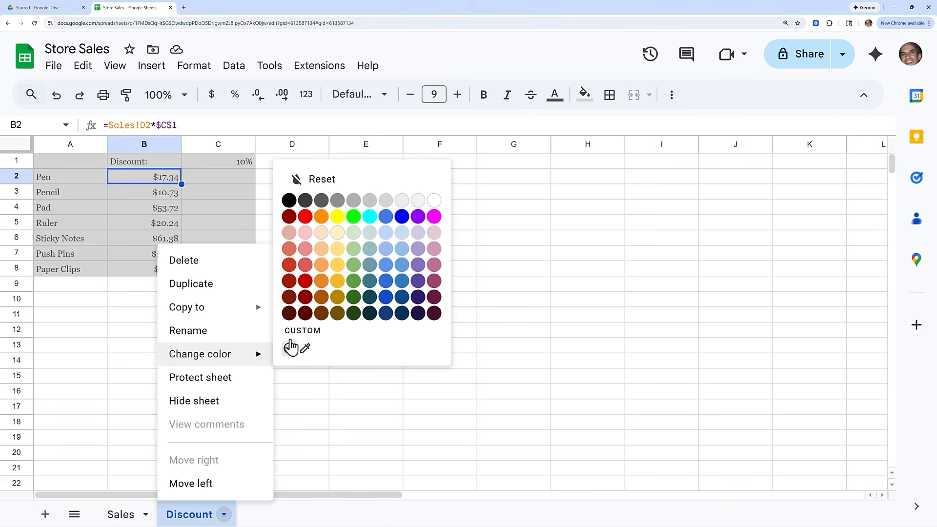
{"action": "left_click", "coordinate": [305, 281]}
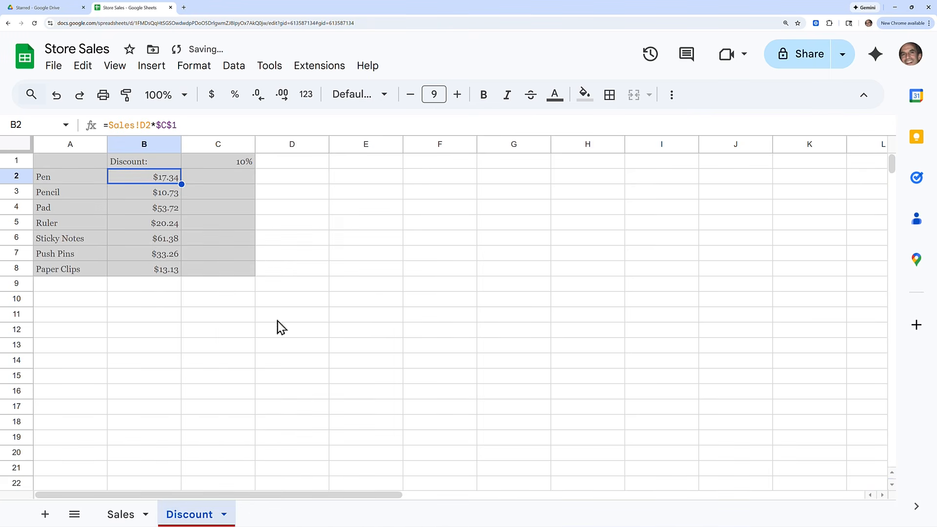
Step: Hide the Discount sheet and show it again
{"action": "left_click", "coordinate": [226, 515]}
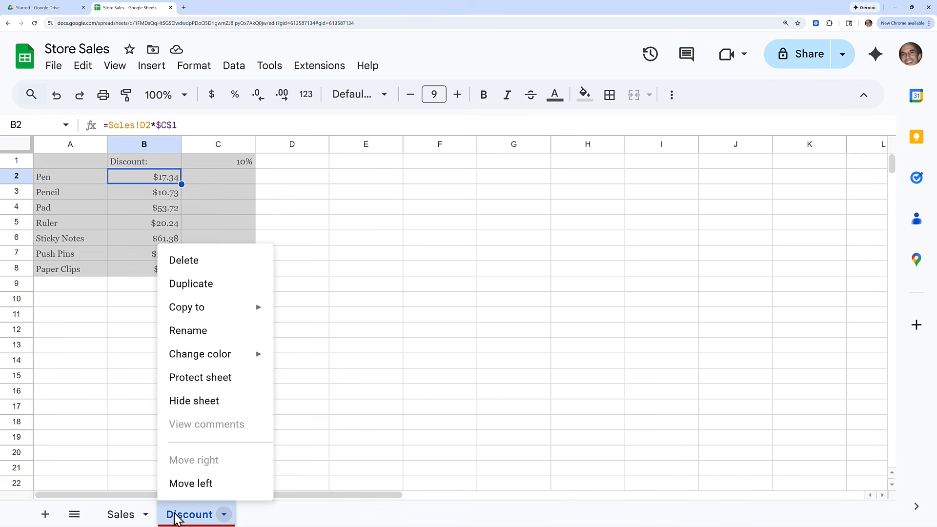
{"action": "left_click", "coordinate": [204, 408]}
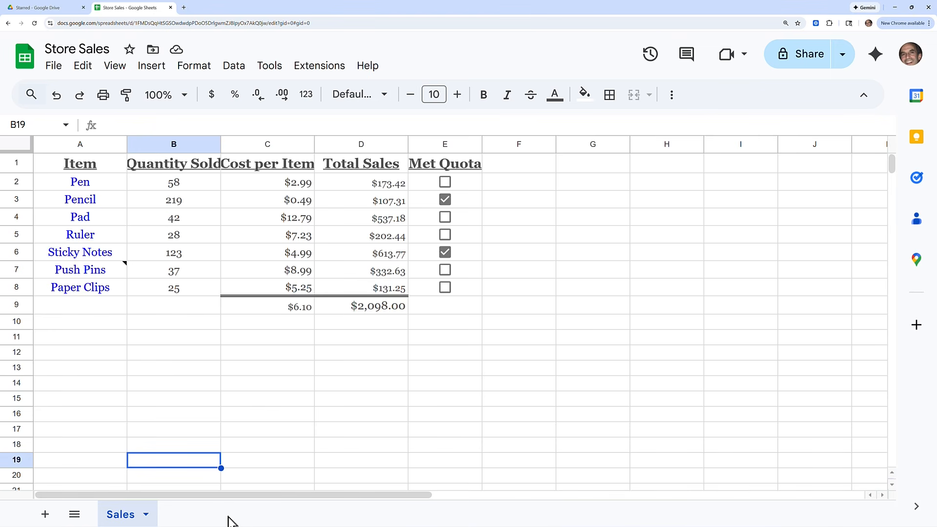
{"action": "left_click", "coordinate": [114, 71]}
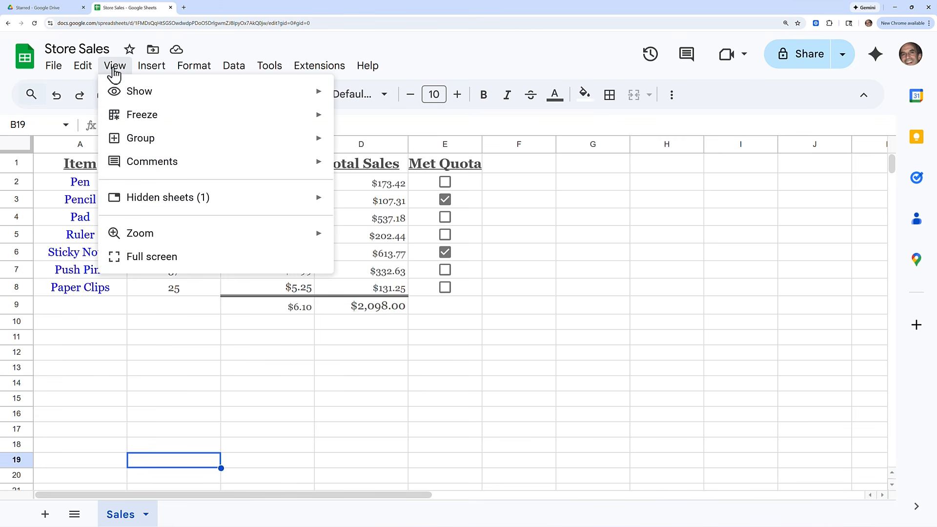
{"action": "mouse_move", "coordinate": [112, 203]}
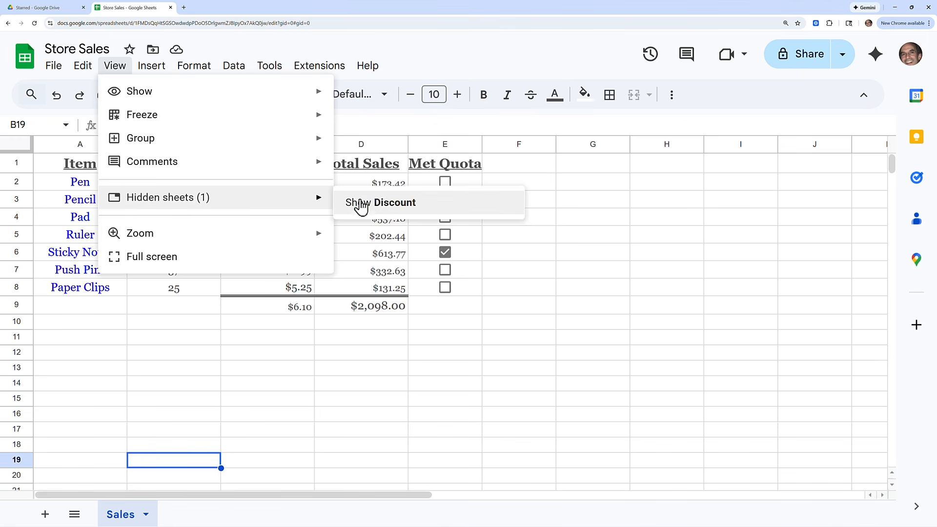
{"action": "left_click", "coordinate": [399, 209]}
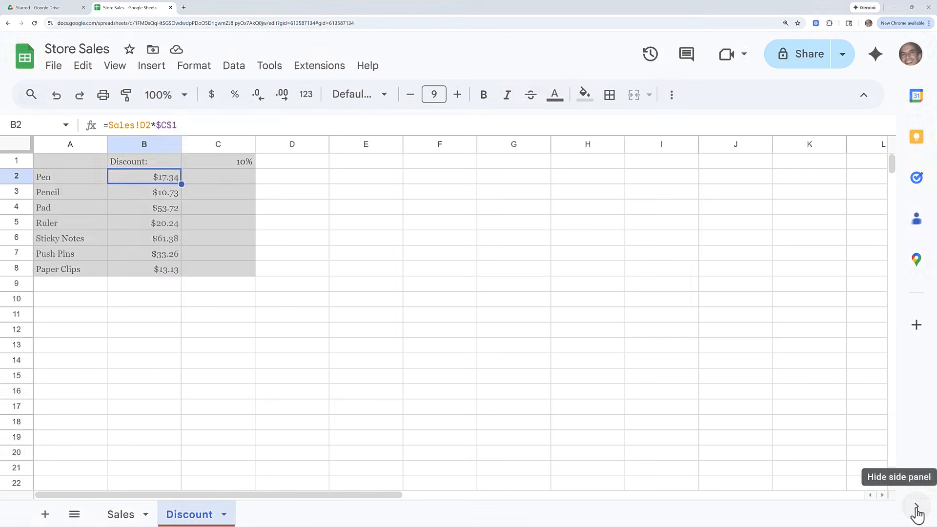
Step: Widen columns B and C of the Sales sheet slightly so the Quantity Sold and Cost per Item headers fit
{"action": "left_click", "coordinate": [121, 515]}
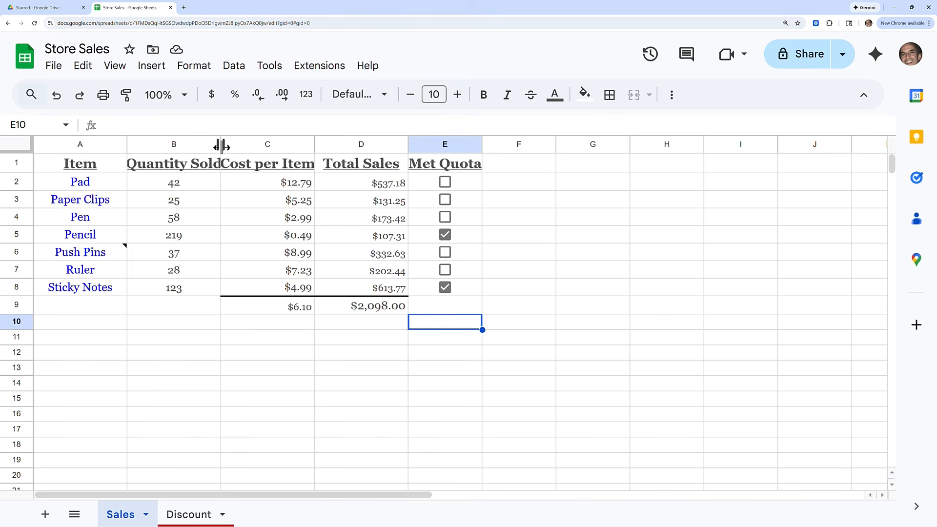
{"action": "left_click_drag", "start_coordinate": [222, 145], "coordinate": [230, 145]}
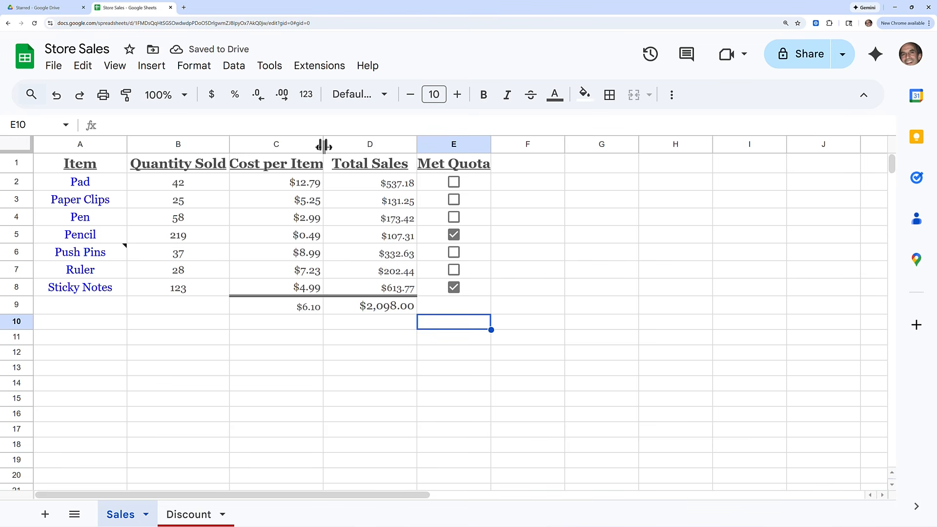
{"action": "left_click_drag", "start_coordinate": [323, 145], "coordinate": [332, 145]}
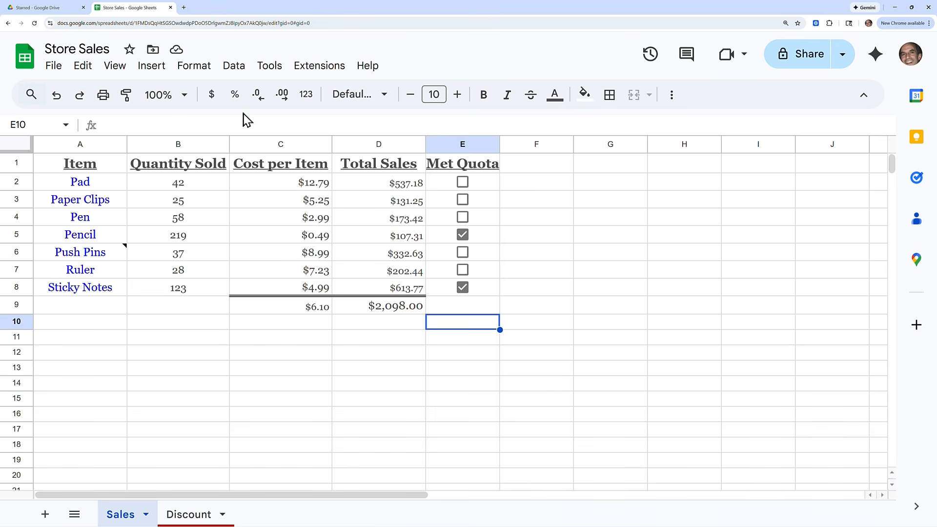
Step: Set the Sales sheet's zoom level to 125%
{"action": "left_click", "coordinate": [186, 103]}
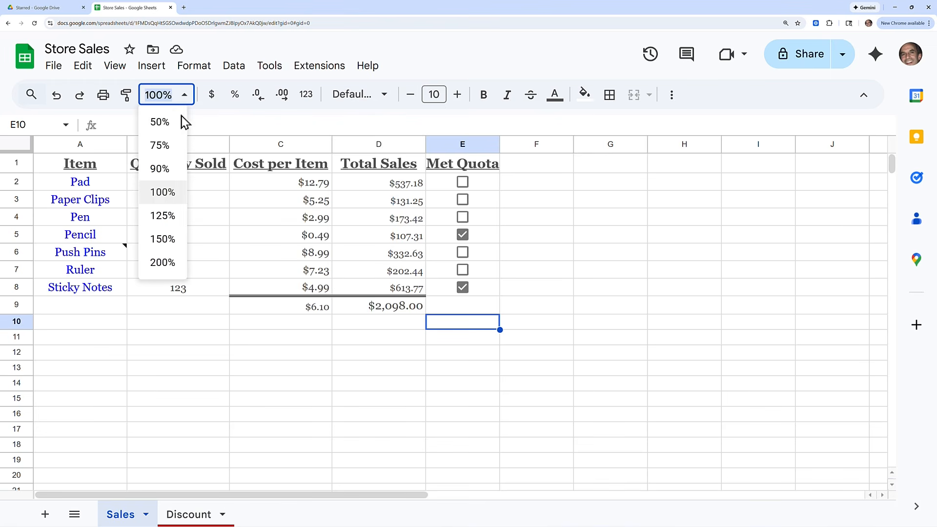
{"action": "left_click", "coordinate": [165, 222]}
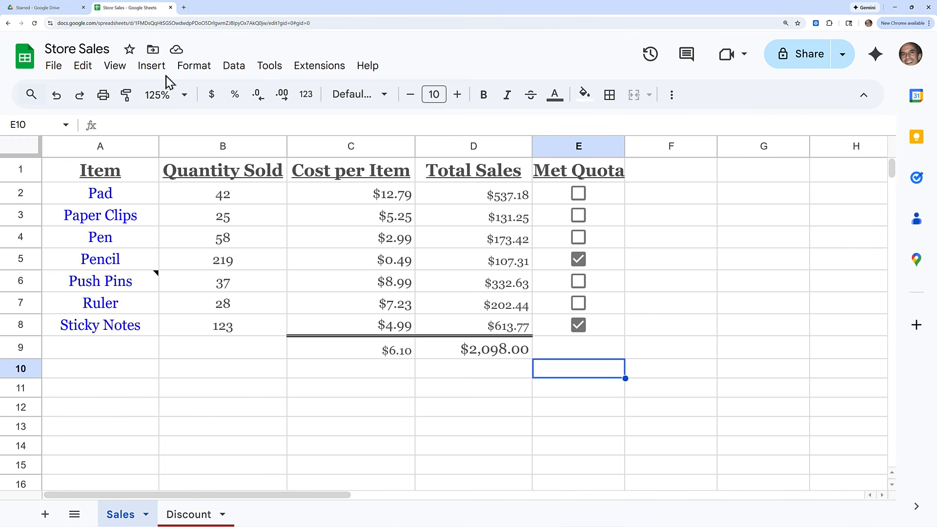
Step: Sort the whole Sales sheet by the Met Quota column (column E) from A to Z
{"action": "left_click", "coordinate": [229, 71]}
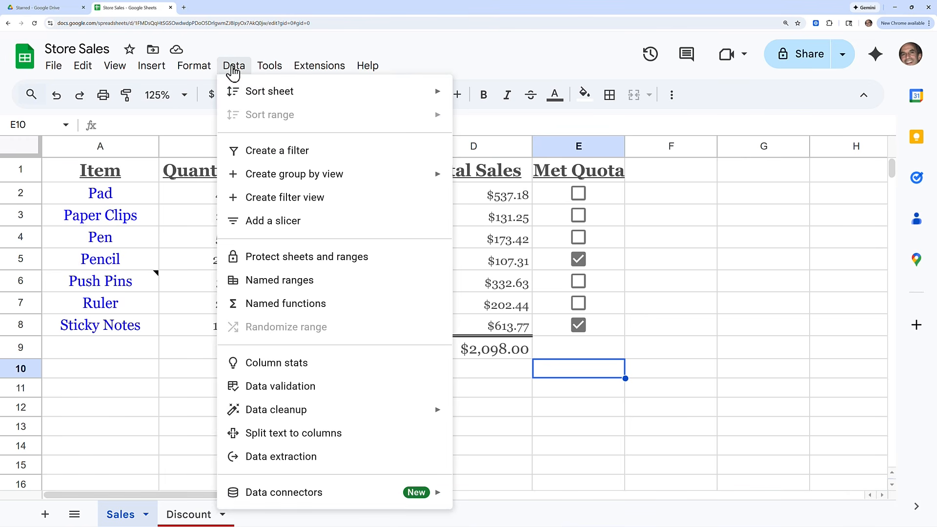
{"action": "mouse_move", "coordinate": [263, 95]}
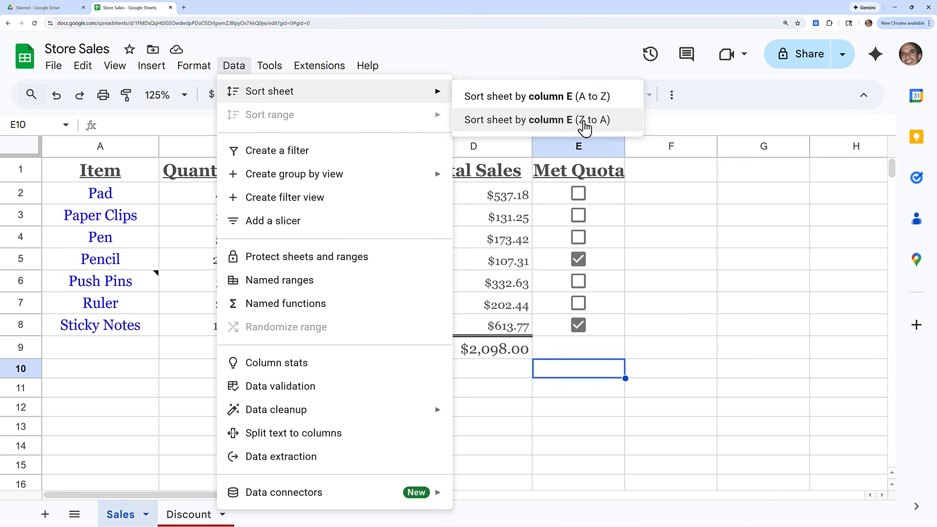
{"action": "left_click", "coordinate": [541, 101]}
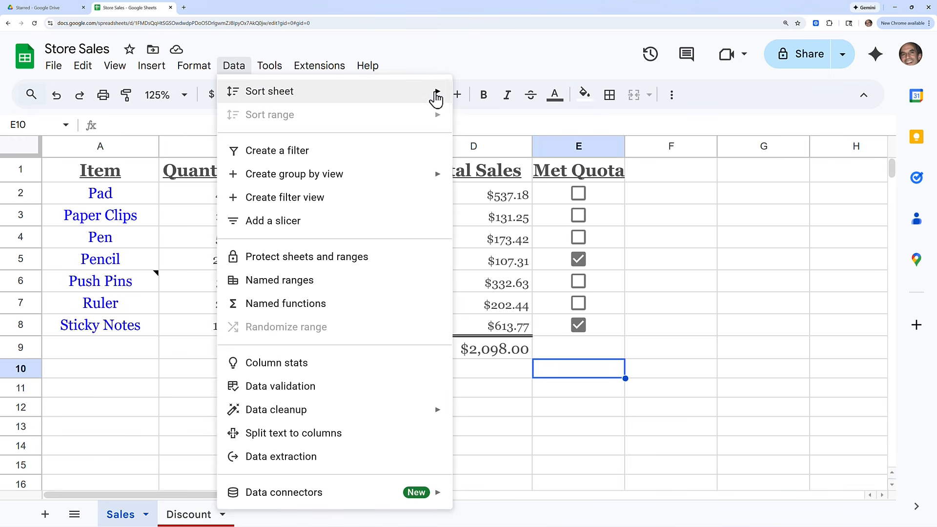
{"action": "mouse_move", "coordinate": [445, 99]}
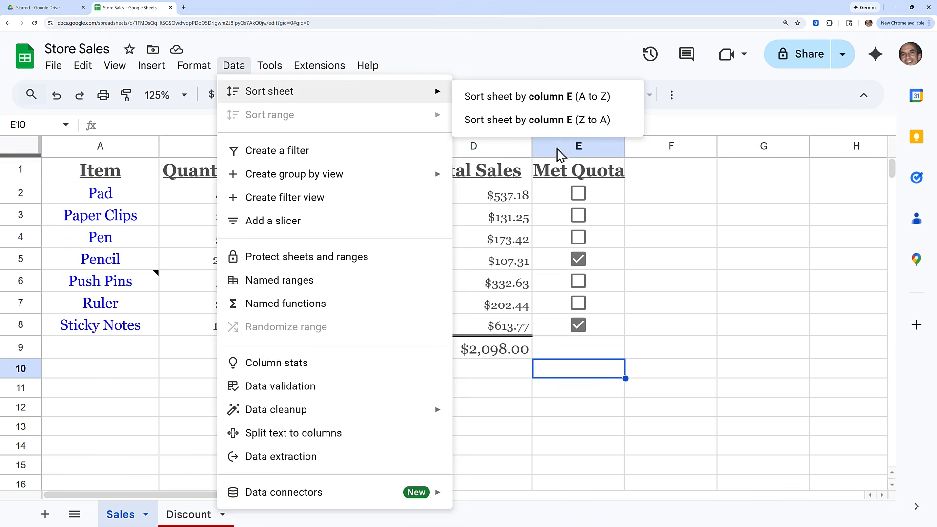
{"action": "left_click", "coordinate": [548, 98]}
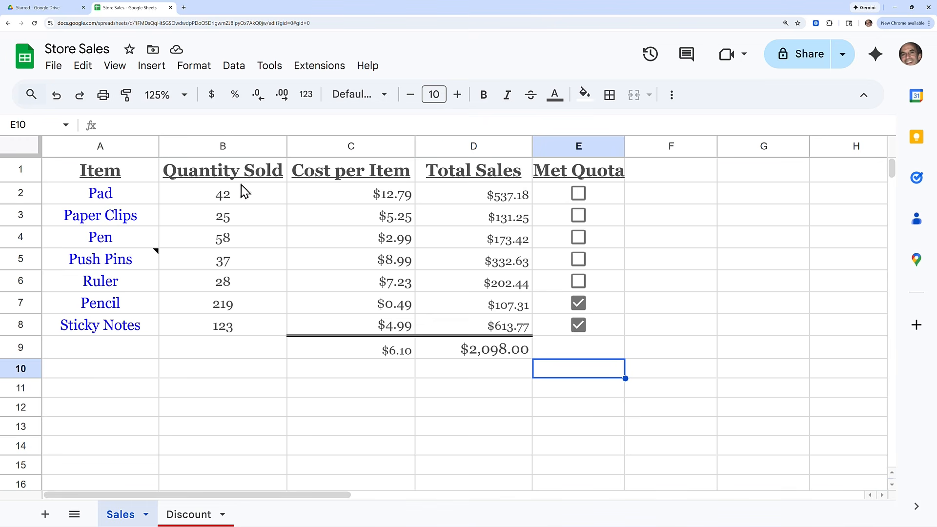
Step: Sort the range A1:E8 by Quantity Sold from Z to A, treating the first row as a header row
{"action": "left_click", "coordinate": [119, 174]}
{"action": "left_click_drag", "start_coordinate": [119, 175], "coordinate": [602, 336]}
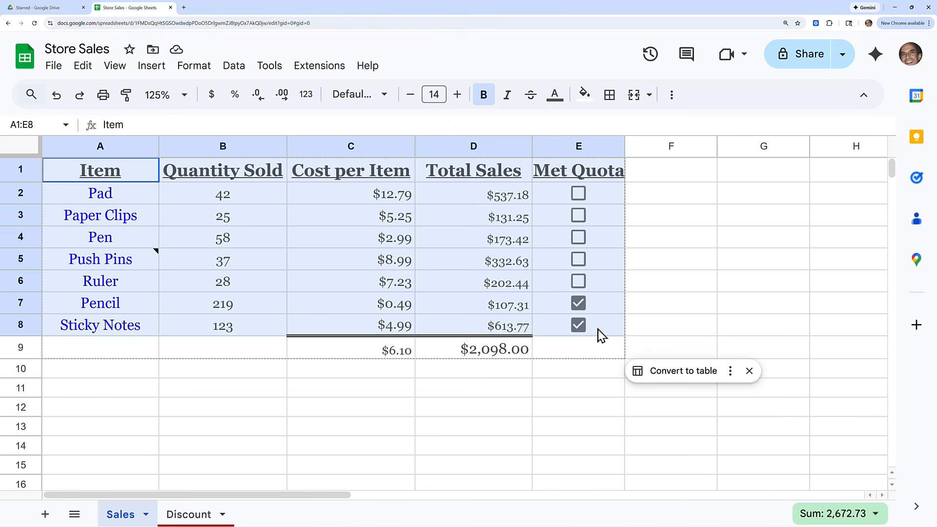
{"action": "left_click_drag", "start_coordinate": [601, 337], "coordinate": [602, 337]}
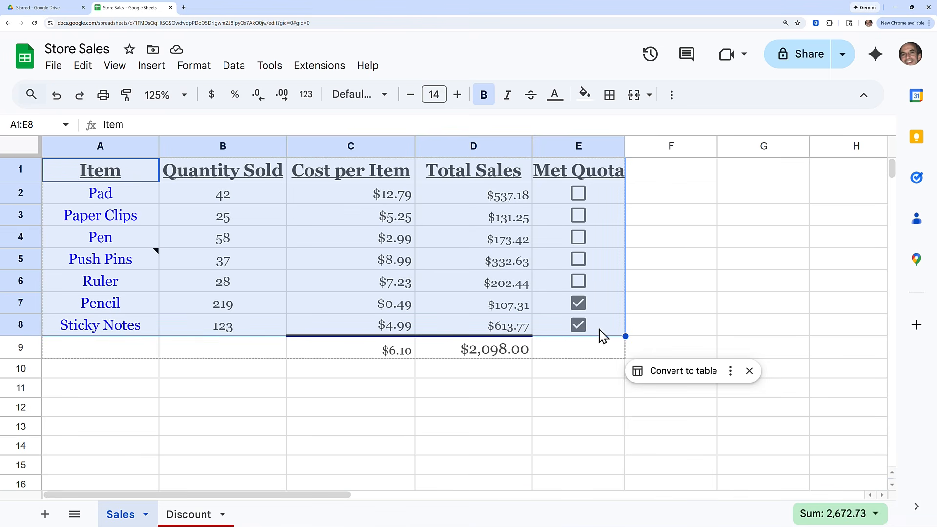
{"action": "left_click", "coordinate": [237, 71]}
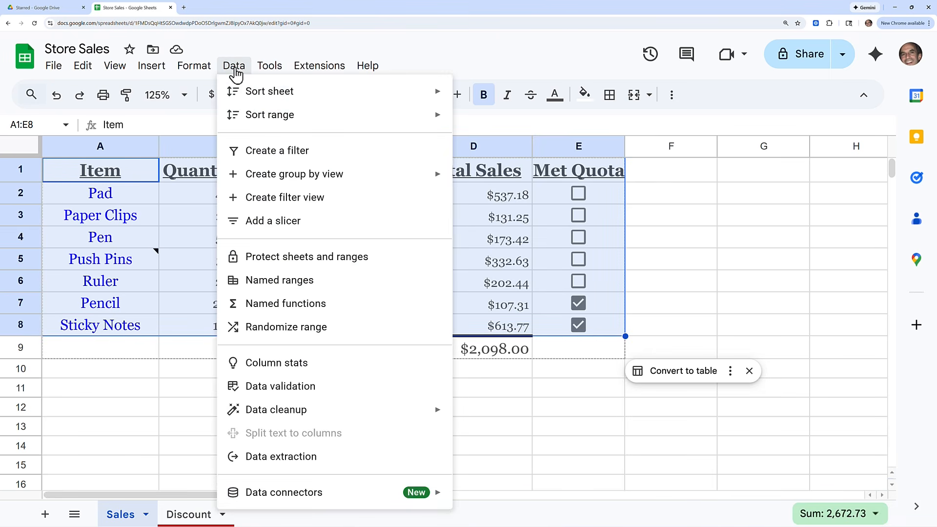
{"action": "mouse_move", "coordinate": [264, 92]}
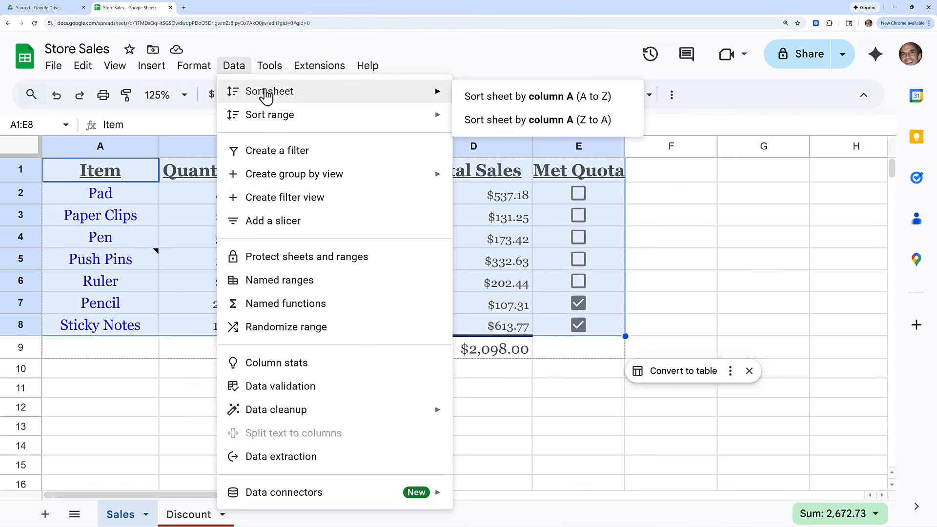
{"action": "mouse_move", "coordinate": [266, 120]}
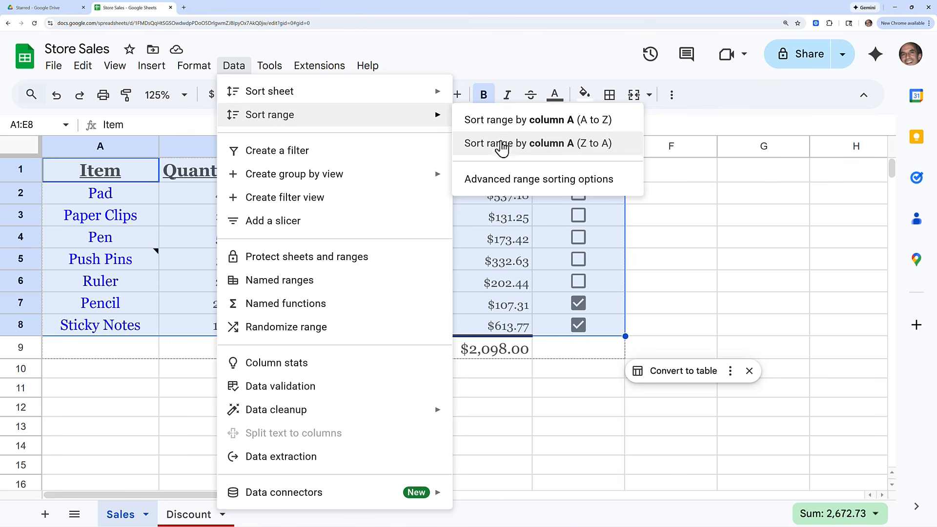
{"action": "left_click", "coordinate": [540, 189]}
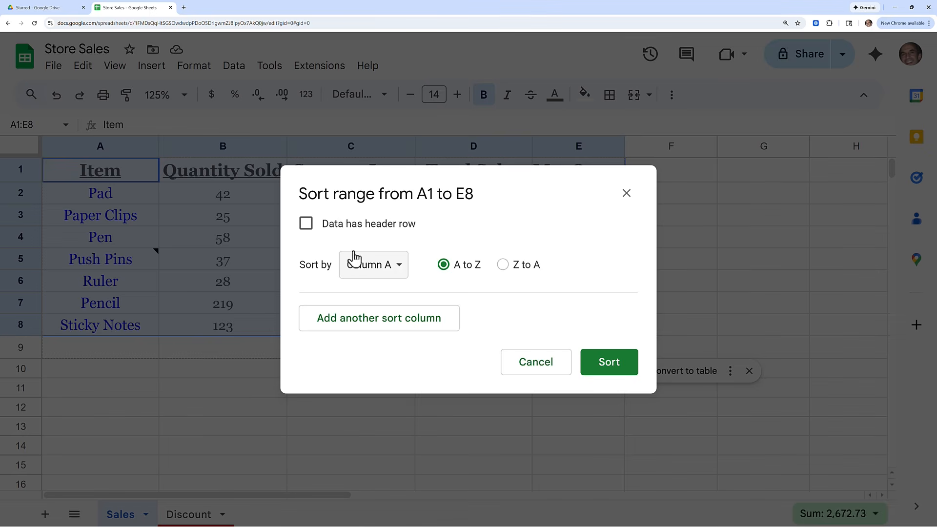
{"action": "left_click", "coordinate": [306, 226]}
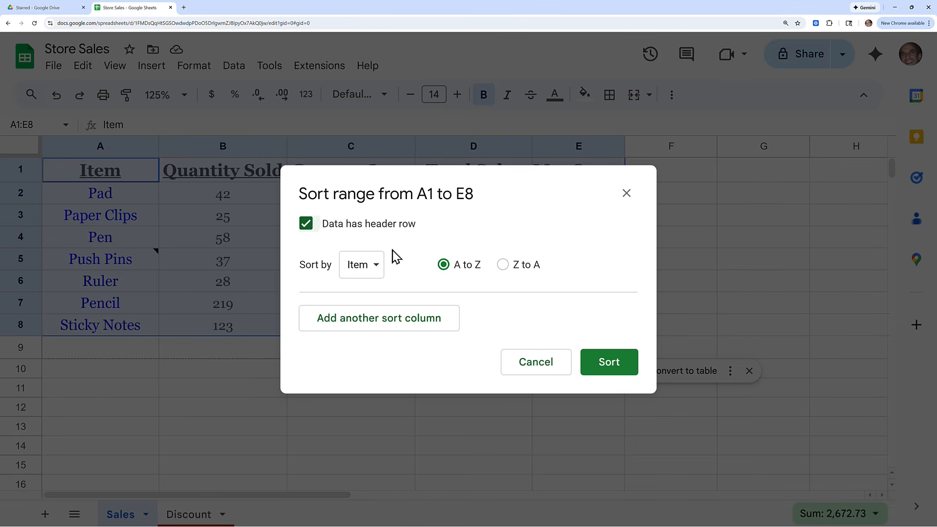
{"action": "left_click", "coordinate": [375, 271]}
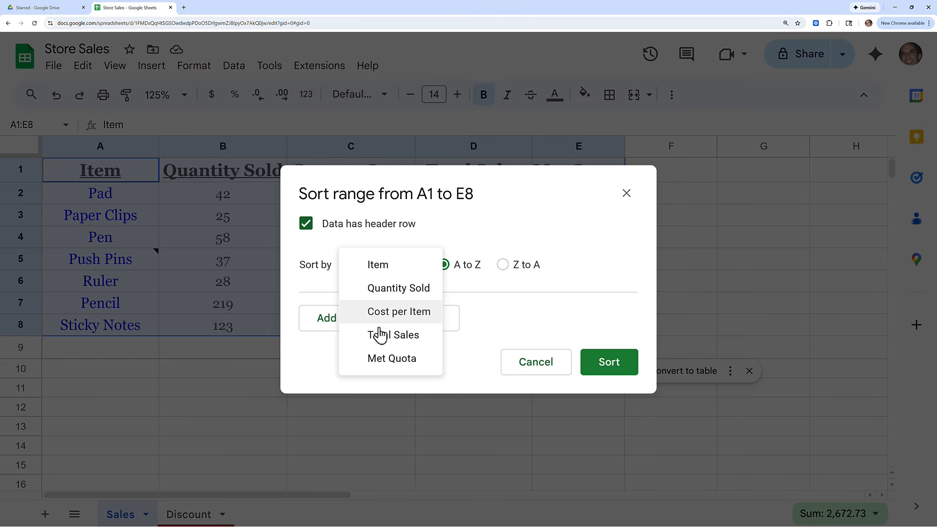
{"action": "left_click", "coordinate": [403, 294]}
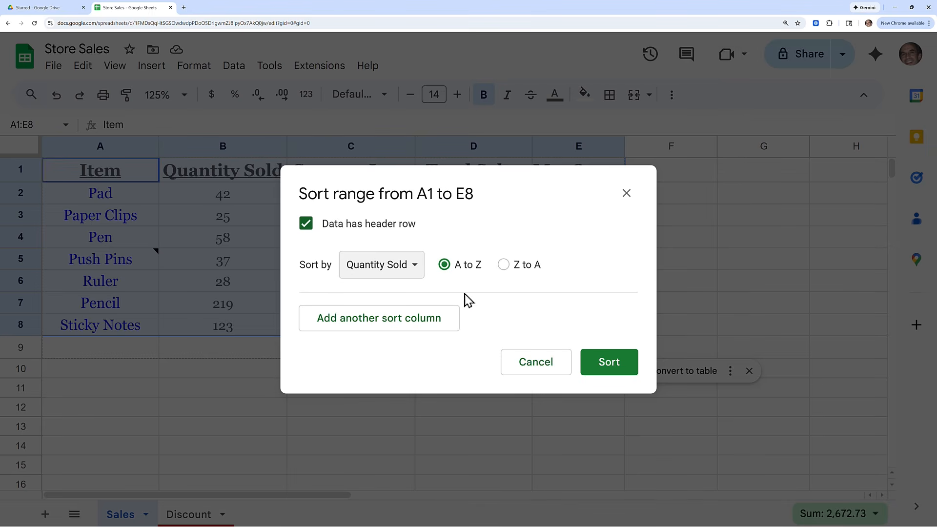
{"action": "left_click", "coordinate": [505, 266]}
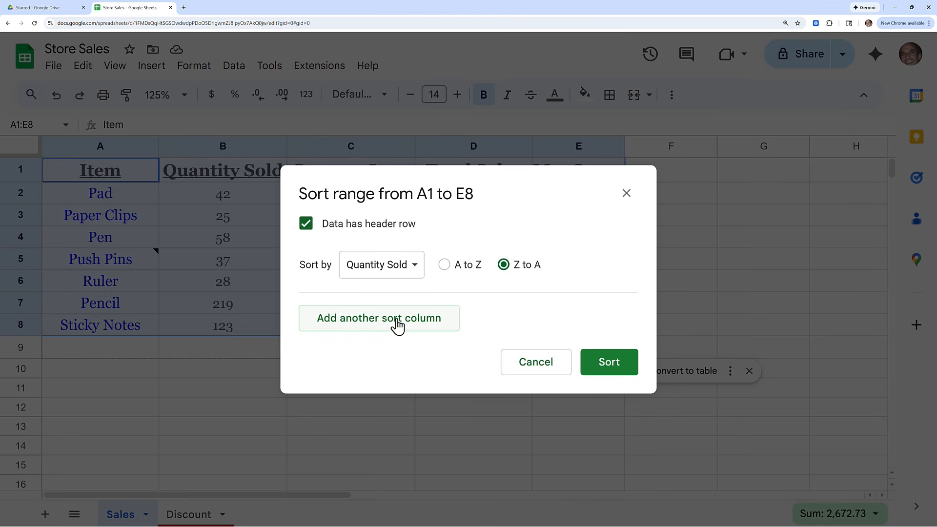
{"action": "left_click", "coordinate": [605, 370]}
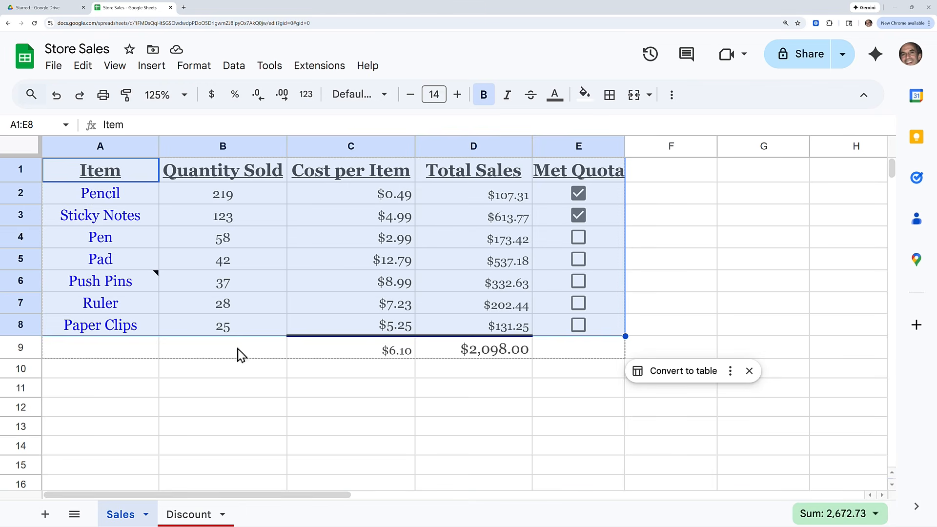
Step: Compare the sheet sorting choices for a single Cost per Item cell with the range sorting choices for A1:E8
{"action": "left_click", "coordinate": [239, 371]}
{"action": "left_click", "coordinate": [344, 269]}
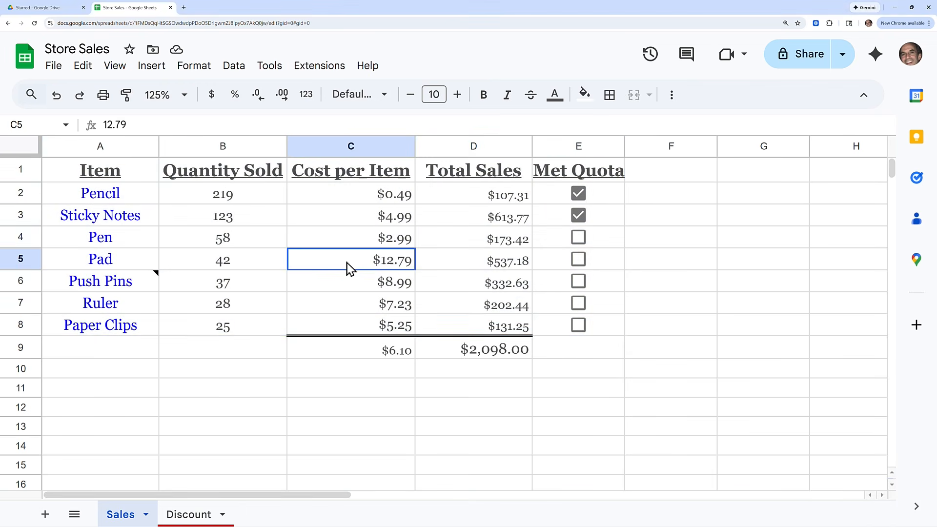
{"action": "left_click", "coordinate": [233, 68]}
{"action": "mouse_move", "coordinate": [260, 104]}
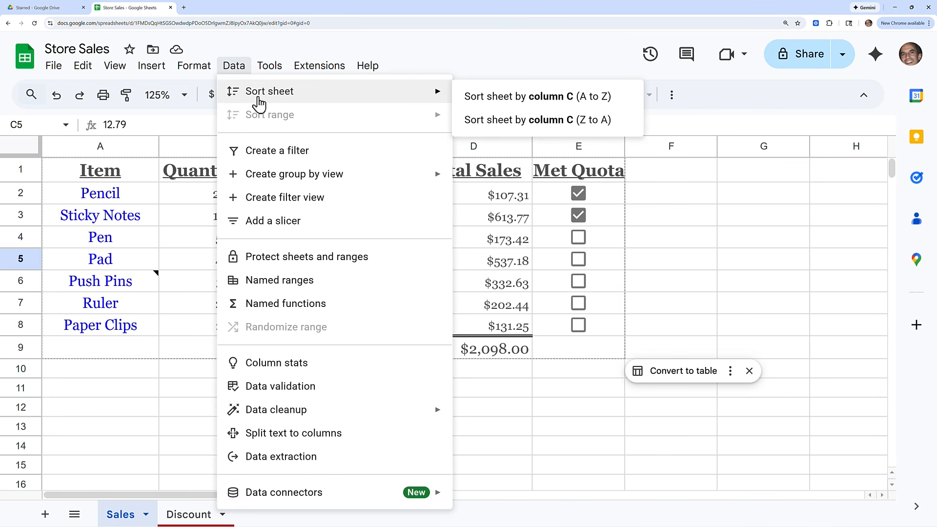
{"action": "left_click", "coordinate": [239, 73]}
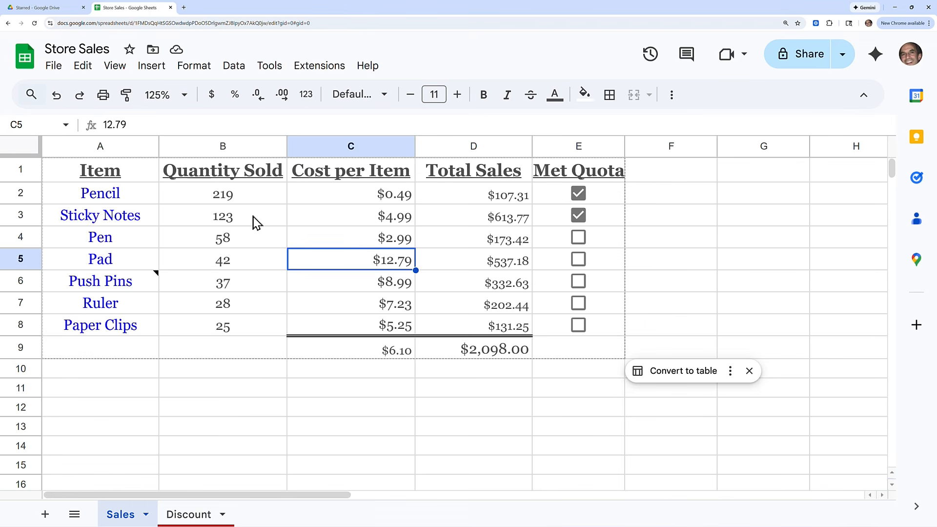
{"action": "left_click", "coordinate": [133, 177]}
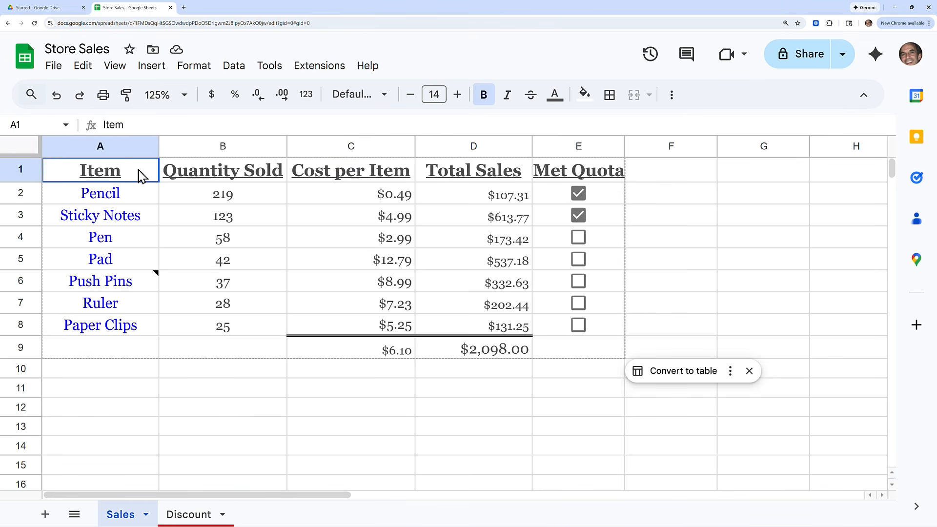
{"action": "left_click_drag", "start_coordinate": [140, 177], "coordinate": [581, 329]}
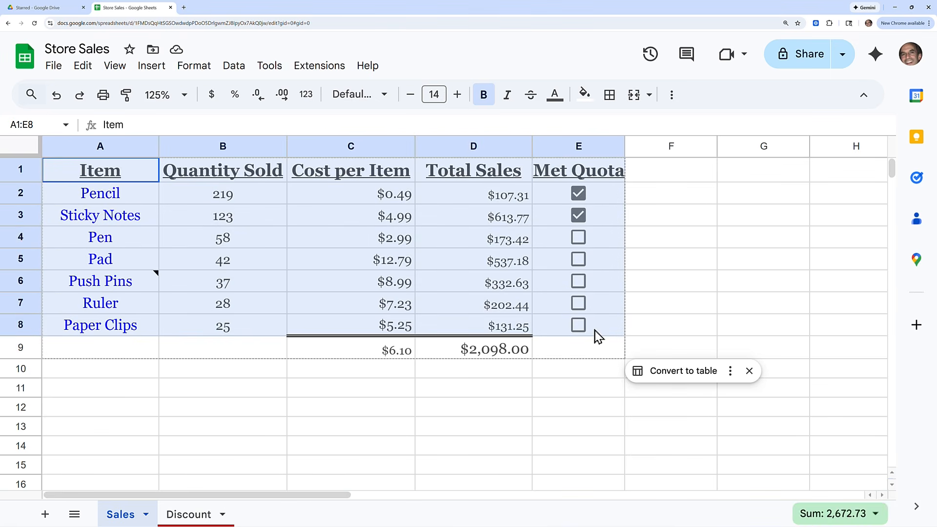
{"action": "left_click_drag", "start_coordinate": [598, 337], "coordinate": [598, 335]}
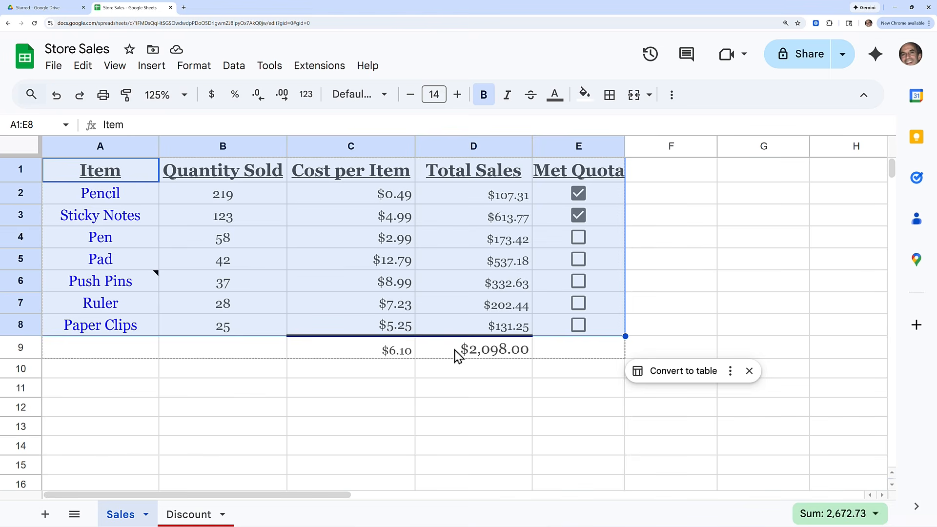
{"action": "left_click", "coordinate": [240, 73]}
{"action": "mouse_move", "coordinate": [373, 126]}
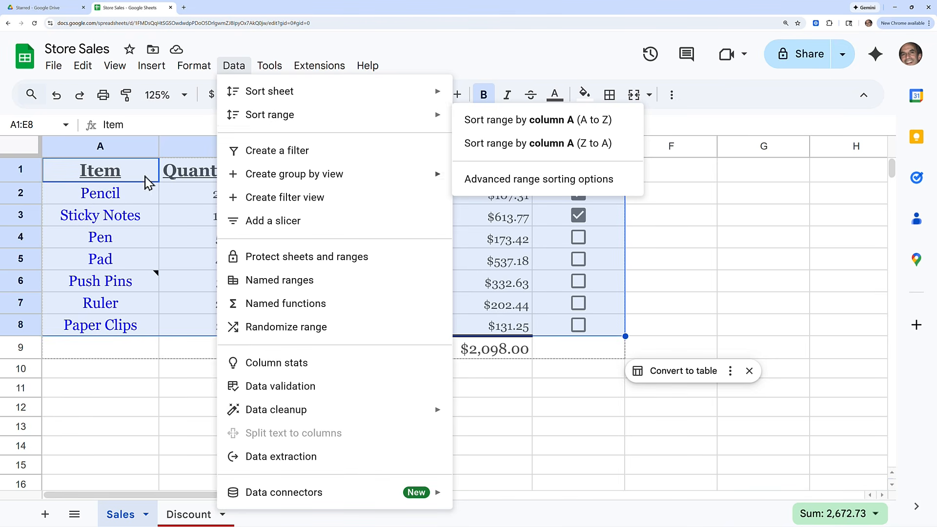
Step: Create a filter on the sales data range A1:E9
{"action": "left_click", "coordinate": [183, 196]}
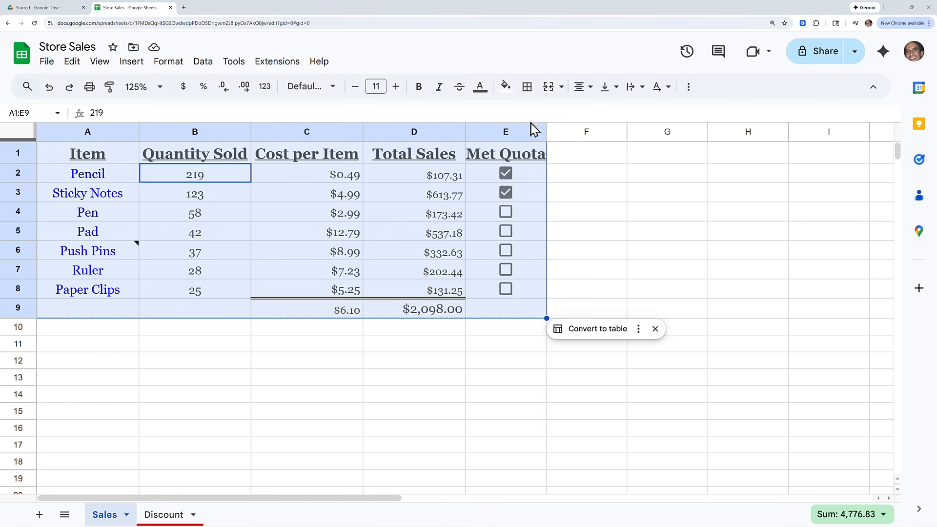
{"action": "left_click", "coordinate": [208, 64]}
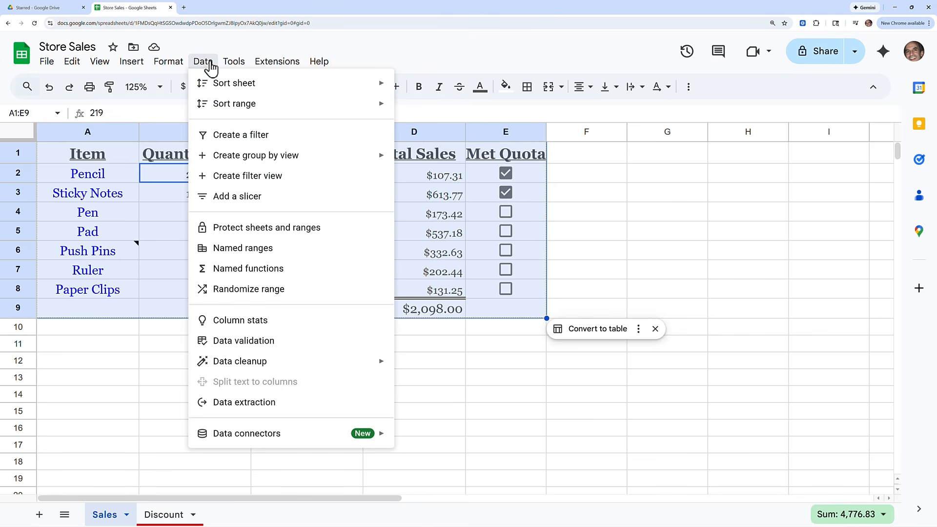
{"action": "left_click", "coordinate": [250, 140]}
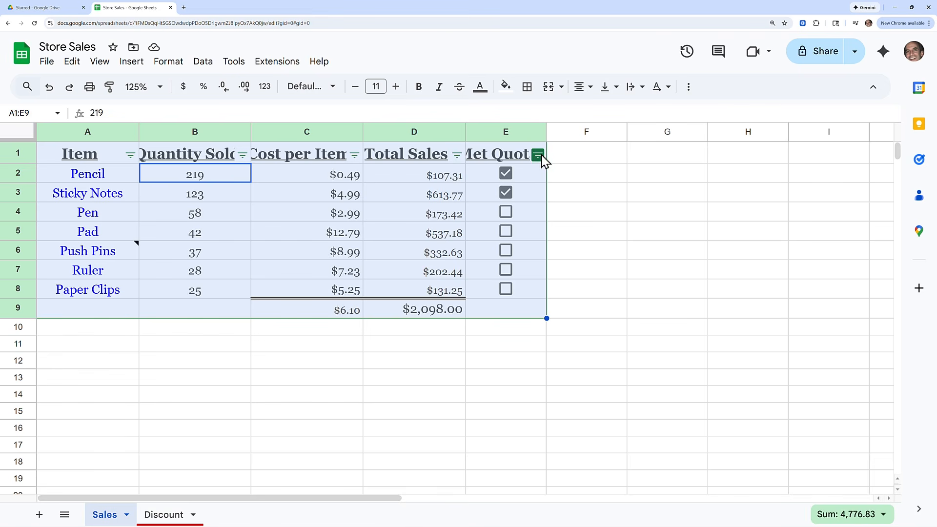
{"action": "left_click", "coordinate": [689, 90]}
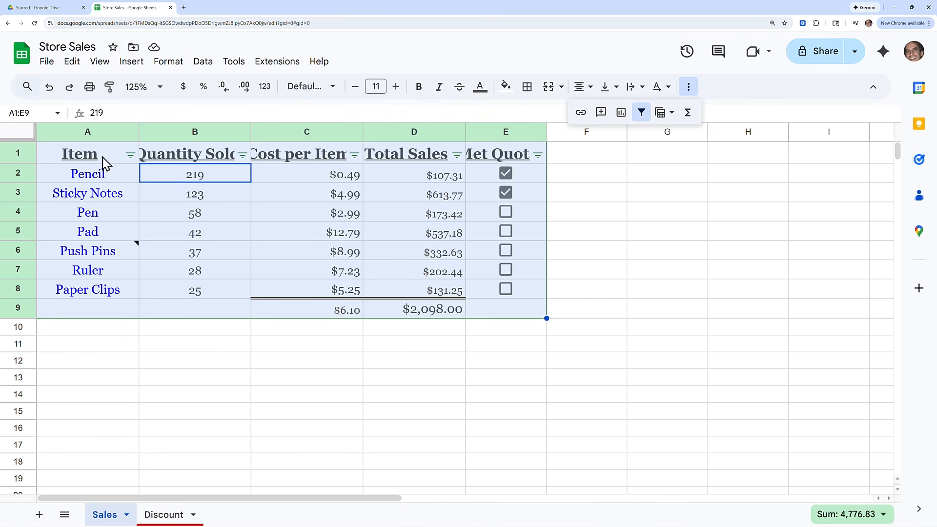
Step: Filter the Item column by values so that only Paper Clips is displayed
{"action": "left_click", "coordinate": [131, 155]}
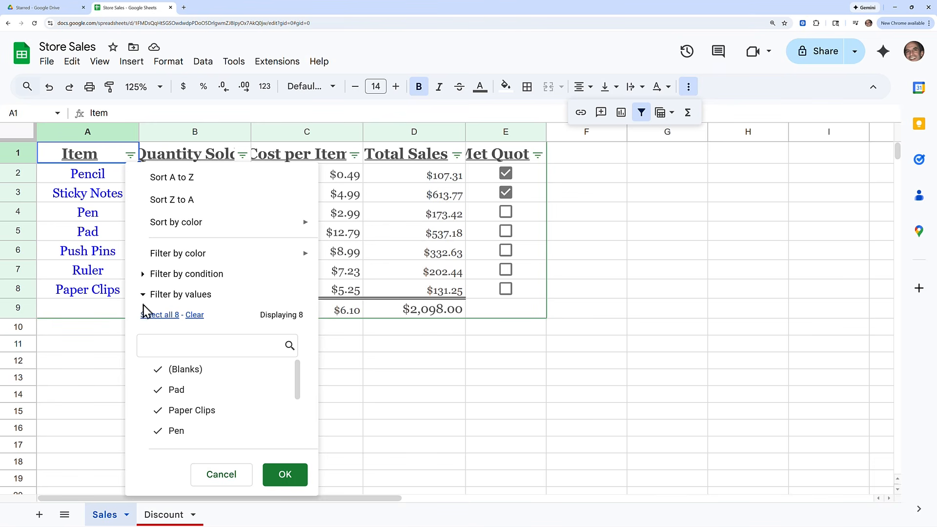
{"action": "scroll", "coordinate": [180, 383], "scroll_direction": "down", "scroll_amount": 2}
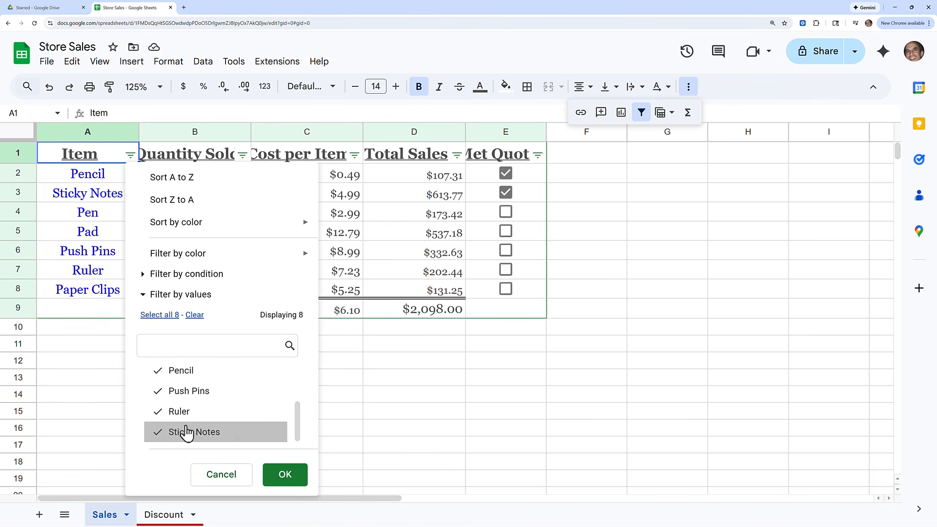
{"action": "scroll", "coordinate": [189, 429], "scroll_direction": "up", "scroll_amount": 3}
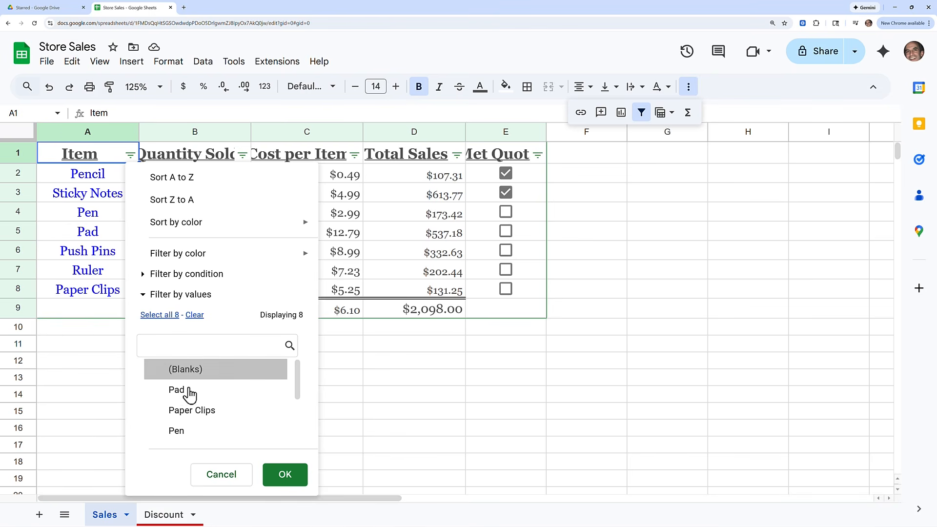
{"action": "scroll", "coordinate": [192, 410], "scroll_direction": "down", "scroll_amount": 2}
{"action": "scroll", "coordinate": [193, 411], "scroll_direction": "down", "scroll_amount": 1}
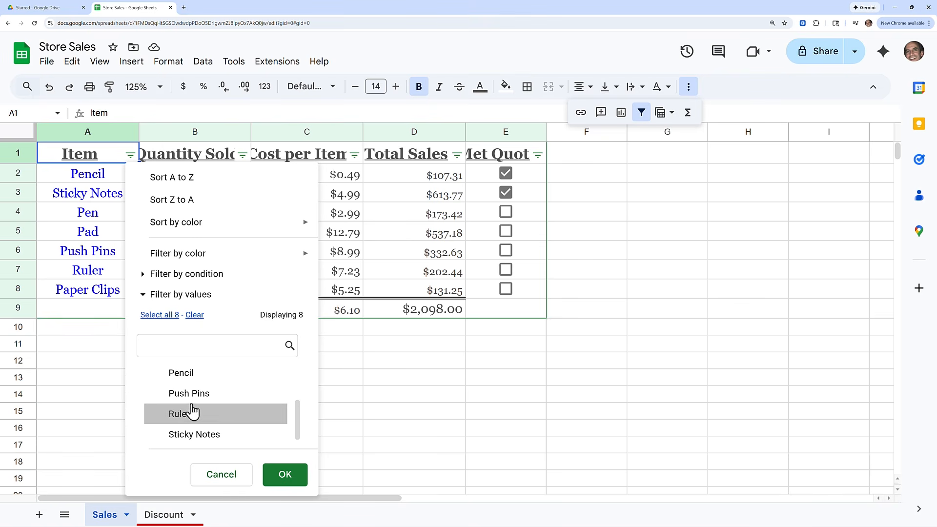
{"action": "scroll", "coordinate": [192, 411], "scroll_direction": "up", "scroll_amount": 2}
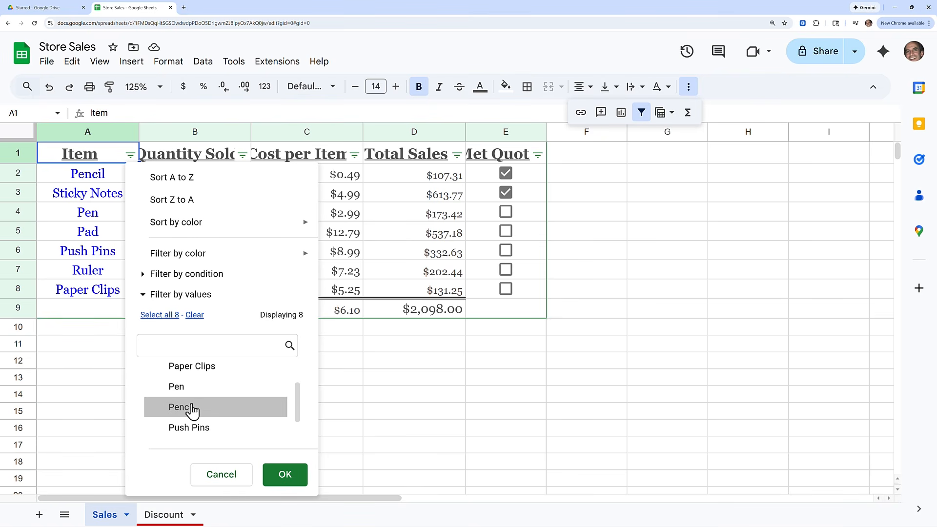
{"action": "left_click", "coordinate": [193, 374]}
{"action": "left_click", "coordinate": [285, 474]}
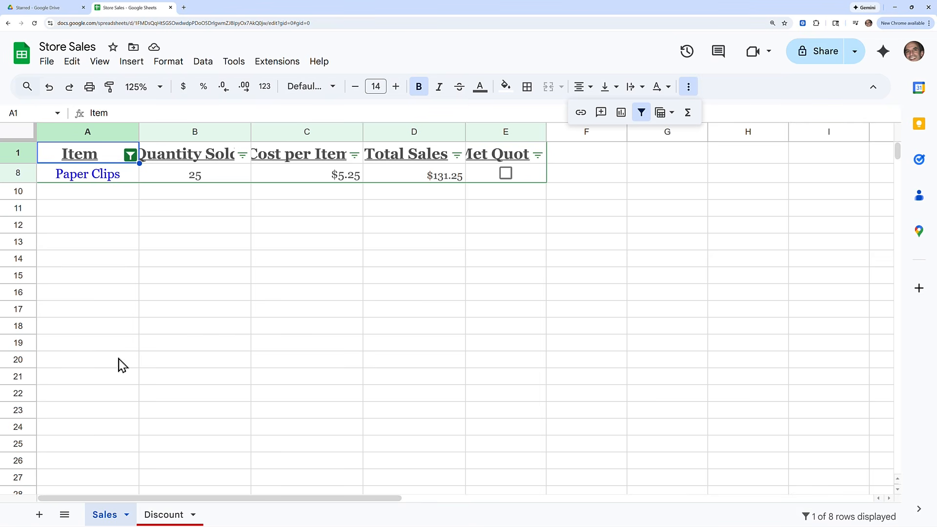
Step: Restore all values in the Item filter and filter the Met Quota column to show only TRUE
{"action": "left_click", "coordinate": [131, 156]}
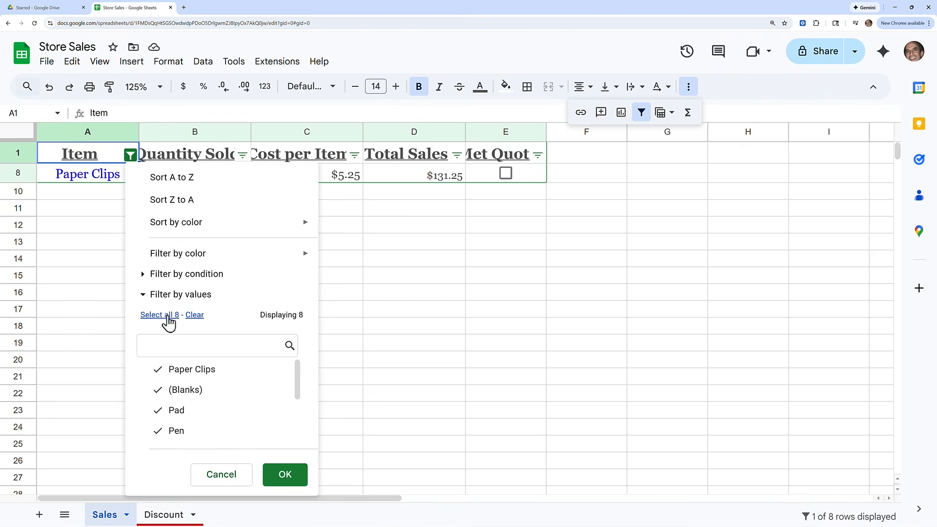
{"action": "left_click", "coordinate": [284, 476]}
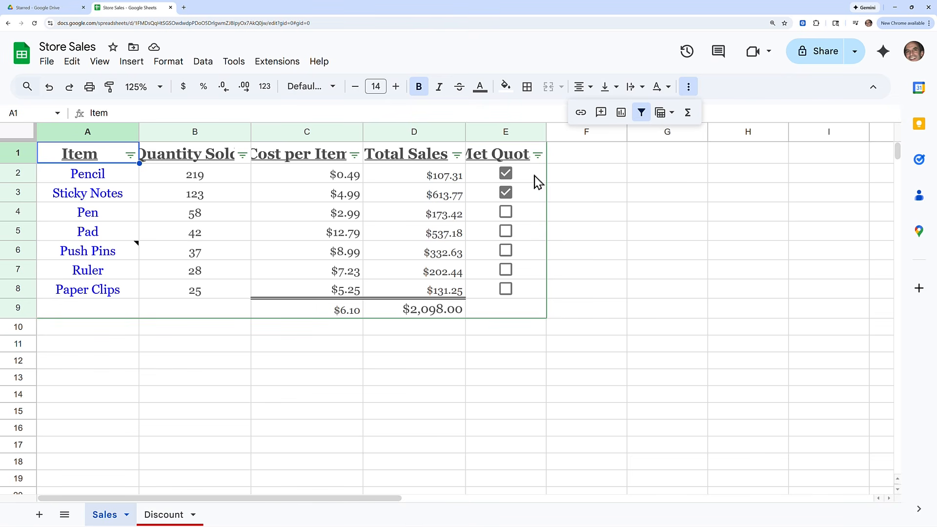
{"action": "left_click", "coordinate": [538, 155]}
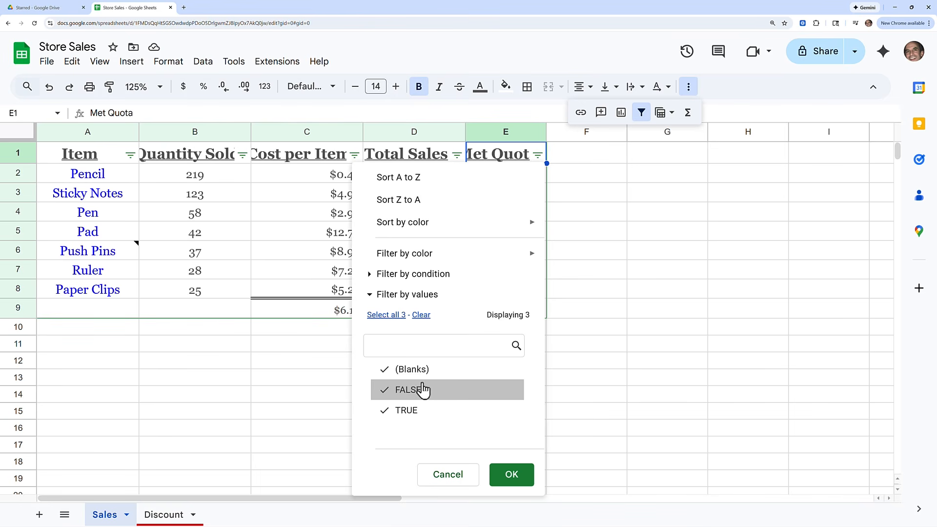
{"action": "left_click", "coordinate": [421, 316]}
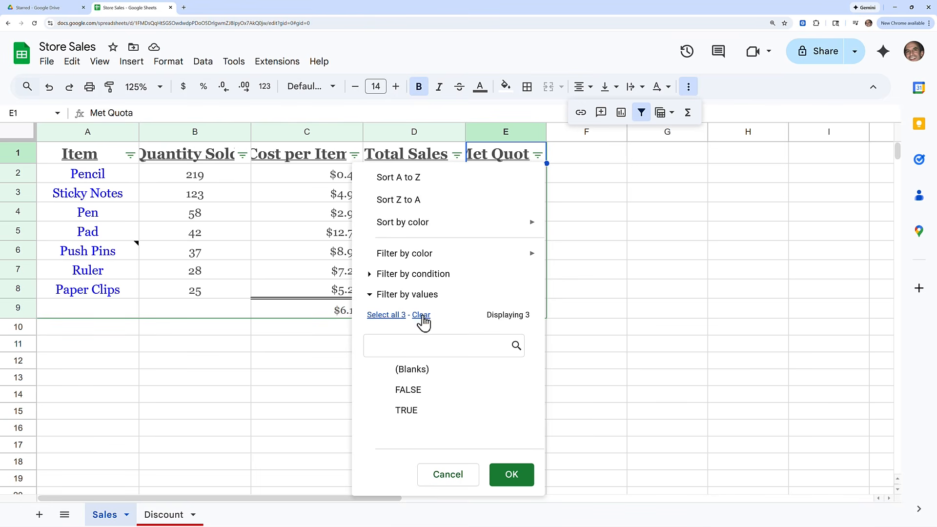
{"action": "left_click", "coordinate": [418, 417]}
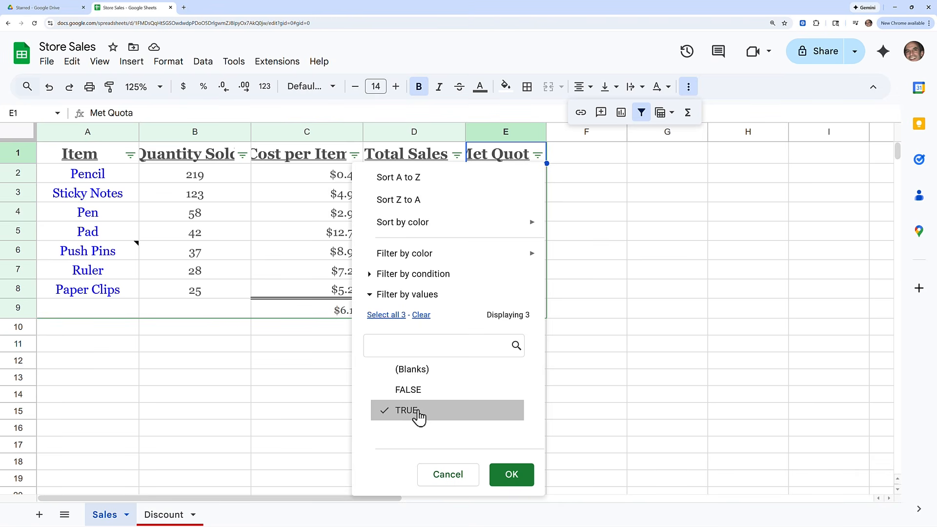
{"action": "left_click", "coordinate": [510, 476]}
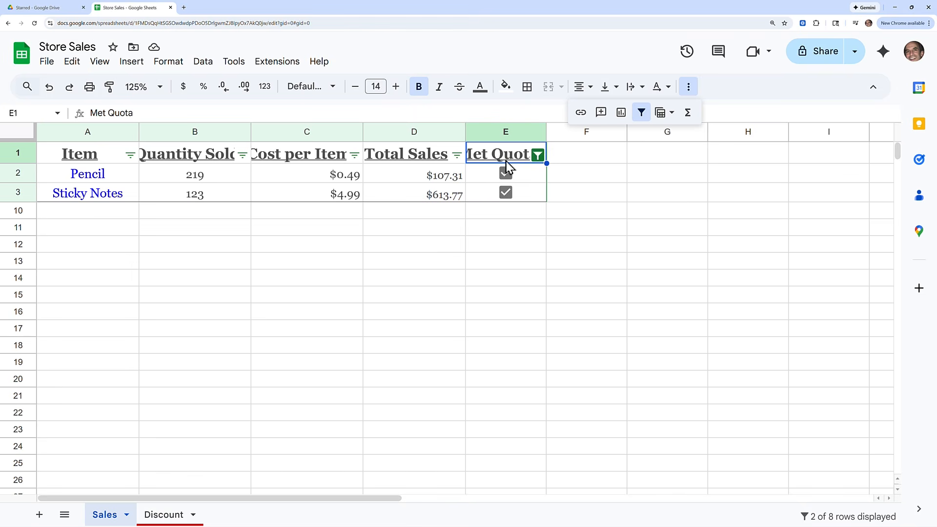
Step: Reselect all values in the Met Quota filter and remove the filter from the sales data
{"action": "left_click", "coordinate": [537, 155]}
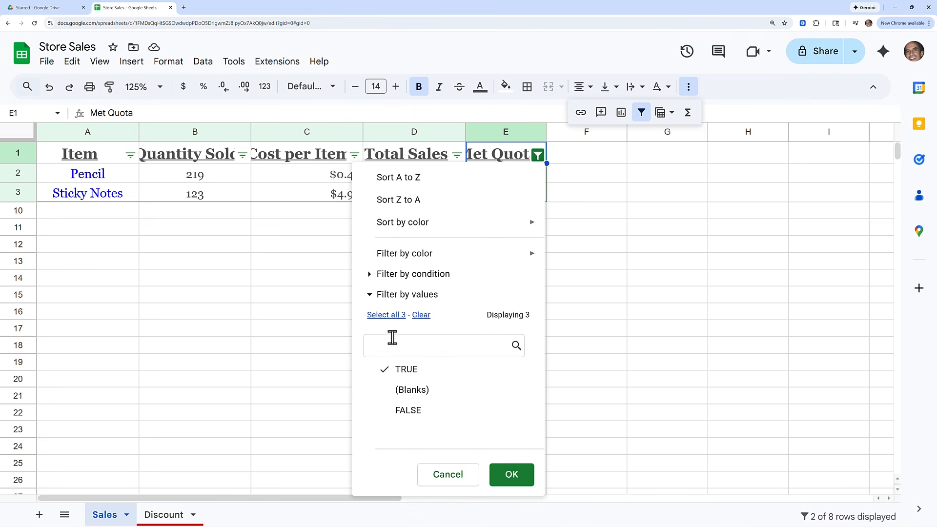
{"action": "left_click", "coordinate": [392, 315]}
{"action": "left_click", "coordinate": [512, 476]}
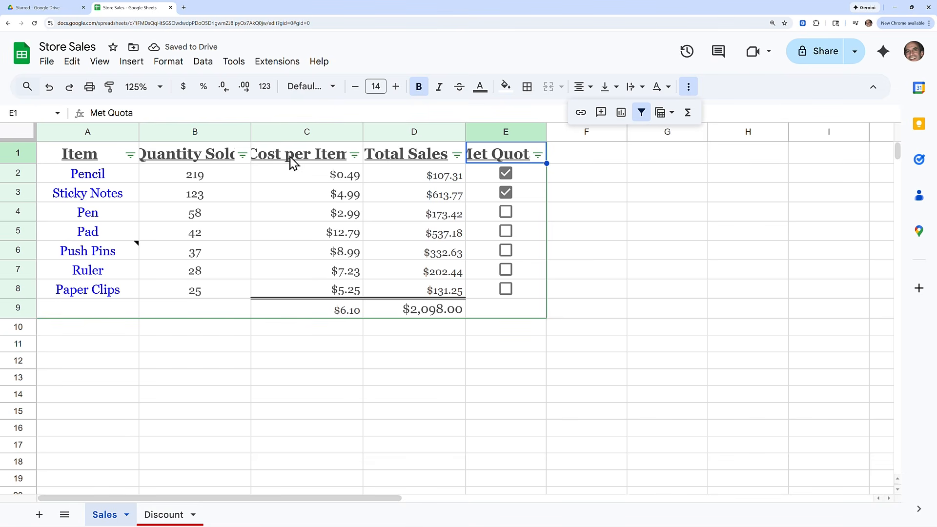
{"action": "left_click", "coordinate": [640, 114]}
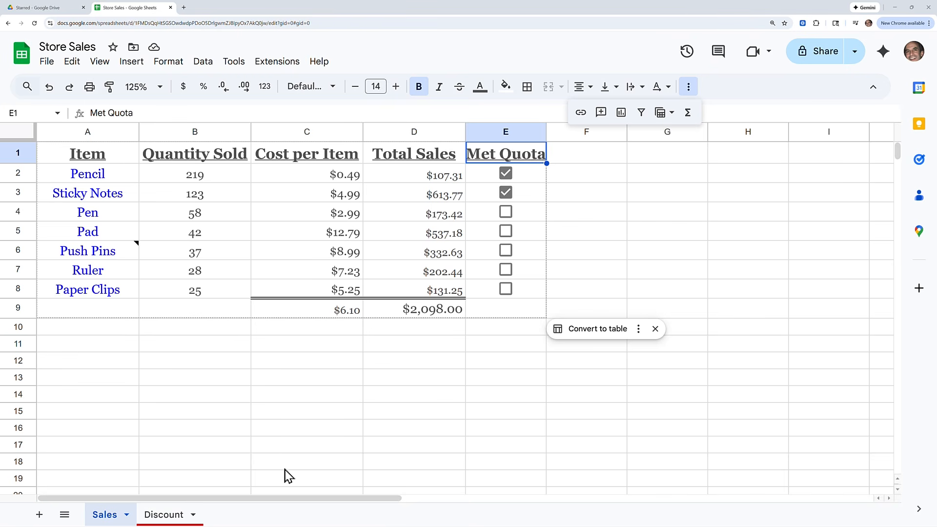
Step: Freeze 1 row on the Sales sheet and check that the headers stay in place down the sheet
{"action": "scroll", "coordinate": [304, 472], "scroll_direction": "down", "scroll_amount": 5}
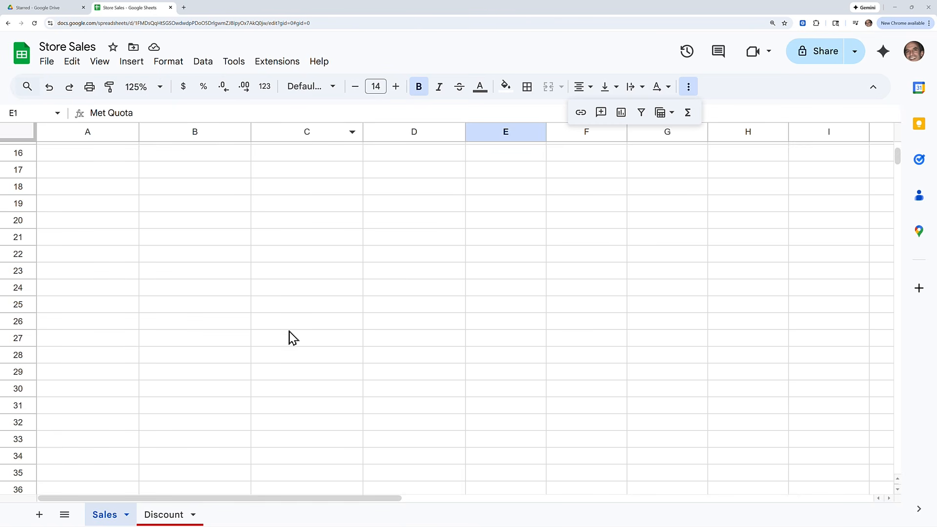
{"action": "scroll", "coordinate": [291, 337], "scroll_direction": "up", "scroll_amount": 5}
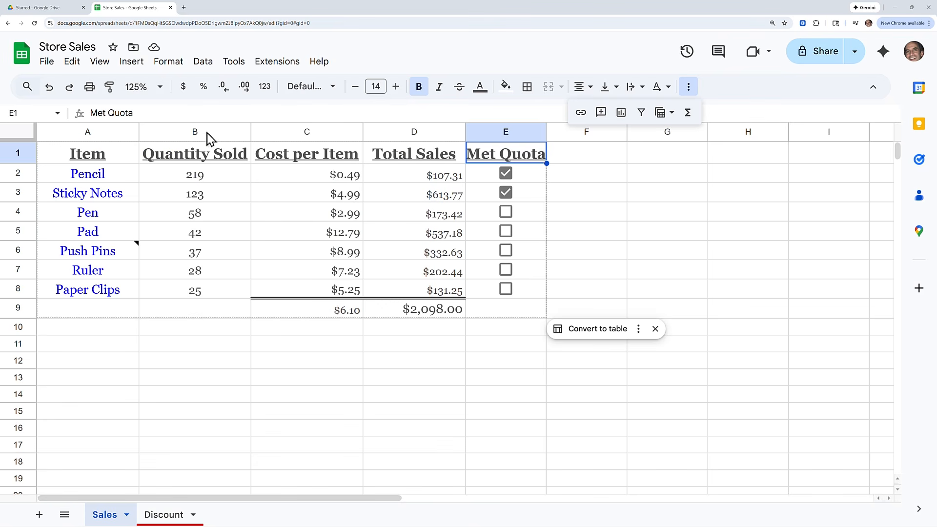
{"action": "left_click", "coordinate": [100, 69]}
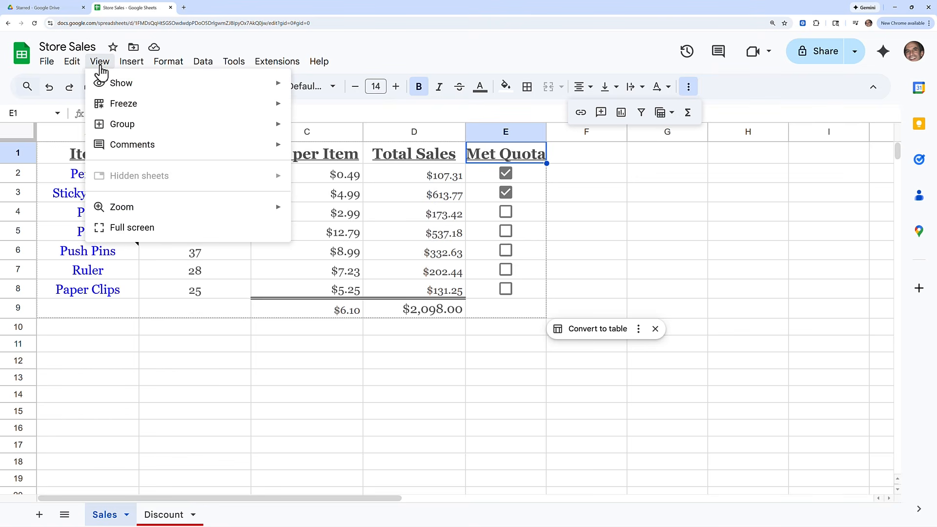
{"action": "mouse_move", "coordinate": [109, 104]}
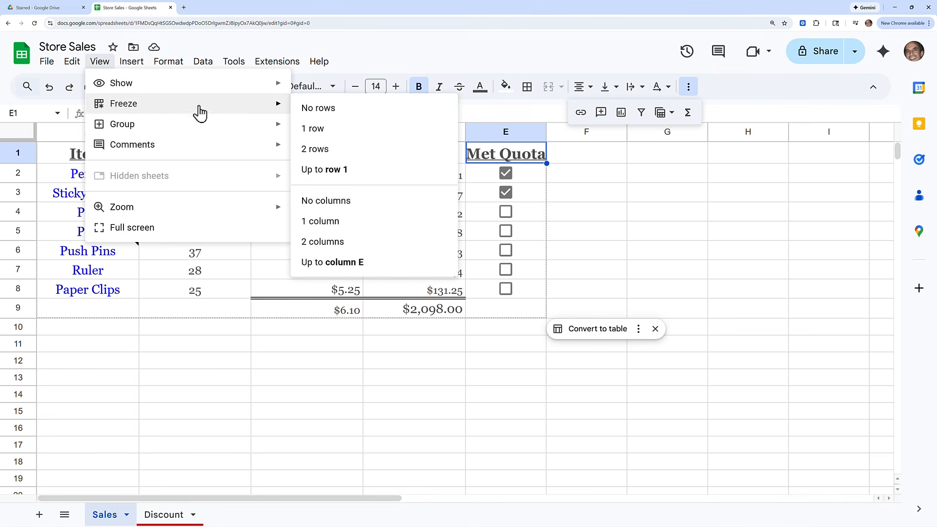
{"action": "left_click", "coordinate": [322, 129]}
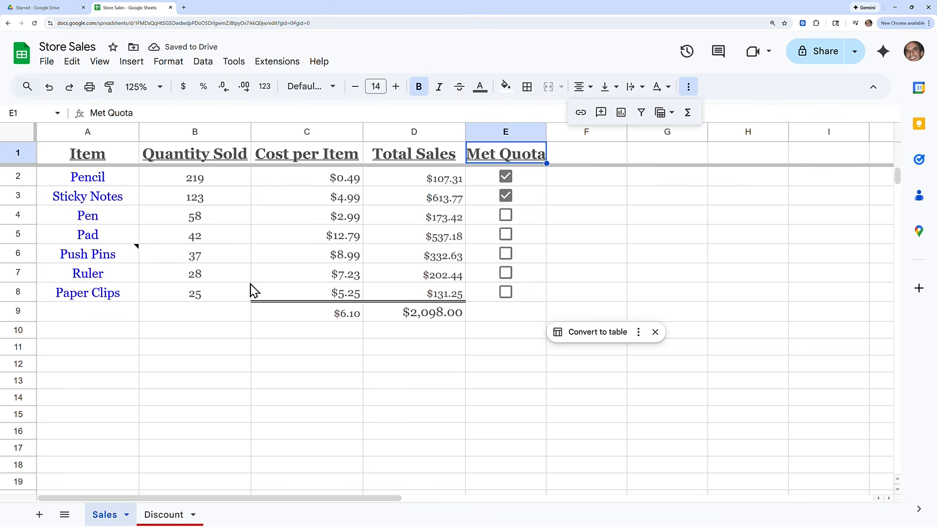
{"action": "scroll", "coordinate": [253, 291], "scroll_direction": "down", "scroll_amount": 1}
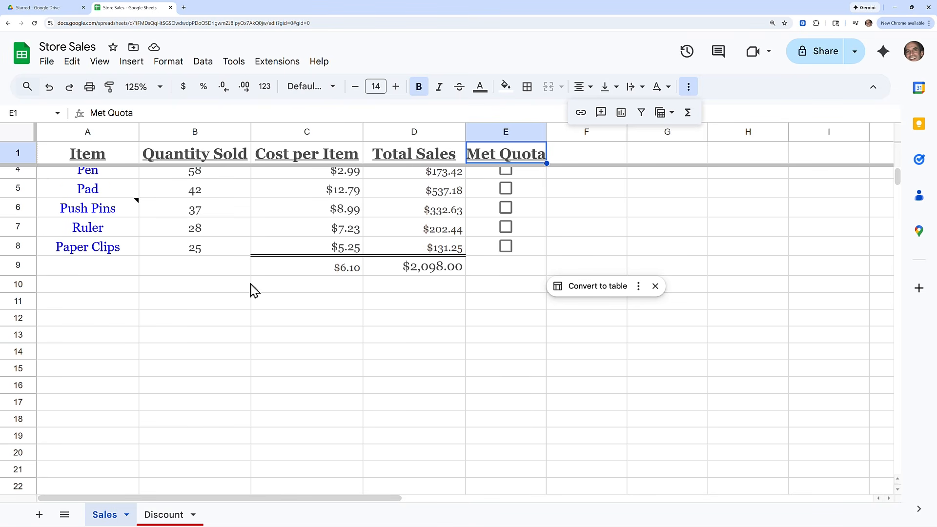
{"action": "scroll", "coordinate": [254, 291], "scroll_direction": "down", "scroll_amount": 2}
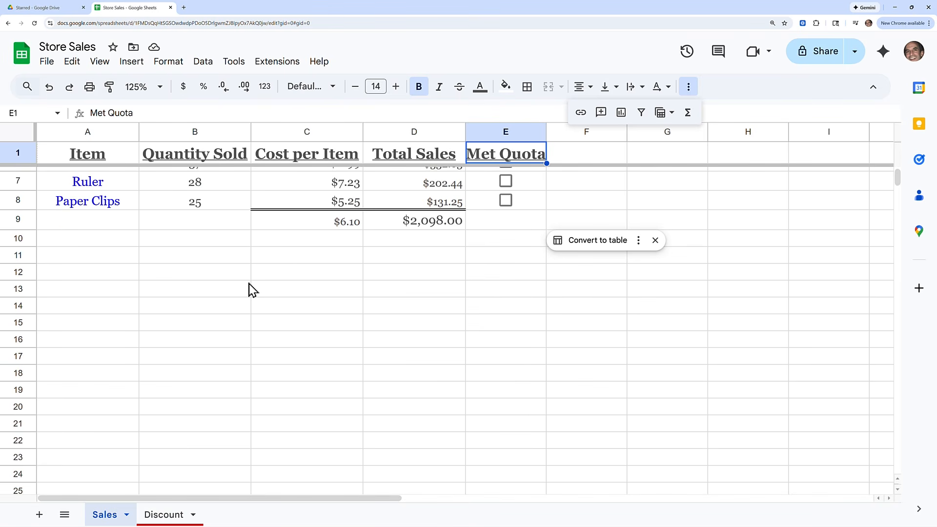
{"action": "scroll", "coordinate": [253, 290], "scroll_direction": "down", "scroll_amount": 1}
{"action": "scroll", "coordinate": [252, 290], "scroll_direction": "down", "scroll_amount": 5}
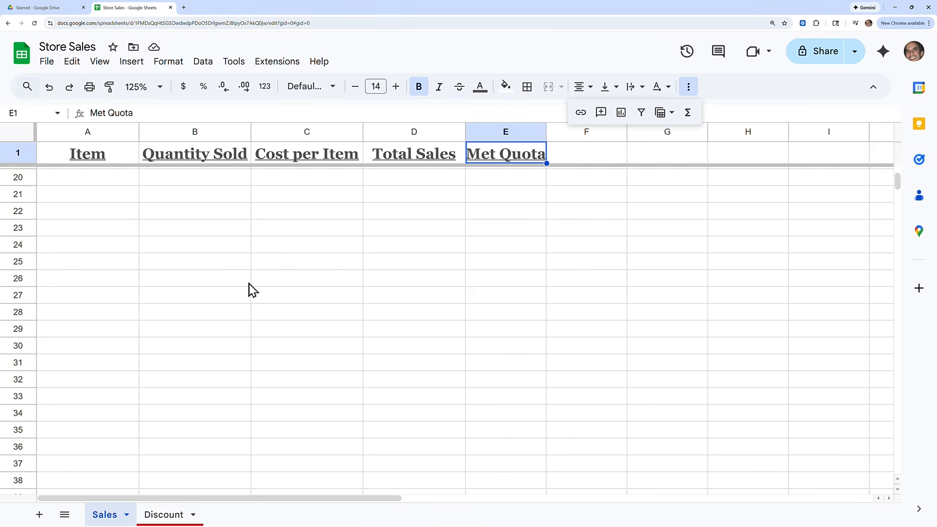
{"action": "scroll", "coordinate": [252, 290], "scroll_direction": "down", "scroll_amount": 1}
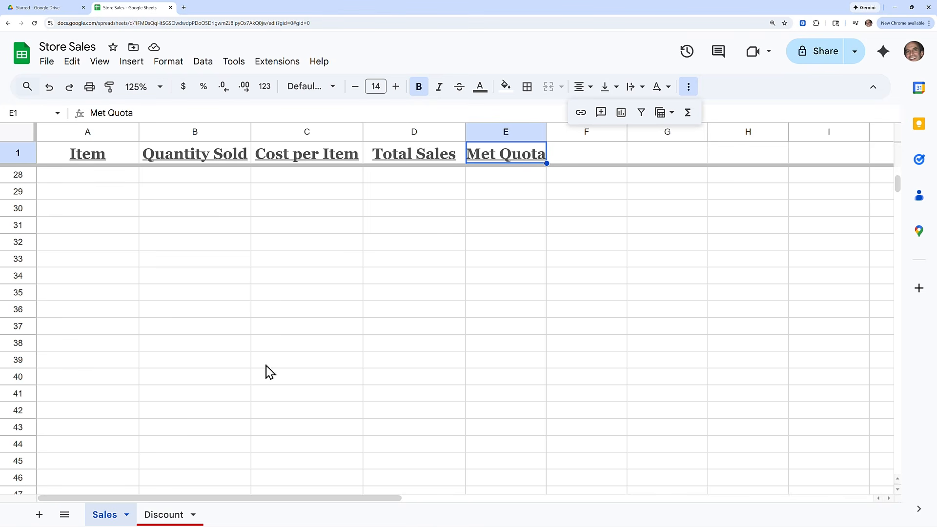
{"action": "scroll", "coordinate": [270, 373], "scroll_direction": "up", "scroll_amount": 8}
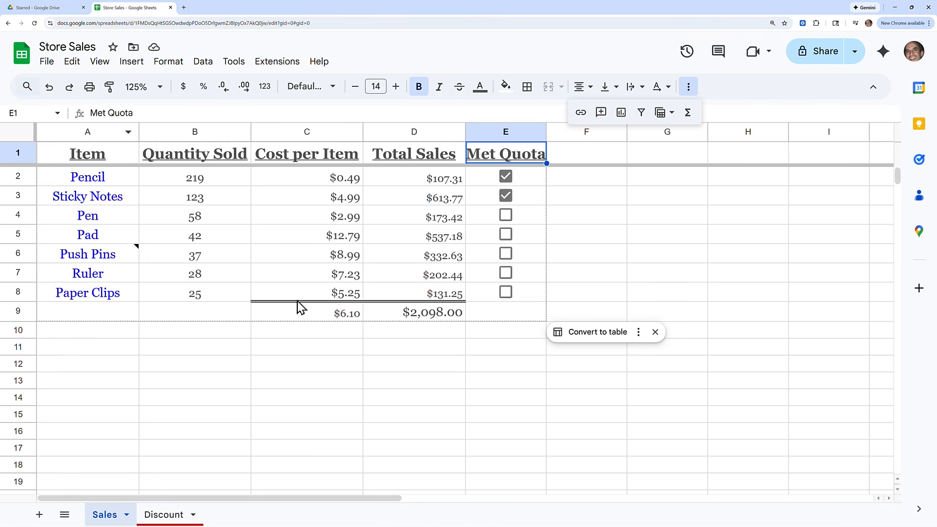
Step: Freeze 1 column on the Sales sheet and move from F3 across row 3 to M3 to check the Item column
{"action": "left_click", "coordinate": [99, 64]}
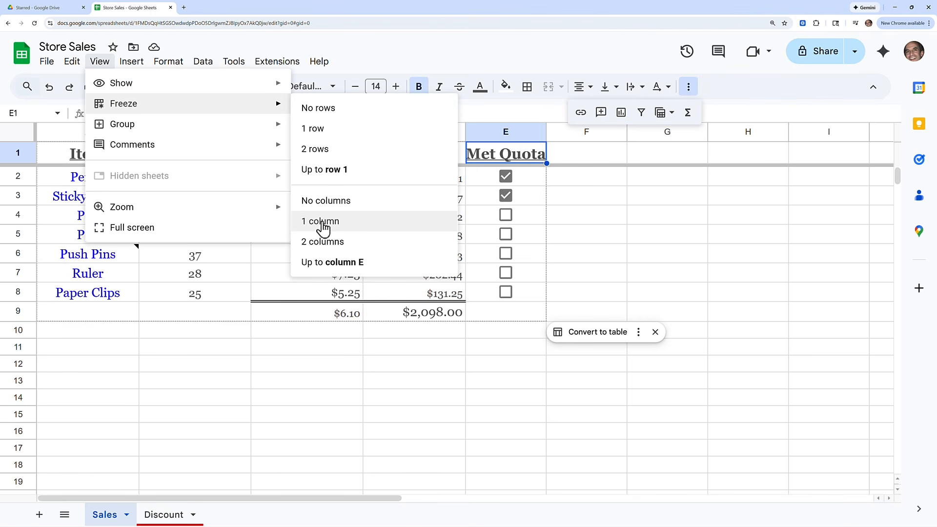
{"action": "left_click", "coordinate": [323, 227]}
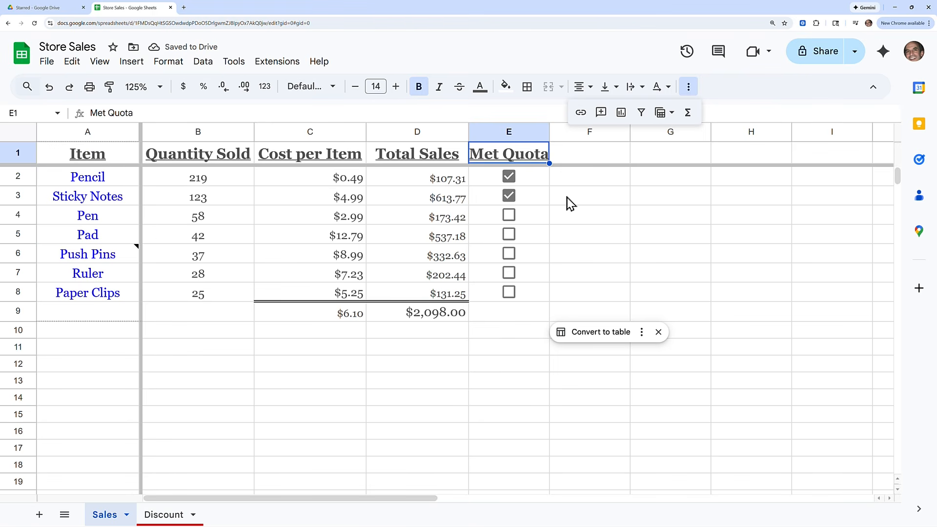
{"action": "left_click", "coordinate": [580, 207]}
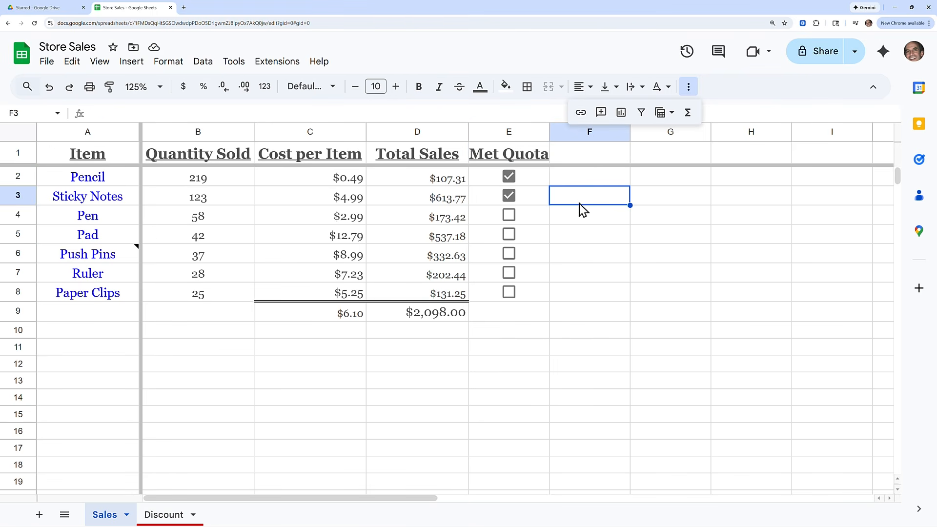
{"action": "key", "text": "Right"}
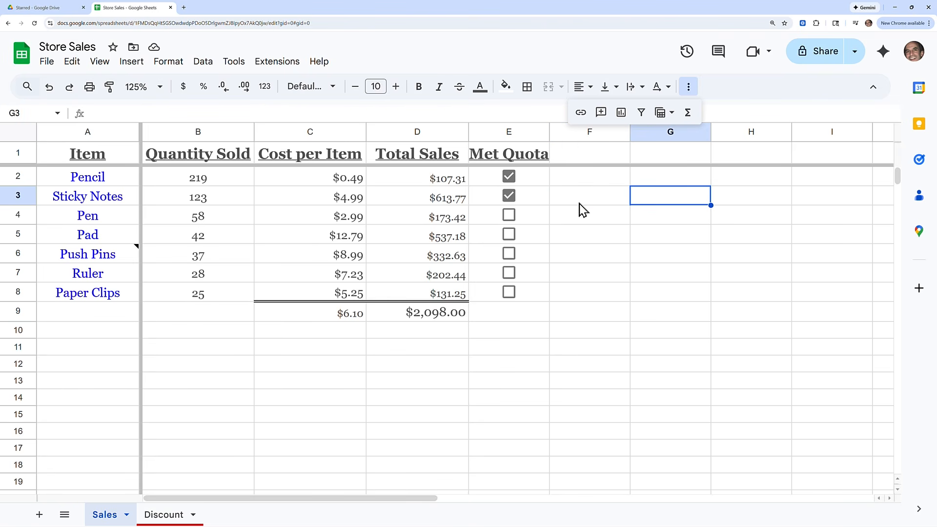
{"action": "key", "text": "Right"}
{"action": "key", "text": "Right"}
{"action": "key", "text": "Right"}
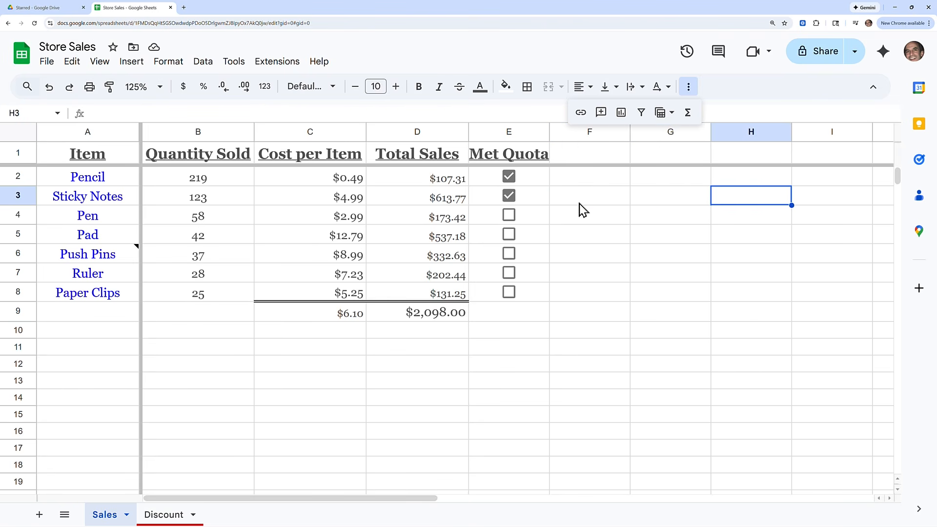
{"action": "key", "text": "Right"}
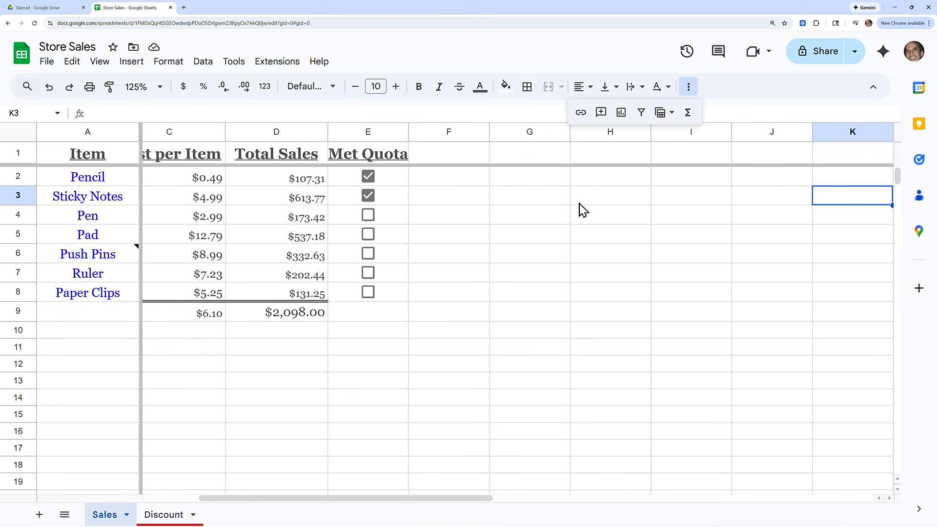
{"action": "key", "text": "Right"}
{"action": "key", "text": "Right"}
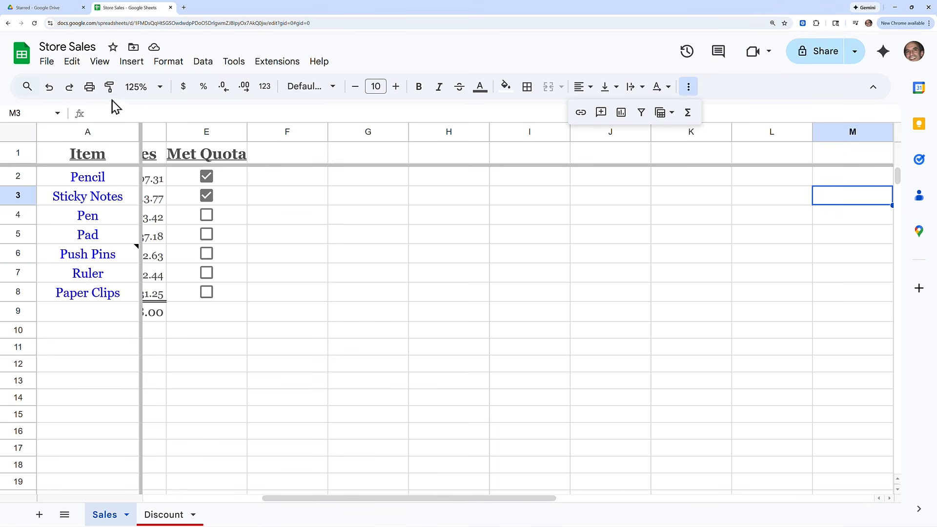
Step: Unfreeze the header row and the Item column by setting the freeze to no rows and no columns
{"action": "left_click", "coordinate": [100, 64]}
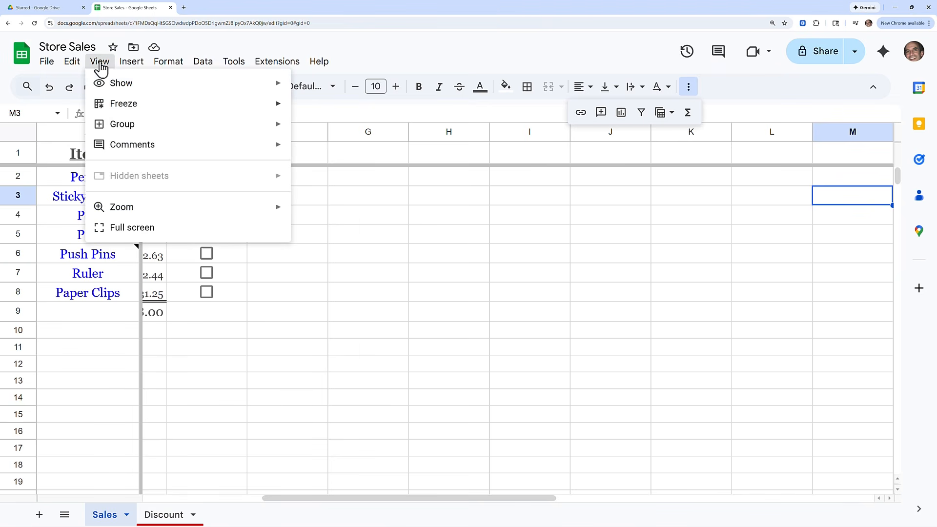
{"action": "mouse_move", "coordinate": [118, 110]}
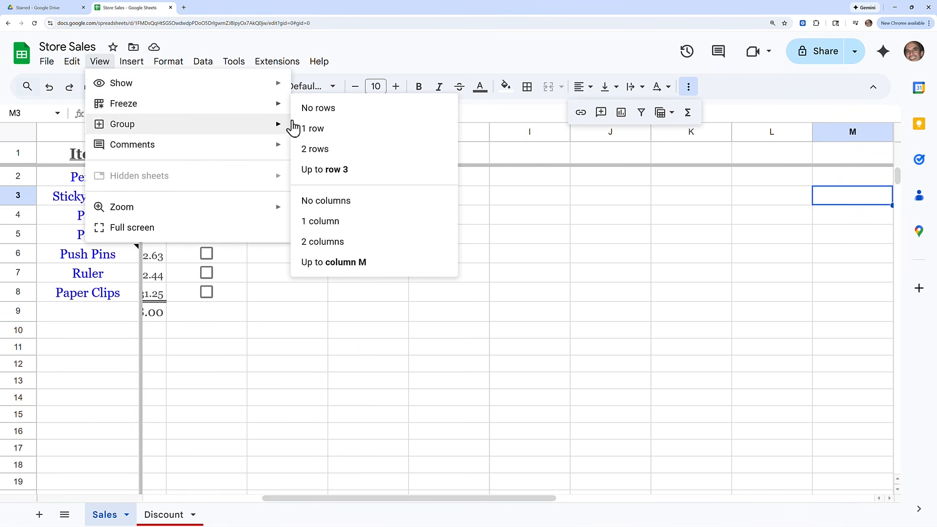
{"action": "left_click", "coordinate": [323, 111]}
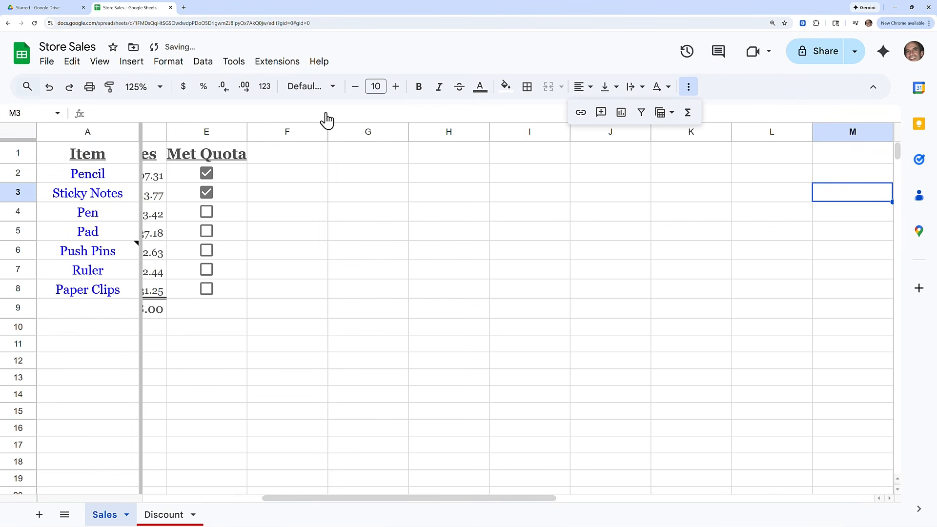
{"action": "left_click", "coordinate": [100, 62]}
{"action": "mouse_move", "coordinate": [119, 103]}
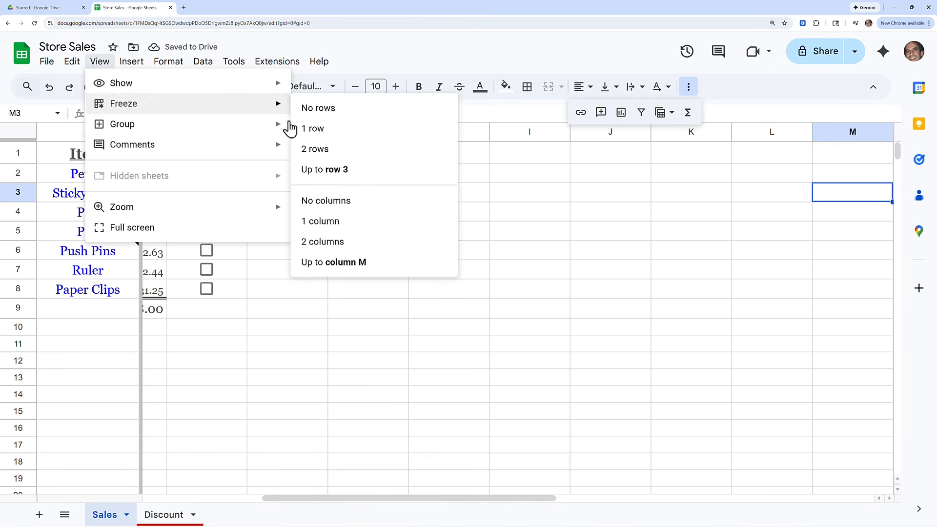
{"action": "left_click", "coordinate": [323, 202]}
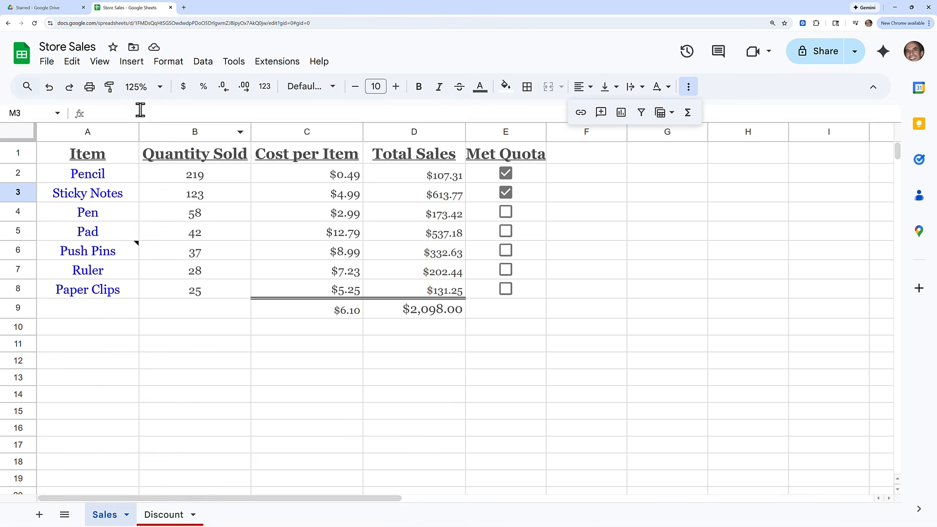
{"action": "left_click", "coordinate": [107, 66]}
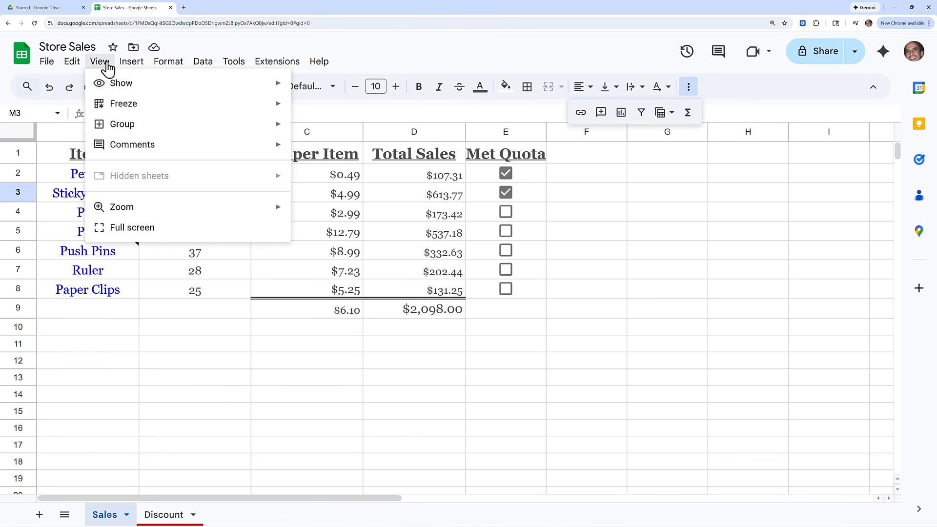
{"action": "left_click", "coordinate": [102, 64]}
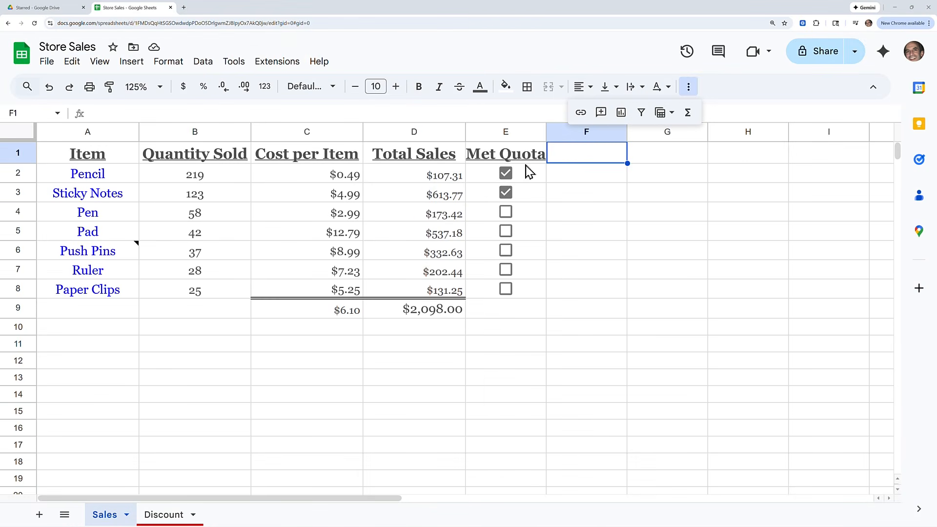
Step: Open the print settings for the Sales sheet and look through the preview pages
{"action": "left_click", "coordinate": [47, 64]}
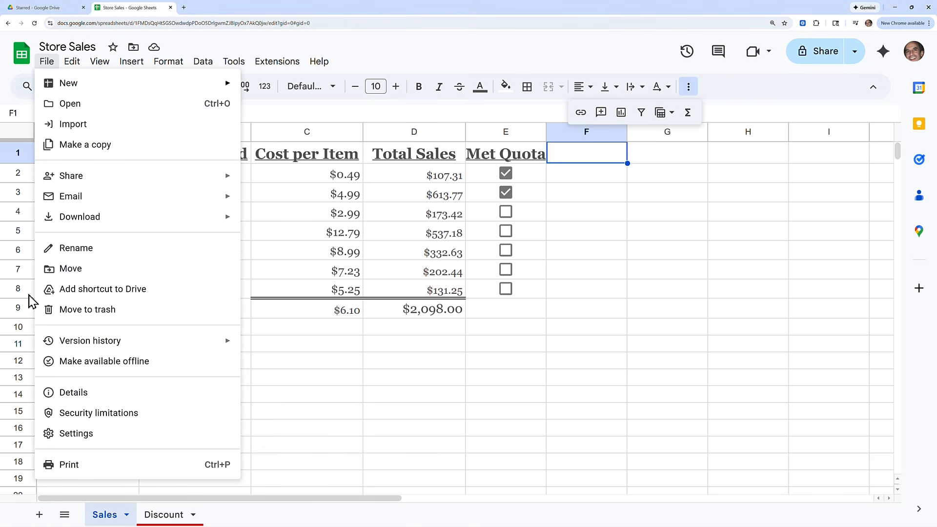
{"action": "left_click", "coordinate": [78, 466]}
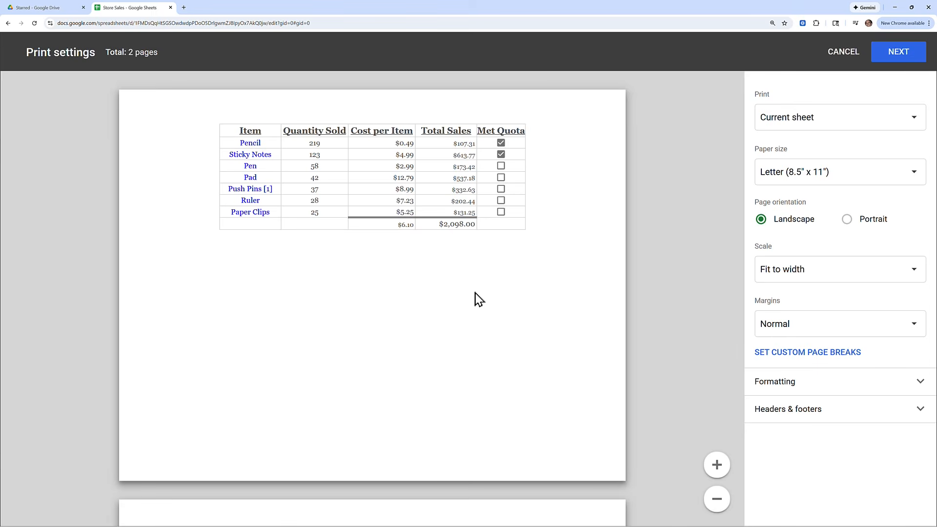
{"action": "scroll", "coordinate": [449, 324], "scroll_direction": "down", "scroll_amount": 2}
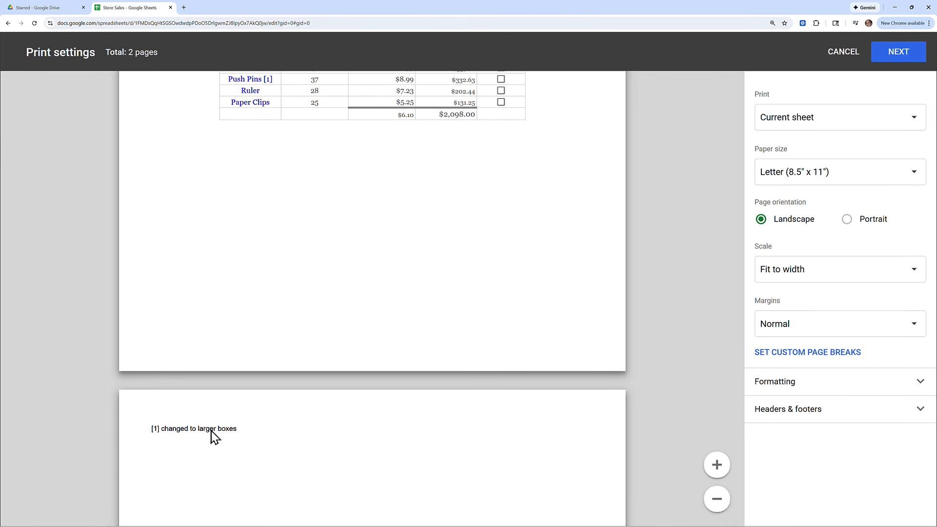
{"action": "scroll", "coordinate": [204, 433], "scroll_direction": "up", "scroll_amount": 2}
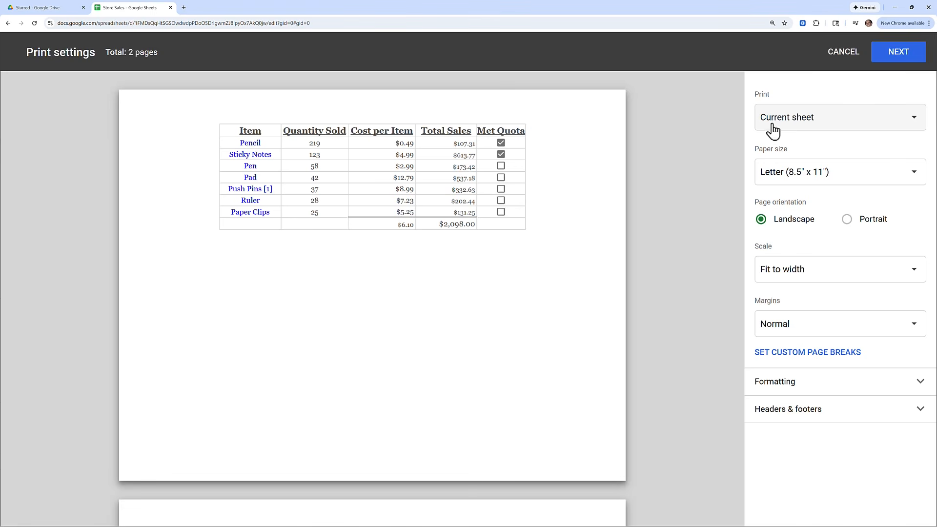
Step: Examine the choices for what to print, keep Current sheet, and look over the print preview again
{"action": "left_click", "coordinate": [794, 124]}
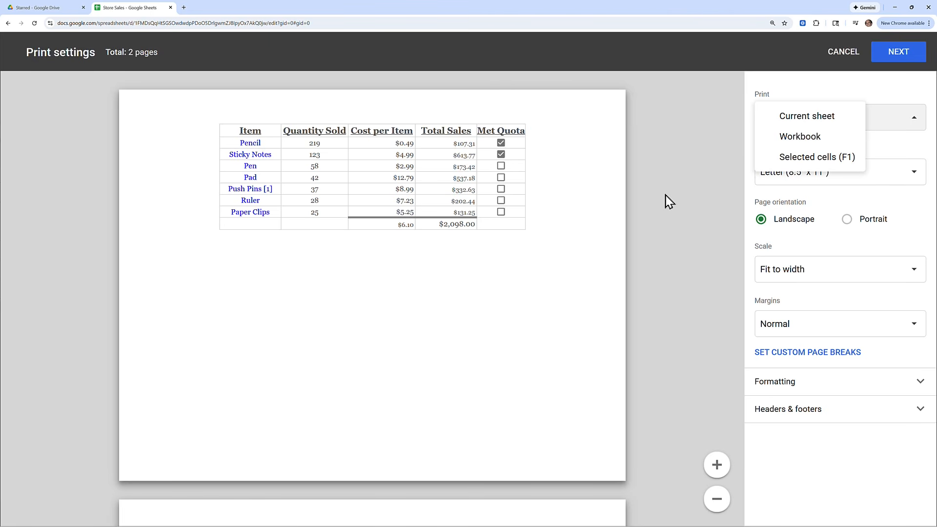
{"action": "left_click", "coordinate": [679, 196]}
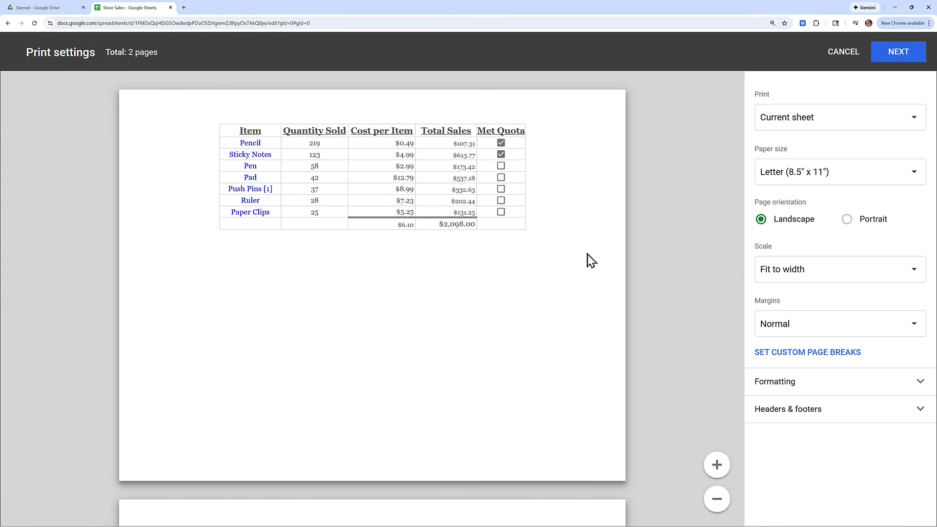
{"action": "scroll", "coordinate": [589, 254], "scroll_direction": "down", "scroll_amount": 1}
{"action": "scroll", "coordinate": [589, 260], "scroll_direction": "down", "scroll_amount": 1}
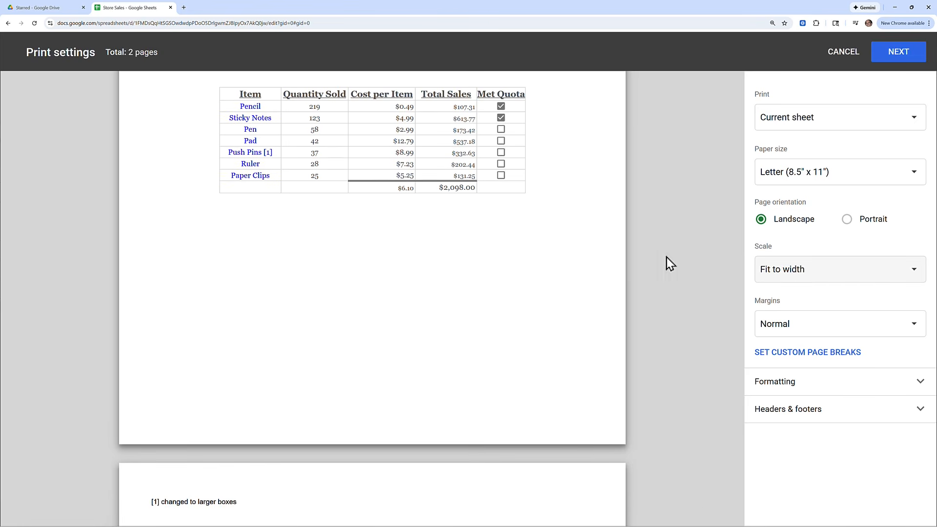
{"action": "scroll", "coordinate": [628, 261], "scroll_direction": "up", "scroll_amount": 1}
Step: Check the scale choices, keep Fit to width, and set the print margins to Narrow
{"action": "left_click", "coordinate": [766, 276]}
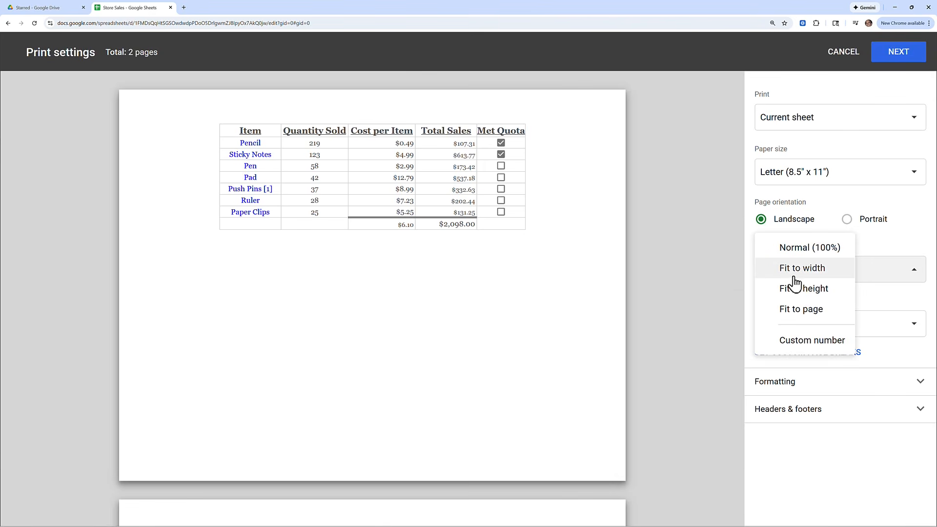
{"action": "left_click", "coordinate": [696, 275]}
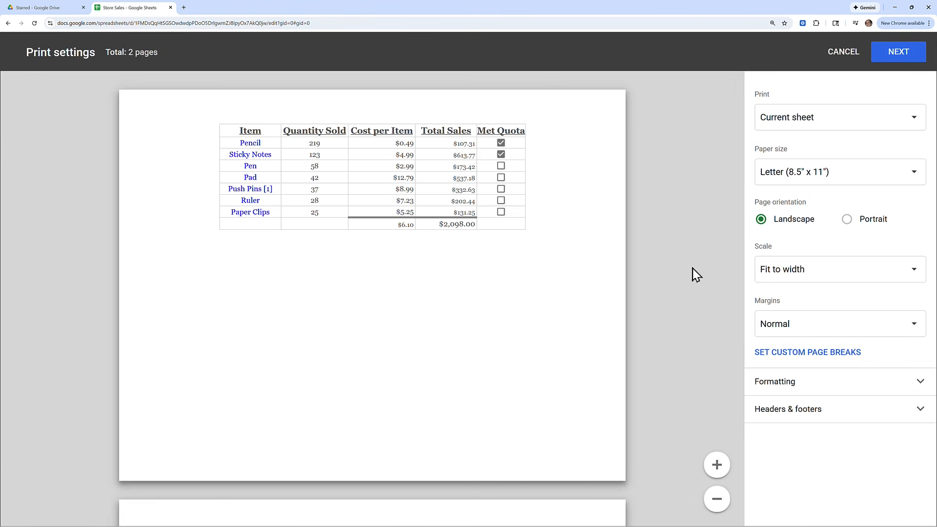
{"action": "scroll", "coordinate": [698, 293], "scroll_direction": "down", "scroll_amount": 1}
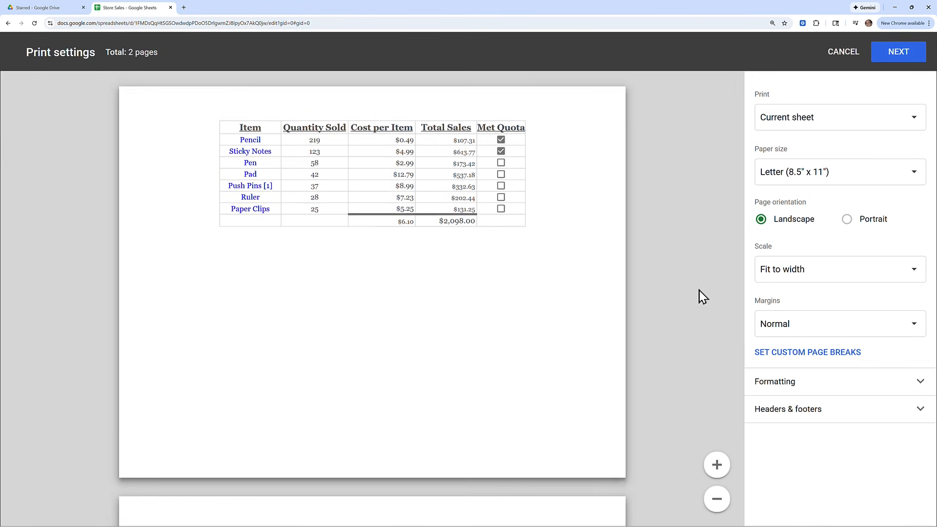
{"action": "scroll", "coordinate": [636, 301], "scroll_direction": "up", "scroll_amount": 1}
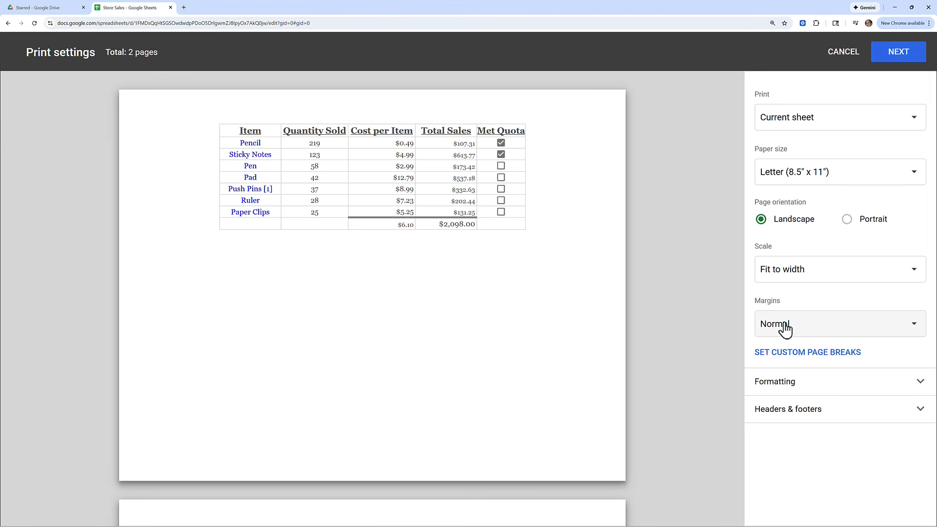
{"action": "left_click", "coordinate": [809, 328]}
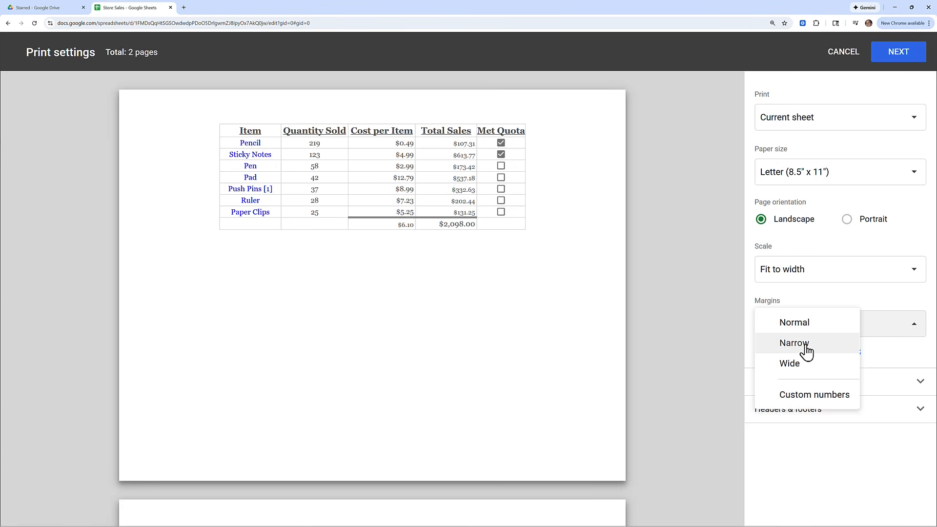
{"action": "left_click", "coordinate": [806, 351]}
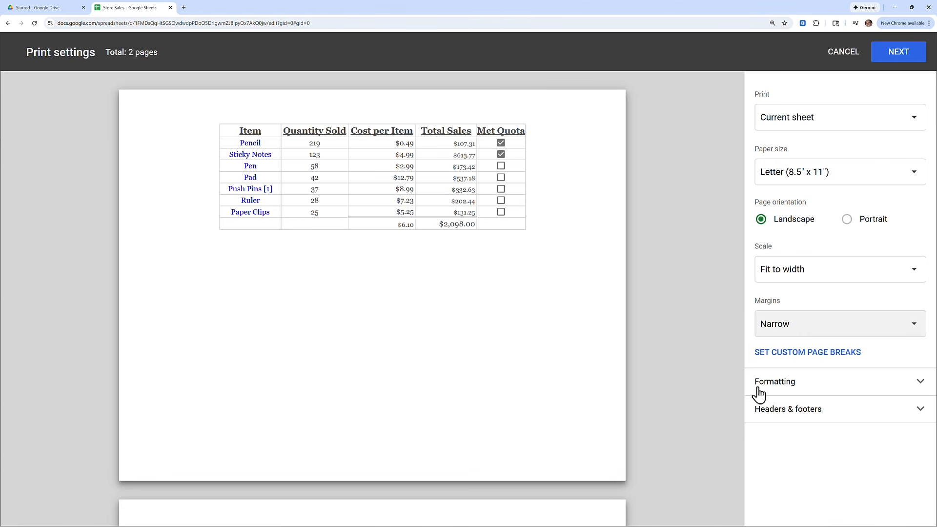
Step: Turn off gridlines and notes in the print formatting of the Sales sheet and check the preview
{"action": "left_click", "coordinate": [775, 385]}
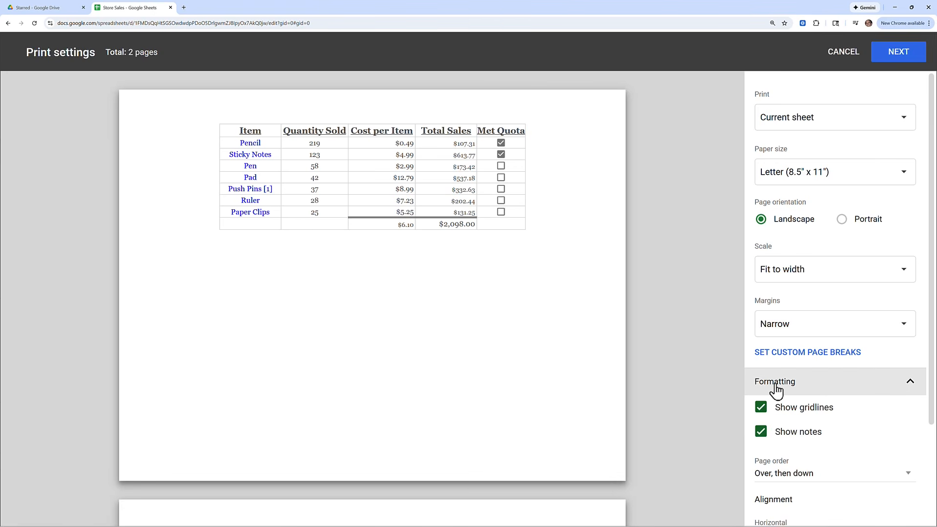
{"action": "scroll", "coordinate": [776, 389], "scroll_direction": "down", "scroll_amount": 1}
{"action": "scroll", "coordinate": [774, 406], "scroll_direction": "down", "scroll_amount": 2}
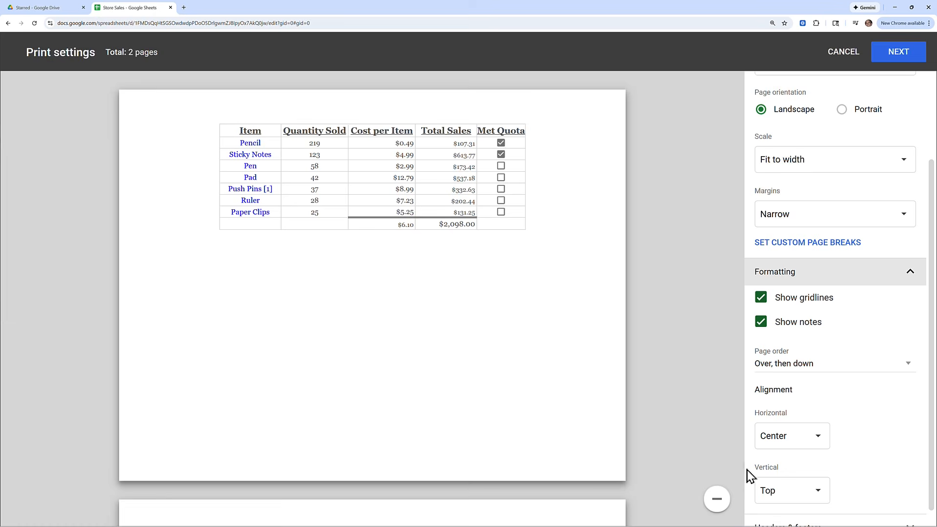
{"action": "left_click", "coordinate": [718, 467]}
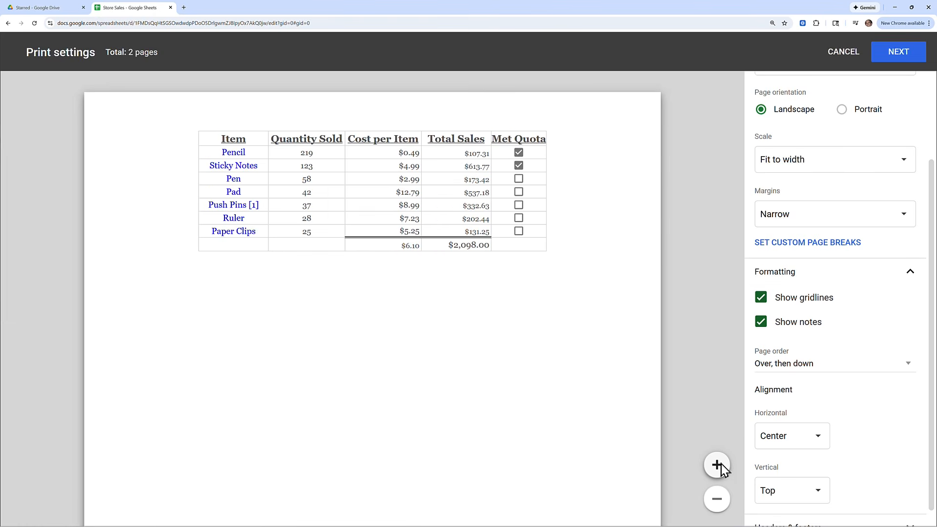
{"action": "left_click", "coordinate": [760, 299]}
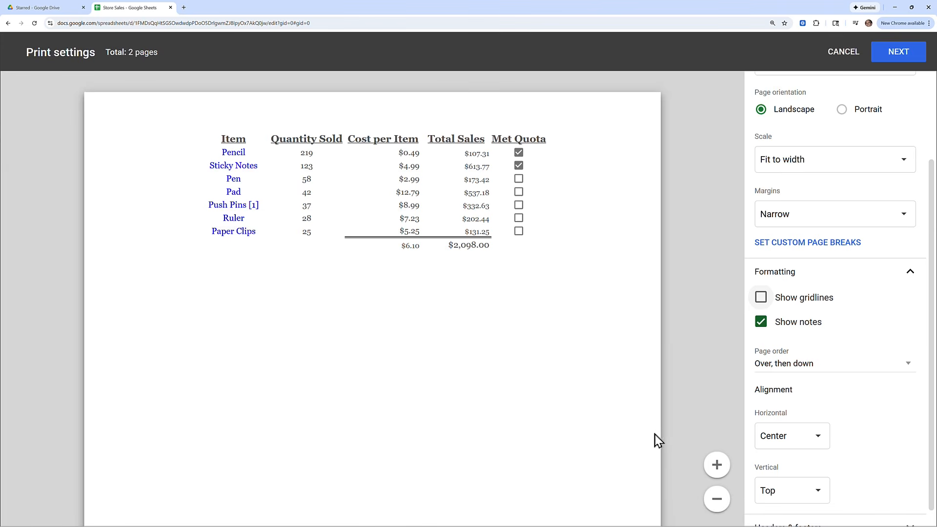
{"action": "scroll", "coordinate": [591, 466], "scroll_direction": "down", "scroll_amount": 3}
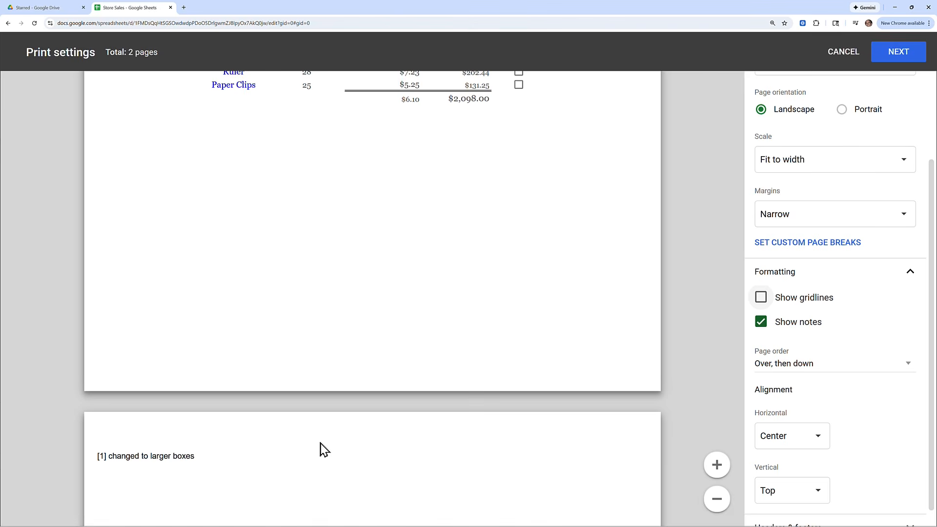
{"action": "left_click", "coordinate": [760, 322]}
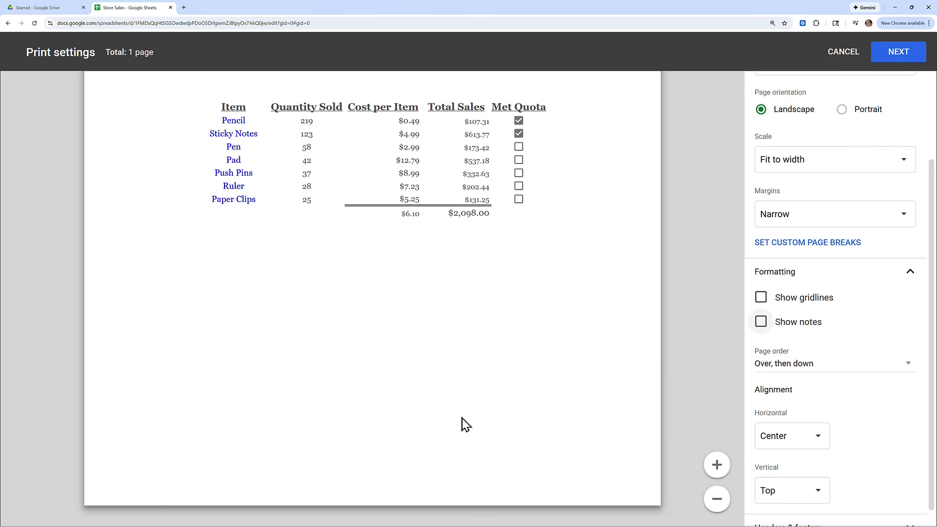
{"action": "scroll", "coordinate": [490, 403], "scroll_direction": "up", "scroll_amount": 1}
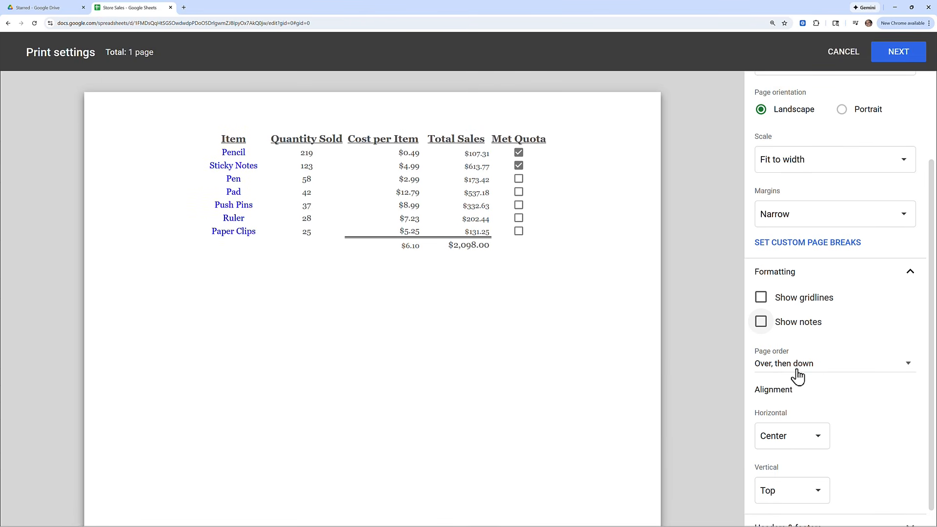
Step: Include the workbook title in the printout's headers and footers and proceed to printing
{"action": "scroll", "coordinate": [797, 376], "scroll_direction": "down", "scroll_amount": 1}
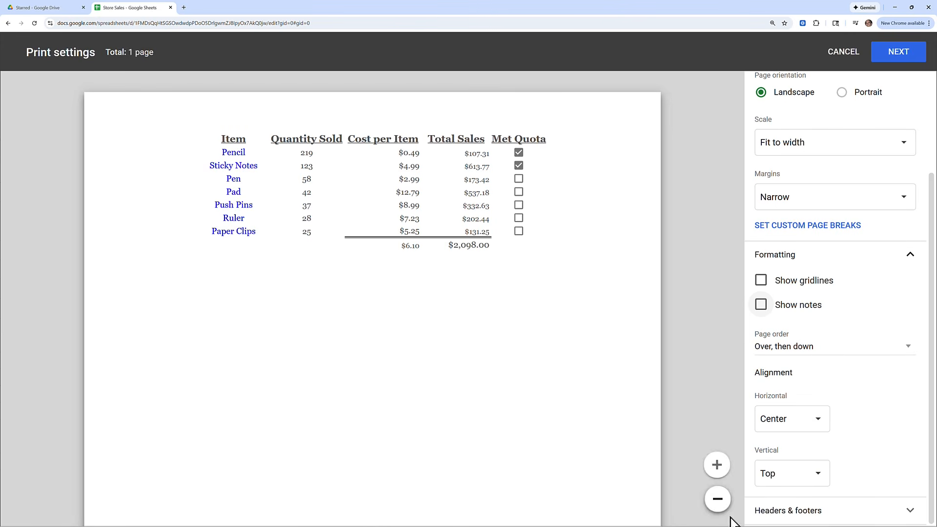
{"action": "left_click", "coordinate": [910, 512]}
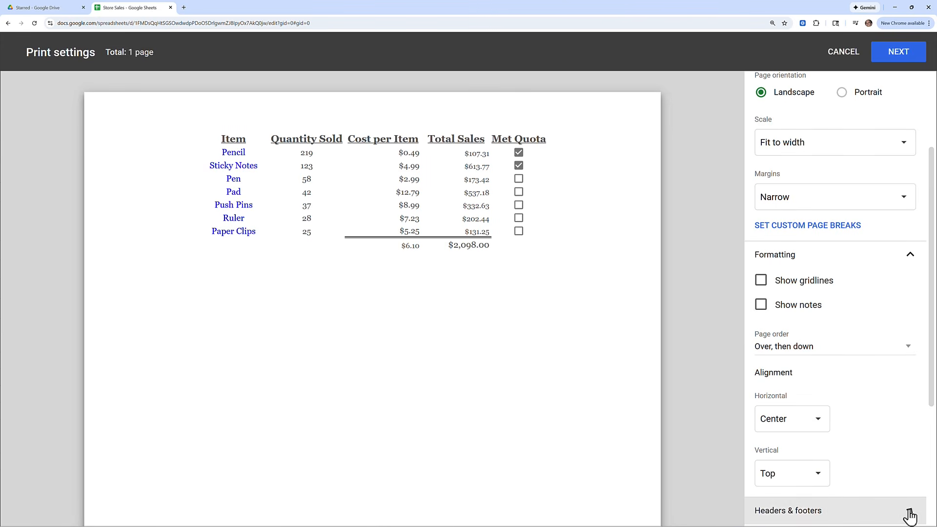
{"action": "scroll", "coordinate": [804, 485], "scroll_direction": "down", "scroll_amount": 2}
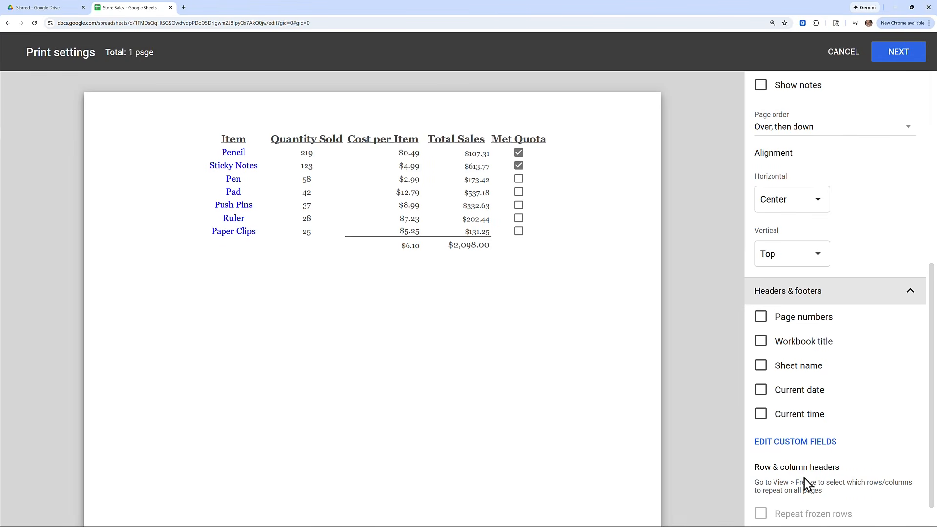
{"action": "left_click", "coordinate": [761, 344]}
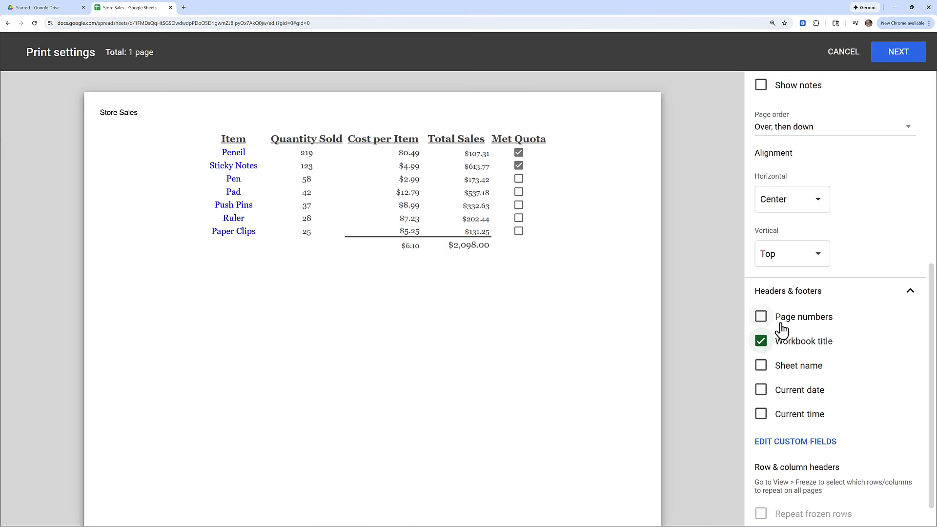
{"action": "scroll", "coordinate": [790, 429], "scroll_direction": "down", "scroll_amount": 1}
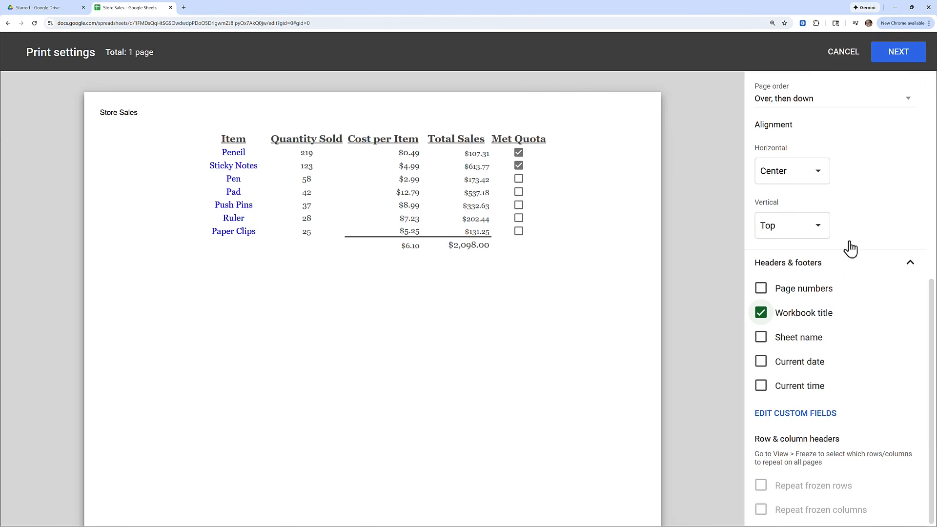
{"action": "left_click", "coordinate": [894, 54]}
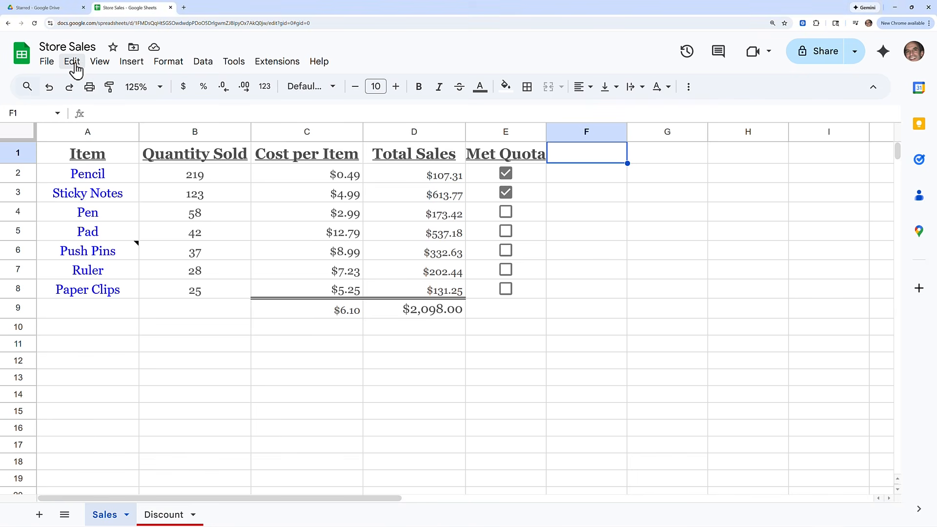
Step: Search all sheets for "pad" with Find and replace, and close the search
{"action": "left_click", "coordinate": [75, 68]}
{"action": "mouse_move", "coordinate": [47, 62]}
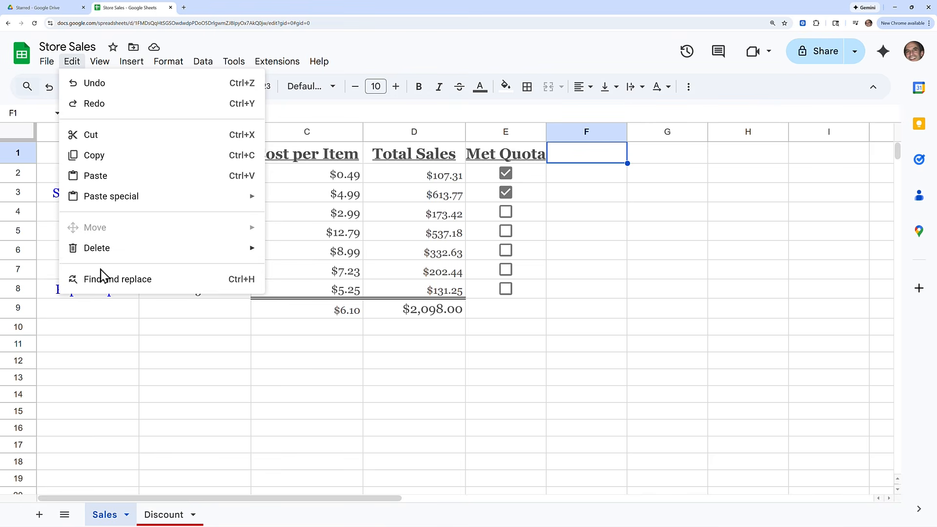
{"action": "left_click", "coordinate": [131, 288]}
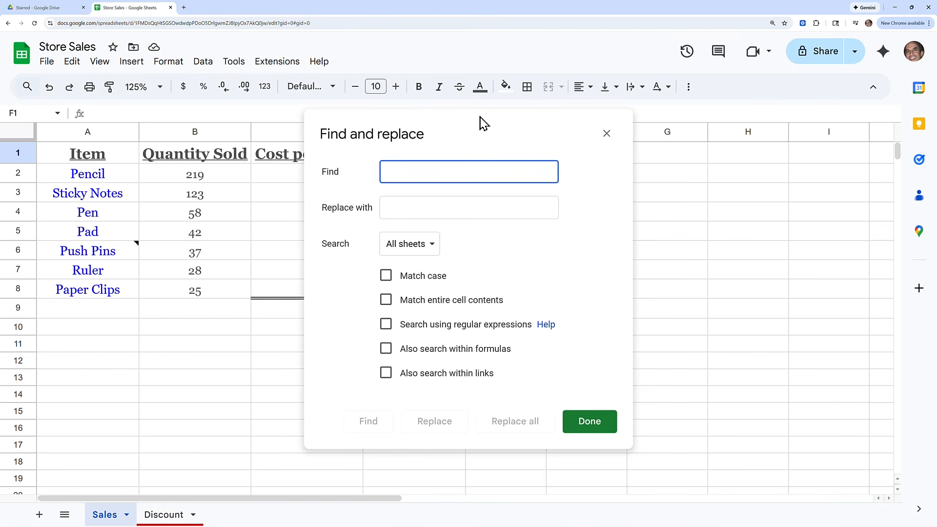
{"action": "type", "text": "pad"}
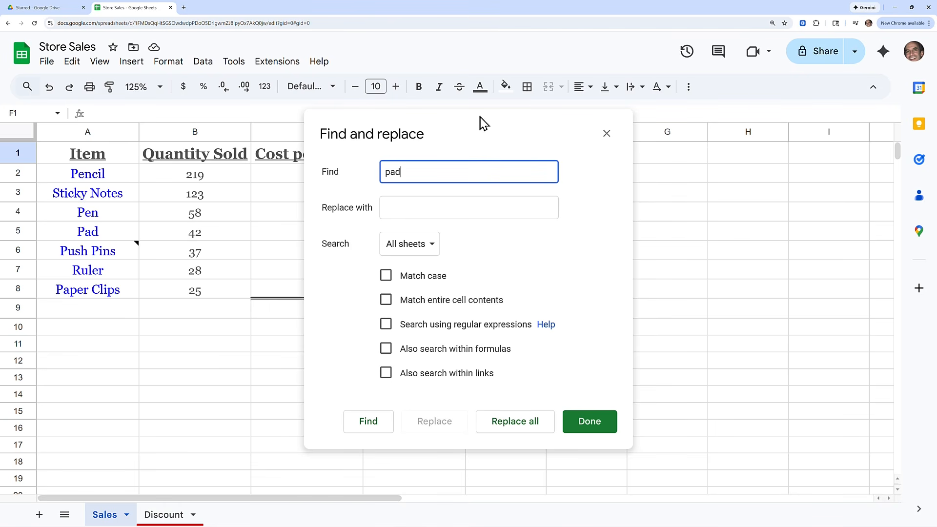
{"action": "key", "text": "Return"}
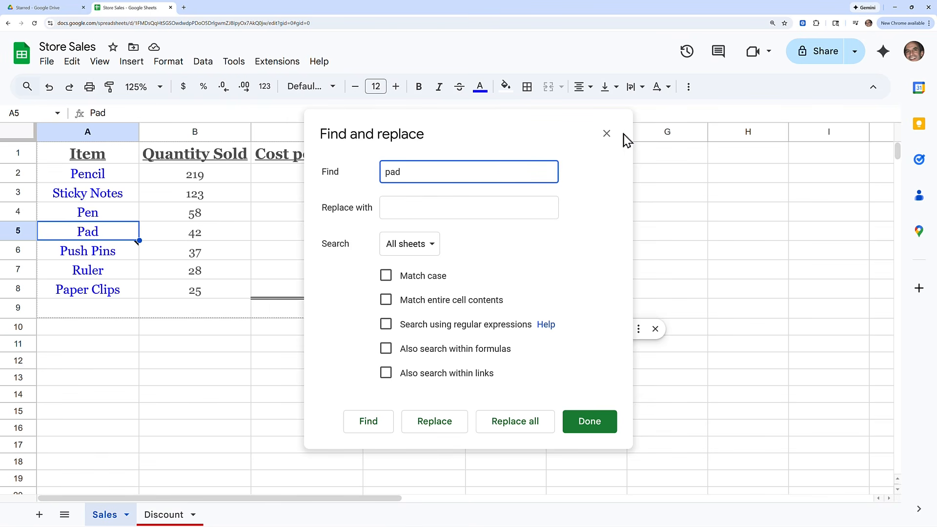
{"action": "left_click", "coordinate": [606, 135]}
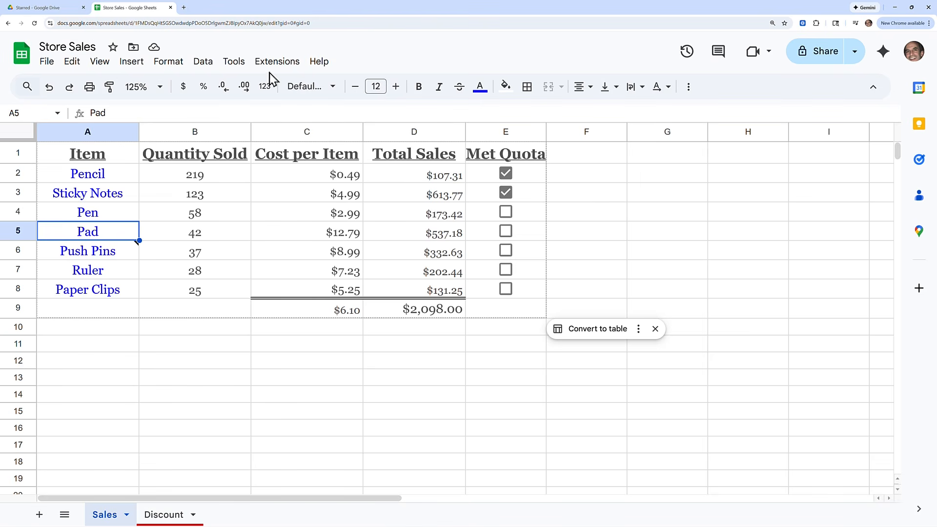
Step: Run a spell check on the Sales sheet
{"action": "left_click", "coordinate": [235, 62]}
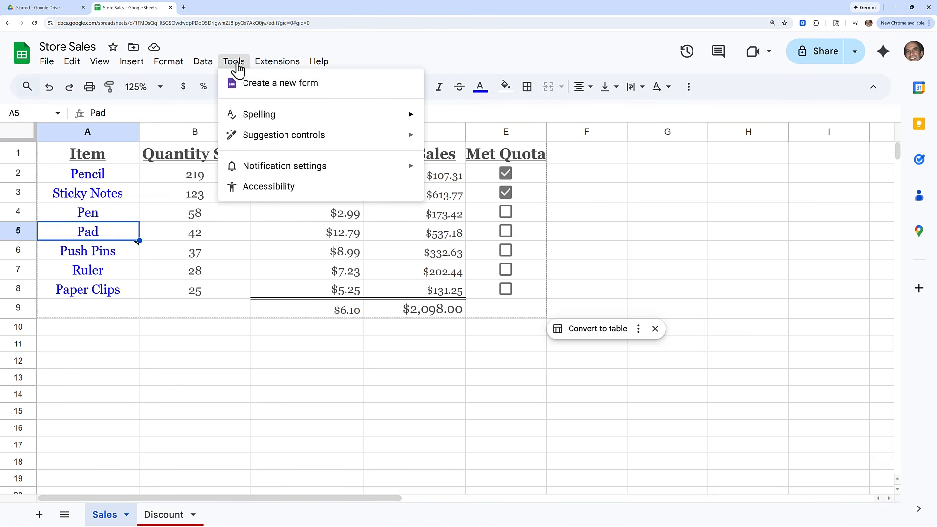
{"action": "mouse_move", "coordinate": [248, 120]}
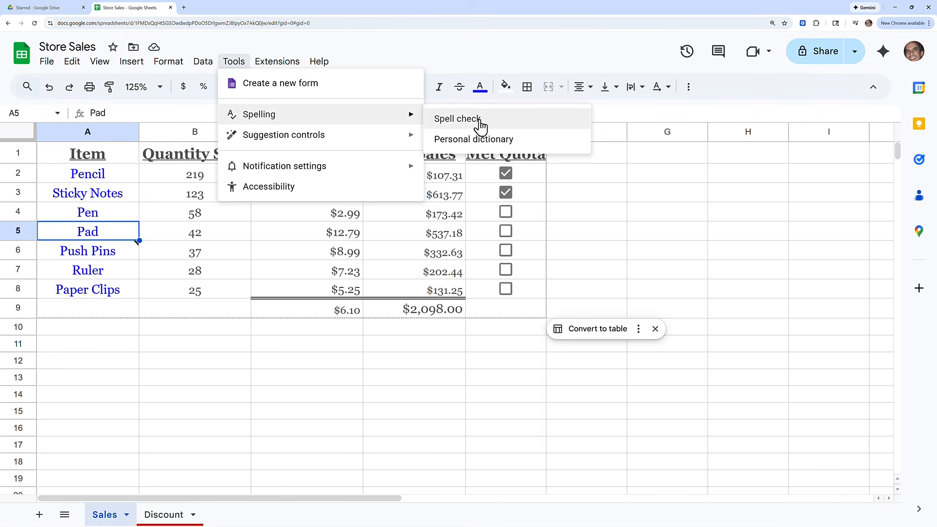
{"action": "left_click", "coordinate": [457, 118]}
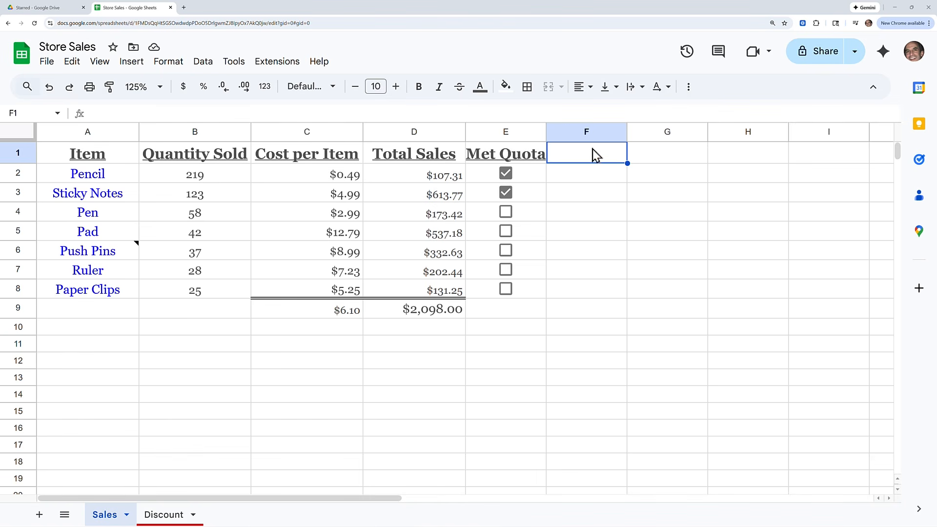
Step: View the options for emailing the Store Sales file as an attachment, and close them without sending
{"action": "left_click", "coordinate": [47, 62]}
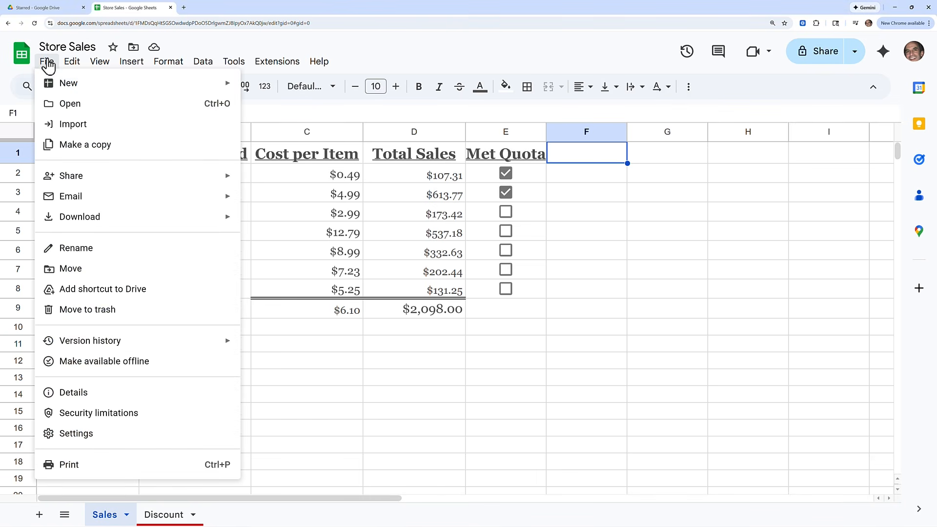
{"action": "mouse_move", "coordinate": [68, 200]}
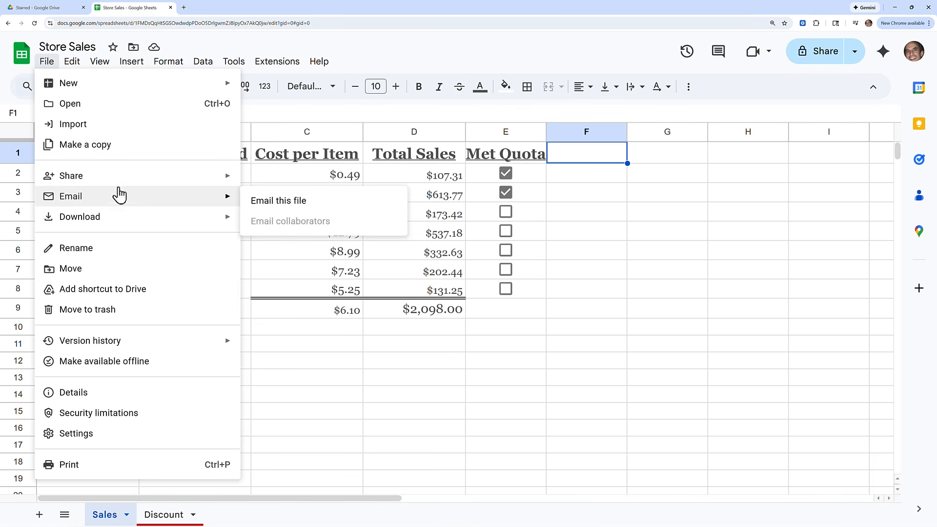
{"action": "left_click", "coordinate": [266, 206]}
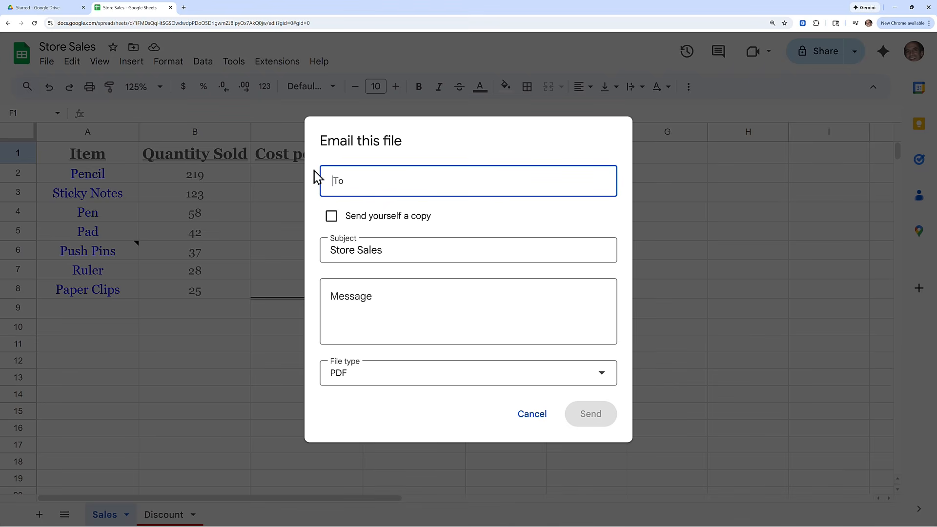
{"action": "left_click", "coordinate": [537, 415]}
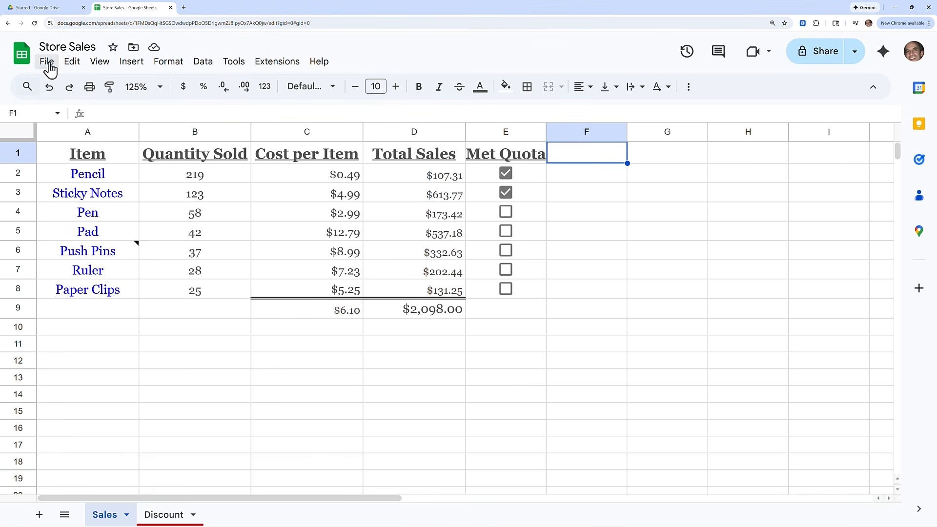
Step: Download the current sheet as a PDF in Letter size, landscape, fit to width, with narrow margins
{"action": "left_click", "coordinate": [48, 62]}
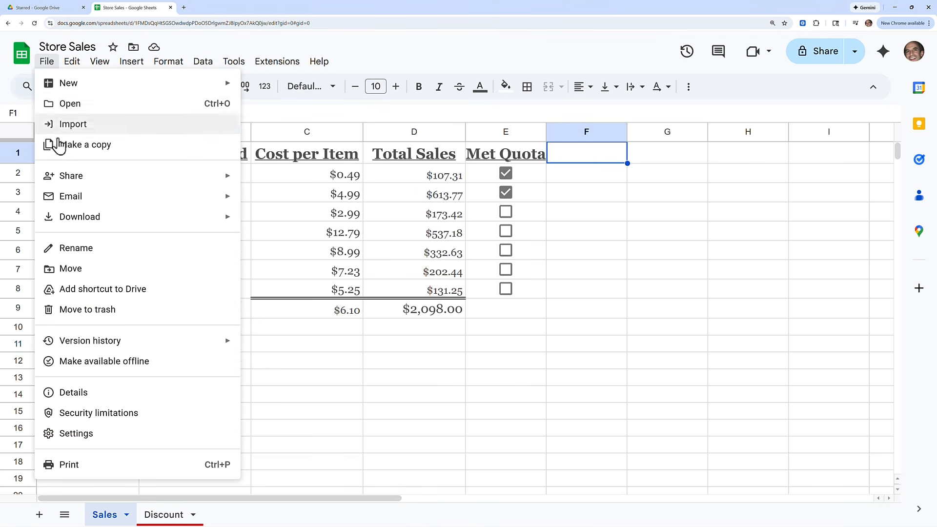
{"action": "mouse_move", "coordinate": [79, 224]}
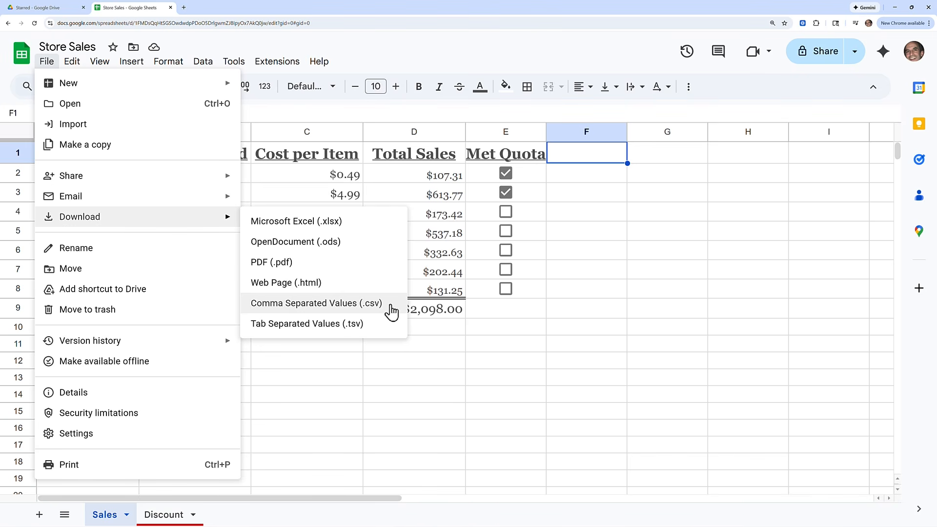
{"action": "left_click", "coordinate": [319, 263]}
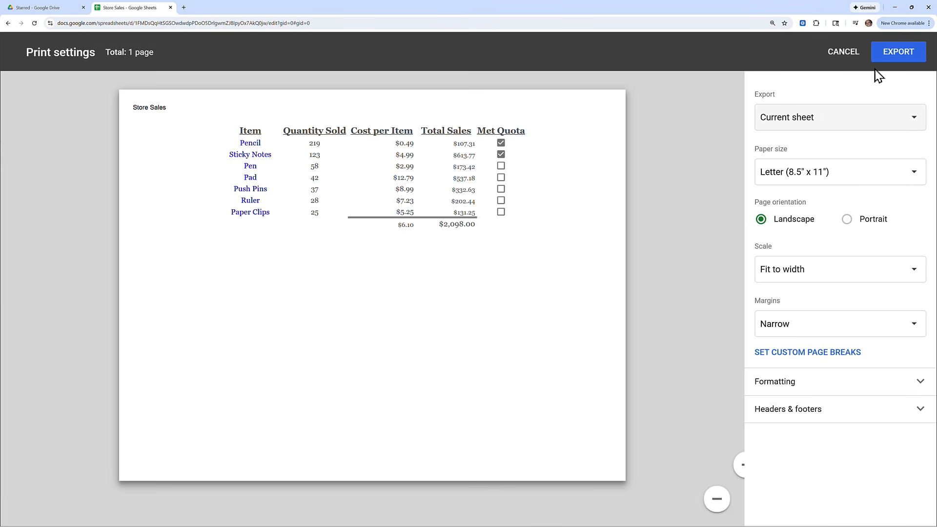
{"action": "left_click", "coordinate": [901, 53]}
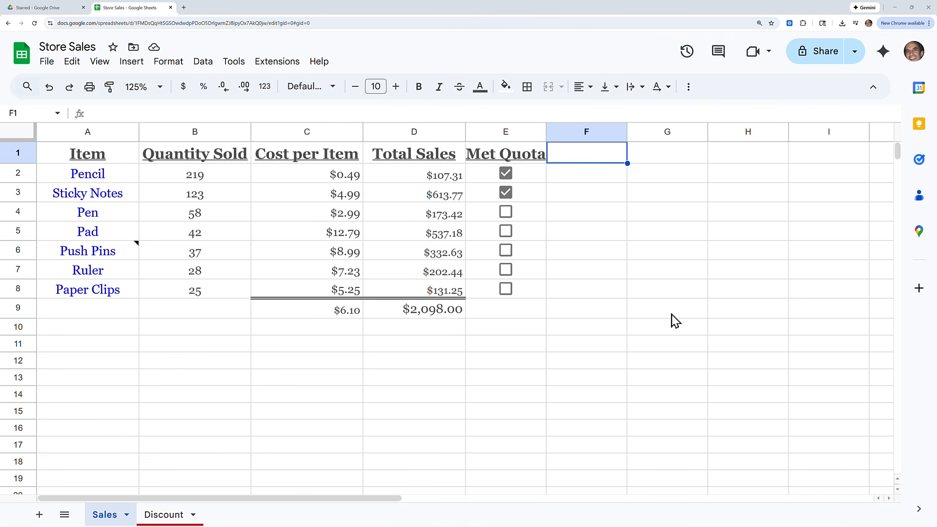
Step: Open the sharing settings of the Store Sales spreadsheet to examine who has access
{"action": "left_click", "coordinate": [46, 62]}
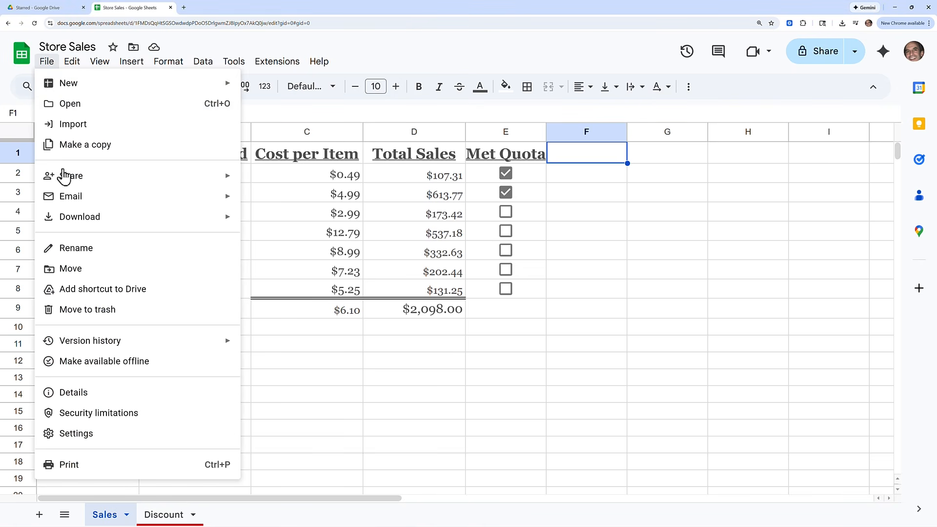
{"action": "mouse_move", "coordinate": [69, 178]}
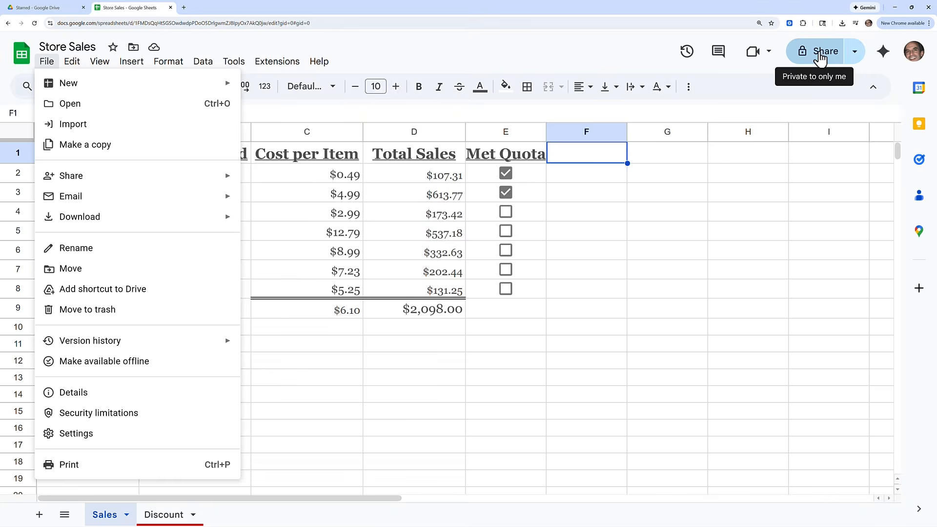
{"action": "left_click", "coordinate": [819, 59]}
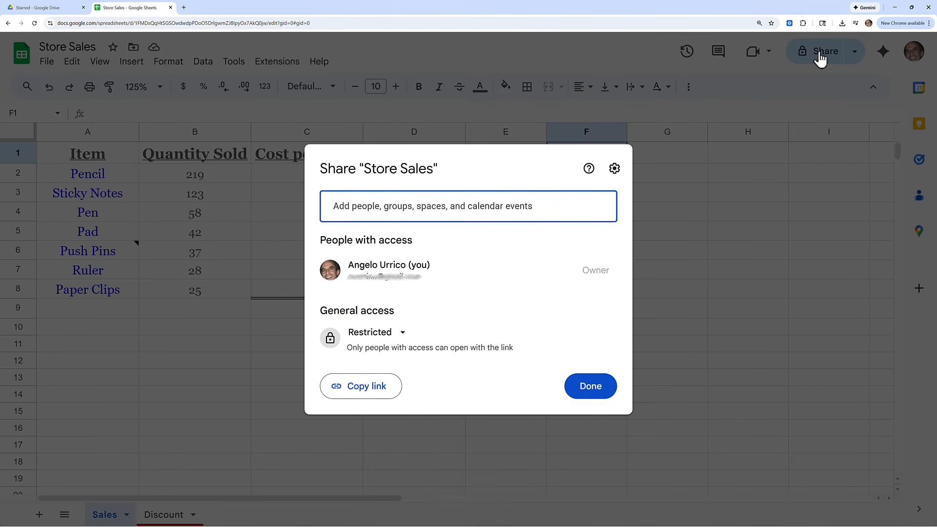
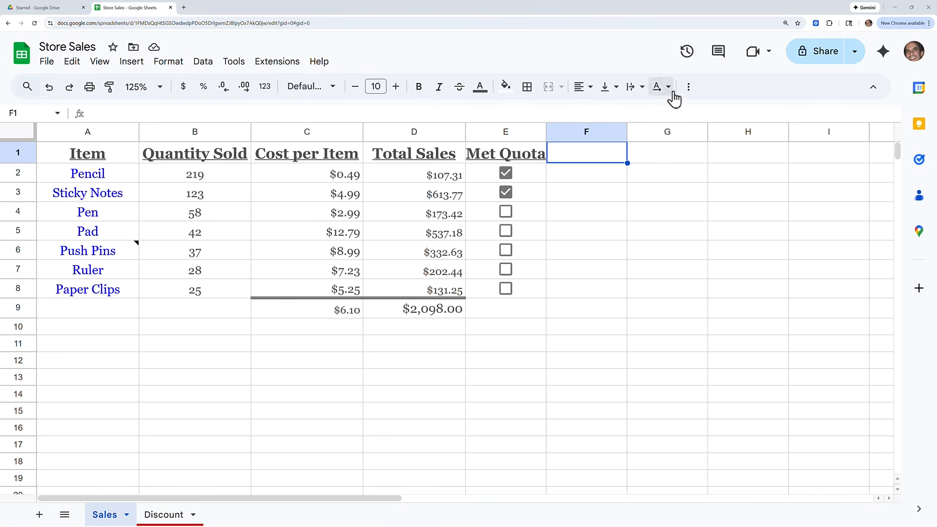
Step: Insert a pie chart of Quantity Sold by Item from range A1:B9 on the Sales sheet
{"action": "left_click", "coordinate": [689, 90]}
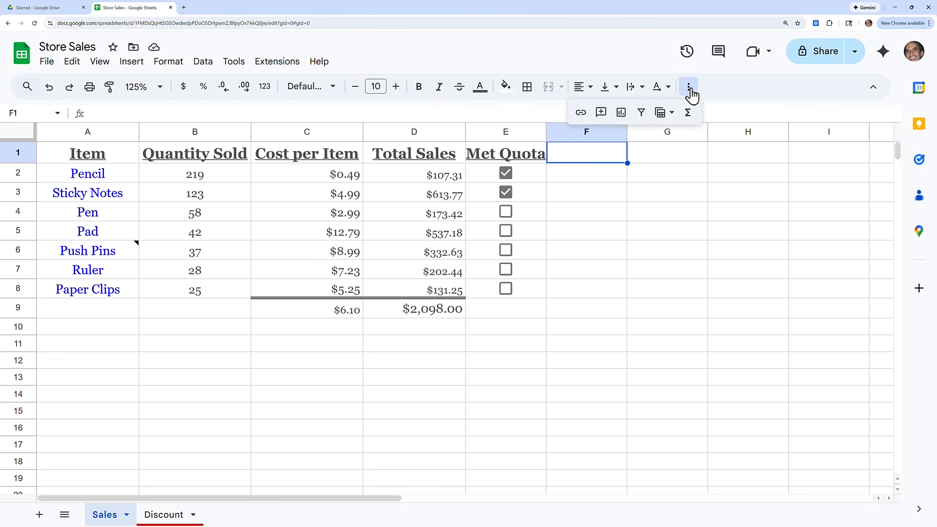
{"action": "left_click", "coordinate": [621, 117]}
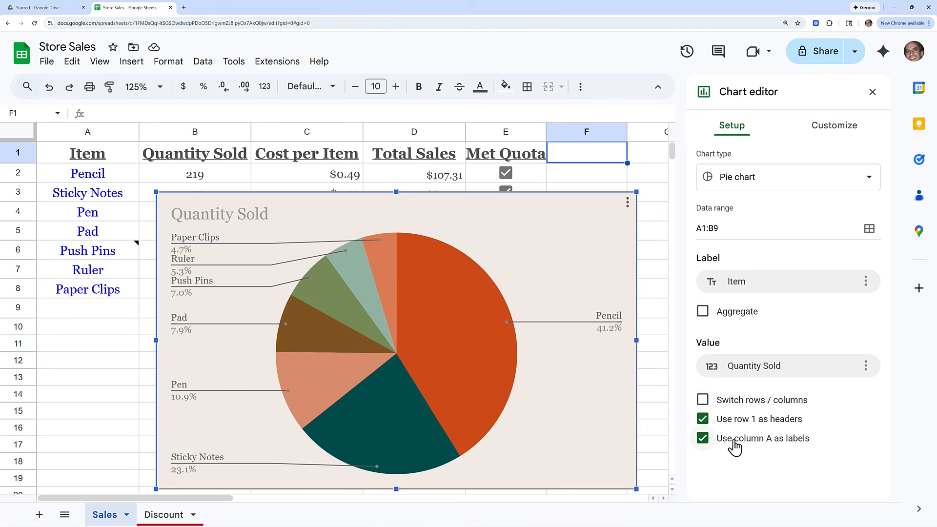
Step: Browse the available chart types and change the Quantity Sold chart to a column chart
{"action": "left_click", "coordinate": [760, 179]}
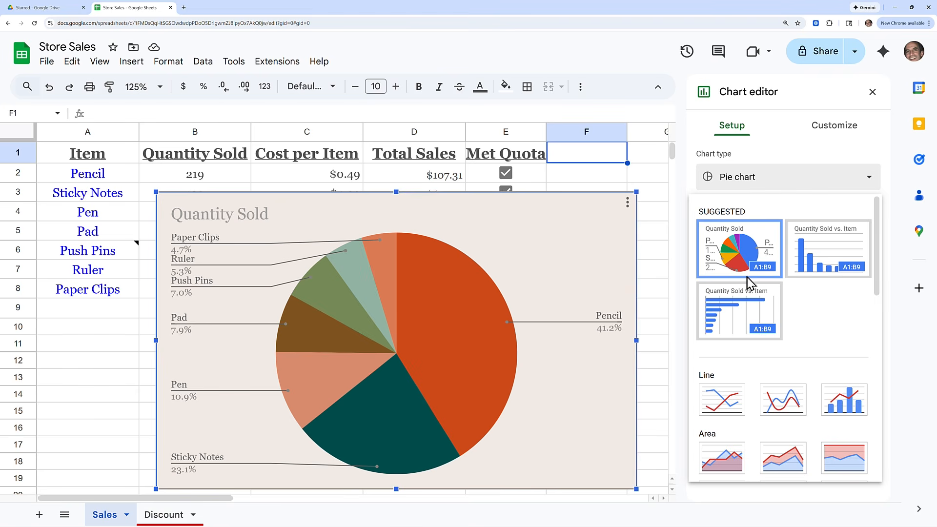
{"action": "scroll", "coordinate": [750, 283], "scroll_direction": "down", "scroll_amount": 2}
{"action": "scroll", "coordinate": [750, 283], "scroll_direction": "down", "scroll_amount": 2}
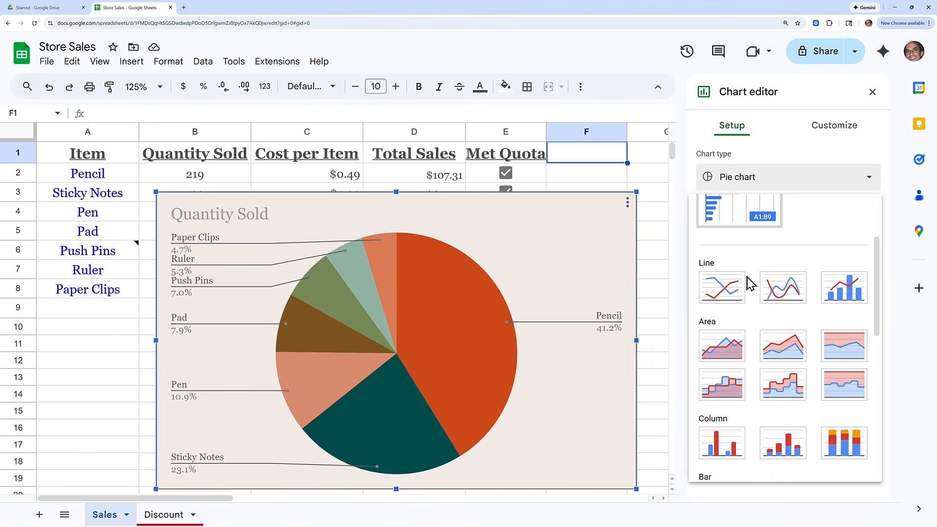
{"action": "scroll", "coordinate": [750, 283], "scroll_direction": "down", "scroll_amount": 1}
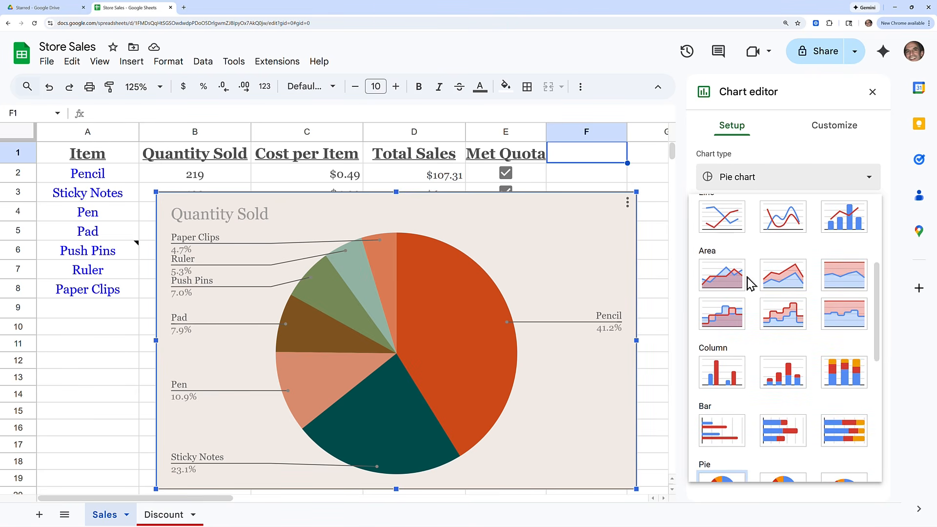
{"action": "scroll", "coordinate": [746, 281], "scroll_direction": "down", "scroll_amount": 2}
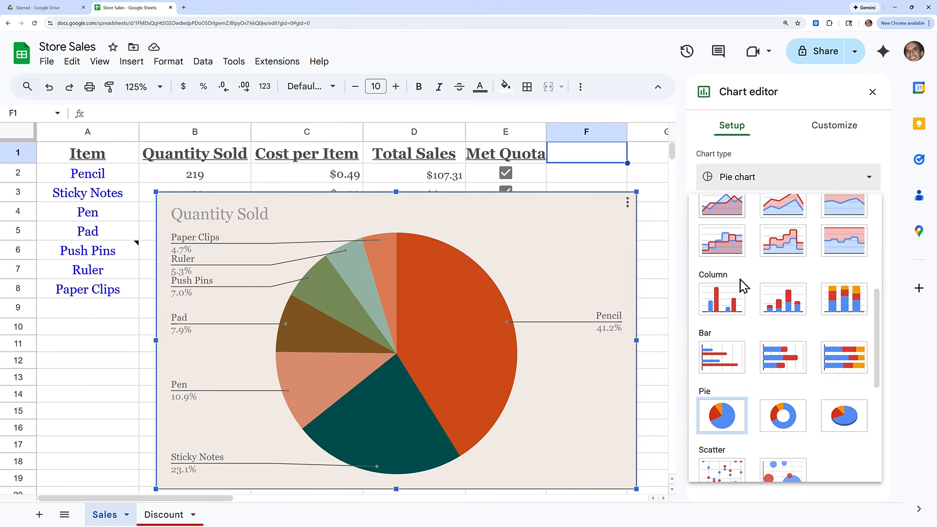
{"action": "left_click", "coordinate": [721, 303]}
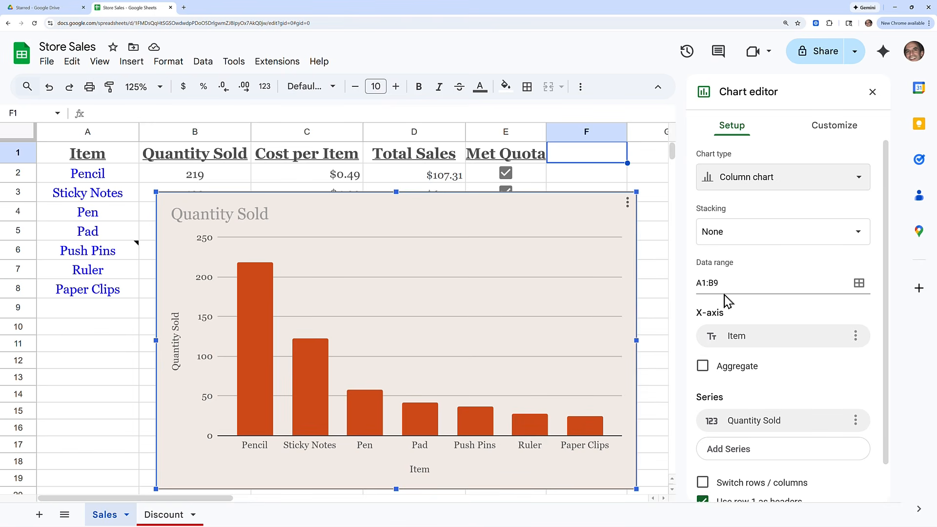
Step: Look over the chart's customization categories and switch the Quantity Sold chart back to a pie chart
{"action": "left_click", "coordinate": [835, 128]}
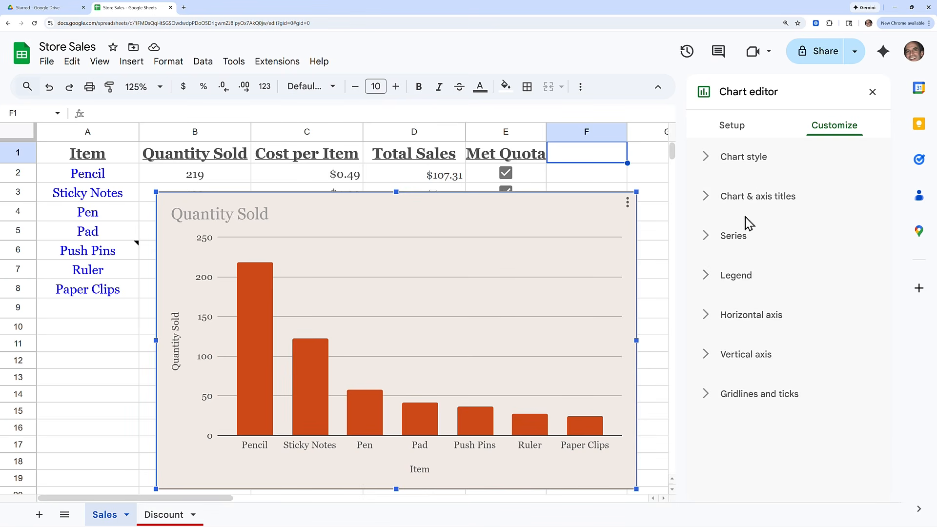
{"action": "left_click", "coordinate": [733, 128]}
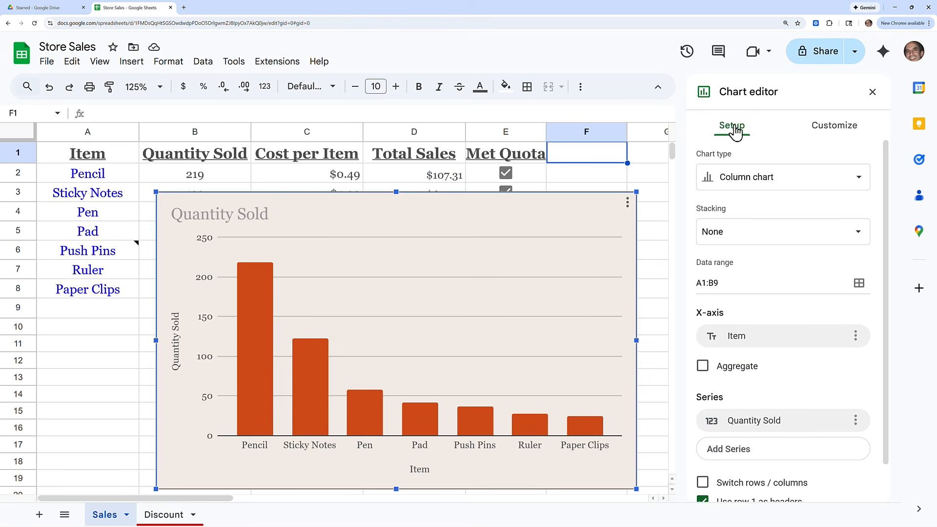
{"action": "left_click", "coordinate": [780, 183]}
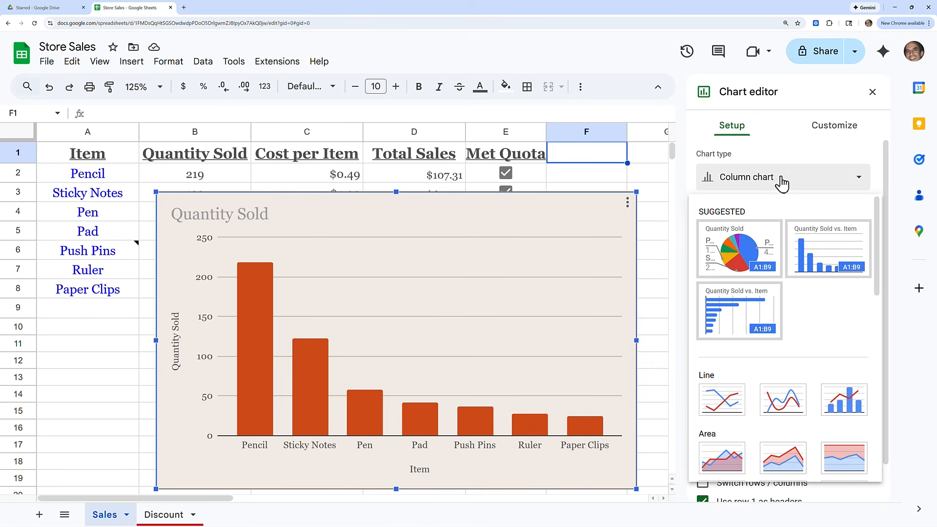
{"action": "left_click", "coordinate": [750, 255]}
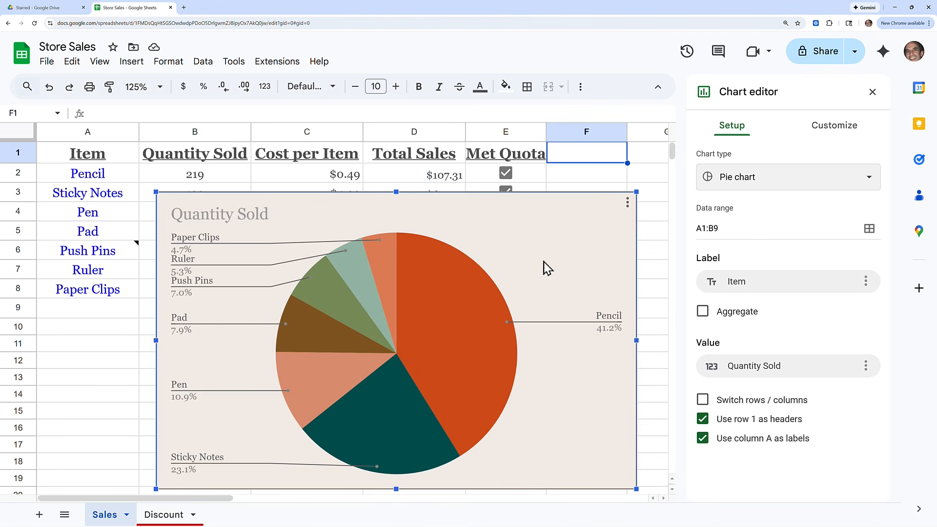
Step: Shrink the pie chart and place it just below row 2, spanning about columns B to E down to row 16
{"action": "left_click_drag", "start_coordinate": [531, 274], "coordinate": [498, 268]}
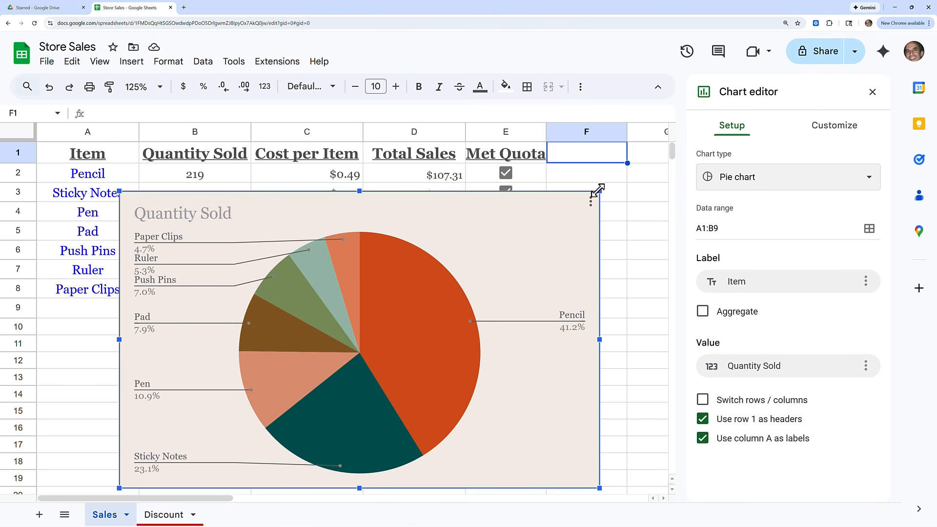
{"action": "left_click_drag", "start_coordinate": [599, 192], "coordinate": [518, 239]}
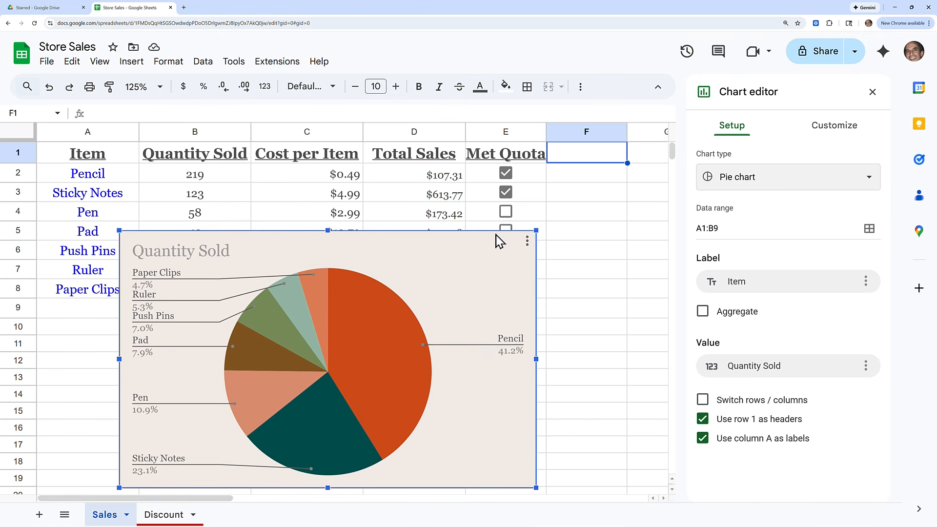
{"action": "left_click_drag", "start_coordinate": [499, 240], "coordinate": [494, 257]}
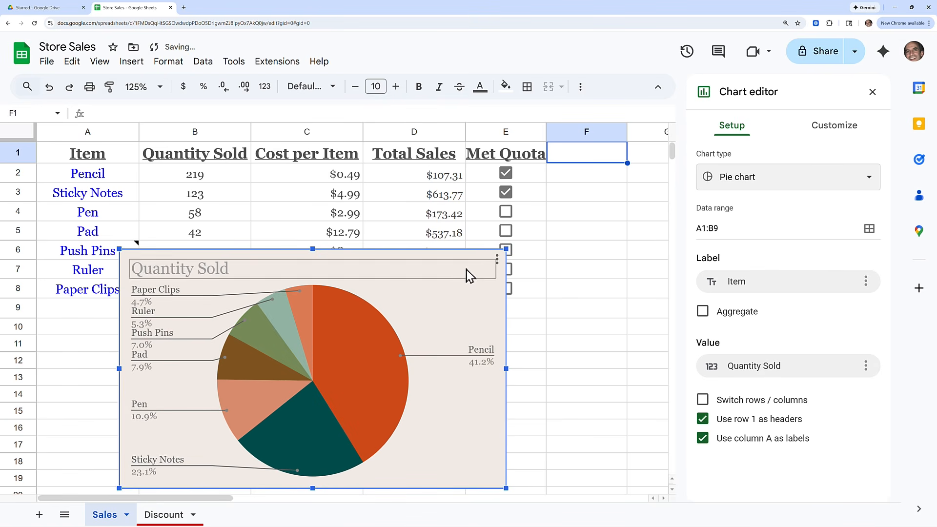
{"action": "left_click_drag", "start_coordinate": [482, 274], "coordinate": [485, 217]}
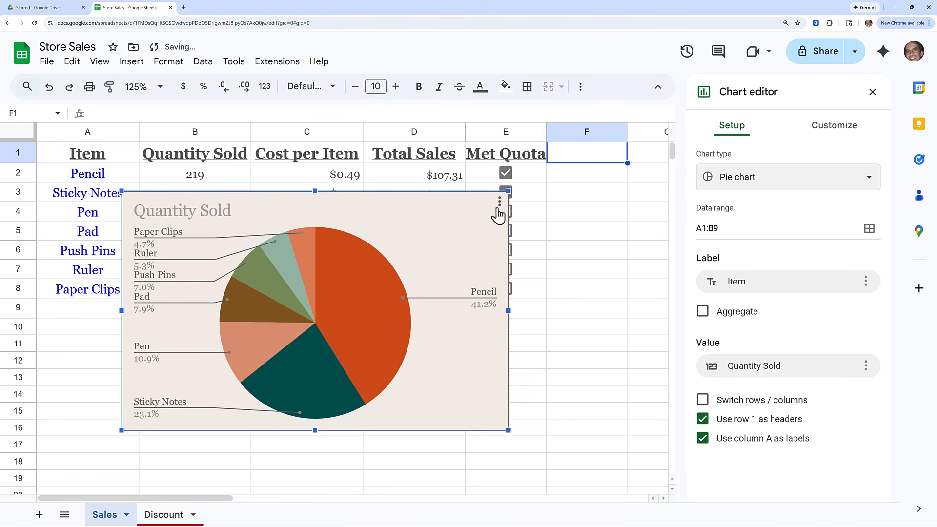
Step: Move the Quantity Sold pie chart to its own sheet
{"action": "left_click", "coordinate": [500, 205]}
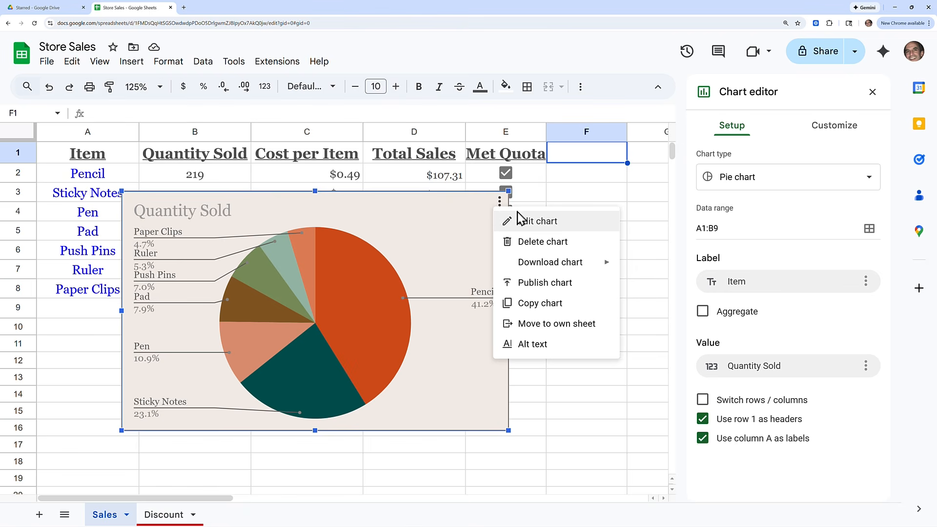
{"action": "mouse_move", "coordinate": [548, 269]}
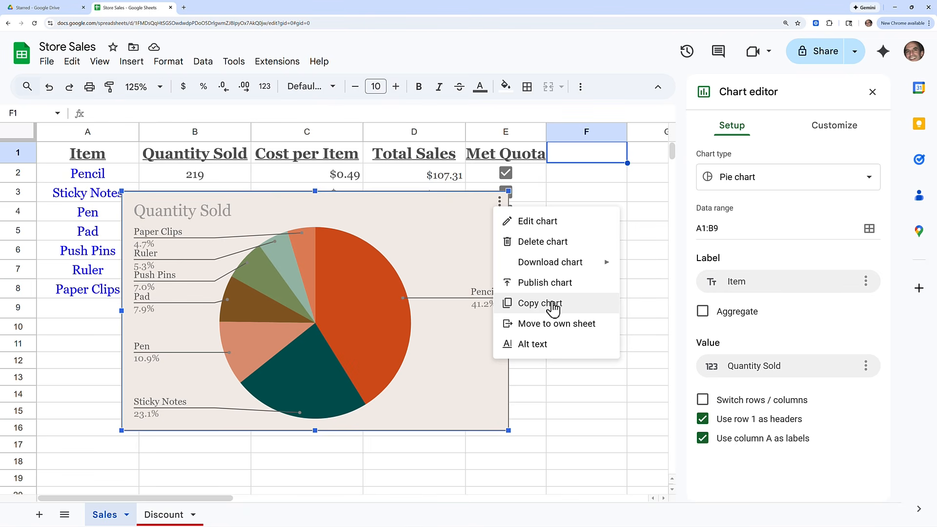
{"action": "left_click", "coordinate": [549, 327]}
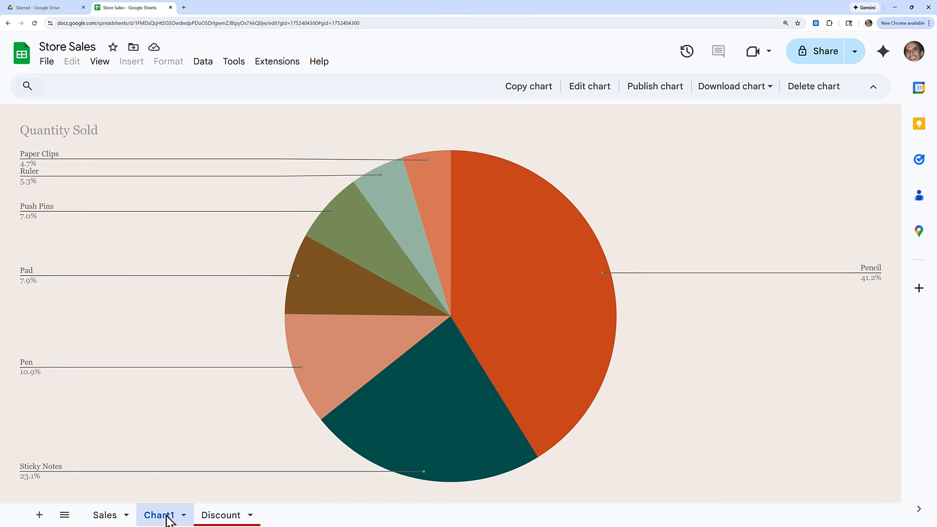
Step: Insert a column chart of Total Sales by Item on the Sales sheet from ranges A1:A8 and D1:D8
{"action": "left_click", "coordinate": [105, 515]}
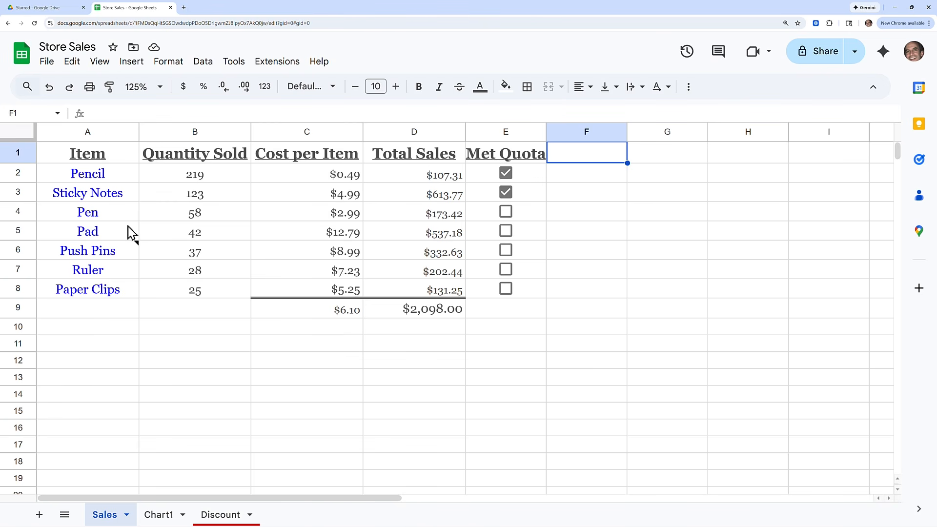
{"action": "left_click_drag", "start_coordinate": [108, 154], "coordinate": [112, 293]}
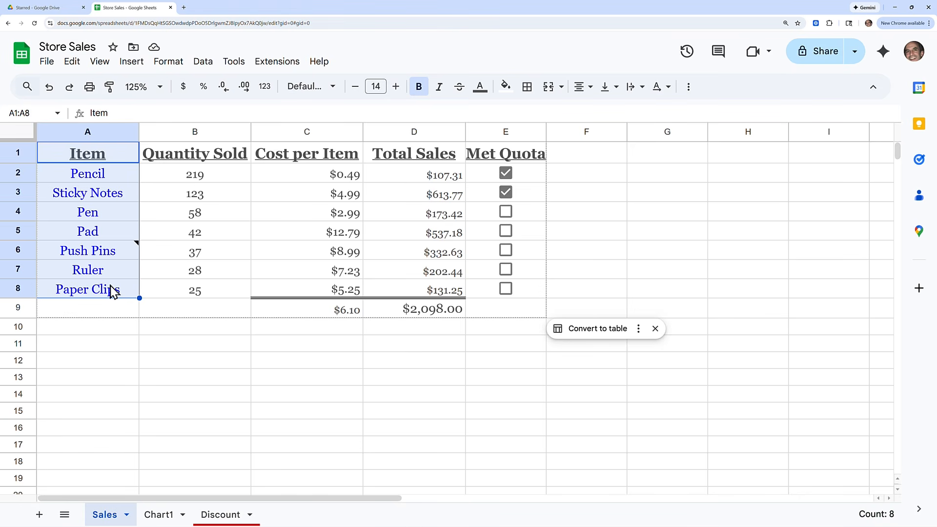
{"action": "left_click", "coordinate": [434, 157], "text": "ctrl"}
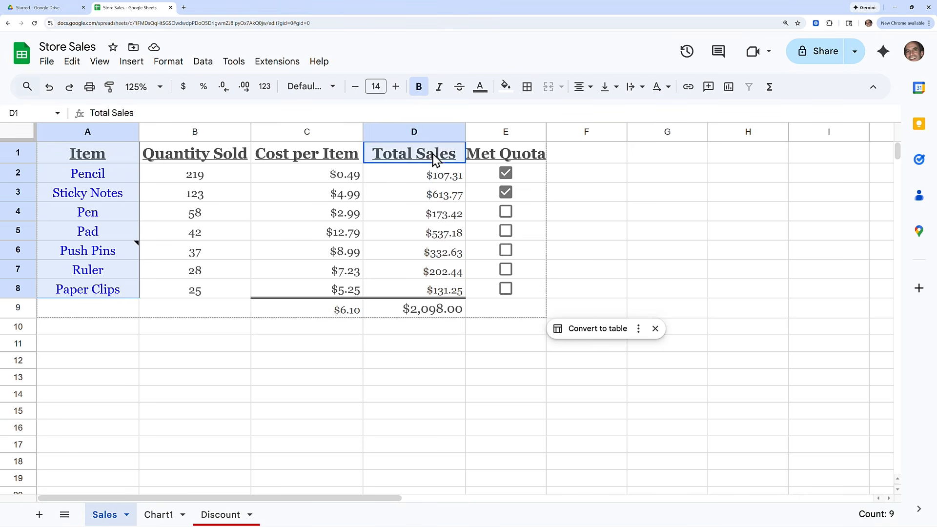
{"action": "left_click_drag", "start_coordinate": [434, 169], "coordinate": [433, 295]}
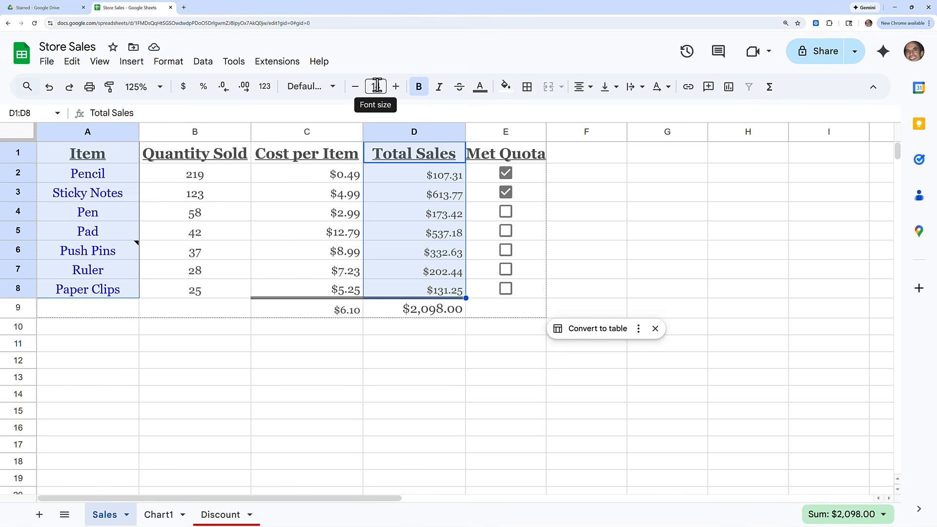
{"action": "left_click", "coordinate": [729, 87]}
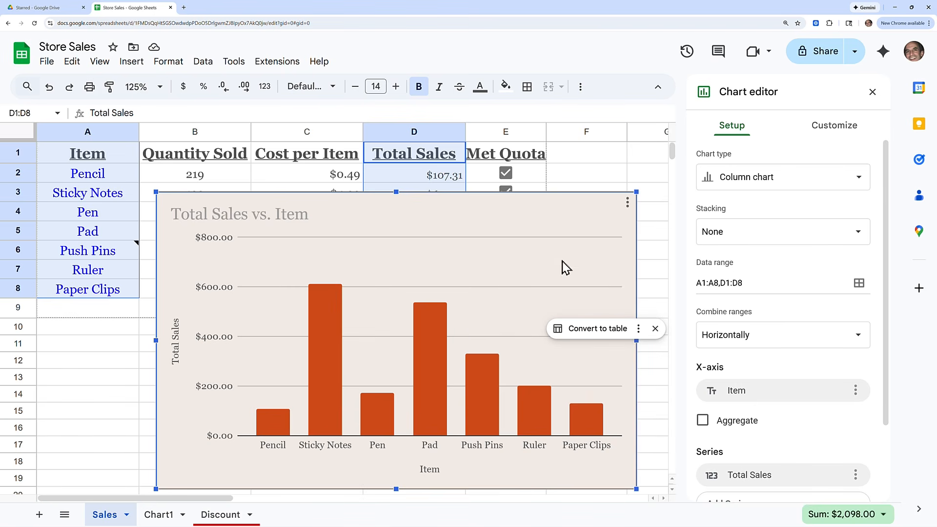
Step: Change the Total Sales column chart to a pie chart and close the chart editor
{"action": "left_click", "coordinate": [763, 185]}
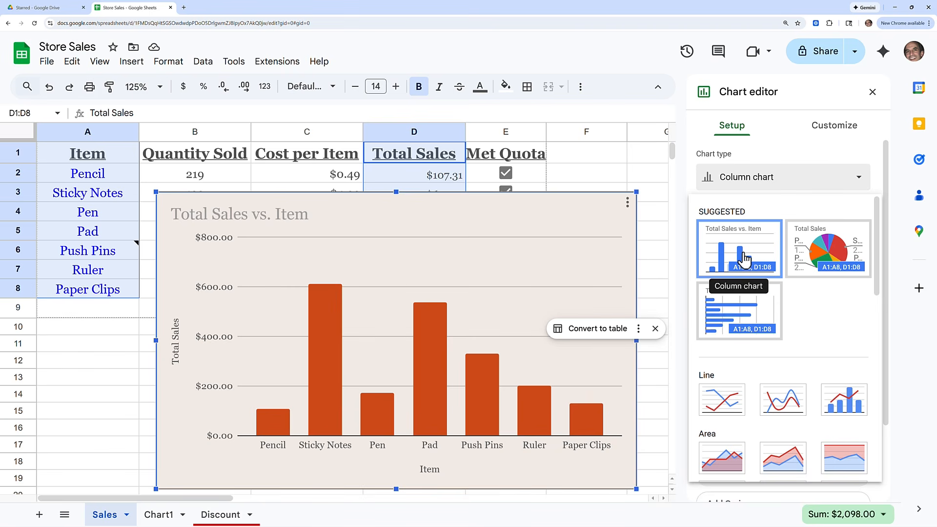
{"action": "left_click", "coordinate": [839, 257]}
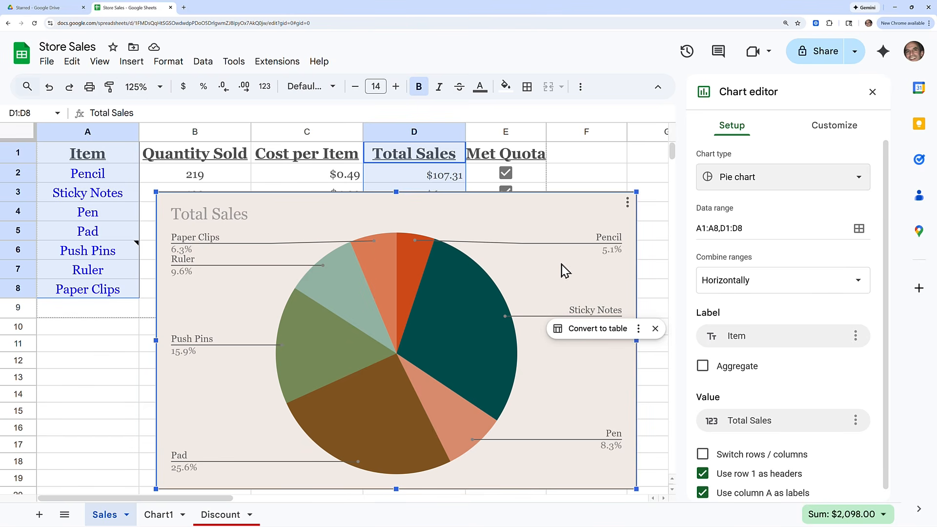
{"action": "key", "text": "Escape"}
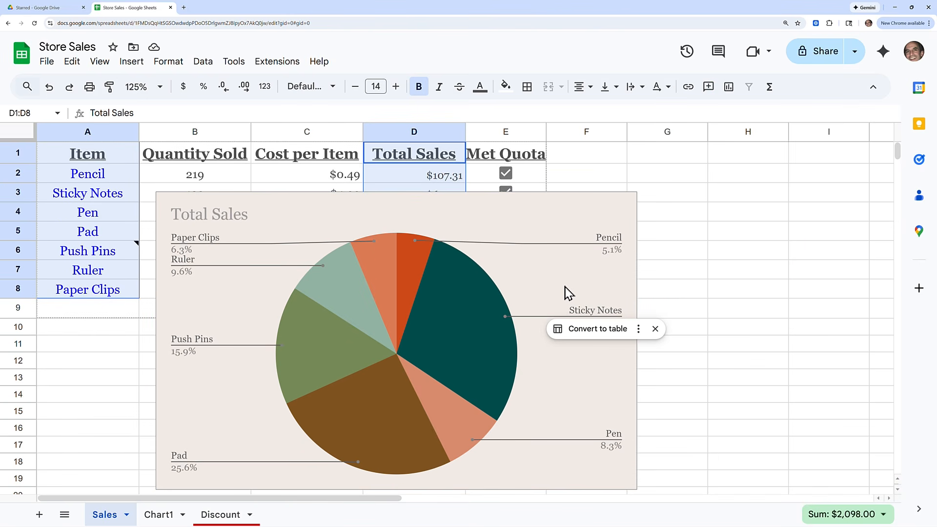
Step: Move the Total Sales pie chart to its own sheet
{"action": "left_click", "coordinate": [565, 288]}
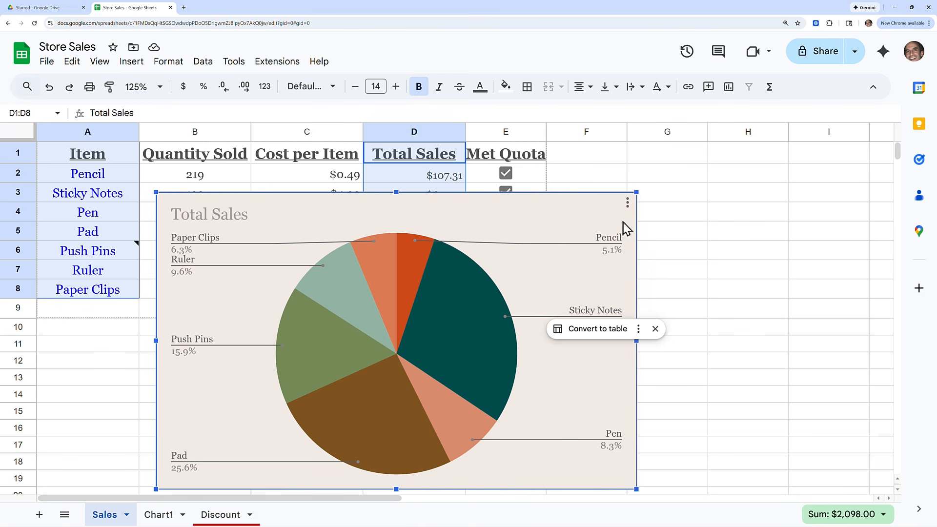
{"action": "left_click", "coordinate": [628, 206]}
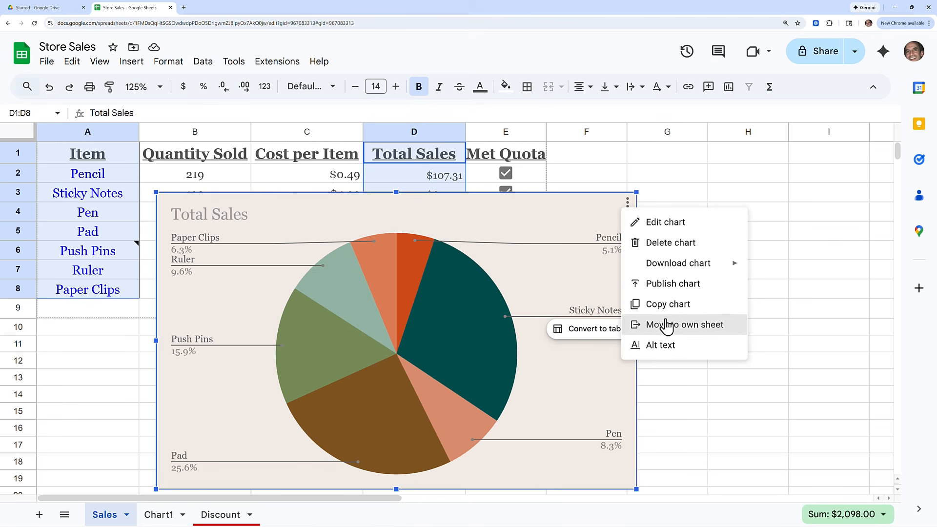
{"action": "left_click", "coordinate": [667, 325]}
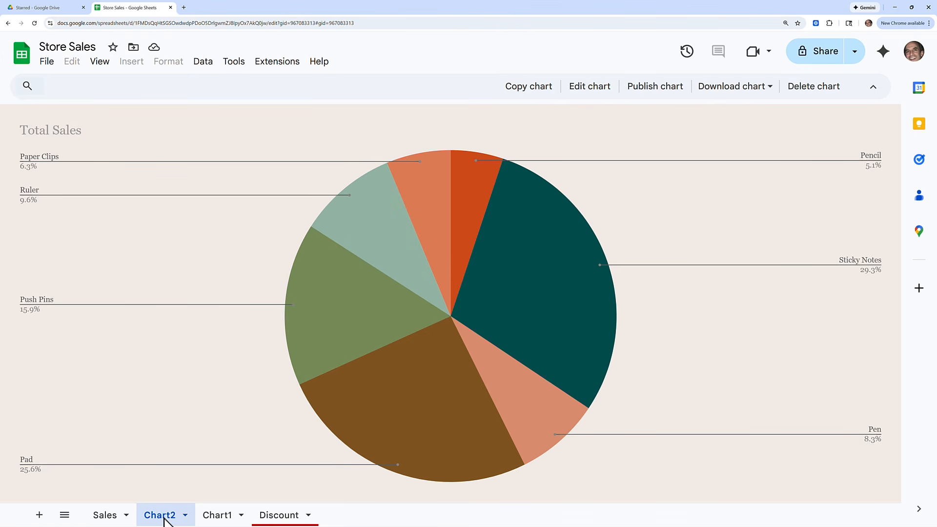
Step: Rename the Chart2 sheet as "Chart of Total Sales"
{"action": "double_click", "coordinate": [161, 515]}
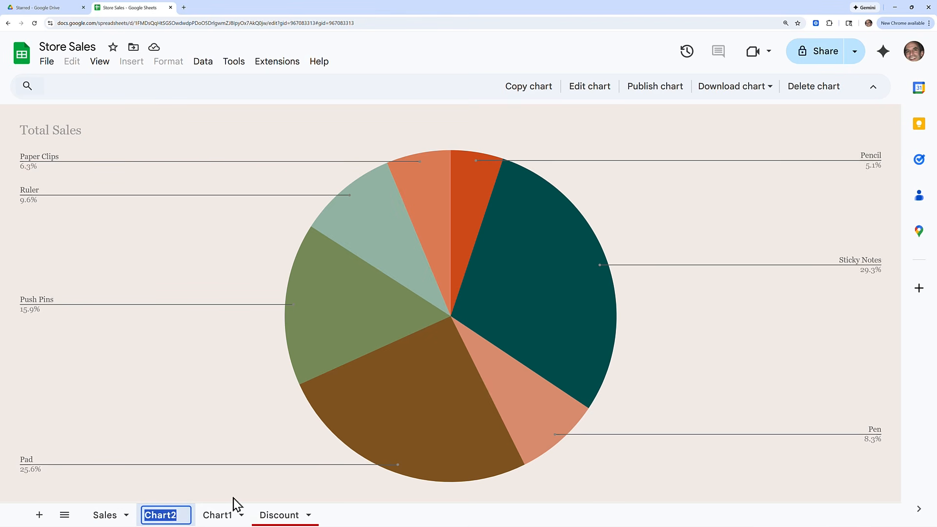
{"action": "key", "text": "End"}
{"action": "key", "text": "BackSpace"}
{"action": "type", "text": "of"}
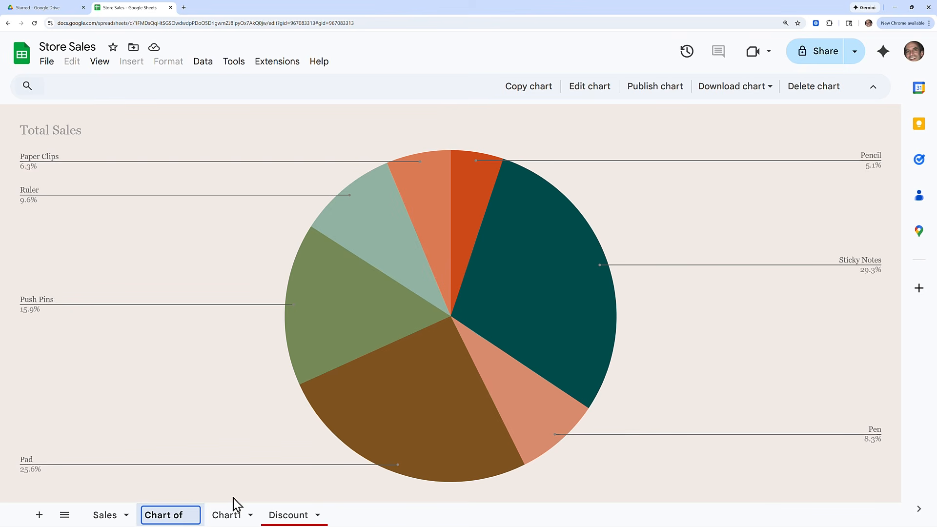
{"action": "type", "text": " Total"}
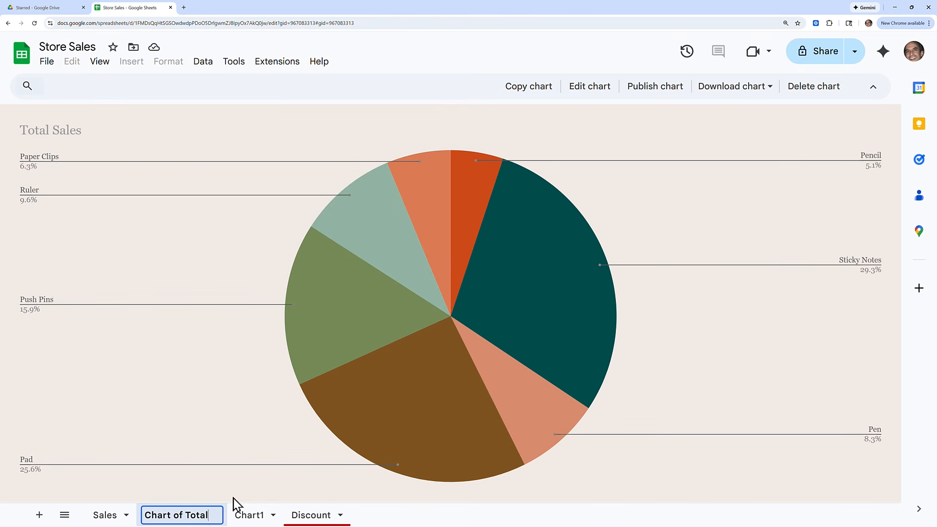
{"action": "type", "text": " Sales"}
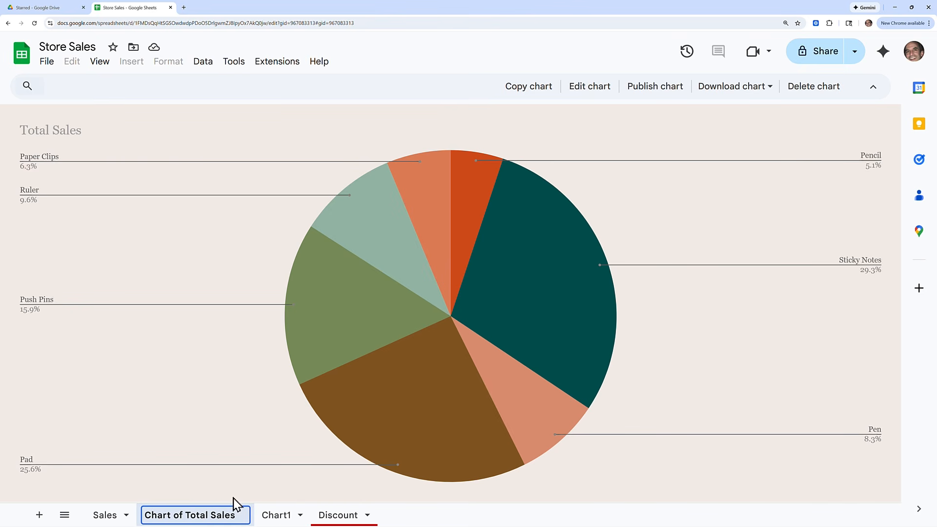
Step: Rename the Chart1 sheet as "Chart of Quantity Sold"
{"action": "double_click", "coordinate": [281, 516]}
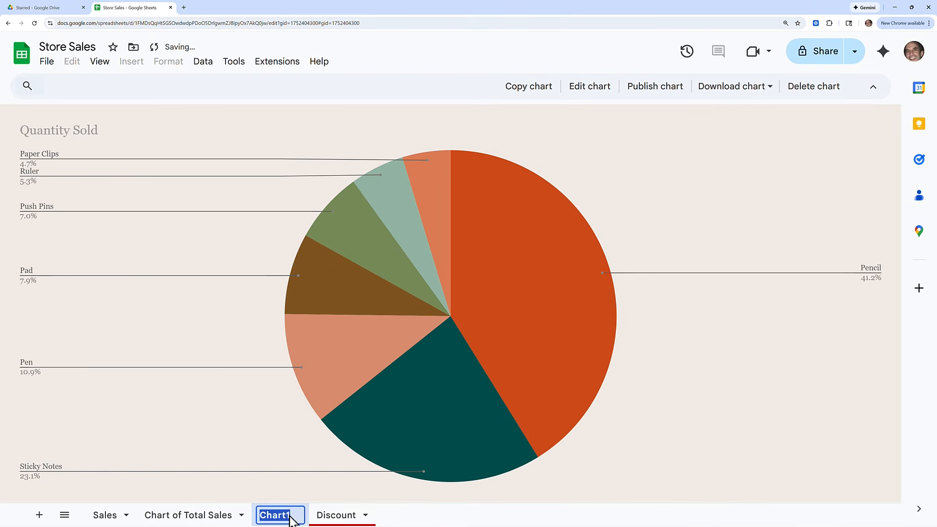
{"action": "left_click", "coordinate": [299, 516]}
{"action": "key", "text": "BackSpace"}
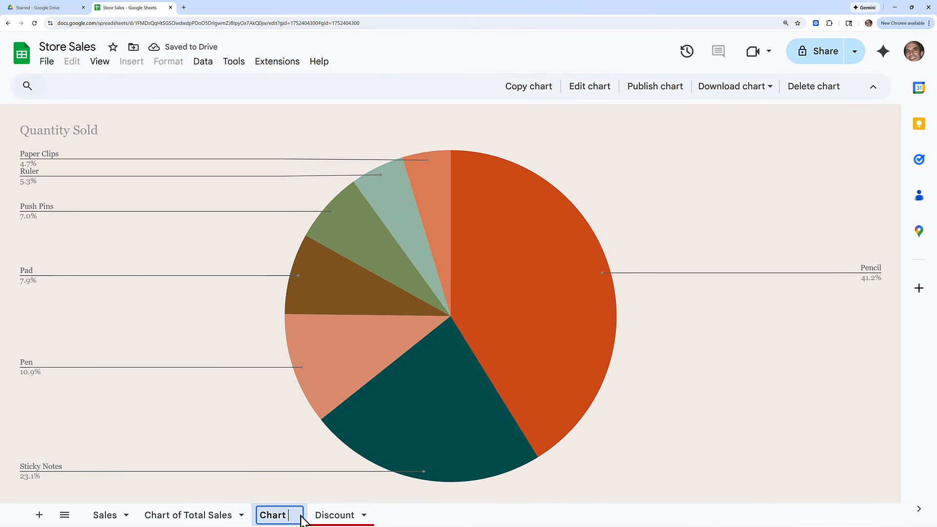
{"action": "type", "text": "of"}
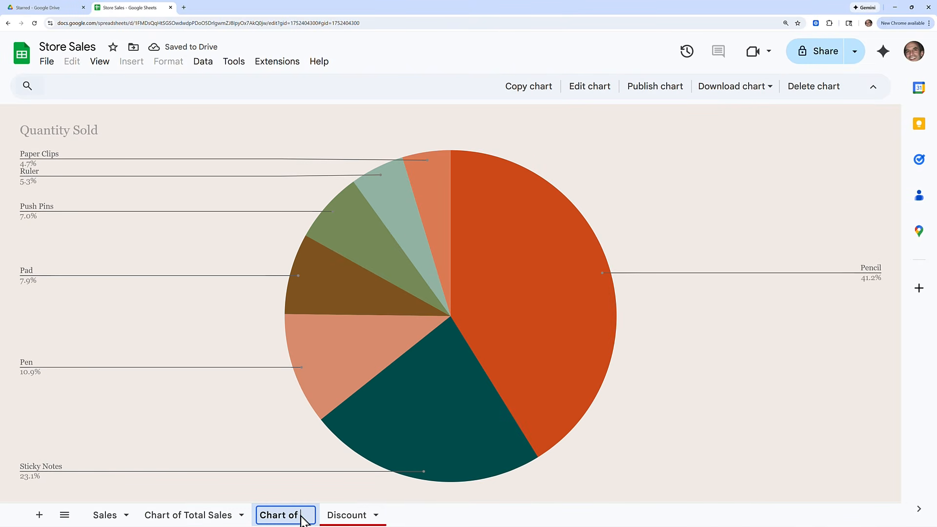
{"action": "type", "text": " Quan"}
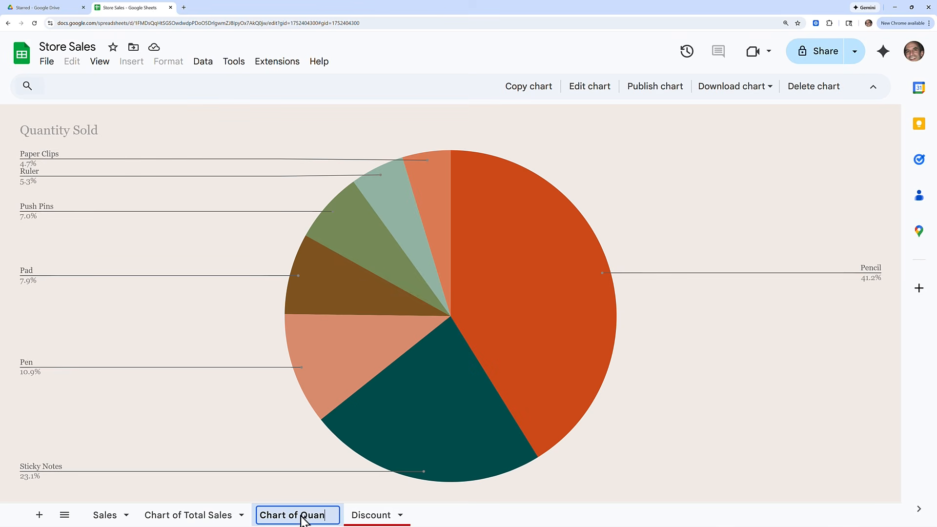
{"action": "type", "text": "tity"}
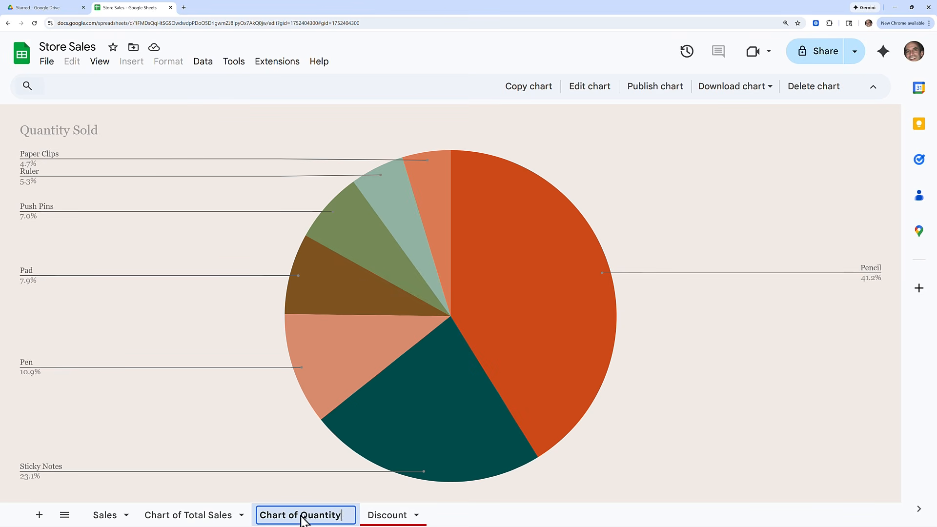
{"action": "type", "text": " Sold"}
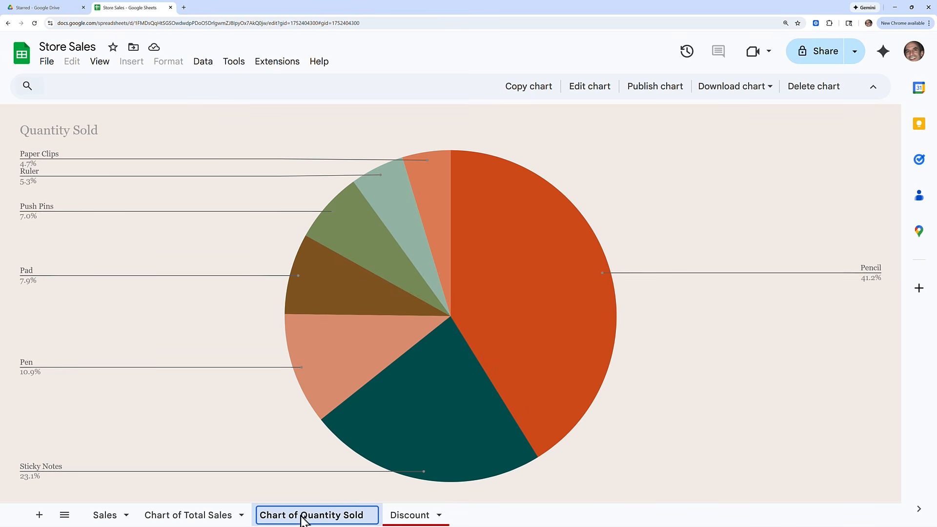
{"action": "key", "text": "Return"}
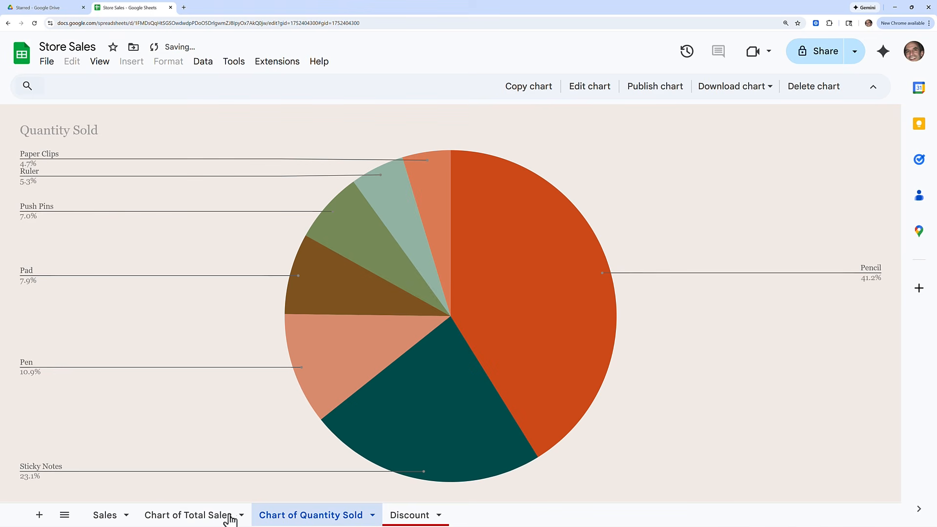
Step: Reorder the sheets so both chart sheets follow Discount, with Chart of Total Sales first, and return to the Sales sheet
{"action": "left_click_drag", "start_coordinate": [209, 518], "coordinate": [385, 516]}
{"action": "left_click_drag", "start_coordinate": [225, 520], "coordinate": [452, 524]}
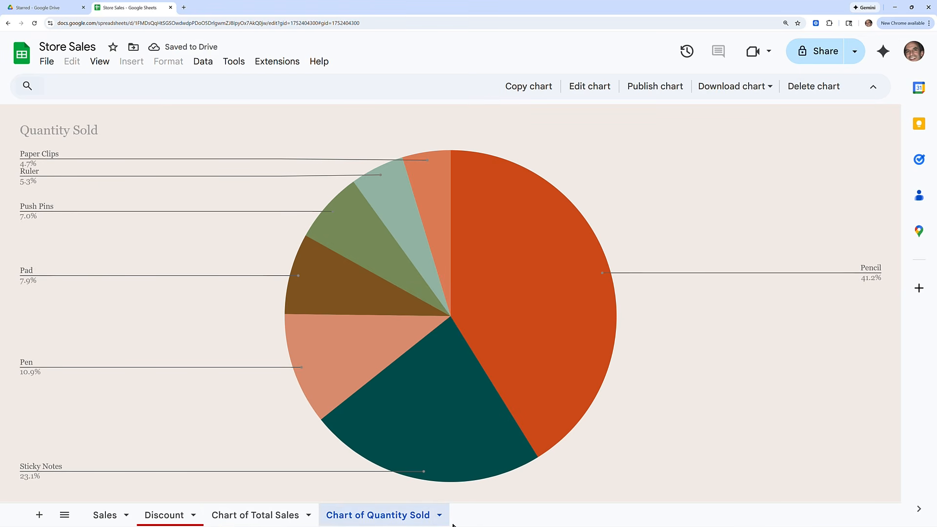
{"action": "left_click", "coordinate": [105, 515]}
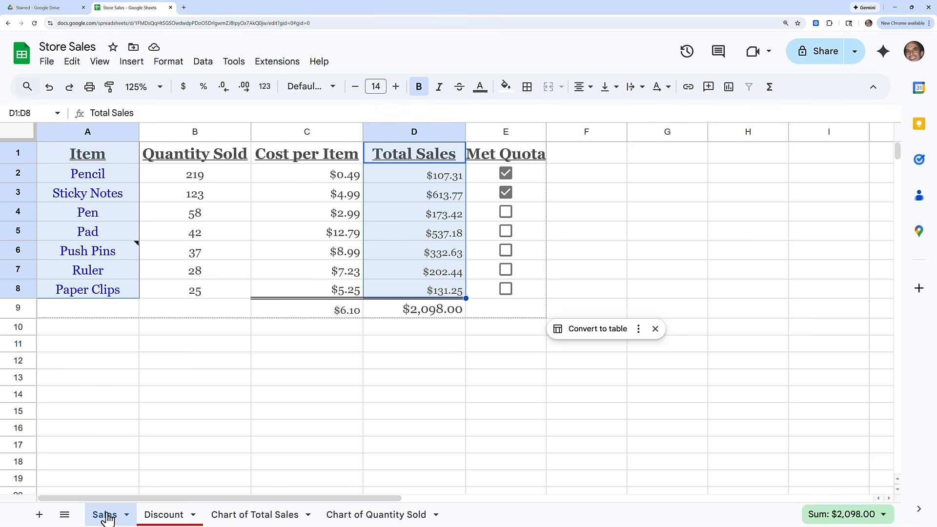
Step: Select the Item range A1:A8 together with the Total Sales range D1:D8 on the Sales sheet
{"action": "left_click", "coordinate": [153, 411]}
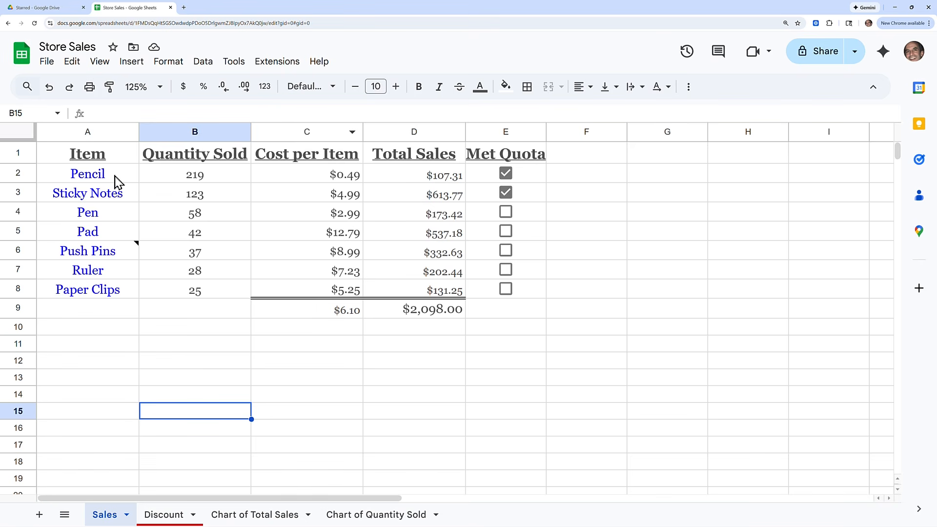
{"action": "left_click", "coordinate": [108, 155]}
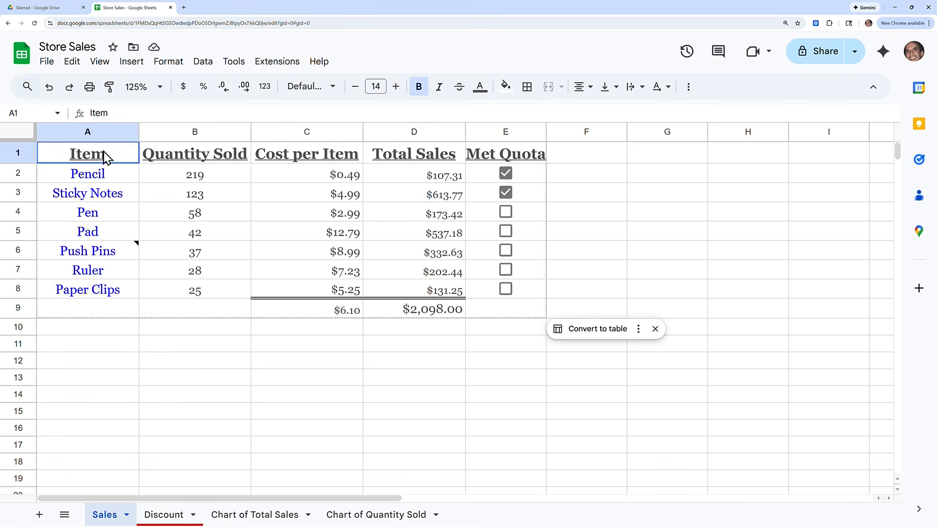
{"action": "left_click_drag", "start_coordinate": [166, 158], "coordinate": [323, 158]}
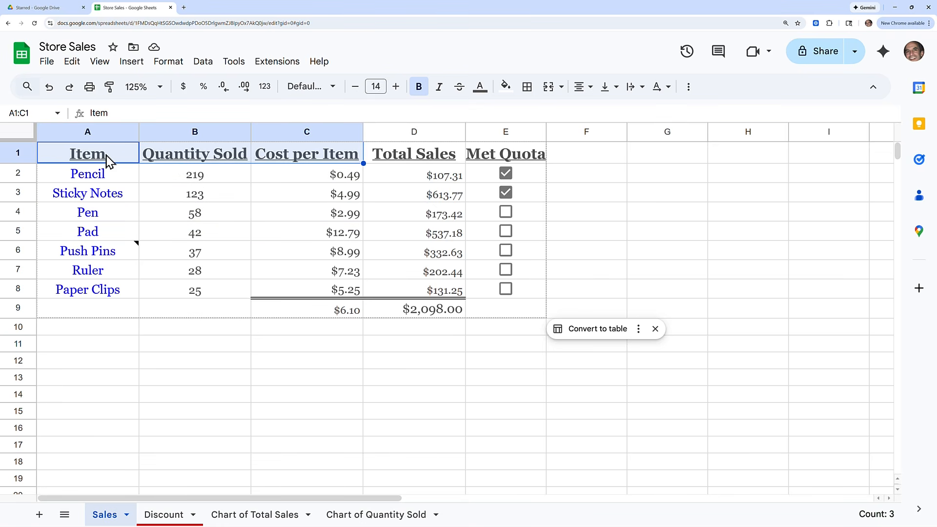
{"action": "left_click_drag", "start_coordinate": [108, 158], "coordinate": [113, 293]}
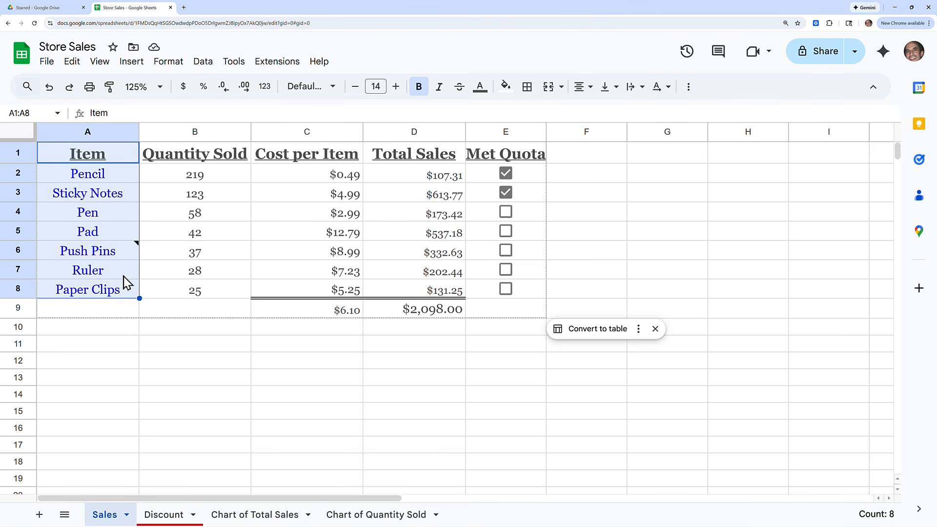
{"action": "left_click_drag", "start_coordinate": [422, 157], "coordinate": [429, 291]}
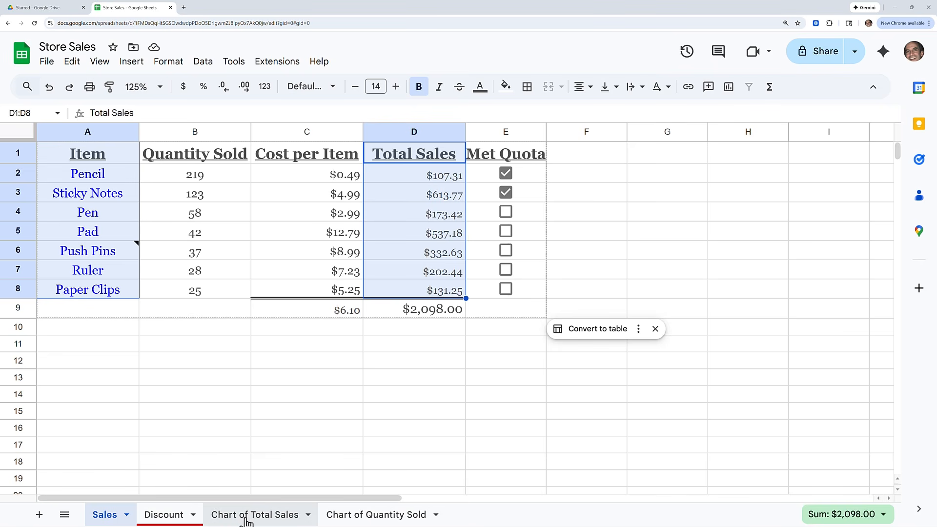
Step: Look over the edit options for the pie chart on the Chart of Total Sales sheet and open its chart editor
{"action": "left_click", "coordinate": [280, 520]}
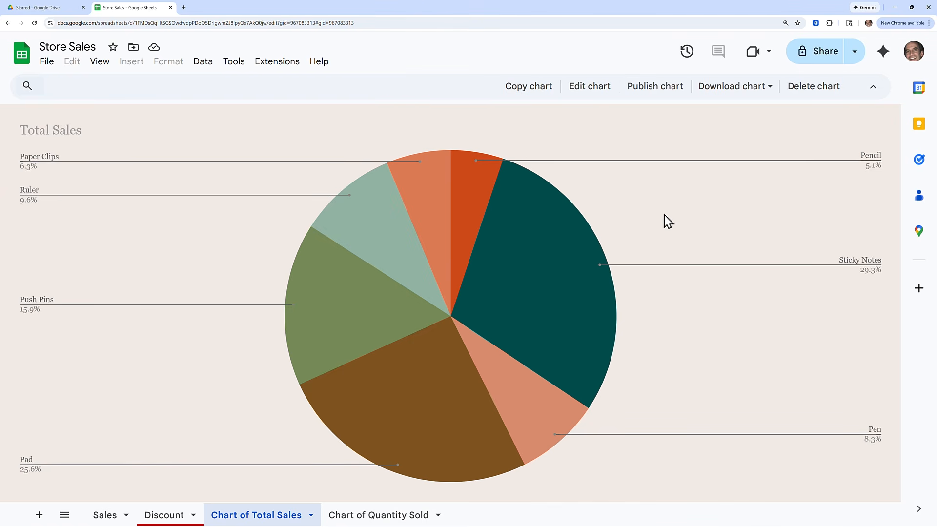
{"action": "right_click", "coordinate": [649, 220]}
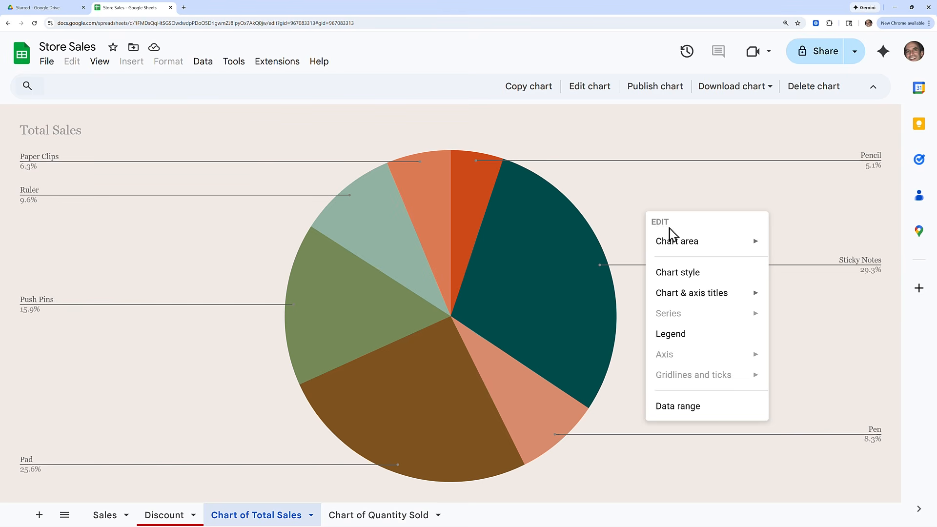
{"action": "mouse_move", "coordinate": [670, 244]}
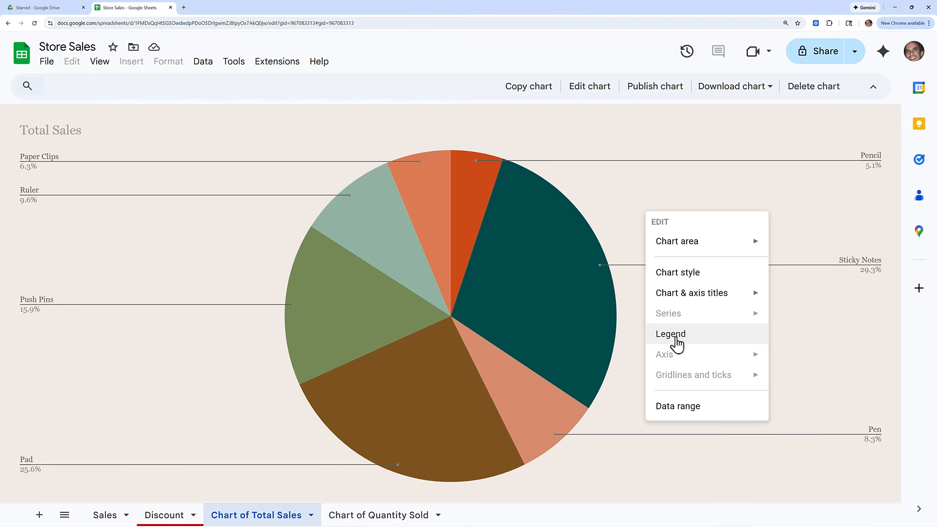
{"action": "left_click", "coordinate": [595, 93]}
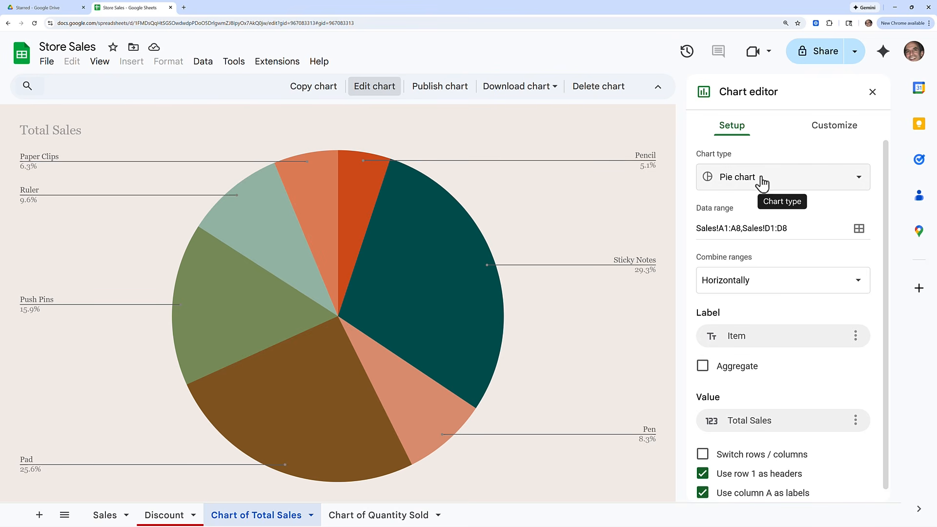
Step: Browse the available chart types and change the Total Sales pie chart to a scorecard chart
{"action": "left_click", "coordinate": [779, 187]}
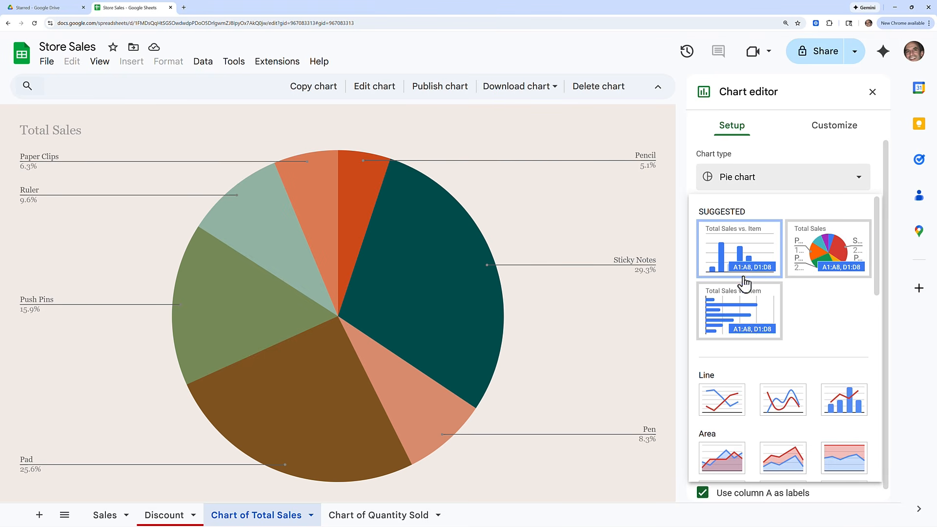
{"action": "scroll", "coordinate": [744, 283], "scroll_direction": "down", "scroll_amount": 3}
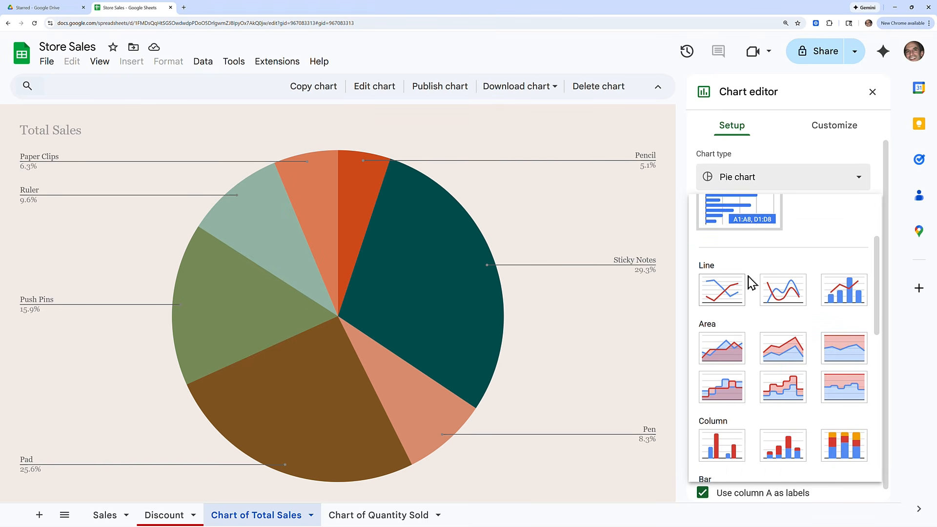
{"action": "scroll", "coordinate": [754, 282], "scroll_direction": "down", "scroll_amount": 2}
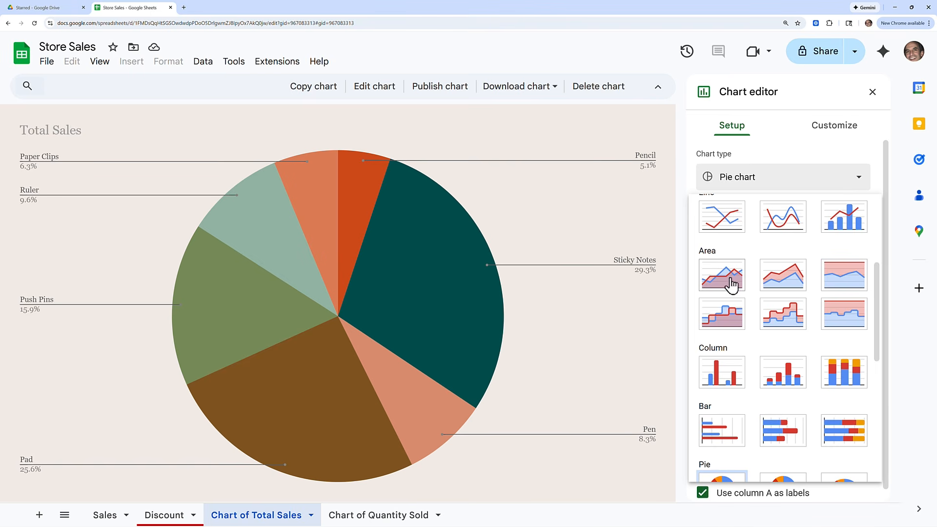
{"action": "scroll", "coordinate": [723, 283], "scroll_direction": "down", "scroll_amount": 4}
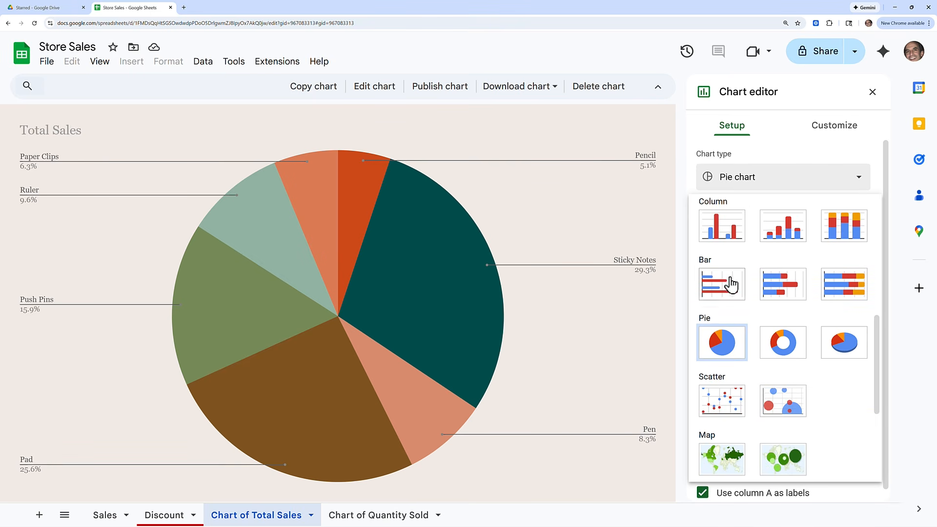
{"action": "scroll", "coordinate": [746, 296], "scroll_direction": "down", "scroll_amount": 3}
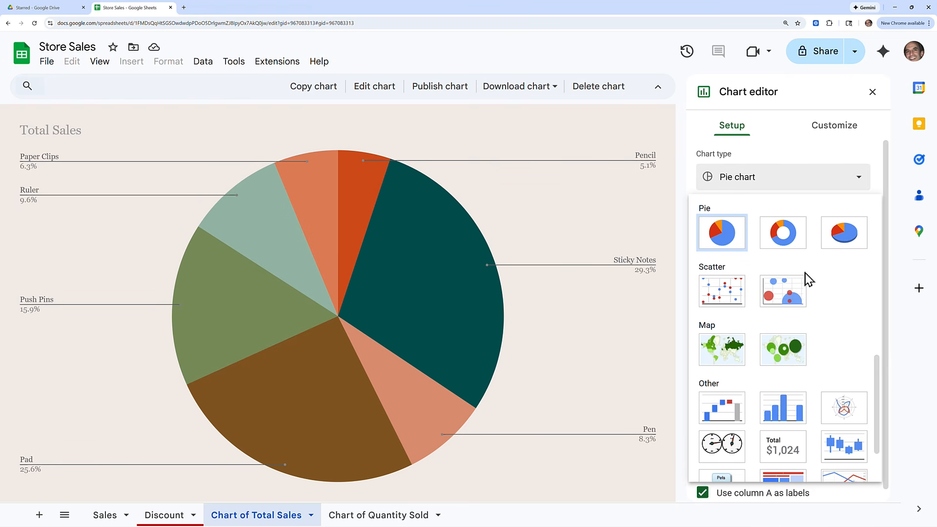
{"action": "scroll", "coordinate": [805, 283], "scroll_direction": "down", "scroll_amount": 2}
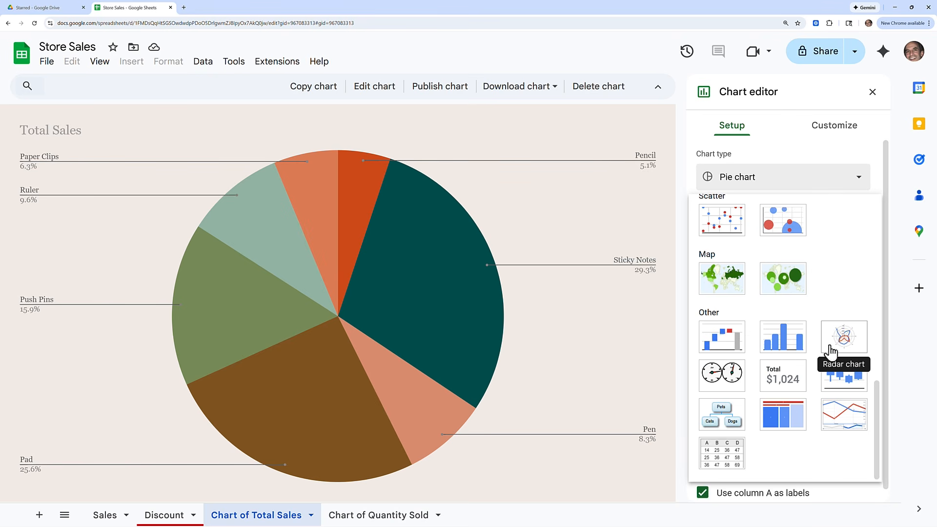
{"action": "left_click", "coordinate": [782, 381]}
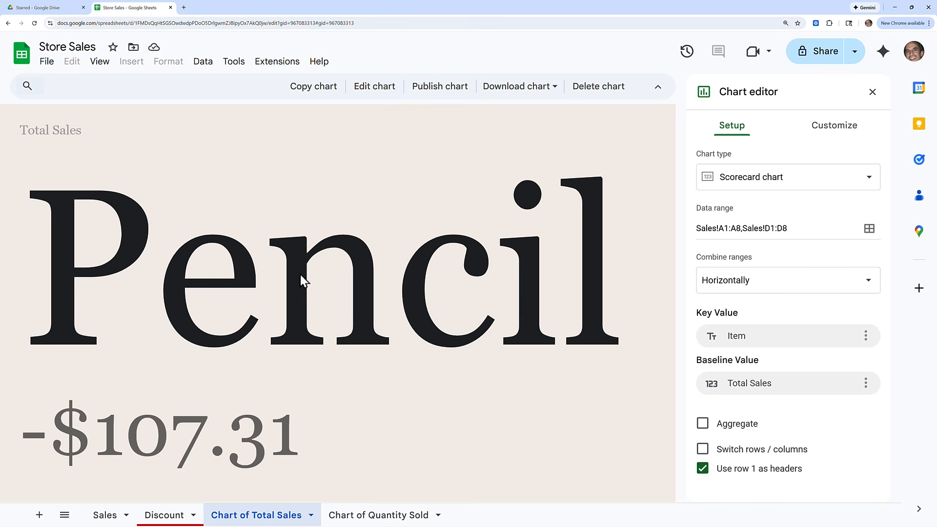
Step: Review the publish-to-web options for the Total Sales chart and close them without publishing
{"action": "left_click", "coordinate": [439, 88]}
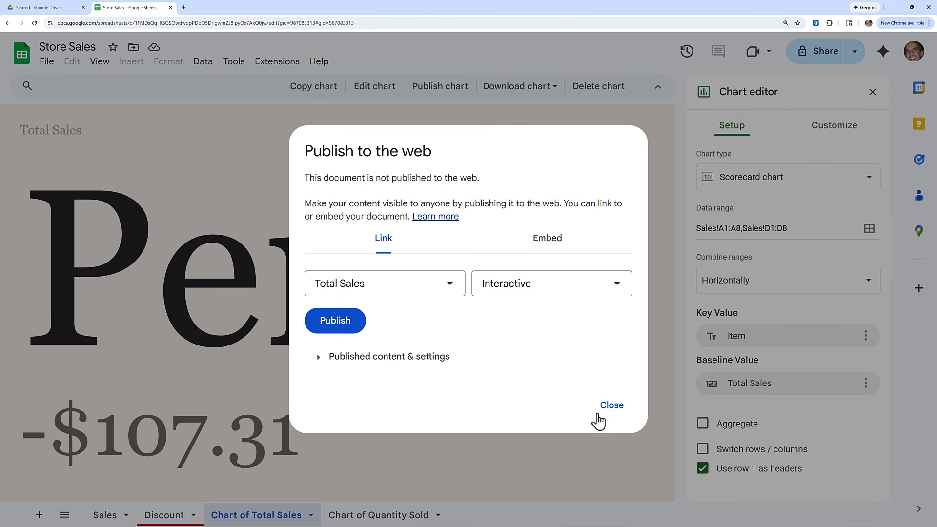
{"action": "left_click", "coordinate": [605, 413]}
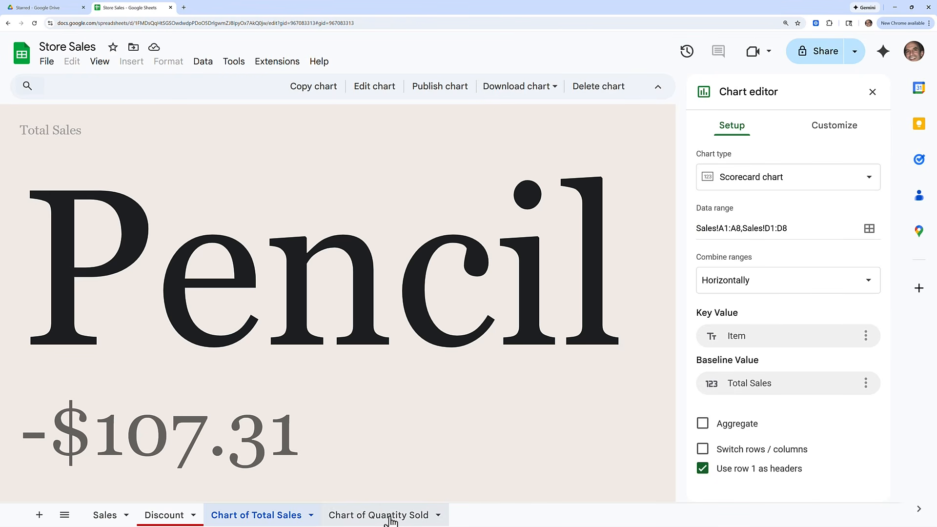
Step: On the Chart of Quantity Sold sheet, recolor the pie chart's Pencil slice to light pink
{"action": "left_click", "coordinate": [391, 518]}
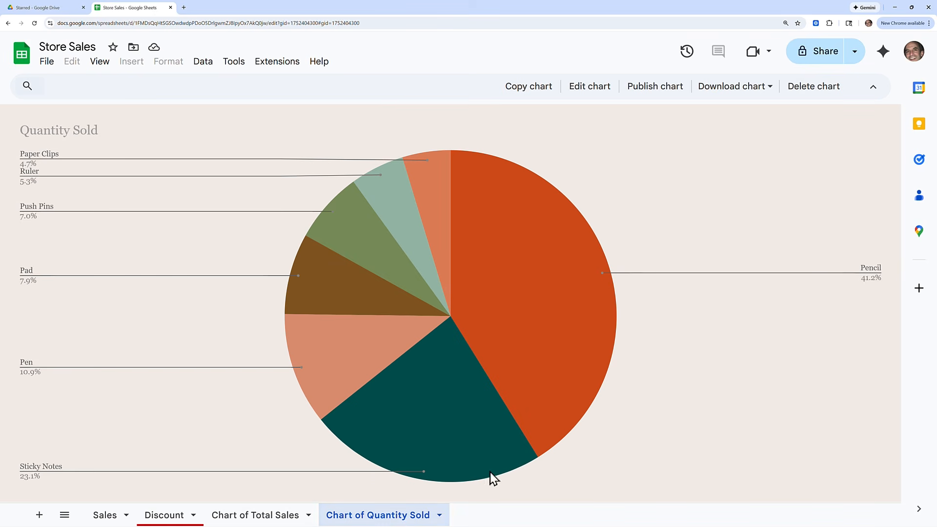
{"action": "mouse_move", "coordinate": [530, 360]}
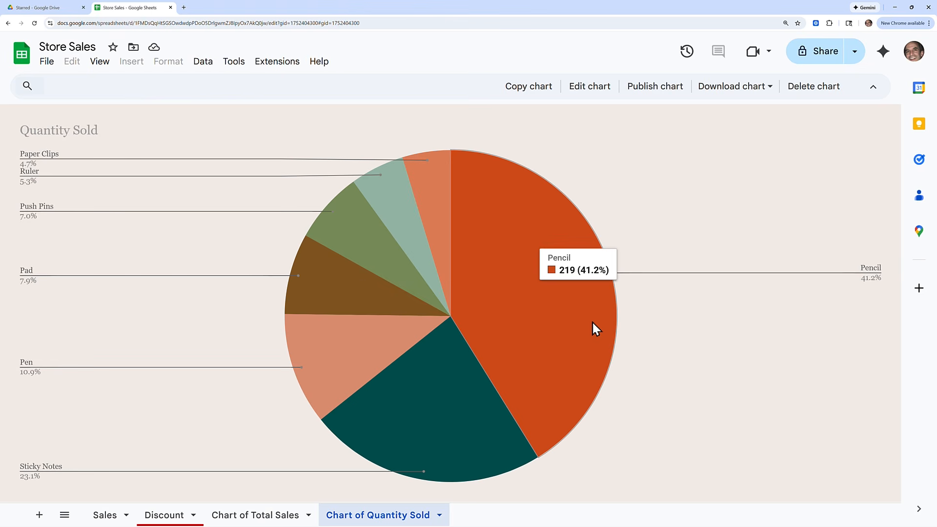
{"action": "right_click", "coordinate": [548, 308]}
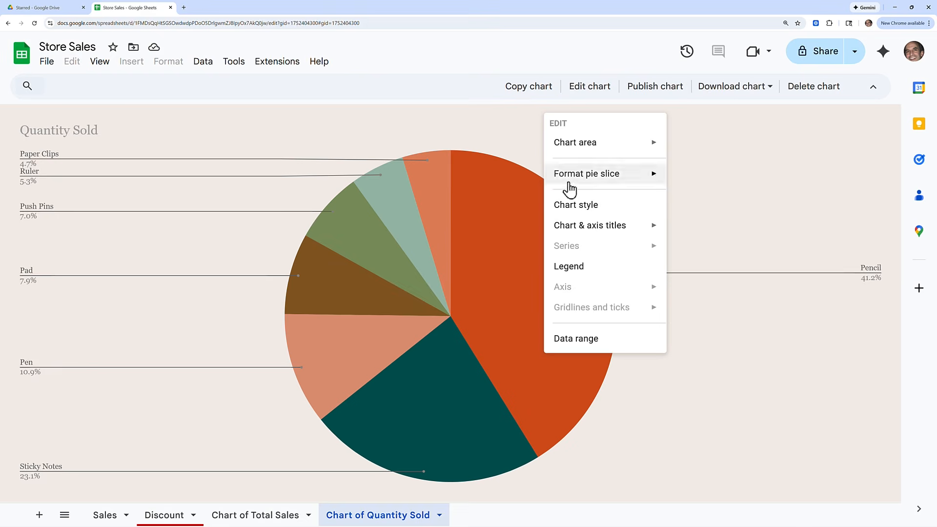
{"action": "mouse_move", "coordinate": [570, 188]}
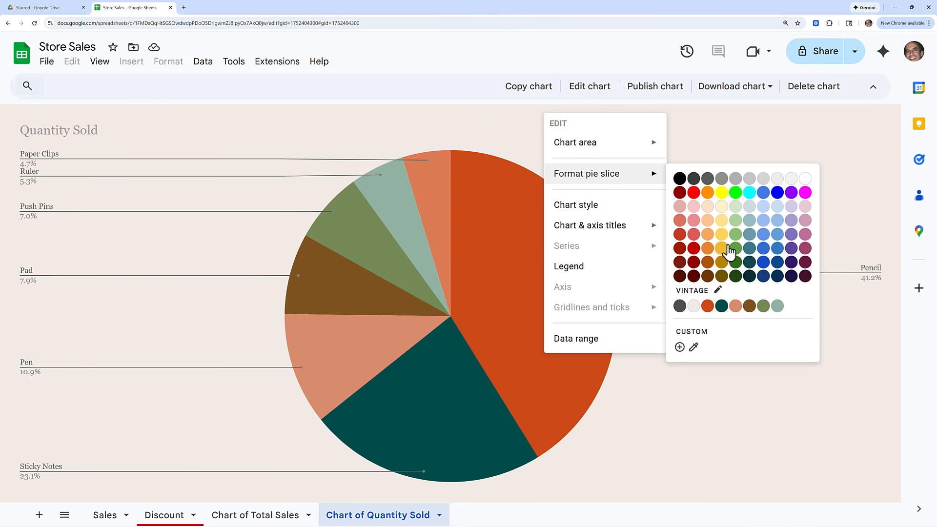
{"action": "left_click", "coordinate": [694, 210]}
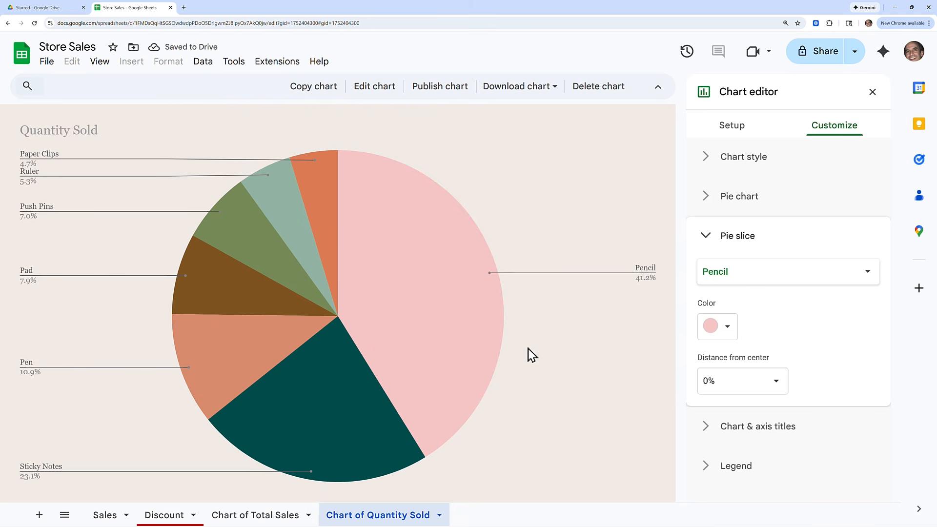
Step: Pull the Pencil slice out of the Quantity Sold pie by setting its distance from center to 50%
{"action": "right_click", "coordinate": [67, 132]}
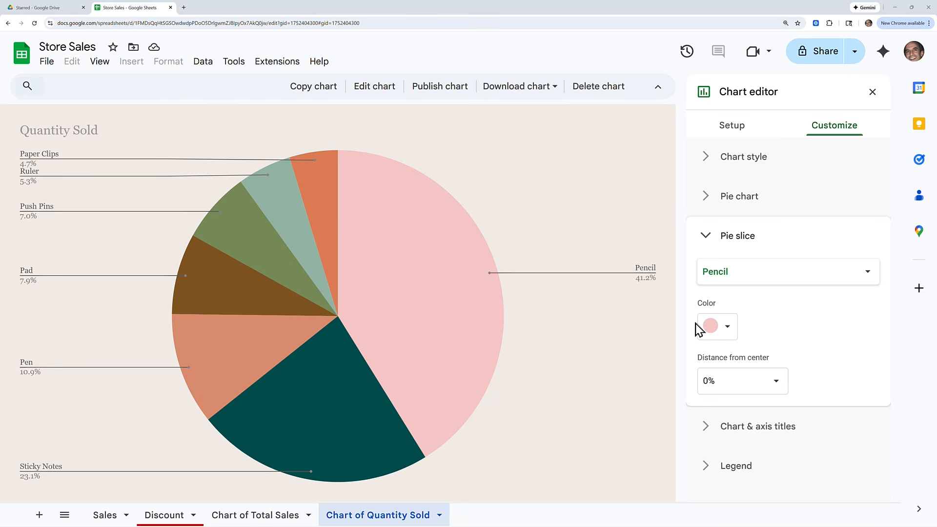
{"action": "left_click", "coordinate": [776, 385]}
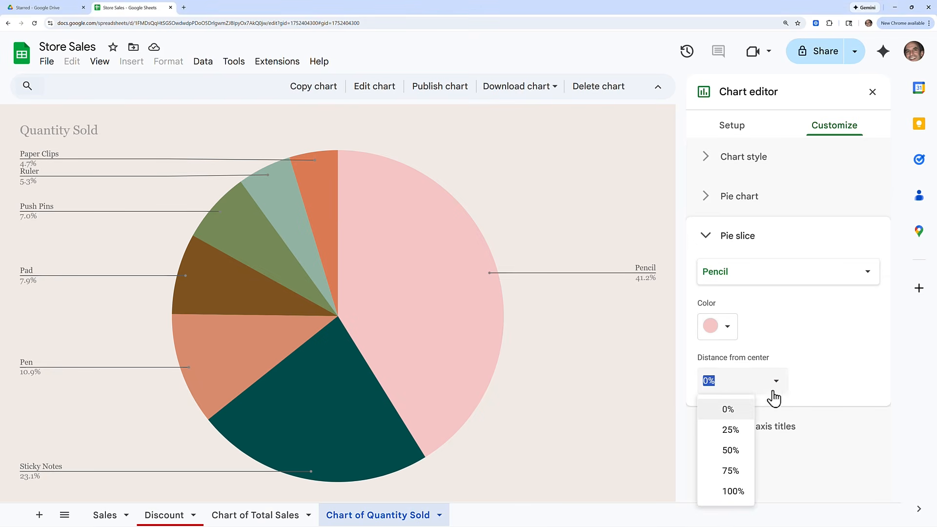
{"action": "left_click", "coordinate": [731, 452]}
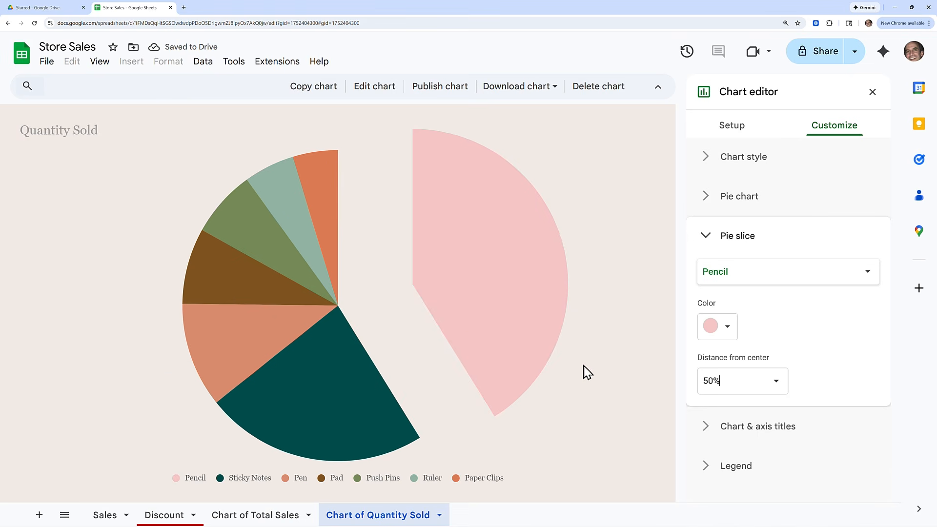
Step: Restyle the Quantity Sold chart title with a different serif font in italics
{"action": "left_click", "coordinate": [706, 432]}
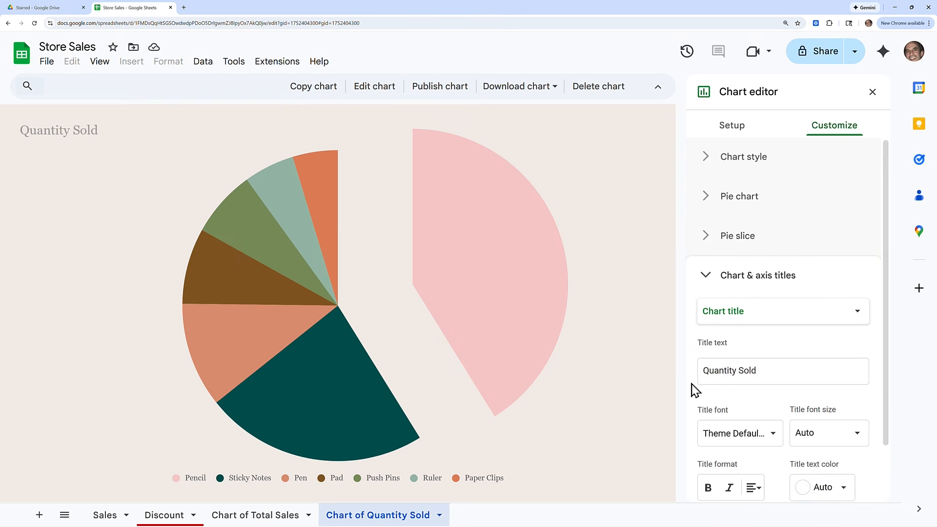
{"action": "scroll", "coordinate": [805, 337], "scroll_direction": "down", "scroll_amount": 1}
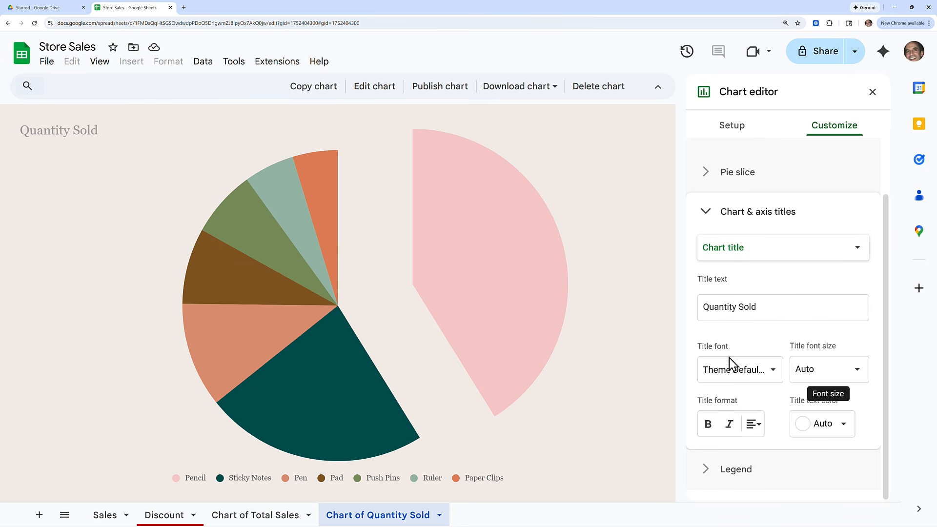
{"action": "left_click", "coordinate": [776, 373]}
{"action": "scroll", "coordinate": [756, 394], "scroll_direction": "down", "scroll_amount": 3}
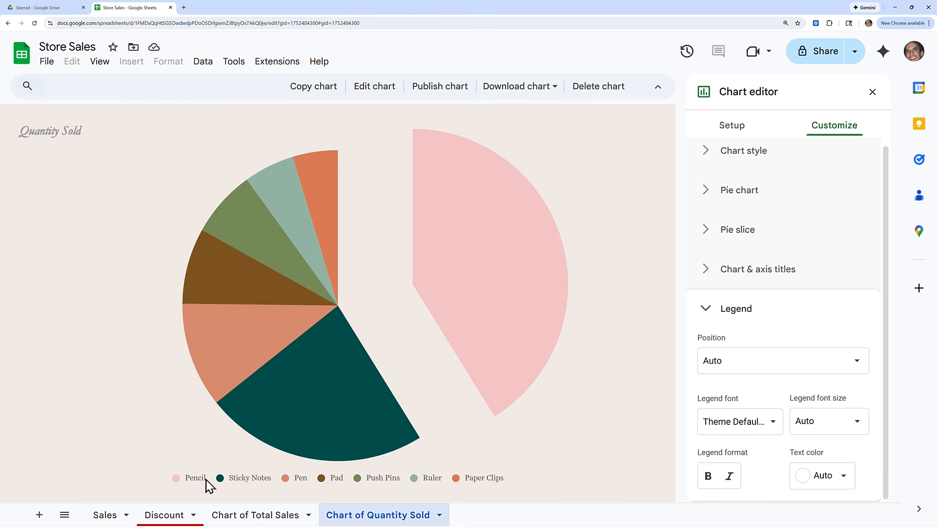
Step: Set the Quantity Sold chart's legend position to Right
{"action": "left_click", "coordinate": [737, 366]}
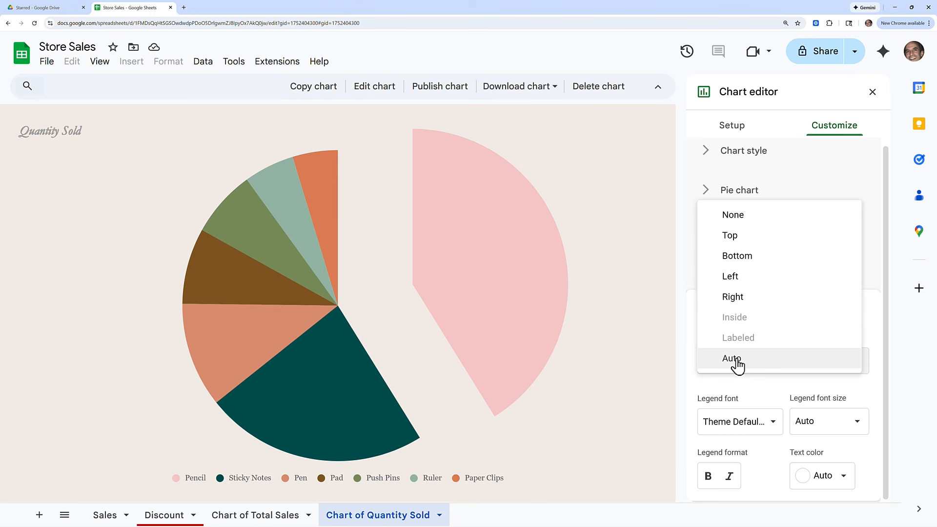
{"action": "left_click", "coordinate": [742, 301]}
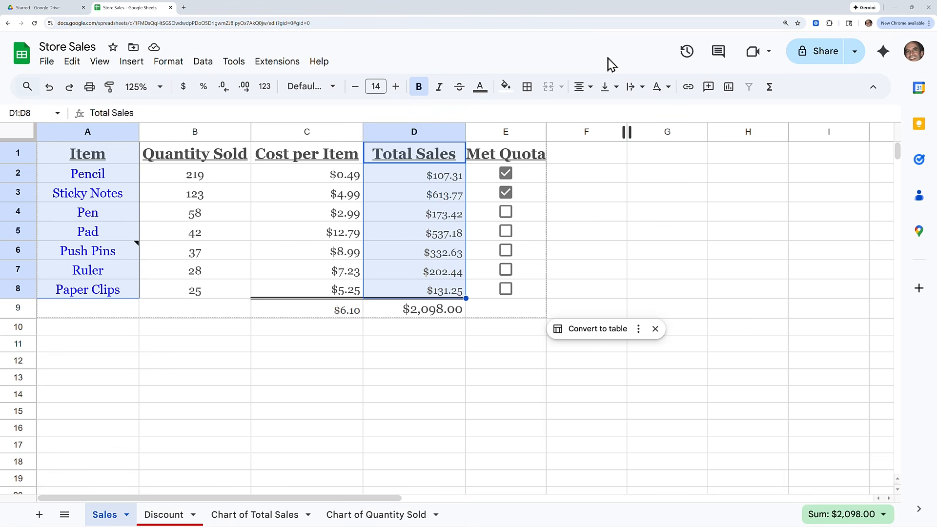
Step: Search Google Images for "stationary" and insert the photo of pink, green and blue pens over the cells of the Sales sheet
{"action": "left_click", "coordinate": [136, 65]}
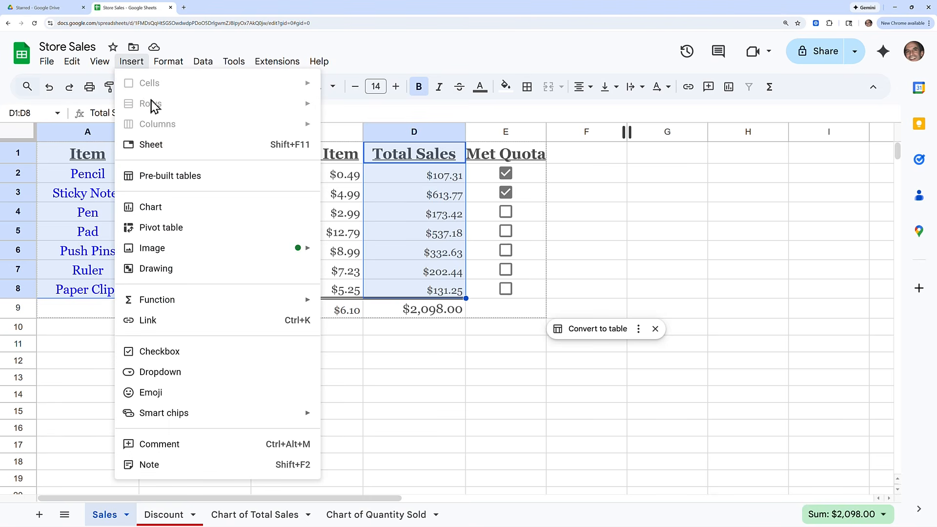
{"action": "mouse_move", "coordinate": [147, 252]}
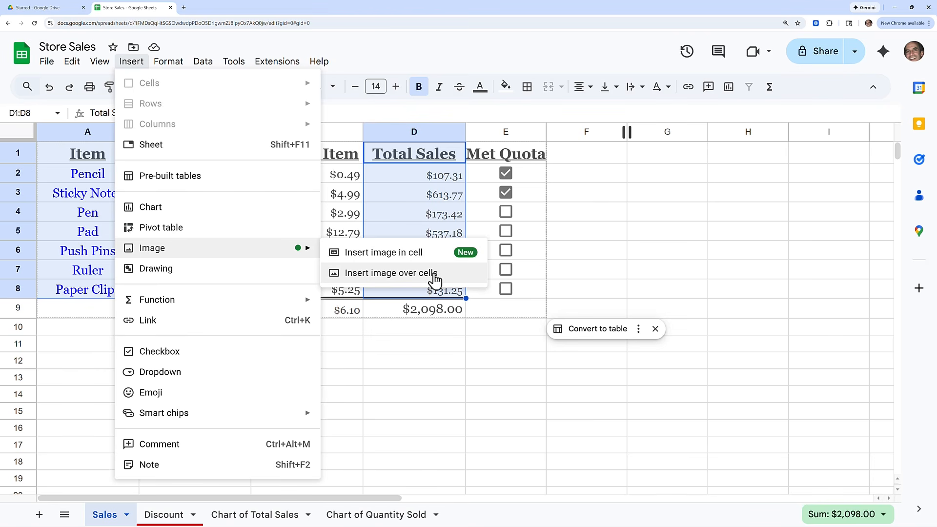
{"action": "left_click", "coordinate": [405, 279]}
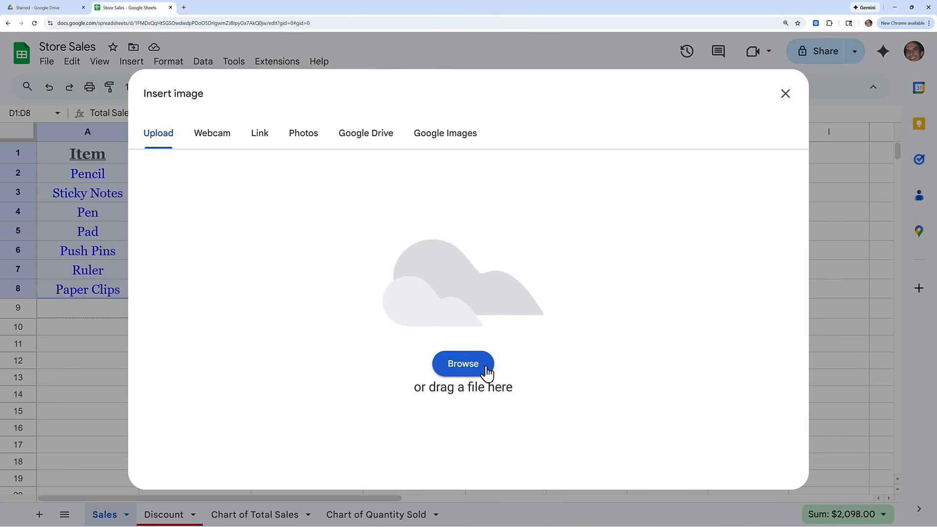
{"action": "left_click", "coordinate": [453, 144]}
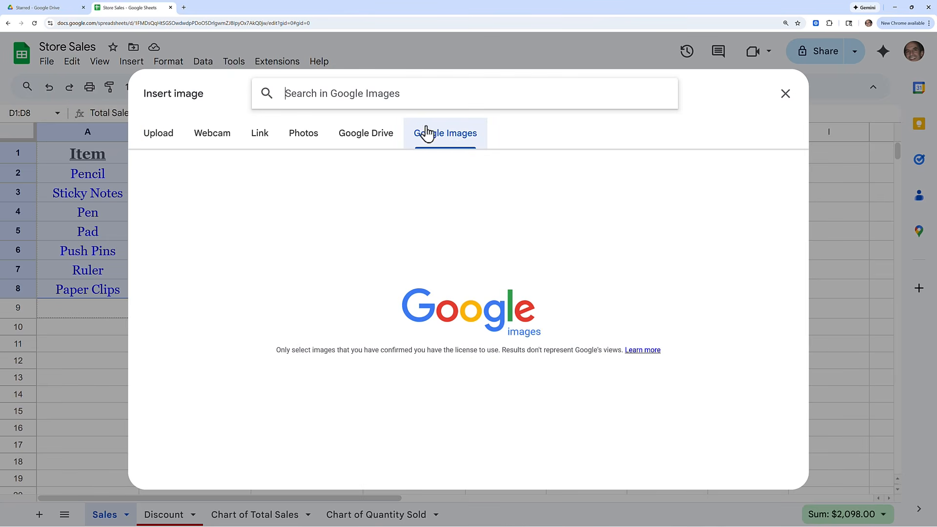
{"action": "type", "text": "s"}
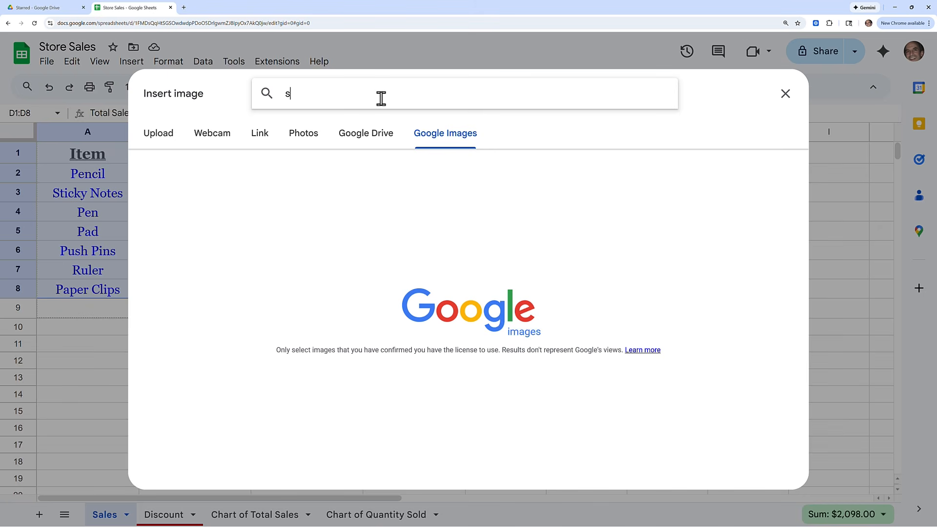
{"action": "type", "text": "tationary"}
{"action": "key", "text": "Return"}
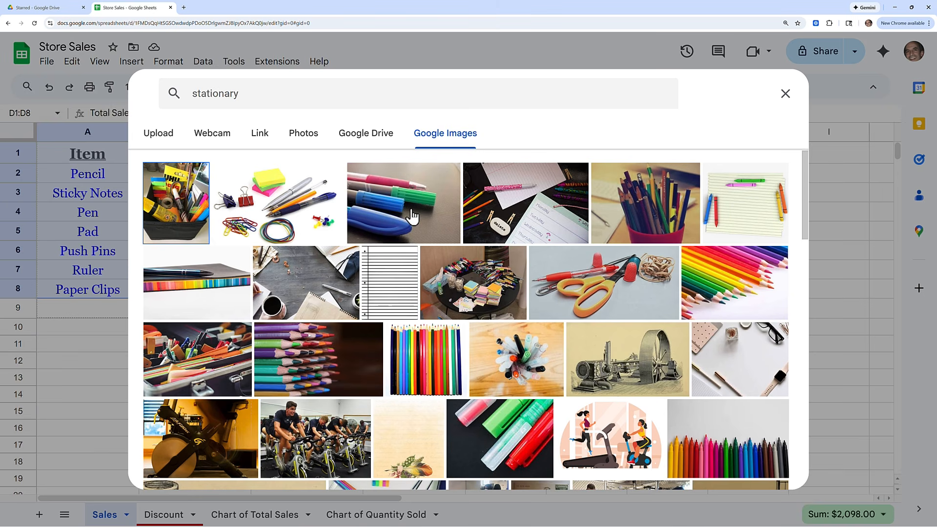
{"action": "left_click", "coordinate": [411, 216]}
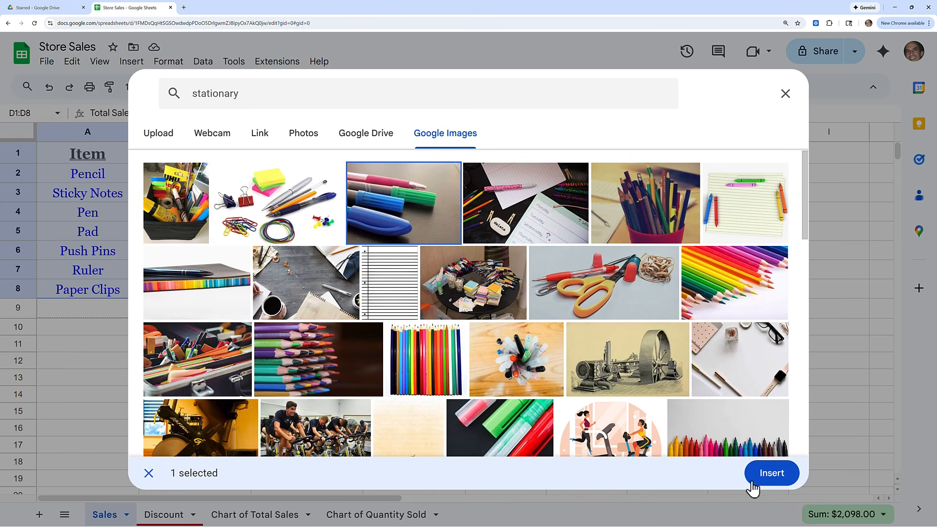
{"action": "left_click", "coordinate": [774, 476]}
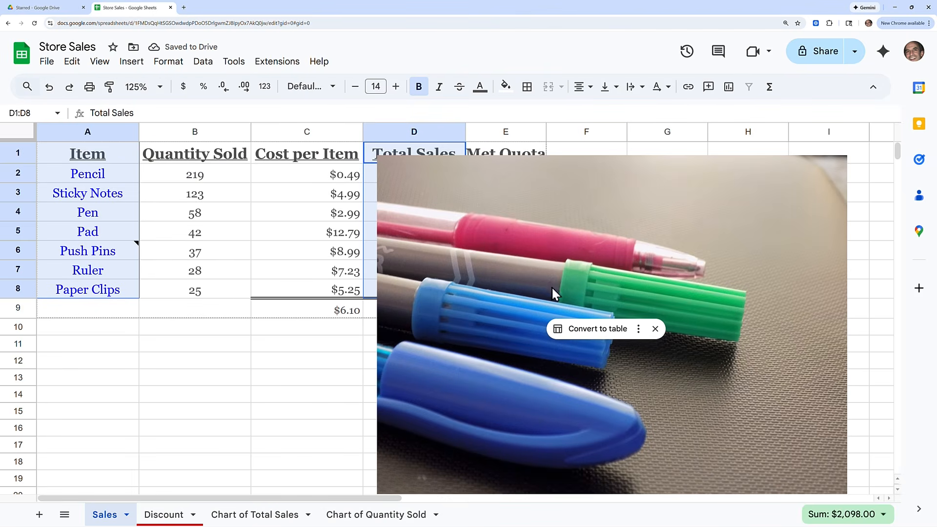
Step: Shrink the inserted pens image slightly while keeping its proportions
{"action": "left_click", "coordinate": [619, 227]}
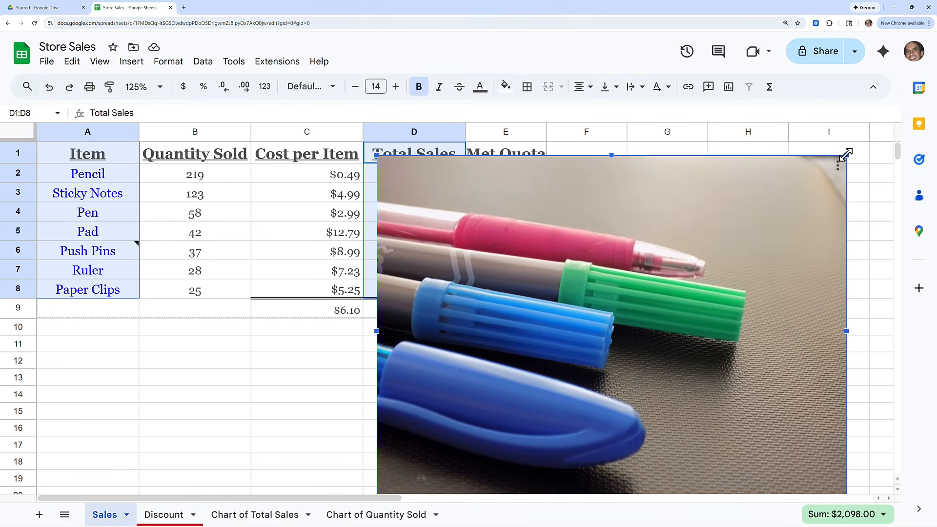
{"action": "left_click_drag", "start_coordinate": [843, 155], "coordinate": [802, 188]}
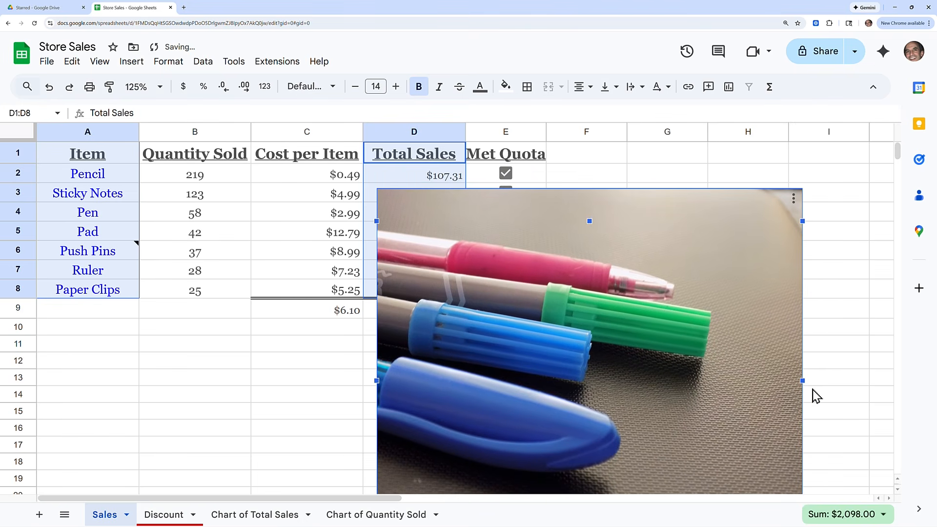
{"action": "left_click_drag", "start_coordinate": [804, 381], "coordinate": [604, 386]}
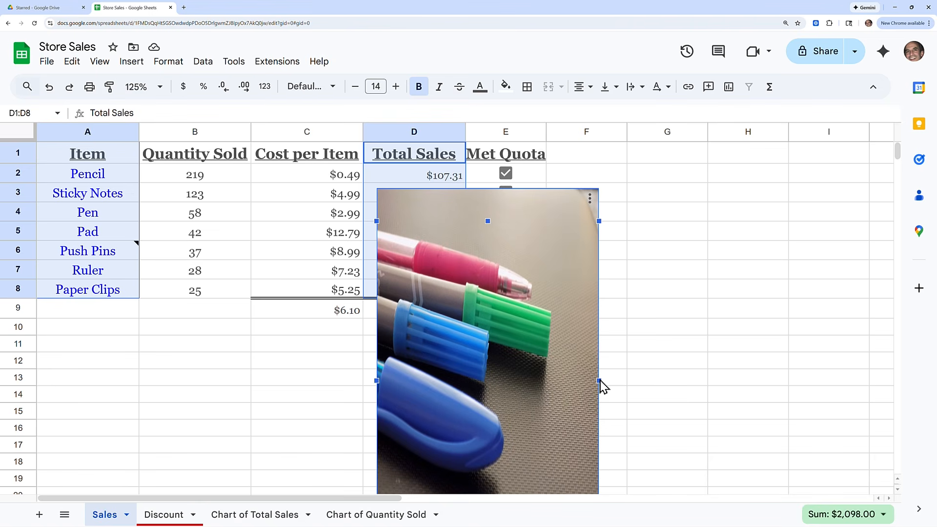
{"action": "left_click_drag", "start_coordinate": [604, 386], "coordinate": [599, 377]}
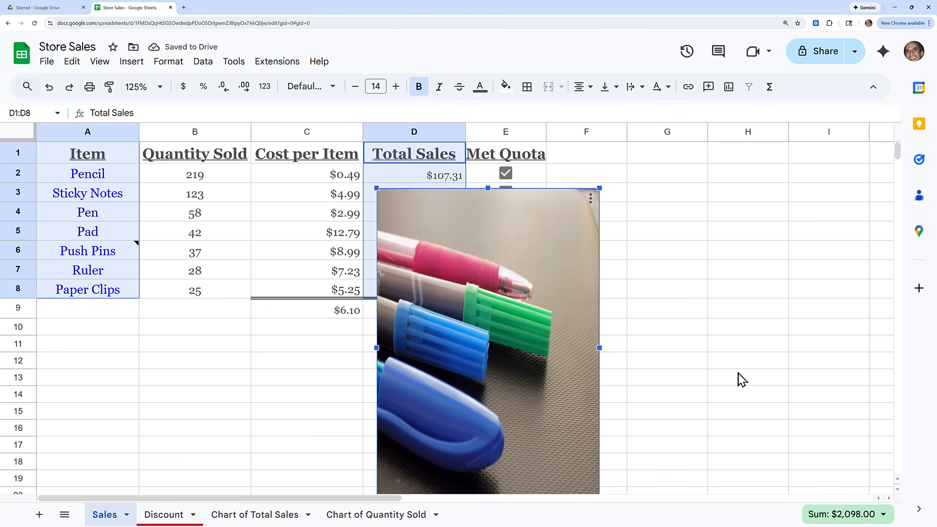
{"action": "key", "text": "ctrl+z"}
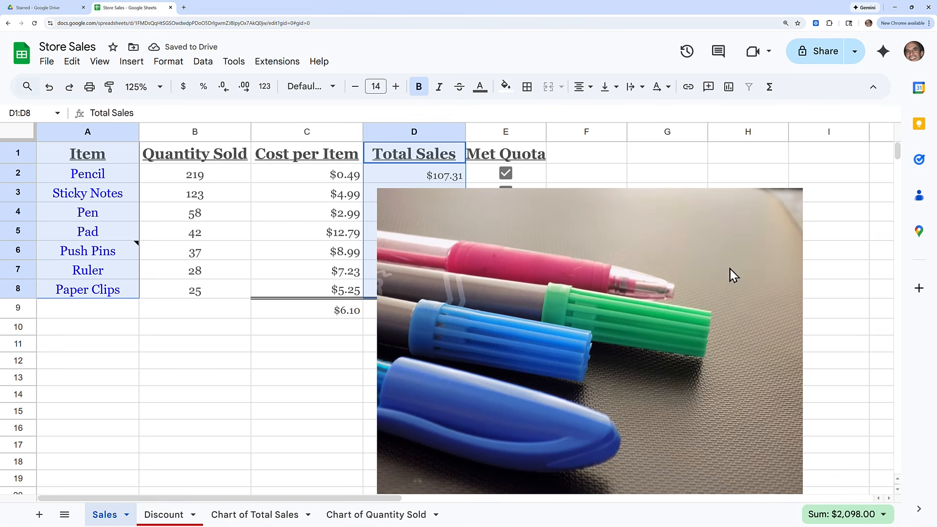
Step: Scale the pens image down to just over three columns wide, place its upper corner at F1, and show its image options
{"action": "left_click", "coordinate": [709, 258]}
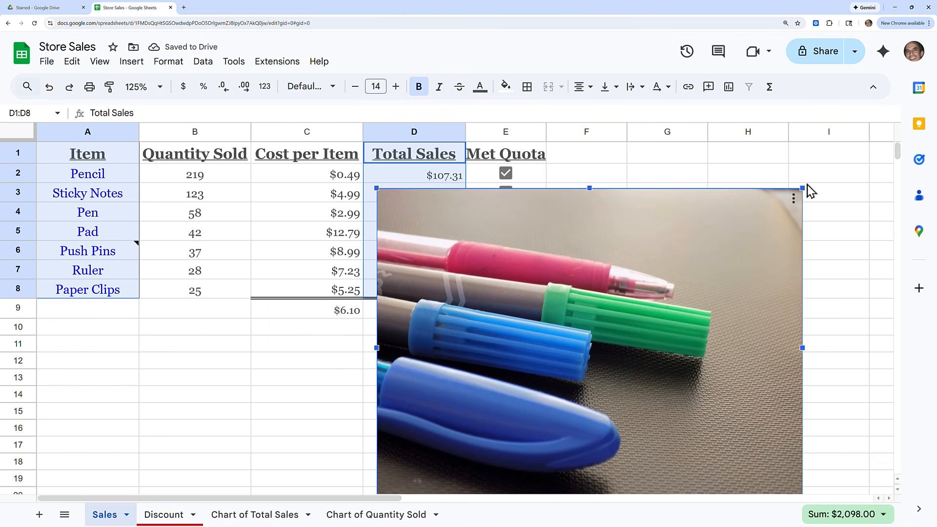
{"action": "left_click_drag", "start_coordinate": [803, 188], "coordinate": [636, 285]}
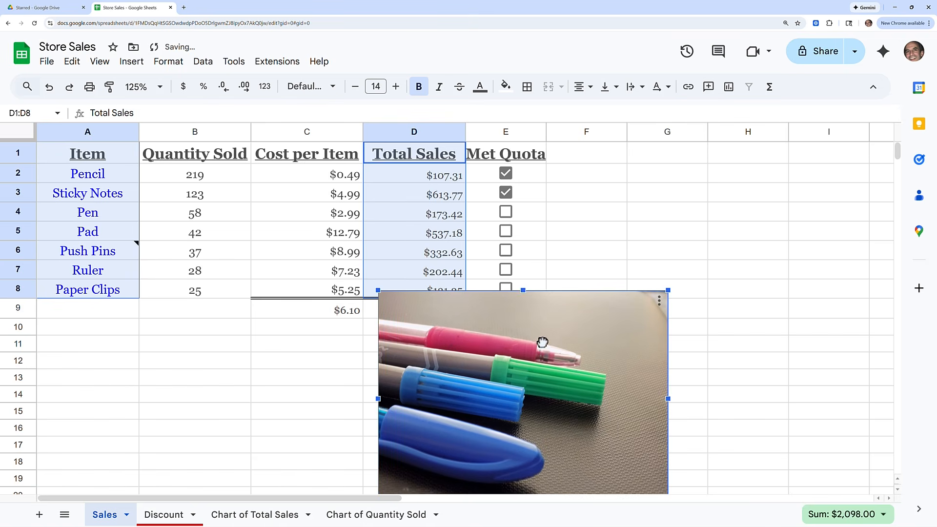
{"action": "left_click_drag", "start_coordinate": [542, 341], "coordinate": [690, 197]}
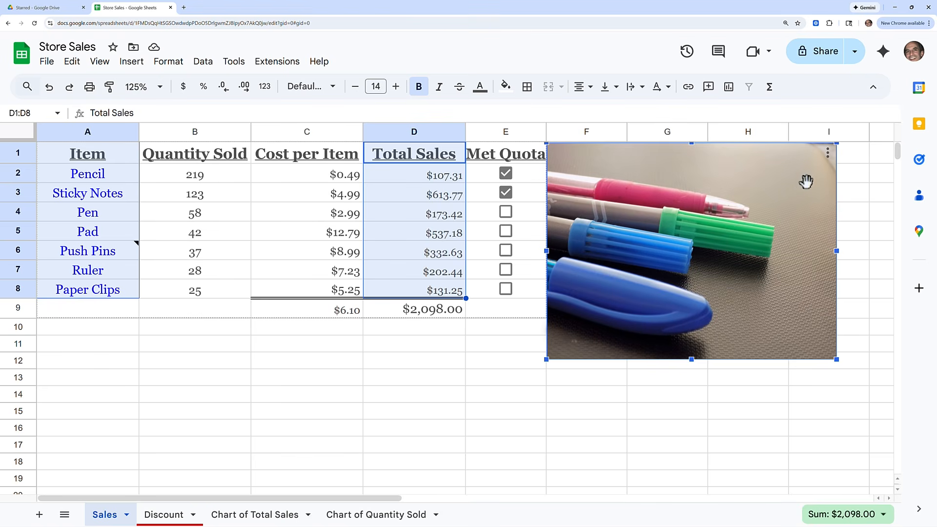
{"action": "left_click", "coordinate": [828, 156]}
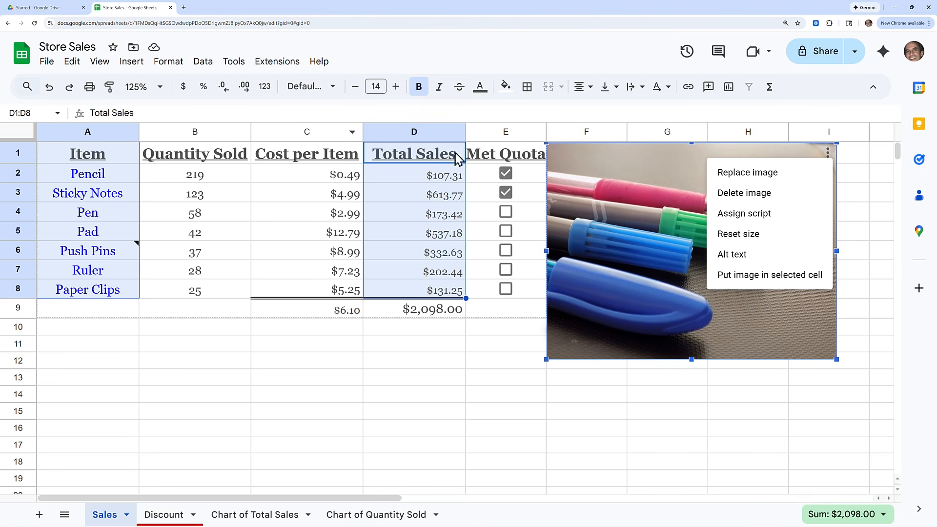
Step: Start a new drawing on the Sales sheet and draw a rounded rectangle about 2.1 ruler units wide and 0.9 high
{"action": "left_click", "coordinate": [132, 63]}
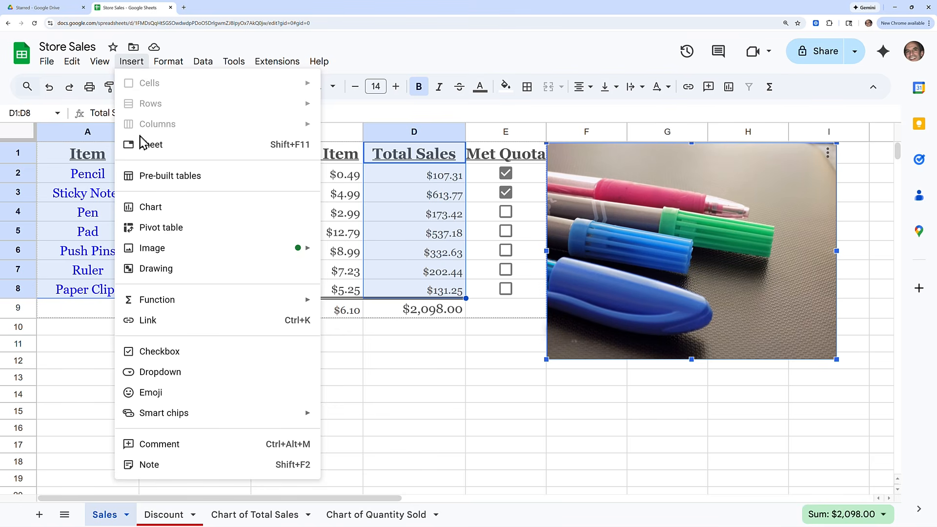
{"action": "left_click", "coordinate": [170, 269]}
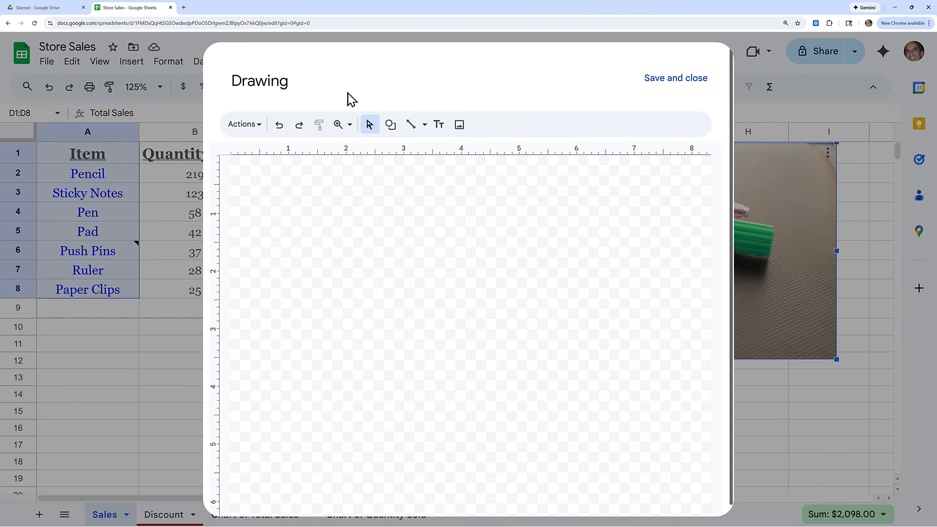
{"action": "left_click", "coordinate": [390, 129]}
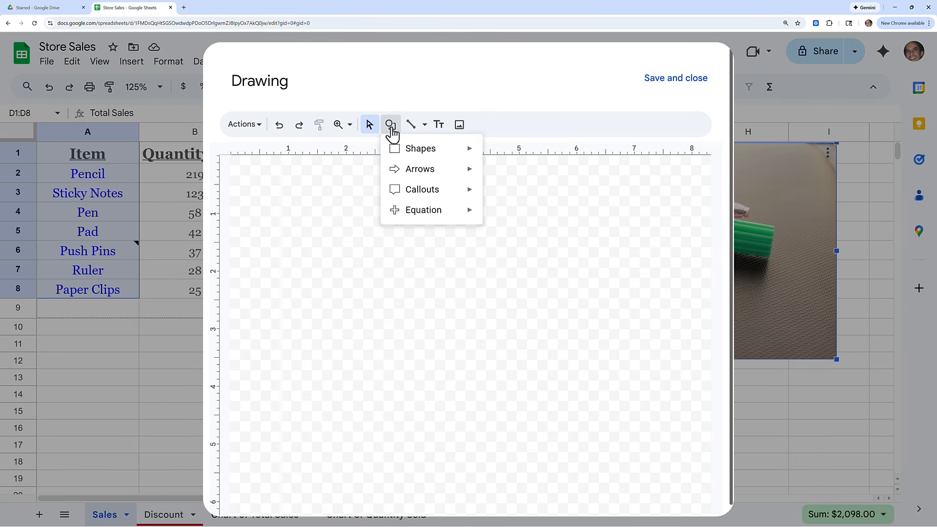
{"action": "mouse_move", "coordinate": [417, 160]}
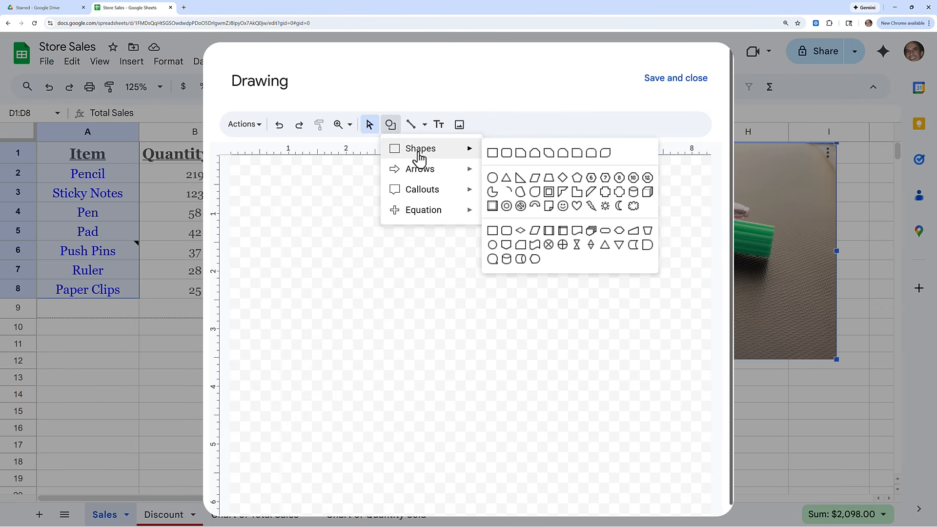
{"action": "left_click", "coordinate": [507, 154]}
{"action": "left_click_drag", "start_coordinate": [293, 200], "coordinate": [416, 249]}
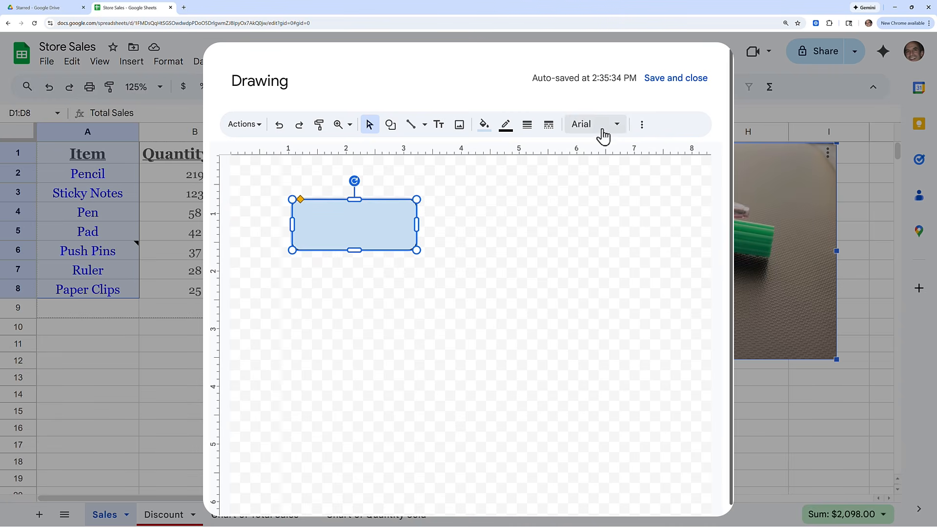
Step: Fill the rounded rectangle with a muted grey-teal colour and make its black border thicker
{"action": "left_click", "coordinate": [485, 128]}
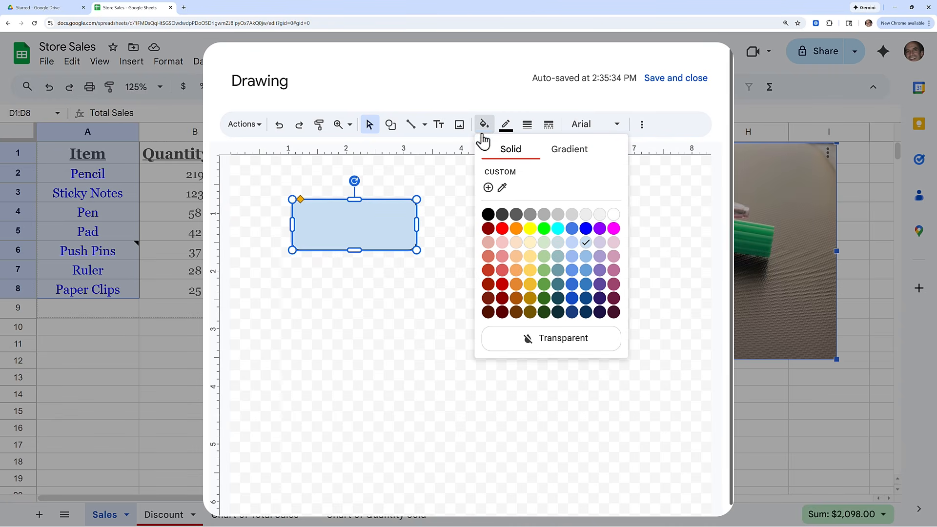
{"action": "left_click", "coordinate": [558, 256]}
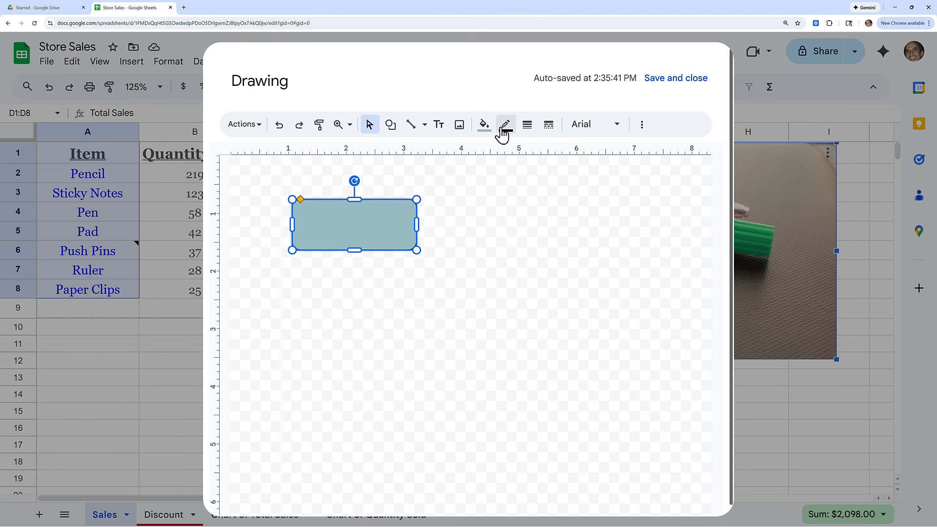
{"action": "left_click", "coordinate": [528, 126]}
{"action": "left_click", "coordinate": [550, 215]}
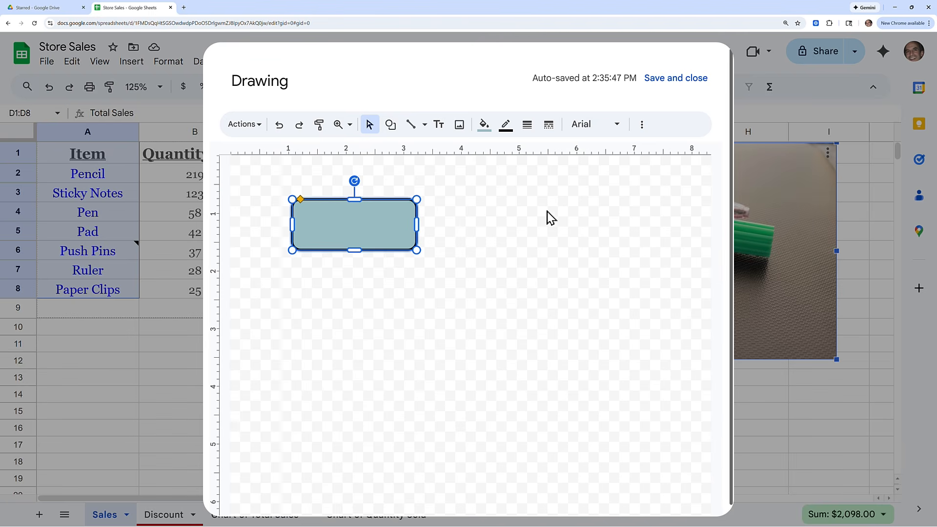
Step: Add a text box reading "Pens and Pencils" inside the rounded rectangle, and save the drawing onto the sheet
{"action": "left_click", "coordinate": [439, 126]}
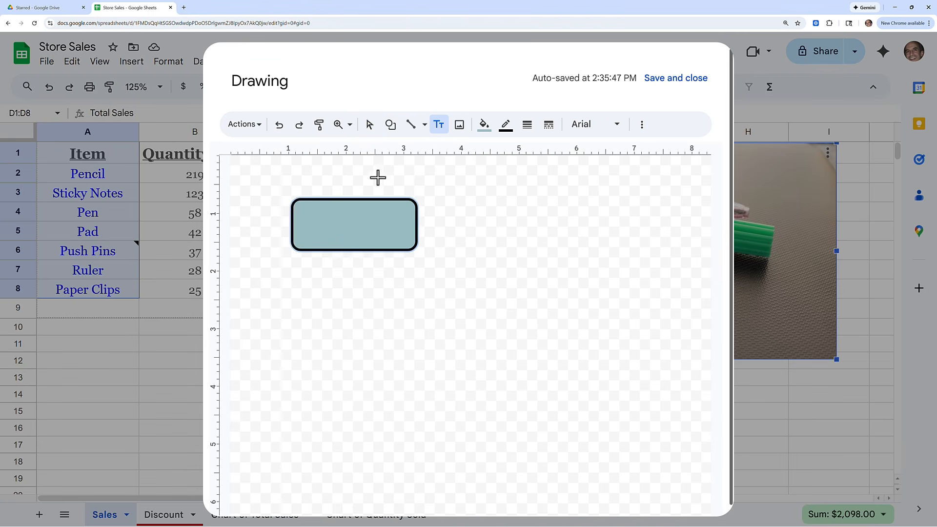
{"action": "left_click_drag", "start_coordinate": [303, 211], "coordinate": [414, 231]}
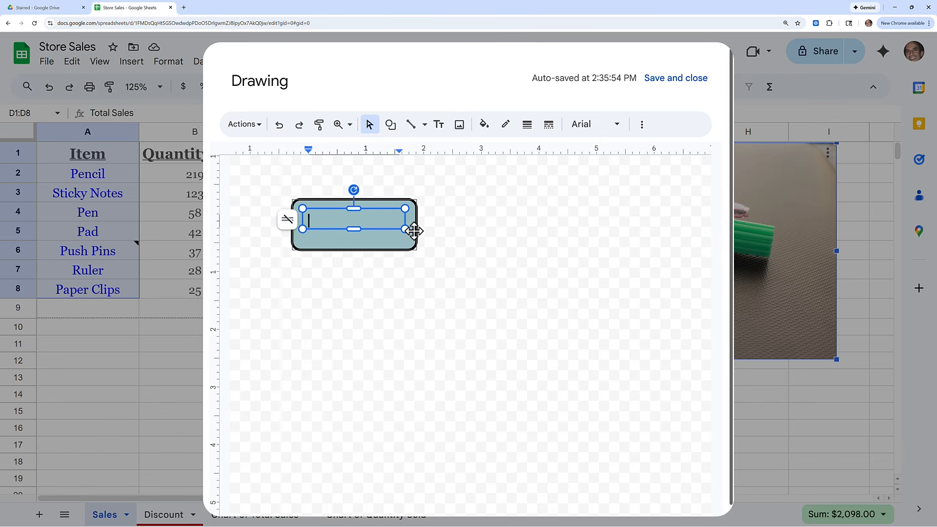
{"action": "type", "text": "Pens and Pencils"}
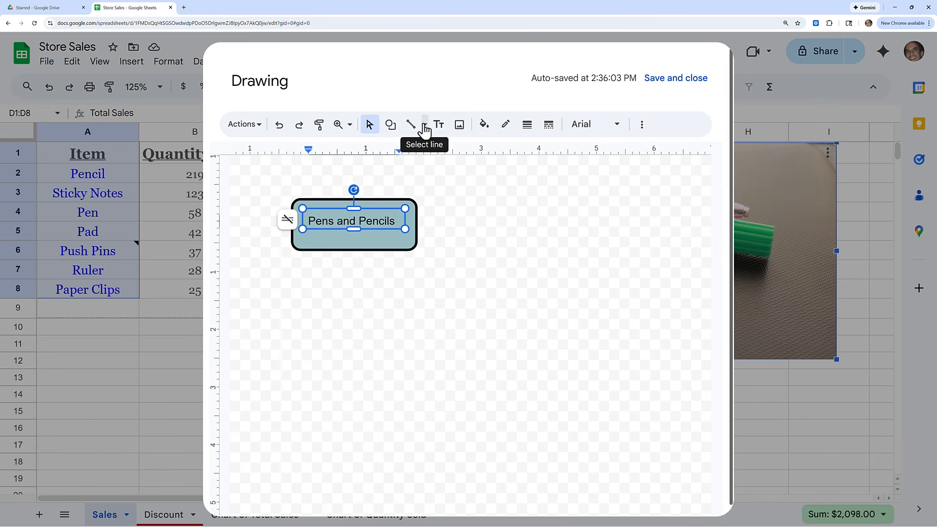
{"action": "left_click", "coordinate": [425, 124]}
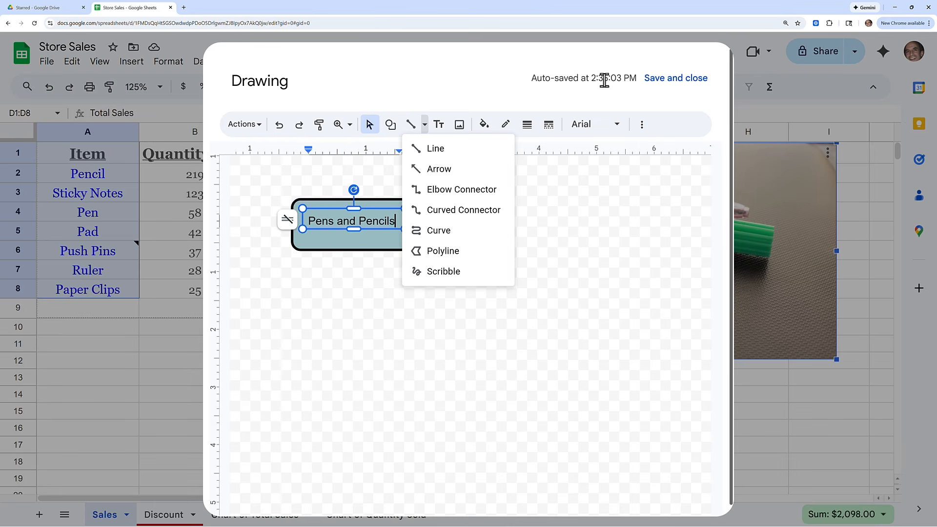
{"action": "left_click", "coordinate": [675, 81]}
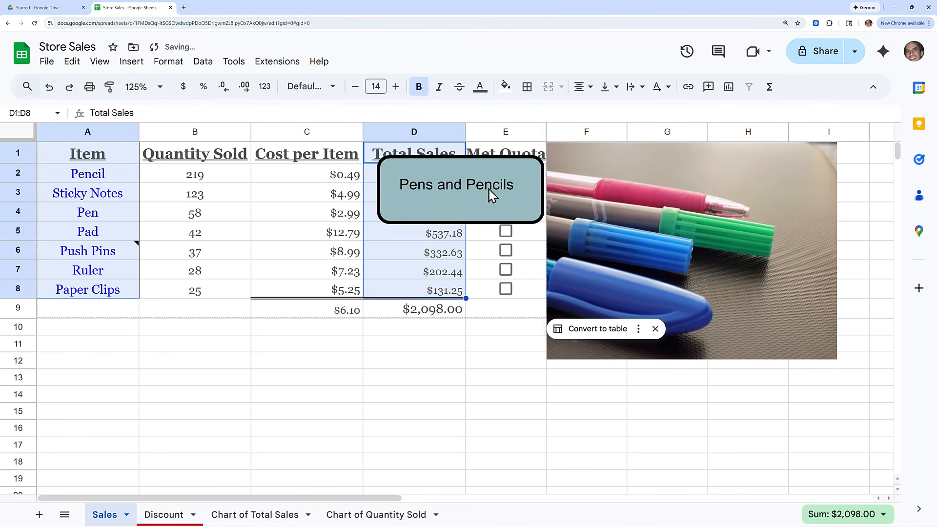
Step: Move the Pens and Pencils drawing below the table under columns A and B, and shrink it proportionally
{"action": "left_click", "coordinate": [518, 205]}
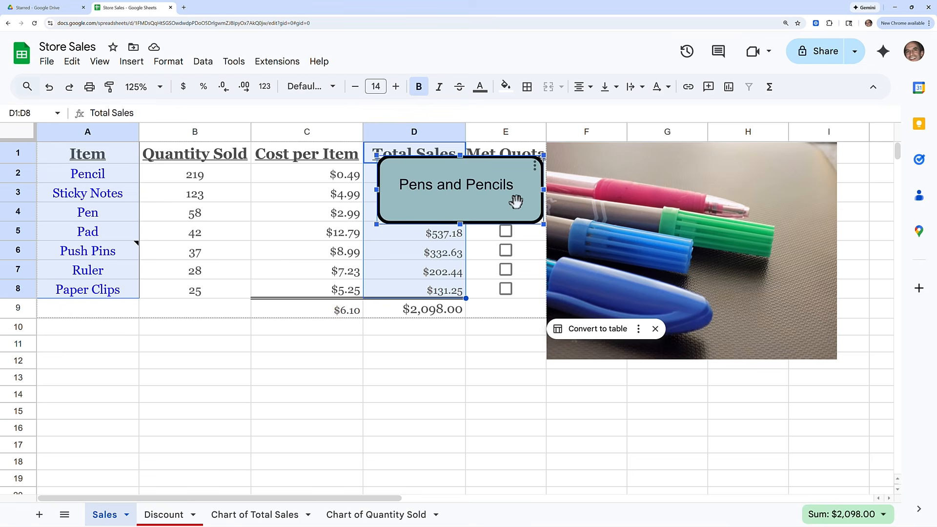
{"action": "mouse_move", "coordinate": [510, 211]}
{"action": "left_mouse_down"}
{"action": "mouse_move", "coordinate": [378, 292]}
{"action": "mouse_move", "coordinate": [347, 320]}
{"action": "mouse_move", "coordinate": [319, 375]}
{"action": "mouse_move", "coordinate": [537, 410]}
{"action": "mouse_move", "coordinate": [529, 389]}
{"action": "mouse_move", "coordinate": [271, 377]}
{"action": "mouse_move", "coordinate": [283, 374]}
{"action": "left_mouse_up"}
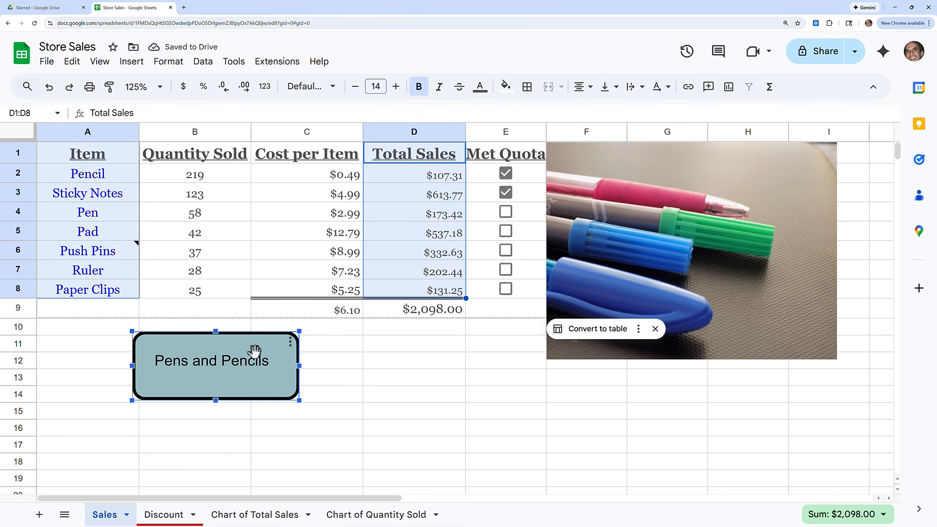
{"action": "left_click_drag", "start_coordinate": [253, 356], "coordinate": [183, 345]}
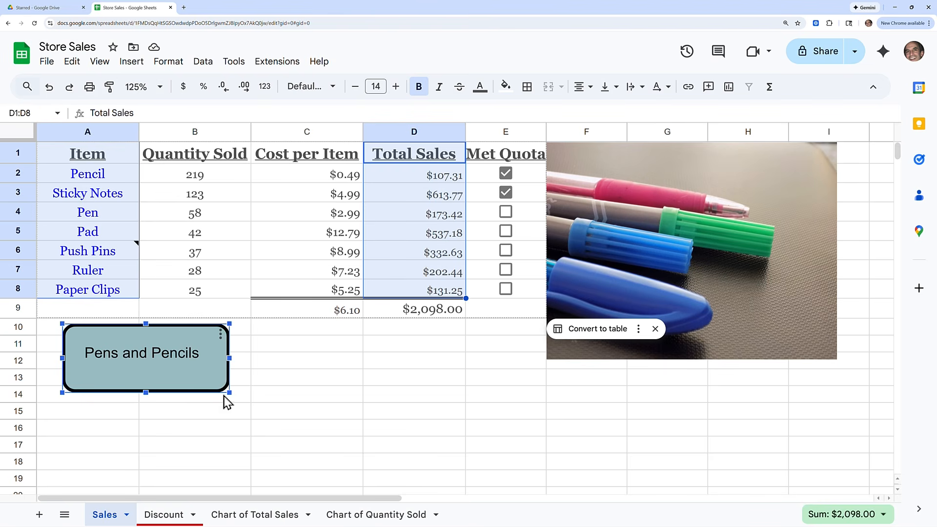
{"action": "left_click_drag", "start_coordinate": [229, 391], "coordinate": [143, 366]}
Step: Shrink the pens image and place it below the table beside the drawing, and enlarge the drawing slightly
{"action": "left_click", "coordinate": [630, 296]}
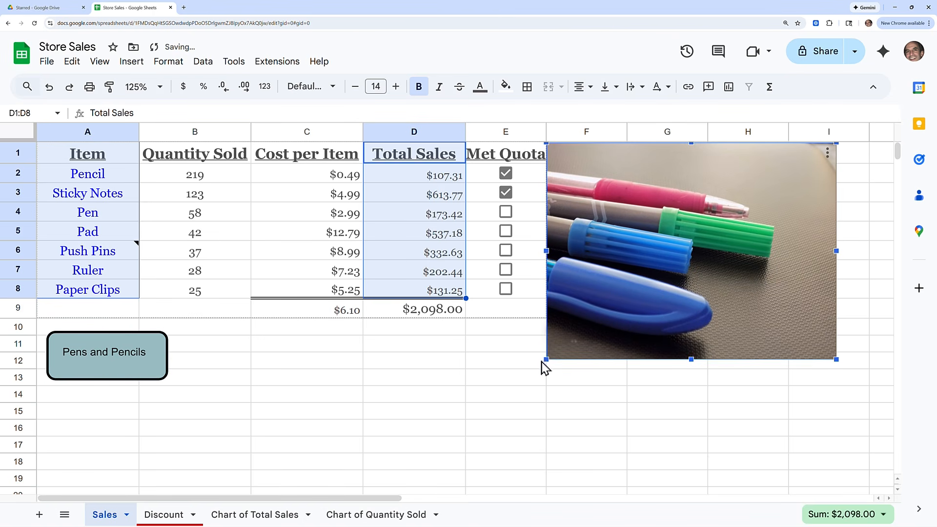
{"action": "left_click_drag", "start_coordinate": [544, 362], "coordinate": [265, 374]}
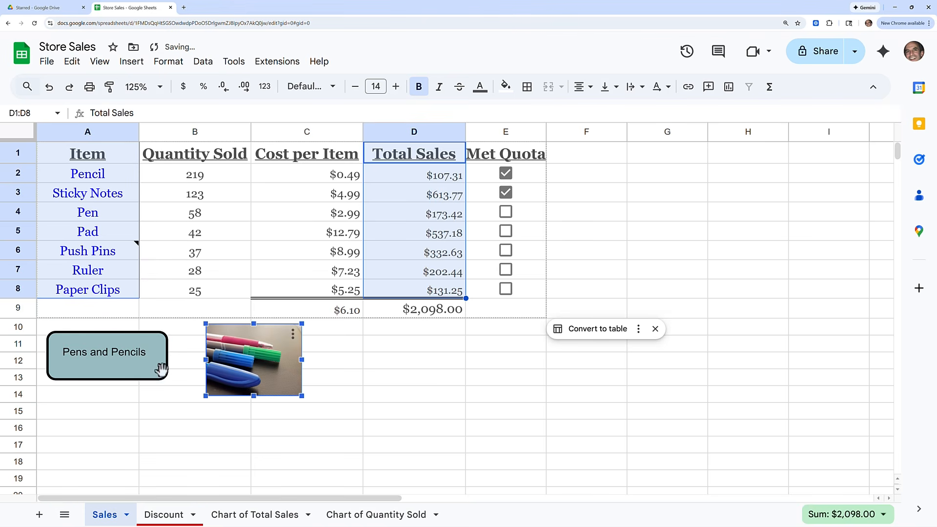
{"action": "left_click", "coordinate": [168, 382]}
{"action": "left_click_drag", "start_coordinate": [168, 383], "coordinate": [190, 394]}
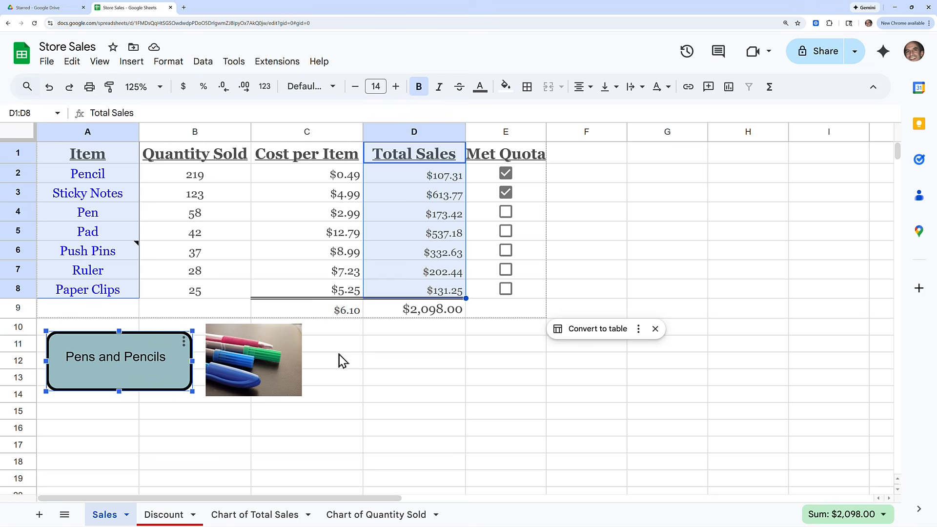
{"action": "left_click", "coordinate": [135, 64]}
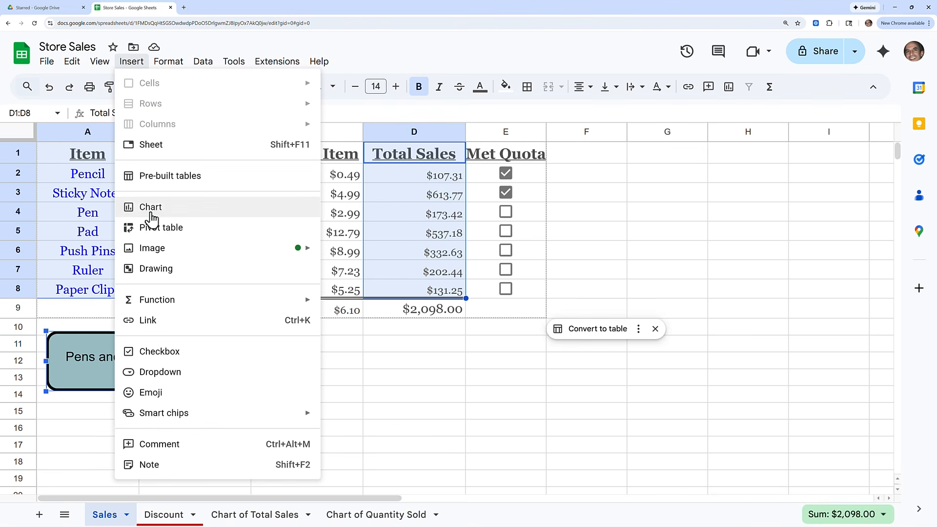
{"action": "mouse_move", "coordinate": [151, 249]}
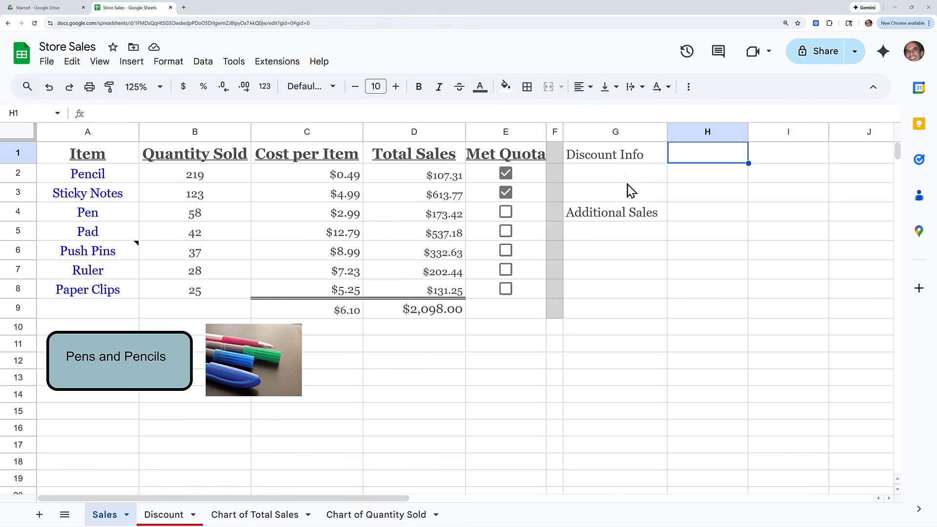
Step: Insert a link in cell G2 with the text "Discount" that points to the Discount sheet
{"action": "left_click", "coordinate": [602, 175]}
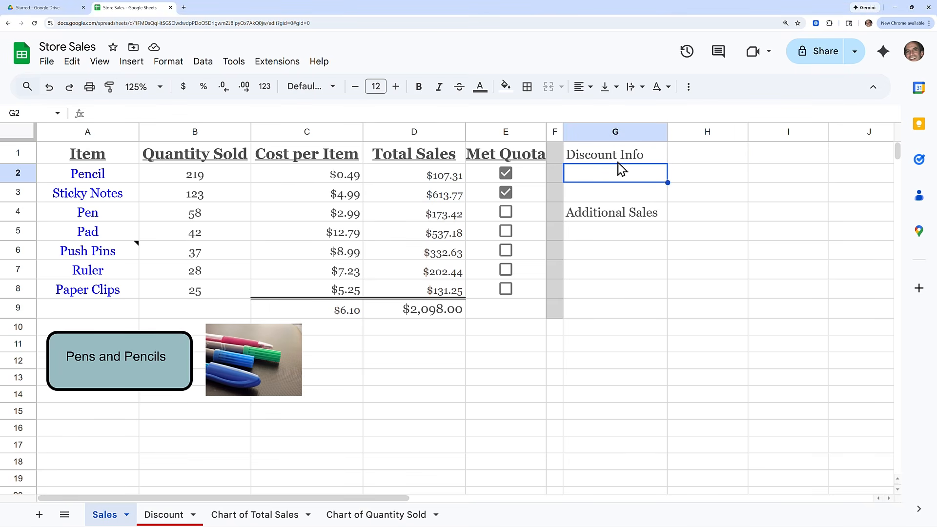
{"action": "right_click", "coordinate": [607, 179]}
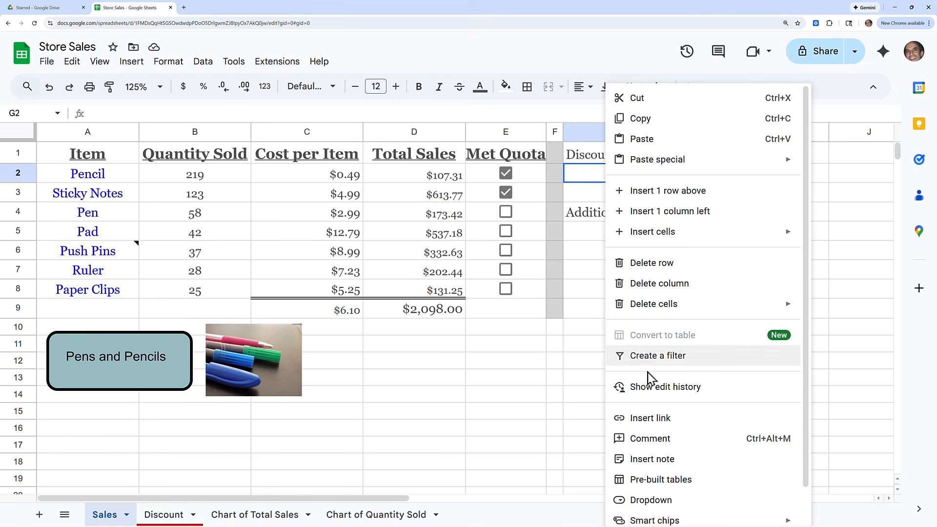
{"action": "left_click", "coordinate": [654, 425]}
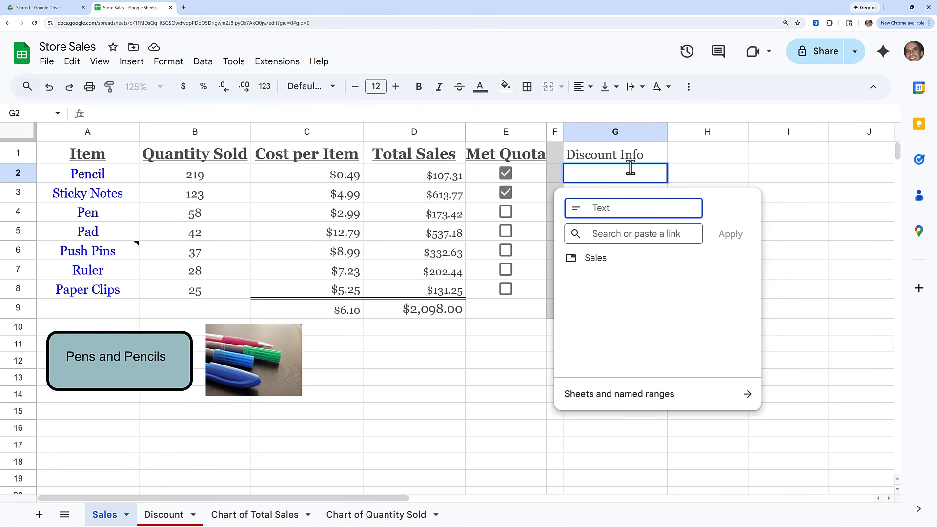
{"action": "type", "text": "Discount"}
{"action": "left_click", "coordinate": [624, 234]}
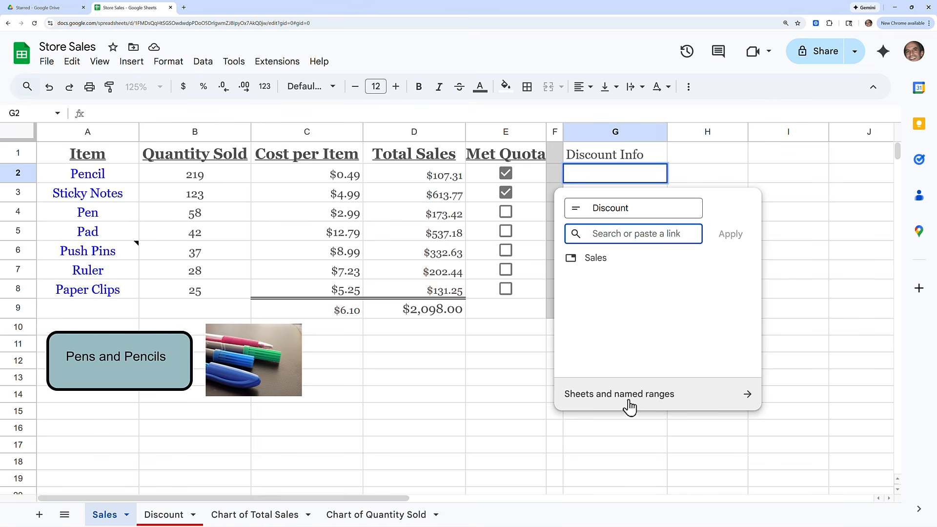
{"action": "left_click", "coordinate": [748, 398]}
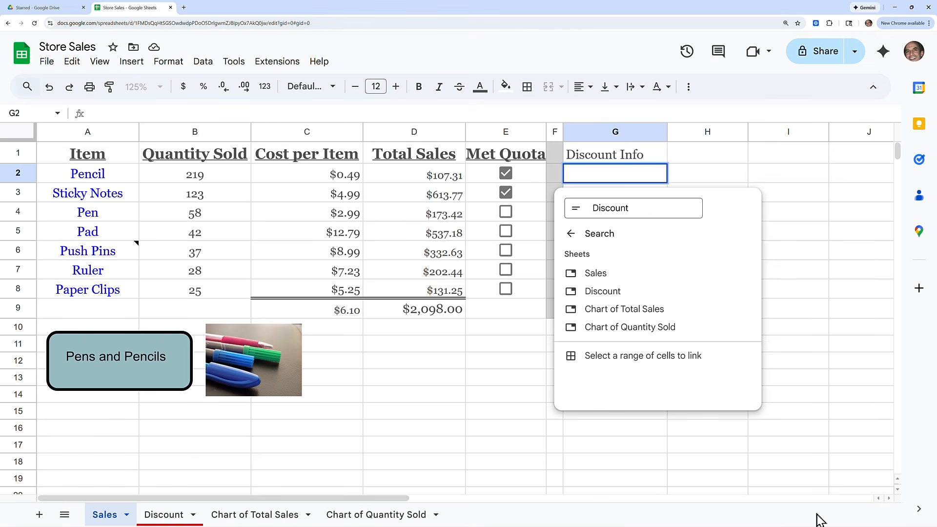
{"action": "left_click", "coordinate": [609, 292]}
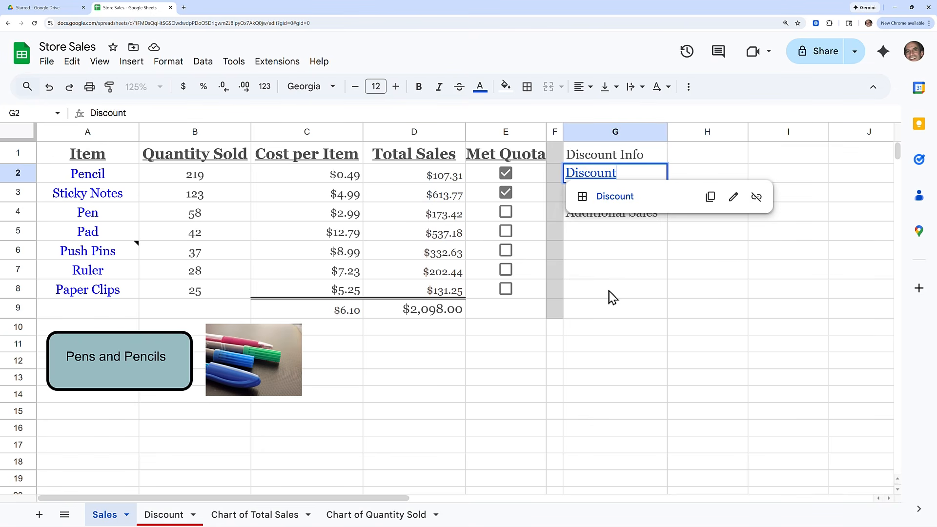
{"action": "left_click", "coordinate": [652, 276]}
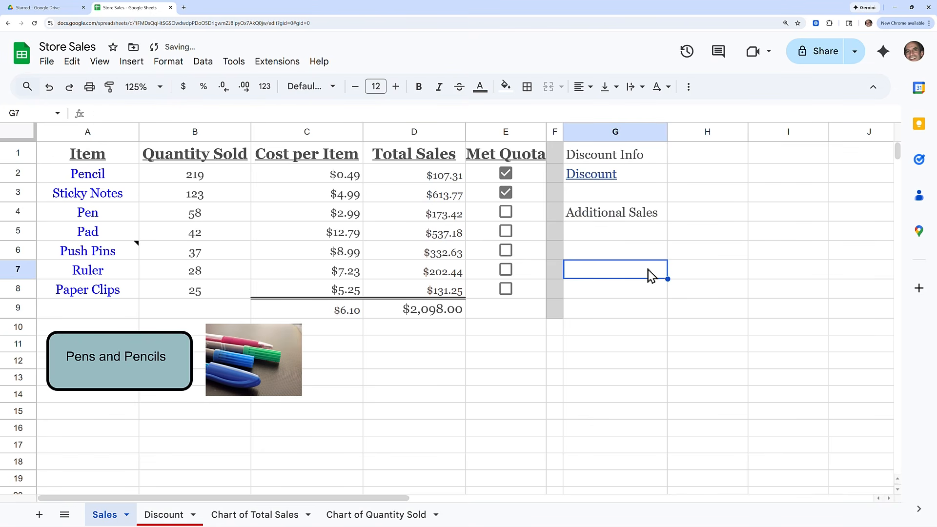
Step: Follow the Discount link in G2 to check where it leads, and return to the Sales sheet
{"action": "left_click", "coordinate": [598, 181]}
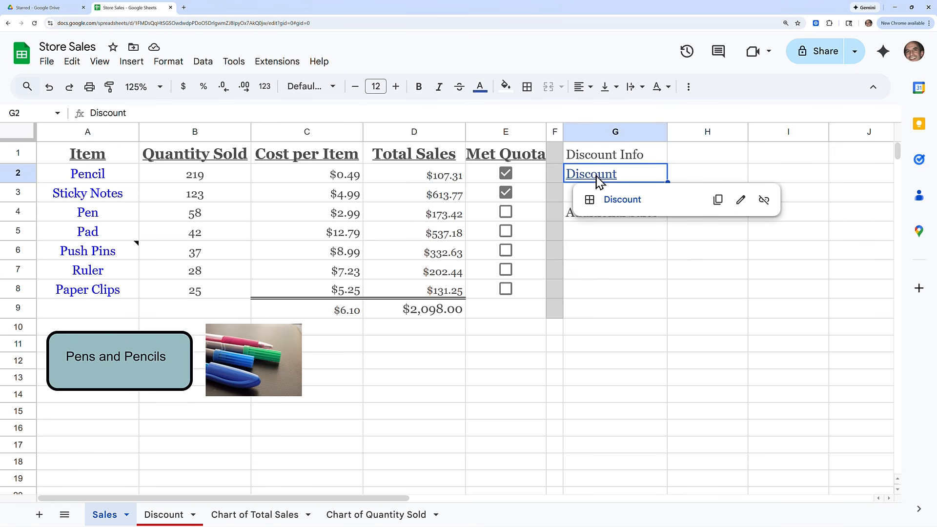
{"action": "left_click", "coordinate": [625, 204]}
{"action": "left_click", "coordinate": [624, 204]}
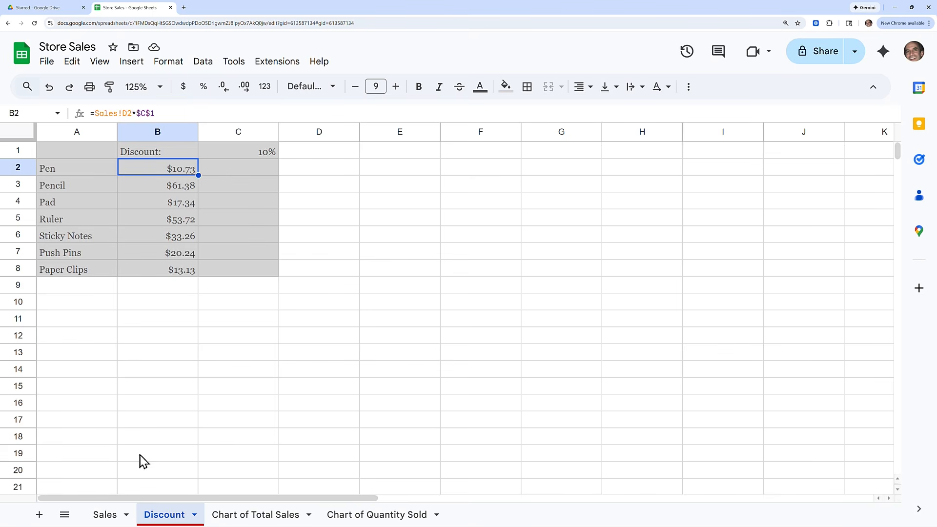
{"action": "left_click", "coordinate": [107, 517]}
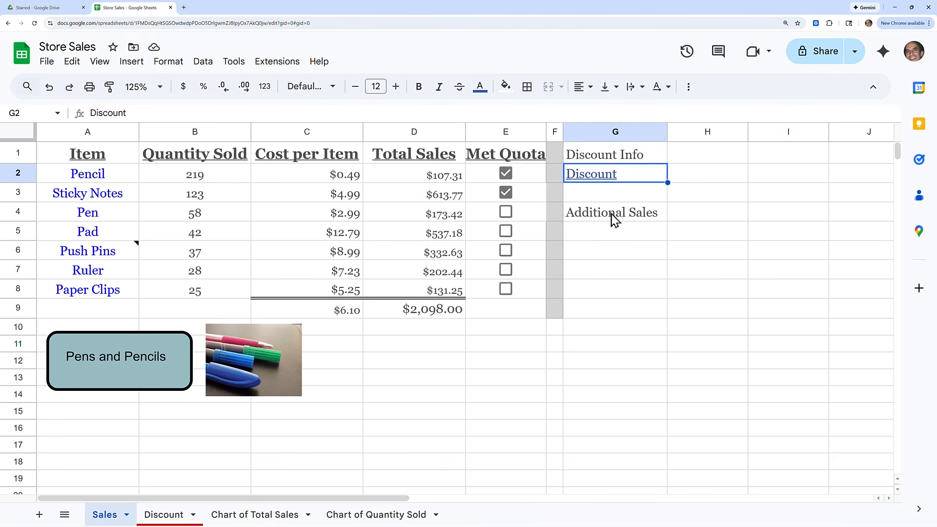
Step: Start a link in cell G5 with the display text "Catalog"
{"action": "left_click", "coordinate": [614, 236]}
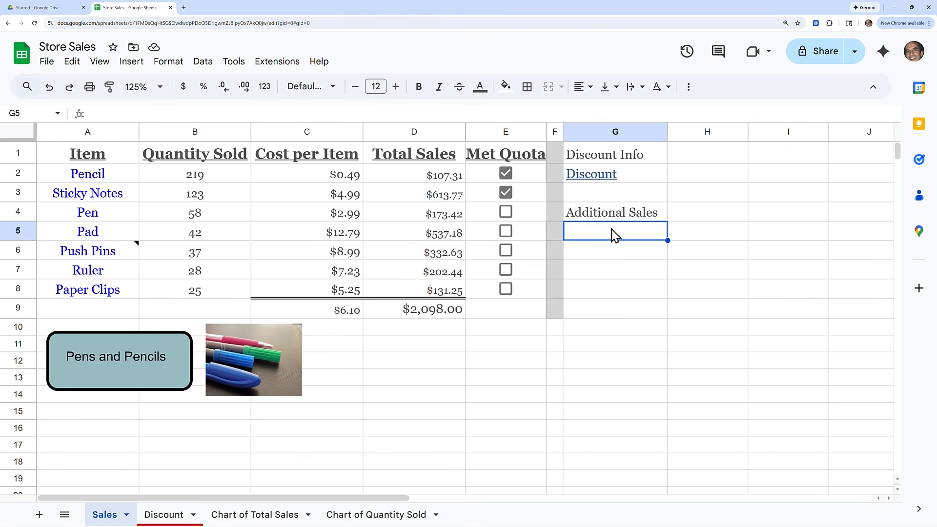
{"action": "right_click", "coordinate": [614, 236]}
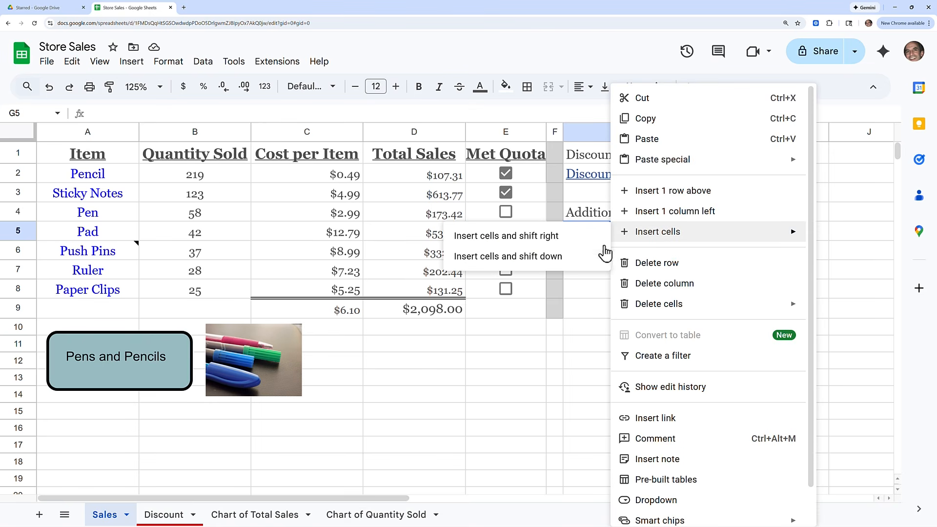
{"action": "left_click", "coordinate": [660, 418]}
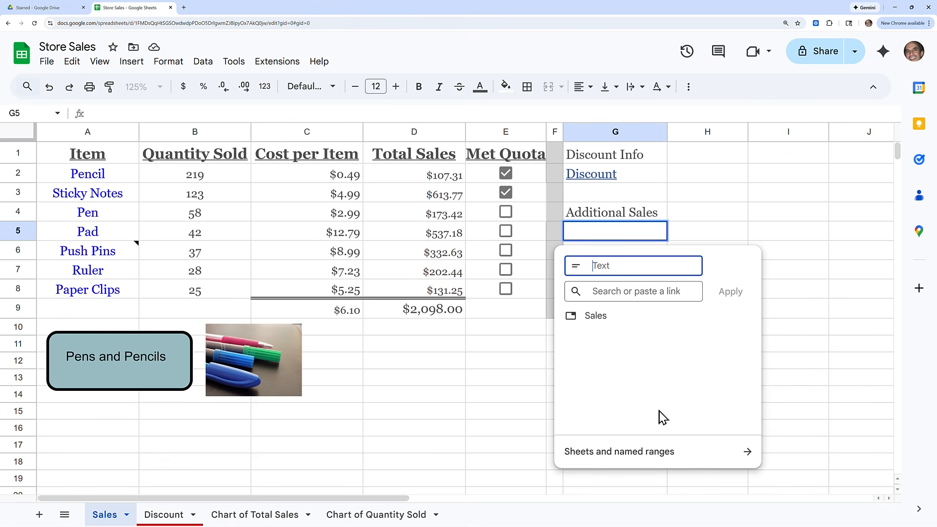
{"action": "type", "text": "Catalog"}
Step: Switch to Google Drive, copy the share link of Practice File - Calculations.xlsx, and return to the Store Sales spreadsheet
{"action": "left_click", "coordinate": [41, 11]}
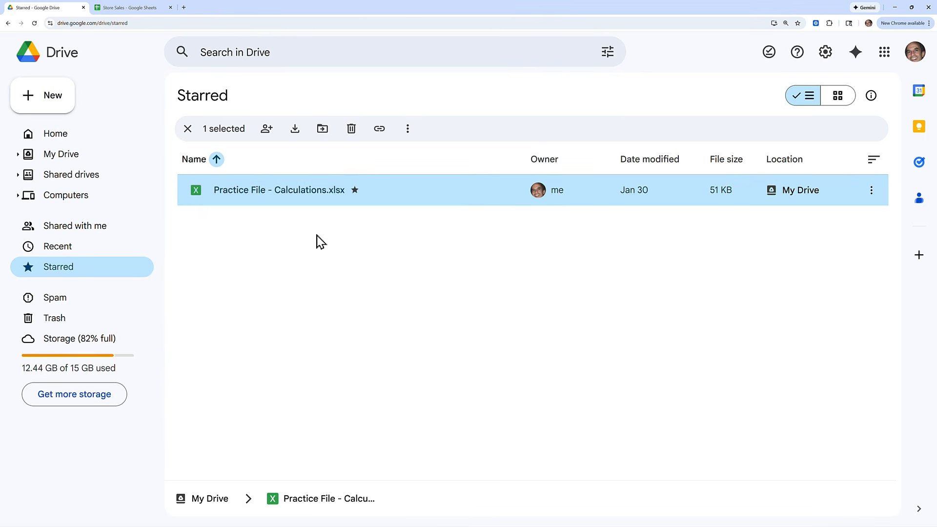
{"action": "right_click", "coordinate": [300, 191]}
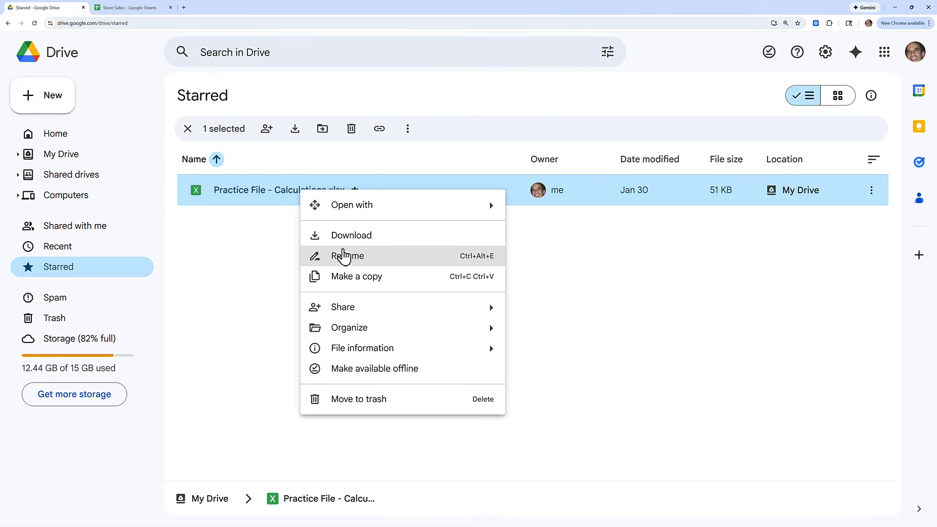
{"action": "mouse_move", "coordinate": [347, 313]}
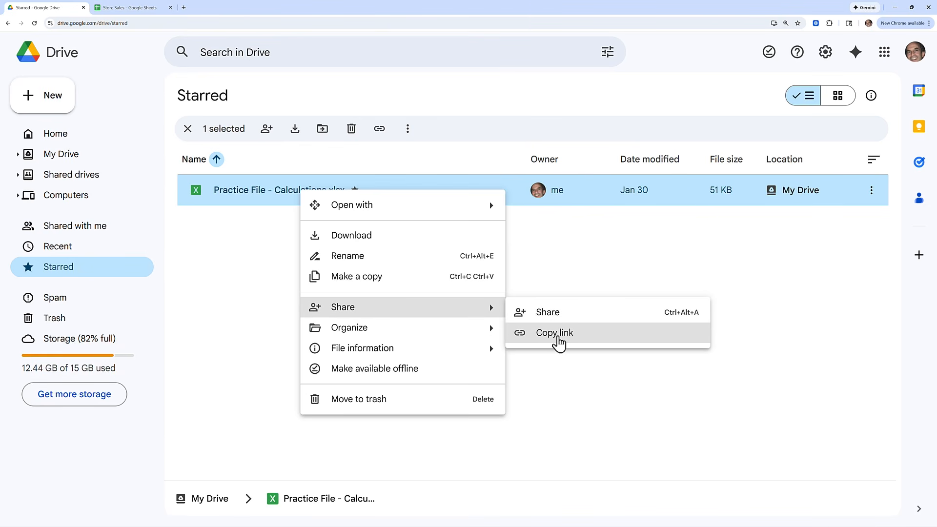
{"action": "left_click", "coordinate": [559, 334]}
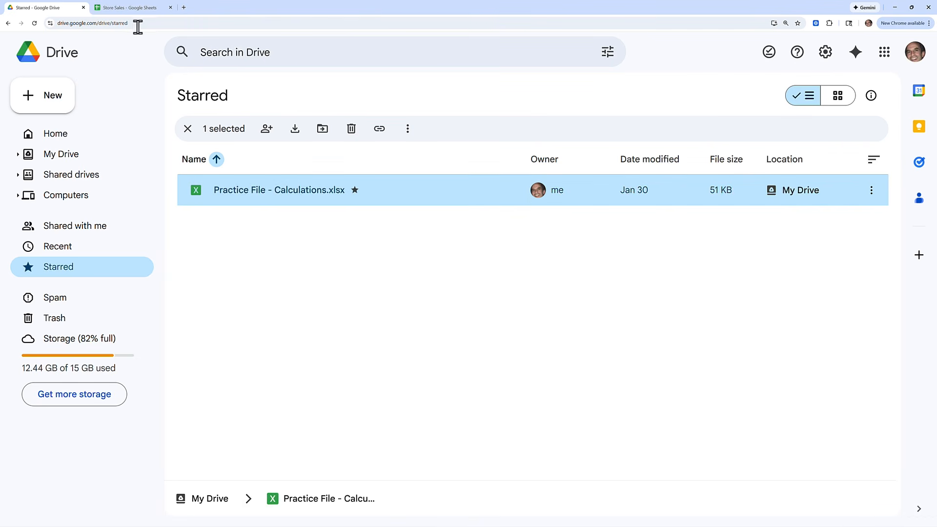
{"action": "left_click", "coordinate": [143, 7]}
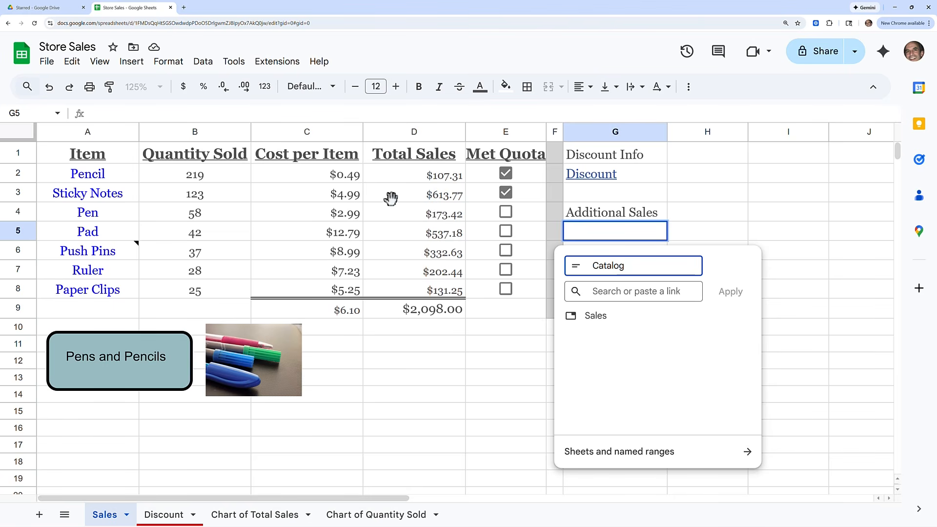
Step: Paste the copied file link as the target of the Catalog link and apply it to cell G5
{"action": "left_click", "coordinate": [611, 291]}
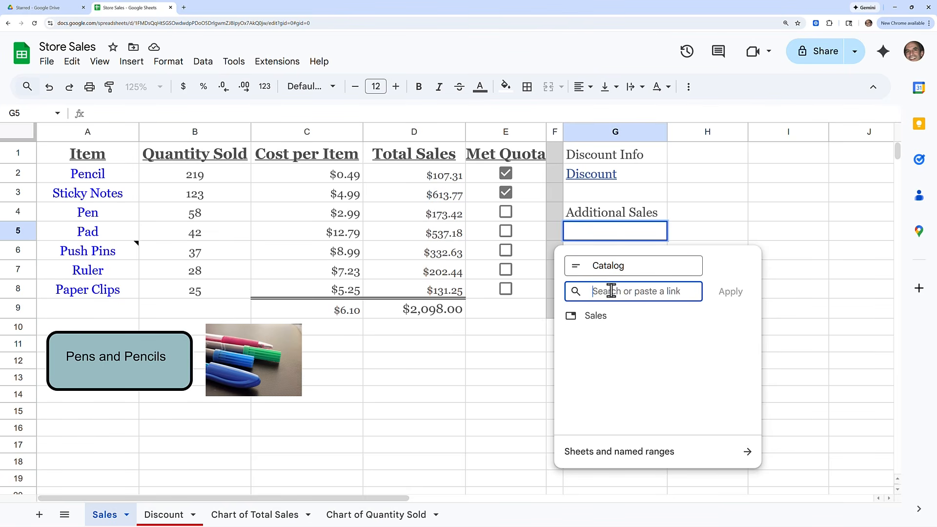
{"action": "right_click", "coordinate": [624, 291]}
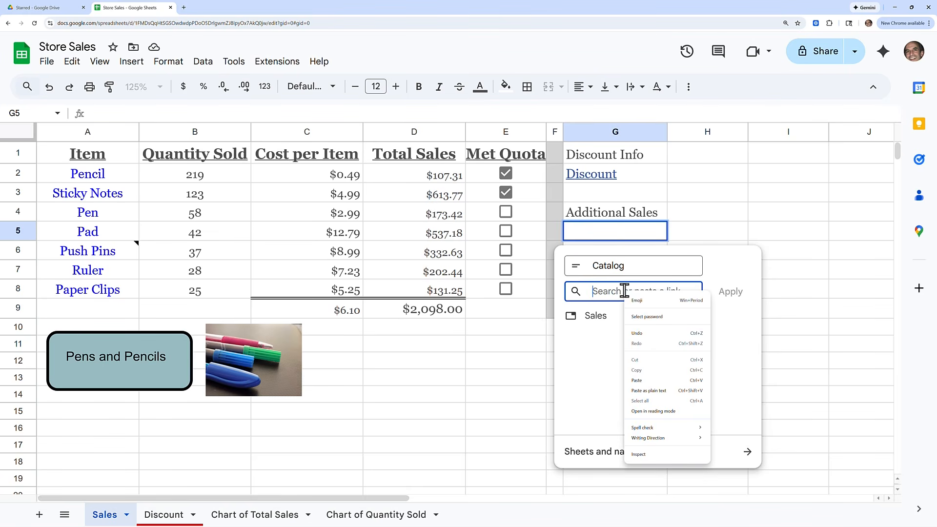
{"action": "left_click", "coordinate": [637, 381]}
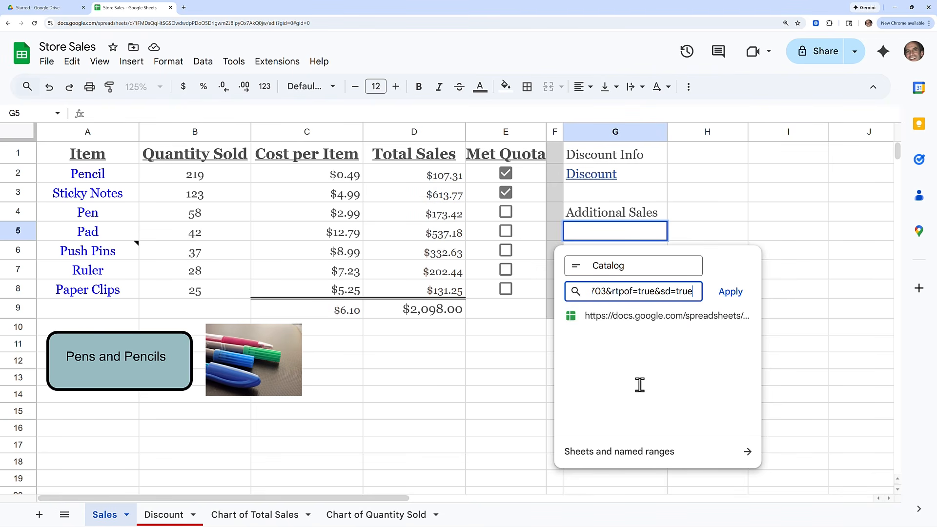
{"action": "left_click", "coordinate": [730, 292]}
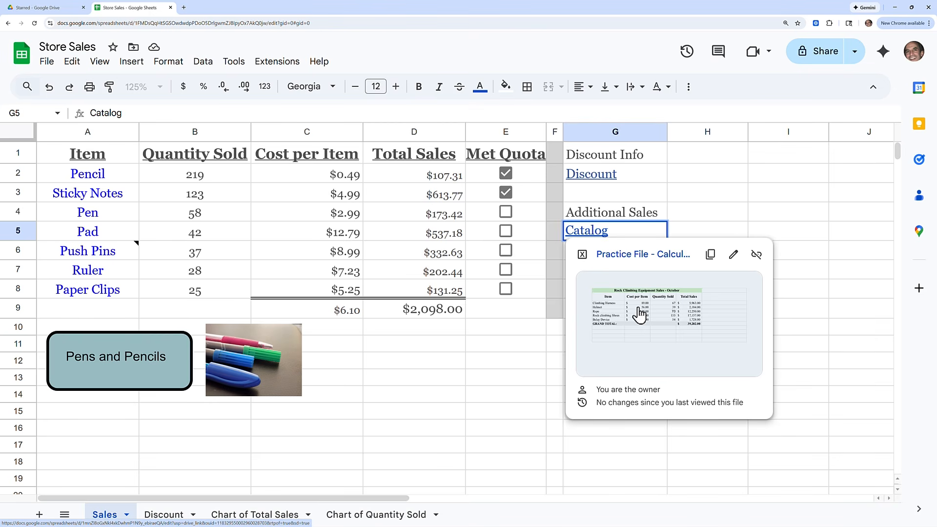
{"action": "left_click", "coordinate": [522, 348]}
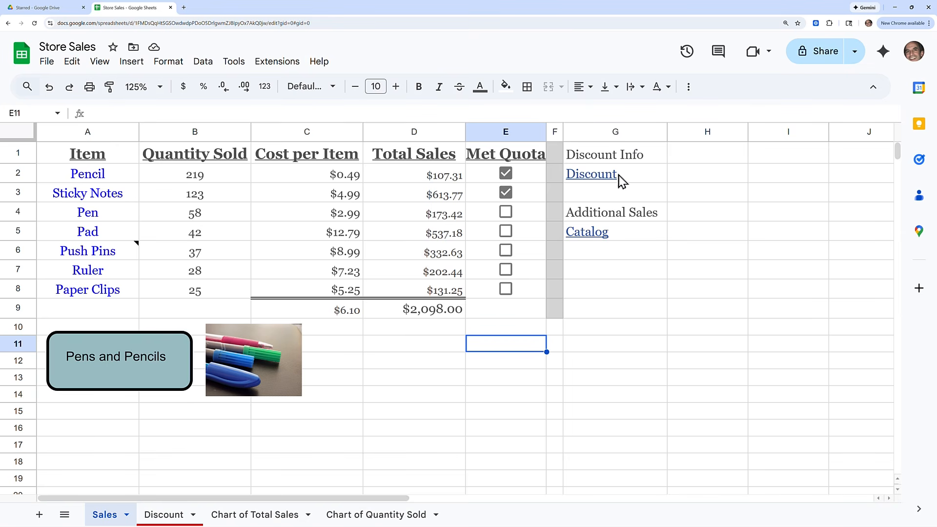
Step: Preview the Discount link in G2 and the Catalog link in G5
{"action": "mouse_move", "coordinate": [632, 176]}
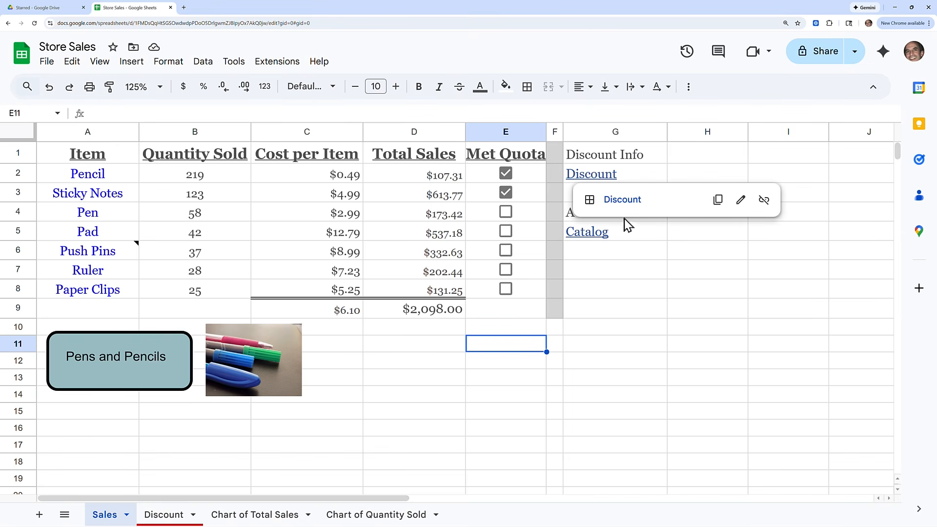
{"action": "mouse_move", "coordinate": [624, 242]}
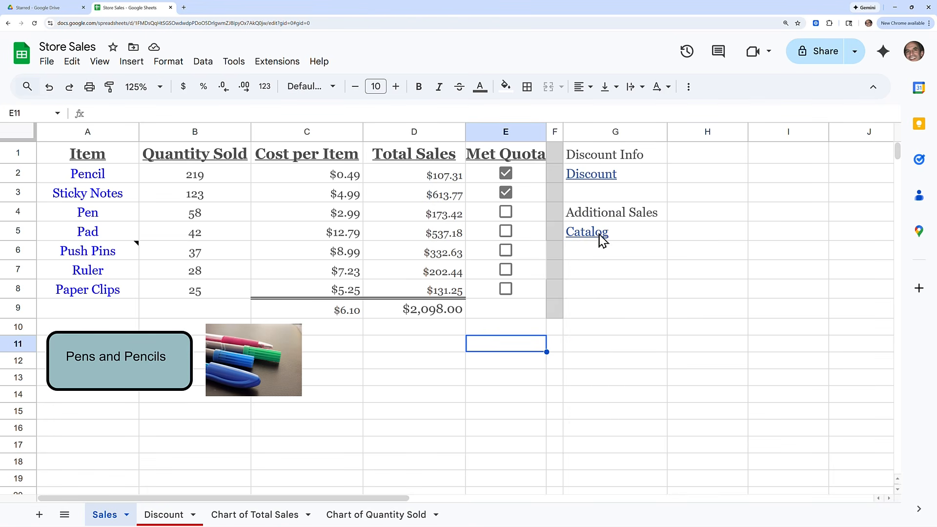
{"action": "mouse_move", "coordinate": [596, 235]}
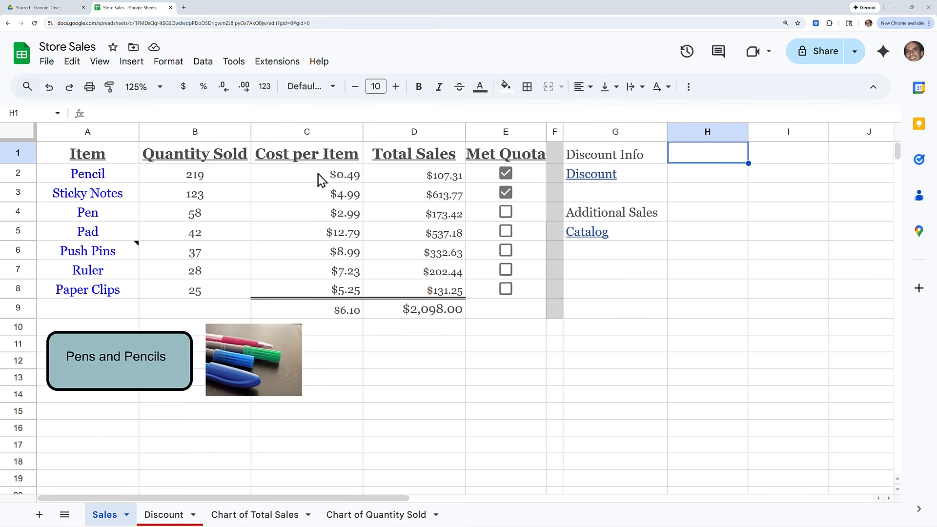
Step: Protect the range C2:E8 on the Sales sheet, restricting editing to "Only you"
{"action": "left_click_drag", "start_coordinate": [320, 180], "coordinate": [507, 295]}
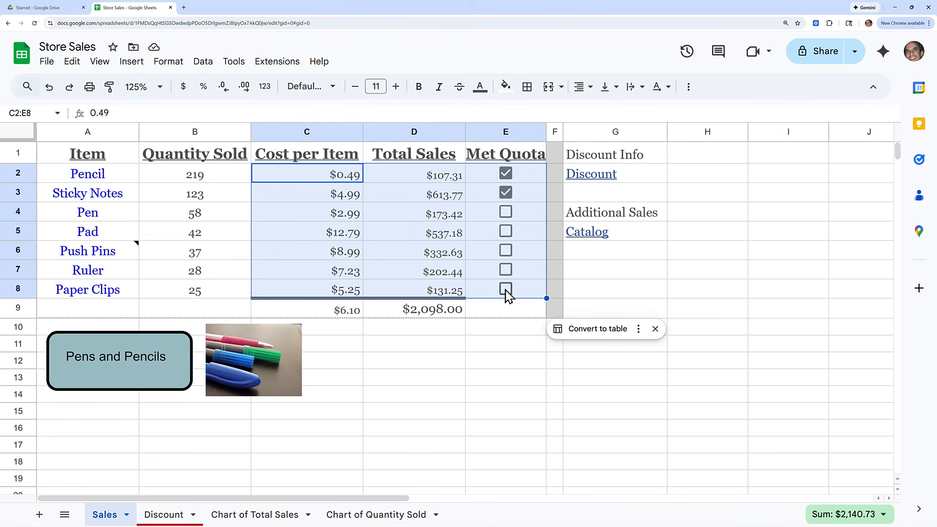
{"action": "left_click", "coordinate": [203, 62]}
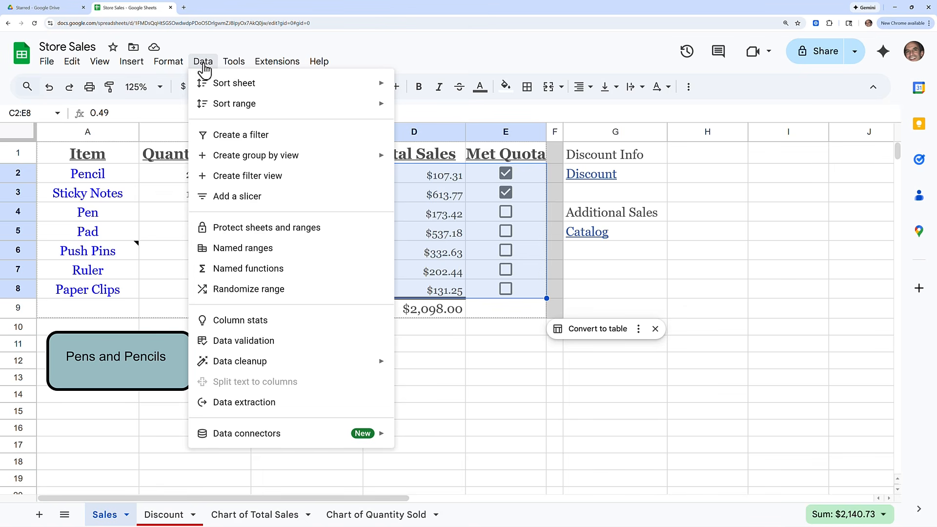
{"action": "left_click", "coordinate": [266, 228]}
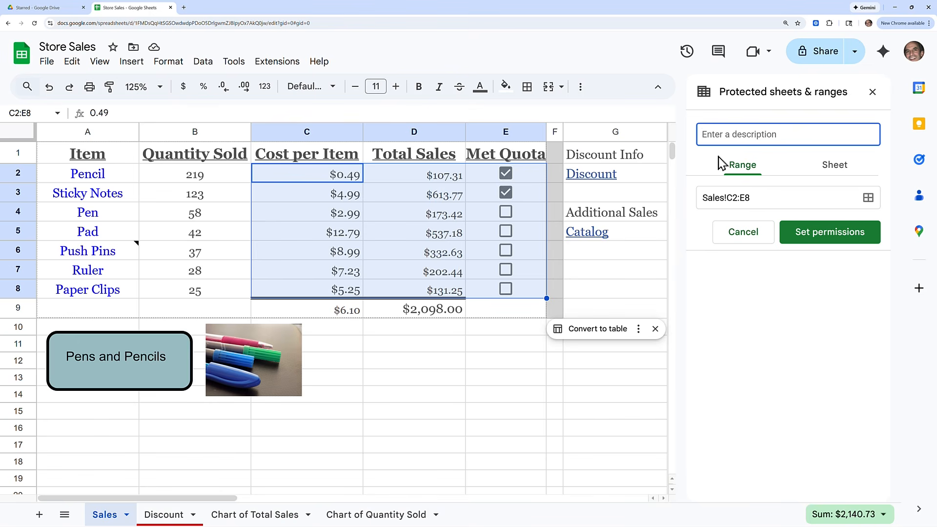
{"action": "left_click", "coordinate": [829, 239]}
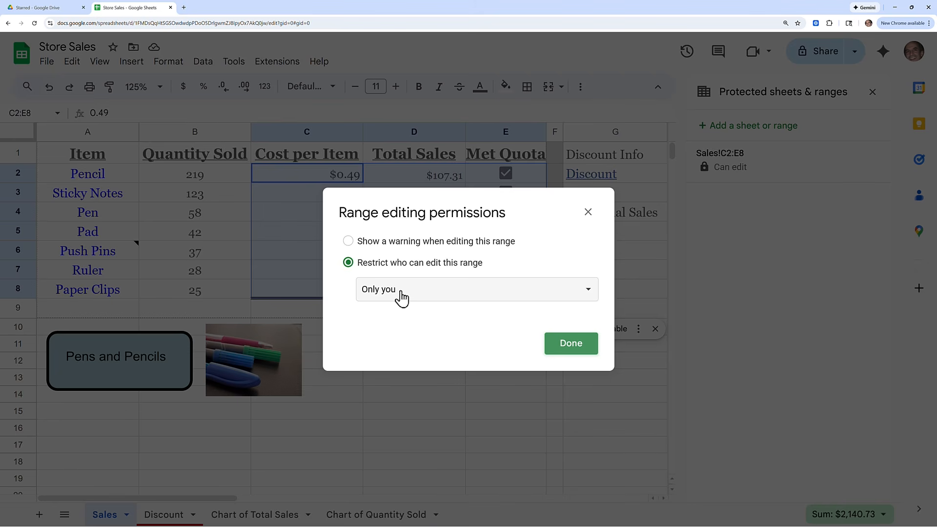
{"action": "left_click", "coordinate": [566, 348]}
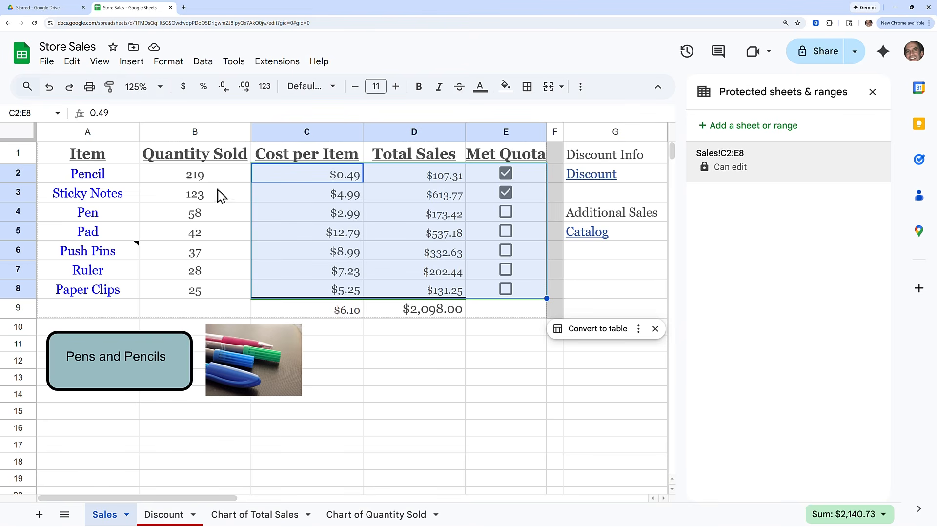
Step: Select the unprotected quantities in B2:B8 and the protected cell C4 to compare their editing access
{"action": "left_click", "coordinate": [226, 179]}
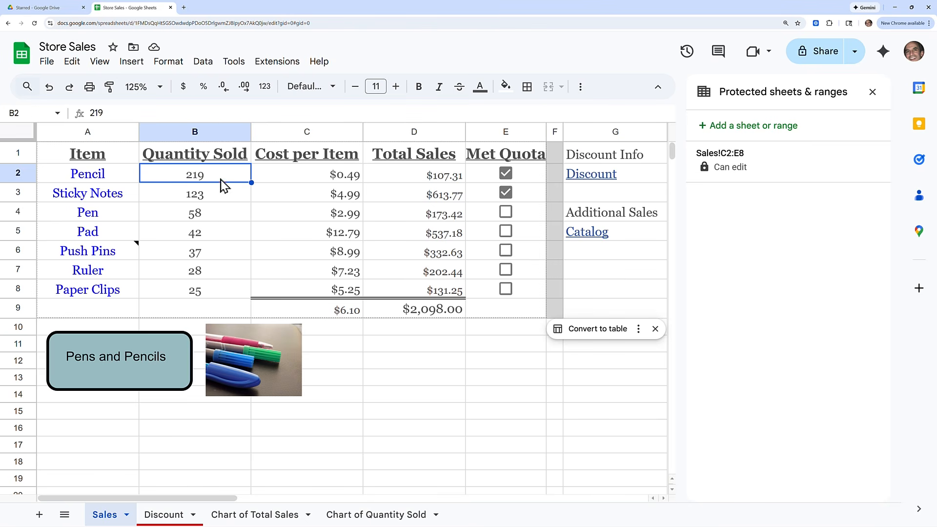
{"action": "left_click_drag", "start_coordinate": [220, 181], "coordinate": [235, 282]}
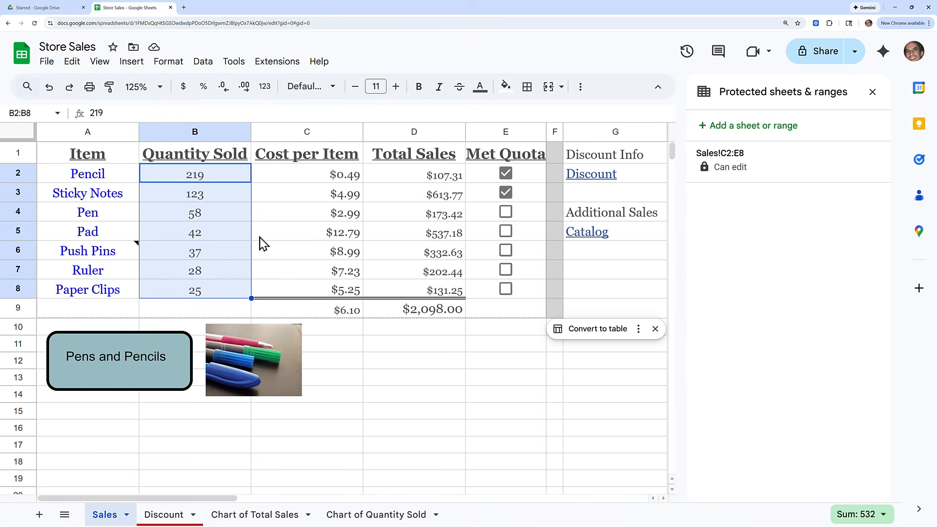
{"action": "left_click", "coordinate": [319, 217]}
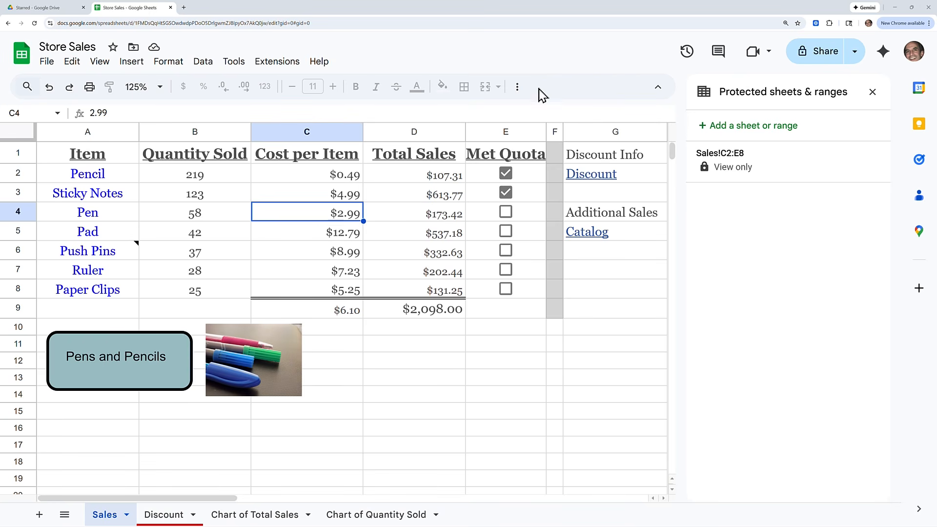
Step: Protect the entire Discount sheet, accepting the default editing permissions
{"action": "left_click", "coordinate": [728, 129]}
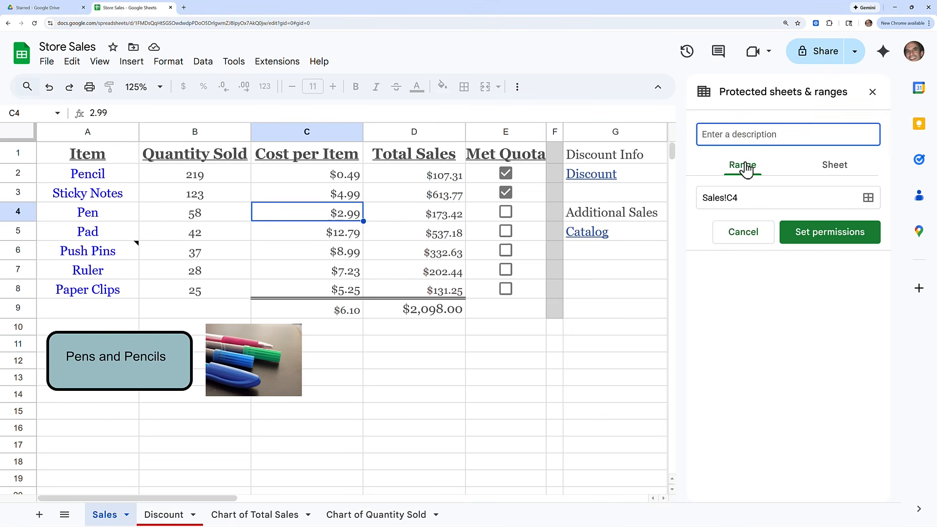
{"action": "left_click", "coordinate": [835, 168]}
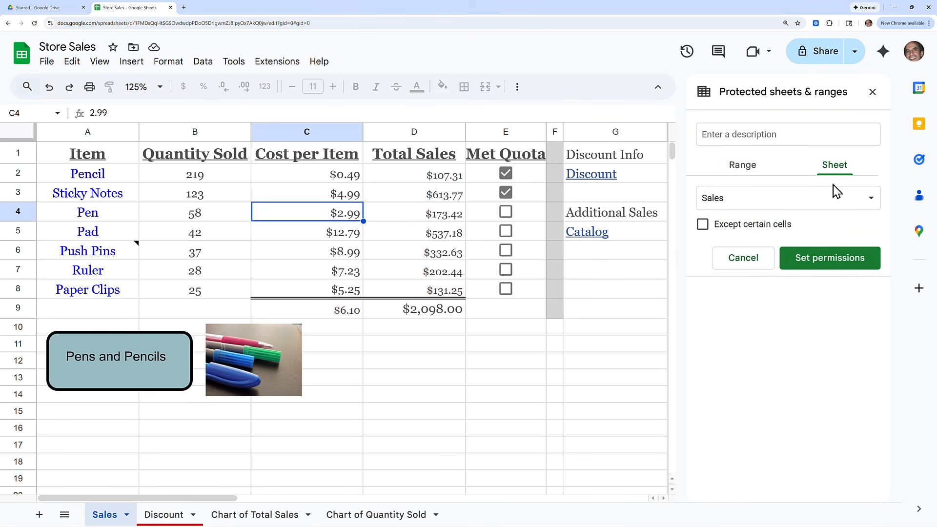
{"action": "left_click", "coordinate": [868, 203]}
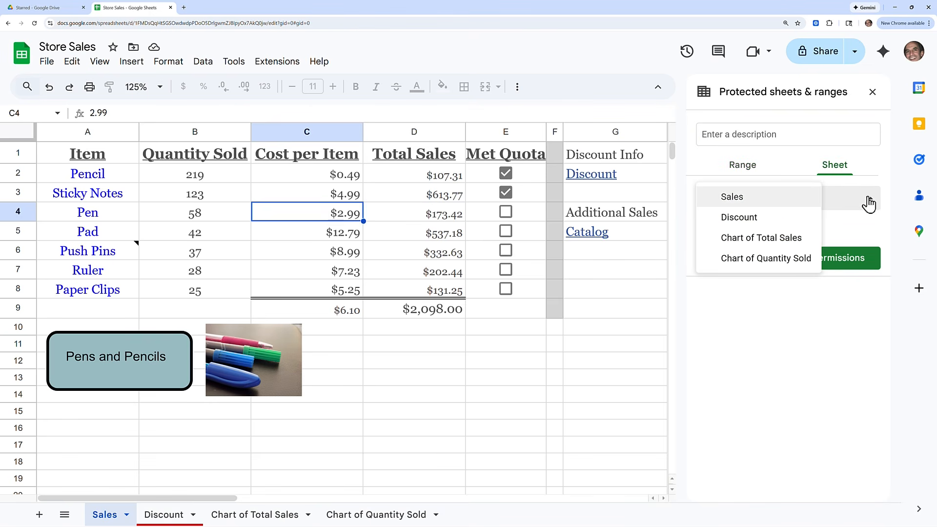
{"action": "left_click", "coordinate": [745, 219]}
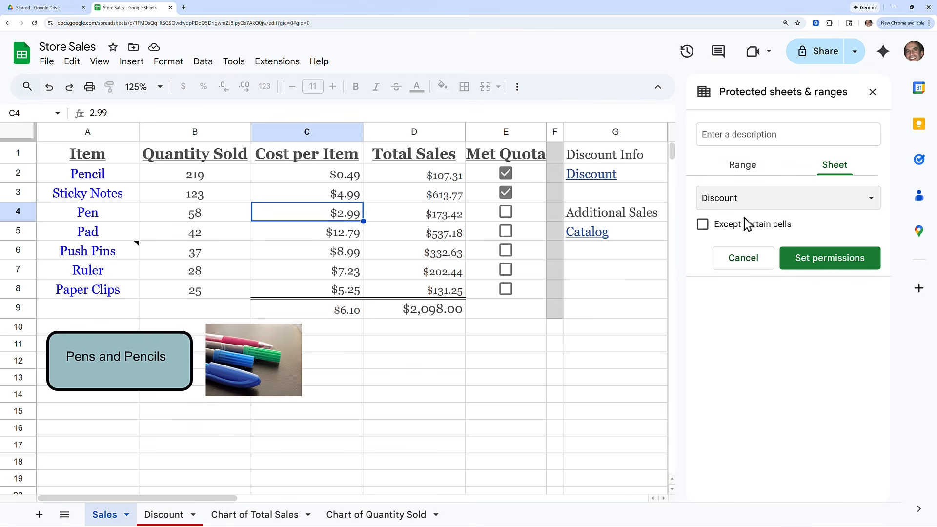
{"action": "left_click", "coordinate": [821, 258]}
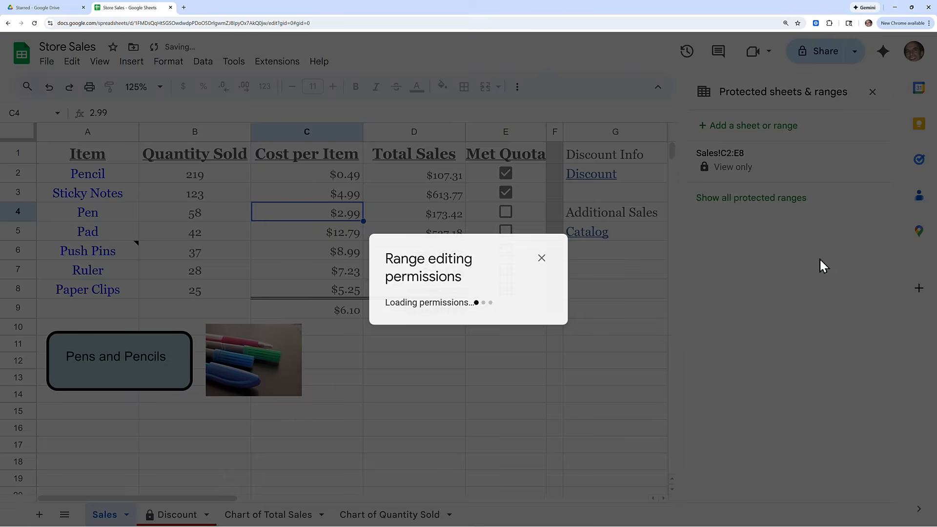
{"action": "left_click", "coordinate": [569, 344]}
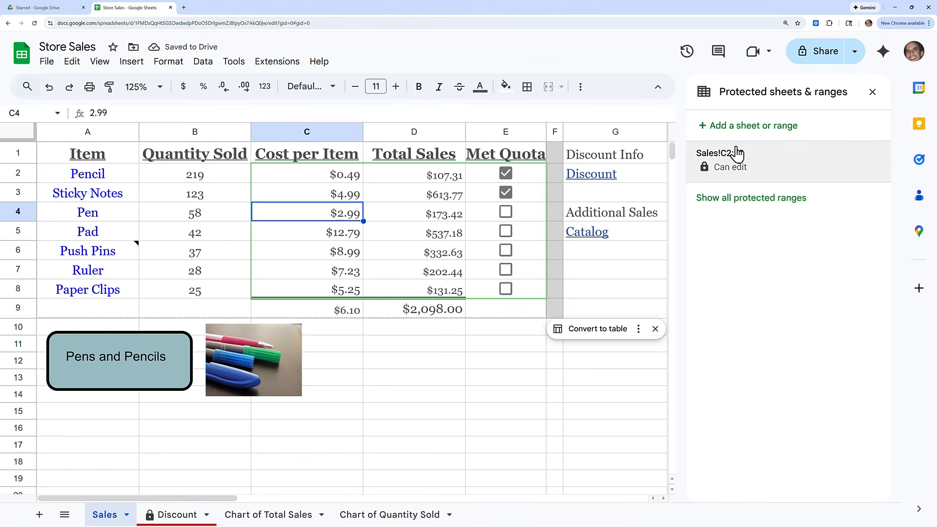
Step: Protect the entire Sales sheet except cell C4, and reopen the list of protected sheets and ranges
{"action": "left_click", "coordinate": [746, 128]}
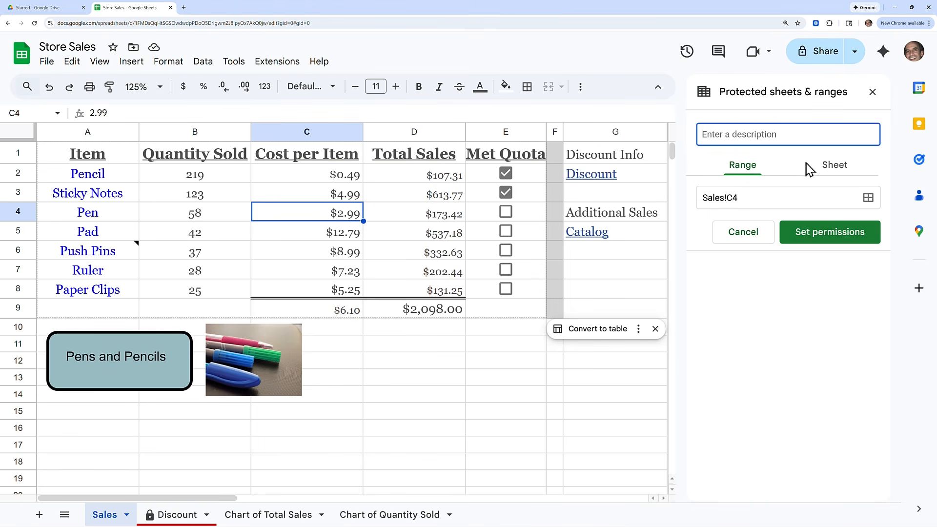
{"action": "left_click", "coordinate": [822, 168]}
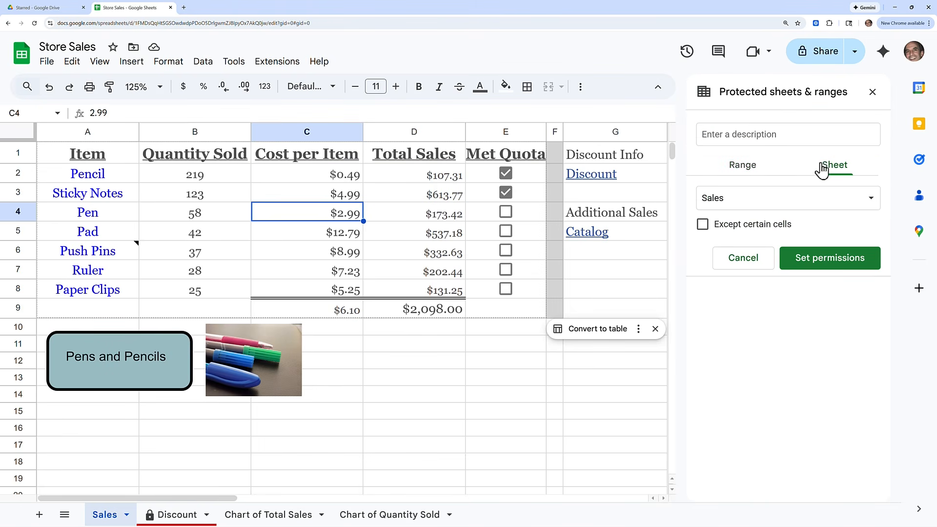
{"action": "left_click", "coordinate": [861, 205]}
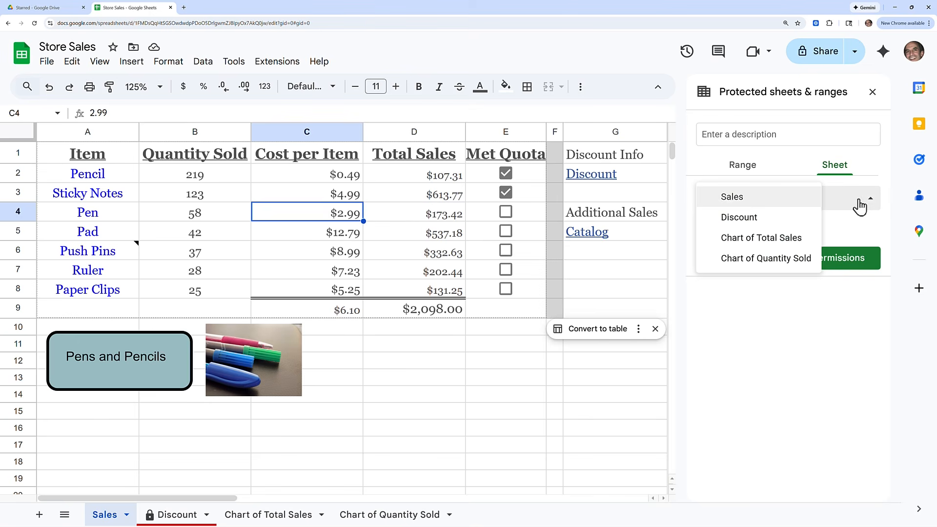
{"action": "left_click", "coordinate": [732, 197]}
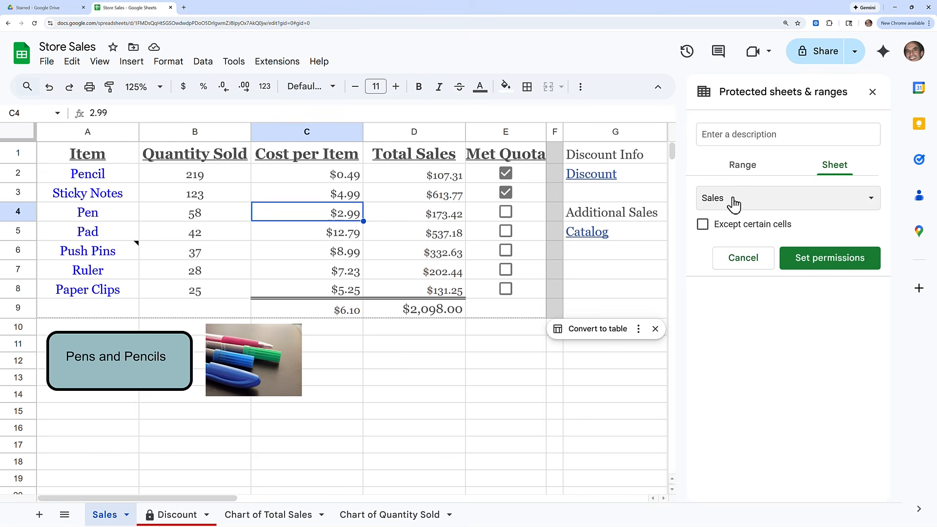
{"action": "left_click", "coordinate": [703, 225]}
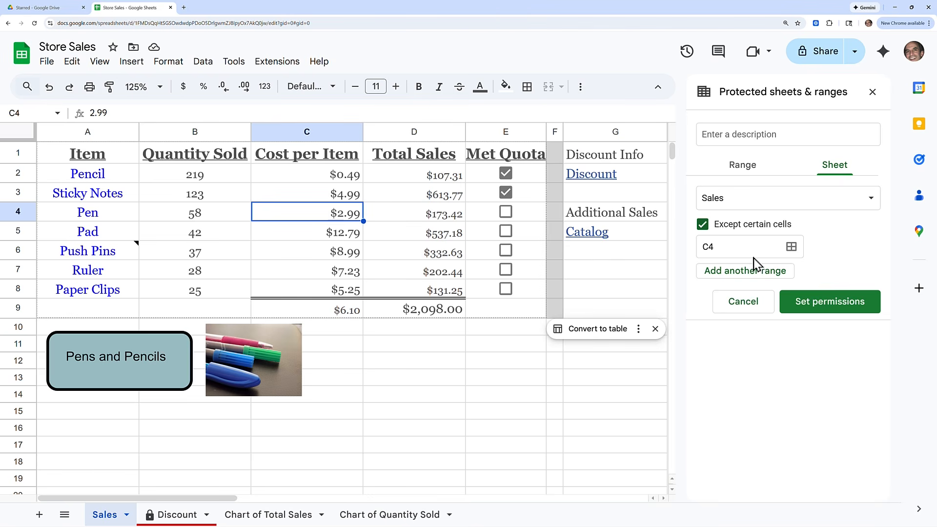
{"action": "left_click", "coordinate": [838, 307]}
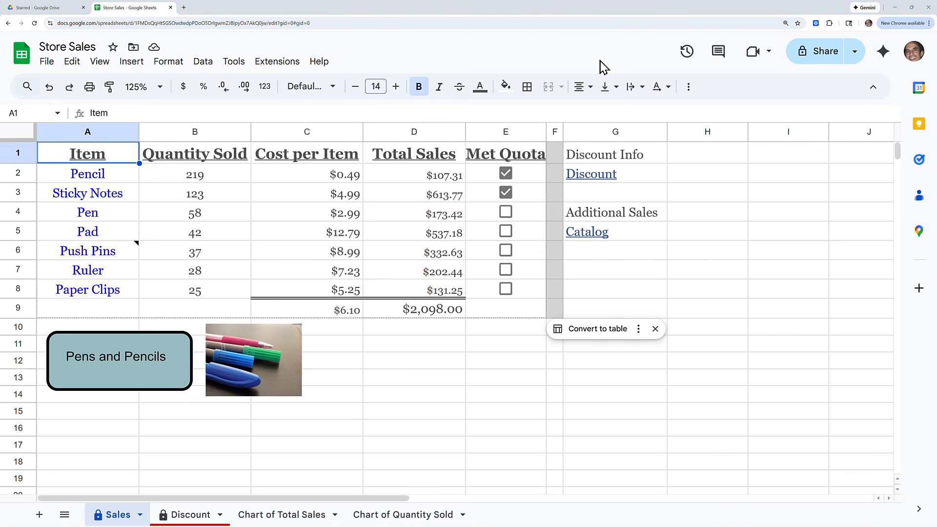
{"action": "left_click", "coordinate": [207, 69]}
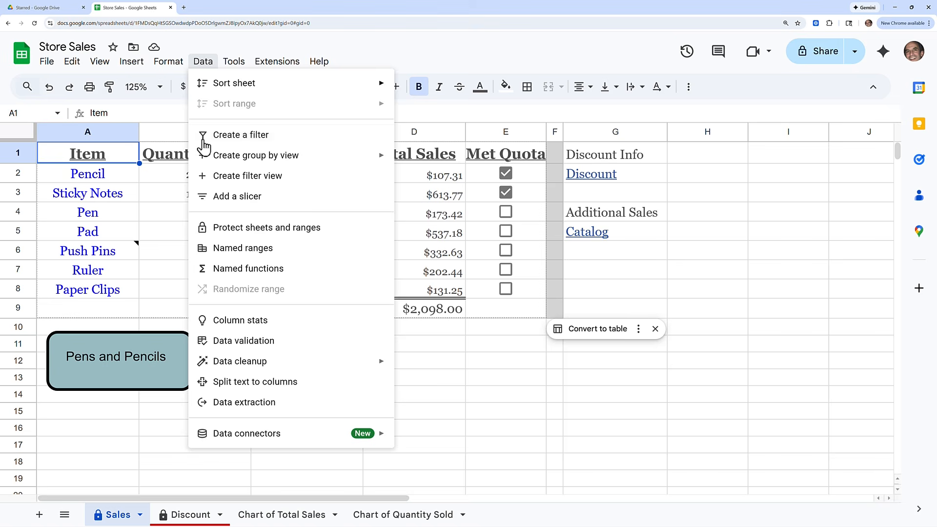
{"action": "left_click", "coordinate": [278, 229]}
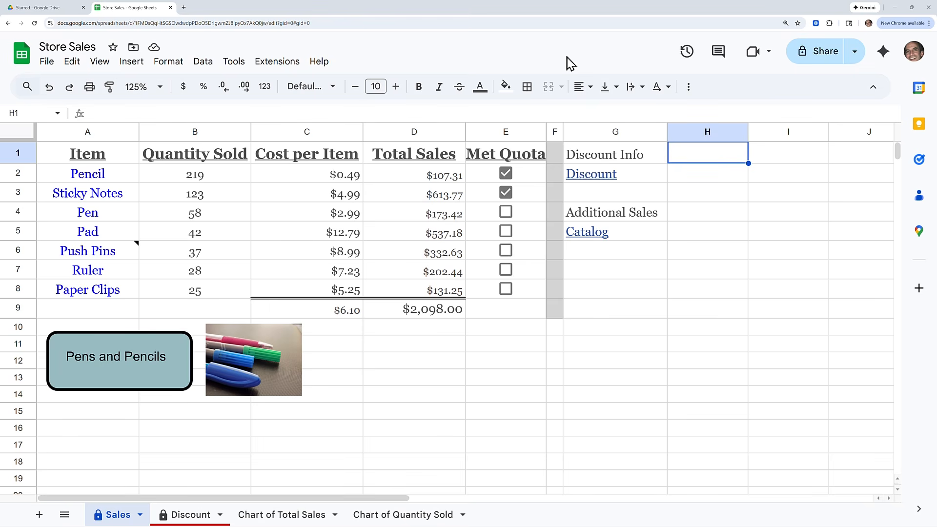
Step: Open the spreadsheet's version history and view the February 3, 12:43 PM version
{"action": "left_click", "coordinate": [47, 62]}
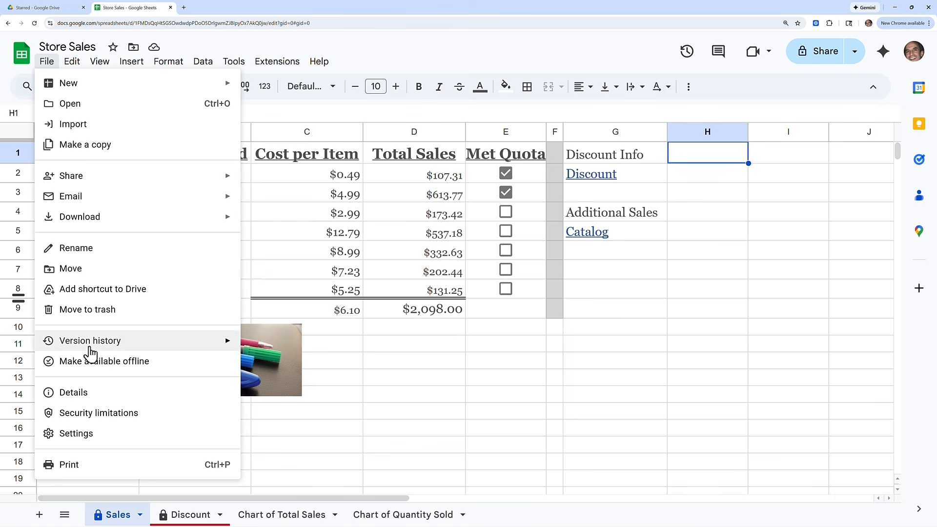
{"action": "mouse_move", "coordinate": [90, 350]}
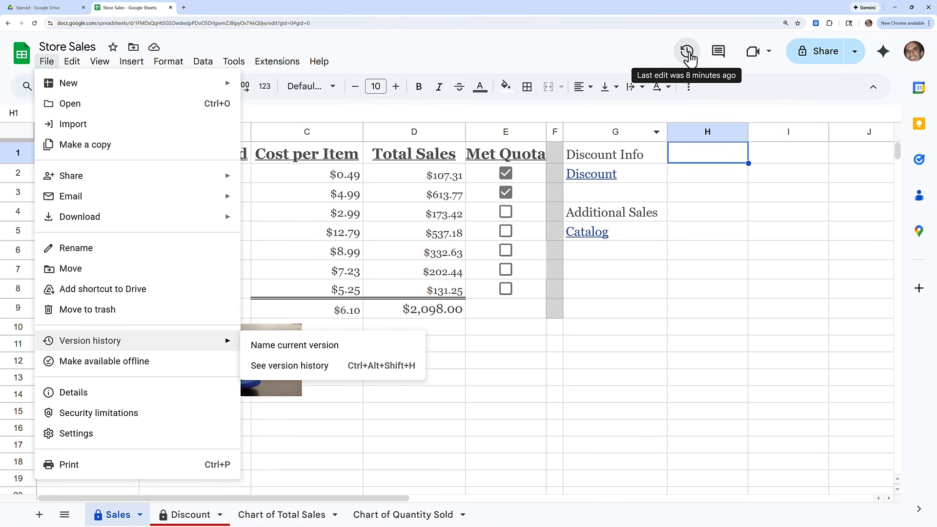
{"action": "left_click", "coordinate": [688, 58]}
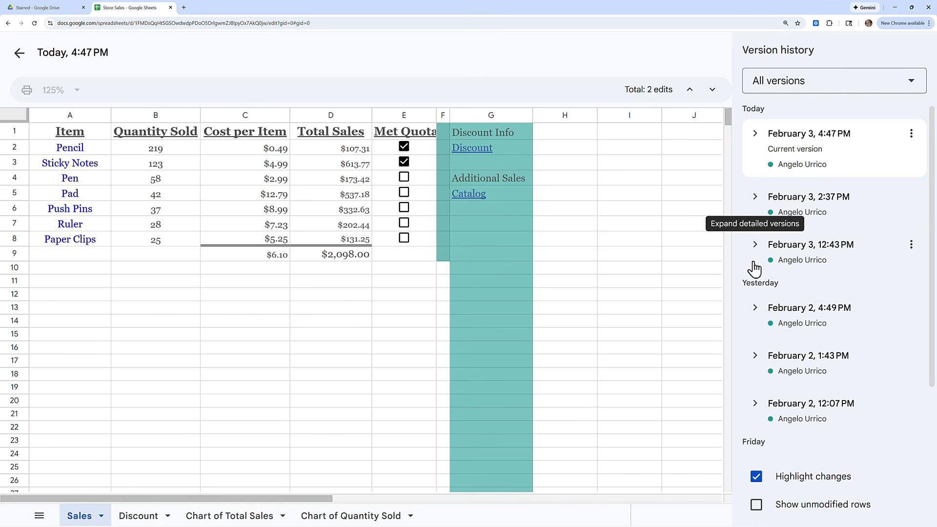
{"action": "left_click", "coordinate": [789, 261]}
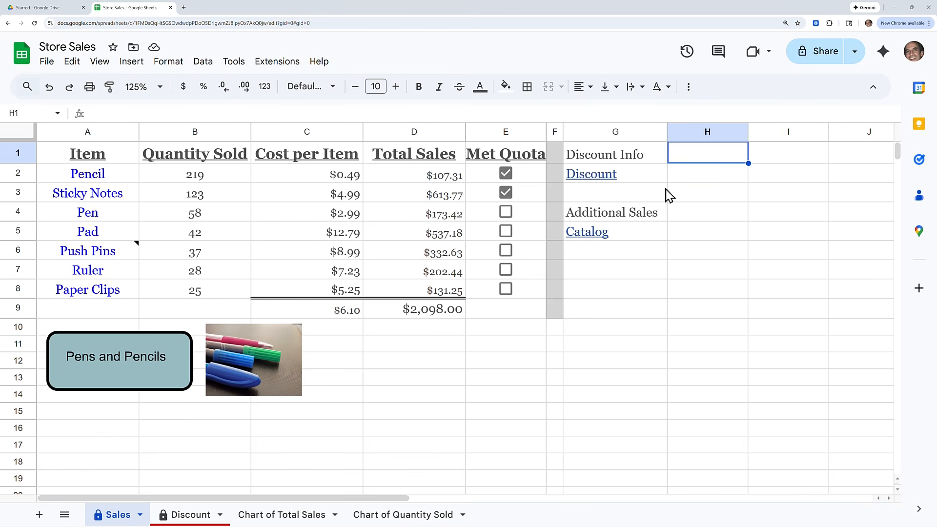
Step: Review the accessibility settings, including the option for screen reader support
{"action": "left_click", "coordinate": [241, 71]}
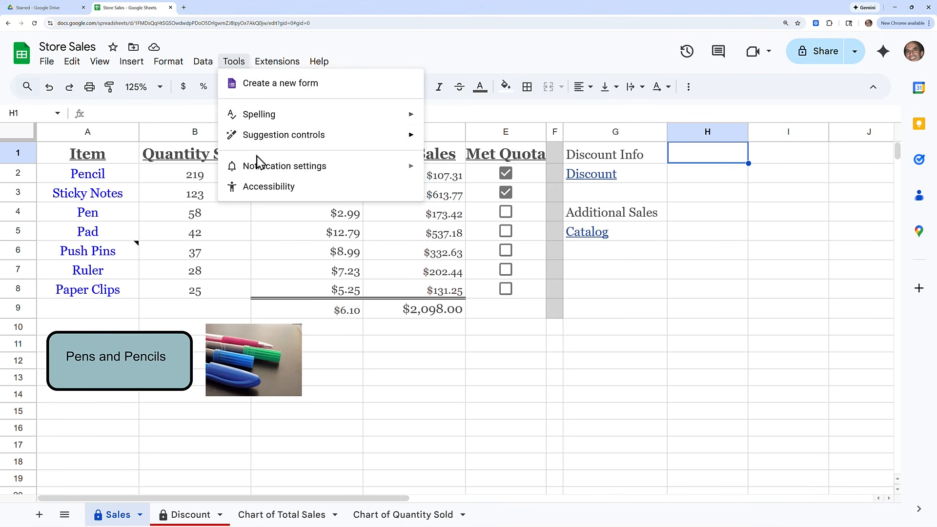
{"action": "left_click", "coordinate": [264, 188]}
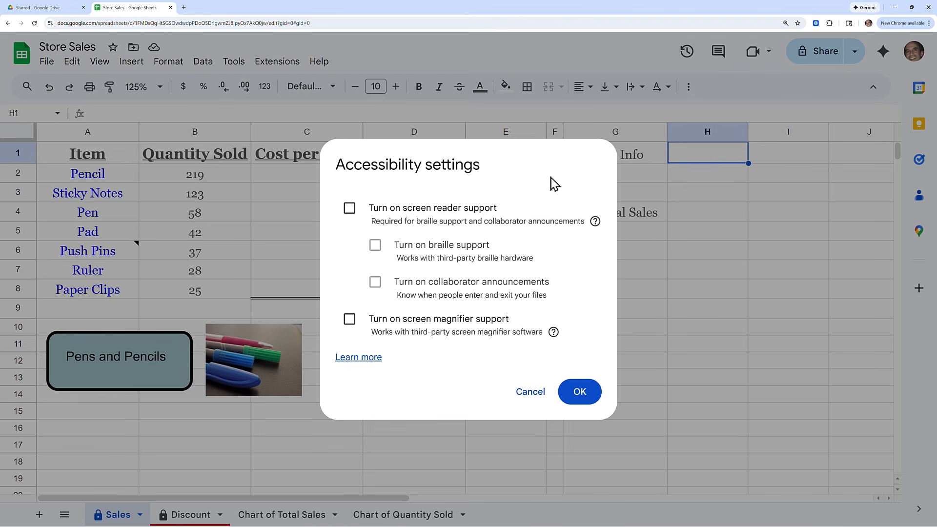
{"action": "left_click", "coordinate": [348, 215]}
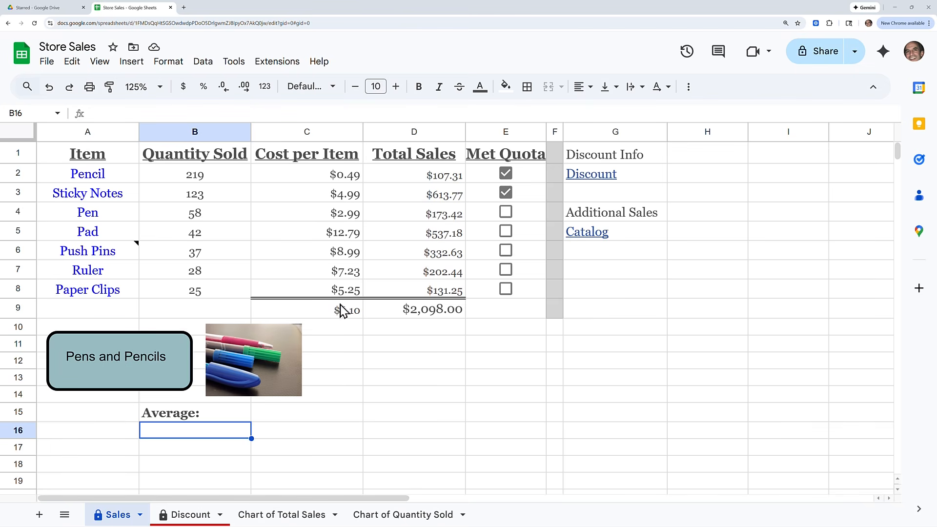
Step: Define a named range called Quantity for the quantities sold in B2:B8 on the Sales sheet
{"action": "left_click", "coordinate": [207, 179]}
{"action": "left_click_drag", "start_coordinate": [207, 178], "coordinate": [216, 291]}
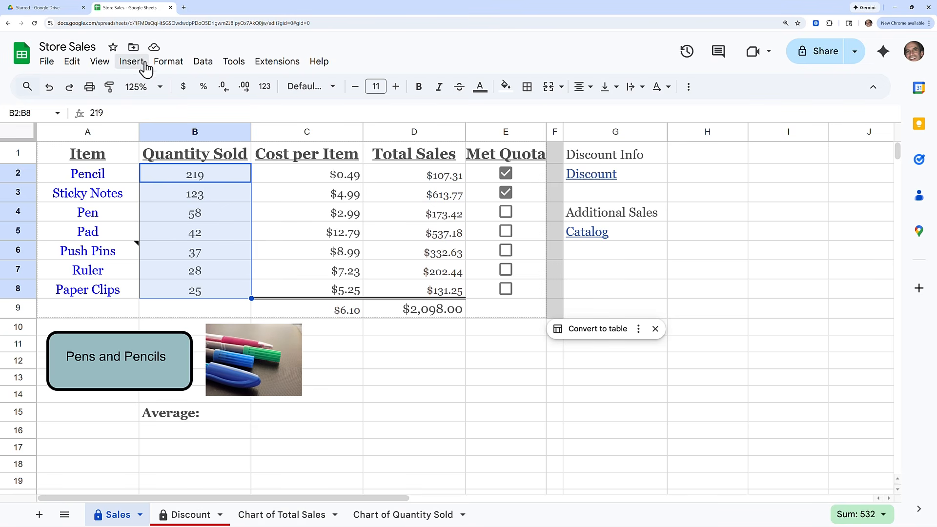
{"action": "left_click", "coordinate": [161, 67]}
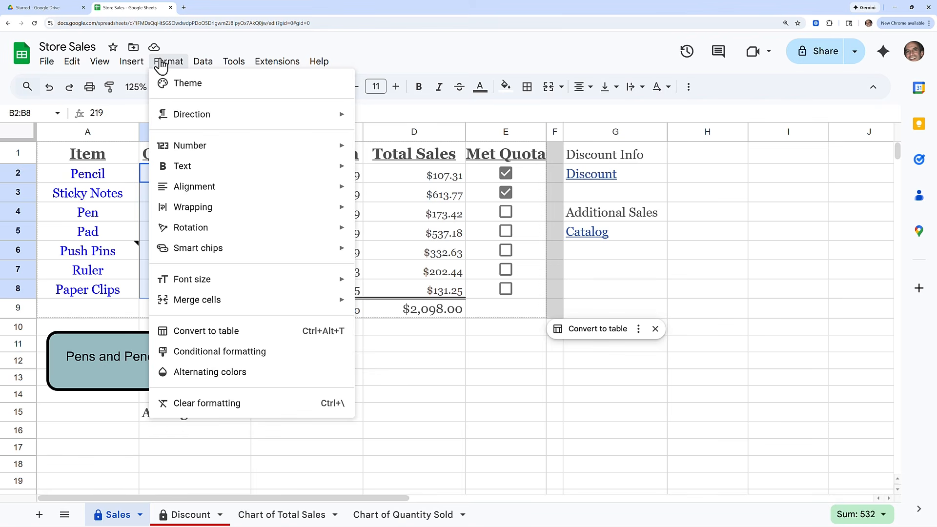
{"action": "mouse_move", "coordinate": [203, 66]}
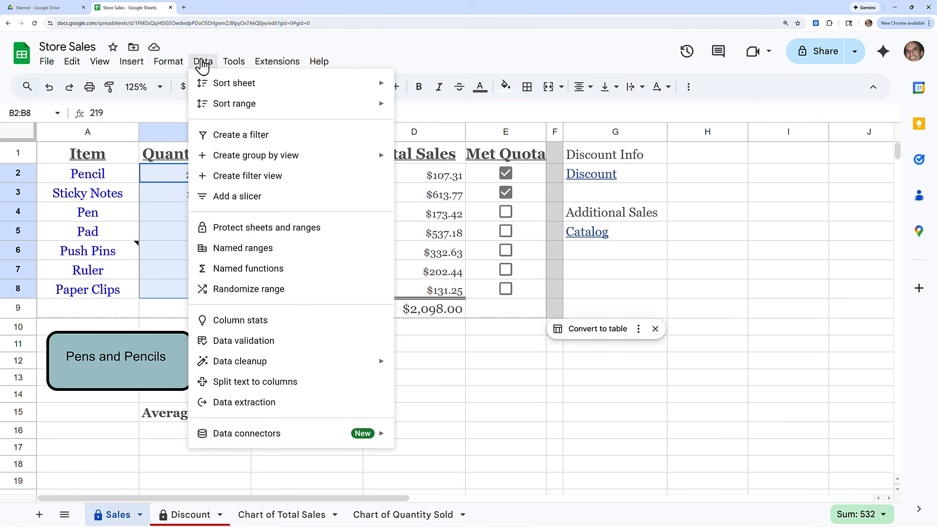
{"action": "left_click", "coordinate": [240, 250]}
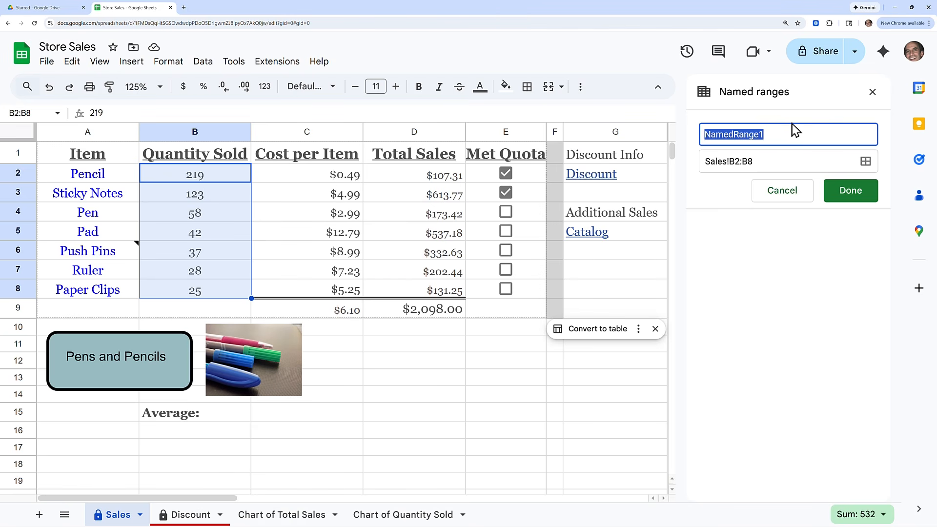
{"action": "type", "text": "Quantity"}
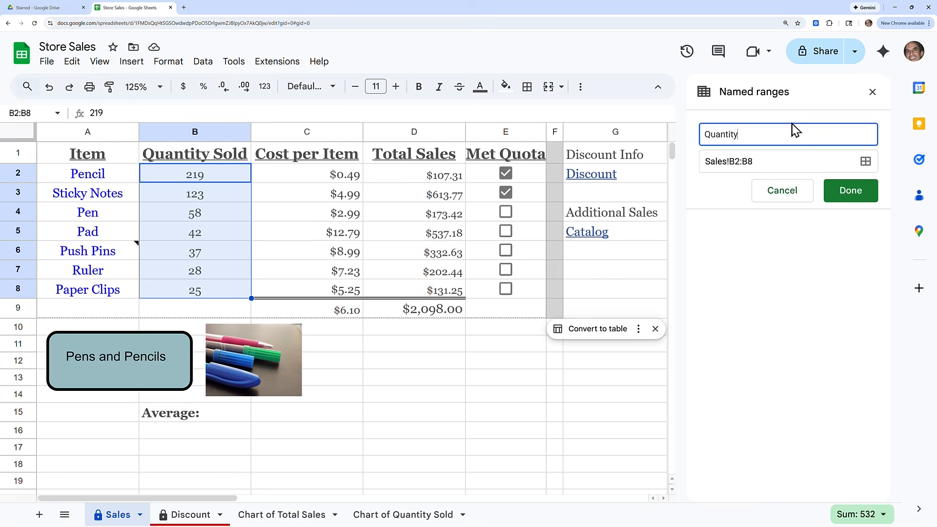
{"action": "left_click", "coordinate": [835, 191]}
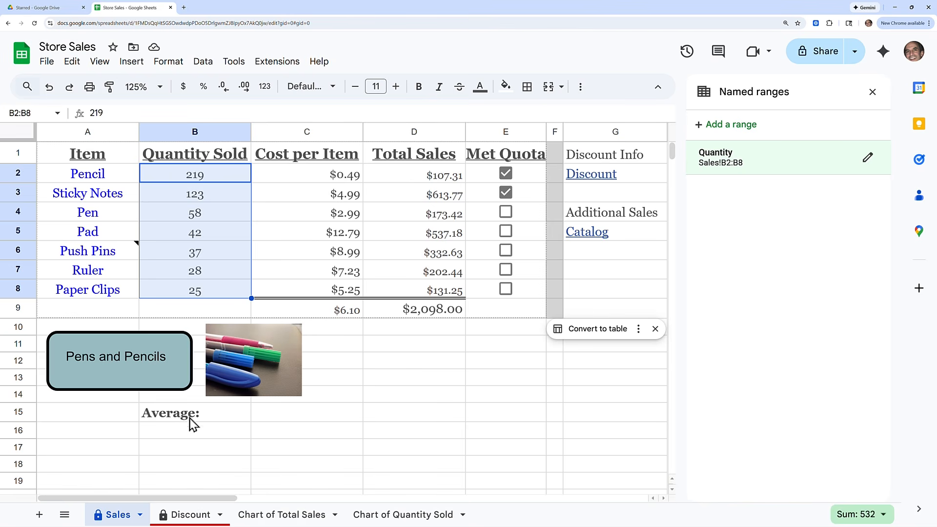
Step: Enter the formula =average(quantity) in B16, below the Average: label, using the named range
{"action": "left_click", "coordinate": [188, 433]}
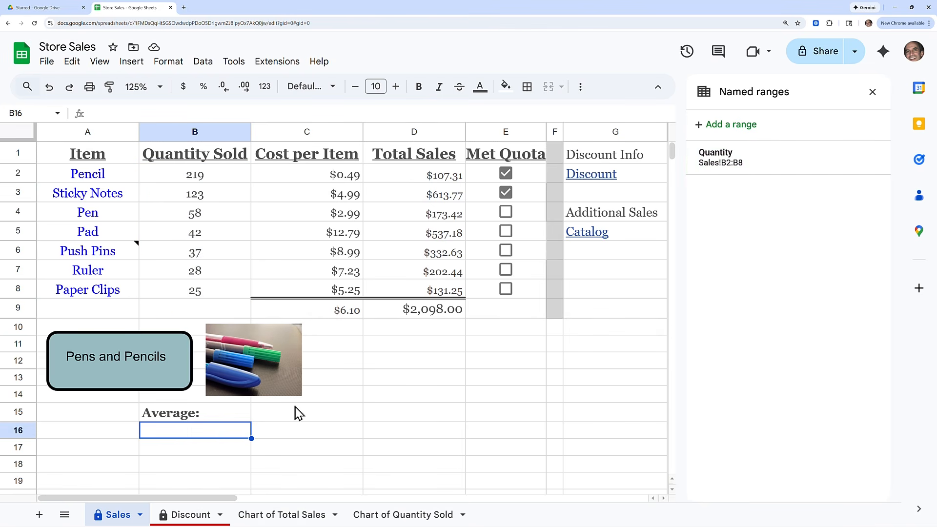
{"action": "type", "text": "="}
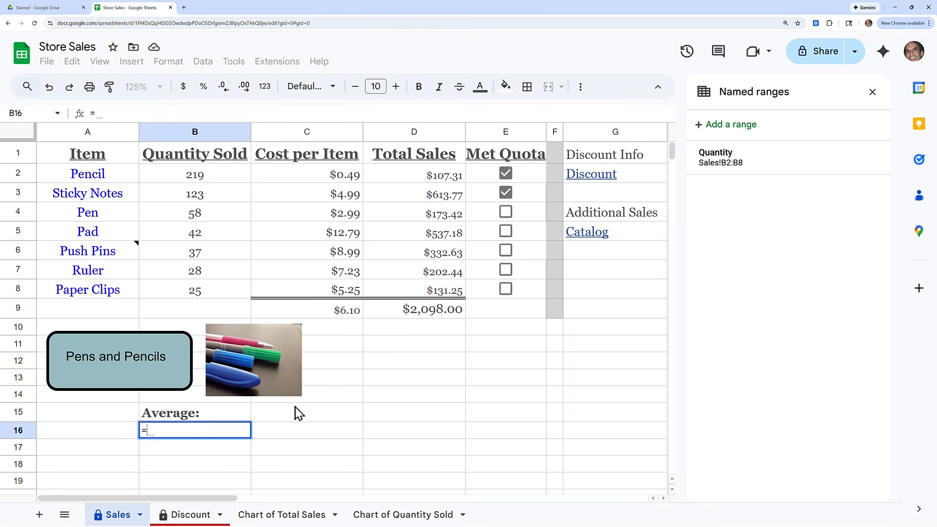
{"action": "type", "text": "ave"}
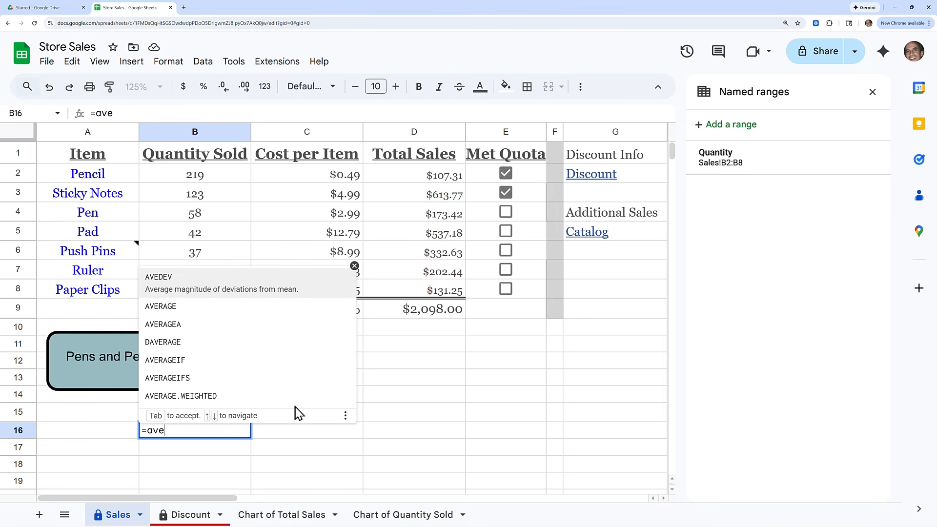
{"action": "type", "text": "rage"}
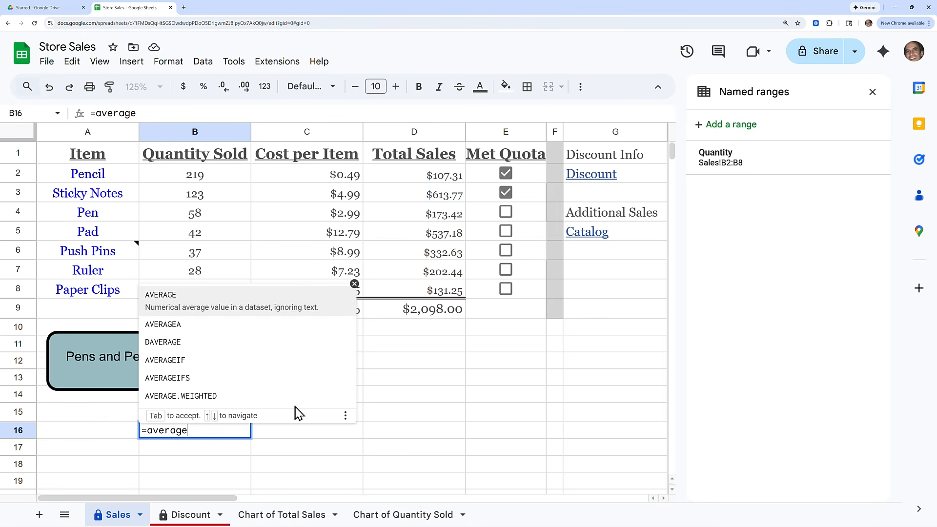
{"action": "type", "text": "("}
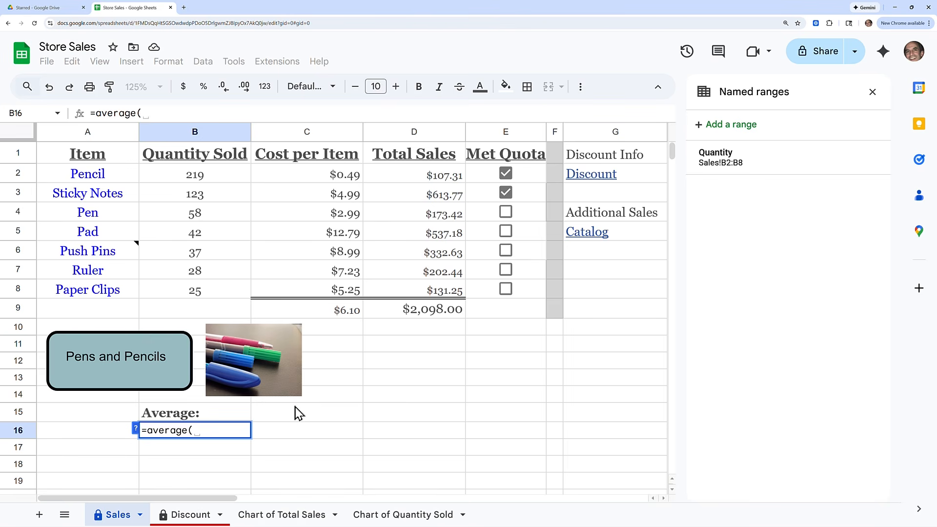
{"action": "type", "text": "q"}
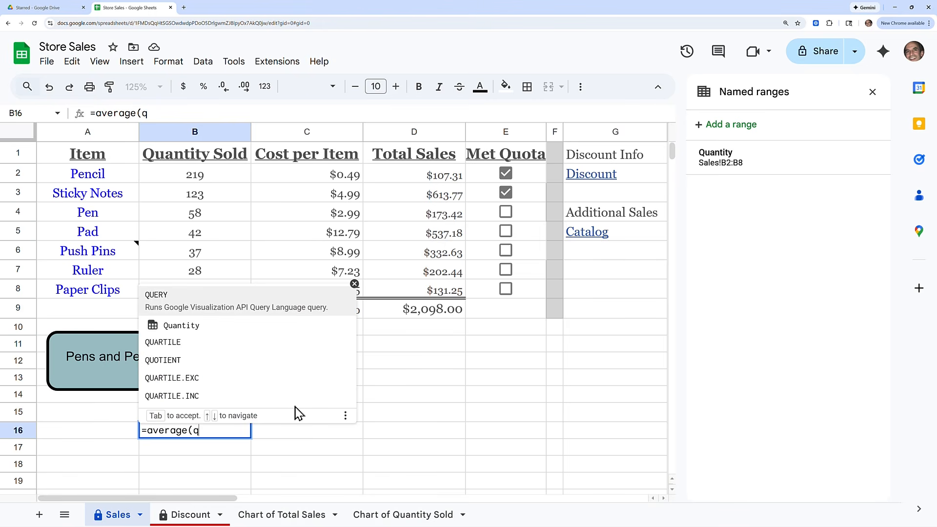
{"action": "type", "text": "uantity"}
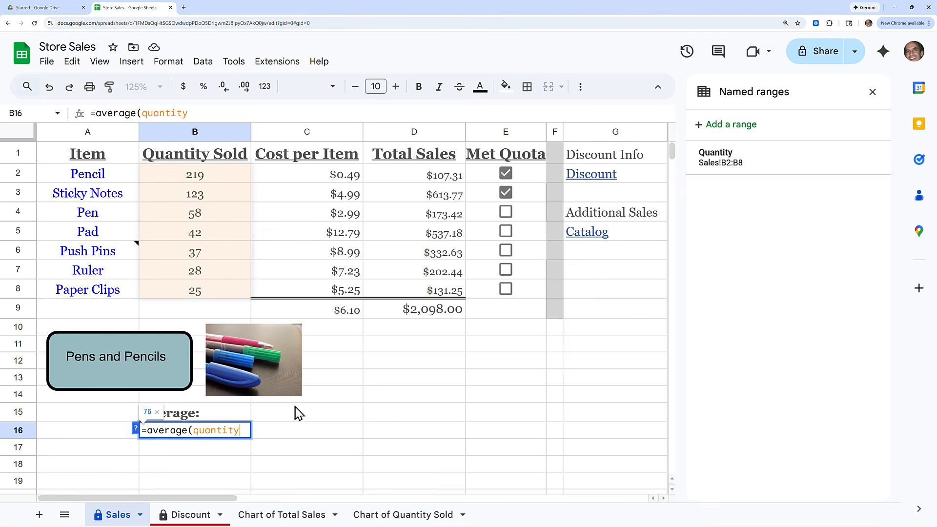
{"action": "type", "text": ")"}
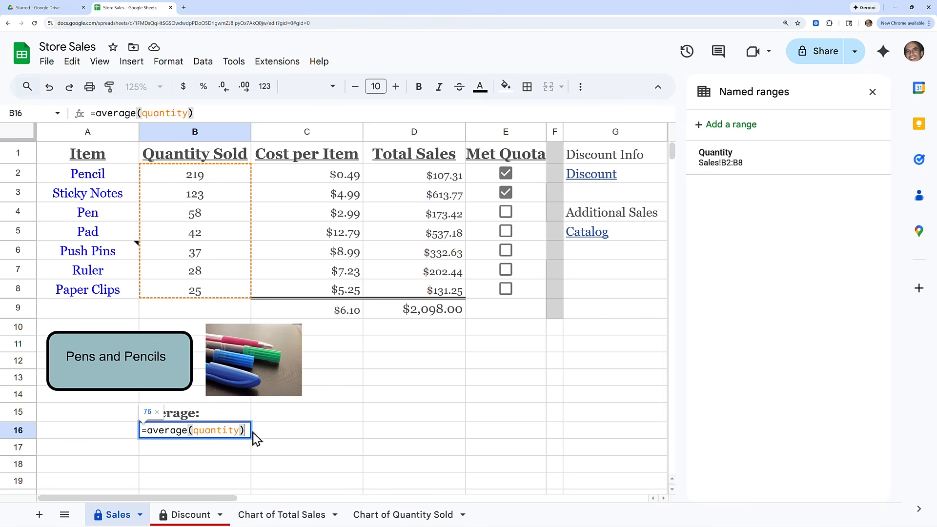
{"action": "key", "text": "Return"}
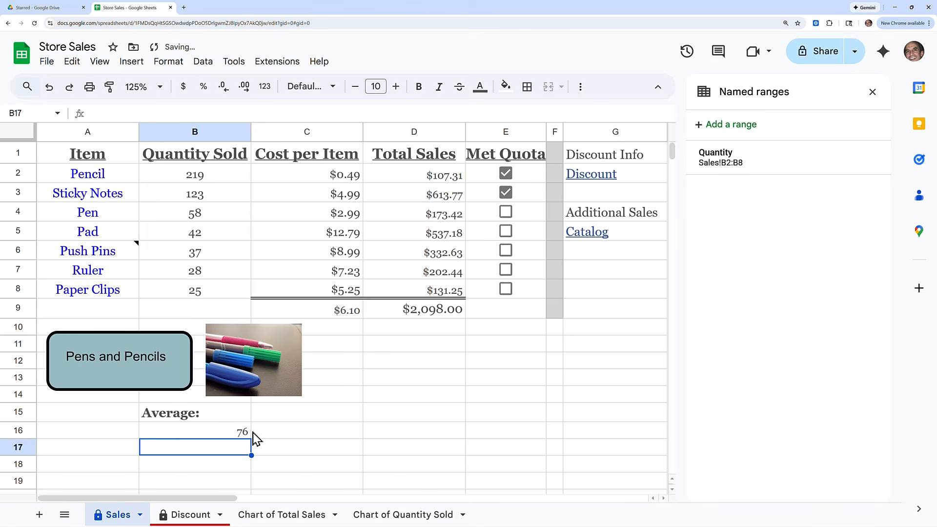
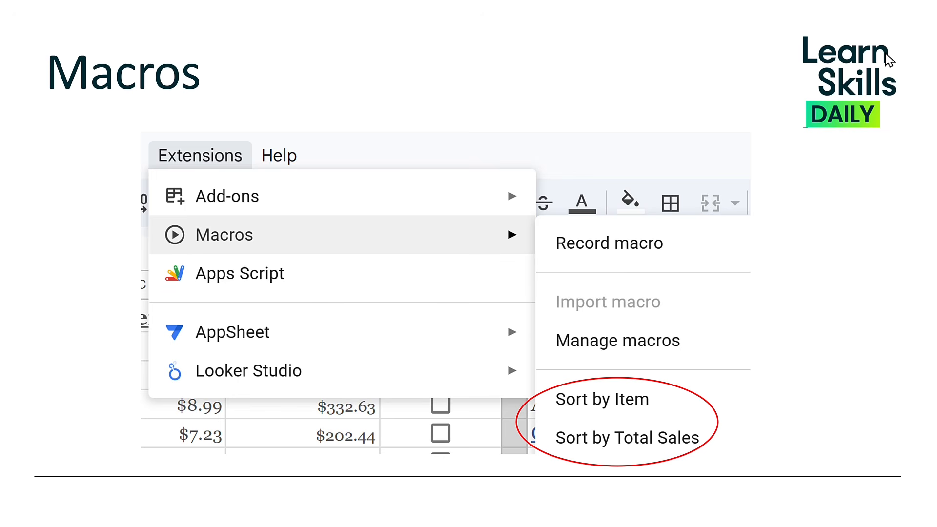
{"action": "left_click", "coordinate": [885, 54]}
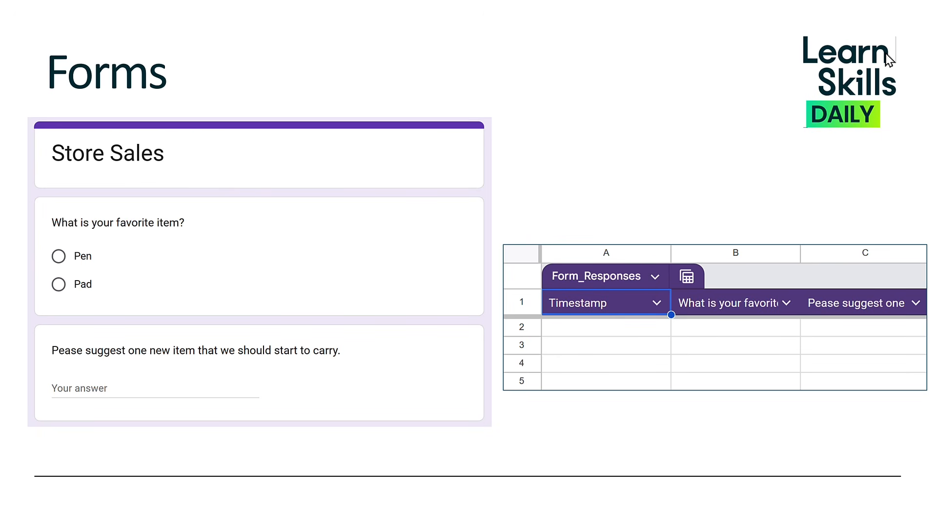
{"action": "key", "text": "Right"}
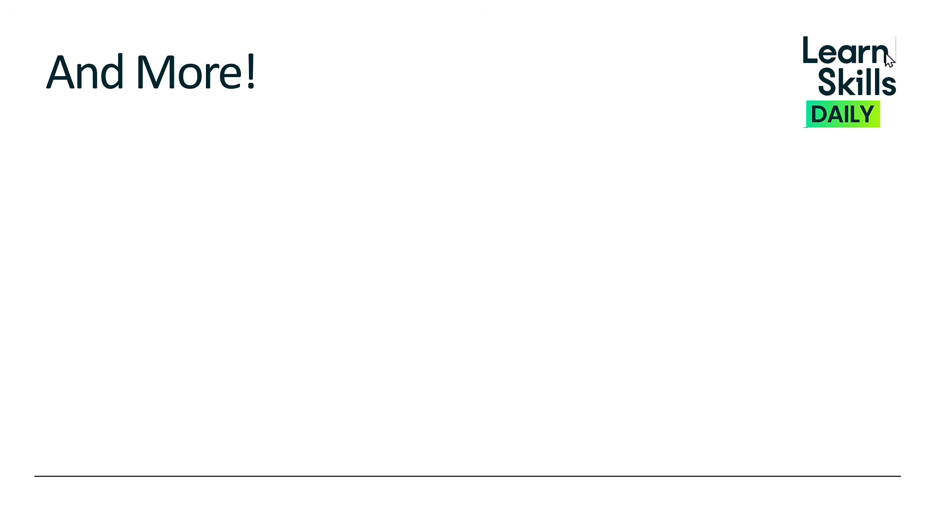
{"action": "key", "text": "Right"}
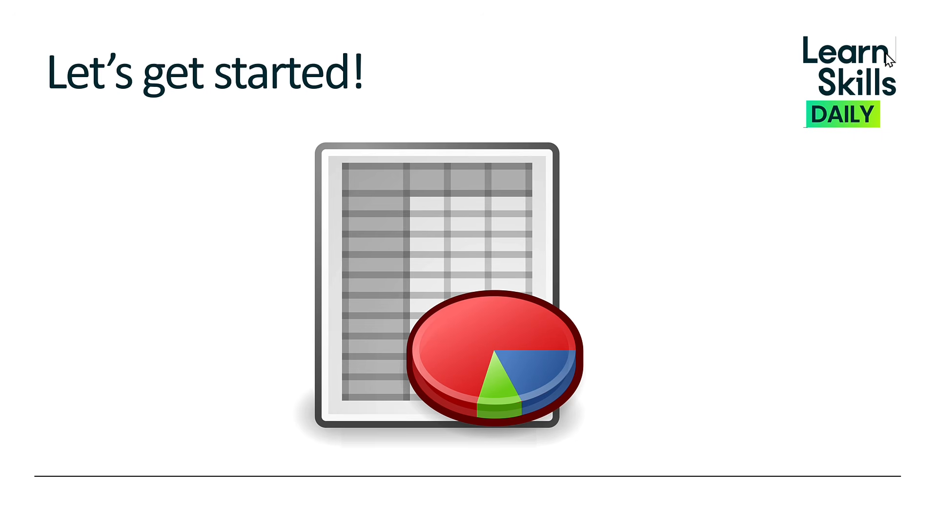
{"action": "key", "text": "Right"}
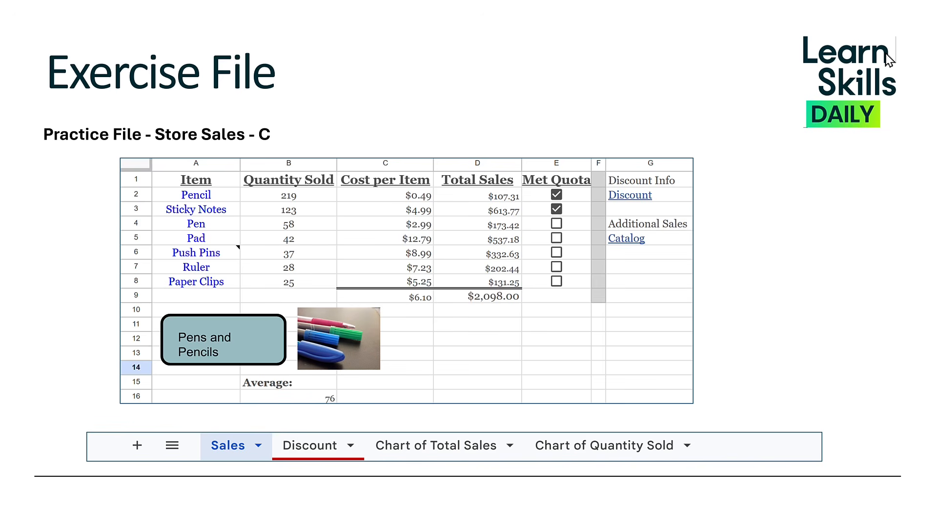
{"action": "key", "text": "Right"}
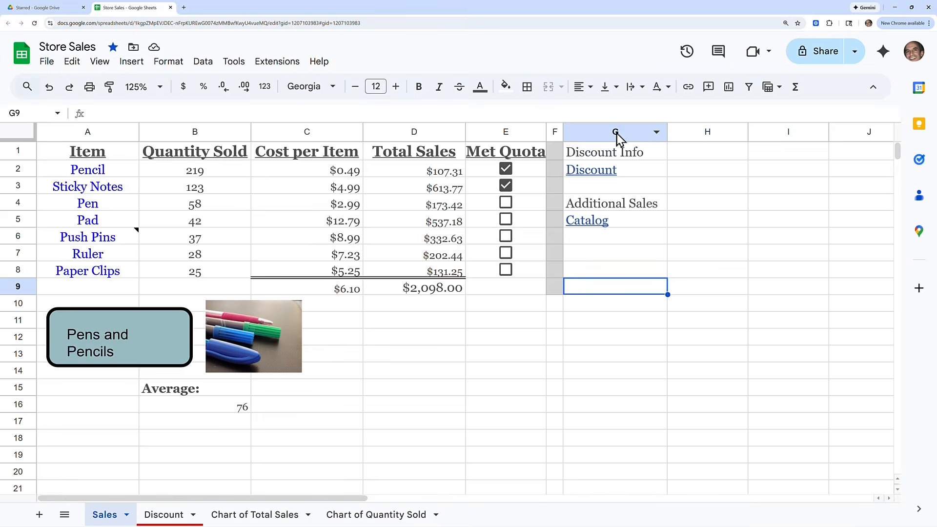
Step: Insert one empty column to the left of the Discount Info column (G) on the Sales sheet
{"action": "right_click", "coordinate": [616, 139]}
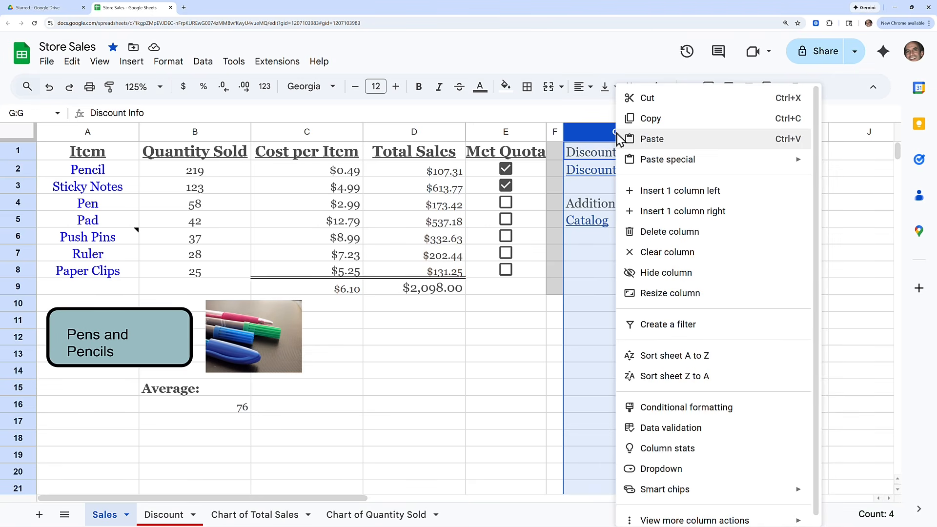
{"action": "left_click", "coordinate": [658, 195]}
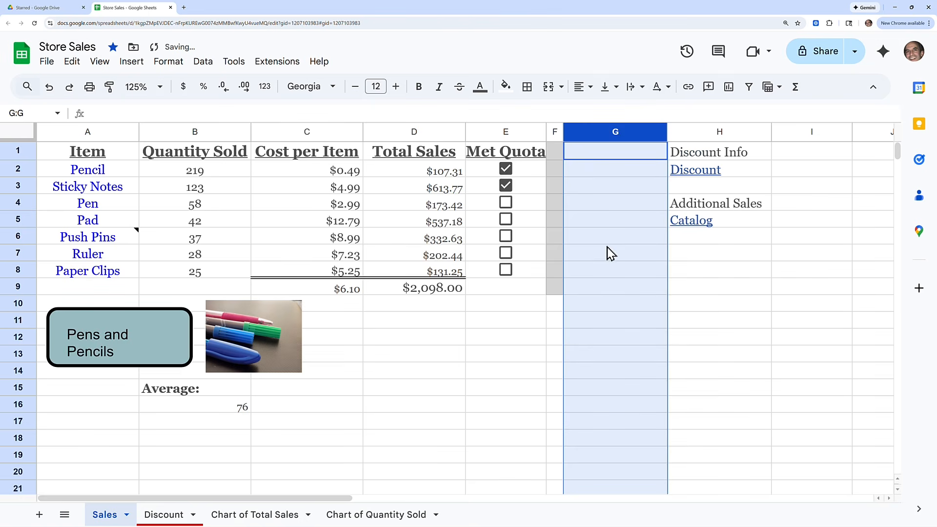
Step: Start a logical AND function in G2 of the new column, with the pencil quantity in B2 as its first reference
{"action": "left_click", "coordinate": [609, 175]}
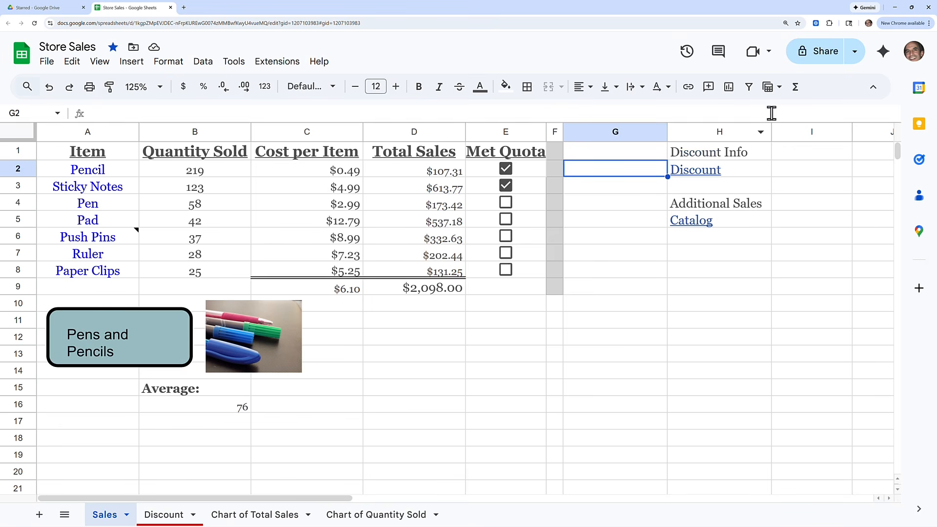
{"action": "left_click", "coordinate": [796, 99]}
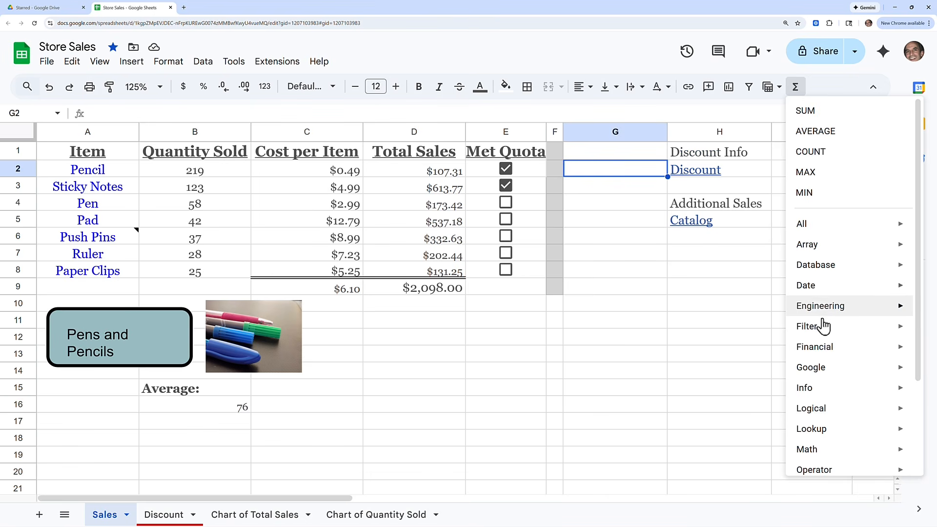
{"action": "mouse_move", "coordinate": [811, 415]}
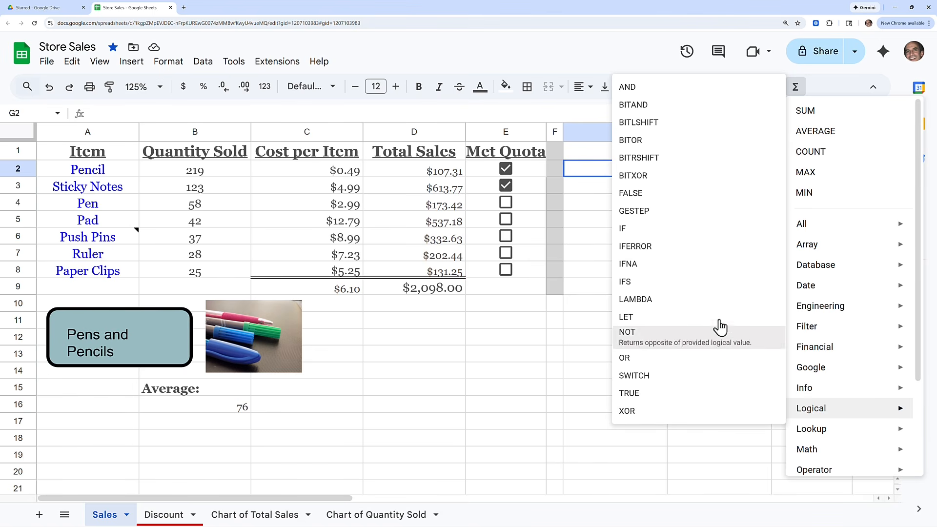
{"action": "left_click", "coordinate": [634, 91]}
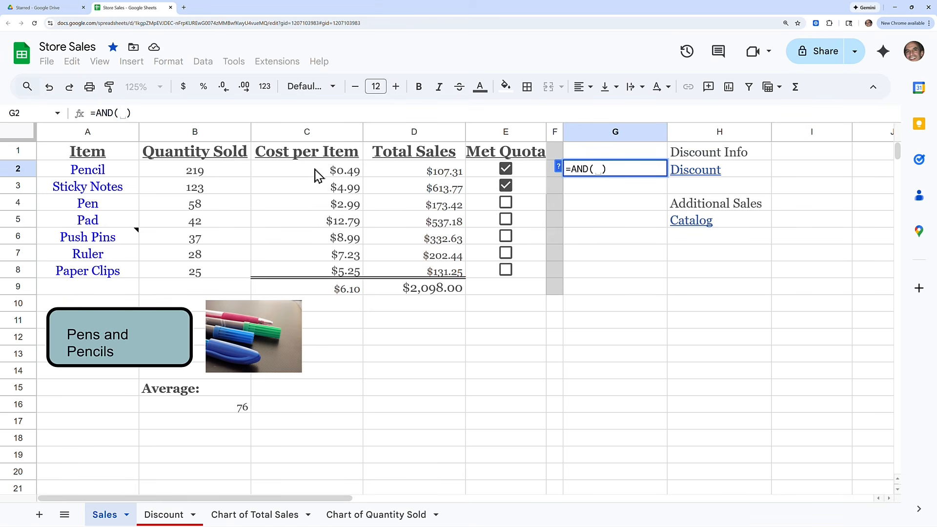
{"action": "left_click", "coordinate": [207, 175]}
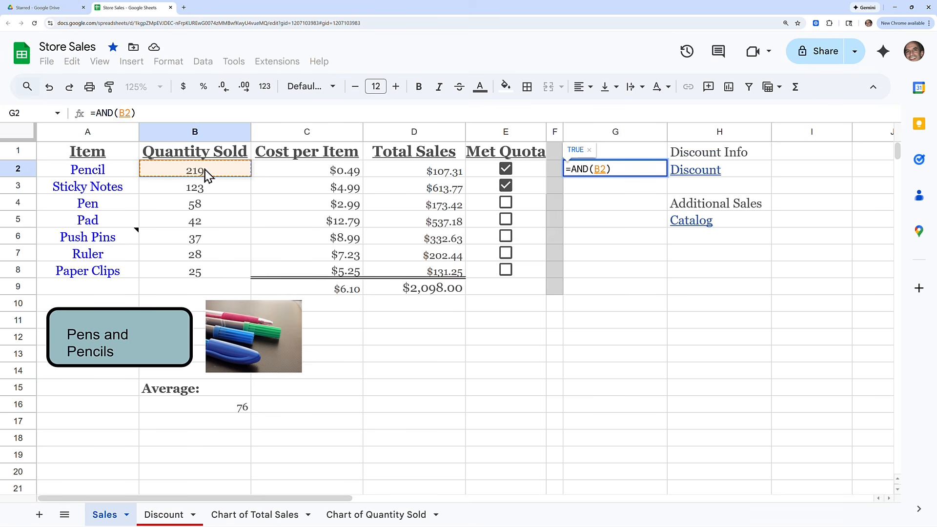
Step: Complete the AND formula in G2 so it tests B2>100 and D2>200
{"action": "type", "text": ">1"}
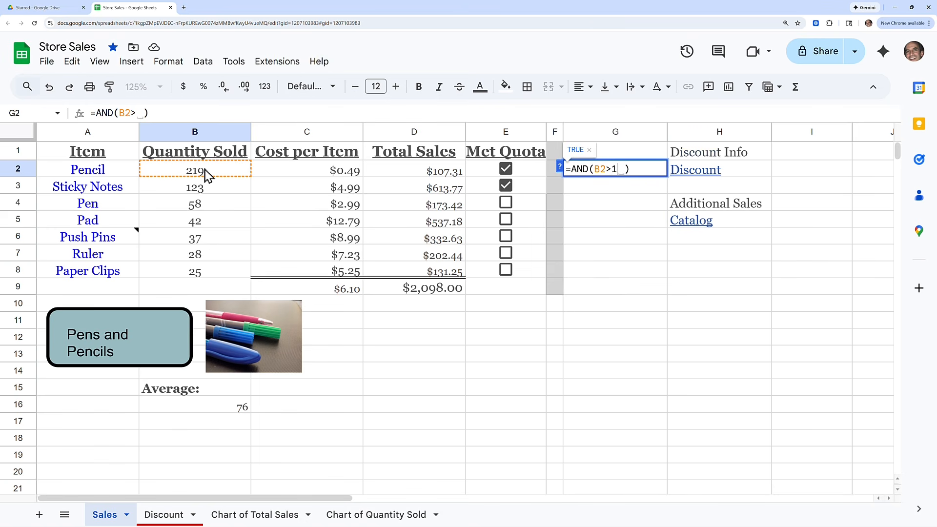
{"action": "key", "text": "BackSpace"}
{"action": "type", "text": "100,"}
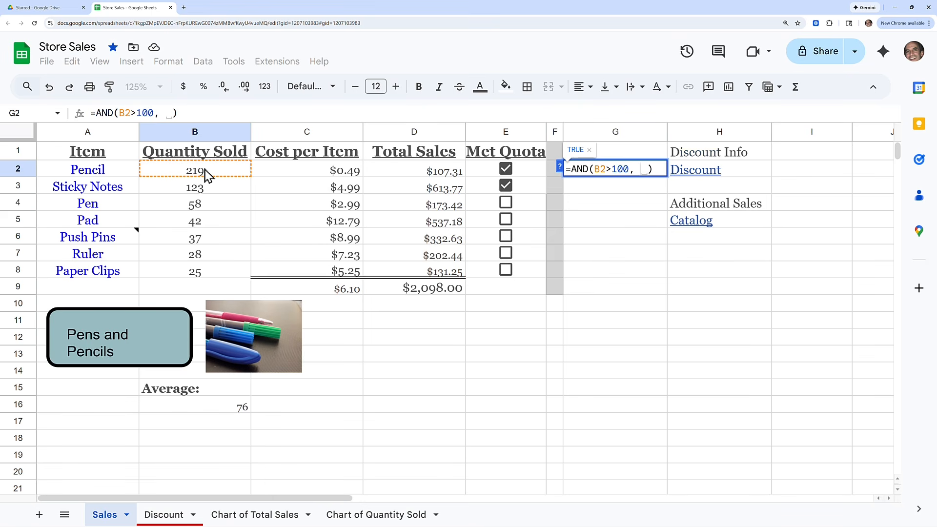
{"action": "left_click", "coordinate": [430, 173]}
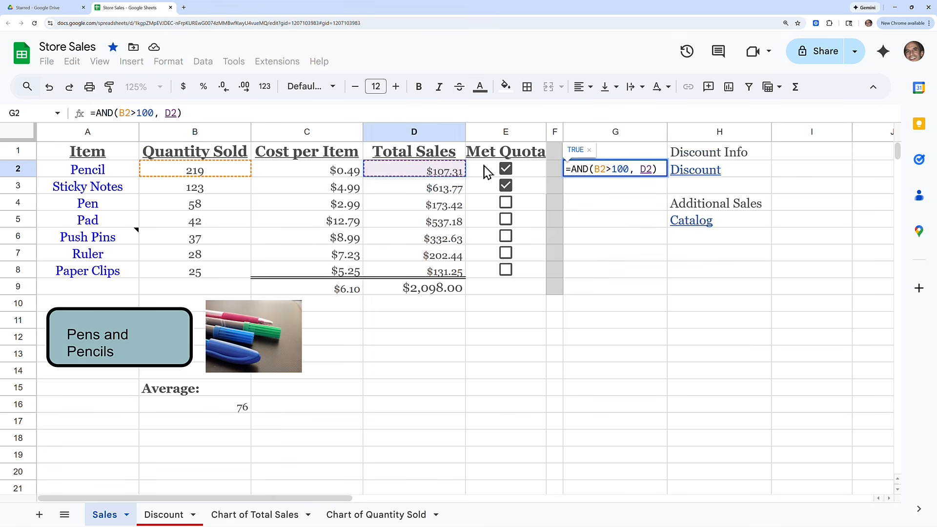
{"action": "type", "text": ">"}
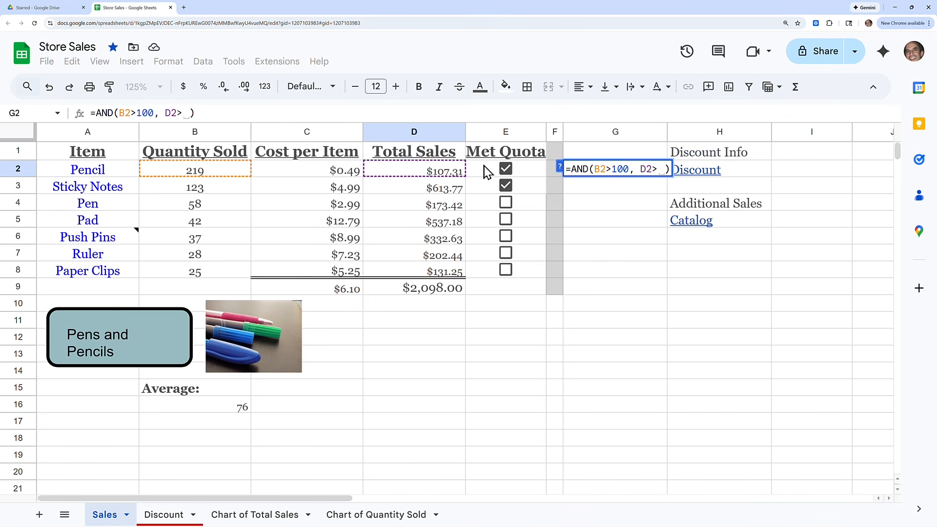
{"action": "type", "text": "200"}
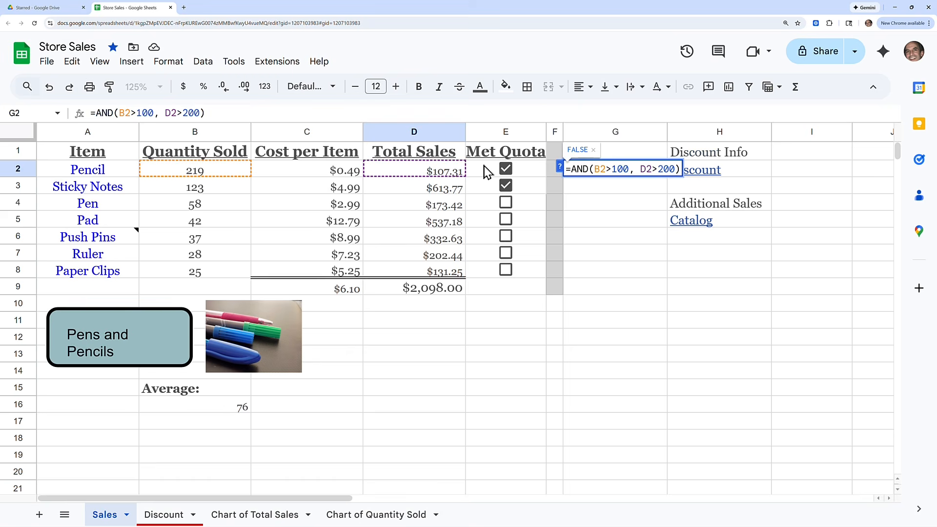
{"action": "key", "text": "Return"}
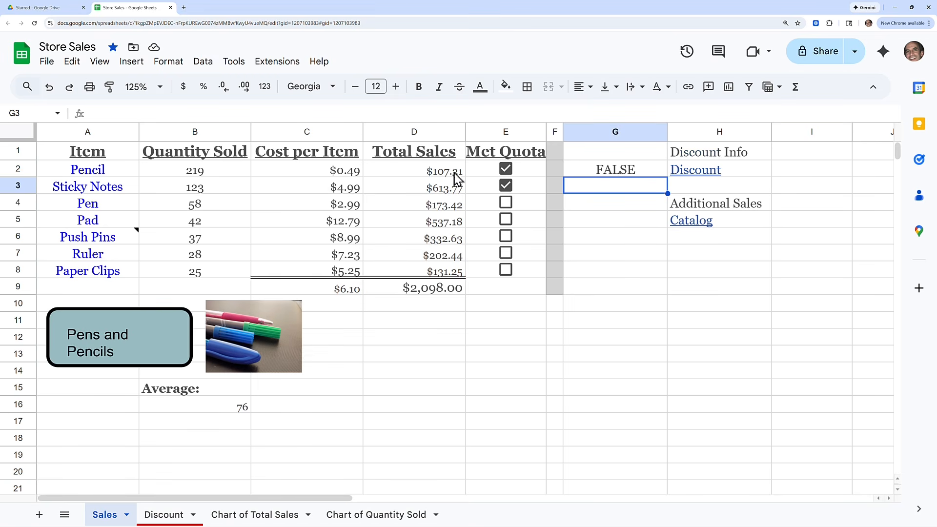
Step: Fill the AND formula from G2 down through G8
{"action": "left_click", "coordinate": [633, 175]}
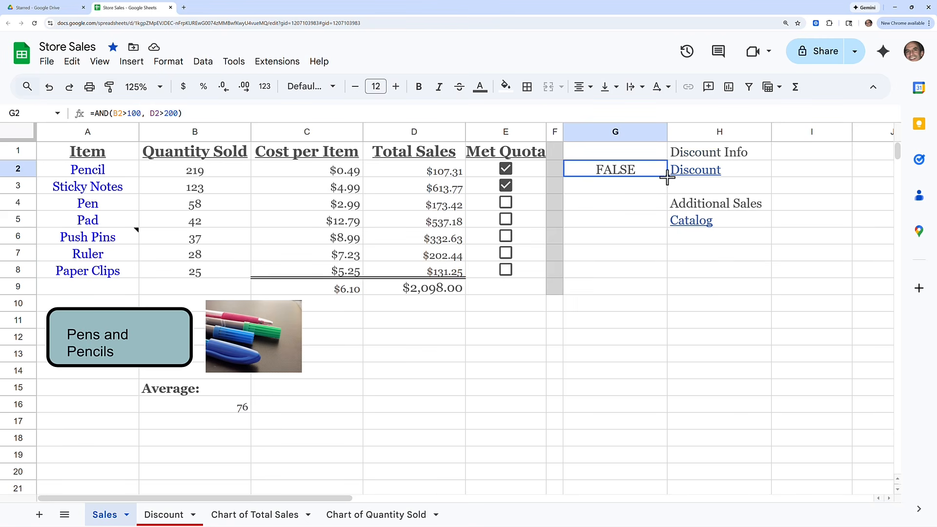
{"action": "left_click_drag", "start_coordinate": [667, 177], "coordinate": [660, 279]}
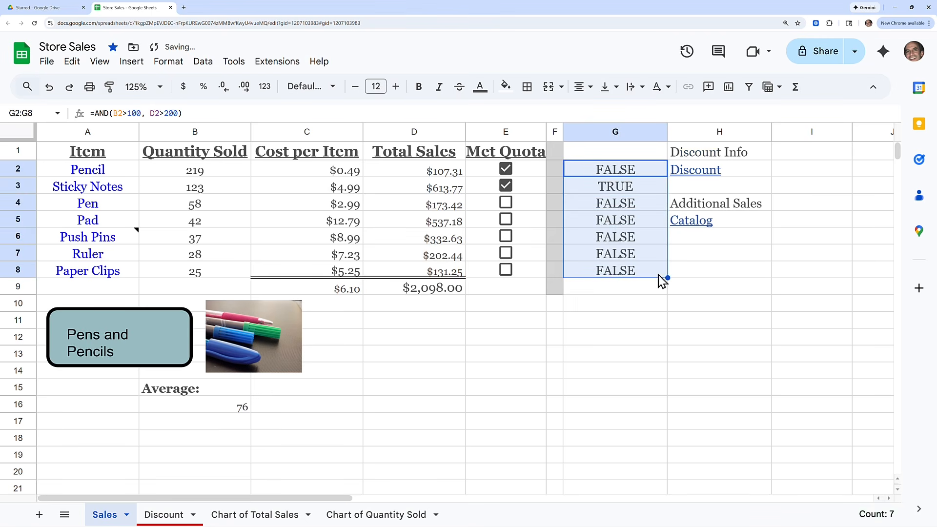
{"action": "left_click", "coordinate": [635, 191]}
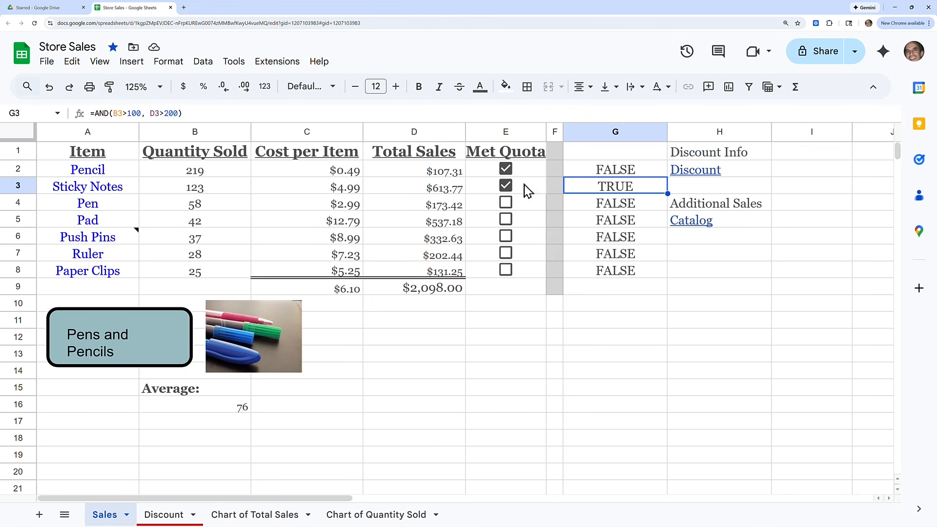
Step: Replace the AND function in G2 with OR, keeping the conditions B2>100 and D2>200
{"action": "left_click", "coordinate": [616, 171]}
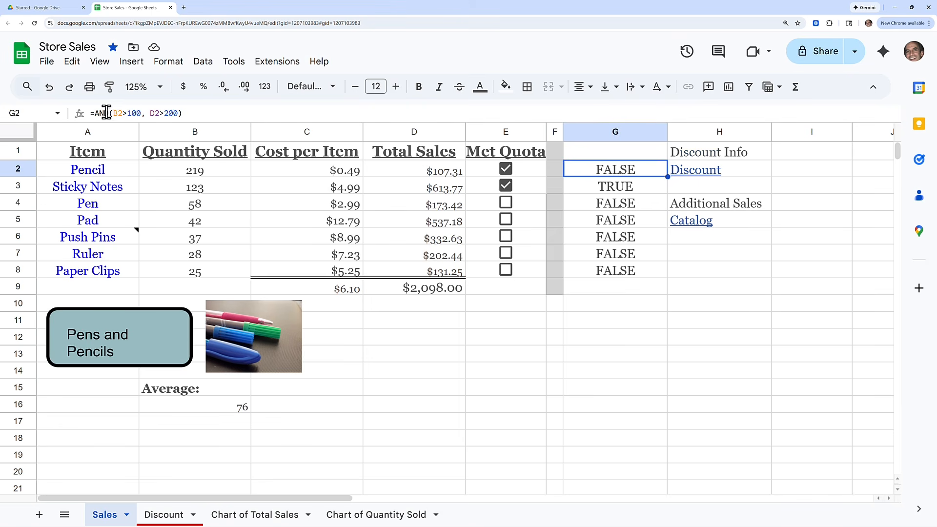
{"action": "left_click", "coordinate": [170, 112]}
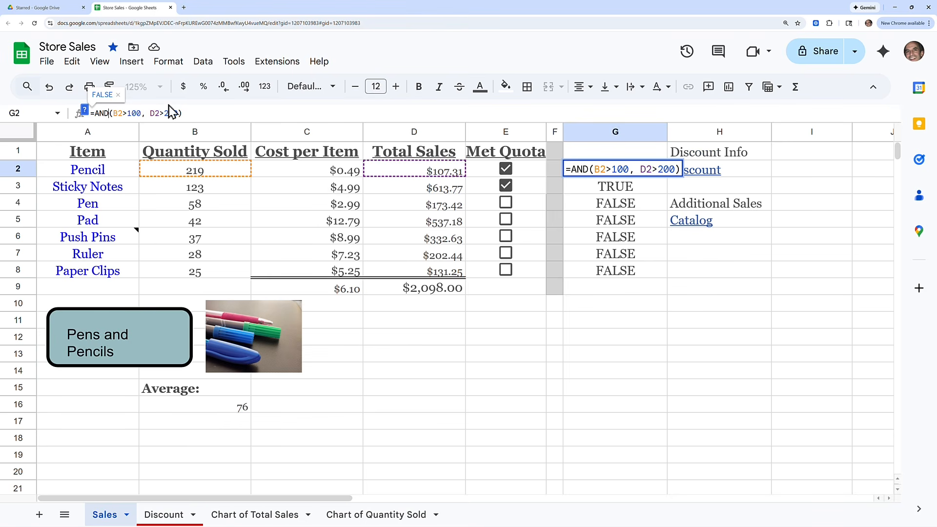
{"action": "key", "text": "BackSpace"}
{"action": "key", "text": "BackSpace"}
{"action": "key", "text": "BackSpace"}
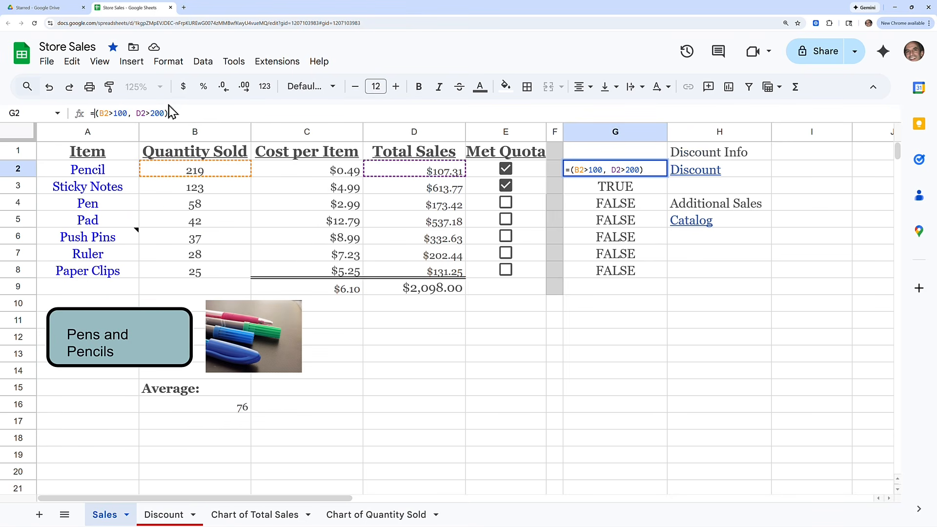
{"action": "type", "text": "o"}
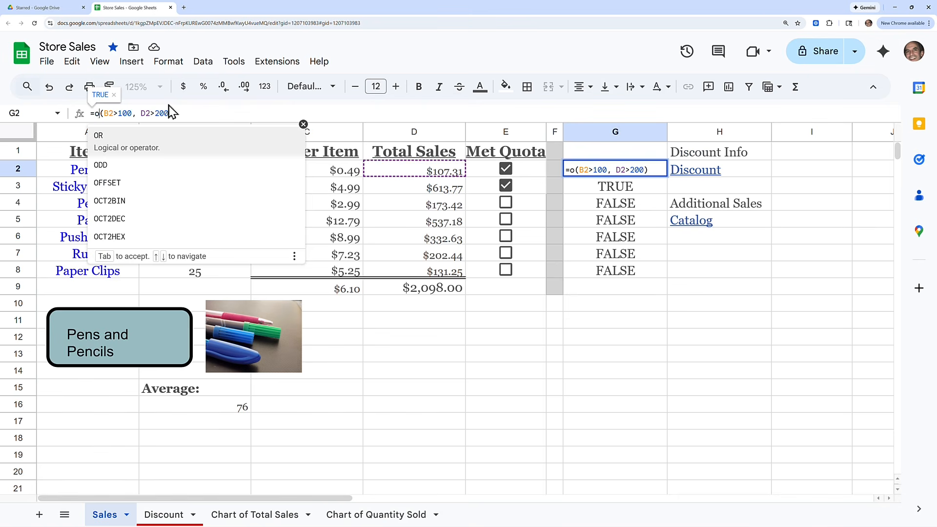
{"action": "type", "text": "r"}
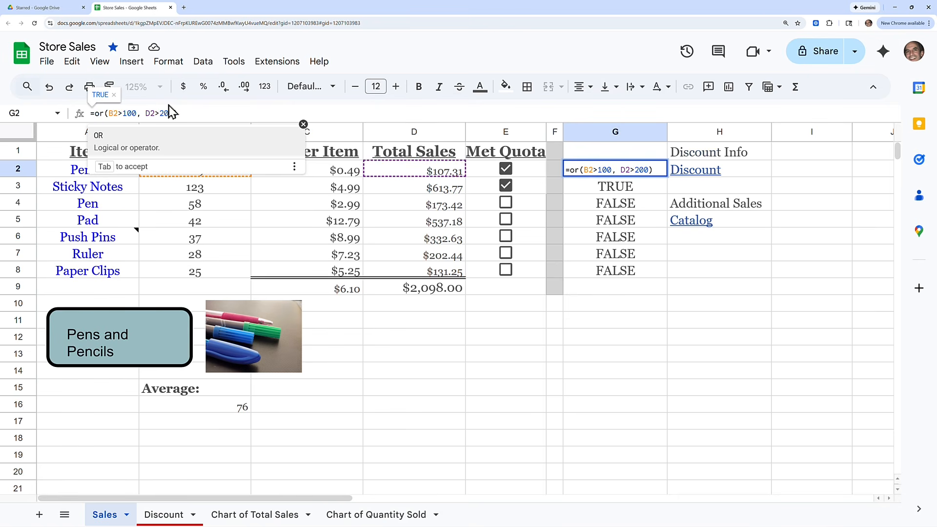
{"action": "key", "text": "Tab"}
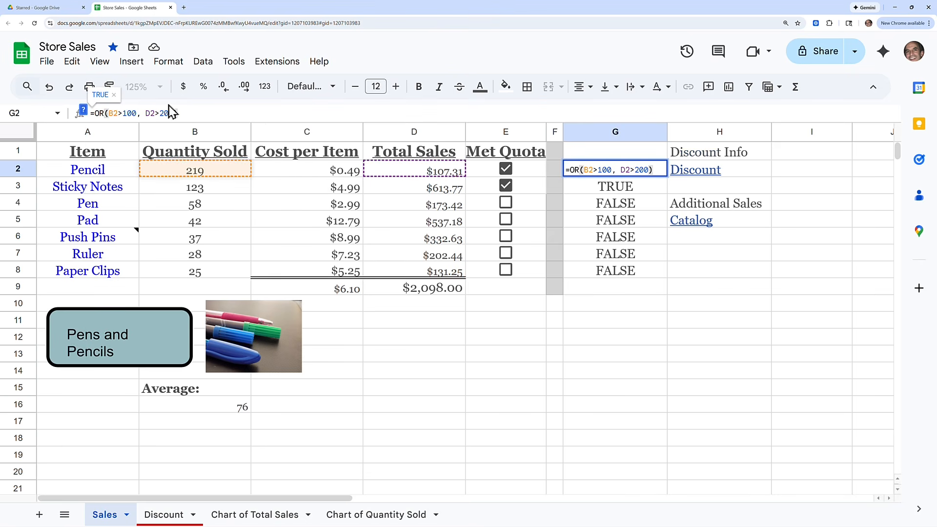
{"action": "key", "text": "Return"}
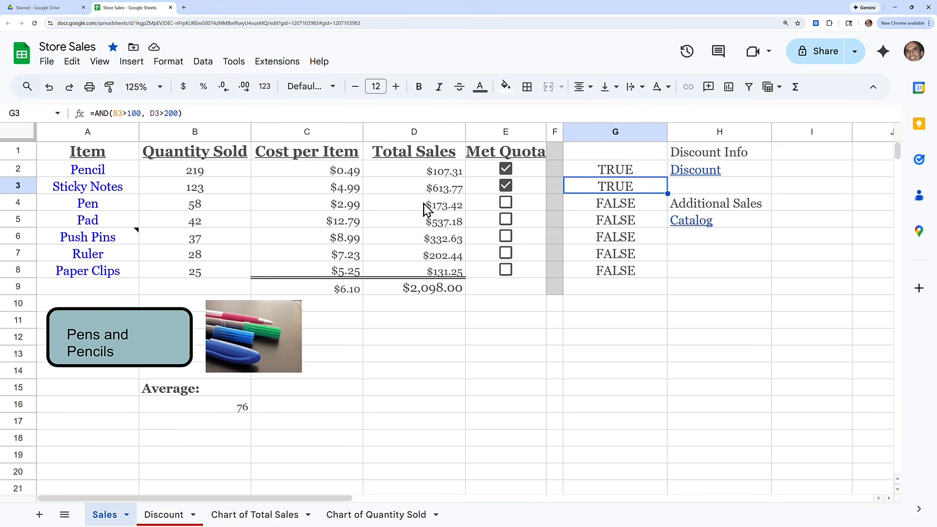
Step: Fill the OR formula from G2 down through G8
{"action": "left_click", "coordinate": [627, 174]}
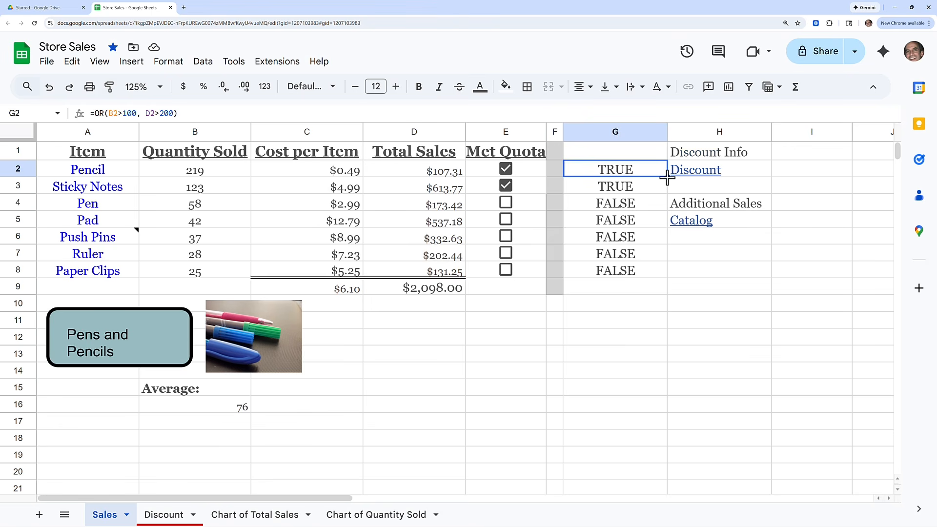
{"action": "left_click_drag", "start_coordinate": [667, 178], "coordinate": [656, 264]}
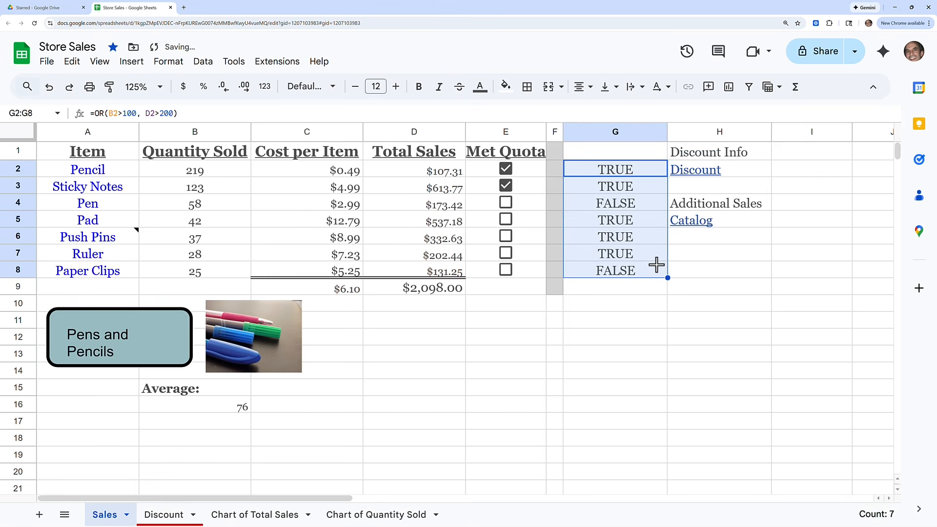
{"action": "left_click", "coordinate": [645, 191]}
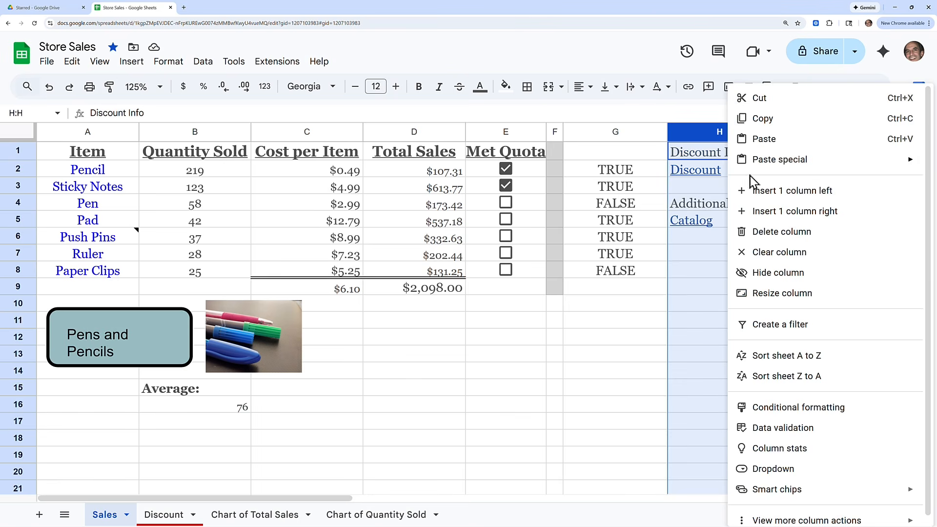
Step: Insert one column left of the Discount Info column and begin an IF formula in H2 with the condition D2>200
{"action": "left_click", "coordinate": [747, 190]}
{"action": "left_click", "coordinate": [709, 176]}
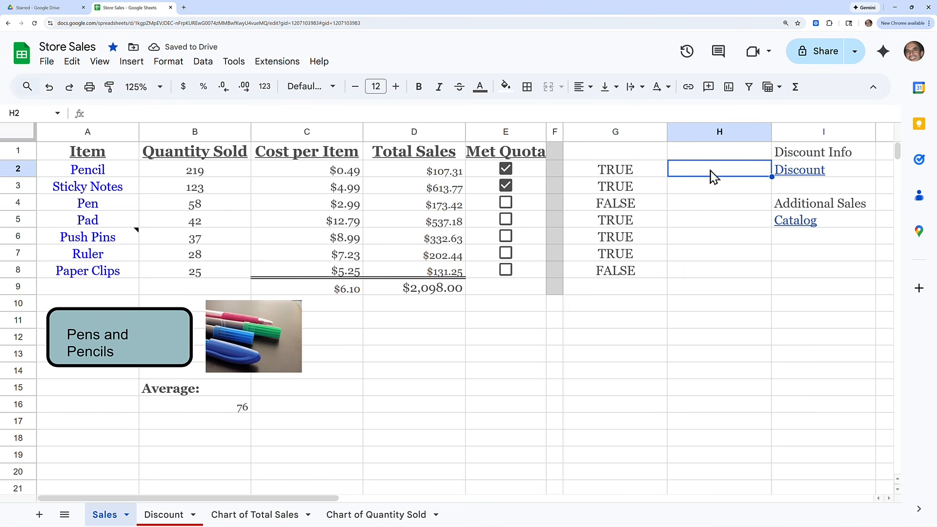
{"action": "type", "text": "="}
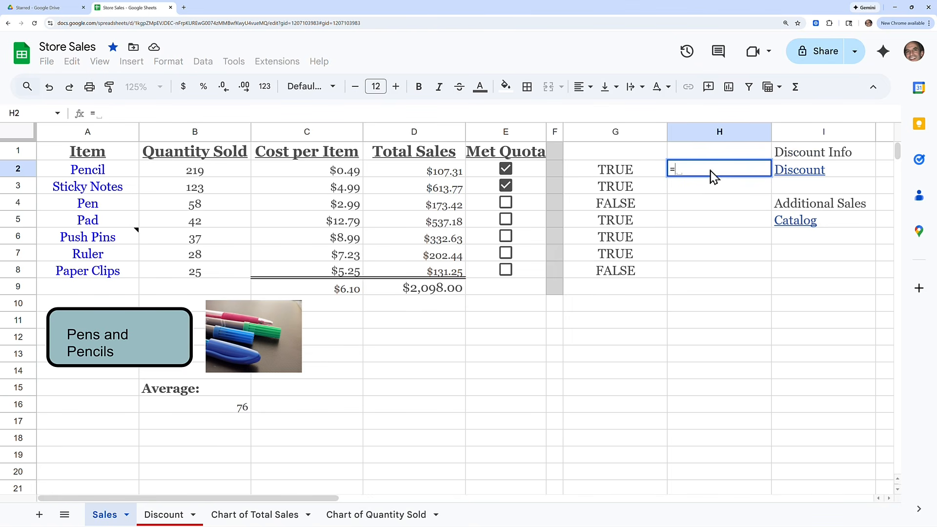
{"action": "type", "text": "if"}
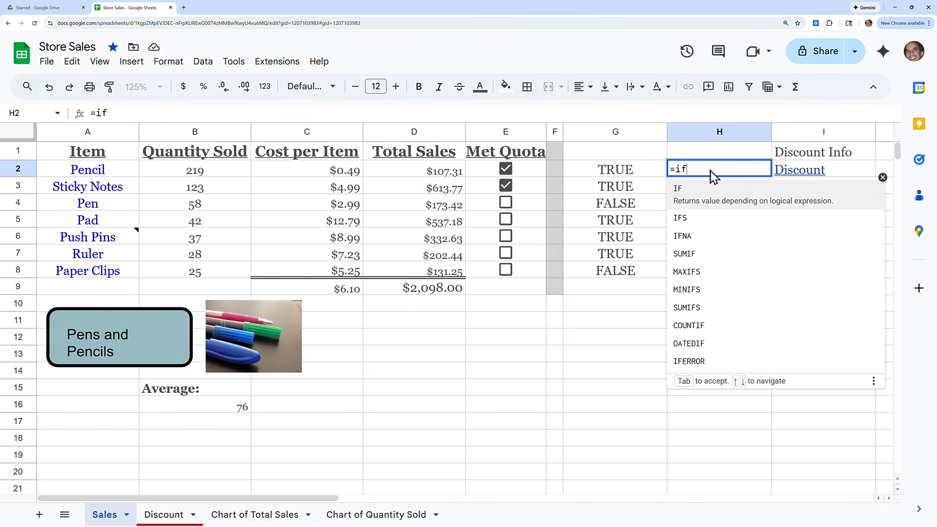
{"action": "type", "text": "("}
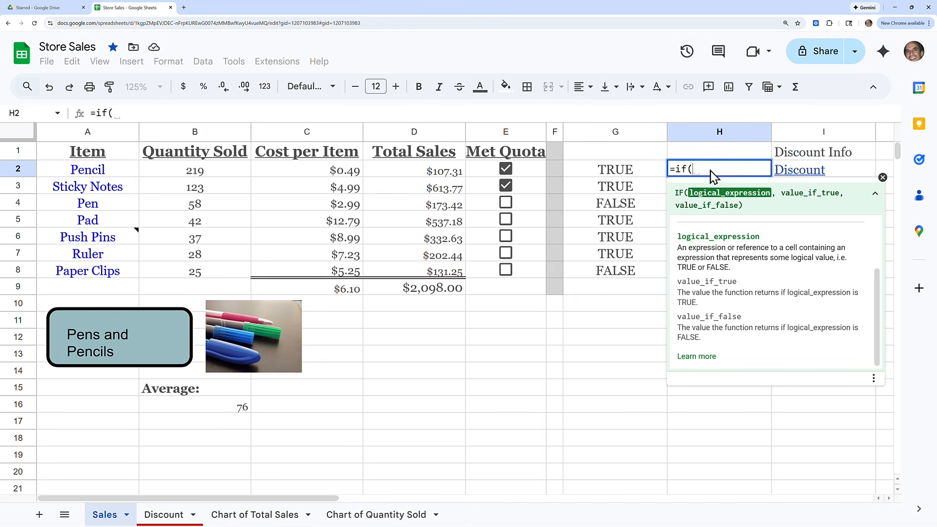
{"action": "left_click", "coordinate": [444, 174]}
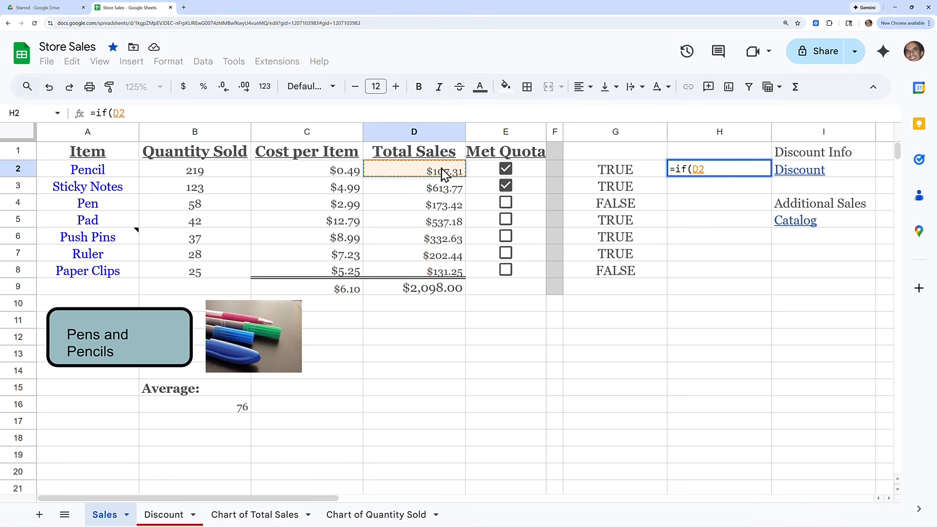
{"action": "type", "text": ">"}
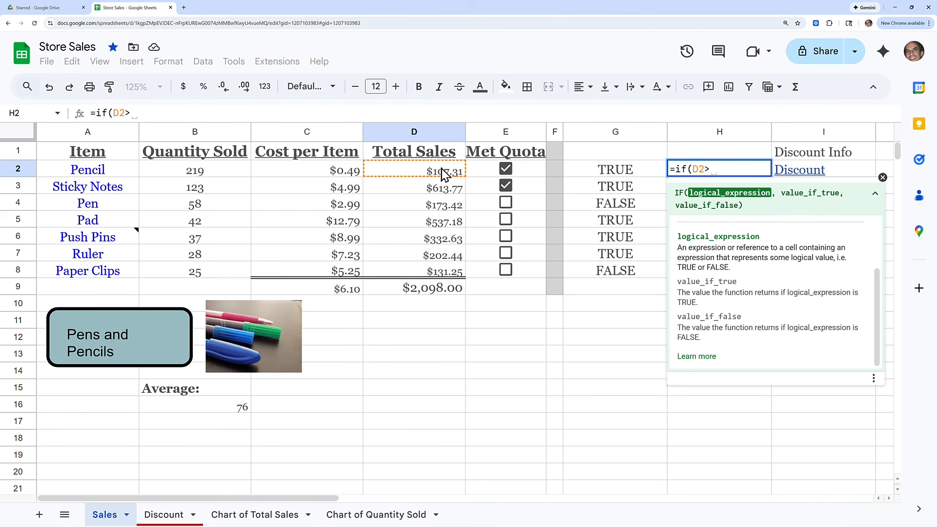
{"action": "type", "text": "200"}
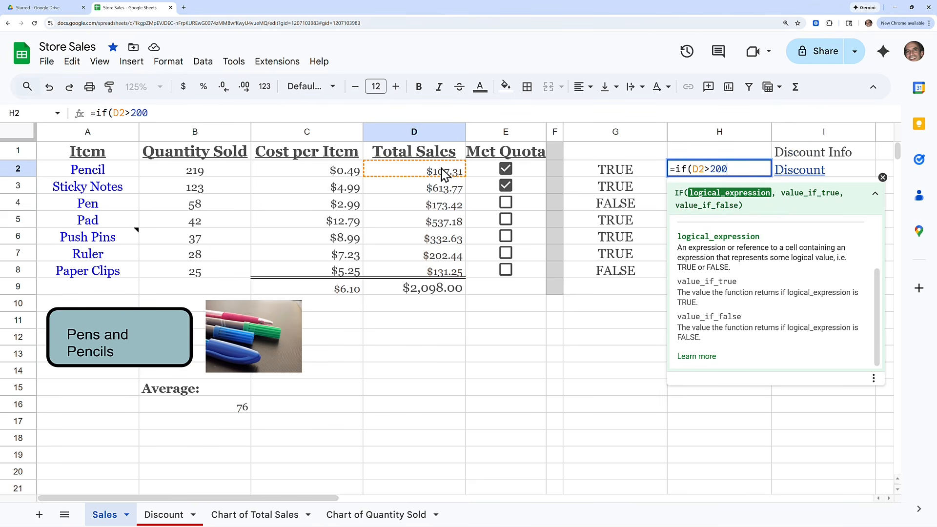
{"action": "type", "text": ","}
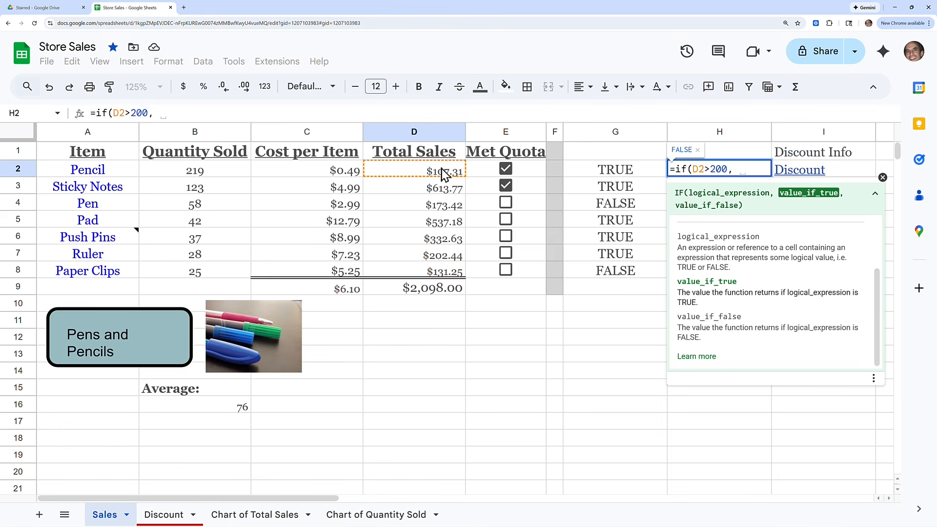
Step: Finish the IF formula in H2 so it returns "Wow" when true and " " when false
{"action": "type", "text": "\""}
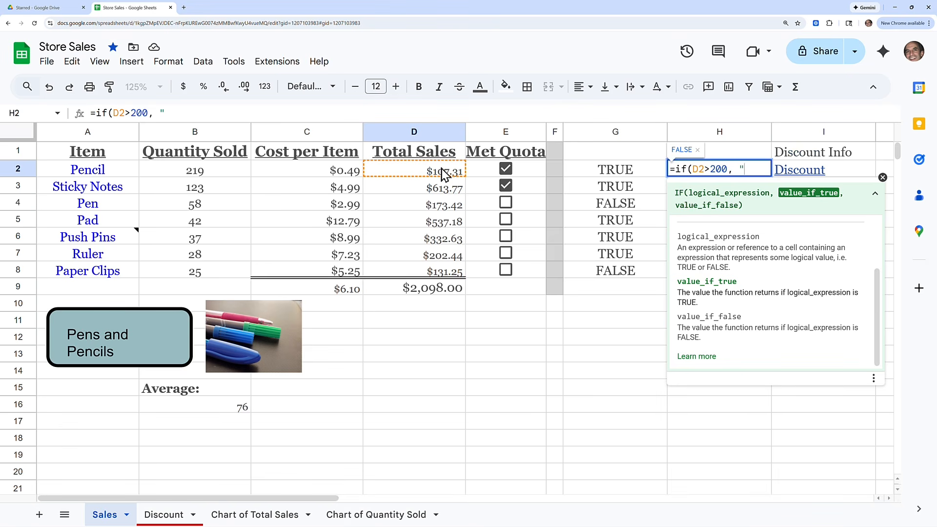
{"action": "type", "text": "Wow\""}
{"action": "type", "text": ","}
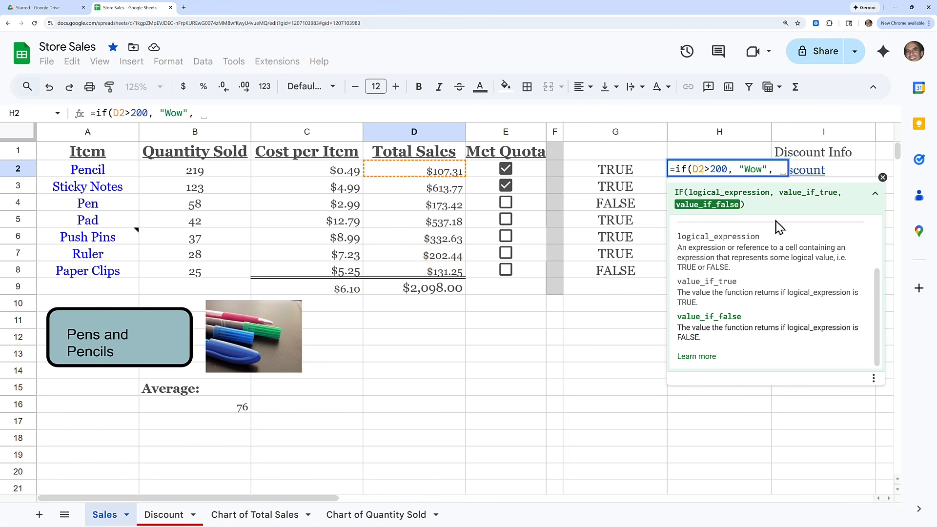
{"action": "type", "text": "\""}
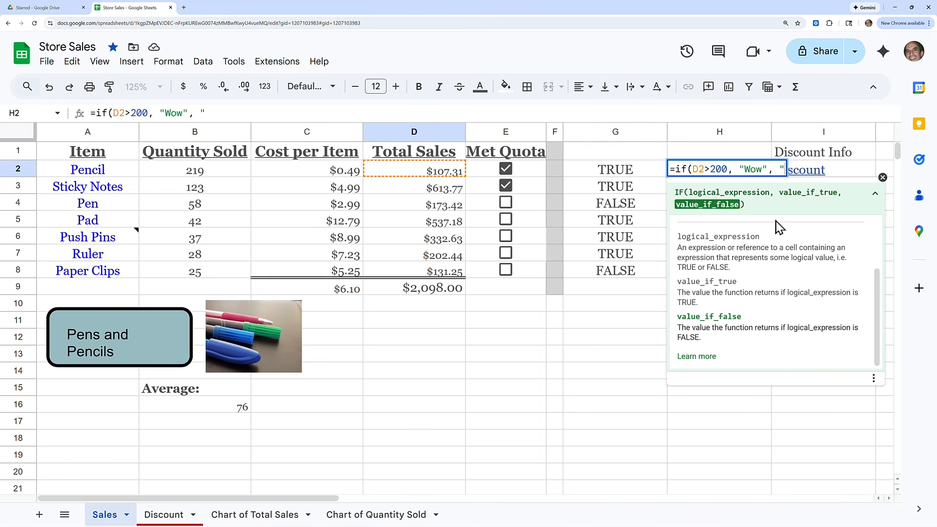
{"action": "type", "text": " \""}
{"action": "type", "text": ")"}
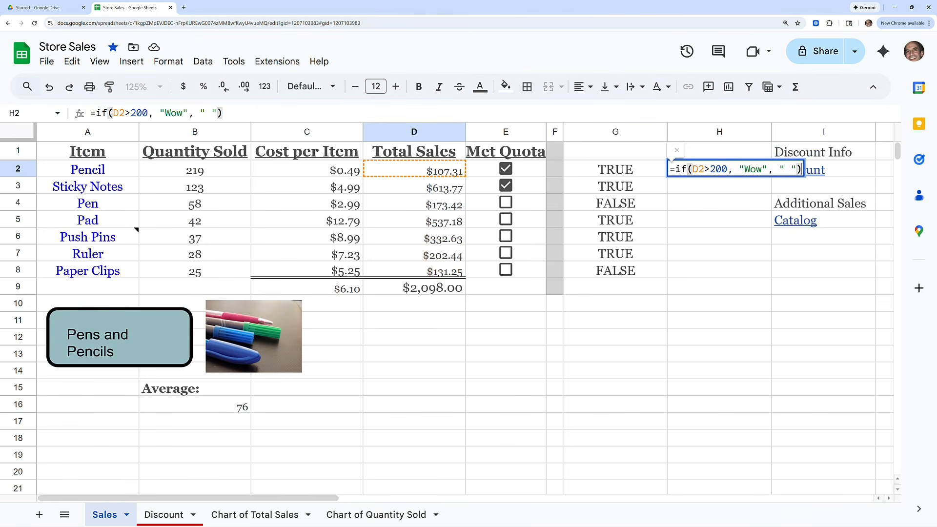
{"action": "key", "text": "Return"}
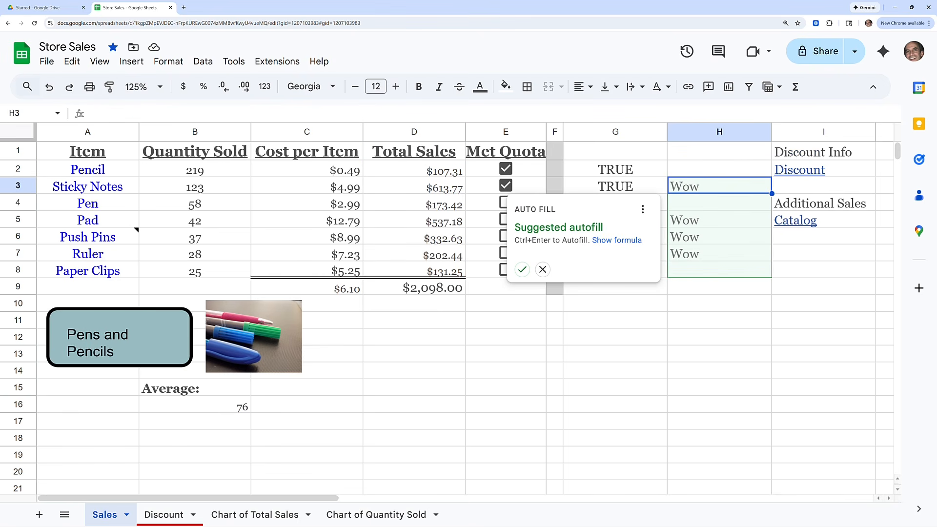
Step: Accept the suggested autofill to extend the IF formula from H2 down through H8
{"action": "left_click", "coordinate": [523, 270]}
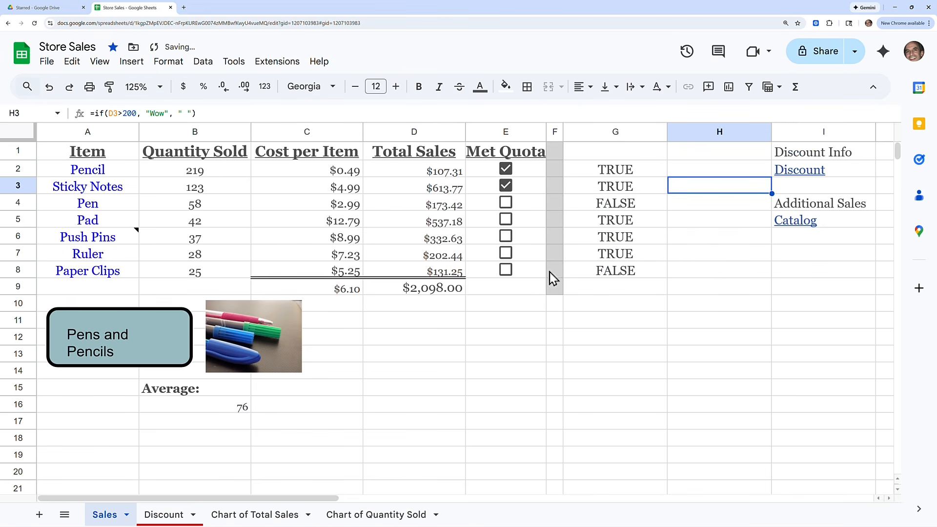
{"action": "left_click", "coordinate": [730, 291]}
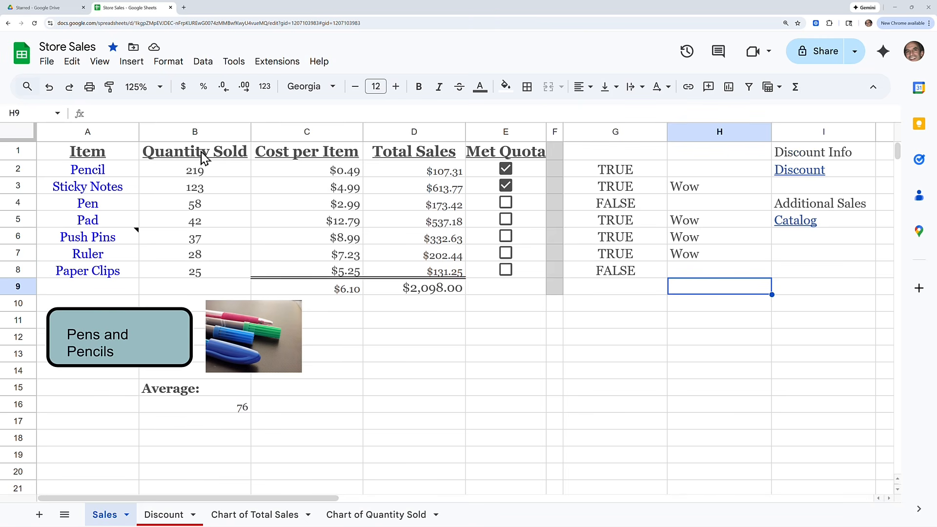
Step: Wrap the text of the header cells B1 through E1
{"action": "left_click_drag", "start_coordinate": [204, 157], "coordinate": [507, 157]}
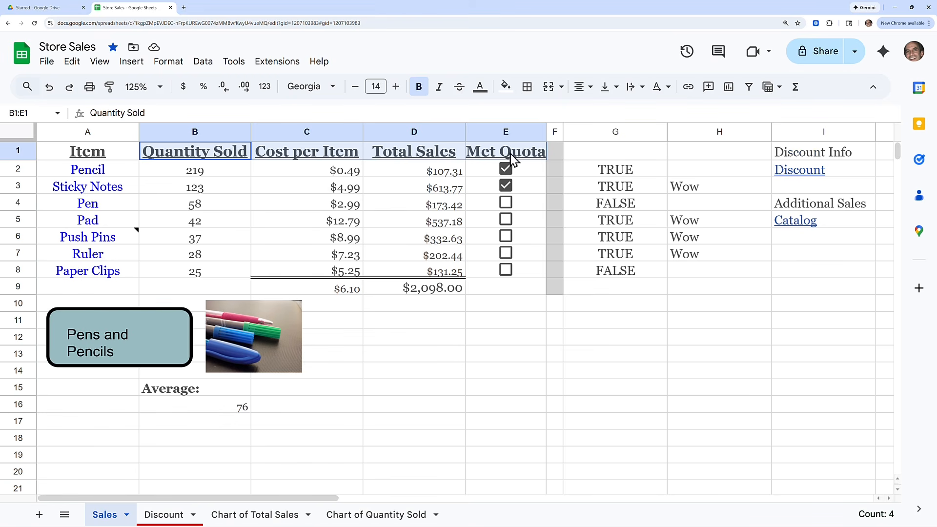
{"action": "left_click_drag", "start_coordinate": [510, 157], "coordinate": [514, 158]}
{"action": "left_click", "coordinate": [168, 67]}
{"action": "mouse_move", "coordinate": [192, 179]}
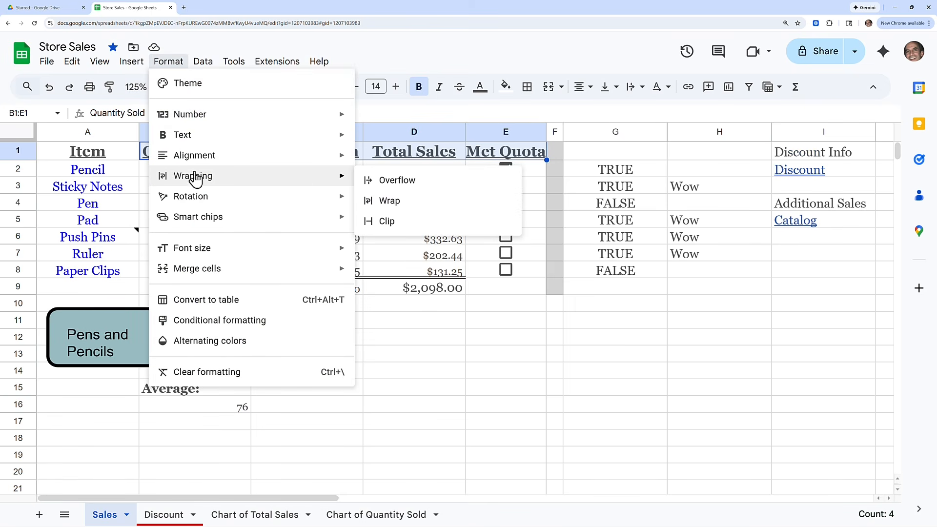
{"action": "left_click", "coordinate": [401, 204]}
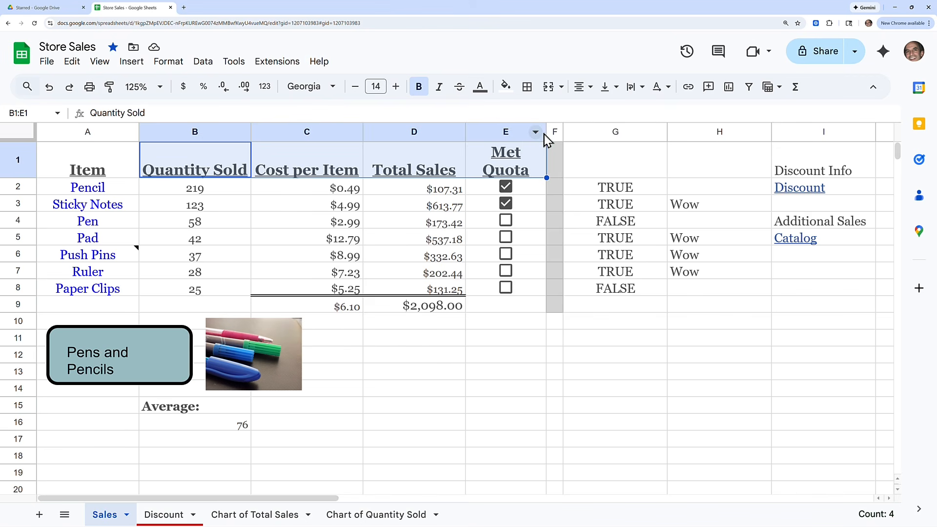
Step: Narrow columns B through E, G and H to fit their contents more closely
{"action": "left_click_drag", "start_coordinate": [546, 132], "coordinate": [527, 132]}
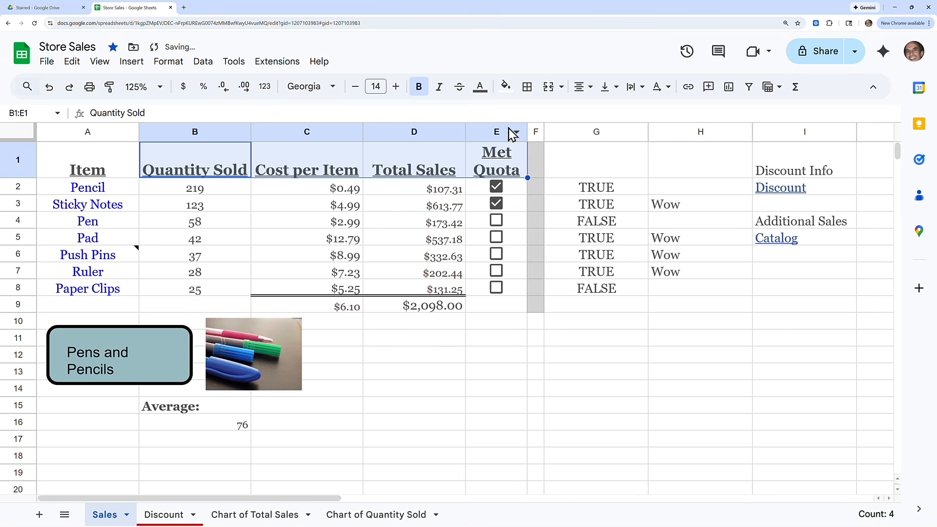
{"action": "left_click_drag", "start_coordinate": [465, 132], "coordinate": [297, 131]}
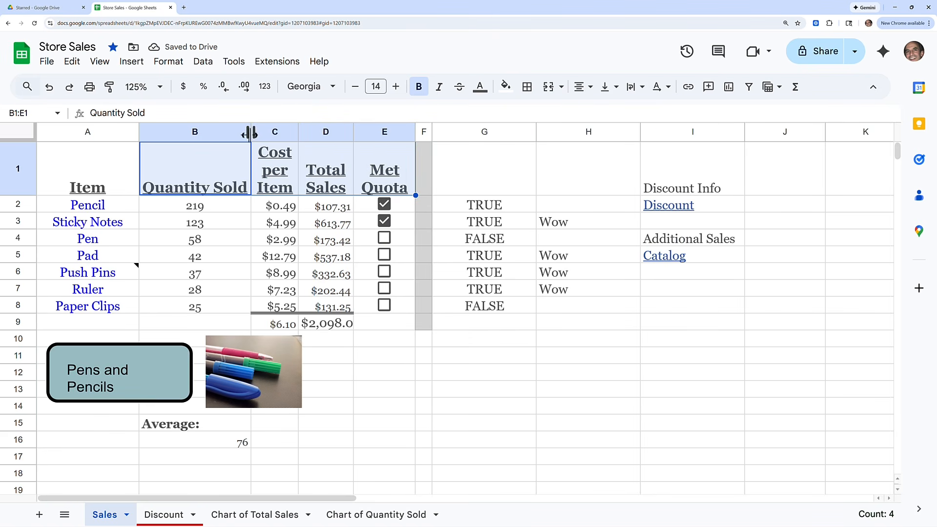
{"action": "left_click_drag", "start_coordinate": [250, 132], "coordinate": [213, 133]}
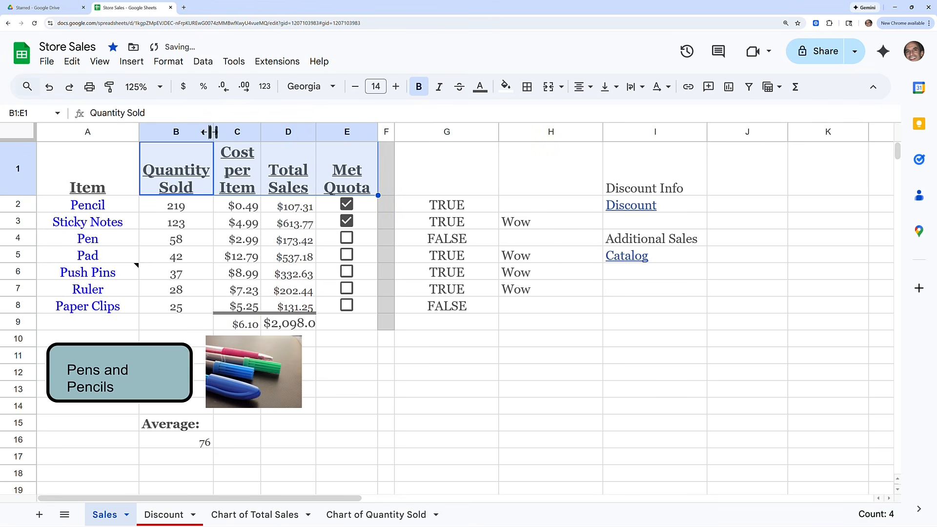
{"action": "left_click_drag", "start_coordinate": [498, 133], "coordinate": [454, 133]}
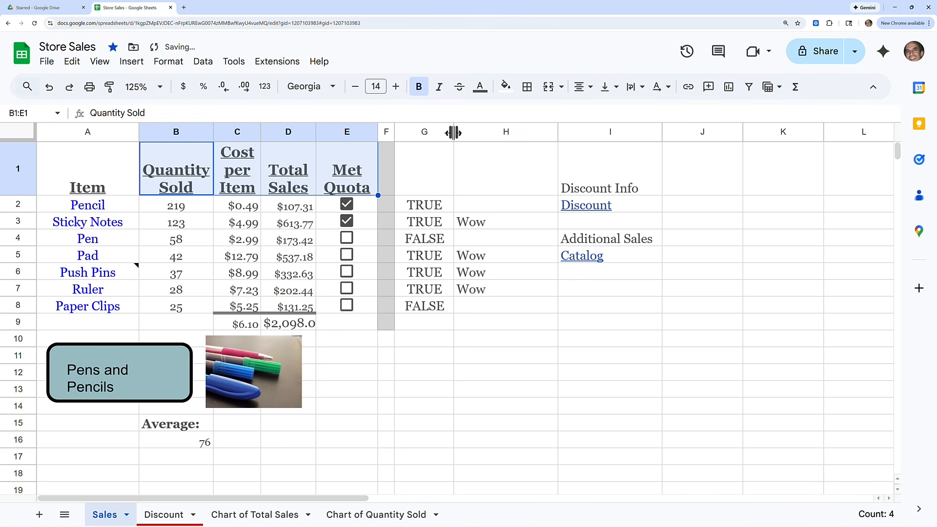
{"action": "left_click_drag", "start_coordinate": [557, 133], "coordinate": [496, 133]}
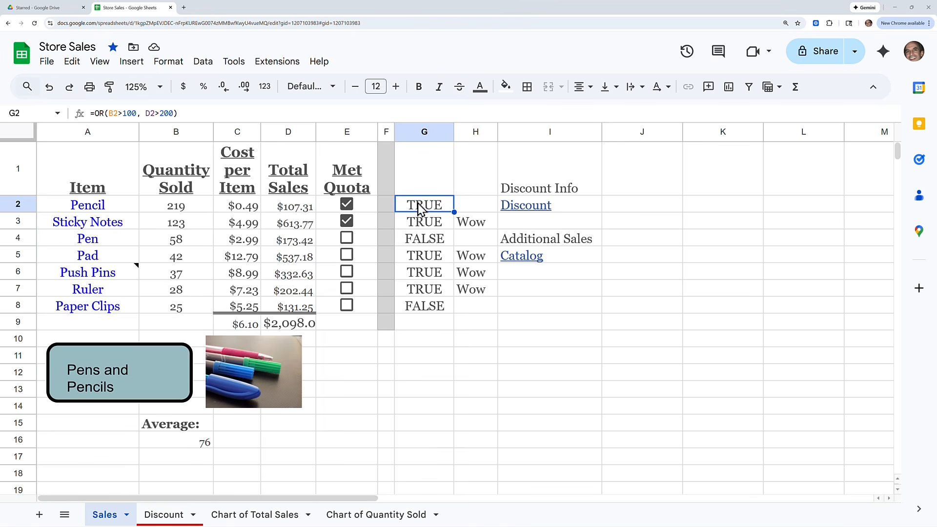
Step: Edit the G2 formula so that OR(B2>100, D2>200) becomes the condition of an IF function
{"action": "left_click", "coordinate": [107, 113]}
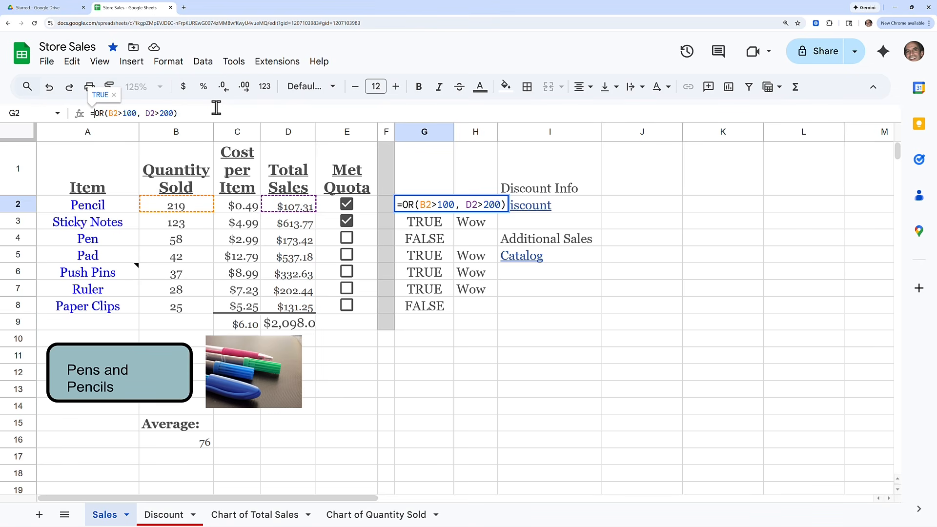
{"action": "type", "text": "IF"}
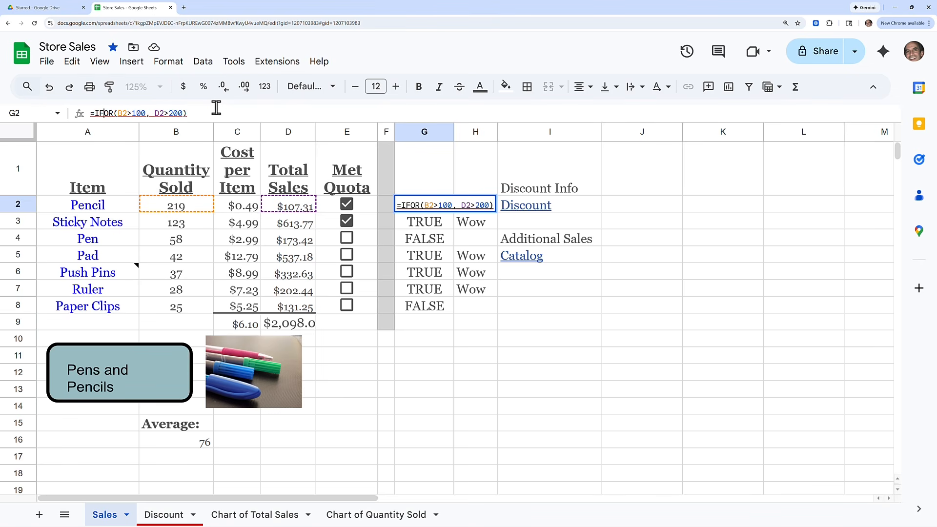
{"action": "type", "text": "("}
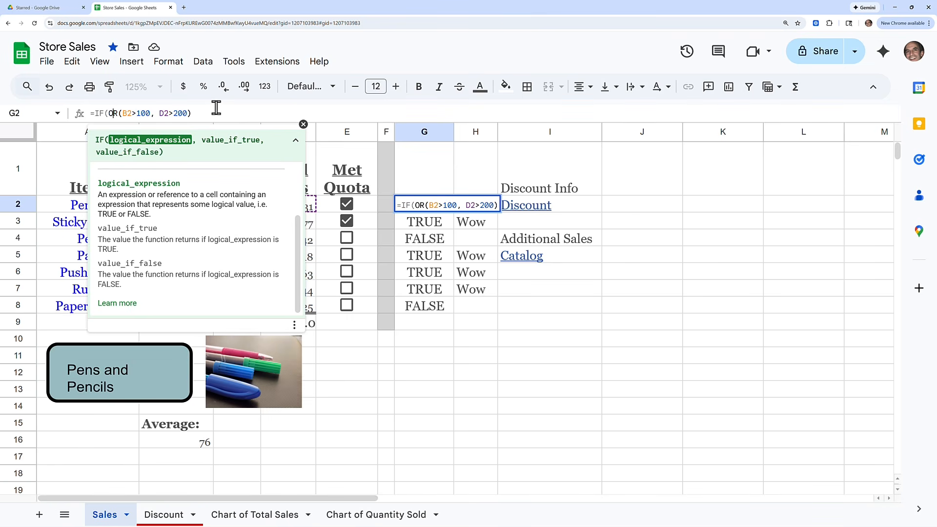
{"action": "key", "text": "Right"}
{"action": "key", "text": "Right"}
{"action": "key", "text": "Right"}
{"action": "key", "text": "Right"}
{"action": "key", "text": "Right"}
{"action": "key", "text": "Right"}
{"action": "key", "text": "Right"}
{"action": "key", "text": "Right"}
{"action": "key", "text": "Right"}
{"action": "key", "text": "Right"}
{"action": "key", "text": "Right"}
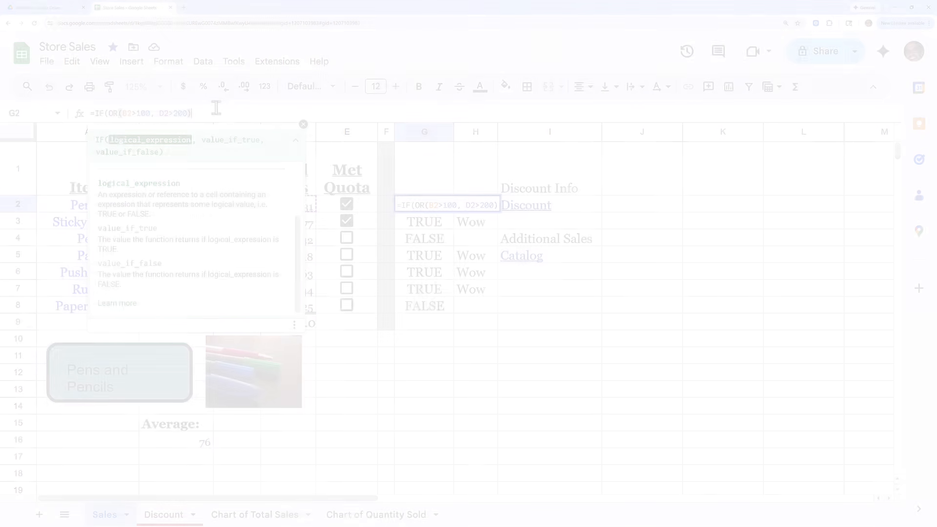
{"action": "key", "text": "Right"}
{"action": "type", "text": ","}
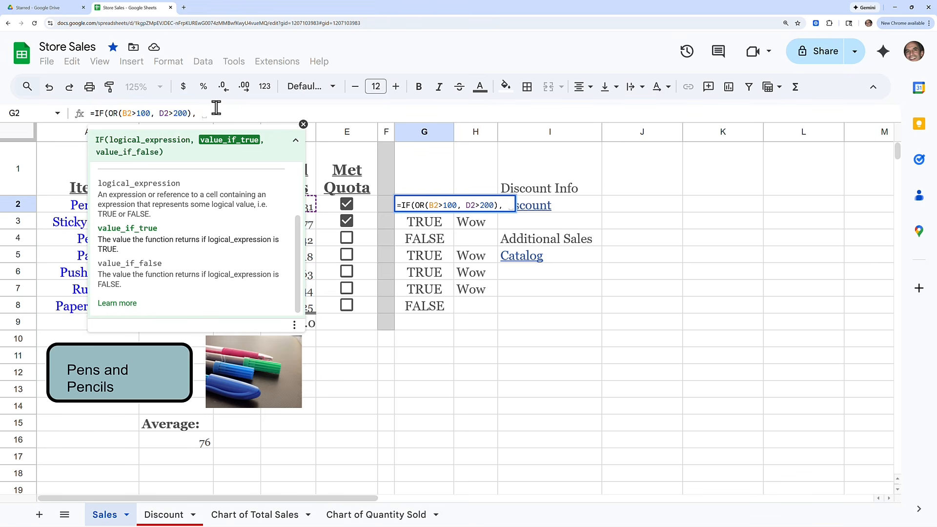
Step: Finish the G2 IF formula with "Great!" when true and " " when false, and fill it down through G8
{"action": "type", "text": "\""}
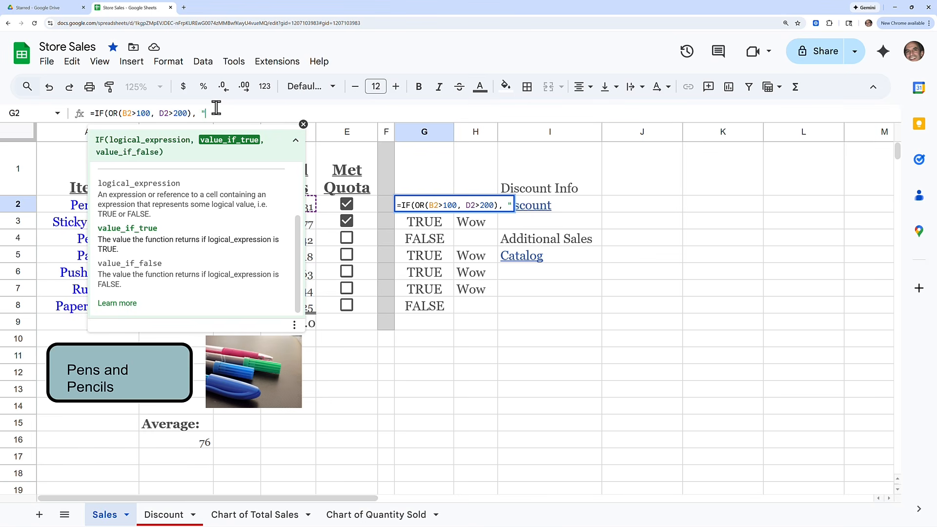
{"action": "type", "text": "Great!"}
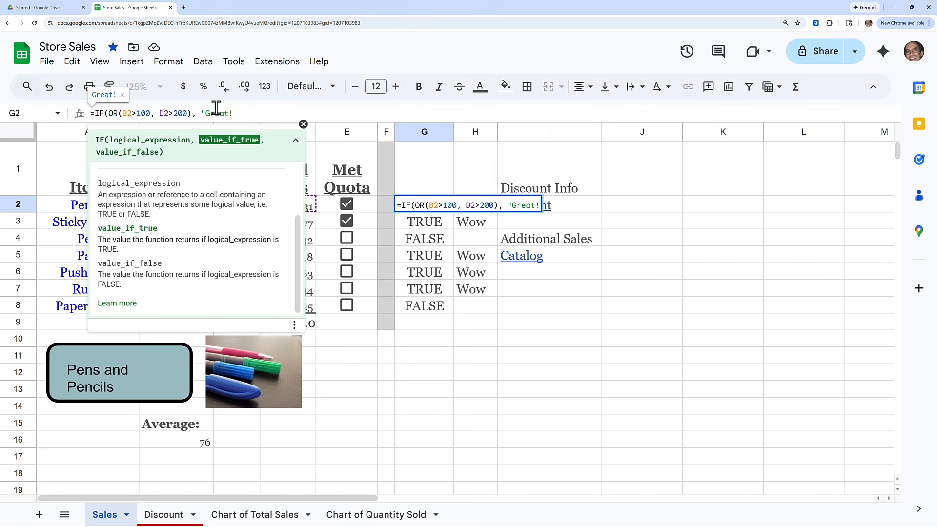
{"action": "type", "text": "\""}
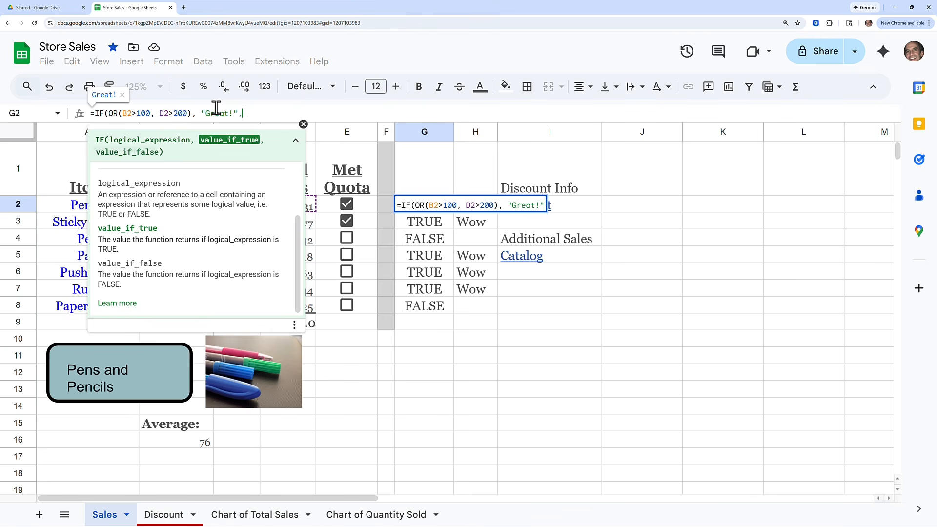
{"action": "type", "text": ", "}
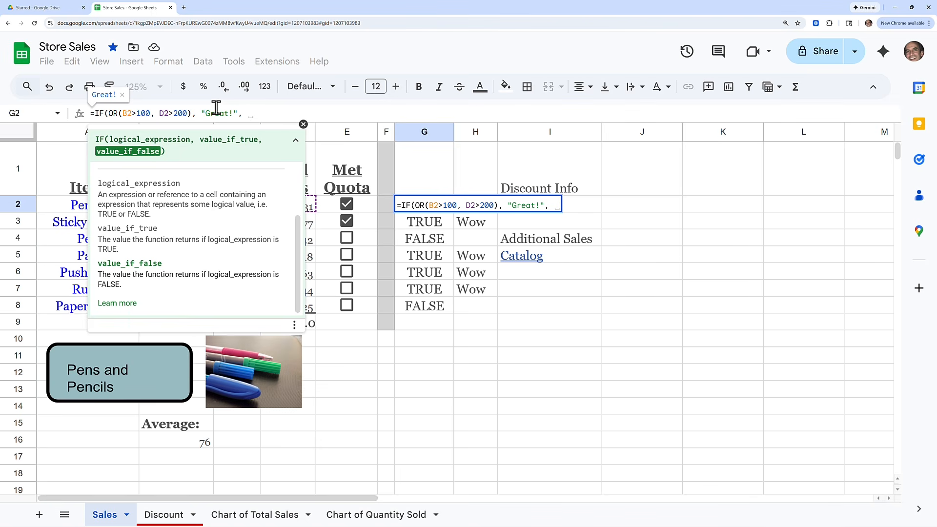
{"action": "type", "text": " \""}
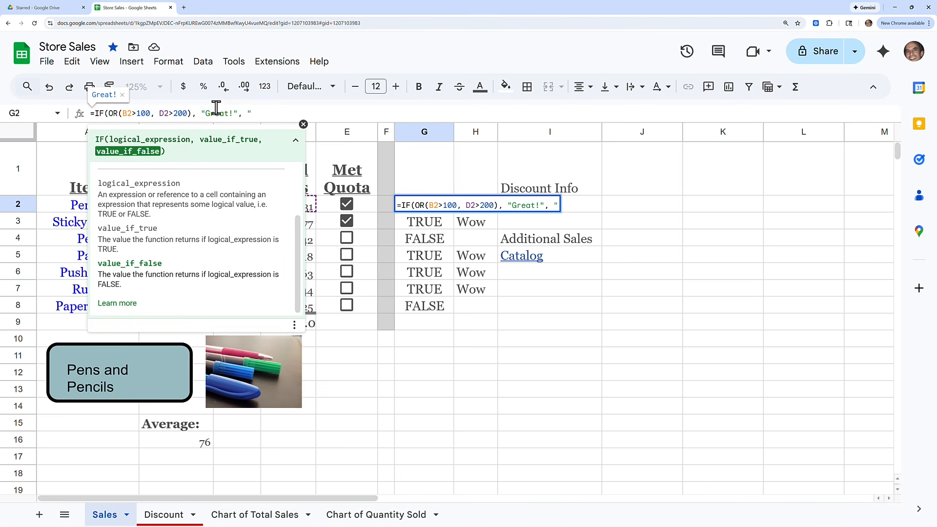
{"action": "type", "text": " \""}
{"action": "type", "text": ")"}
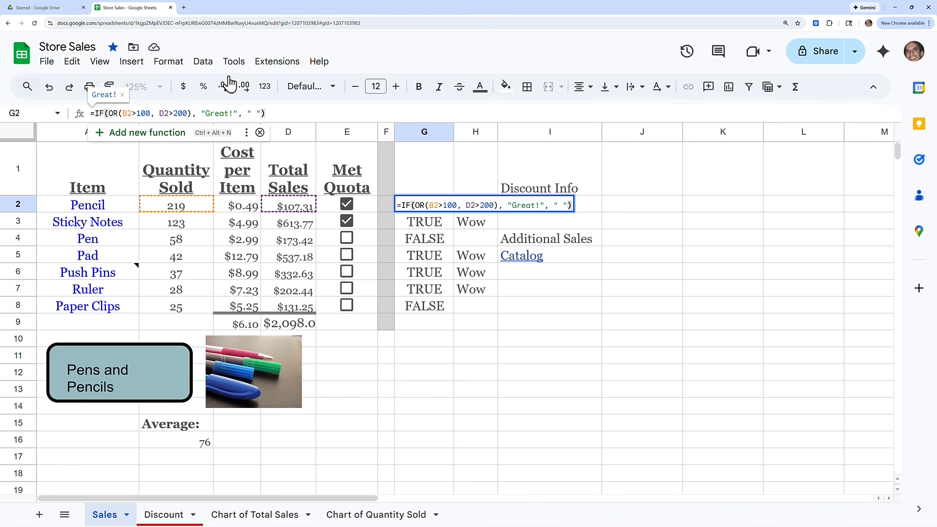
{"action": "key", "text": "Return"}
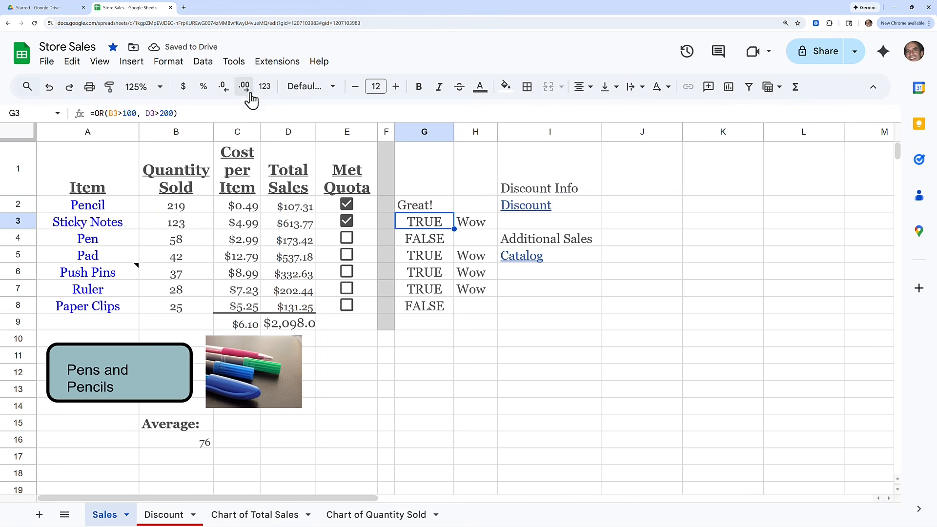
{"action": "left_click", "coordinate": [431, 207]}
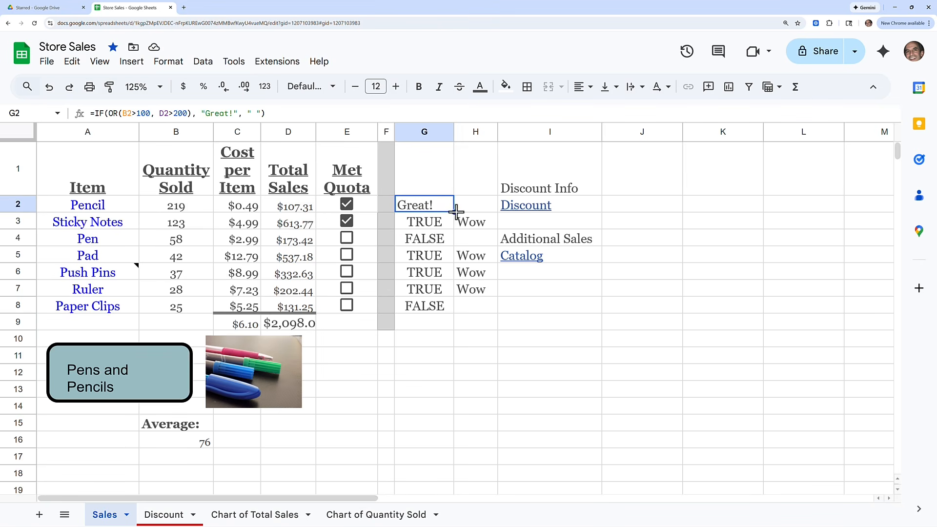
{"action": "left_click_drag", "start_coordinate": [454, 212], "coordinate": [442, 307]}
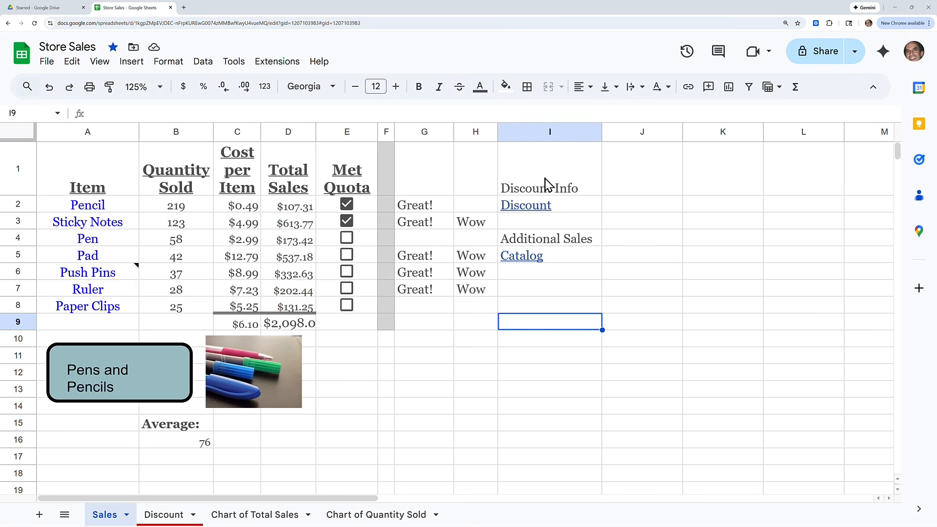
Step: Insert one column left of the Discount Info column and enter =SUMIF(B2:B8, "<50") in I2
{"action": "right_click", "coordinate": [537, 139]}
{"action": "left_click", "coordinate": [578, 195]}
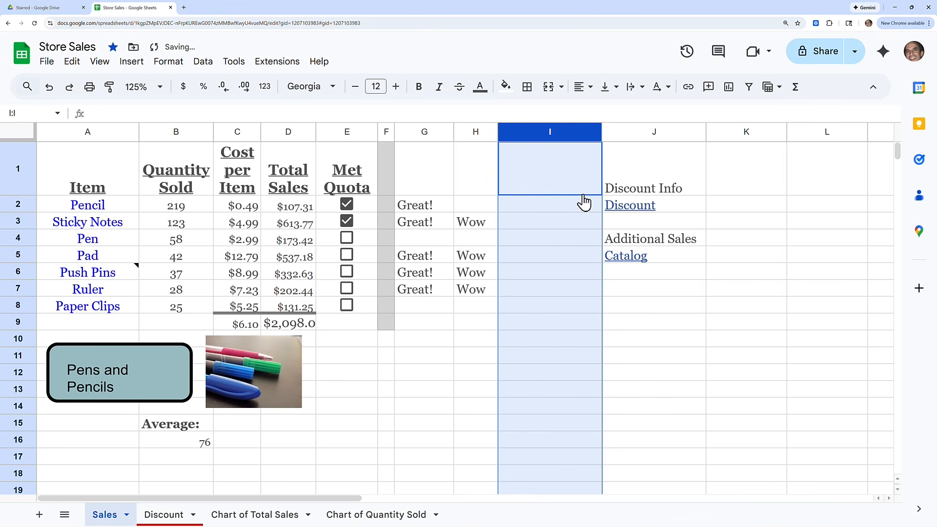
{"action": "left_click", "coordinate": [564, 210]}
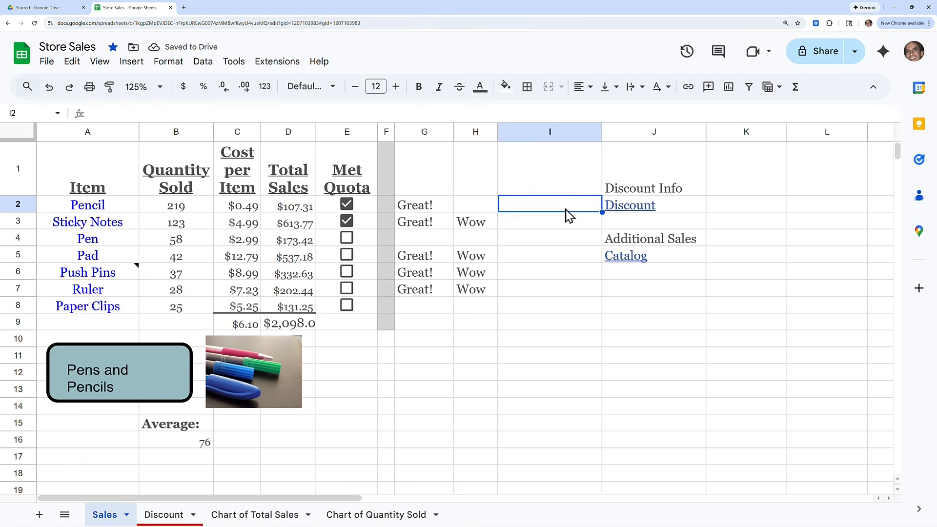
{"action": "type", "text": "=SUMIF(B2:B8, \"<50\")"}
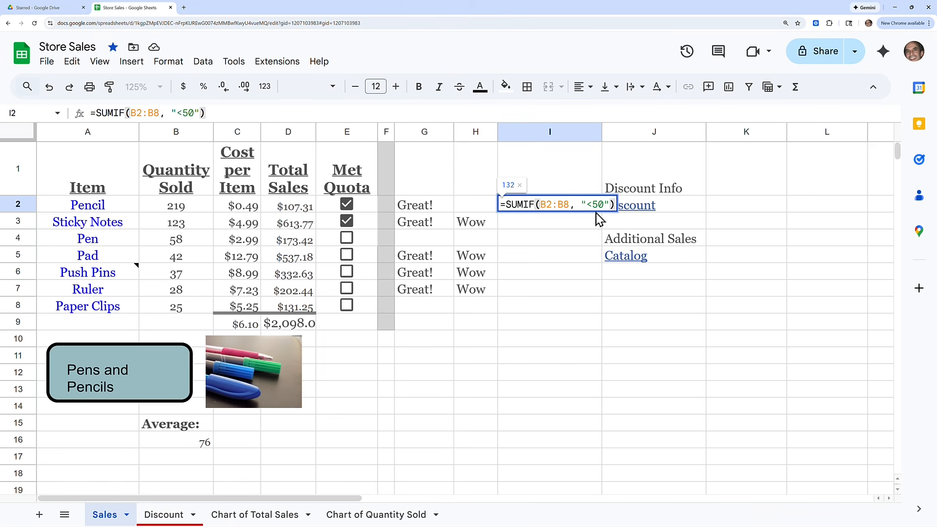
{"action": "key", "text": "Return"}
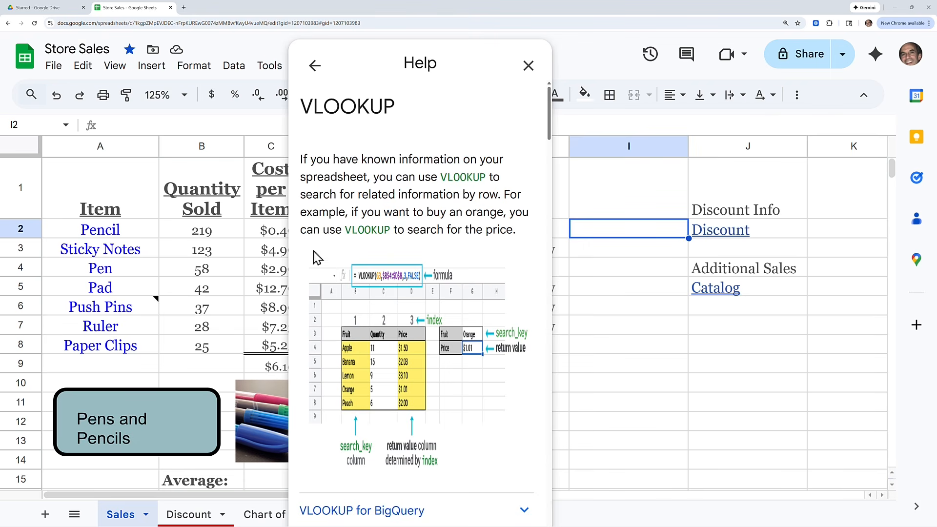
{"action": "scroll", "coordinate": [318, 273], "scroll_direction": "down", "scroll_amount": 2}
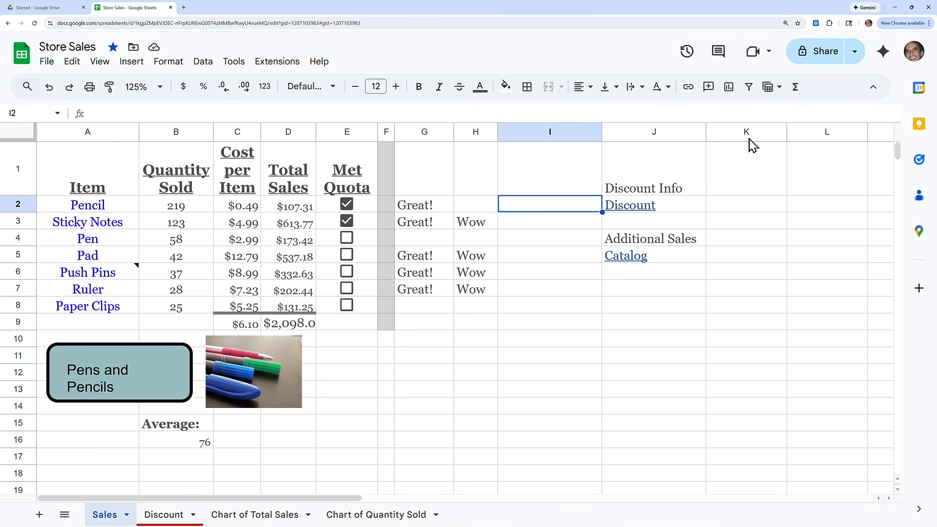
{"action": "left_click", "coordinate": [798, 93]}
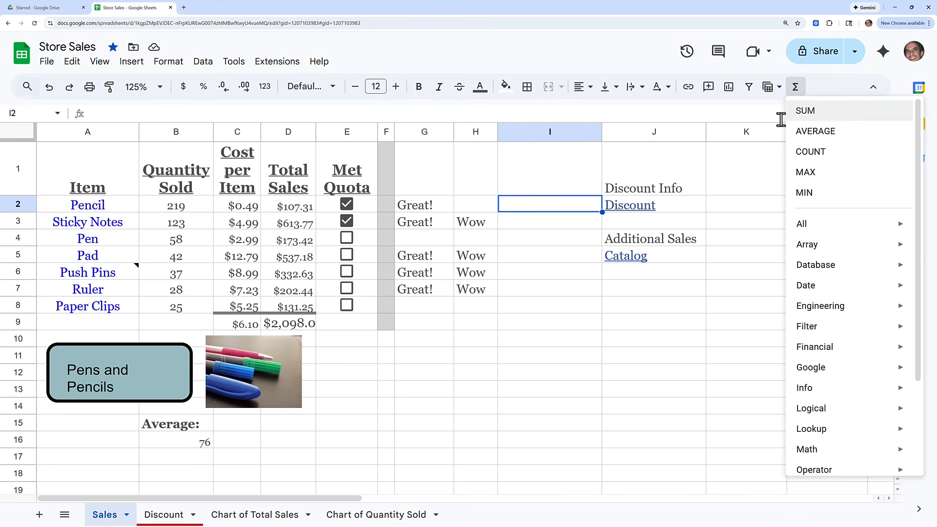
{"action": "mouse_move", "coordinate": [816, 410]}
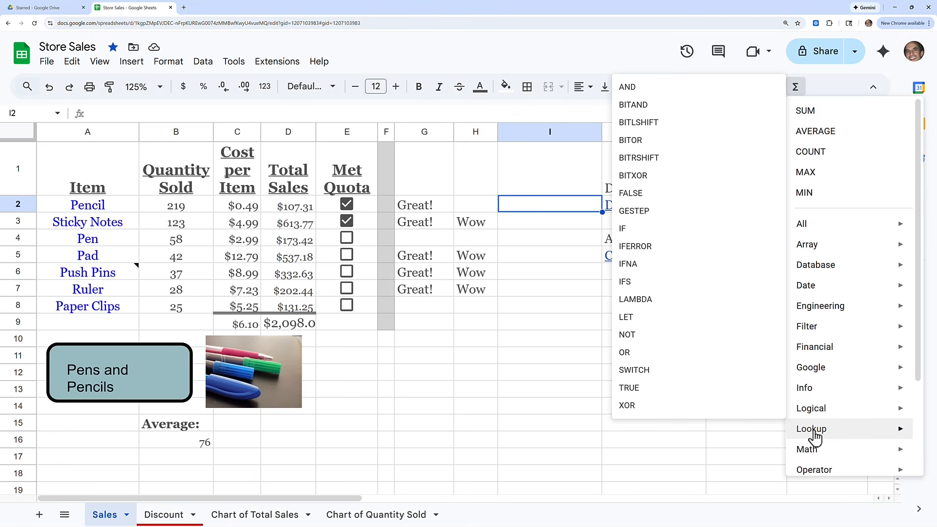
{"action": "mouse_move", "coordinate": [814, 436]}
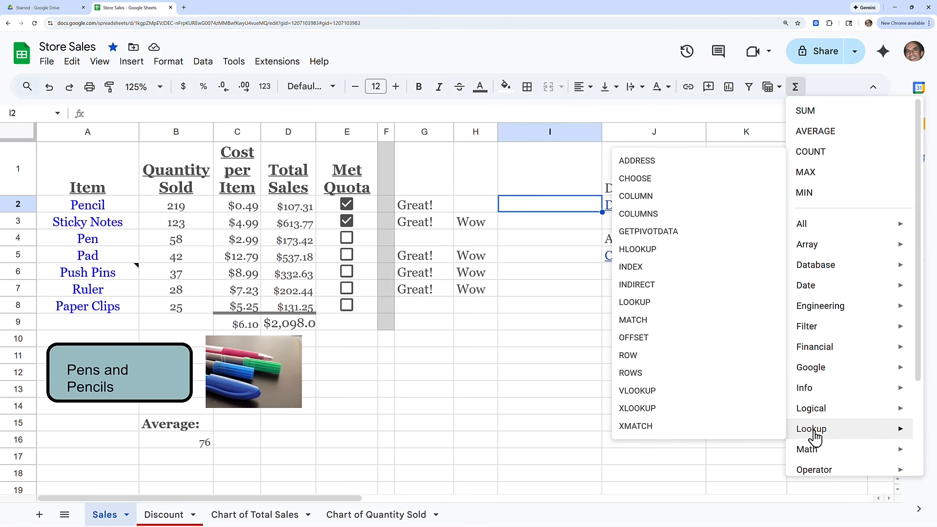
{"action": "left_click", "coordinate": [637, 391]}
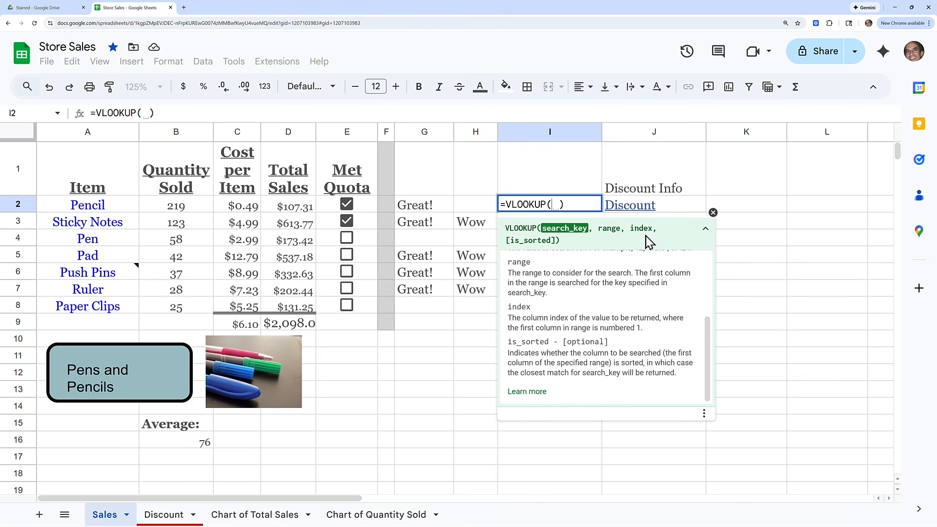
{"action": "type", "text": "\"Pad"}
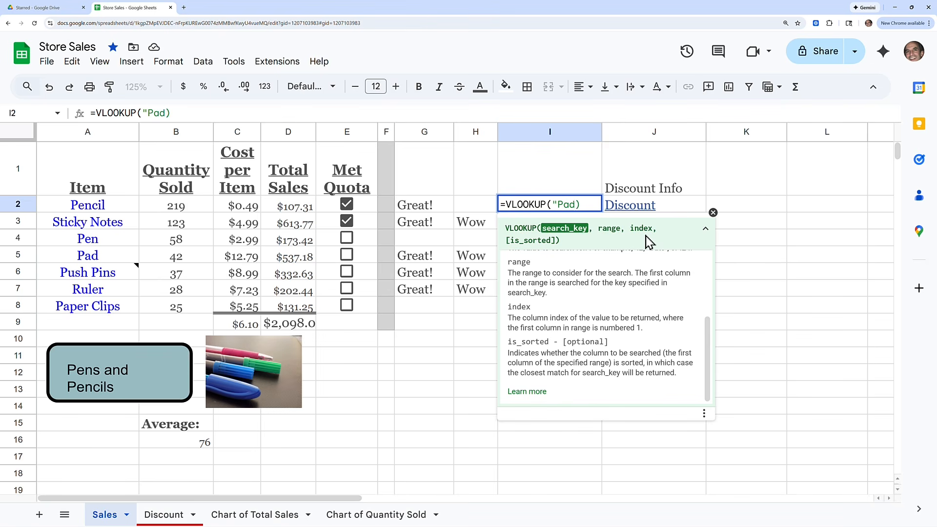
{"action": "type", "text": "\""}
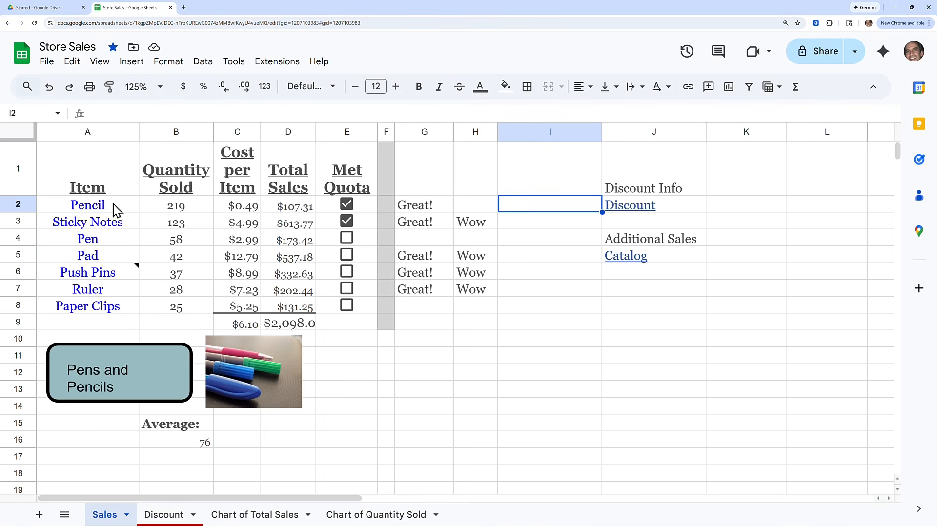
Step: Sort the Sales sheet by column A from A to Z, with the item data in A2:E8 selected
{"action": "mouse_move", "coordinate": [113, 209]}
{"action": "left_mouse_down"}
{"action": "mouse_move", "coordinate": [292, 215]}
{"action": "mouse_move", "coordinate": [291, 309]}
{"action": "left_mouse_up"}
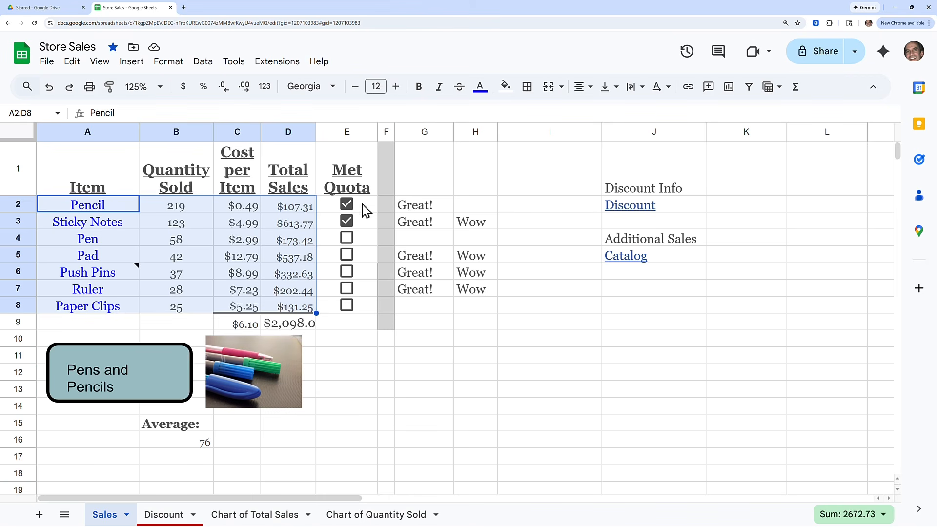
{"action": "left_click", "coordinate": [113, 205]}
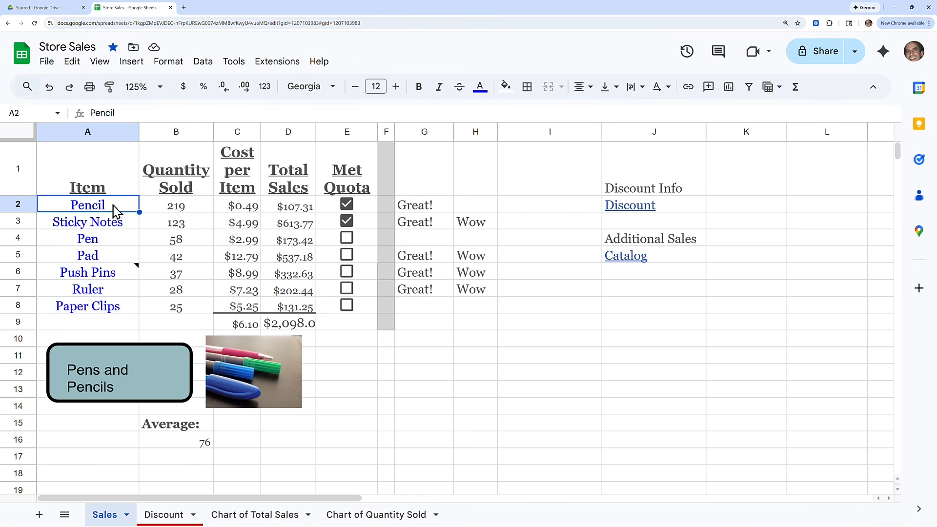
{"action": "left_click_drag", "start_coordinate": [112, 205], "coordinate": [355, 307]}
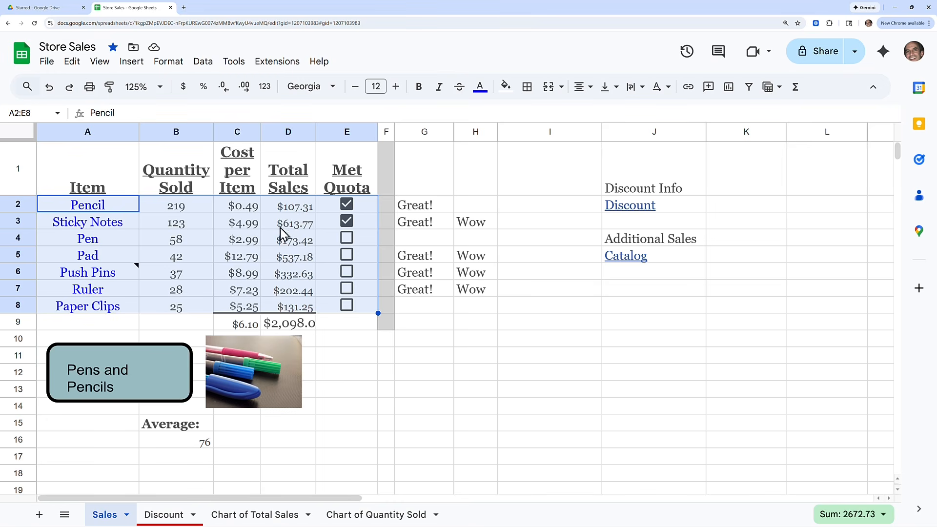
{"action": "left_click", "coordinate": [203, 62]}
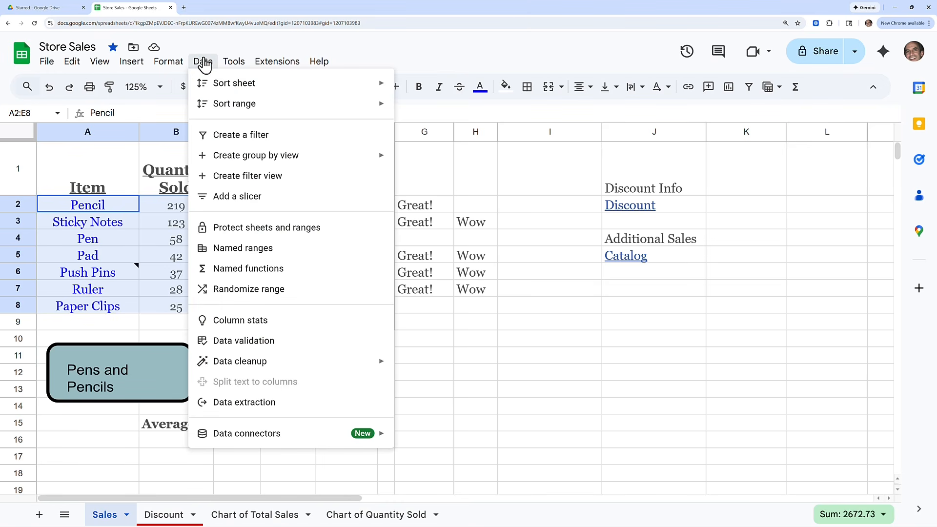
{"action": "mouse_move", "coordinate": [224, 89]}
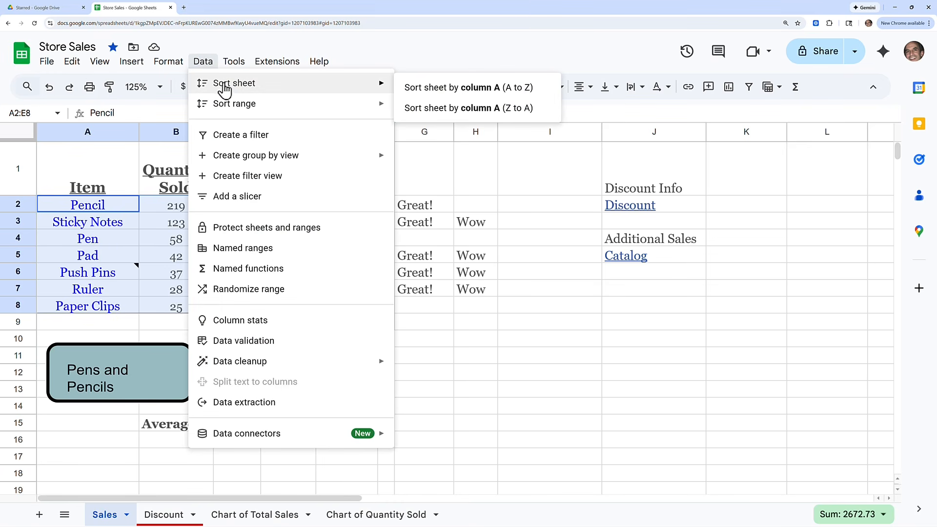
{"action": "left_click", "coordinate": [481, 90]}
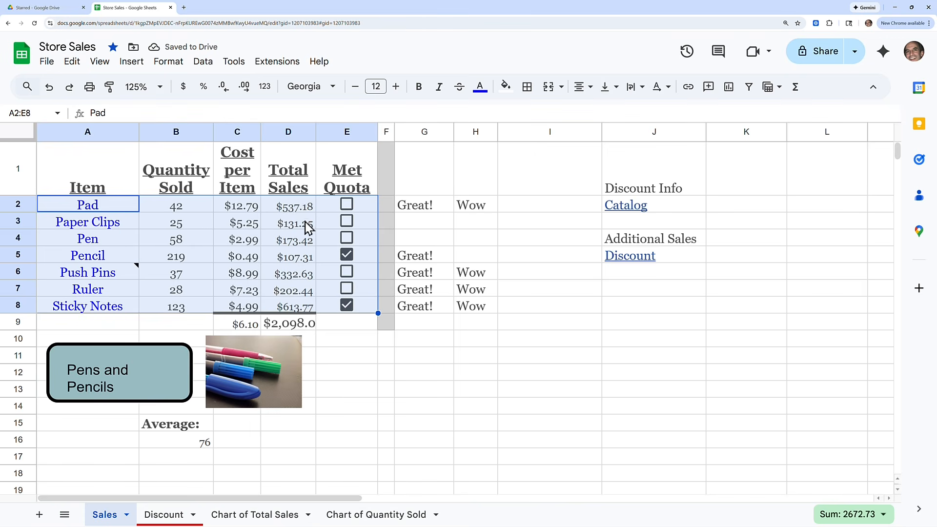
Step: Enter the formula =VLOOKUP("Ruler", A2:A8, 4) in cell I2
{"action": "left_click", "coordinate": [533, 209]}
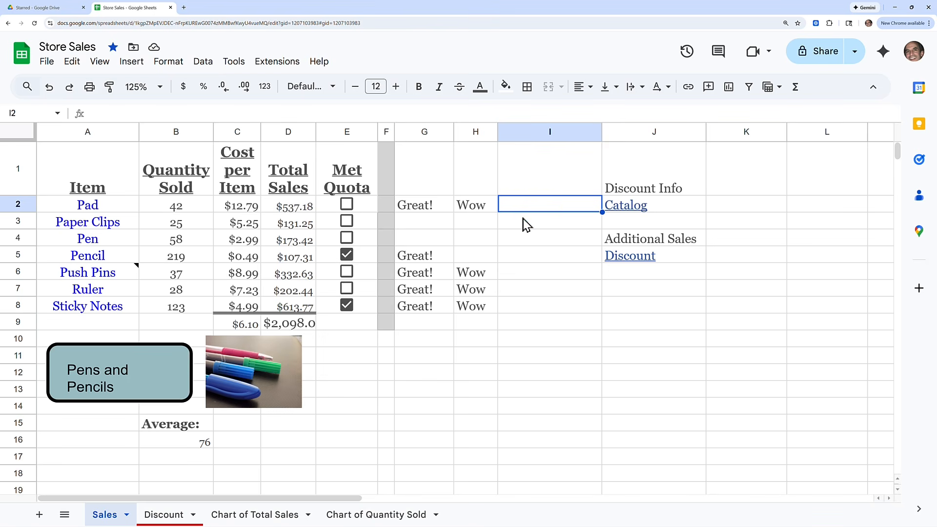
{"action": "left_click", "coordinate": [796, 88]}
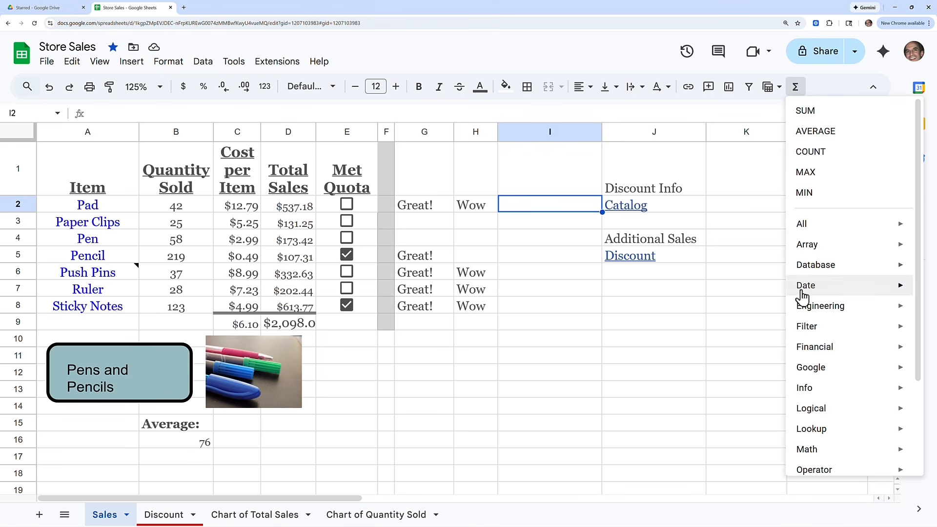
{"action": "mouse_move", "coordinate": [825, 430]}
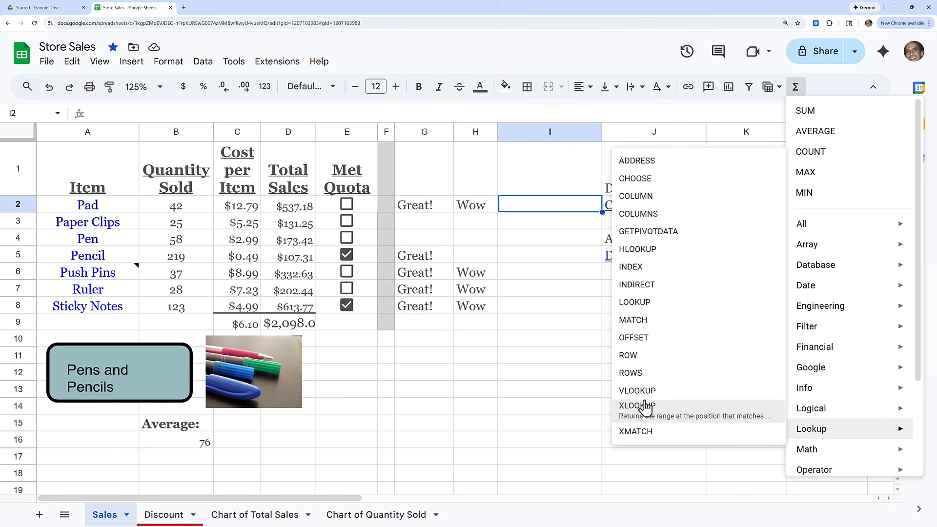
{"action": "left_click", "coordinate": [630, 391]}
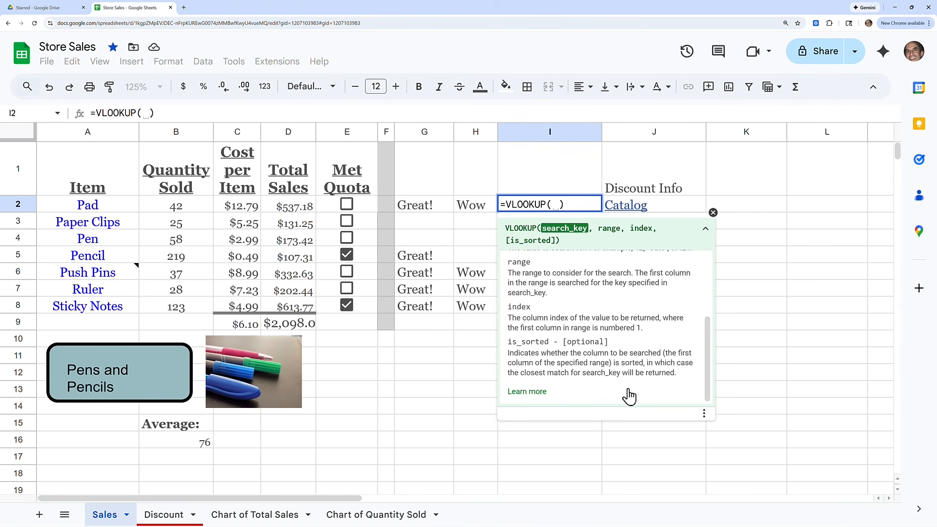
{"action": "type", "text": "\"Ruler\","}
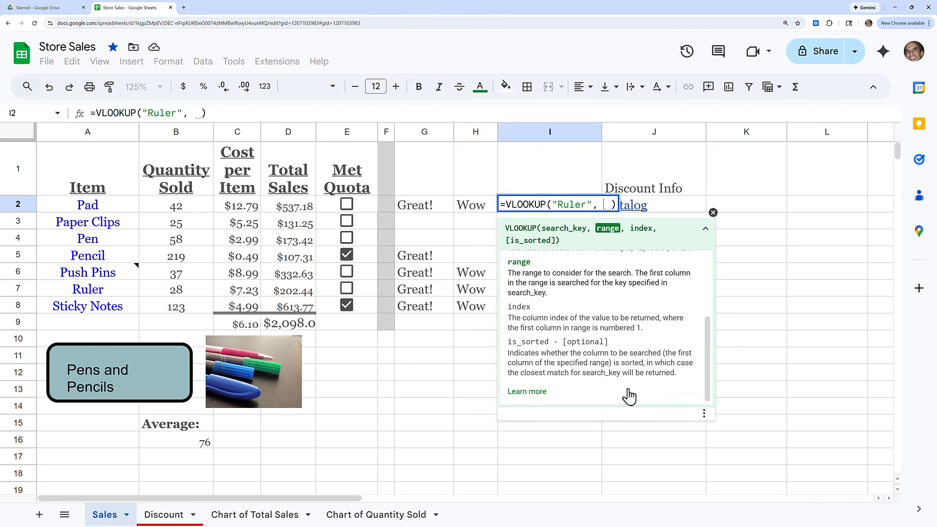
{"action": "type", "text": "A2:A8,"}
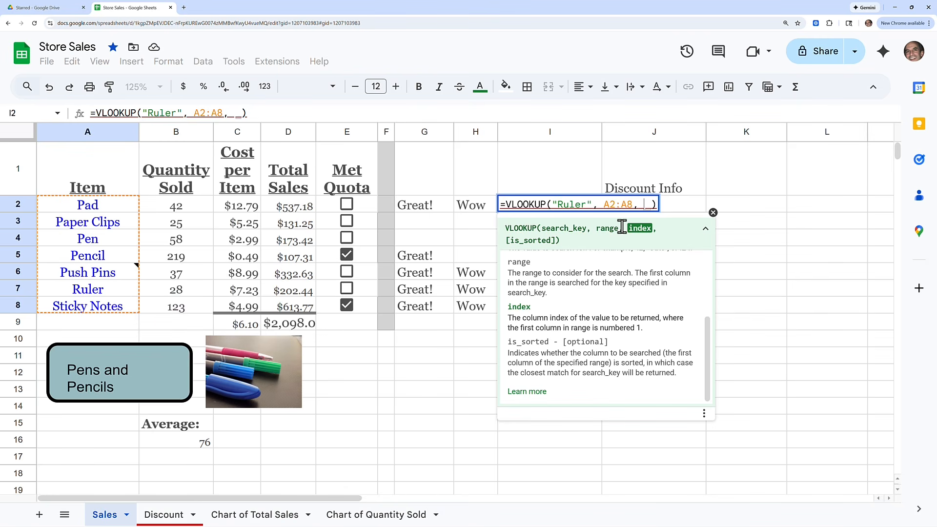
{"action": "type", "text": "4"}
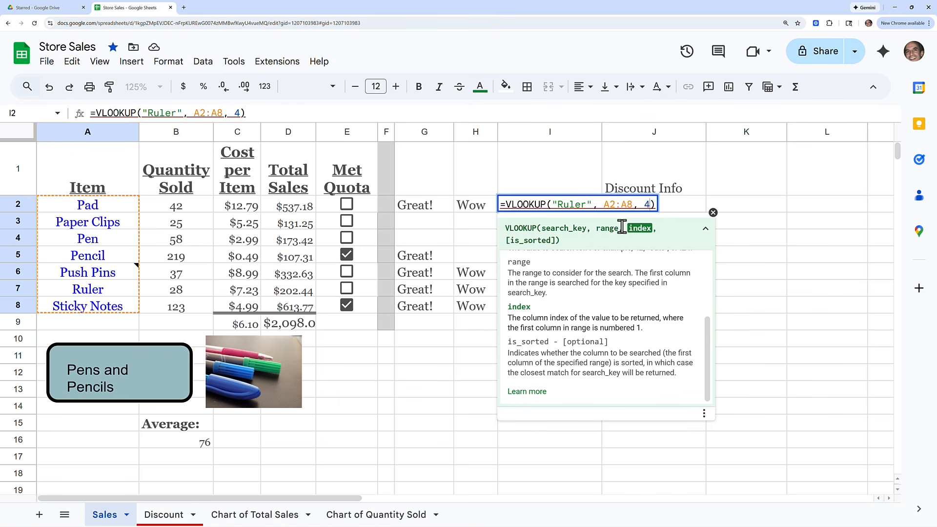
{"action": "key", "text": "Return"}
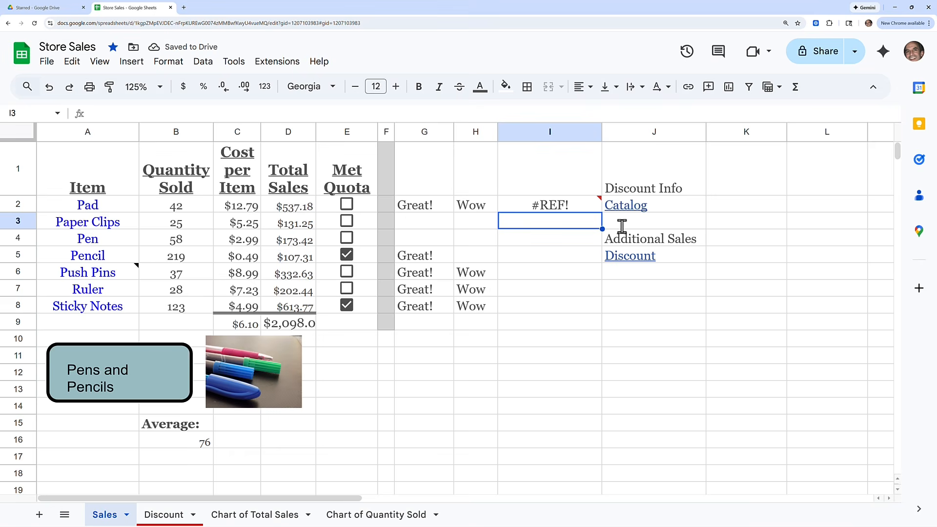
Step: Change the lookup range in the I2 formula to A2:D8, keeping column index 4
{"action": "key", "text": "Up"}
{"action": "key", "text": "Return"}
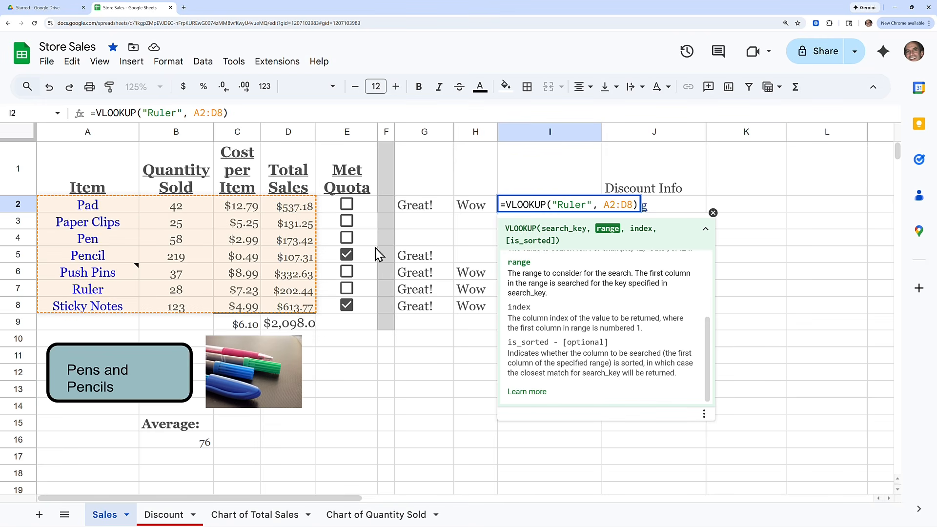
{"action": "type", "text": ","}
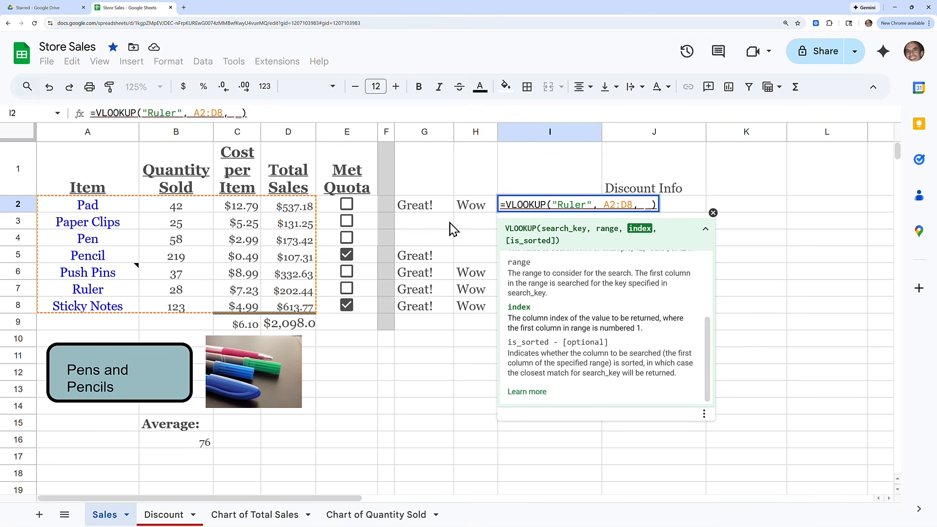
{"action": "type", "text": "4"}
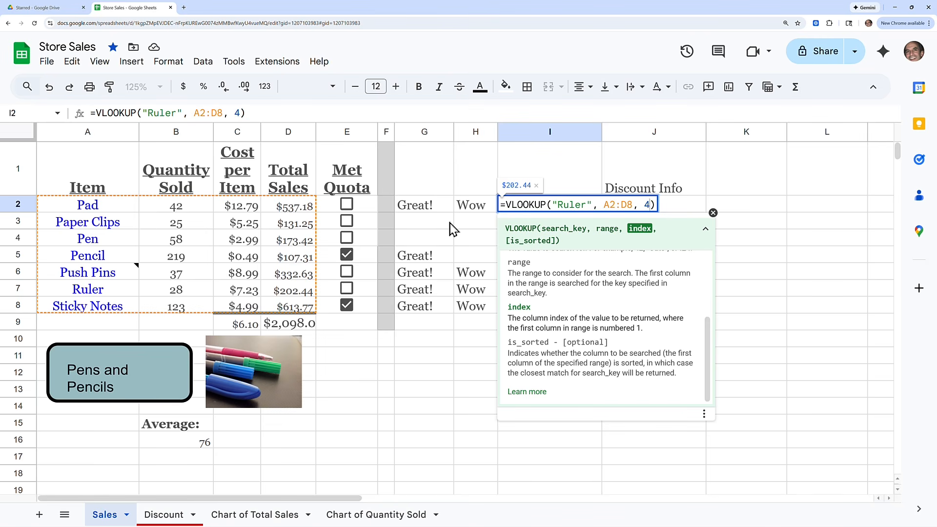
{"action": "key", "text": "Return"}
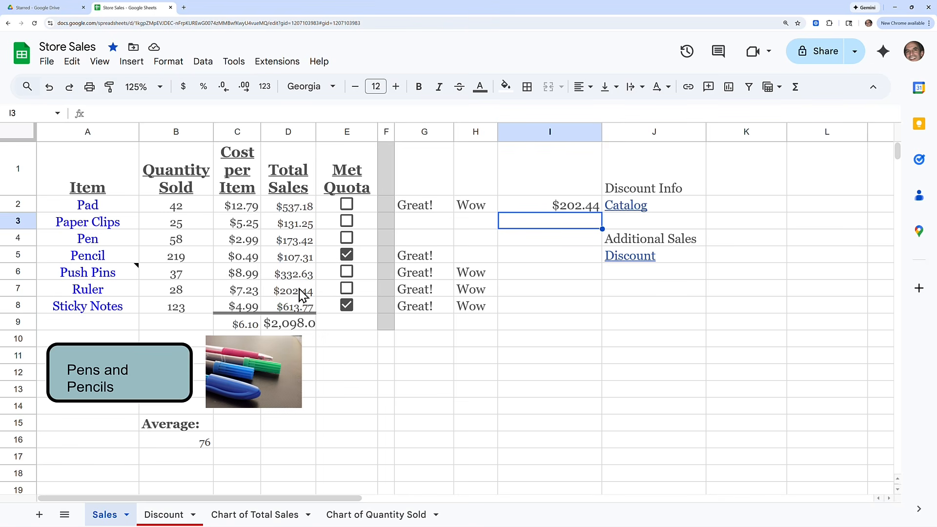
{"action": "key", "text": "Up"}
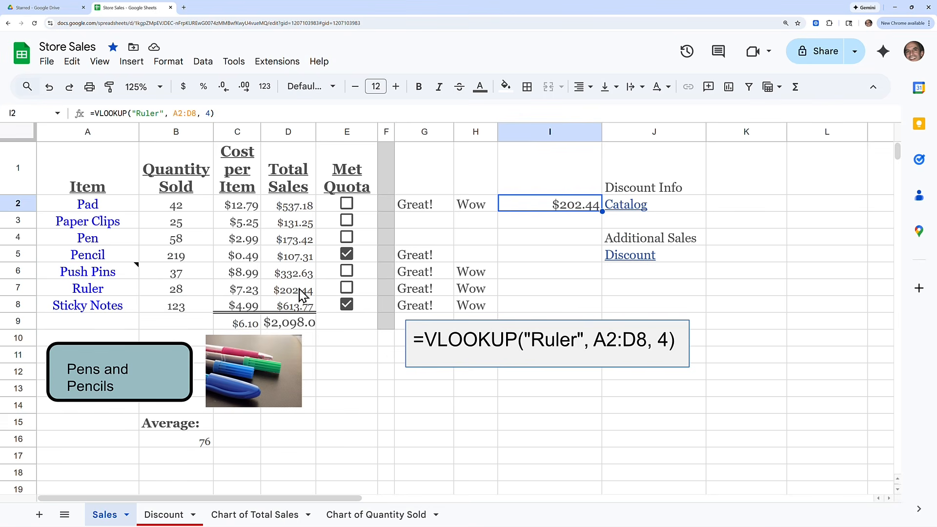
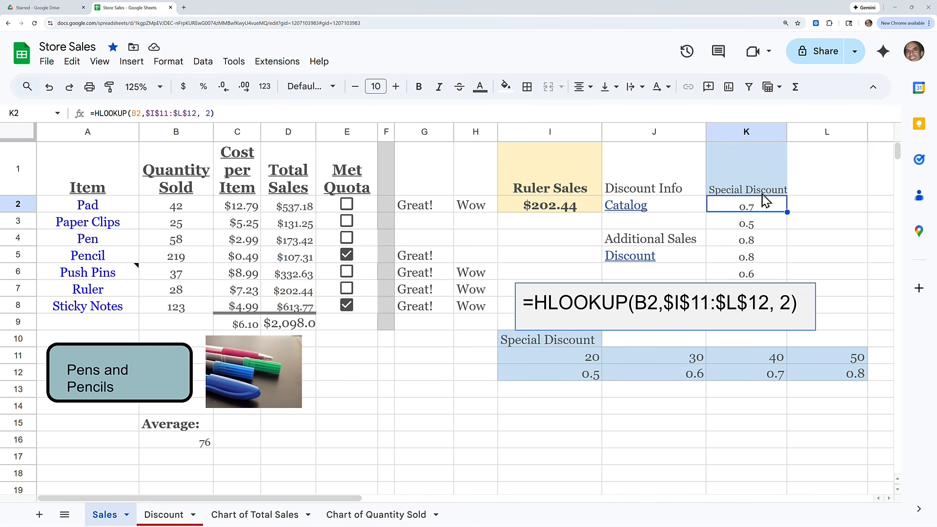
{"action": "left_click", "coordinate": [754, 225]}
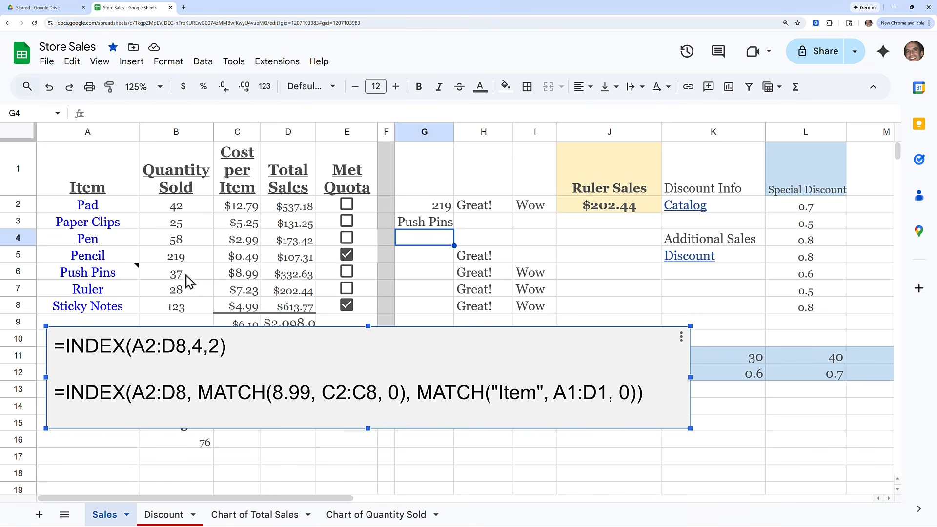
{"action": "mouse_move", "coordinate": [101, 282]}
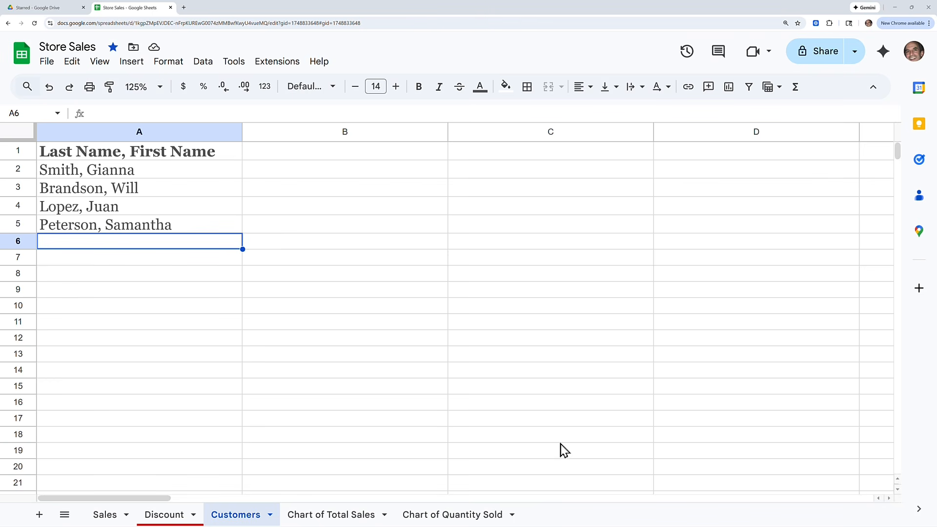
{"action": "left_click", "coordinate": [796, 88]}
{"action": "mouse_move", "coordinate": [806, 415]}
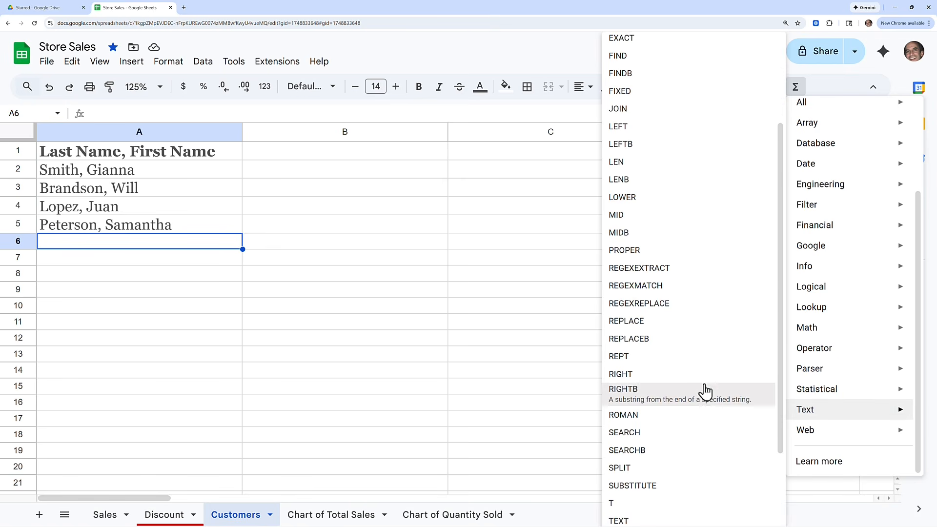
{"action": "scroll", "coordinate": [706, 390], "scroll_direction": "up", "scroll_amount": 2}
{"action": "scroll", "coordinate": [706, 390], "scroll_direction": "up", "scroll_amount": 1}
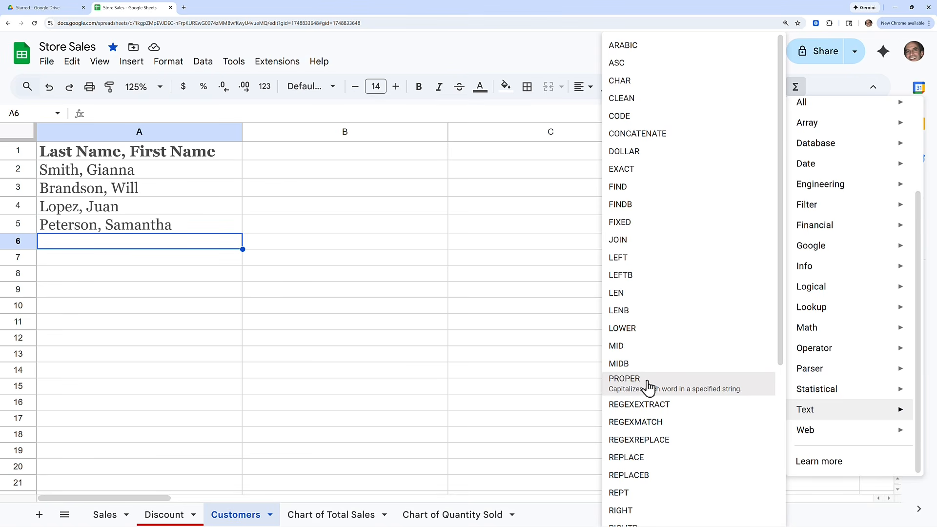
{"action": "left_click", "coordinate": [192, 246]}
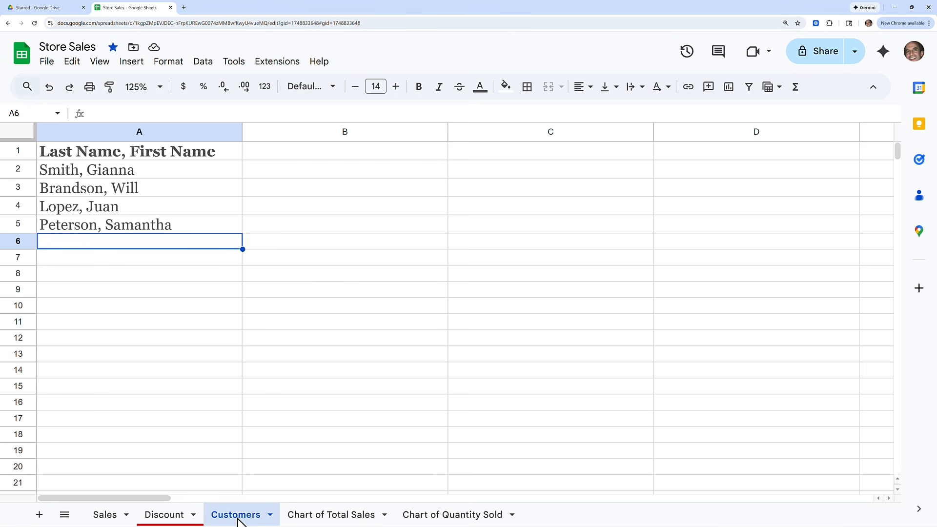
{"action": "left_click", "coordinate": [122, 156]}
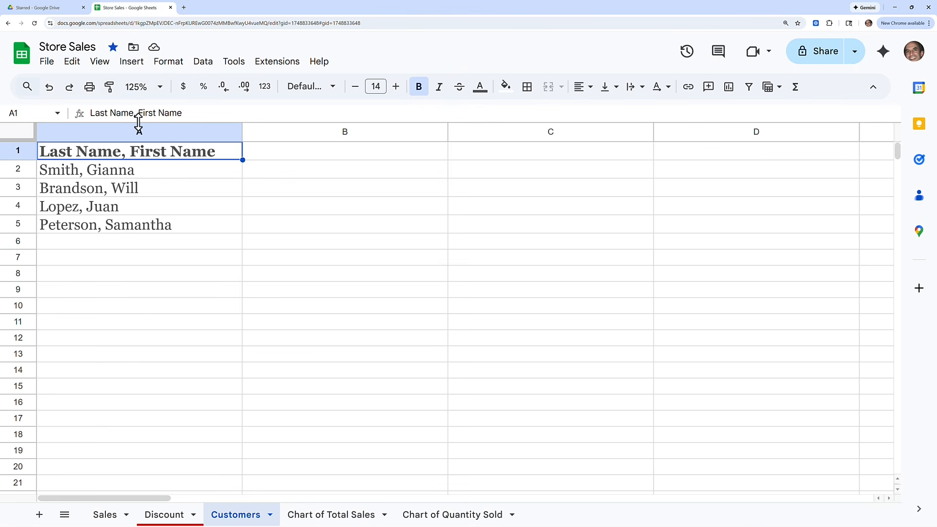
{"action": "left_click", "coordinate": [124, 175]}
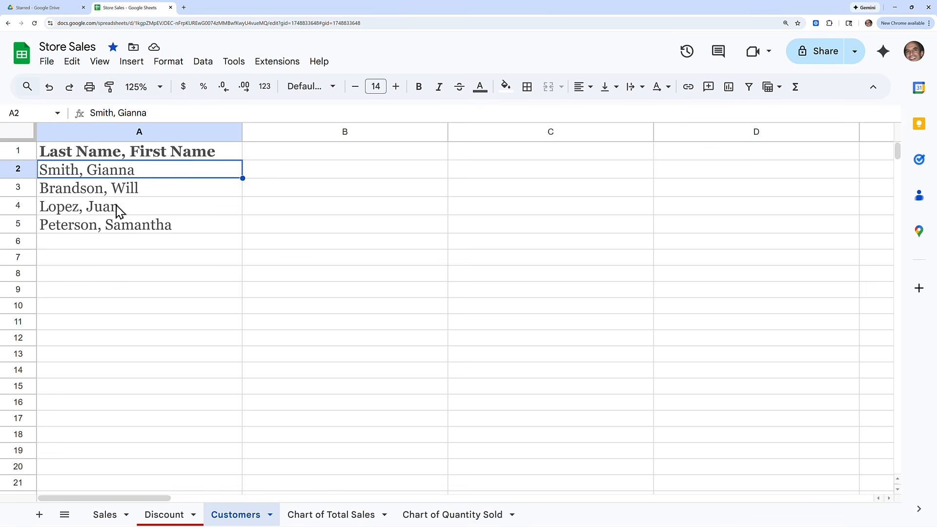
{"action": "left_click", "coordinate": [188, 244]}
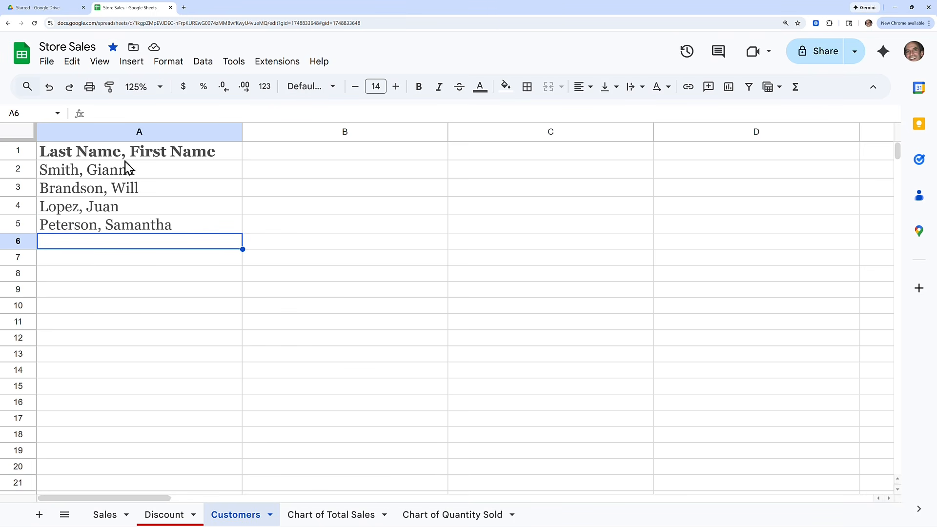
Step: Split the combined names in A1:A5 of the Customers sheet into separate columns, and narrow columns A and B to fit
{"action": "left_click", "coordinate": [142, 155]}
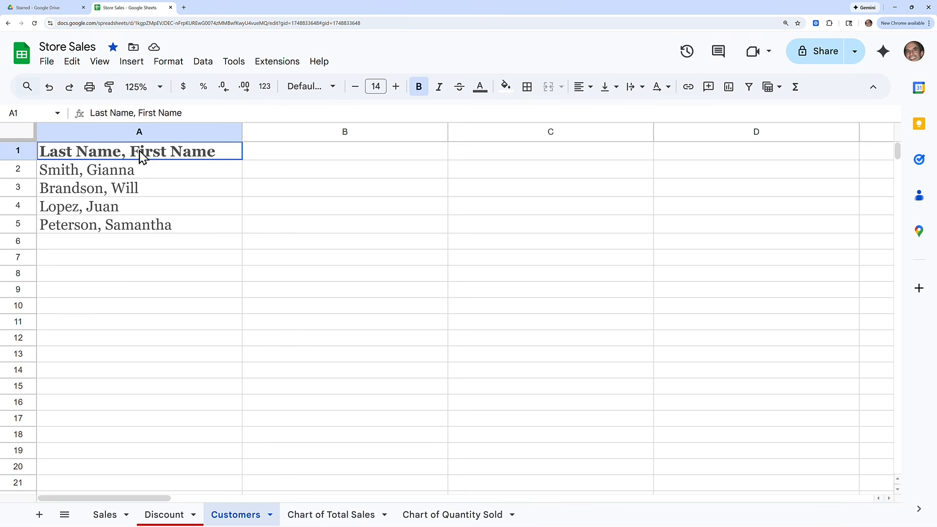
{"action": "left_click_drag", "start_coordinate": [142, 155], "coordinate": [145, 234]}
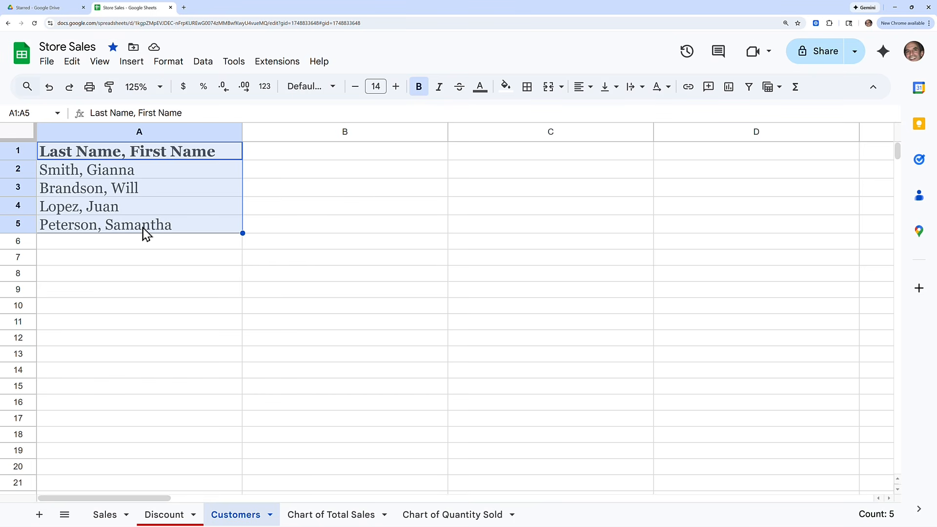
{"action": "left_click", "coordinate": [203, 63]}
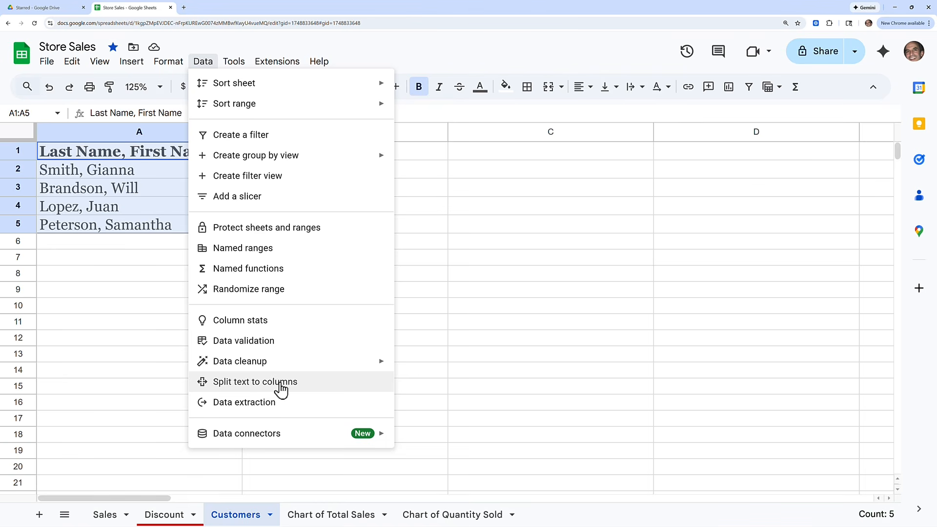
{"action": "left_click", "coordinate": [322, 389]}
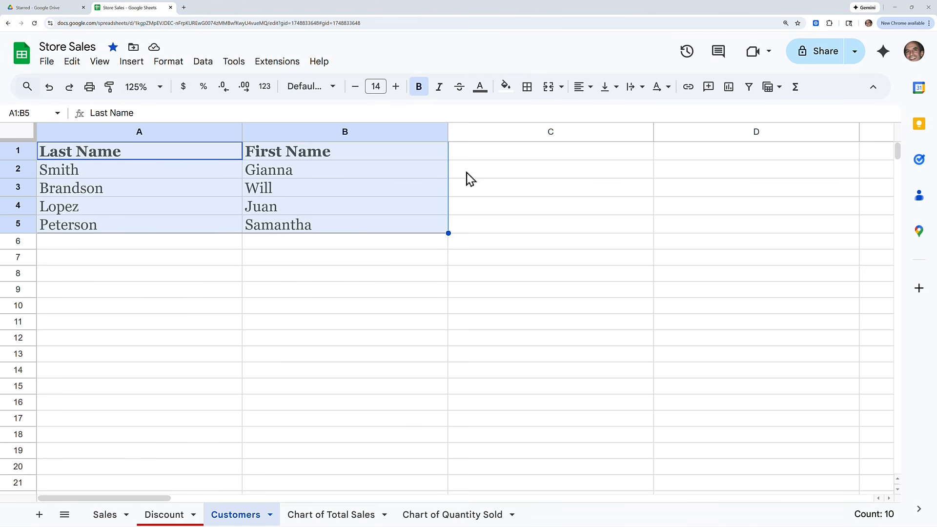
{"action": "left_click_drag", "start_coordinate": [447, 132], "coordinate": [344, 131]}
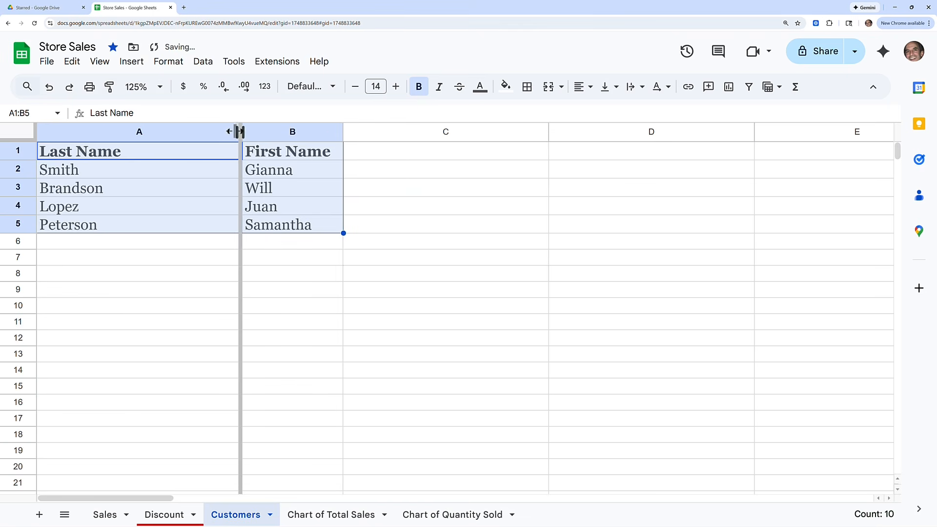
{"action": "left_click_drag", "start_coordinate": [239, 131], "coordinate": [133, 132]}
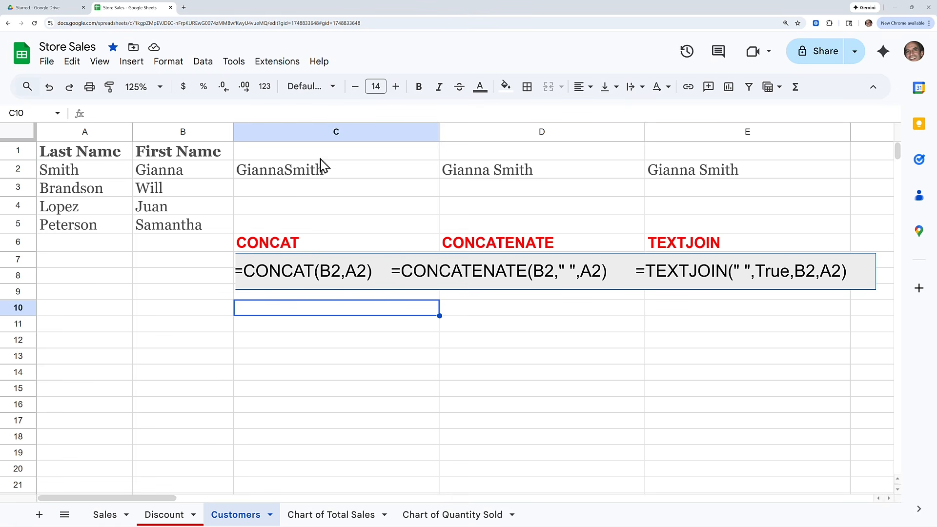
{"action": "left_click", "coordinate": [317, 173]}
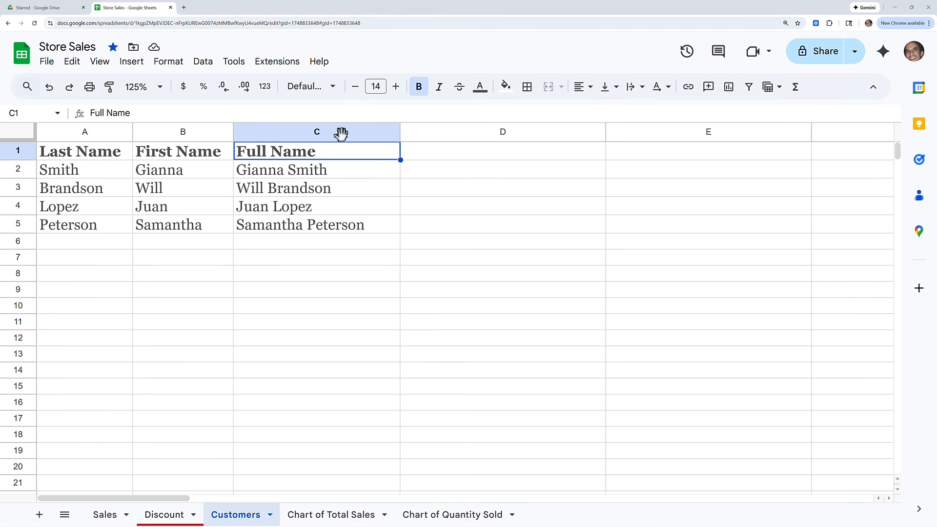
Step: Enter the formula =left(A2) in cell D2 of the Customers sheet to extract the last name's first character
{"action": "left_click", "coordinate": [299, 175]}
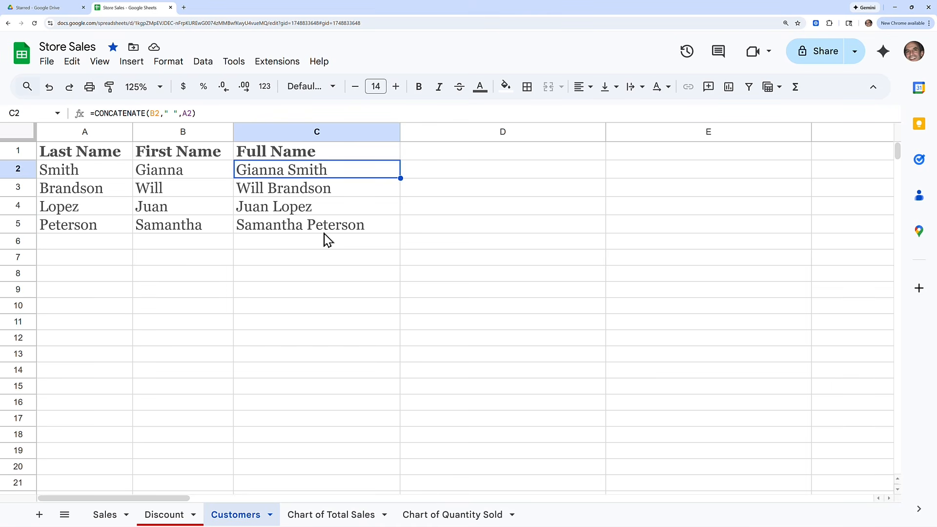
{"action": "key", "text": "Right"}
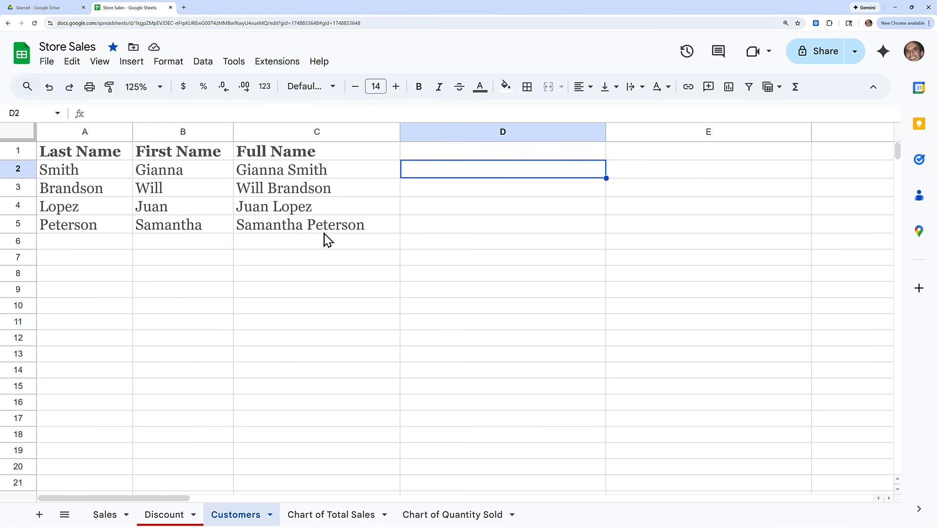
{"action": "type", "text": "="}
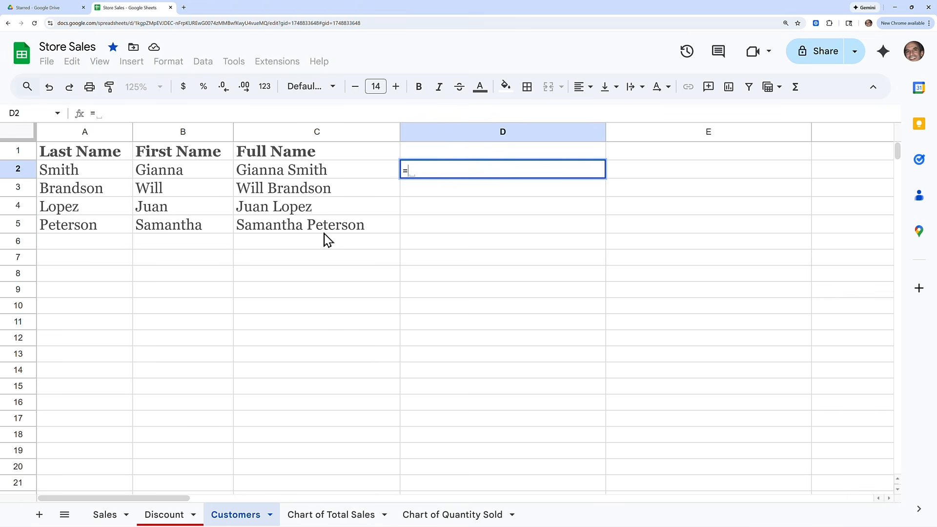
{"action": "type", "text": "left("}
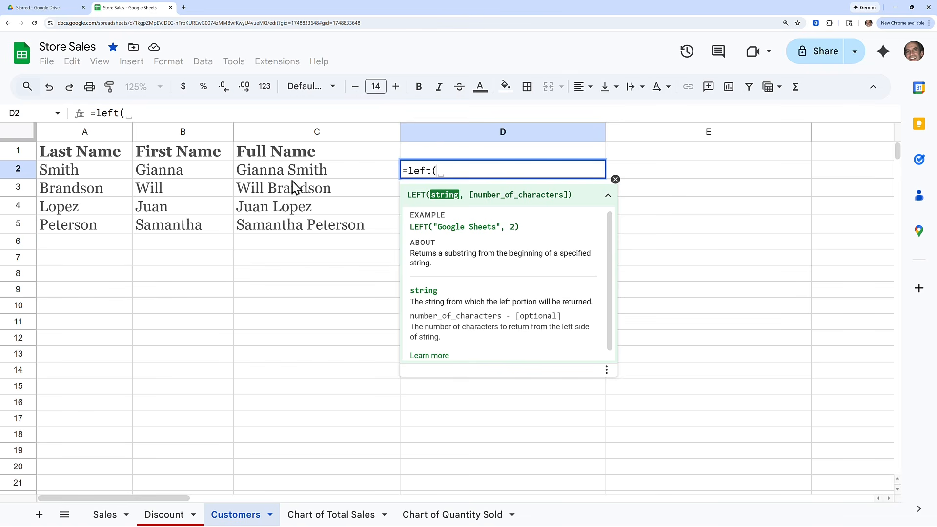
{"action": "left_click", "coordinate": [91, 172]}
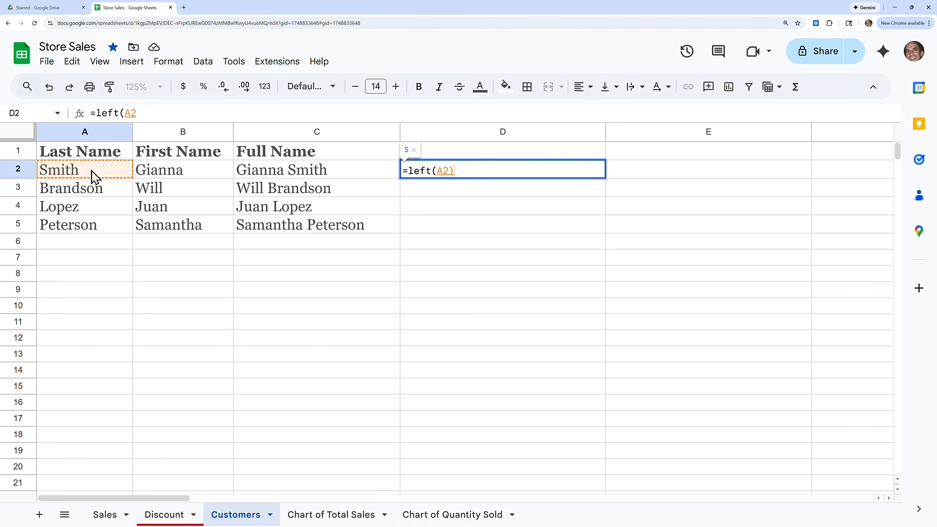
{"action": "type", "text": ")"}
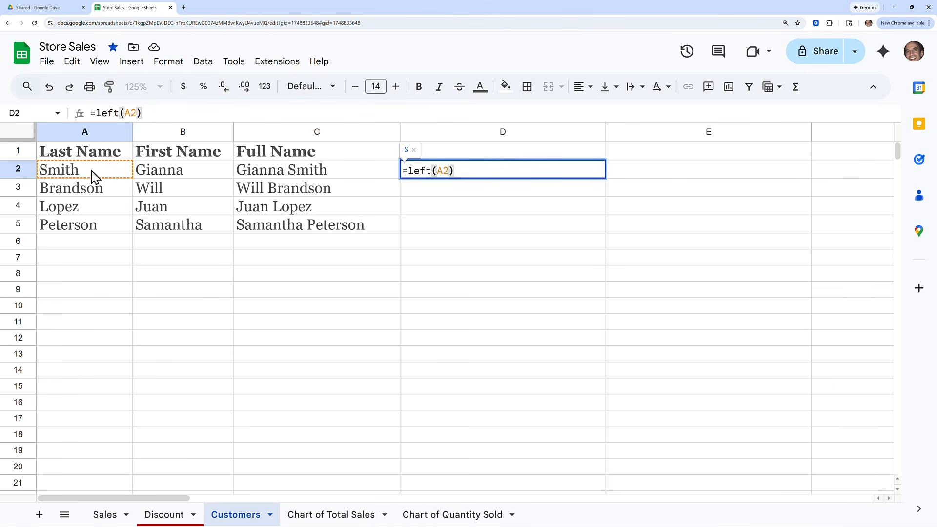
{"action": "key", "text": "Return"}
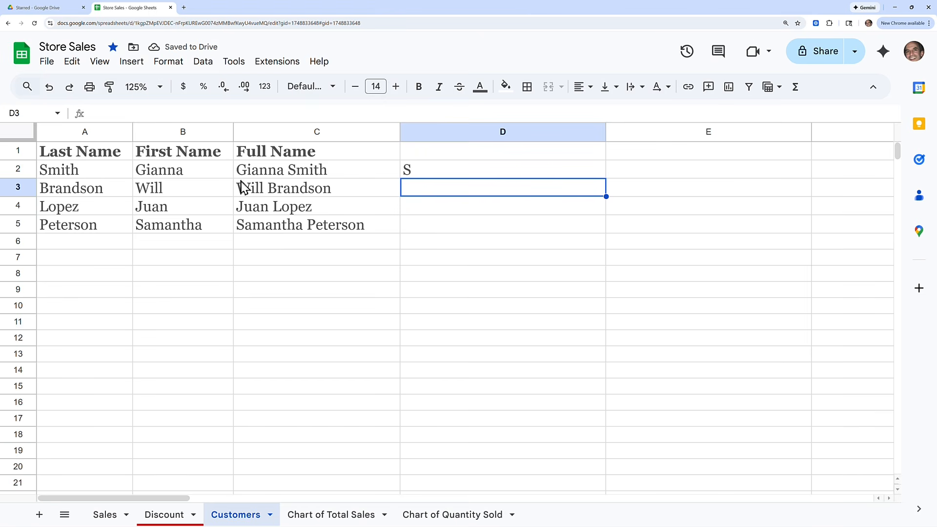
Step: Add a character count of 3 to the D2 formula, making it =left(A2, 3)
{"action": "left_click", "coordinate": [430, 173]}
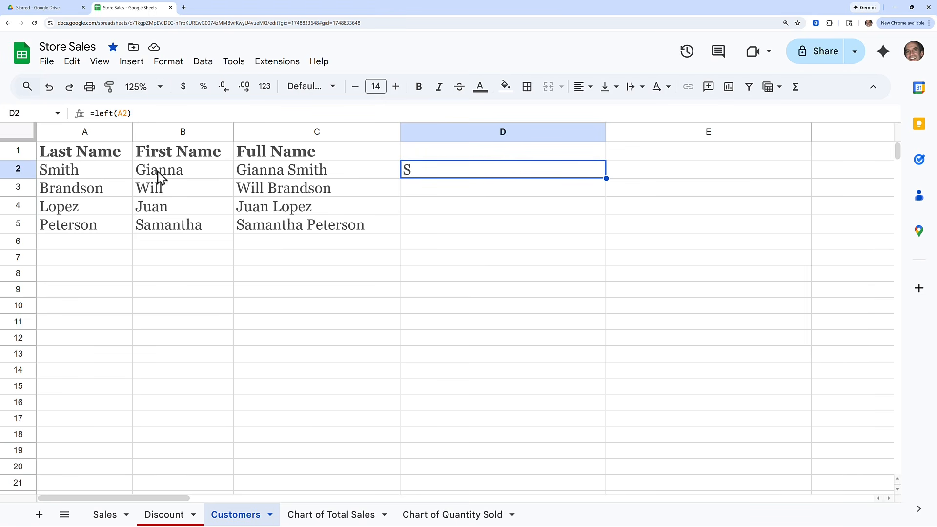
{"action": "double_click", "coordinate": [430, 172]}
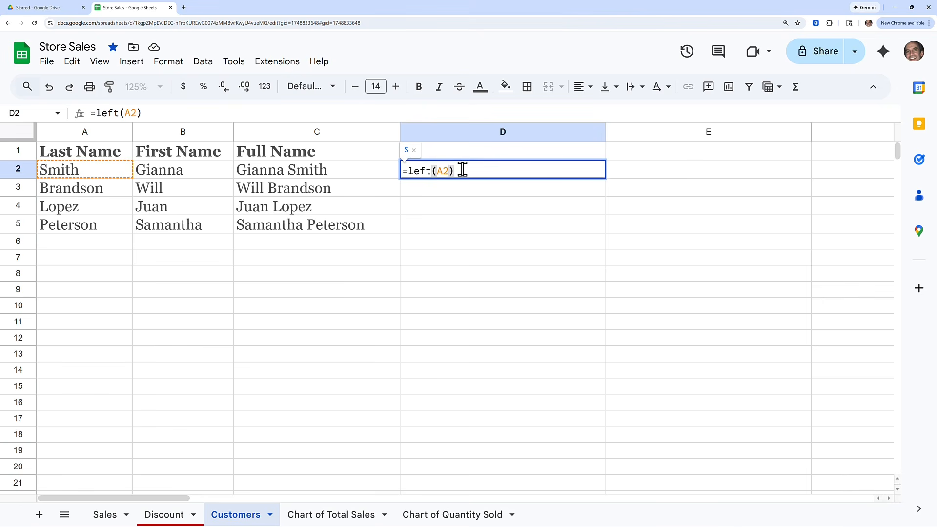
{"action": "key", "text": "Left"}
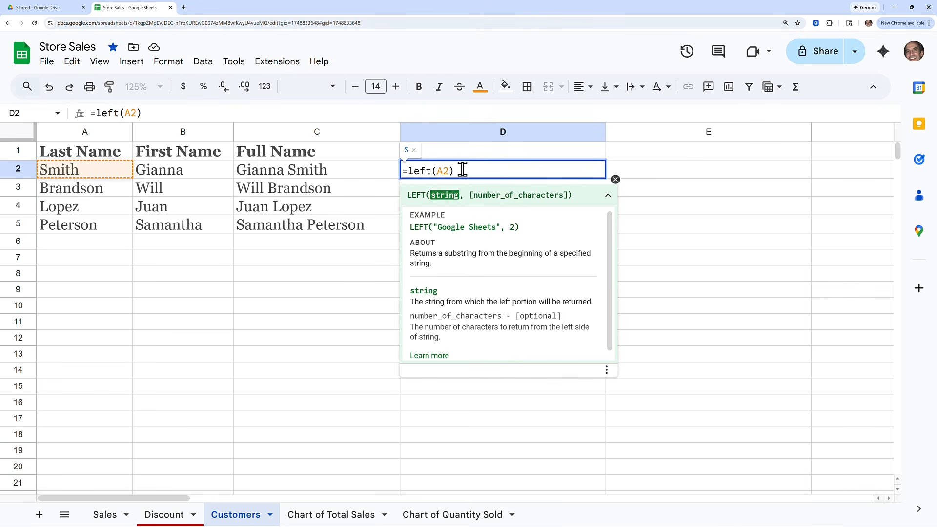
{"action": "type", "text": ", "}
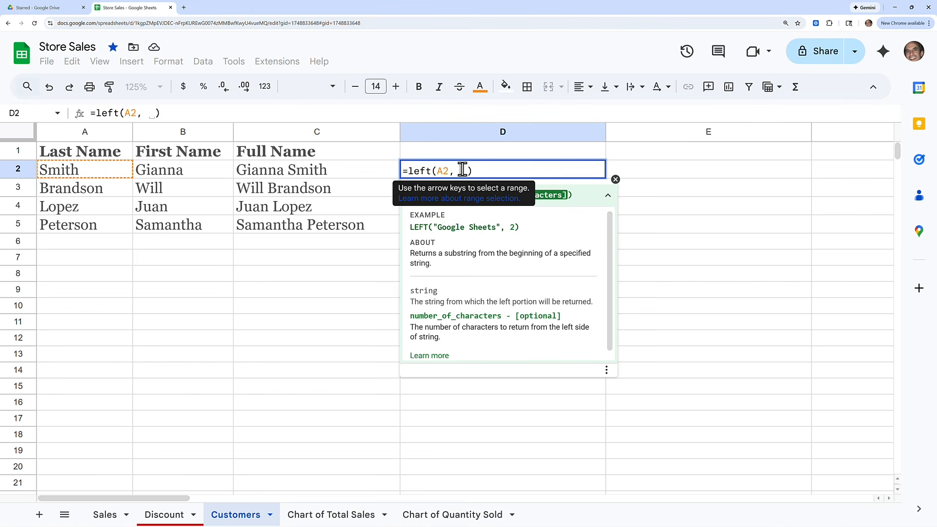
{"action": "type", "text": "3"}
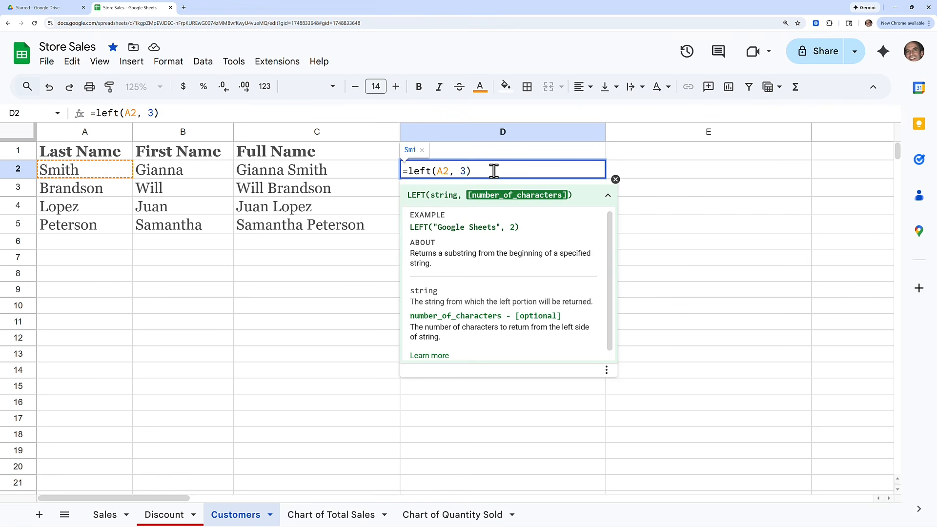
{"action": "key", "text": "Return"}
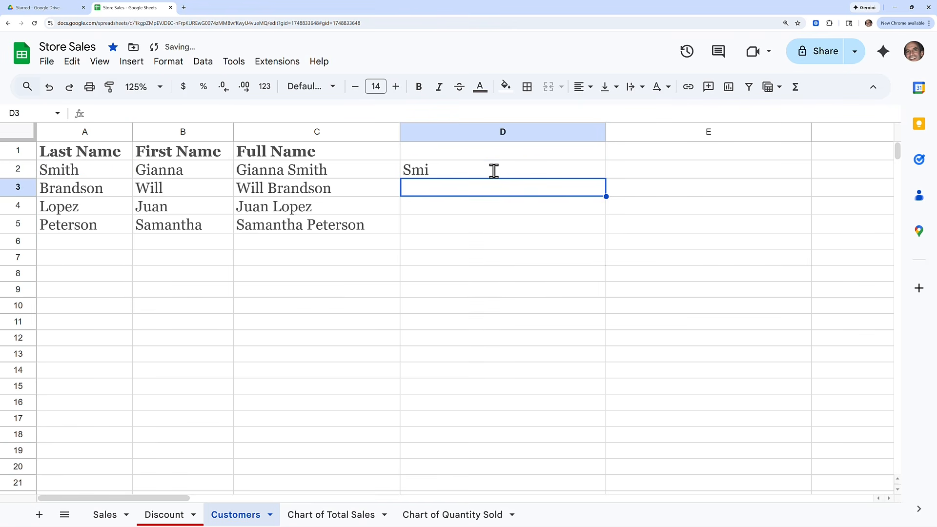
Step: Try filling the D2 formula down through D5, and undo the fill
{"action": "left_click", "coordinate": [497, 173]}
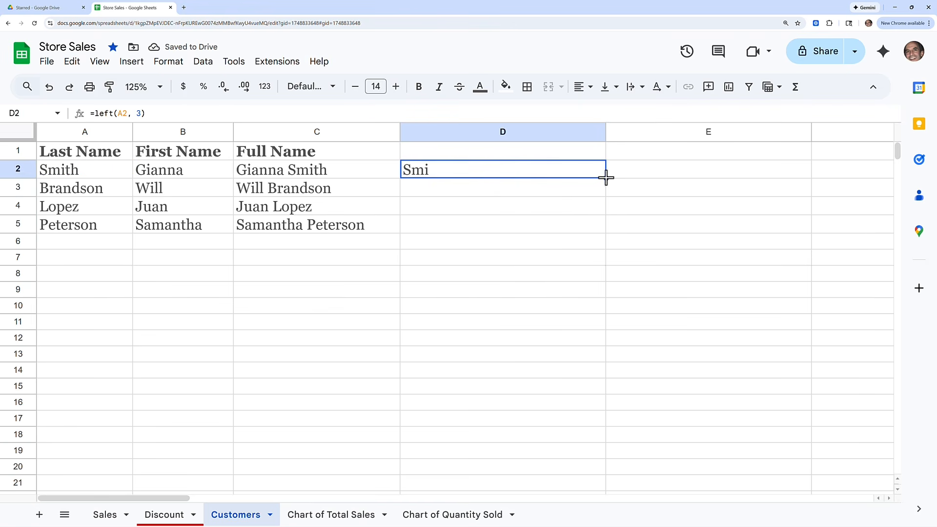
{"action": "left_click_drag", "start_coordinate": [605, 178], "coordinate": [598, 220]}
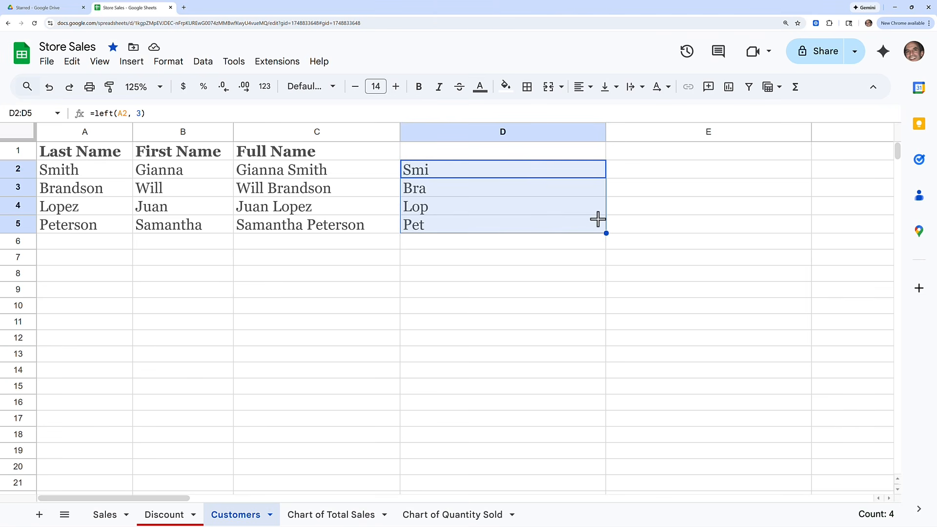
{"action": "key", "text": "ctrl+z"}
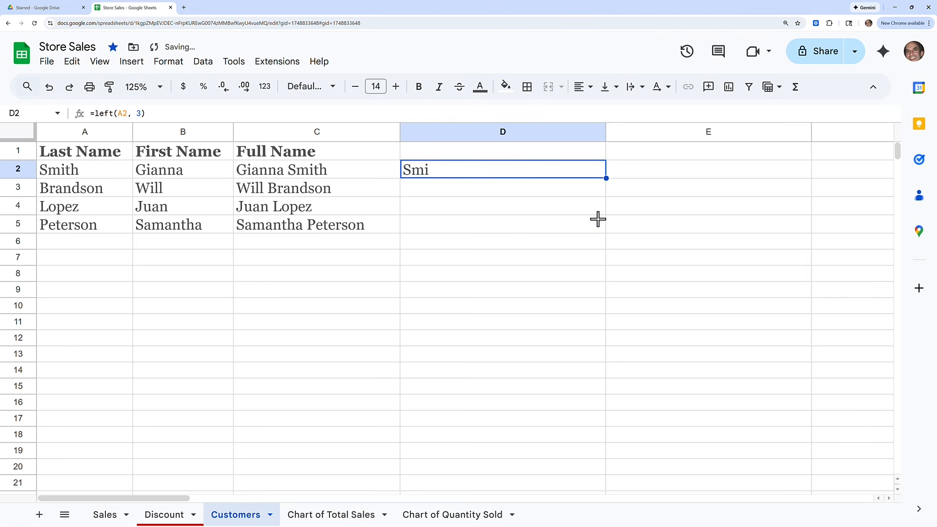
Step: Replace the LEFT function in D2 with MID, starting at character 3 and extracting 2 characters: =MID(A2, 3, 2)
{"action": "double_click", "coordinate": [422, 170]}
{"action": "left_click", "coordinate": [432, 171]}
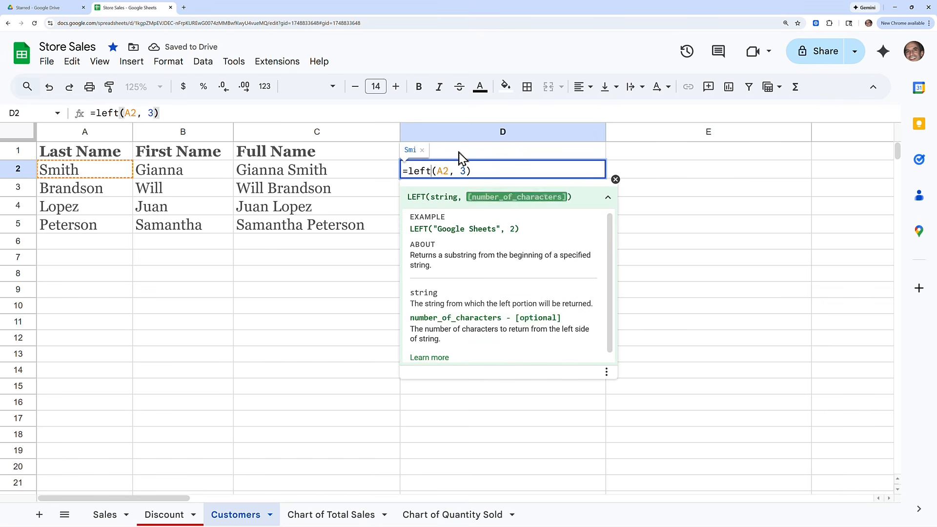
{"action": "key", "text": "BackSpace"}
{"action": "key", "text": "BackSpace"}
{"action": "key", "text": "BackSpace"}
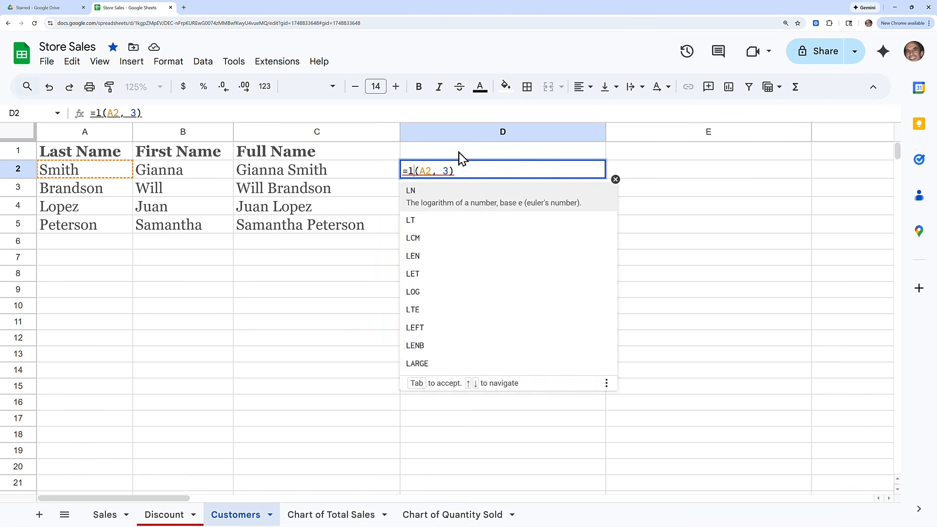
{"action": "key", "text": "BackSpace"}
{"action": "type", "text": "mid"}
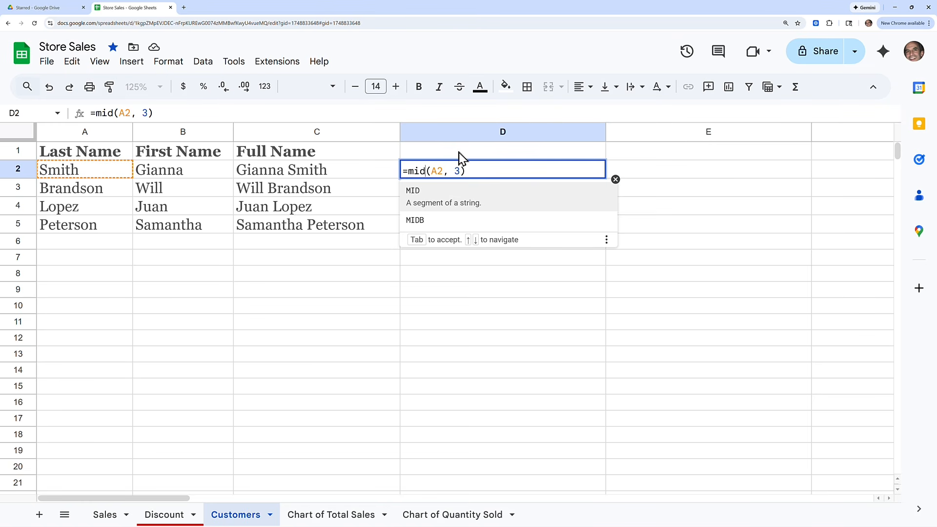
{"action": "key", "text": "Tab"}
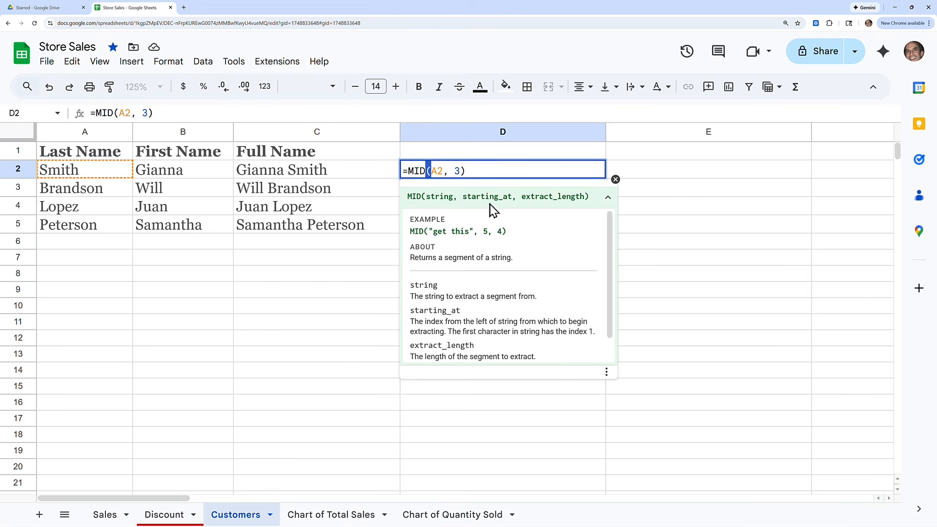
{"action": "left_click", "coordinate": [460, 171]}
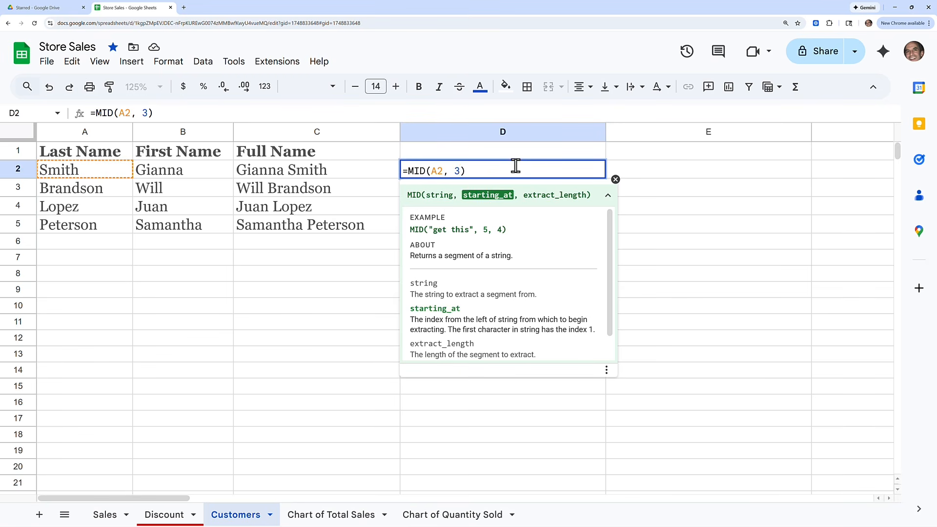
{"action": "type", "text": ", "}
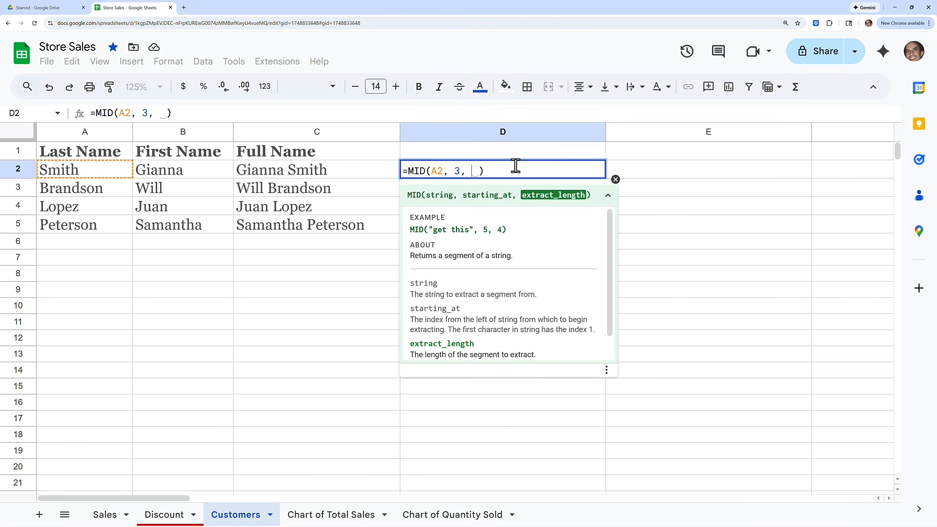
{"action": "type", "text": "2"}
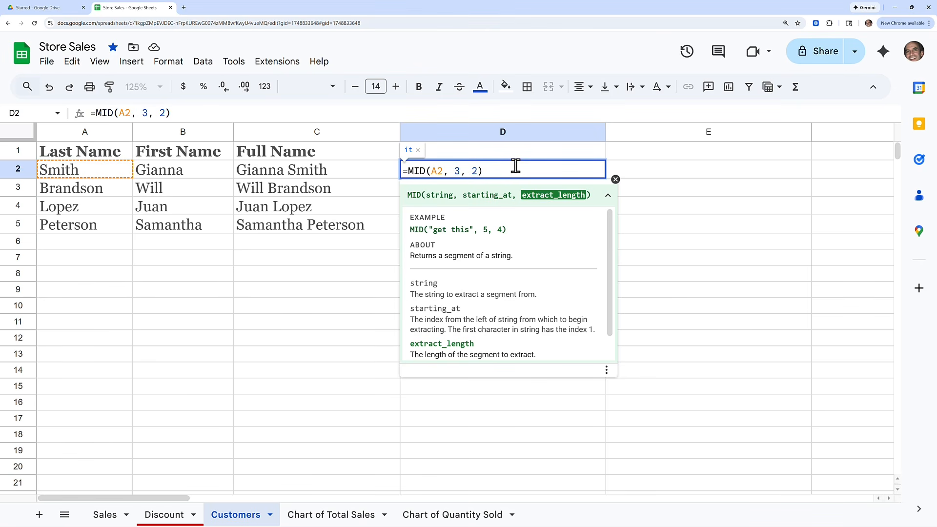
{"action": "key", "text": "Return"}
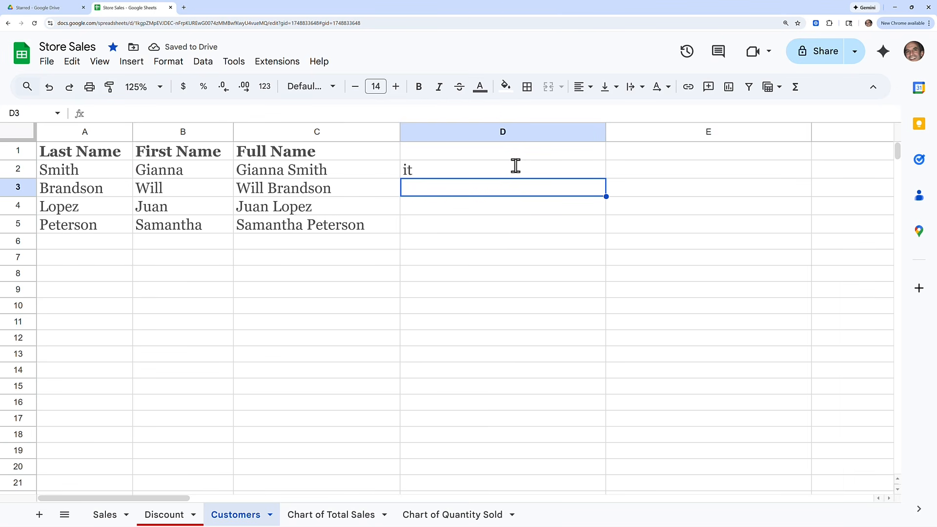
Step: Undo the edits made to cell D2, and redo only the entry of =left(A2)
{"action": "left_click", "coordinate": [516, 166]}
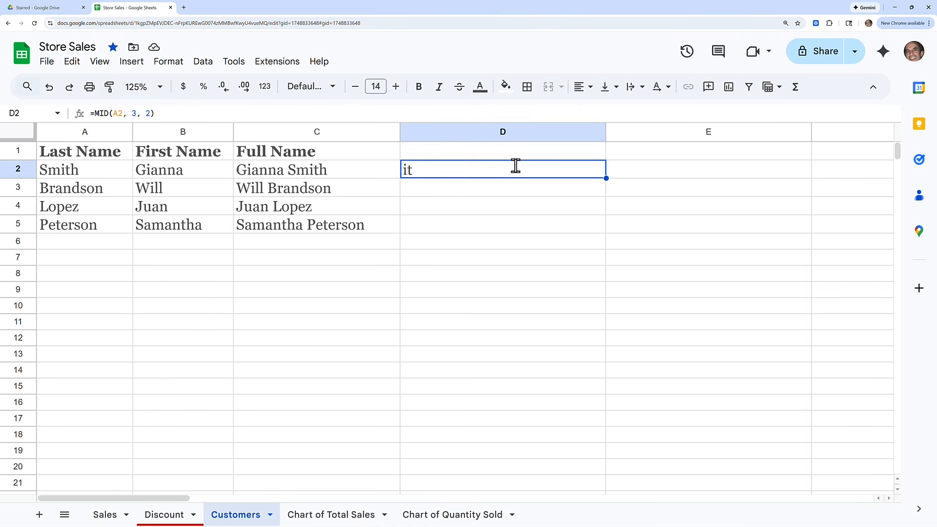
{"action": "key", "text": "ctrl+z"}
{"action": "key", "text": "ctrl+z"}
{"action": "key", "text": "ctrl+z"}
{"action": "key", "text": "ctrl+z"}
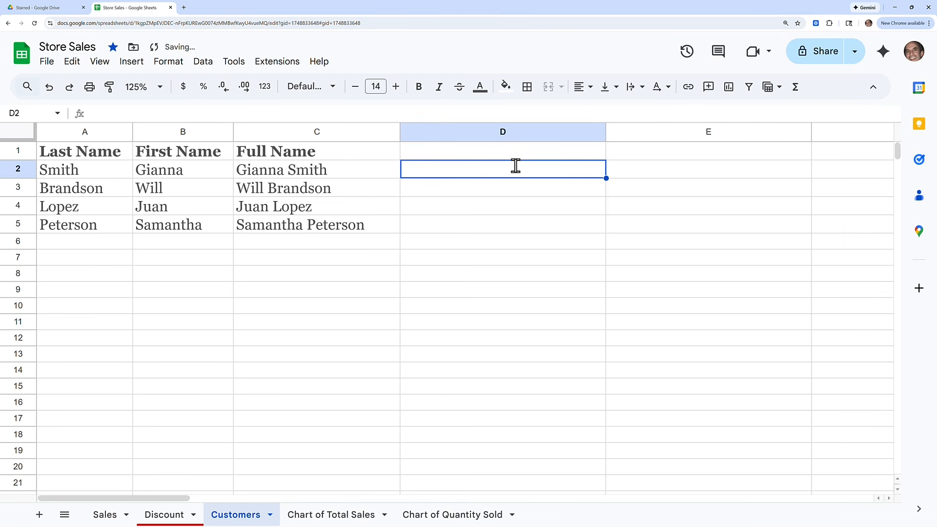
{"action": "key", "text": "ctrl+y"}
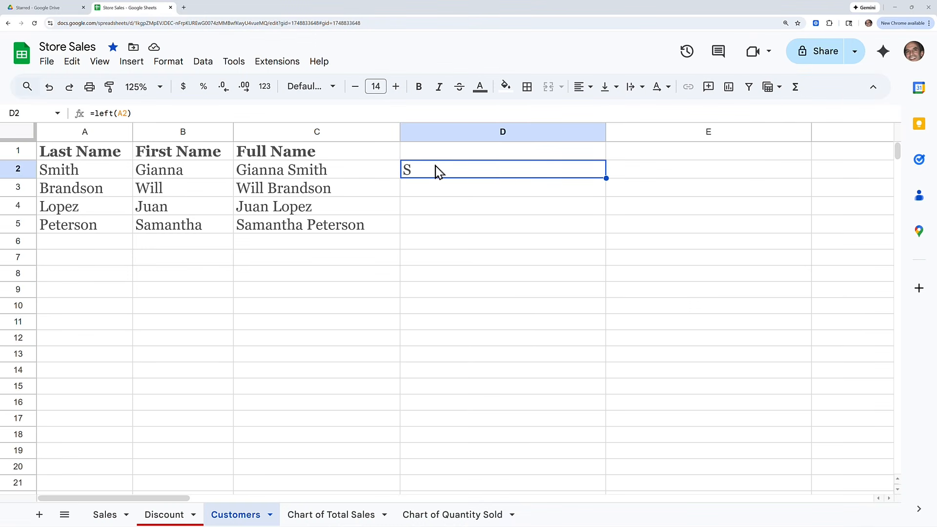
Step: Change the D2 formula to =left(A2,3) and fill it down through D5
{"action": "left_click", "coordinate": [127, 113]}
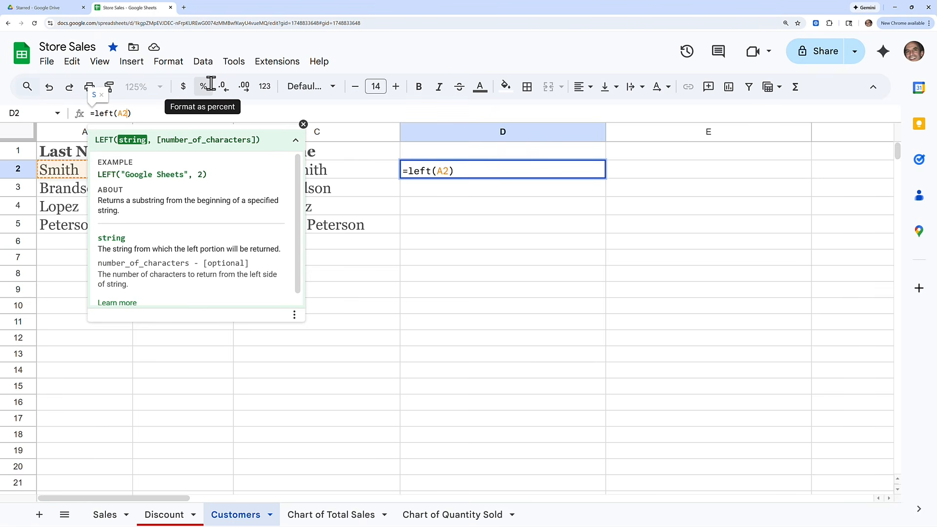
{"action": "type", "text": ","}
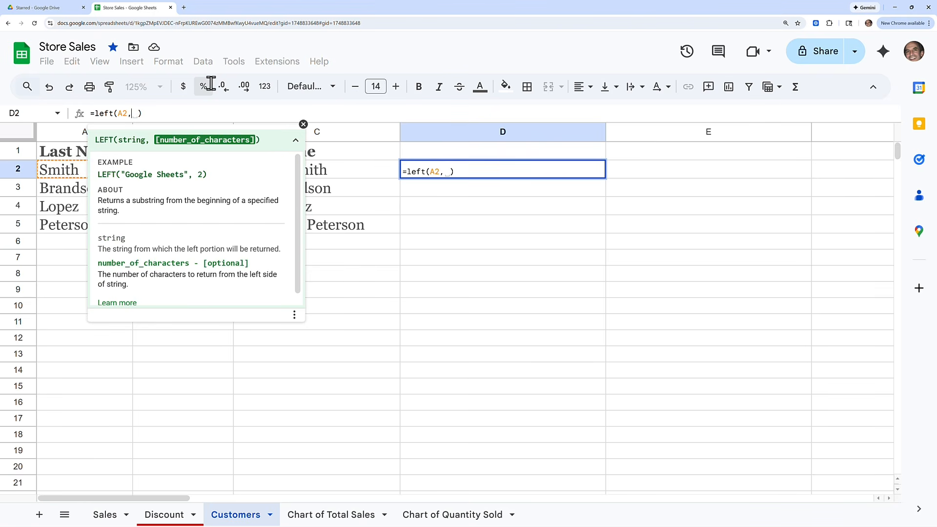
{"action": "type", "text": "3"}
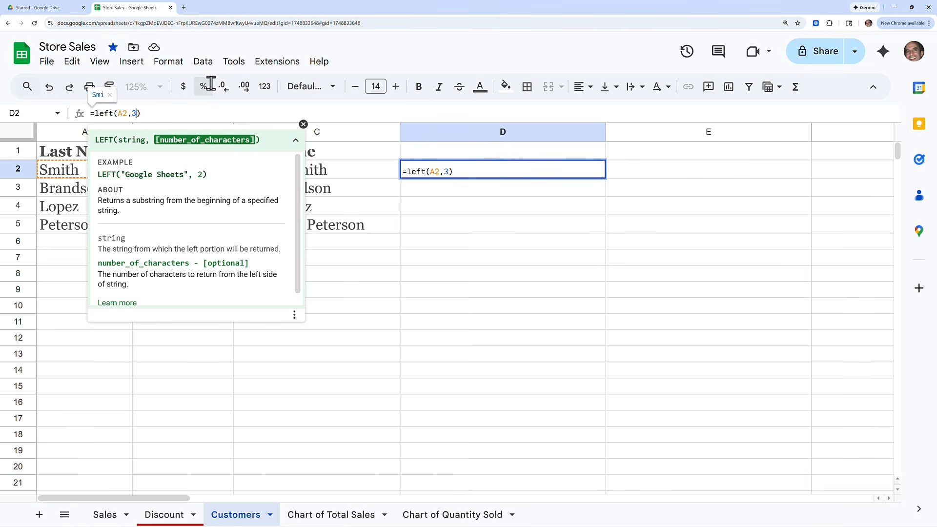
{"action": "key", "text": "Return"}
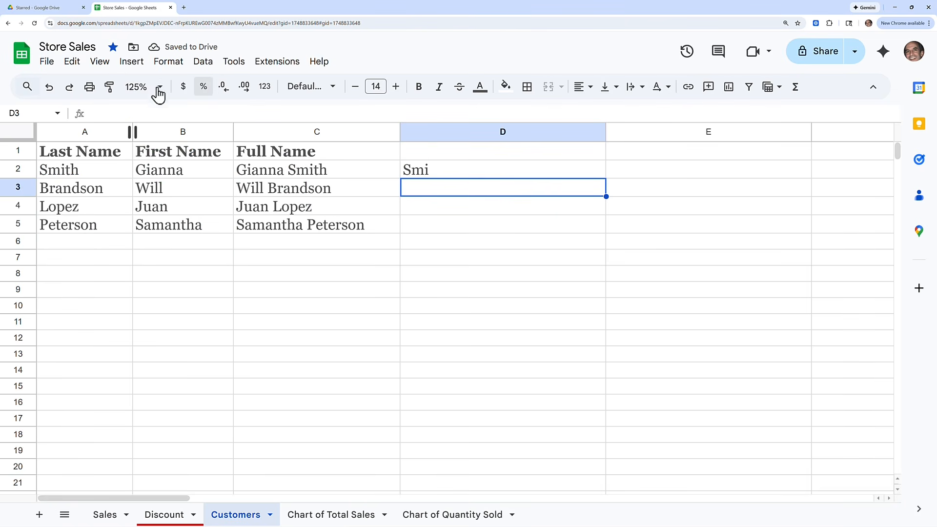
{"action": "left_click", "coordinate": [575, 174]}
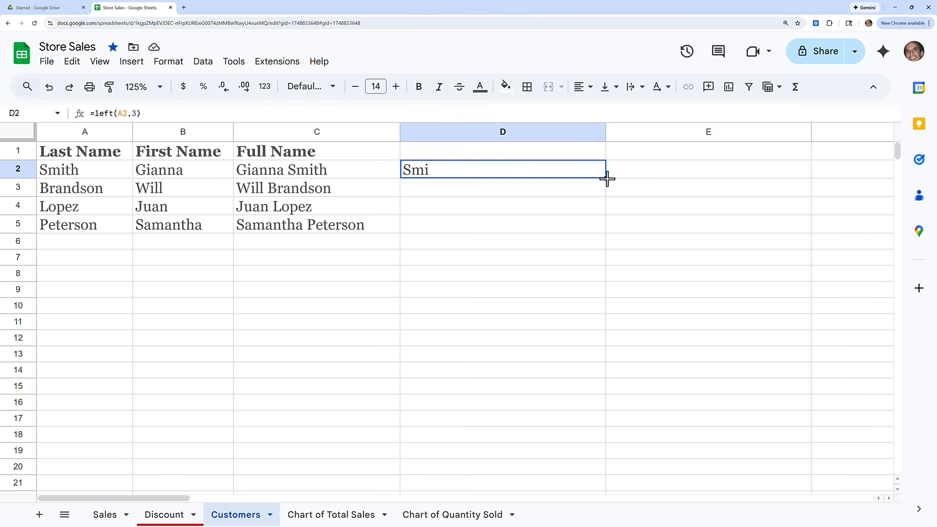
{"action": "left_click_drag", "start_coordinate": [606, 178], "coordinate": [595, 222]}
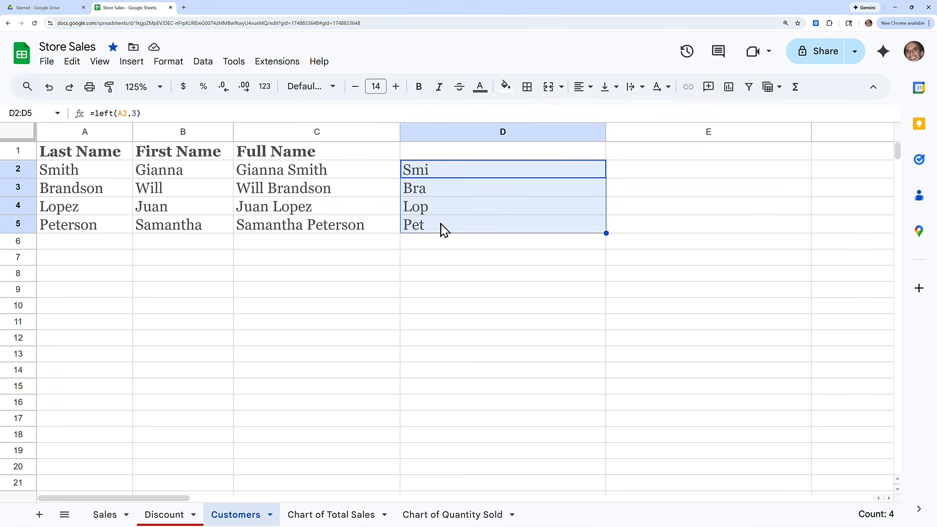
Step: Enter =upper(D2) in cell E2 and fill the formula down through E5
{"action": "key", "text": "Right"}
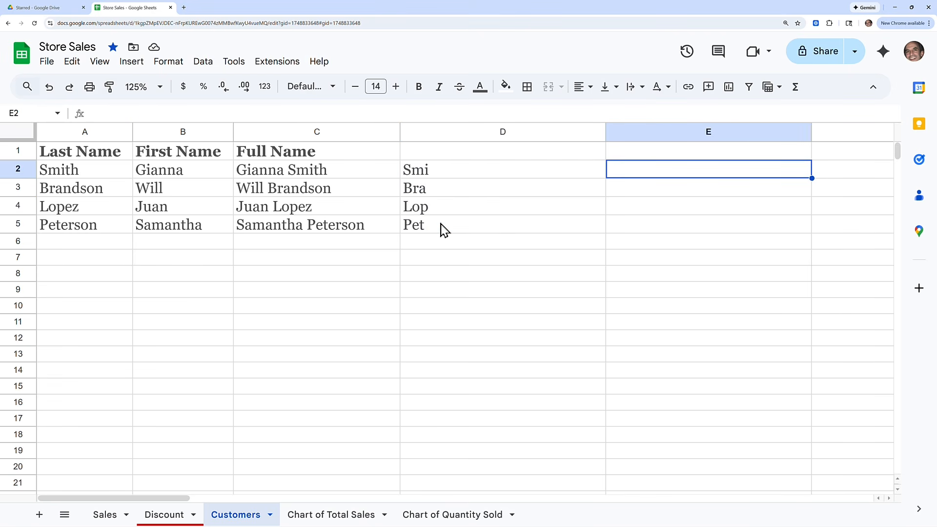
{"action": "type", "text": "="}
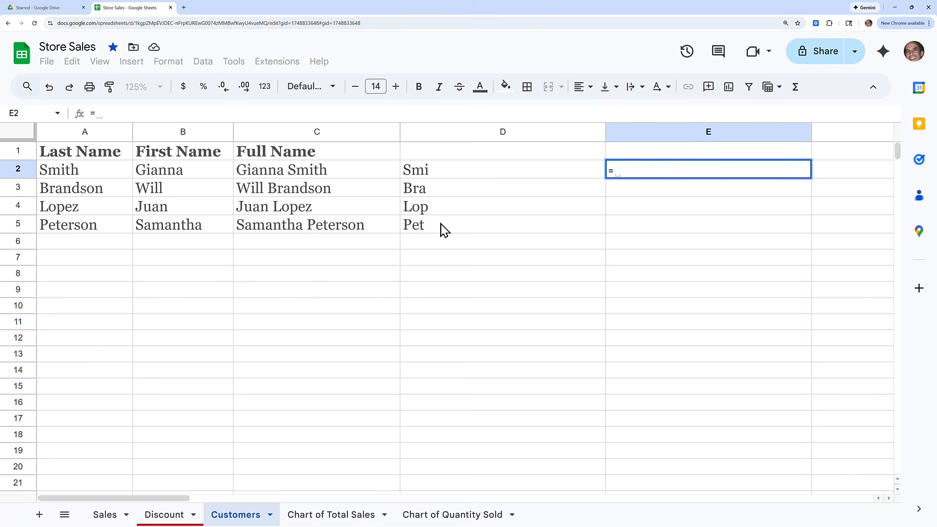
{"action": "type", "text": "upper"}
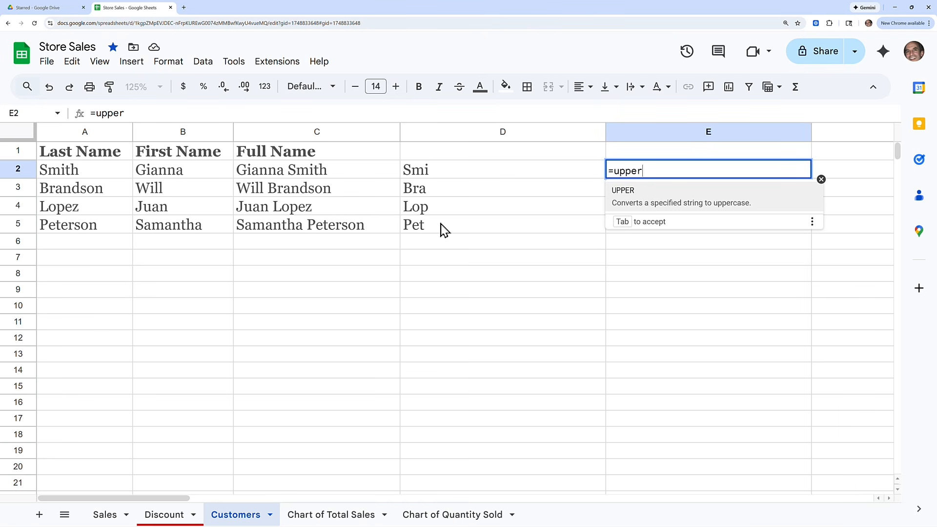
{"action": "type", "text": "("}
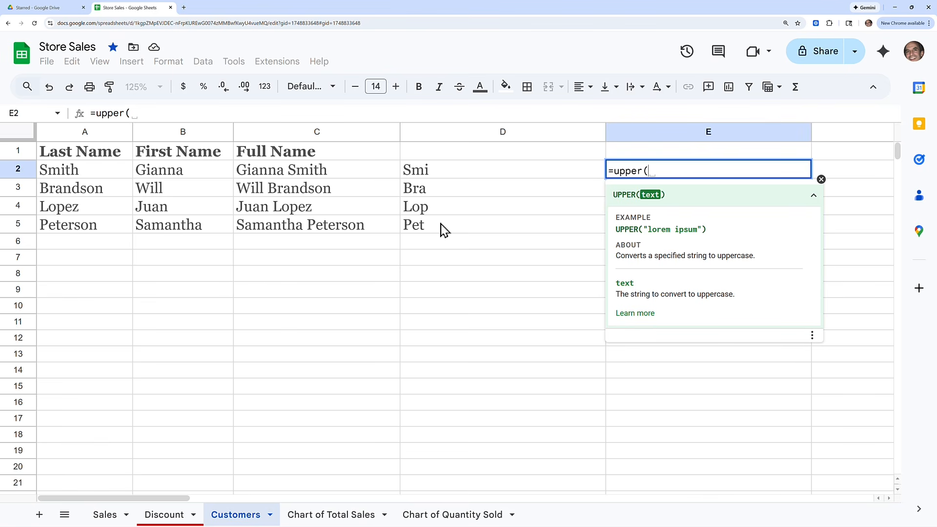
{"action": "left_click", "coordinate": [460, 173]}
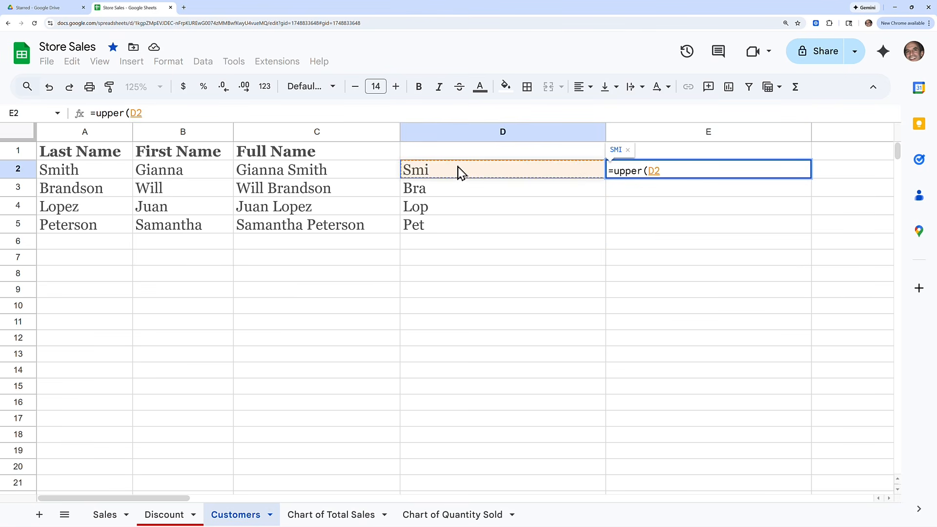
{"action": "type", "text": ")"}
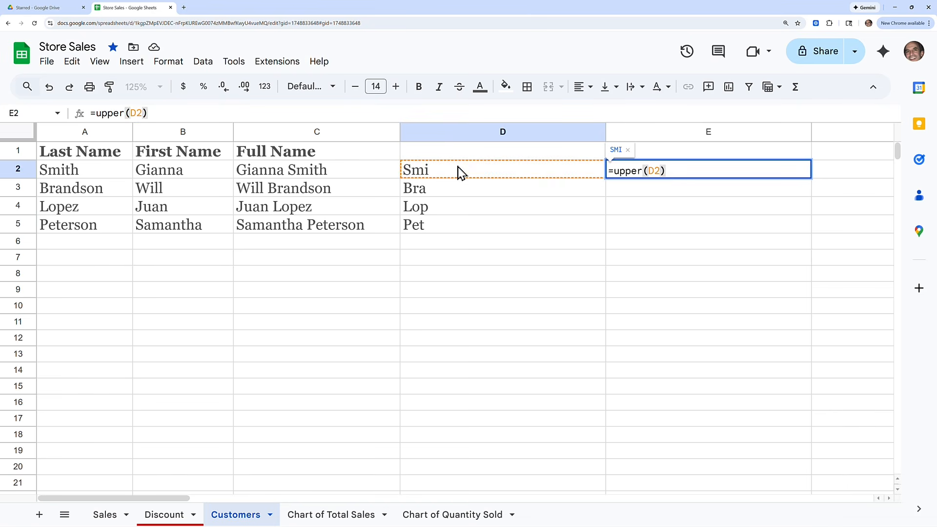
{"action": "key", "text": "Return"}
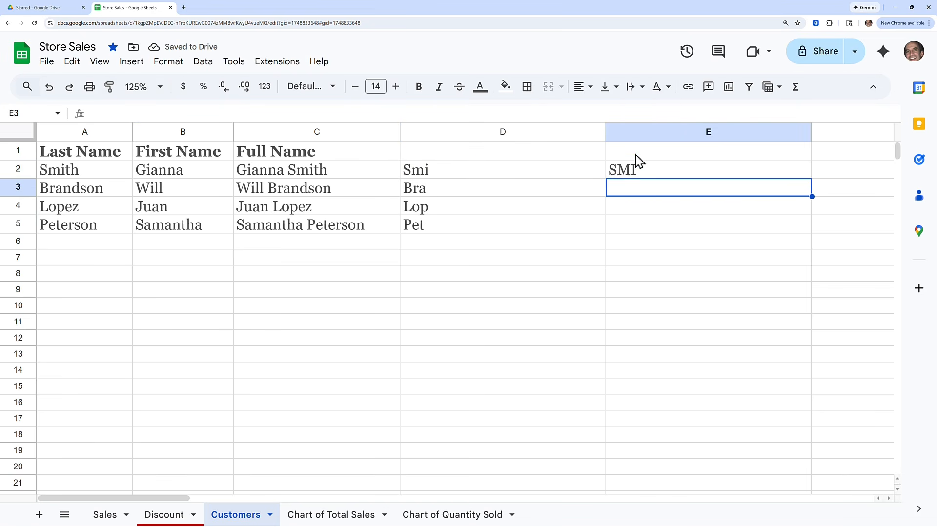
{"action": "left_click", "coordinate": [805, 173]}
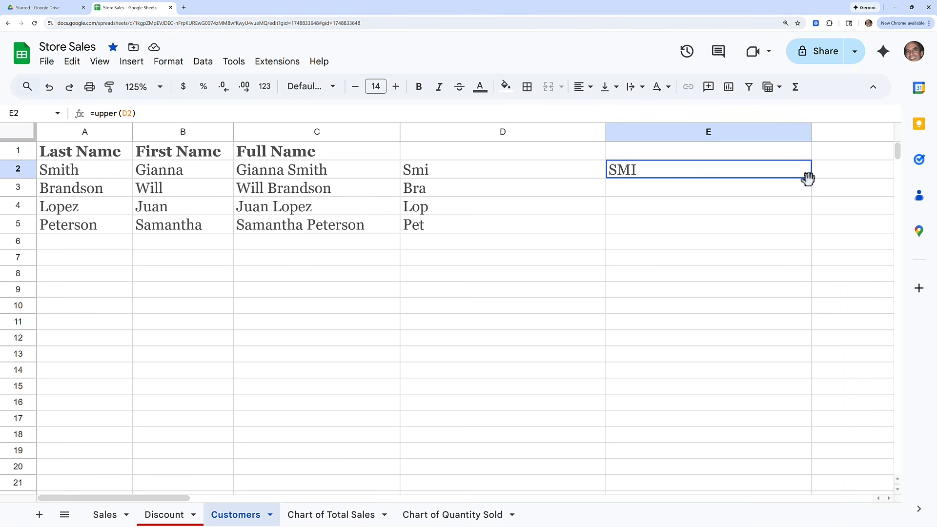
{"action": "left_click_drag", "start_coordinate": [812, 177], "coordinate": [806, 225]}
{"action": "key", "text": "Escape"}
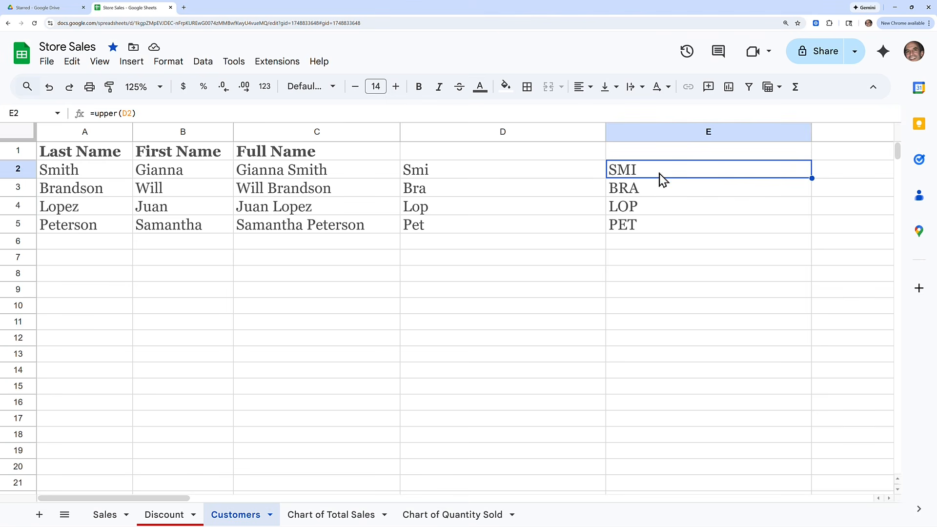
{"action": "left_click", "coordinate": [436, 176]}
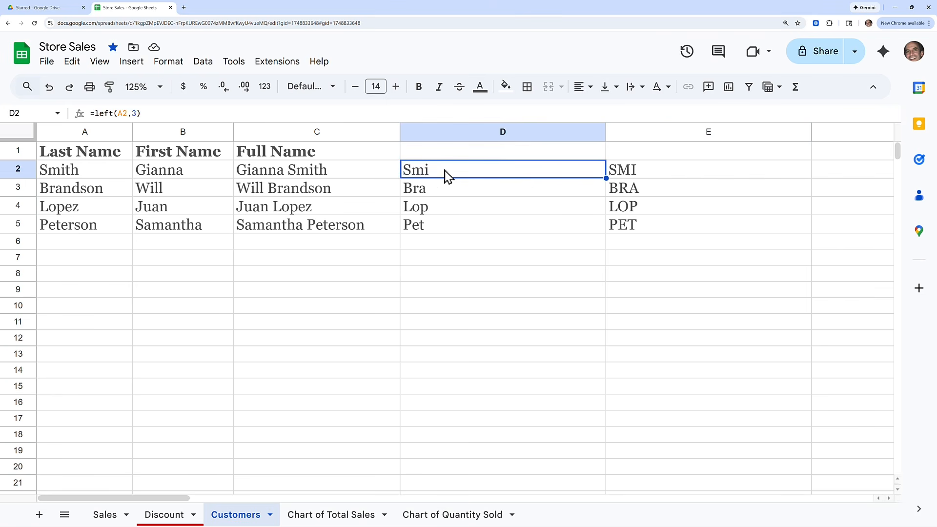
{"action": "left_click", "coordinate": [99, 113]}
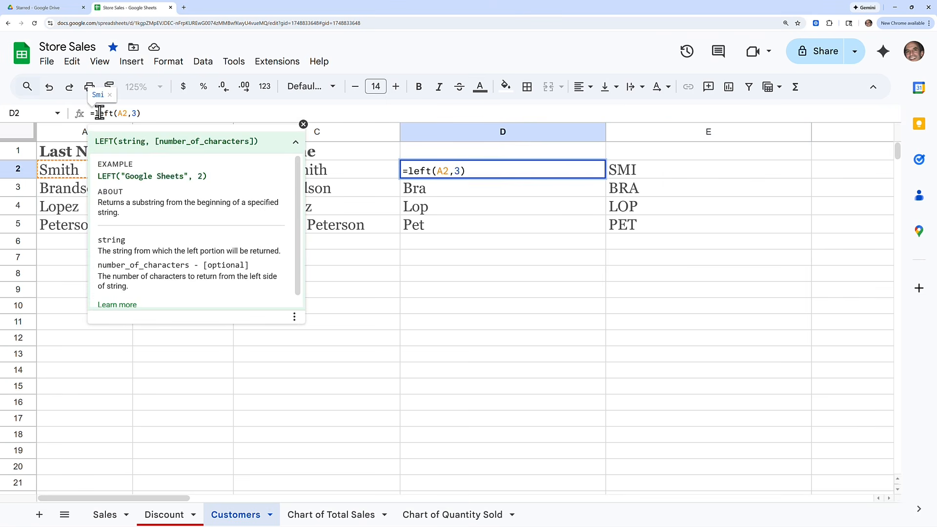
{"action": "left_click_drag", "start_coordinate": [96, 113], "coordinate": [140, 112]}
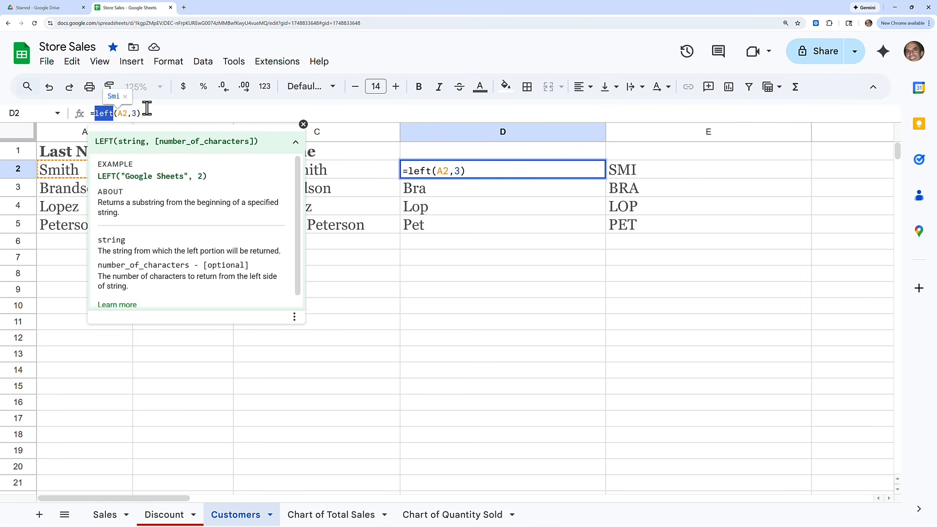
{"action": "left_click", "coordinate": [643, 175]}
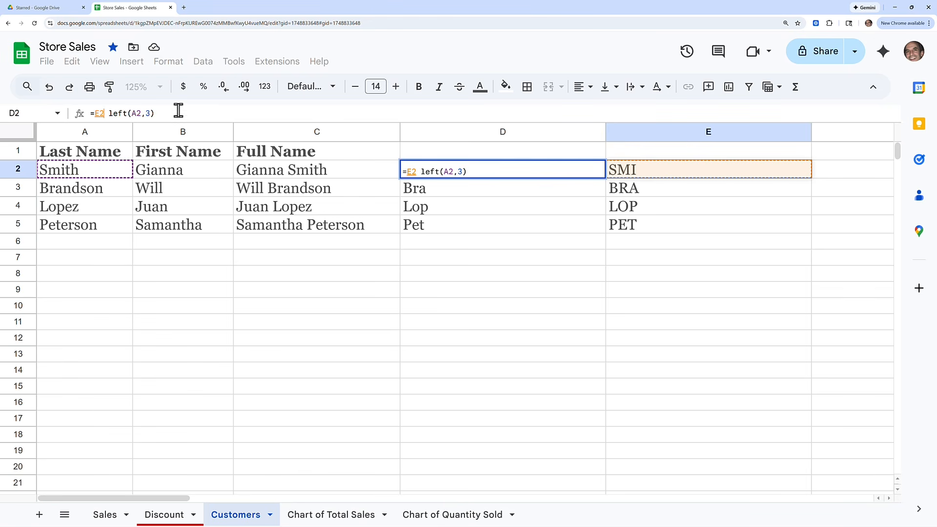
{"action": "key", "text": "Escape"}
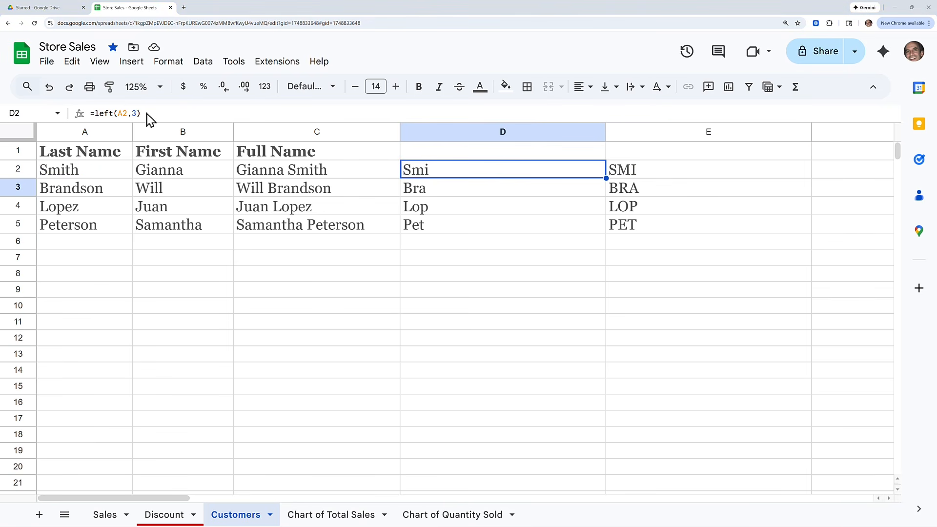
Step: Change the E2 formula to =upper(left(A2,3)) and fill it down through E5
{"action": "left_click", "coordinate": [632, 175]}
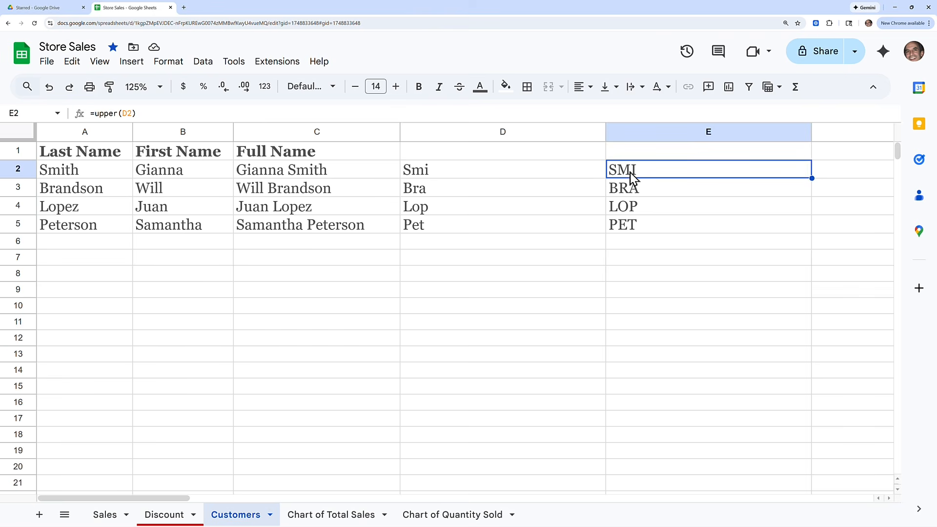
{"action": "left_click", "coordinate": [126, 113]}
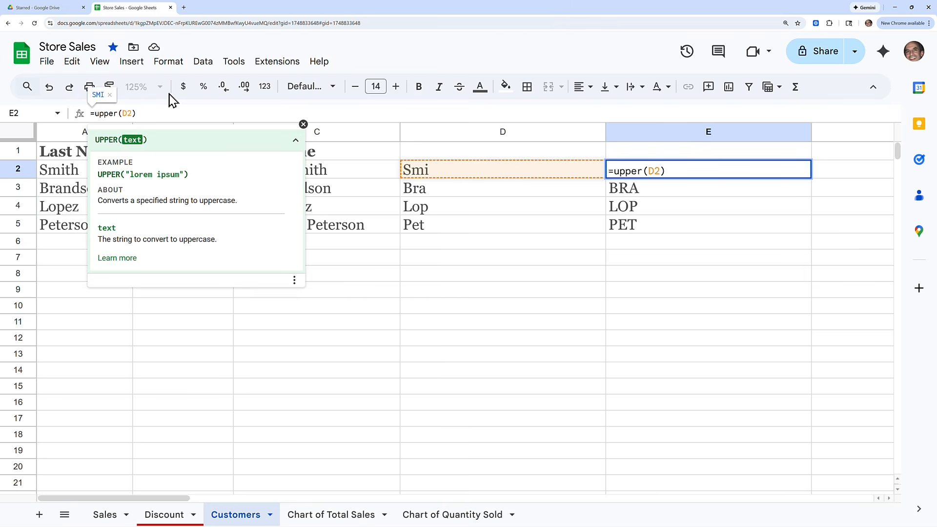
{"action": "key", "text": "BackSpace"}
{"action": "key", "text": "BackSpace"}
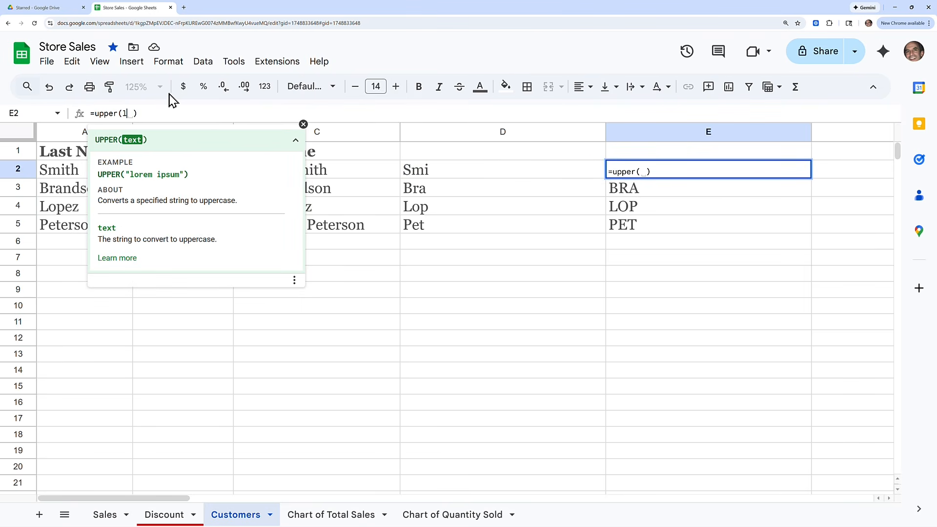
{"action": "type", "text": "left("}
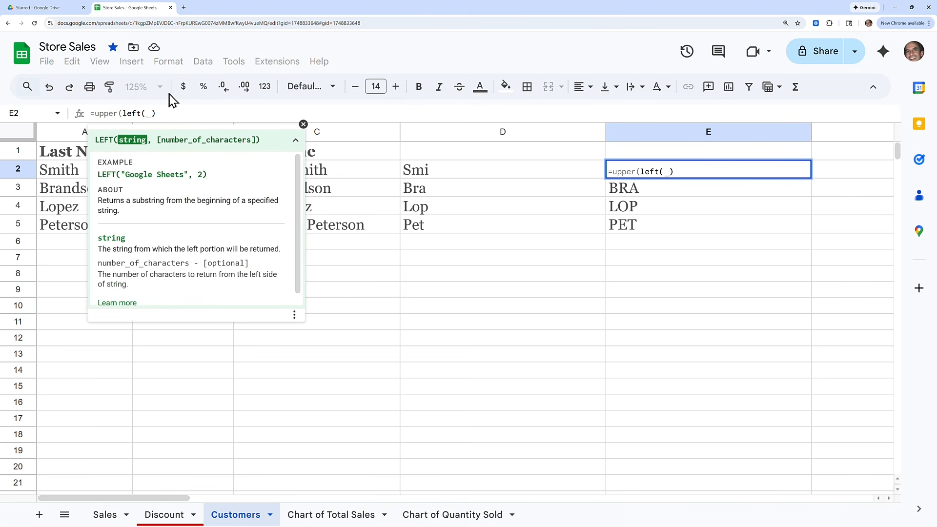
{"action": "type", "text": "a"}
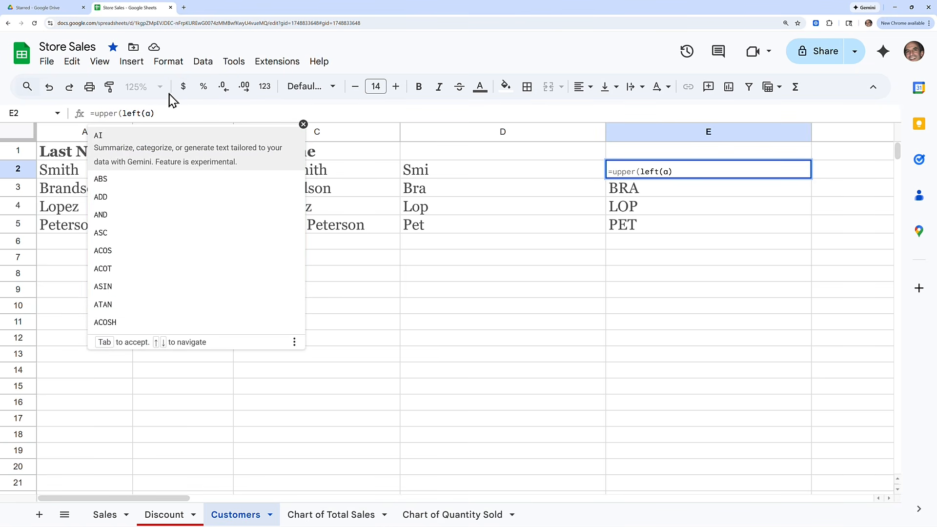
{"action": "type", "text": "2"}
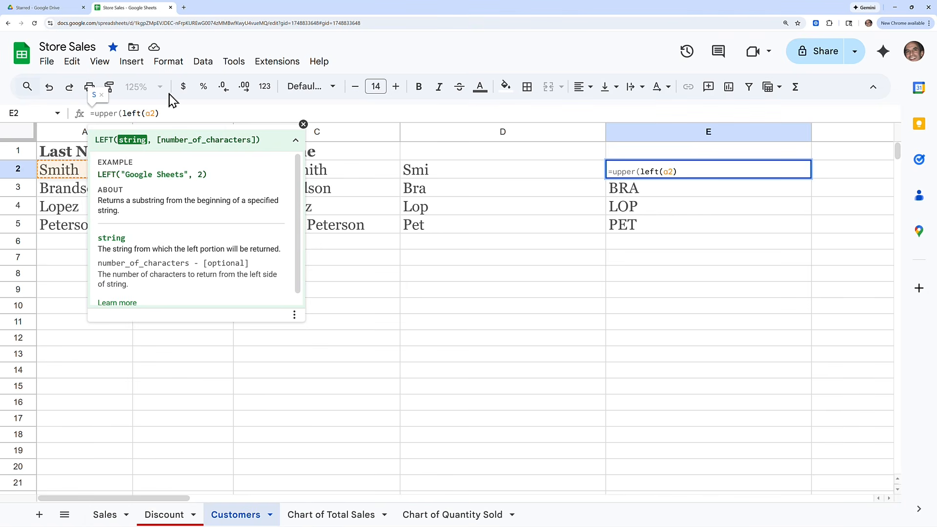
{"action": "type", "text": ","}
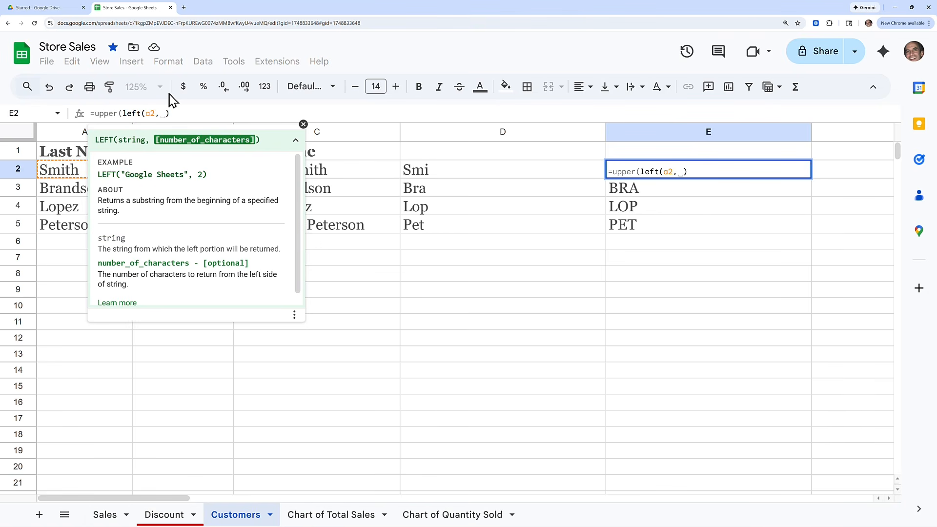
{"action": "type", "text": "3"}
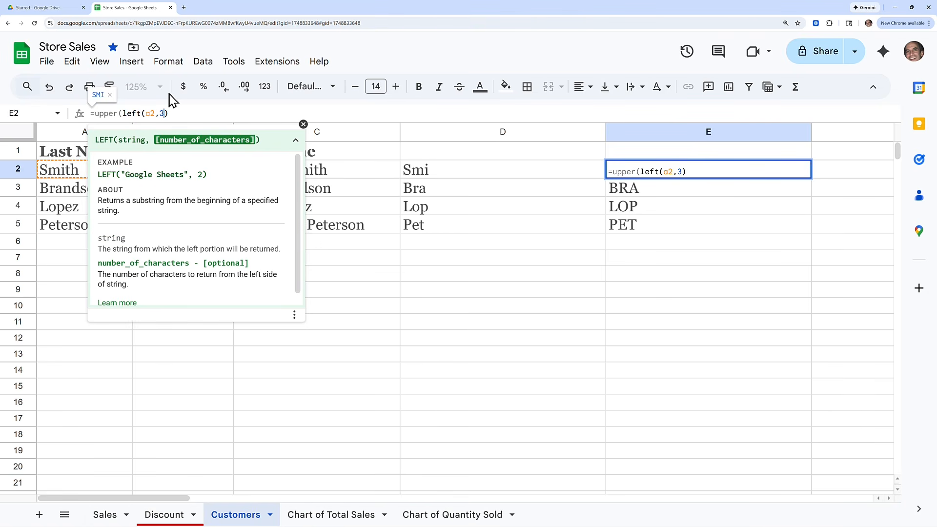
{"action": "key", "text": "Return"}
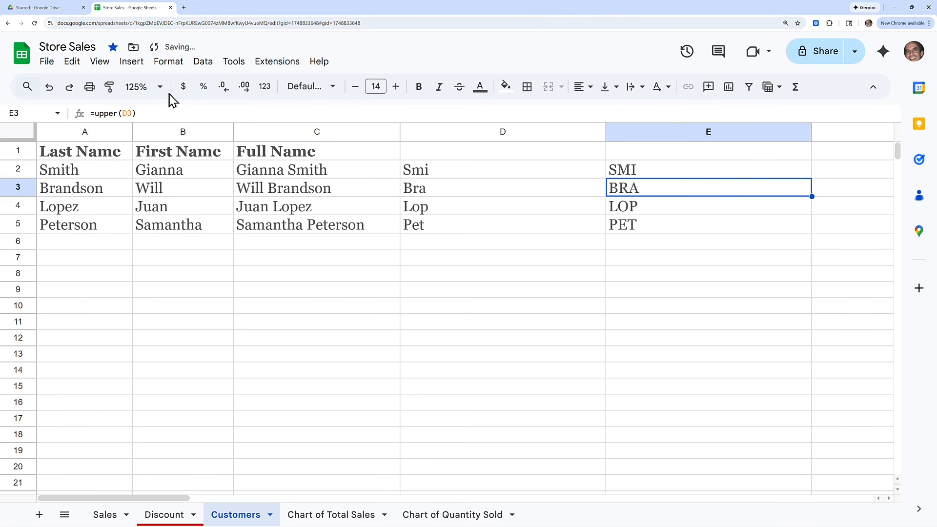
{"action": "left_click", "coordinate": [626, 171]}
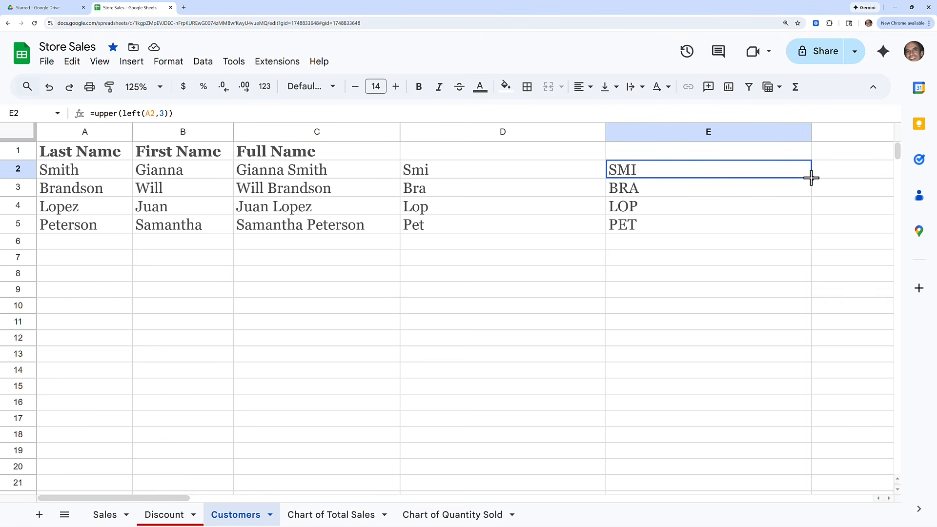
{"action": "left_click_drag", "start_coordinate": [811, 178], "coordinate": [805, 226]}
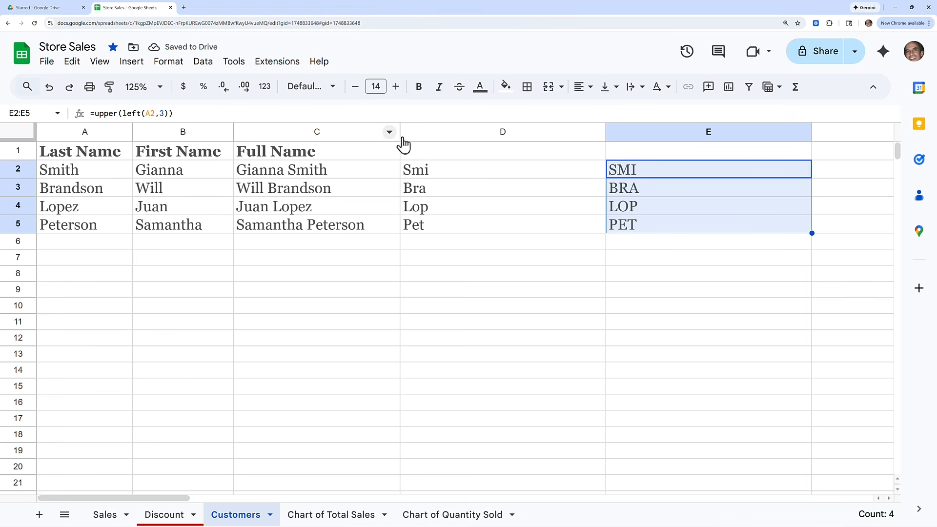
Step: Delete column D with the mixed-case extracts, and narrow the column that takes its place to fit the uppercase codes
{"action": "left_click", "coordinate": [481, 132]}
{"action": "right_click", "coordinate": [480, 132]}
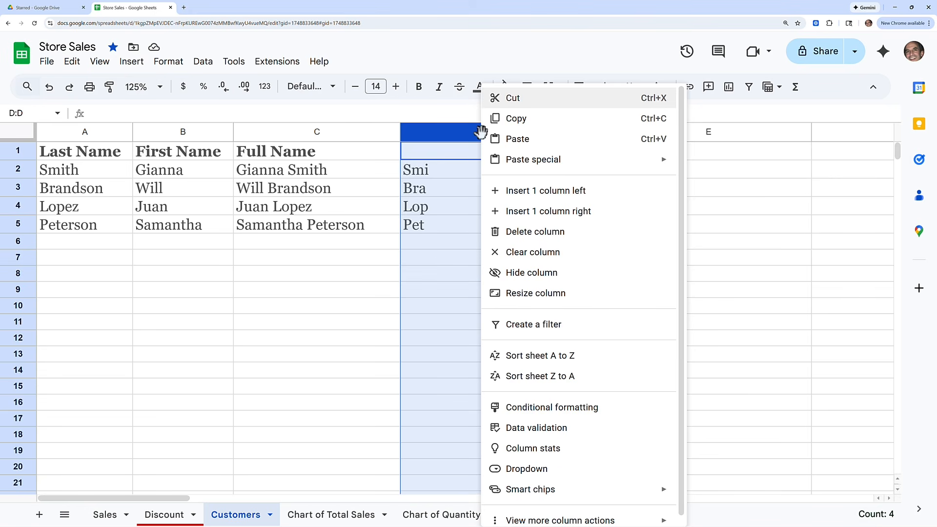
{"action": "left_click", "coordinate": [511, 231]}
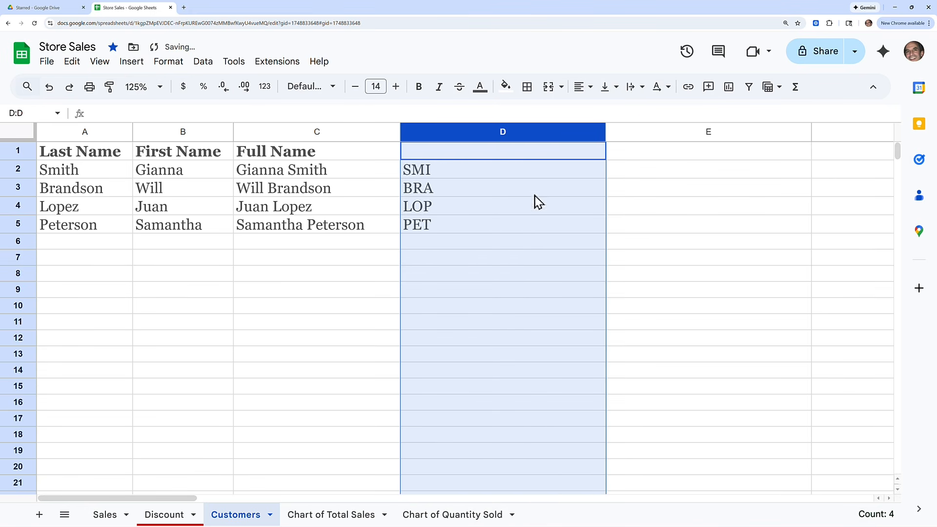
{"action": "left_click_drag", "start_coordinate": [605, 133], "coordinate": [454, 137]}
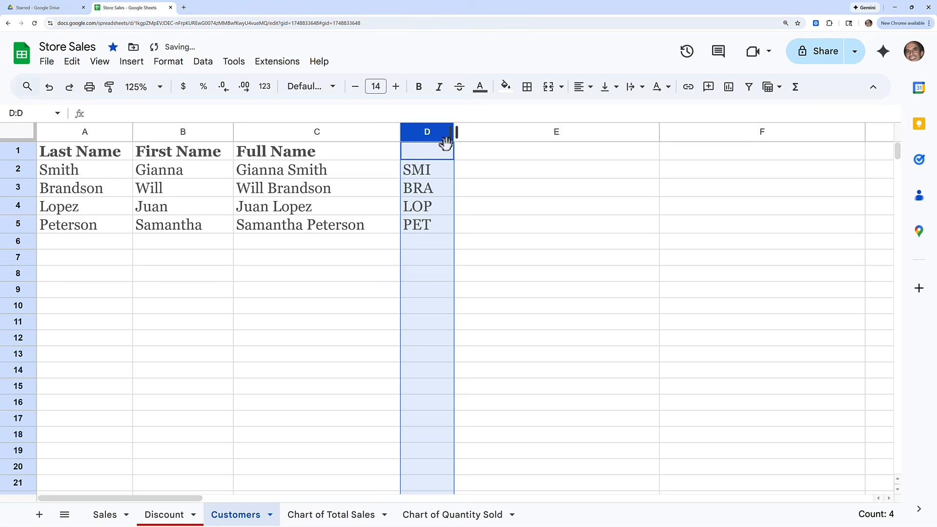
Step: Compare the UPPER, LOWER and PROPER formulas in cells D2, E2 and F2
{"action": "left_click", "coordinate": [464, 174]}
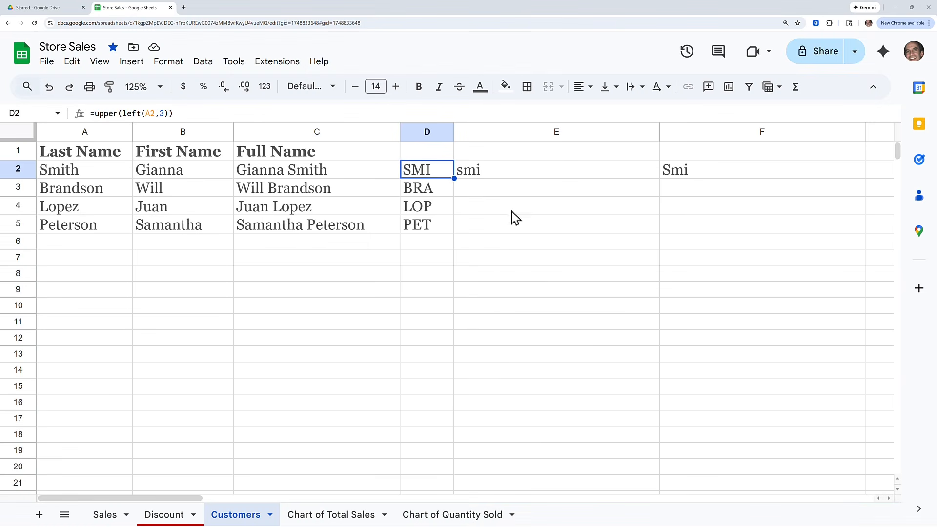
{"action": "left_click", "coordinate": [509, 179]}
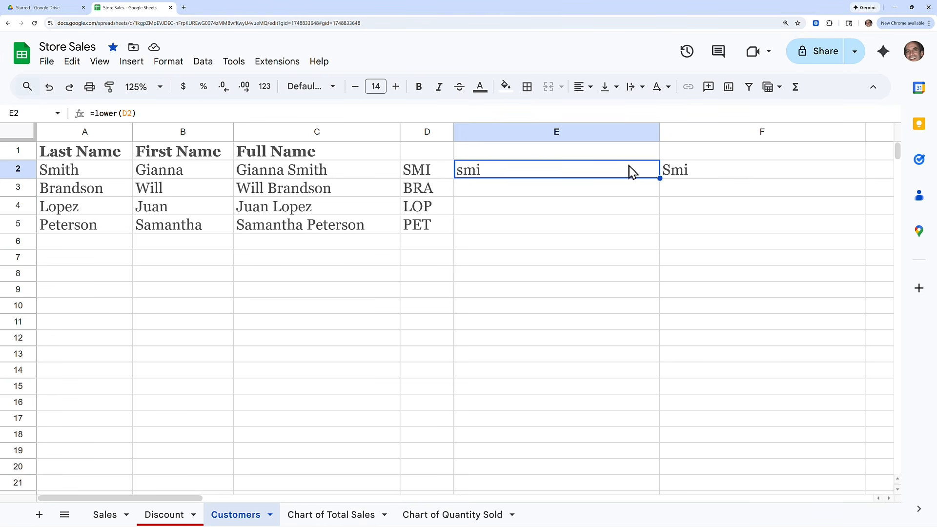
{"action": "left_click", "coordinate": [695, 174]}
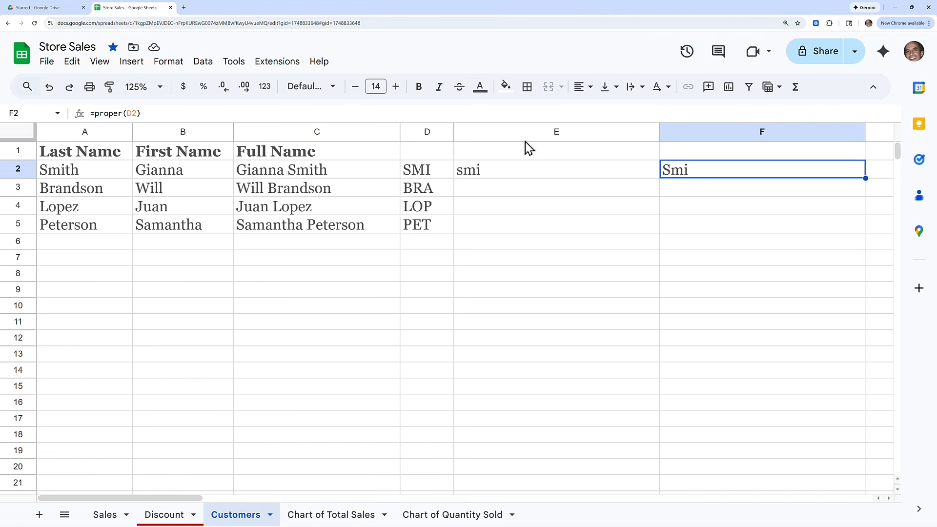
{"action": "left_click", "coordinate": [431, 176]}
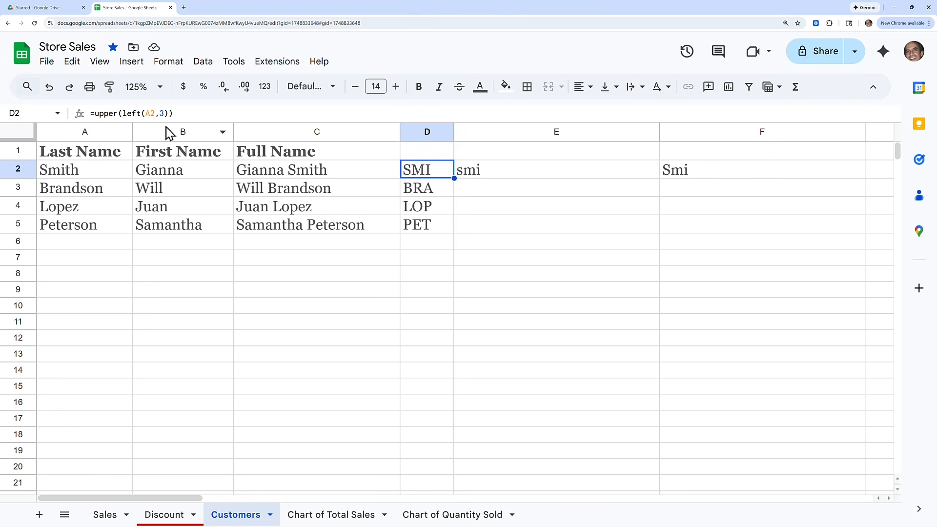
{"action": "left_click", "coordinate": [507, 172]}
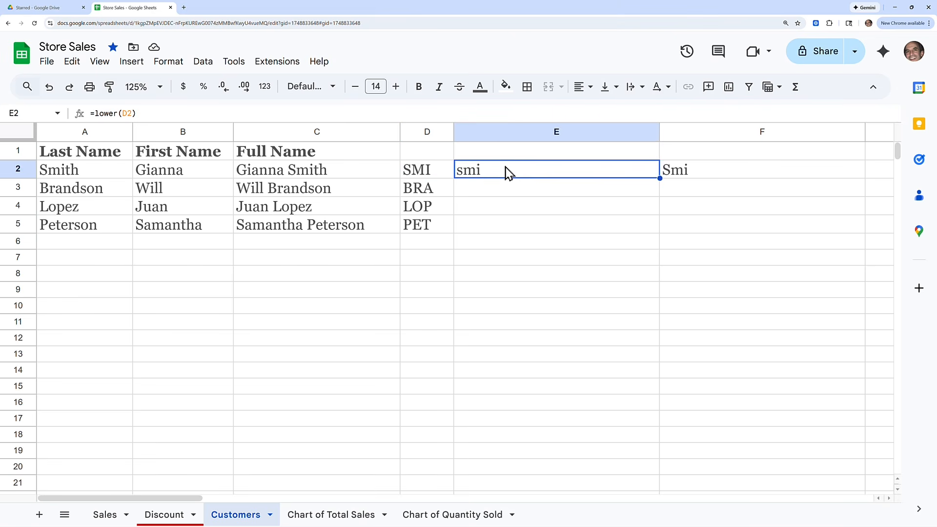
{"action": "left_click", "coordinate": [729, 175]}
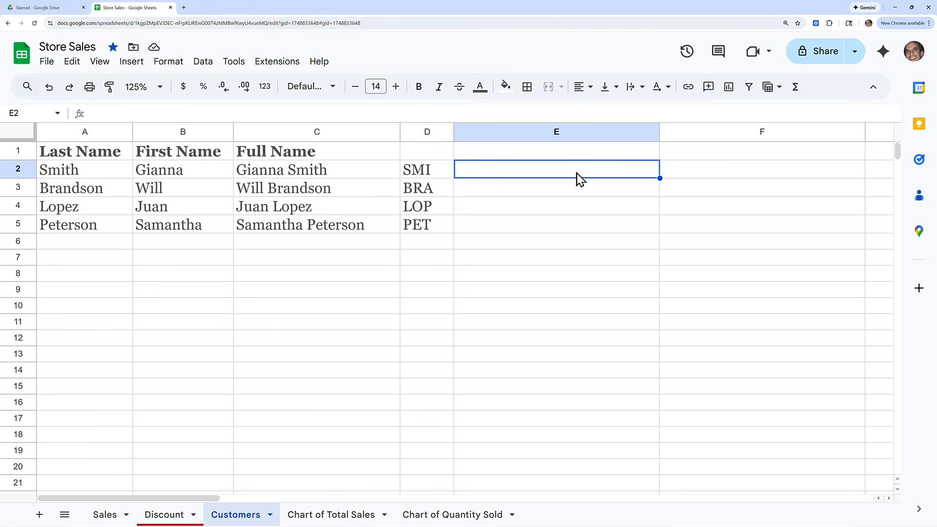
Step: Enter =LEN(C2) in cell E2 and fill the formula down through E5
{"action": "type", "text": "=LEN"}
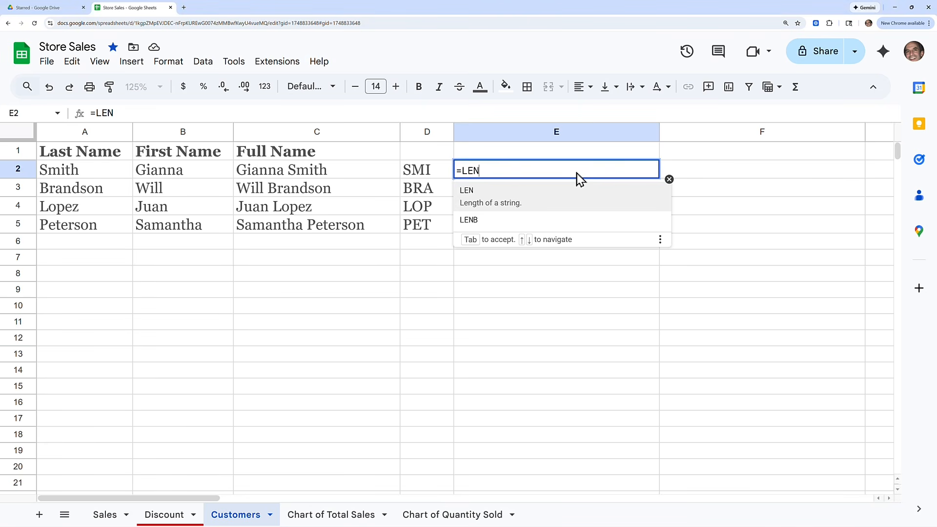
{"action": "type", "text": "("}
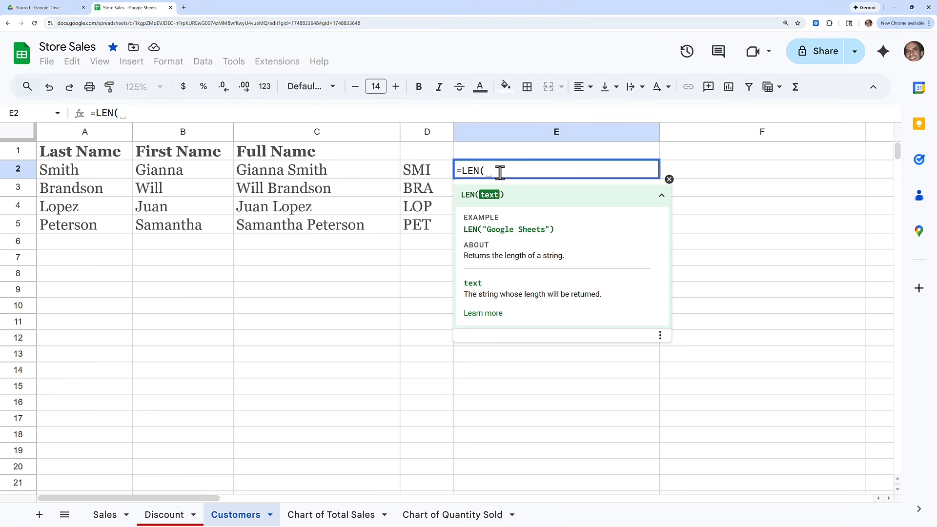
{"action": "left_click", "coordinate": [319, 177]}
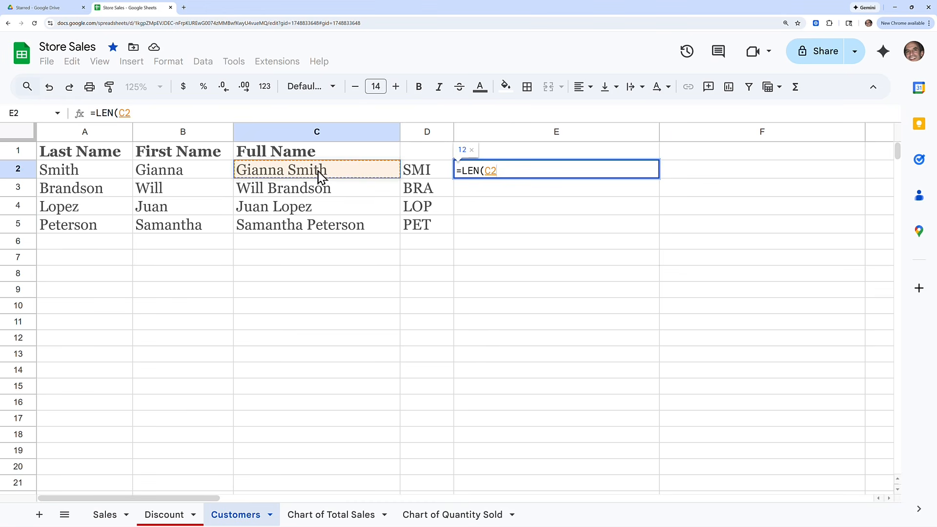
{"action": "type", "text": ")"}
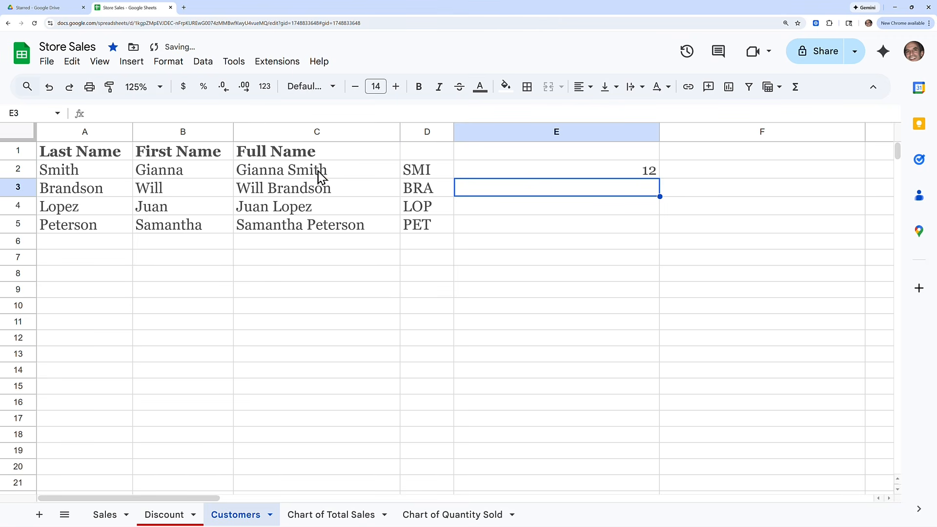
{"action": "key", "text": "Return"}
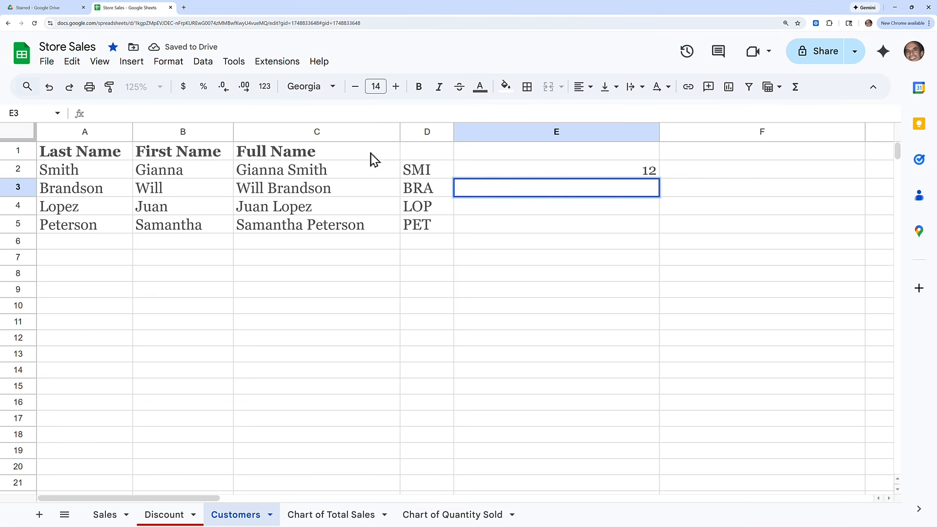
{"action": "left_click", "coordinate": [655, 173]}
{"action": "left_click_drag", "start_coordinate": [660, 178], "coordinate": [654, 224]}
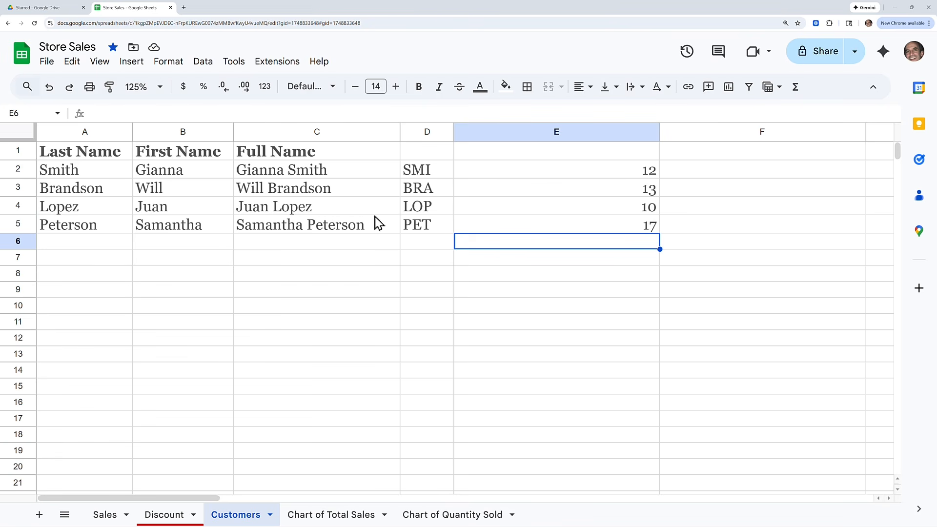
Step: Try out the duplicate removal settings for A1:E5 with the header row option enabled, and cancel without removing anything
{"action": "left_click", "coordinate": [98, 157]}
{"action": "left_click_drag", "start_coordinate": [157, 157], "coordinate": [562, 230]}
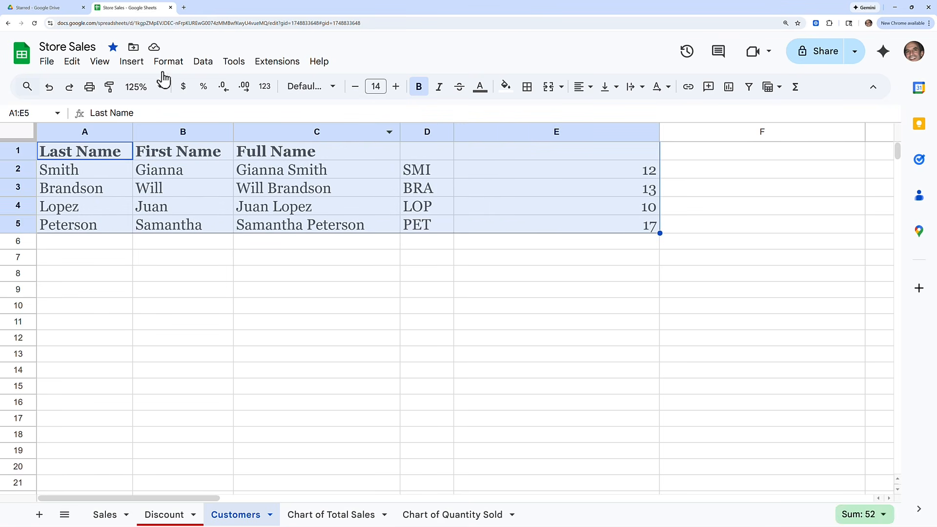
{"action": "left_click", "coordinate": [204, 65]}
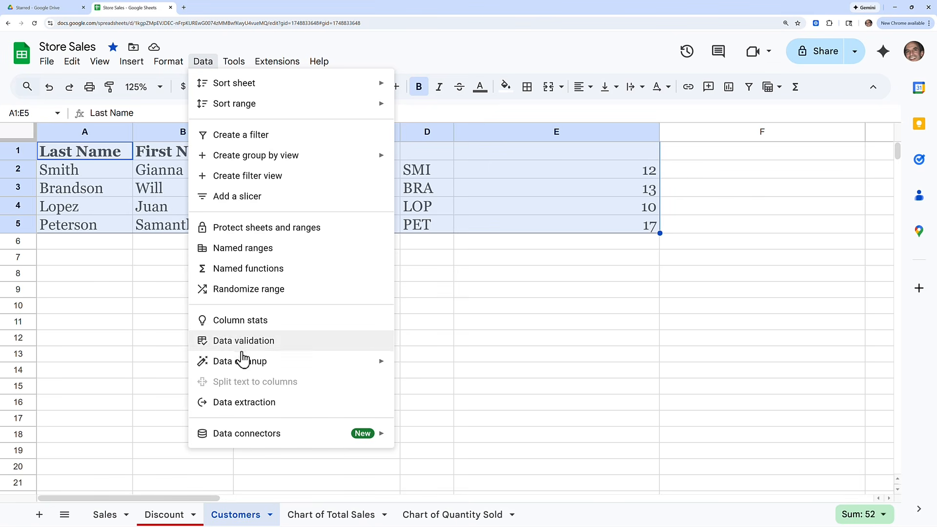
{"action": "mouse_move", "coordinate": [249, 368]}
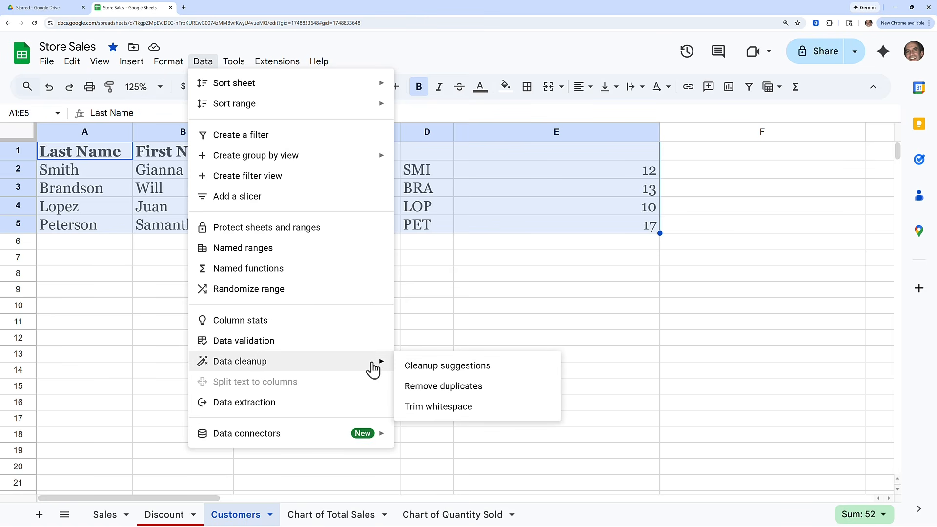
{"action": "left_click", "coordinate": [483, 388]}
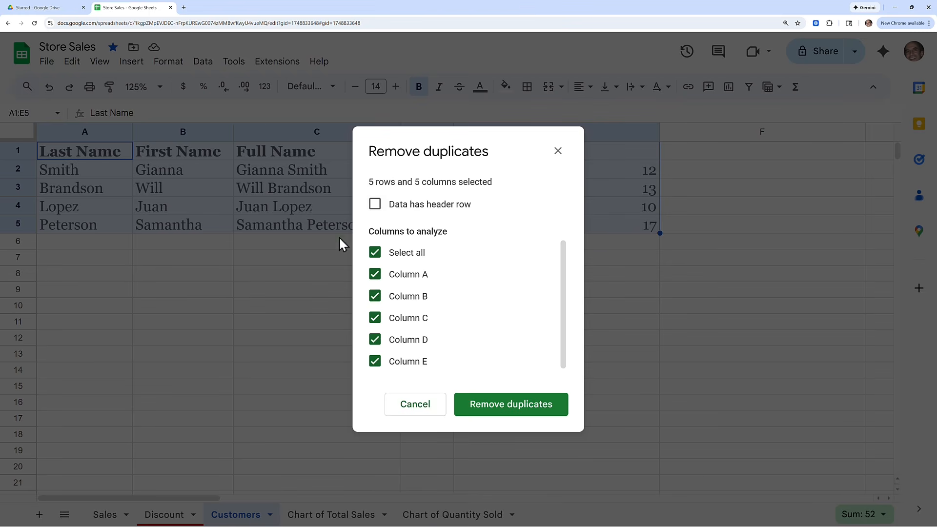
{"action": "left_click", "coordinate": [379, 205]}
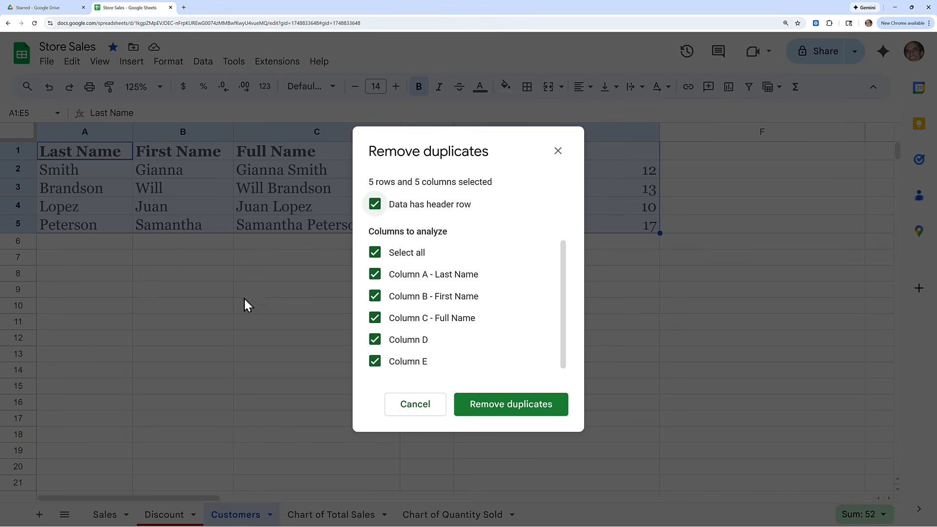
{"action": "left_click", "coordinate": [408, 405]}
{"action": "left_click", "coordinate": [203, 62]}
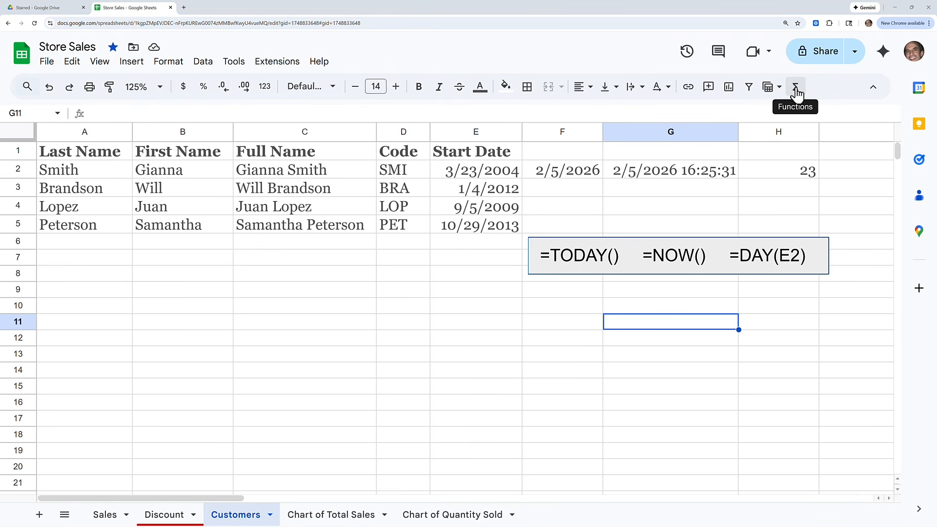
Step: Look up the Date category in the list of available functions
{"action": "left_click", "coordinate": [796, 89]}
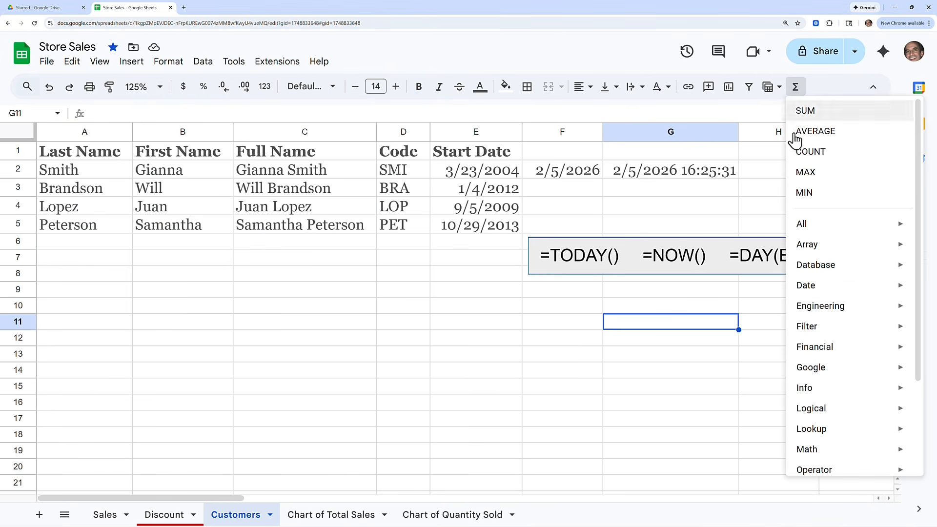
{"action": "mouse_move", "coordinate": [807, 292]}
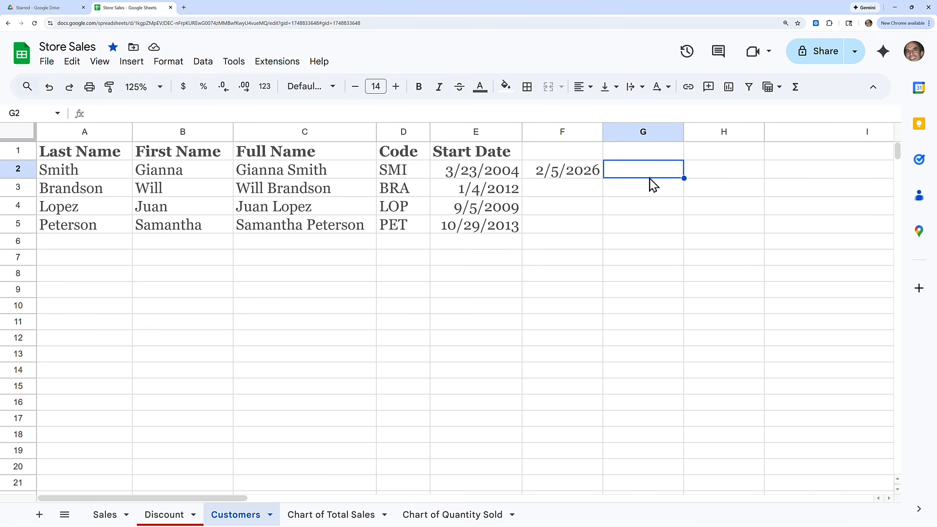
Step: Fill the =TODAY() formula in cell F2 down through F5
{"action": "left_click", "coordinate": [580, 176]}
{"action": "left_click_drag", "start_coordinate": [602, 178], "coordinate": [599, 225]}
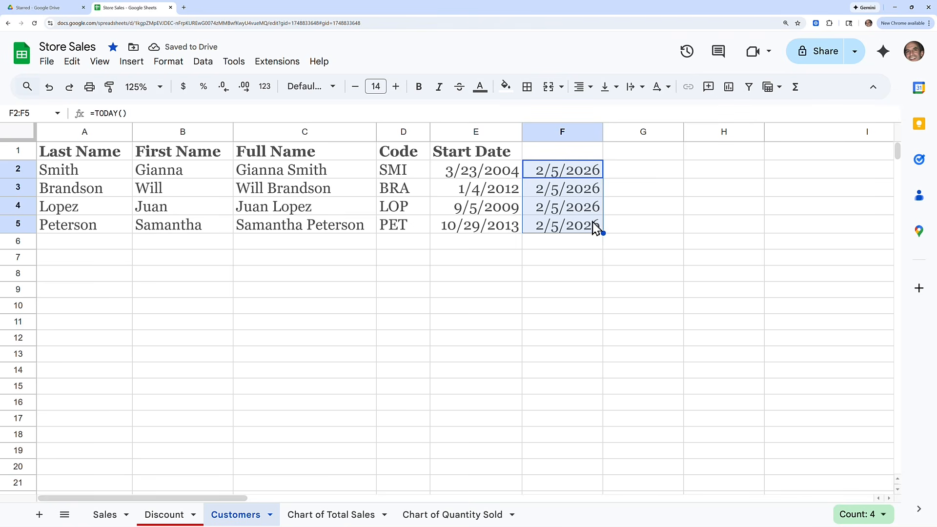
Step: Enter =F2-E2 in cell G2 to calculate the days since the start date, and fill it down through G5
{"action": "left_click", "coordinate": [629, 174]}
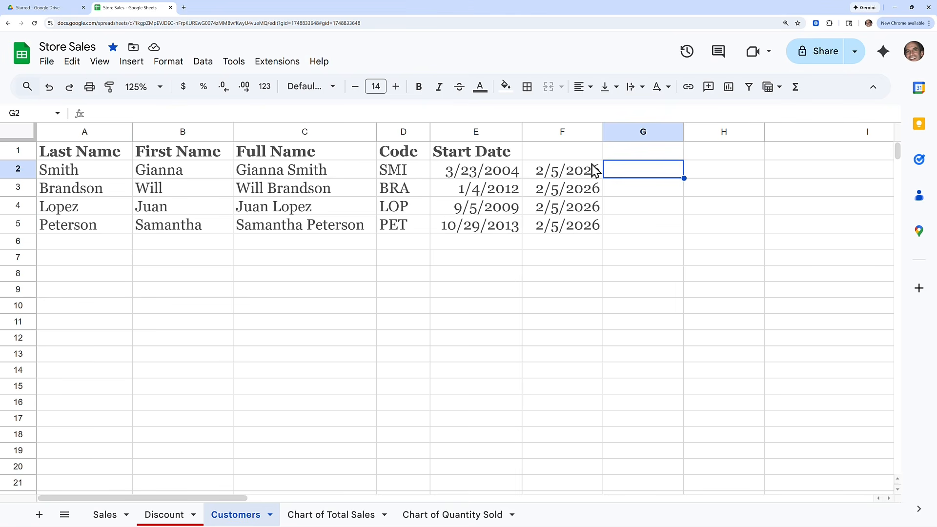
{"action": "type", "text": "="}
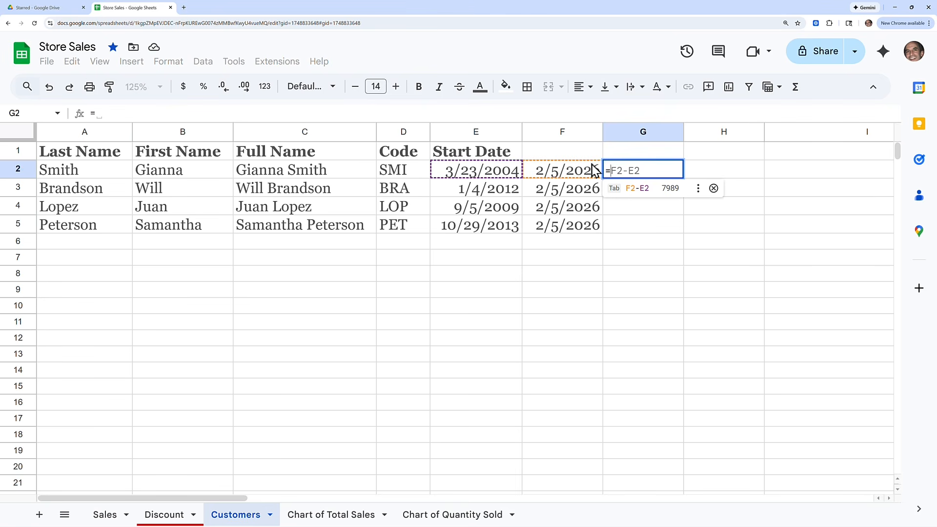
{"action": "left_click", "coordinate": [569, 175]}
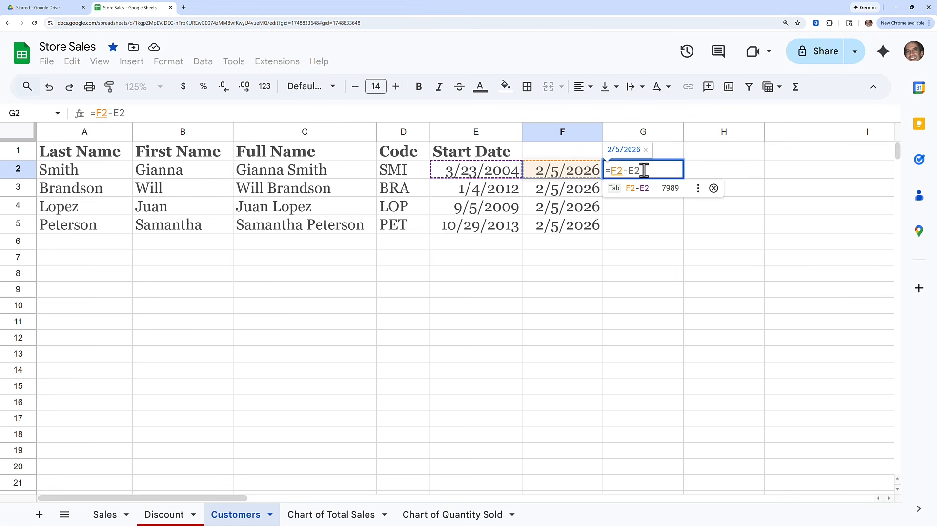
{"action": "key", "text": "Return"}
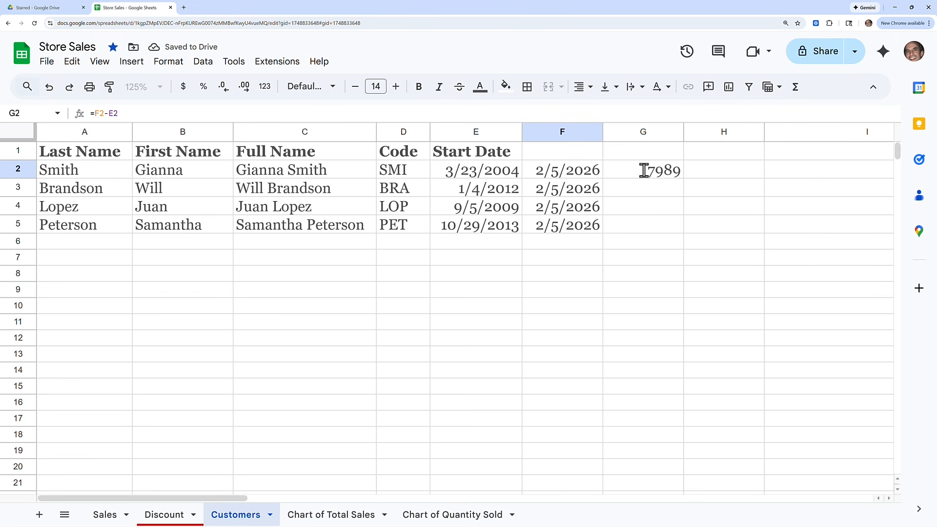
{"action": "left_click", "coordinate": [651, 173]}
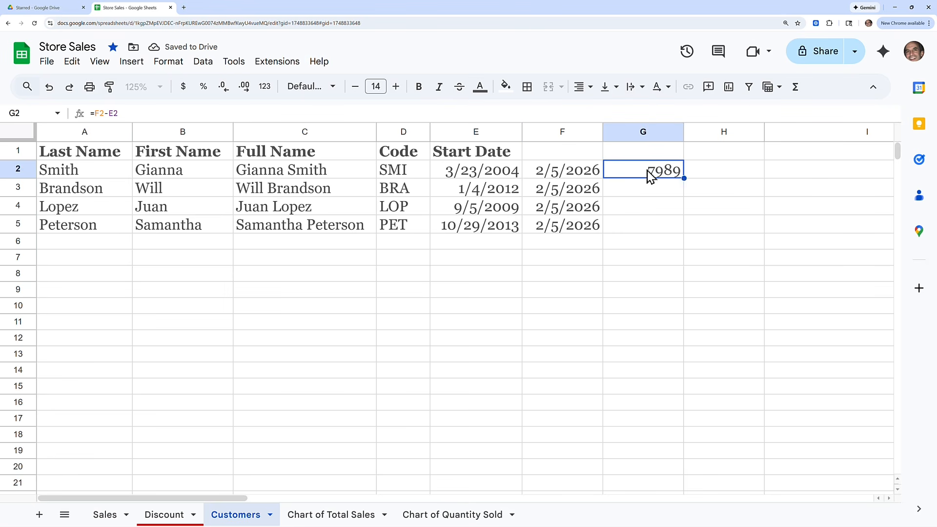
{"action": "left_click_drag", "start_coordinate": [684, 179], "coordinate": [679, 226]}
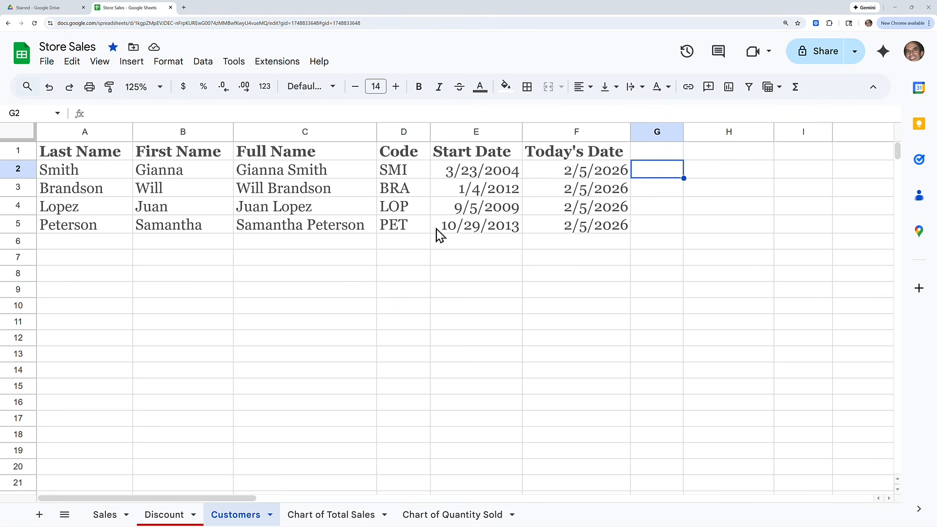
{"action": "left_click", "coordinate": [199, 64]}
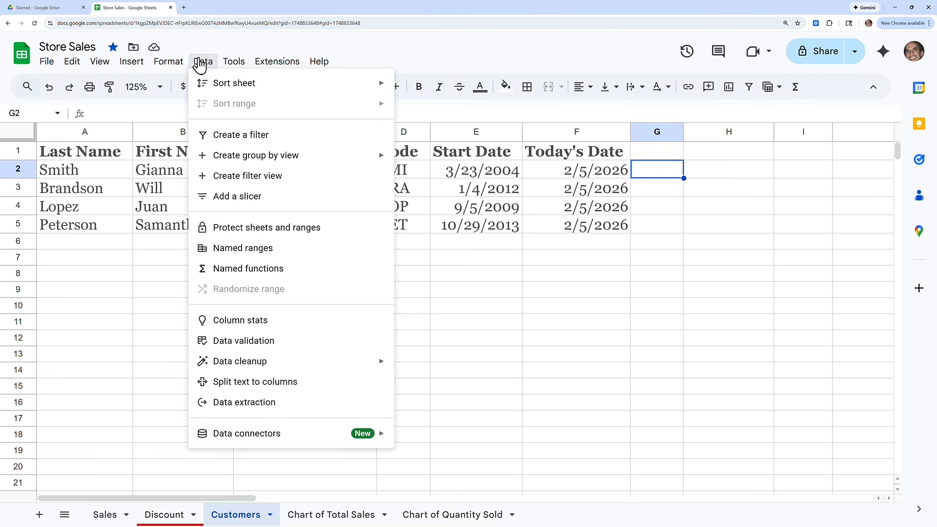
{"action": "left_click", "coordinate": [270, 271]}
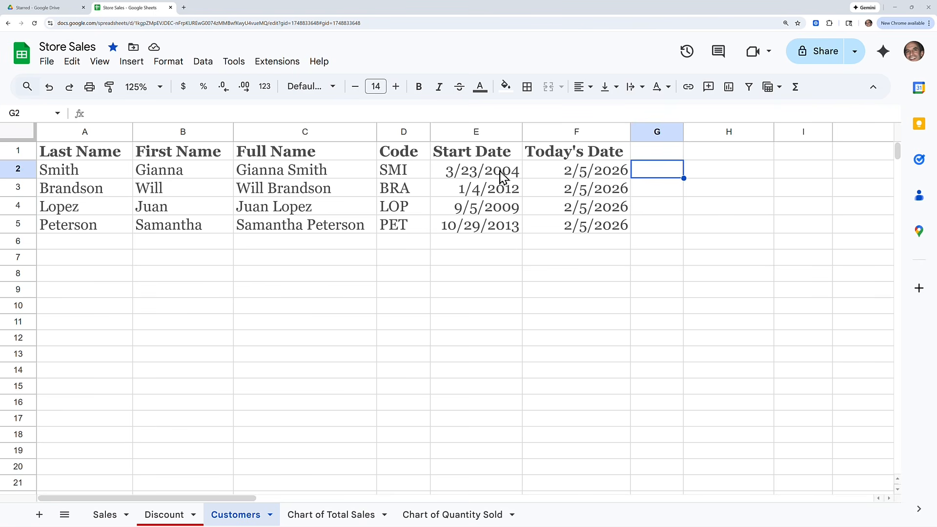
Step: Add a data validation rule to E2:E15 with the criterion Is valid date, showing a warning for invalid data
{"action": "left_click_drag", "start_coordinate": [502, 176], "coordinate": [513, 388]}
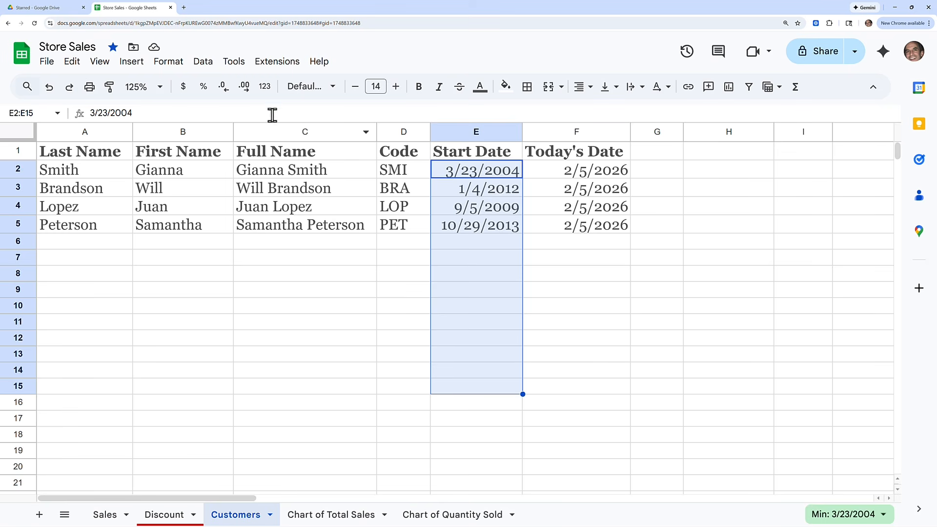
{"action": "left_click", "coordinate": [206, 68]}
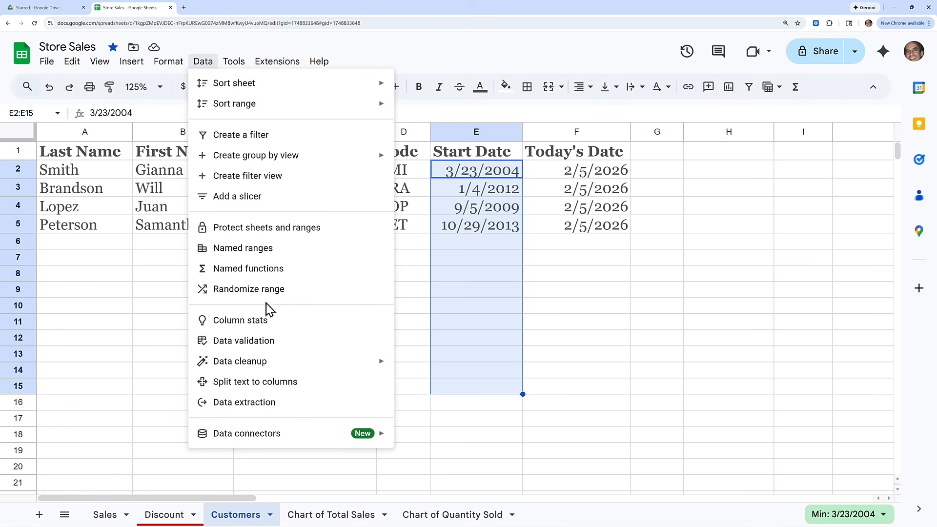
{"action": "left_click", "coordinate": [275, 341]}
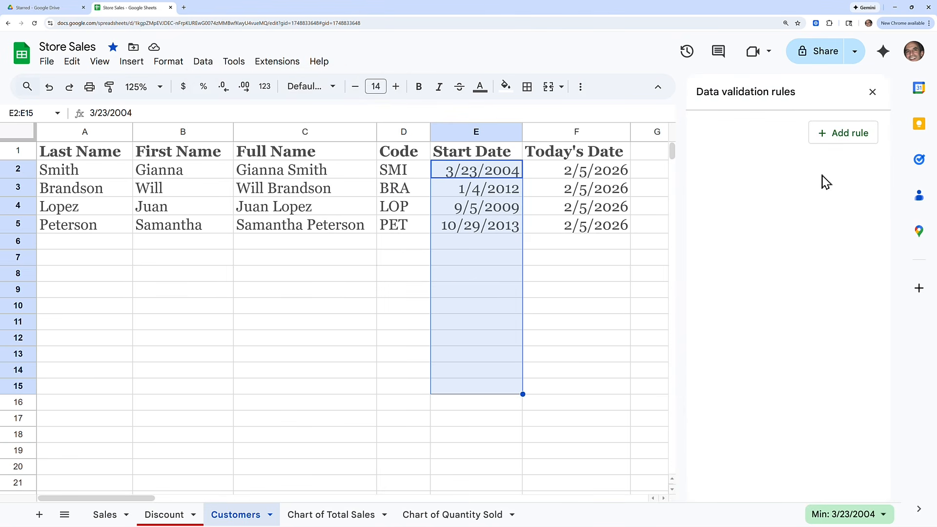
{"action": "left_click", "coordinate": [839, 136]}
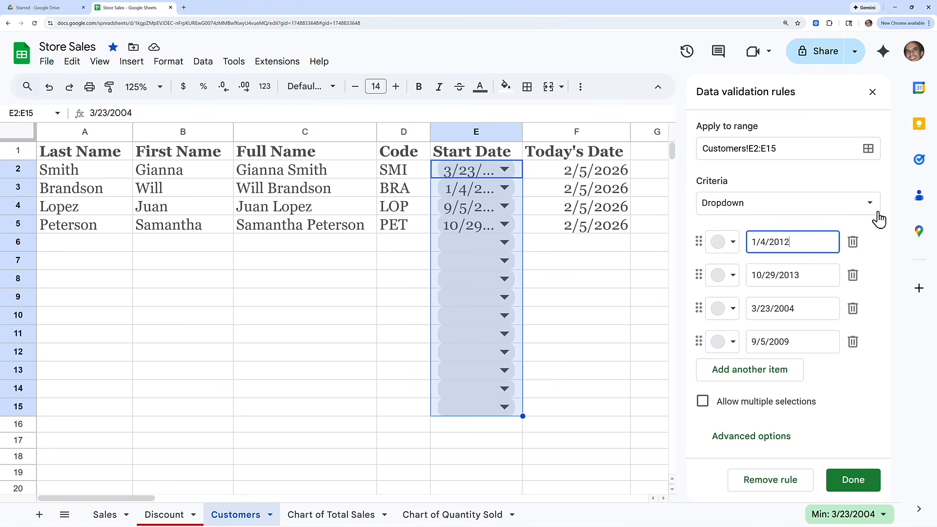
{"action": "left_click", "coordinate": [872, 210]}
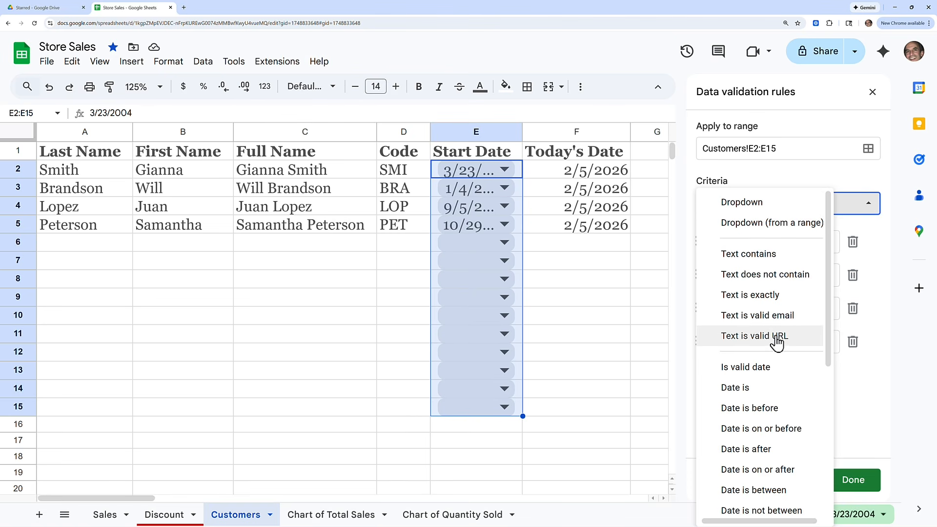
{"action": "left_click", "coordinate": [762, 373]}
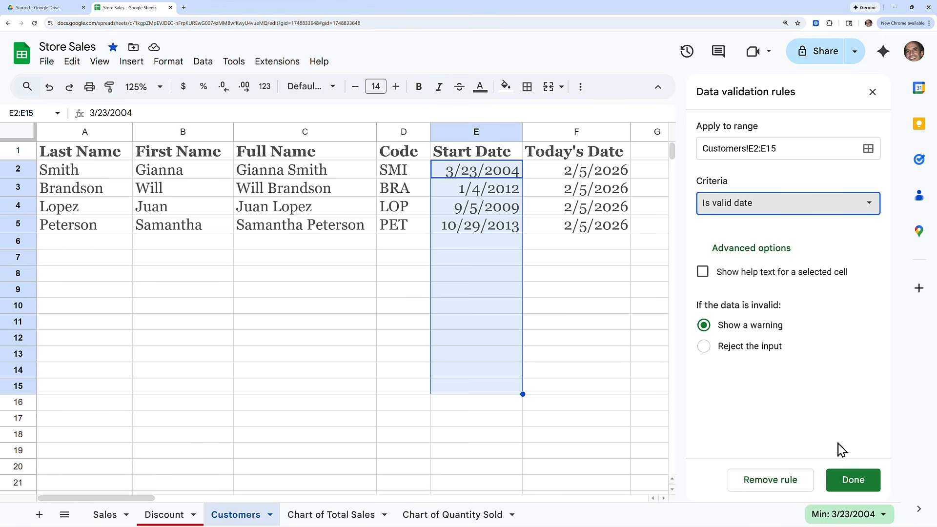
{"action": "left_click", "coordinate": [854, 480]}
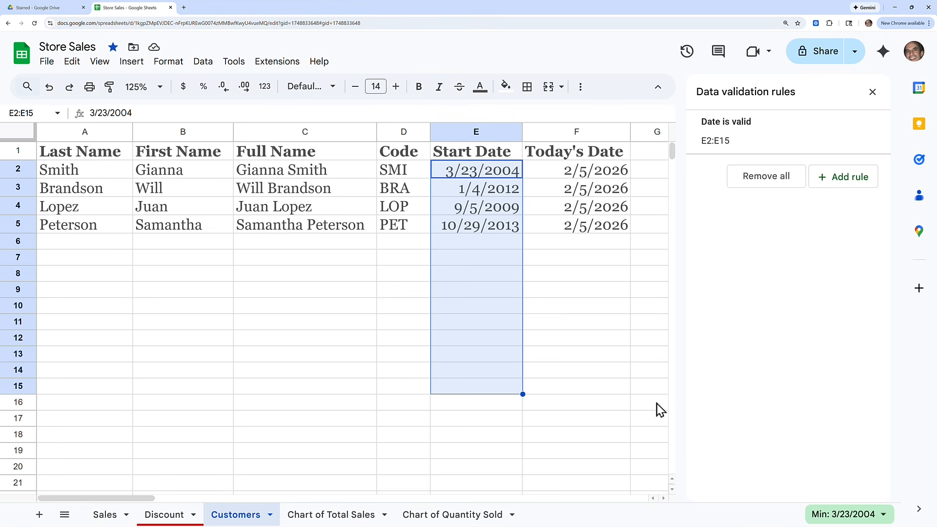
Step: Enter dfdf78 in cell E6 to test the date validation rule, and inspect the cell's invalid-data marker
{"action": "left_click", "coordinate": [501, 243]}
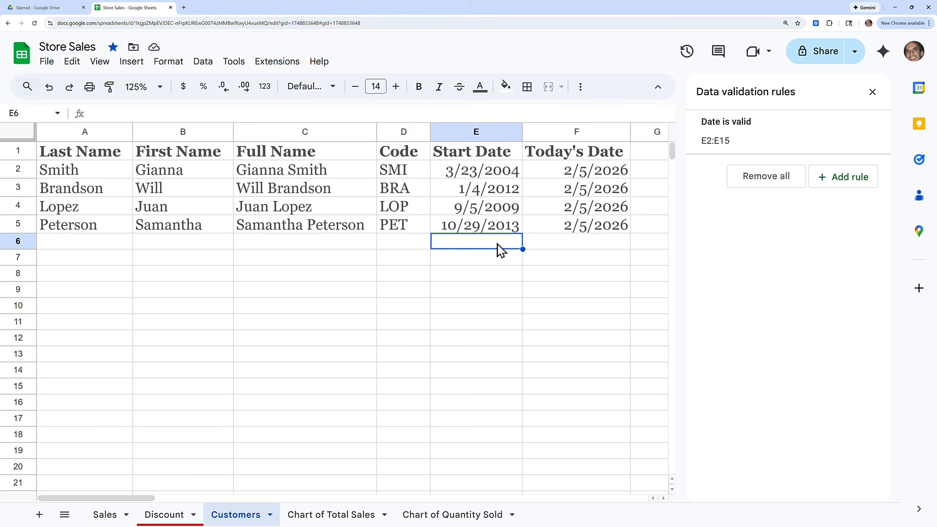
{"action": "type", "text": "d"}
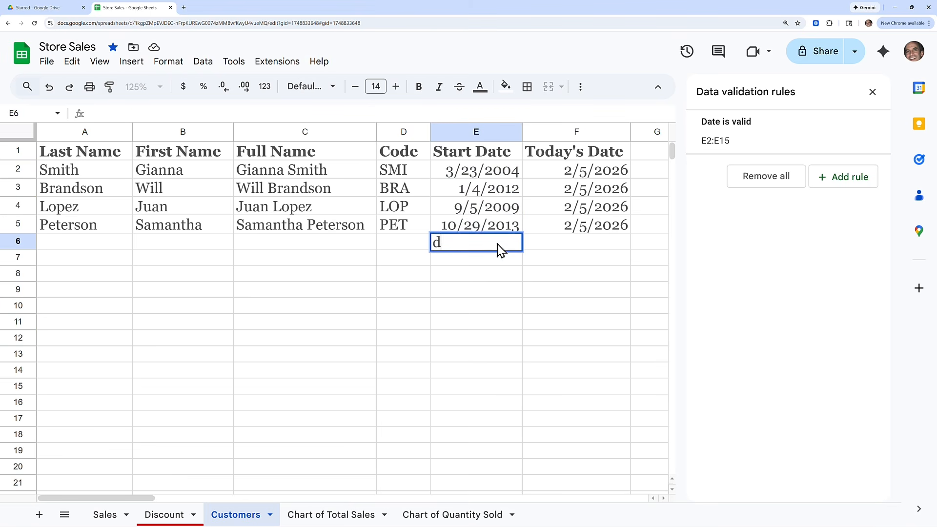
{"action": "type", "text": "fdf78"}
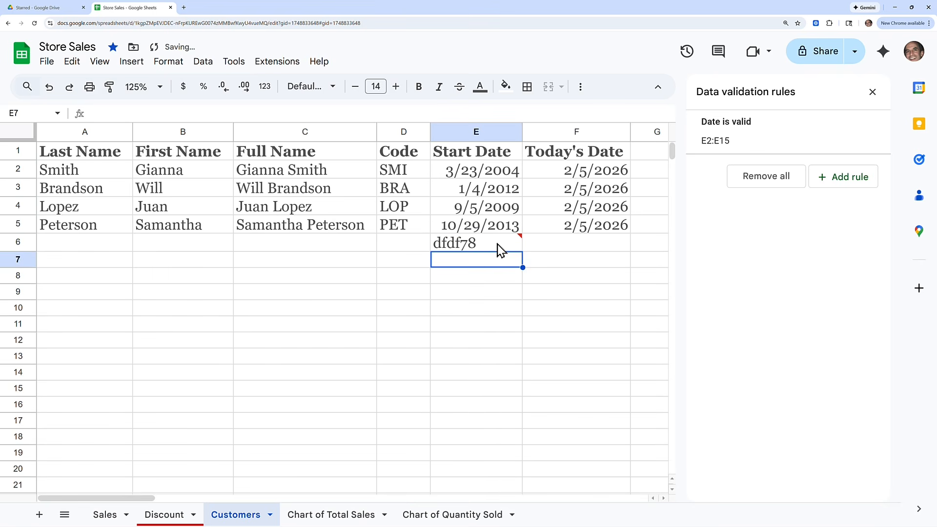
{"action": "mouse_move", "coordinate": [521, 242]}
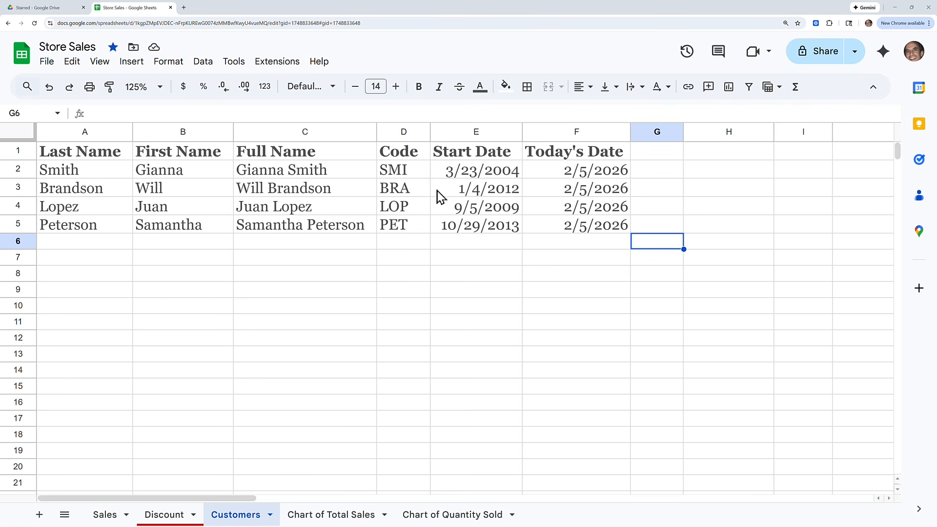
Step: Add a conditional formatting rule to E2:E5 that applies the default green style when the date is before the exact date 1/1/2011
{"action": "left_click_drag", "start_coordinate": [493, 174], "coordinate": [495, 230]}
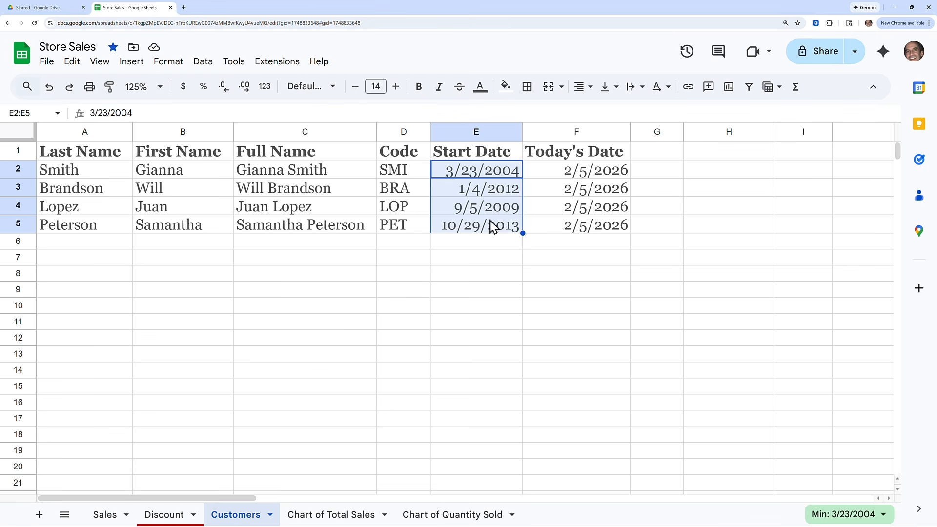
{"action": "left_click", "coordinate": [178, 71]}
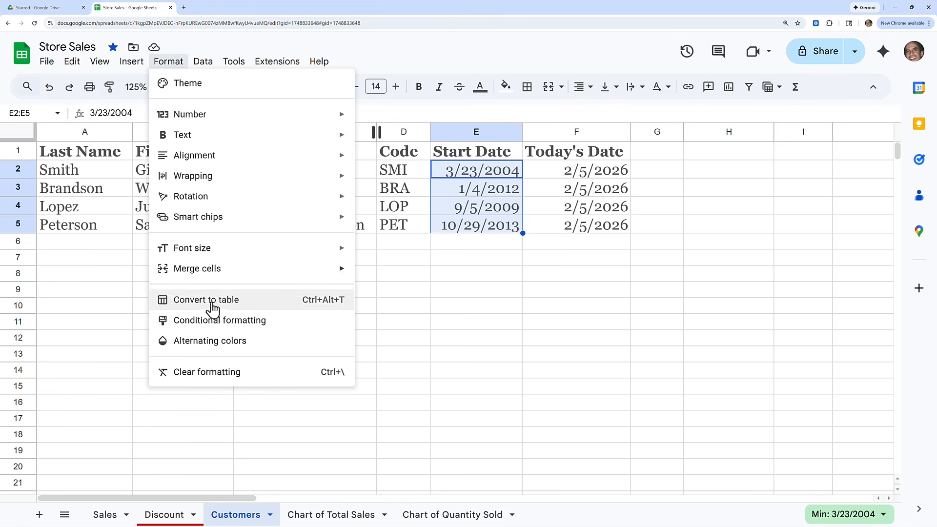
{"action": "left_click", "coordinate": [245, 330]}
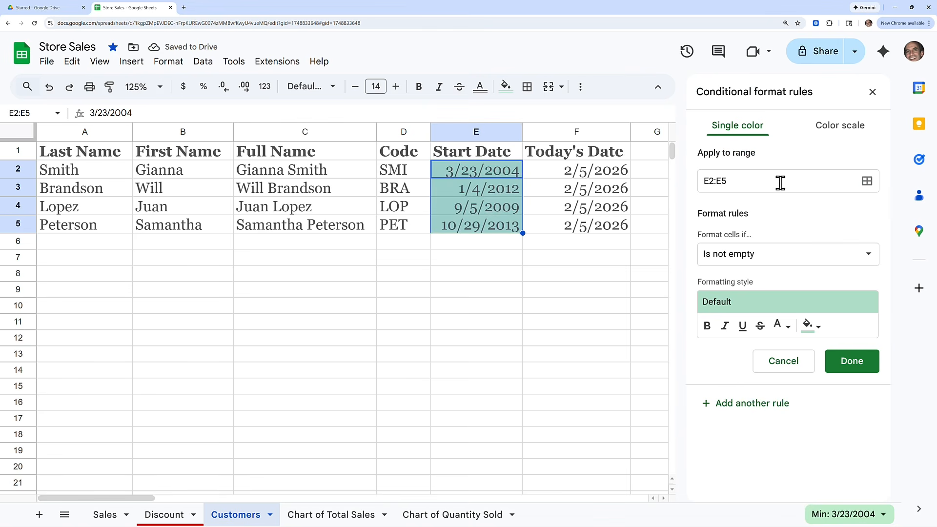
{"action": "left_click", "coordinate": [734, 259]}
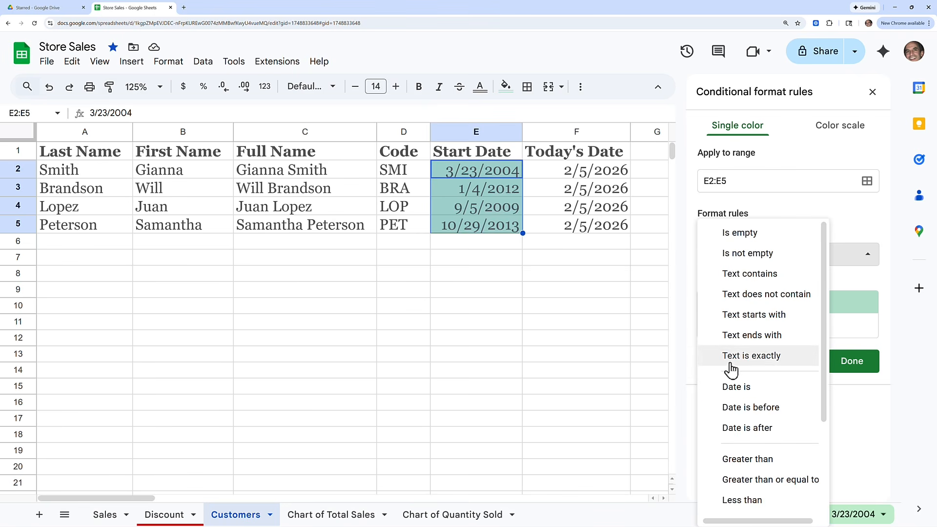
{"action": "left_click", "coordinate": [750, 407]}
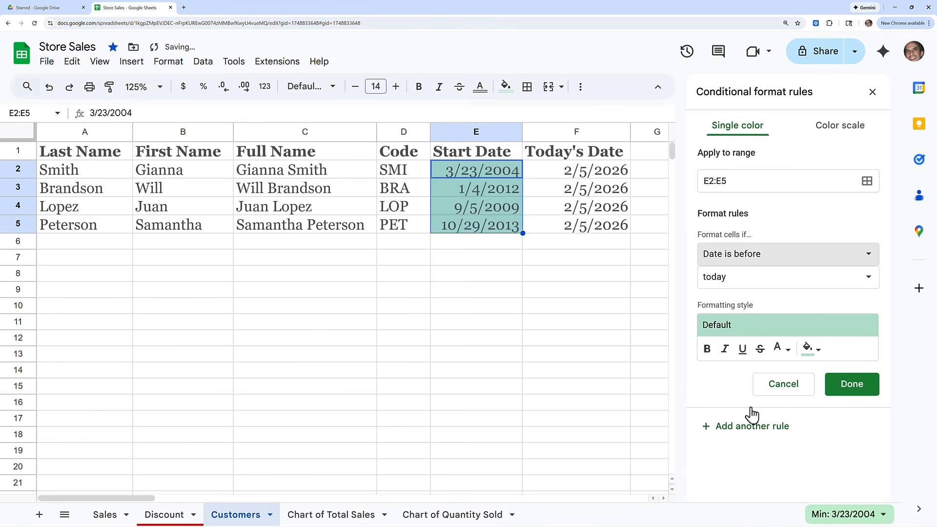
{"action": "left_click", "coordinate": [724, 287]}
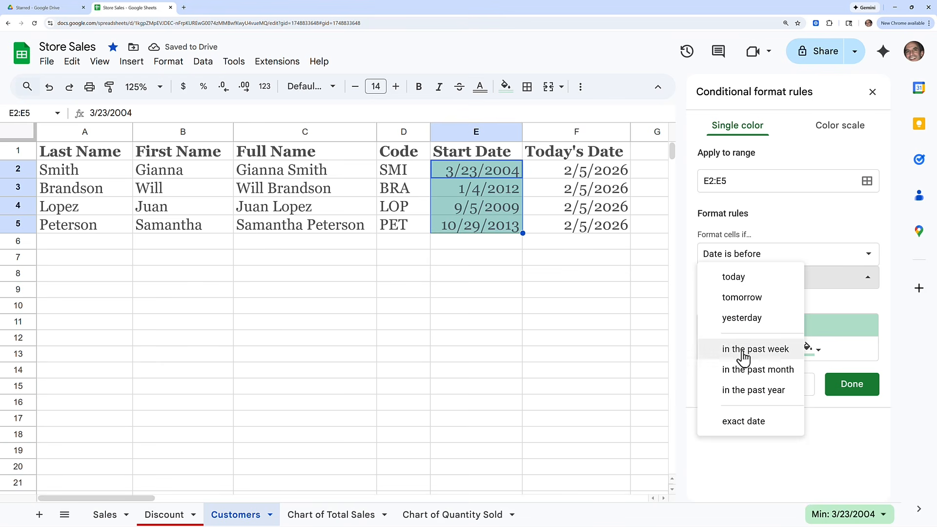
{"action": "left_click", "coordinate": [752, 426]}
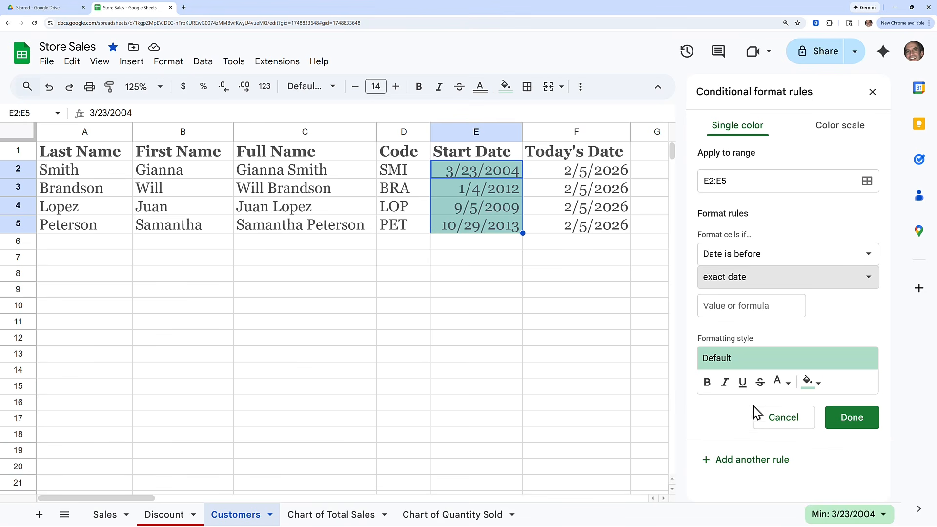
{"action": "left_click", "coordinate": [727, 307]}
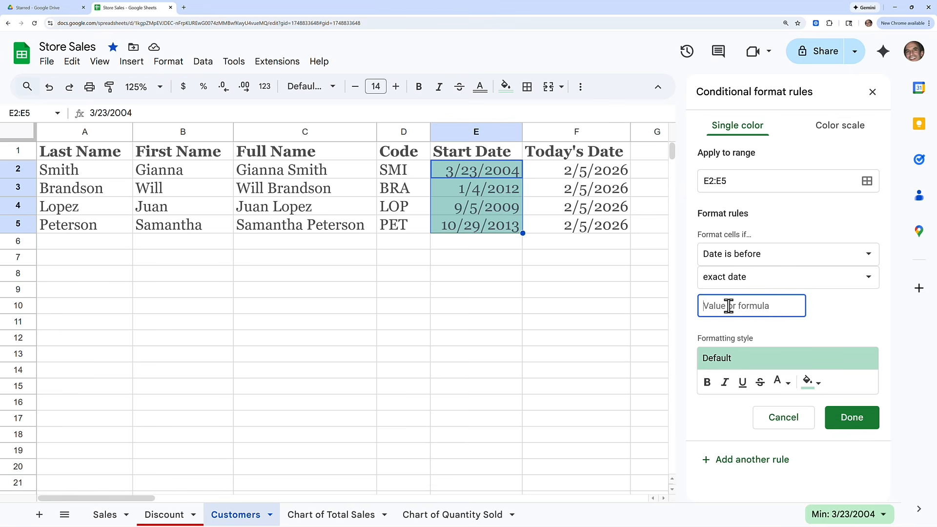
{"action": "type", "text": "1/1/2"}
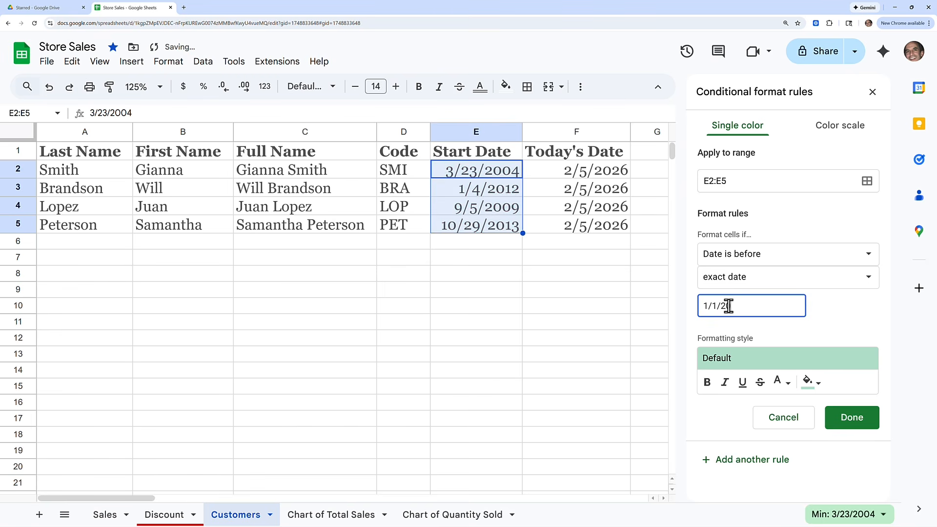
{"action": "type", "text": "011"}
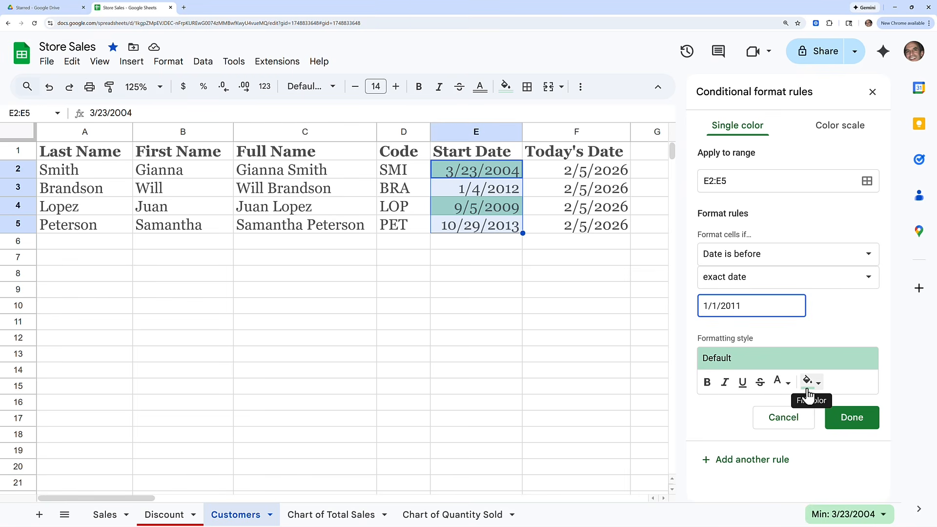
{"action": "left_click", "coordinate": [857, 421]}
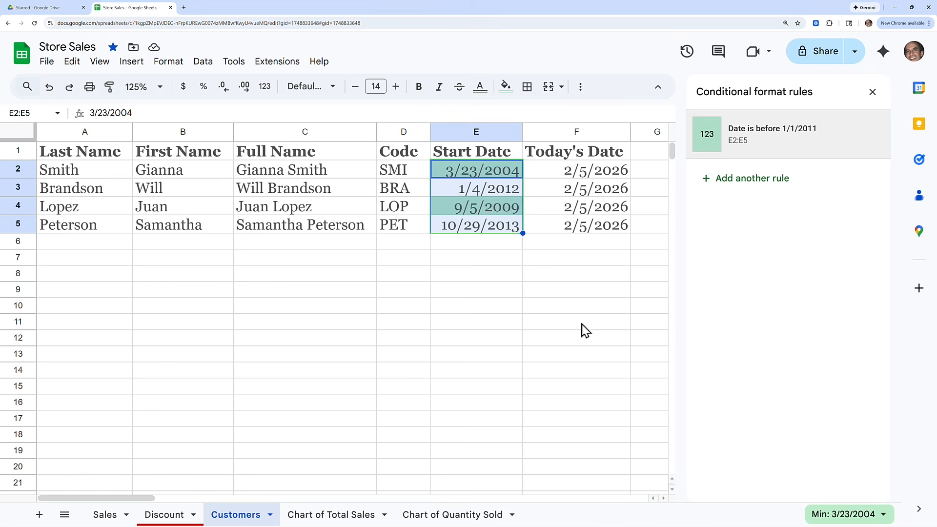
{"action": "left_click", "coordinate": [549, 315]}
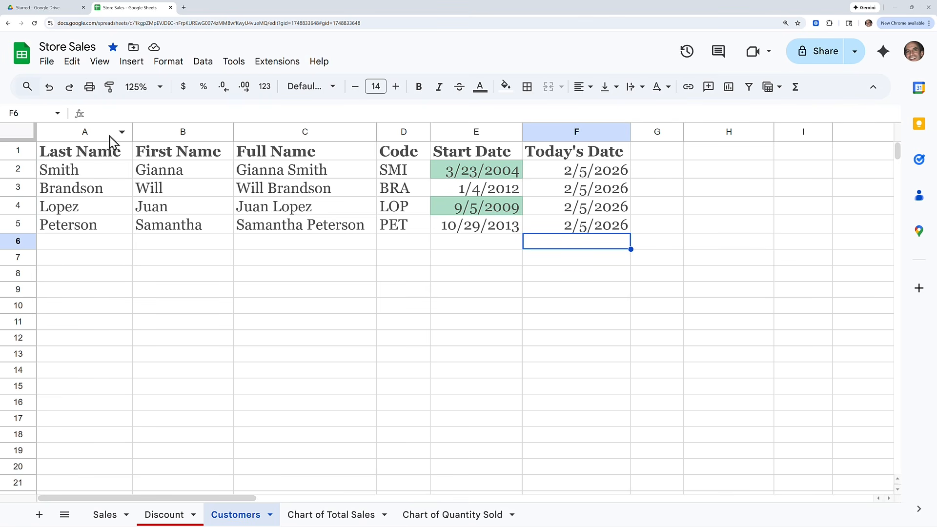
Step: Group columns A and B, then collapse and expand the column group
{"action": "left_click_drag", "start_coordinate": [100, 139], "coordinate": [169, 128]}
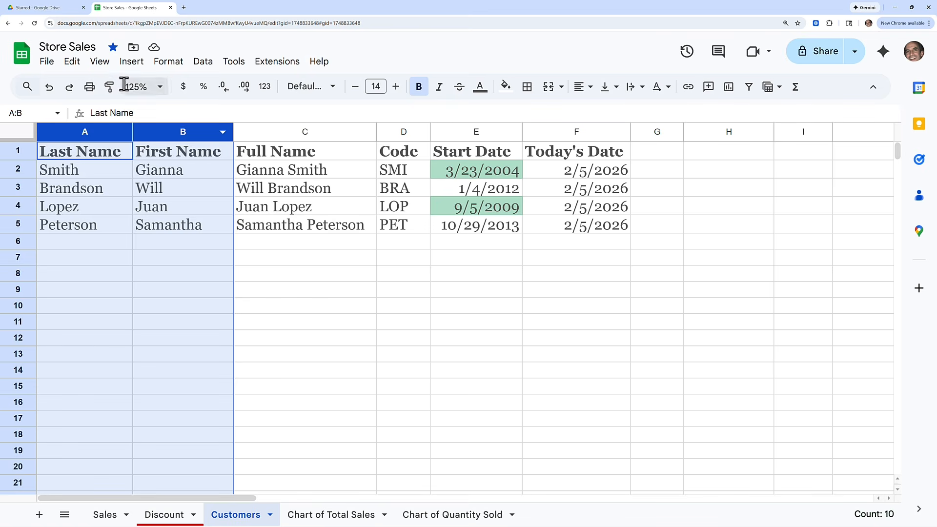
{"action": "left_click", "coordinate": [102, 63]}
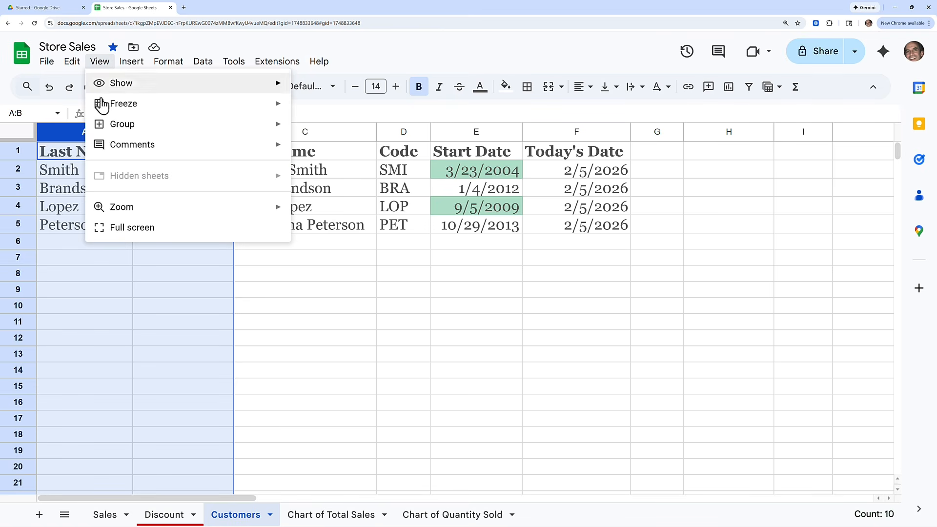
{"action": "mouse_move", "coordinate": [131, 130]}
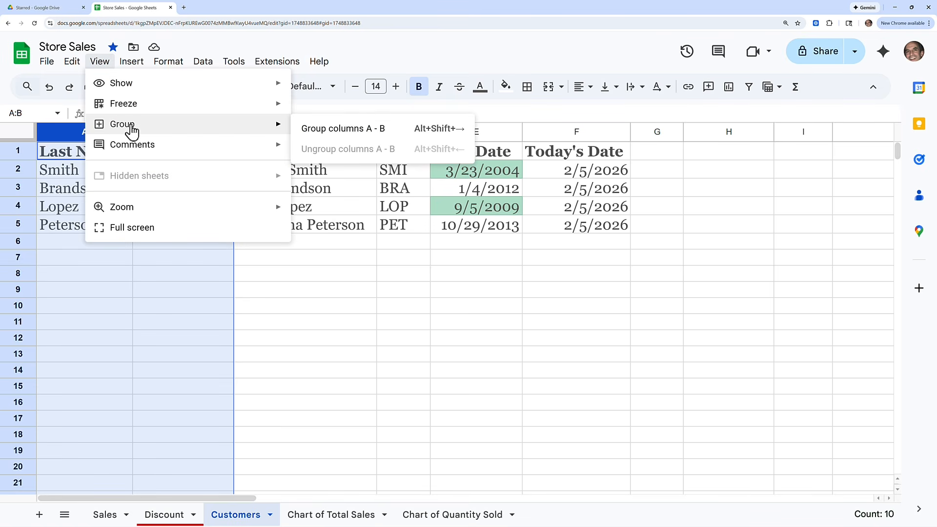
{"action": "left_click", "coordinate": [357, 132]}
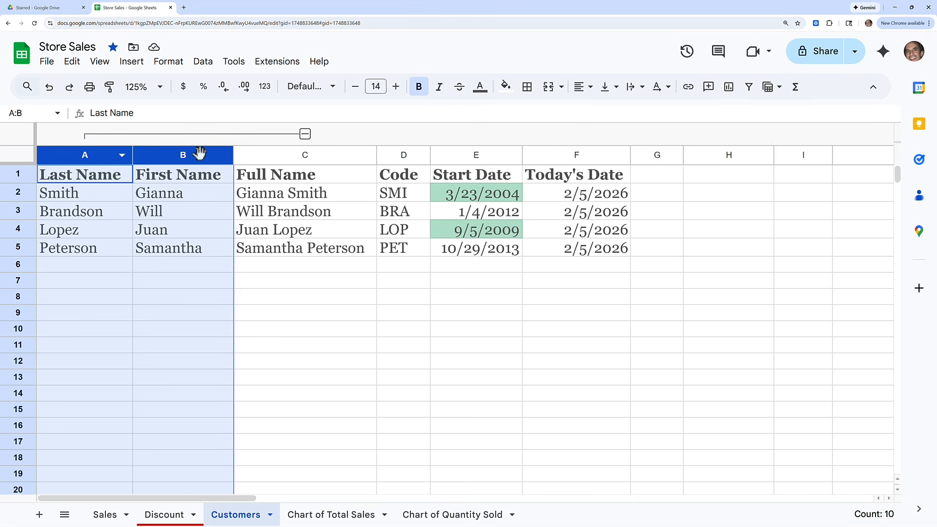
{"action": "left_click", "coordinate": [305, 134]}
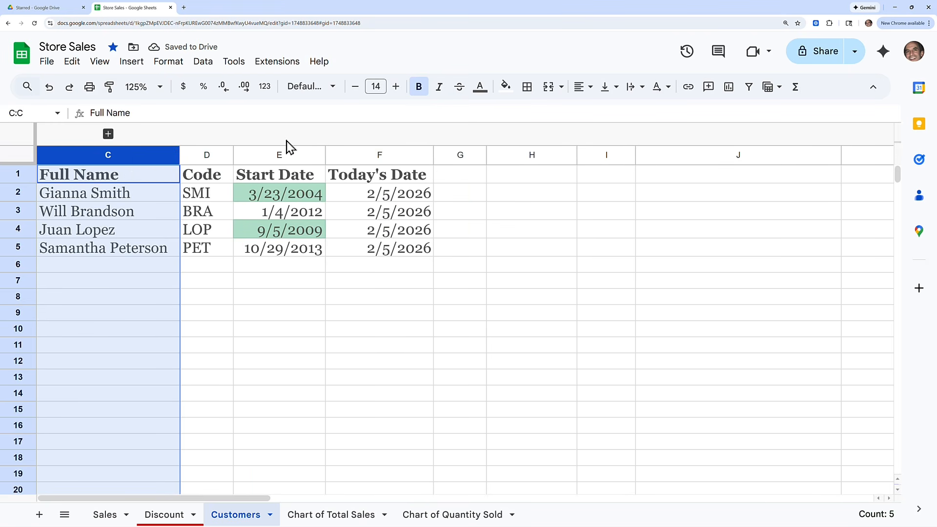
{"action": "left_click", "coordinate": [253, 282]}
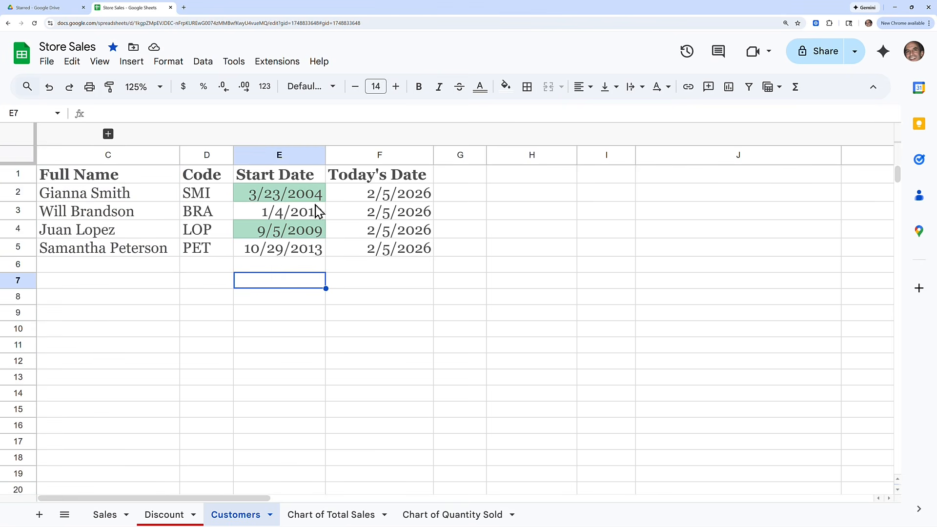
{"action": "left_click", "coordinate": [108, 134]}
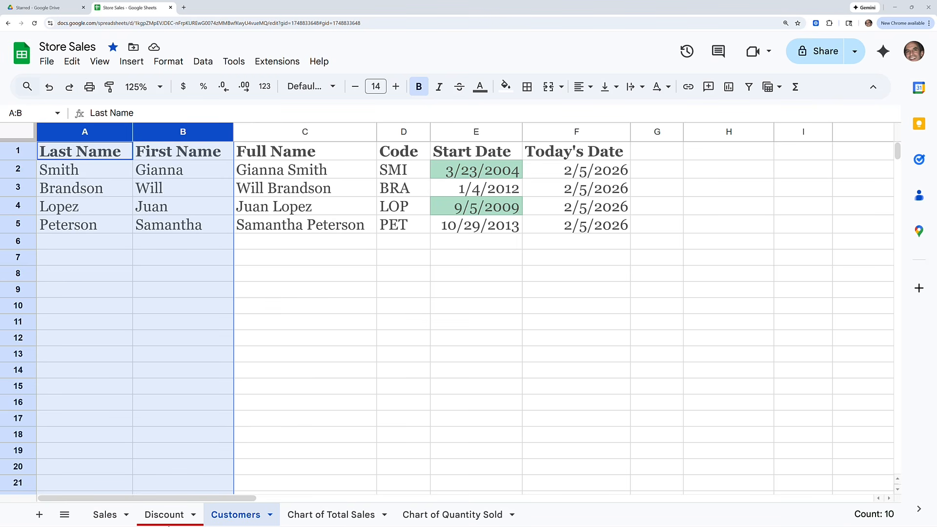
Step: Insert one row above the header row and enter Name in cell A1
{"action": "left_click", "coordinate": [22, 148]}
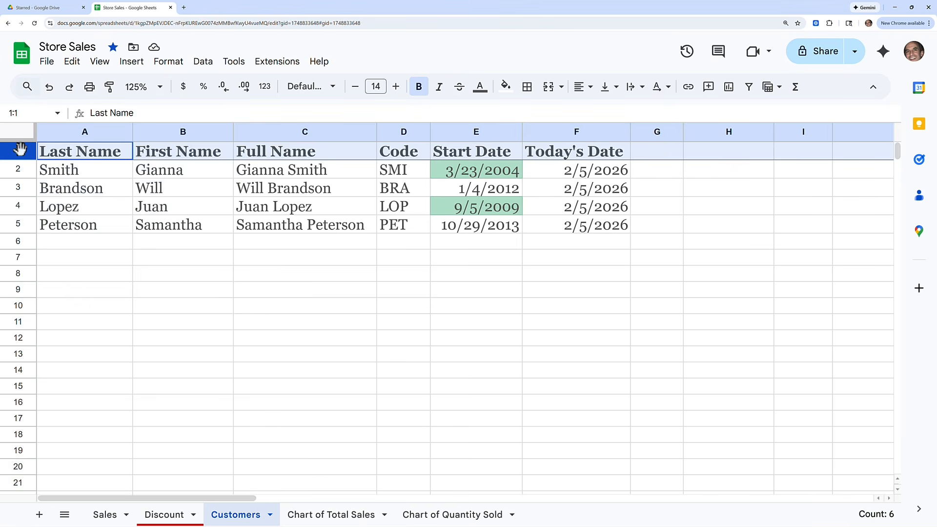
{"action": "right_click", "coordinate": [21, 147]}
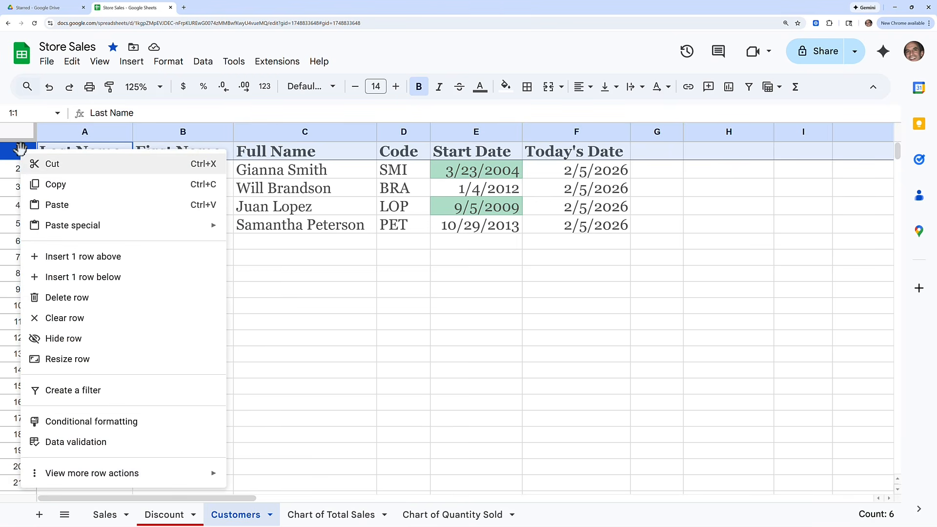
{"action": "left_click", "coordinate": [69, 257]}
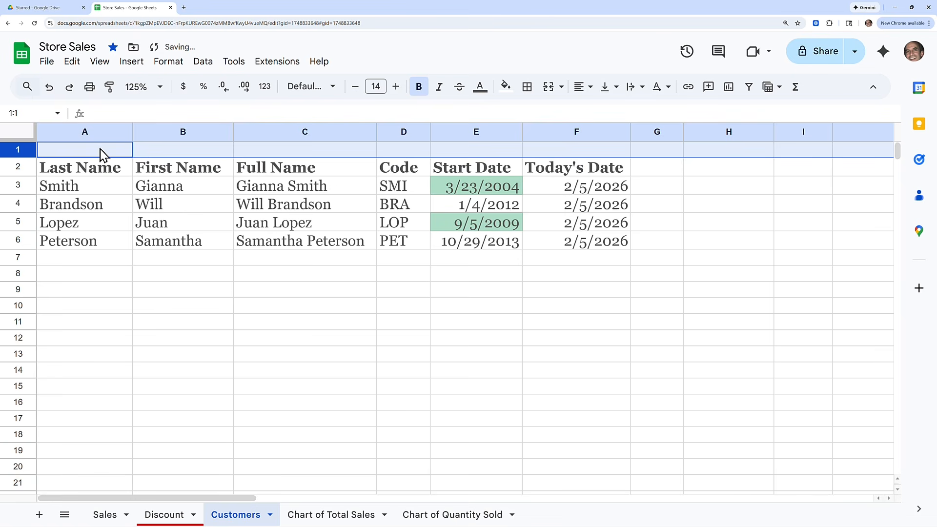
{"action": "left_click", "coordinate": [117, 156]}
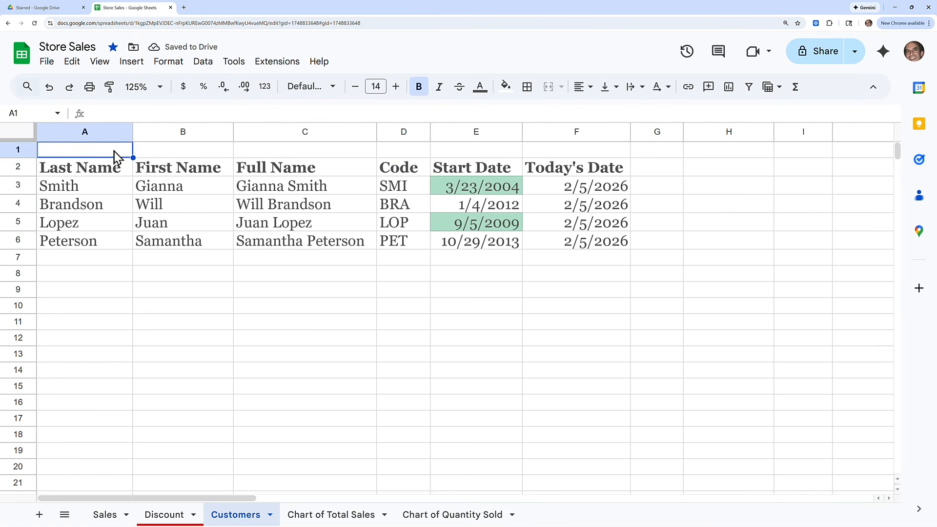
{"action": "type", "text": "Name"}
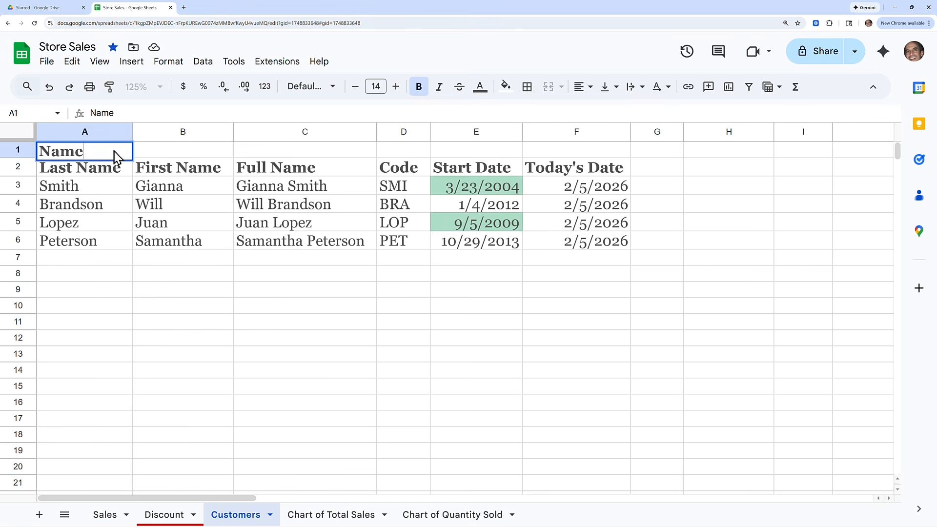
{"action": "key", "text": "Return"}
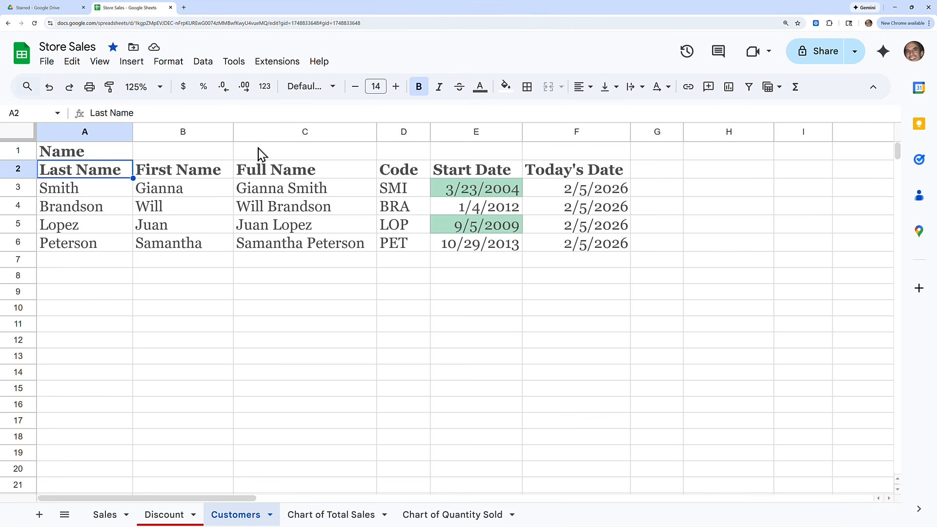
Step: Merge cells A1:C1 horizontally and center the Name heading across them
{"action": "left_click_drag", "start_coordinate": [95, 156], "coordinate": [263, 160]}
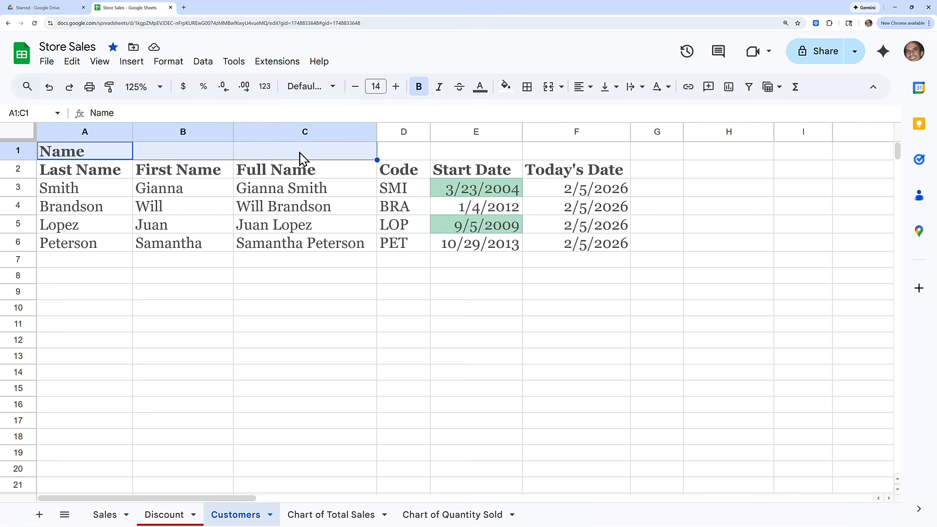
{"action": "left_click", "coordinate": [170, 62]}
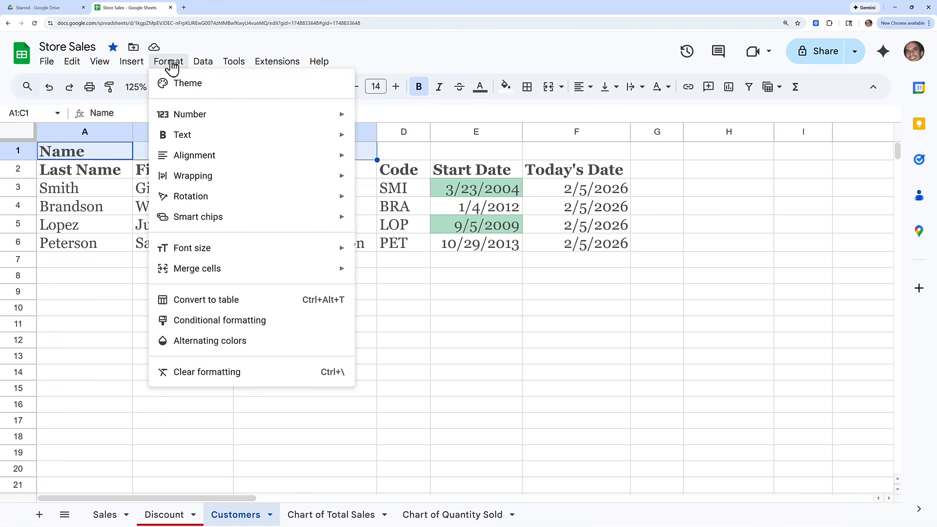
{"action": "mouse_move", "coordinate": [212, 273]}
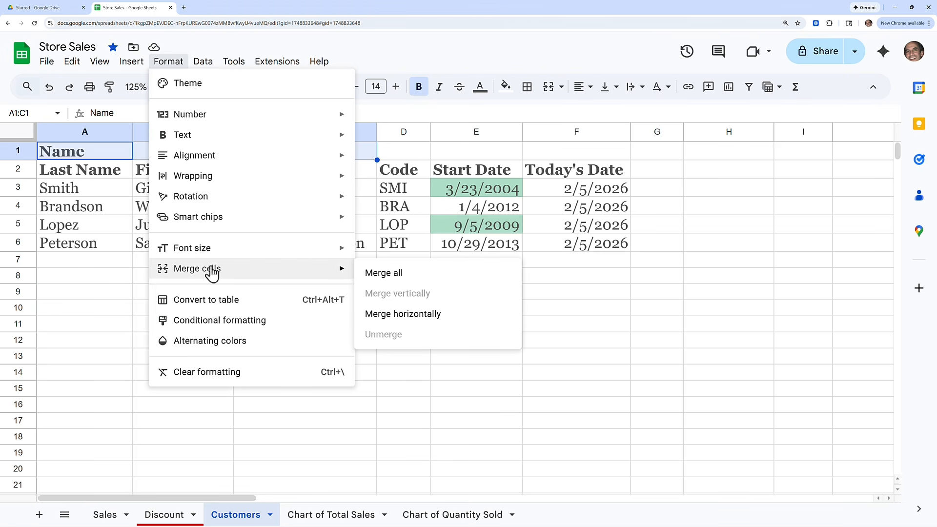
{"action": "left_click", "coordinate": [403, 314]}
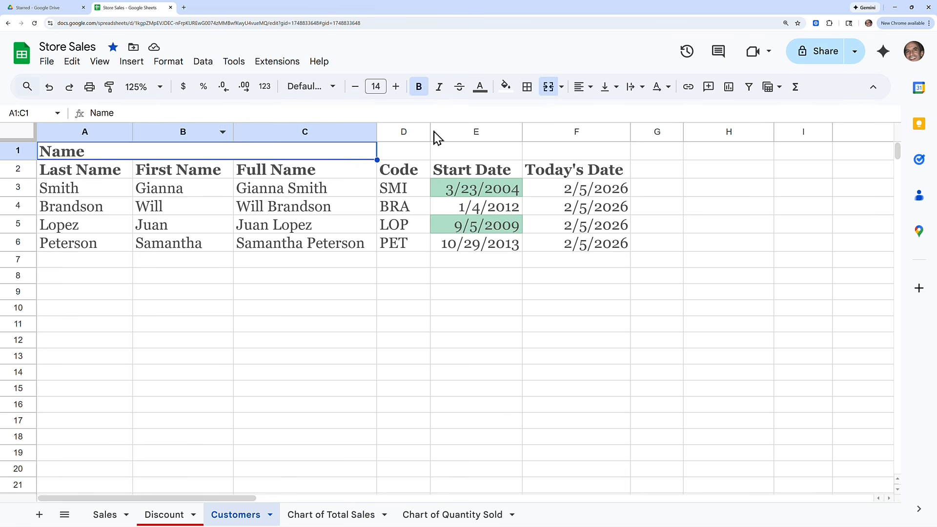
{"action": "left_click", "coordinate": [592, 93]}
{"action": "left_click", "coordinate": [603, 110]}
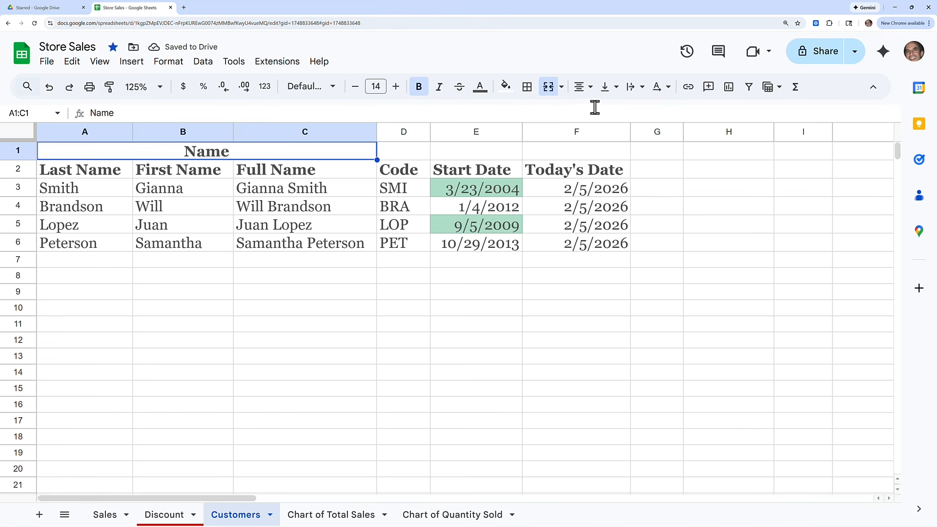
Step: Fill the merged Name heading with light magenta and set its font size to 16
{"action": "left_click", "coordinate": [507, 88]}
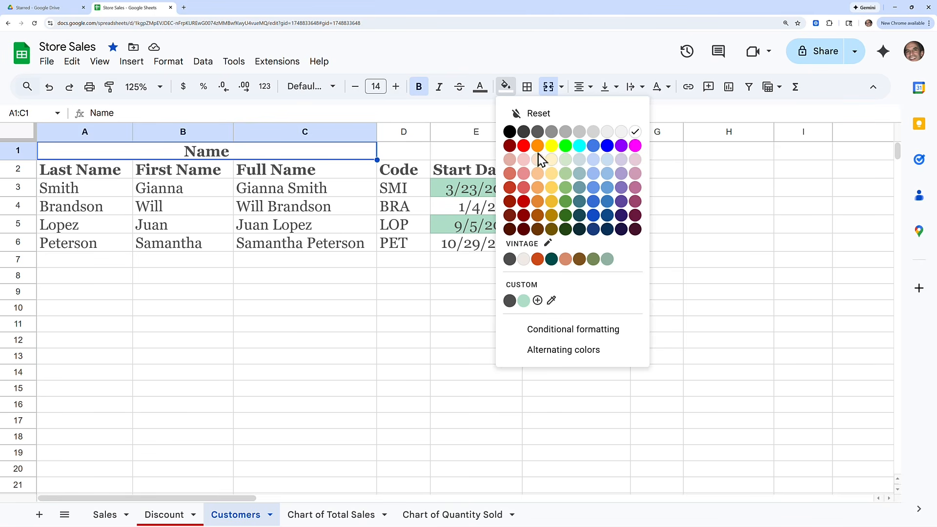
{"action": "left_click", "coordinate": [634, 160]}
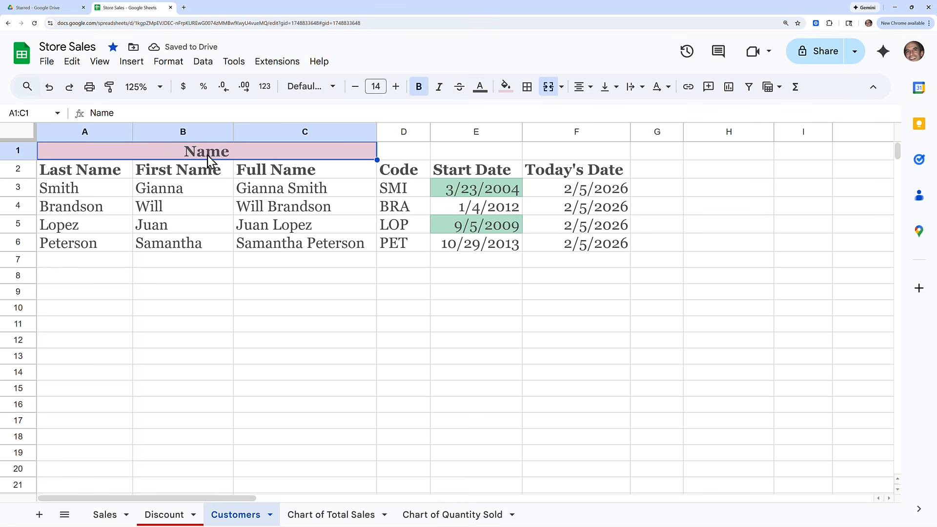
{"action": "left_click", "coordinate": [396, 87]}
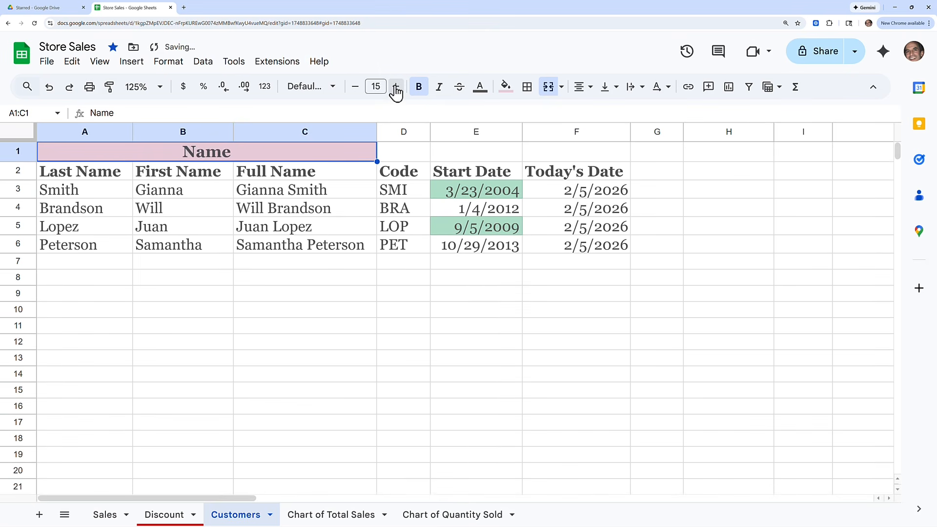
{"action": "left_click", "coordinate": [395, 88]}
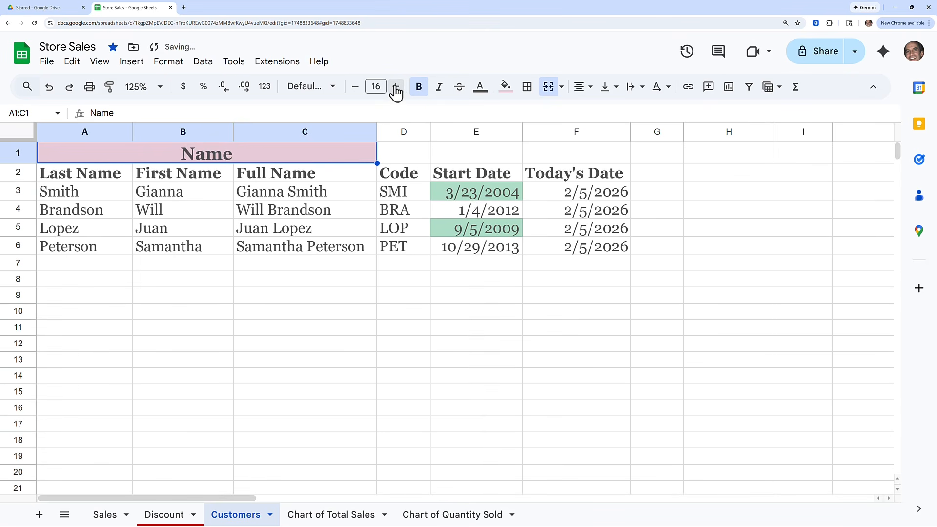
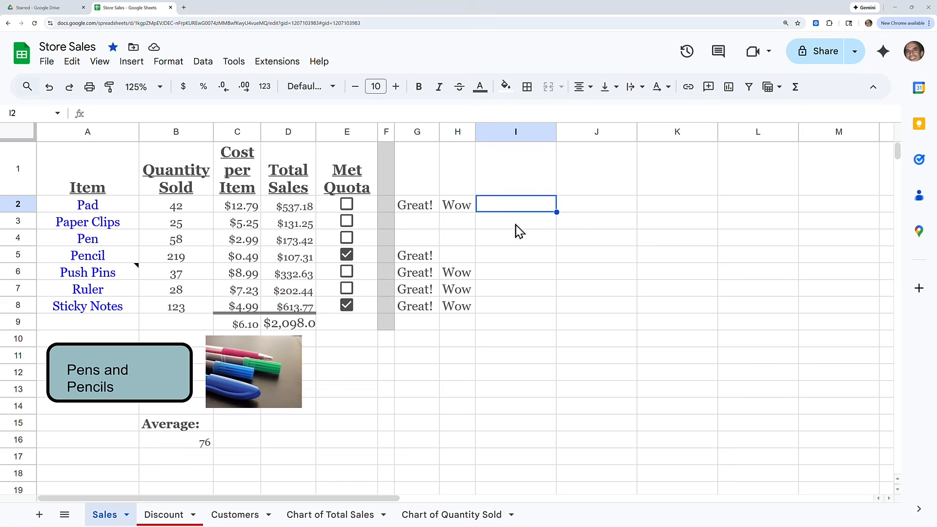
{"action": "left_click", "coordinate": [132, 68]}
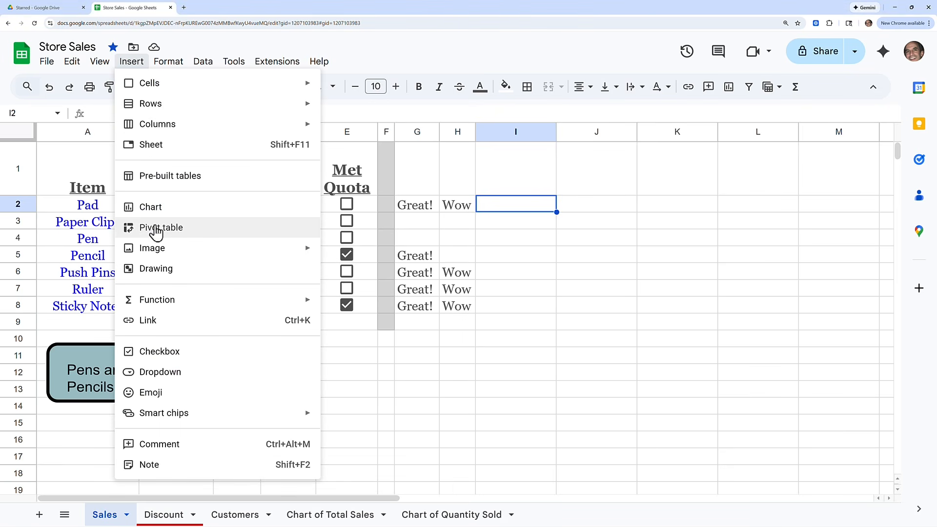
{"action": "left_click", "coordinate": [174, 231]}
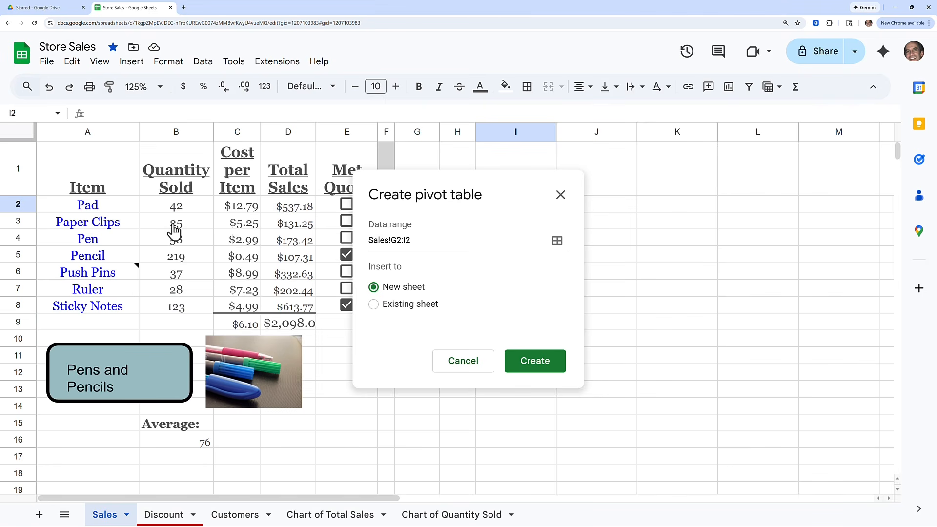
{"action": "left_click_drag", "start_coordinate": [419, 187], "coordinate": [569, 189]}
{"action": "left_click", "coordinate": [92, 212]}
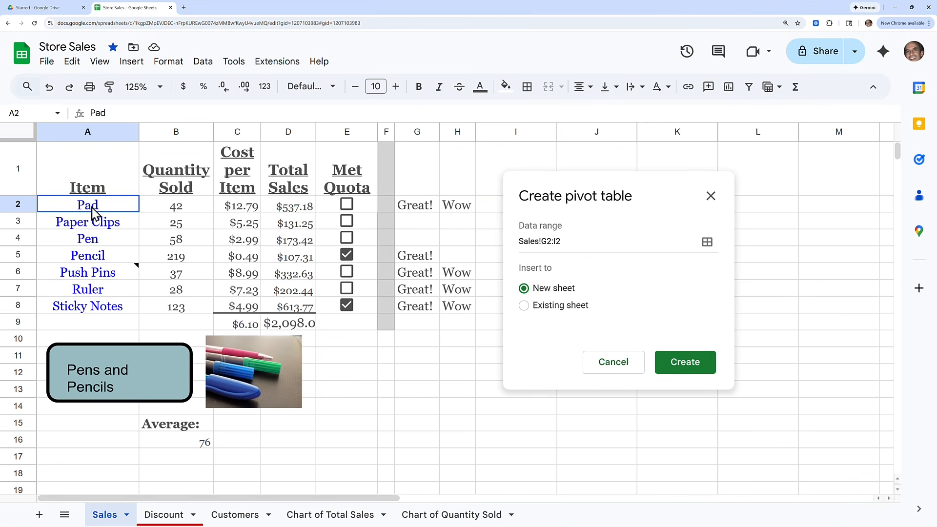
{"action": "left_click", "coordinate": [193, 212], "text": "shift"}
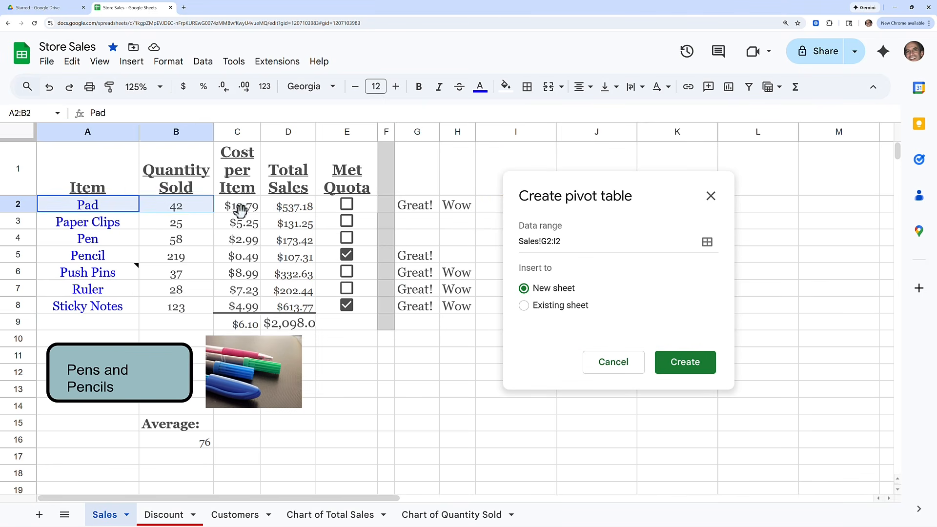
{"action": "left_click", "coordinate": [351, 215], "text": "shift"}
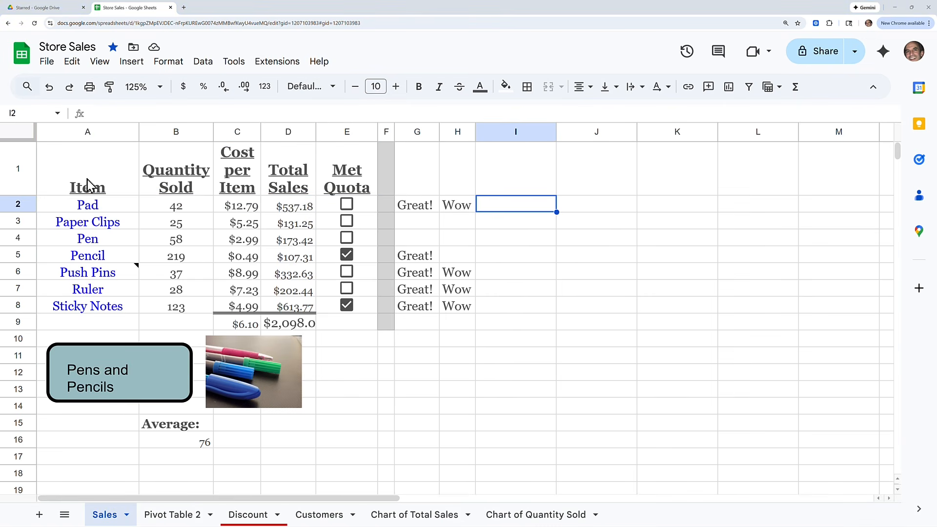
Step: Create a pivot table on a new sheet from the range A1:D8 of the Sales sheet
{"action": "left_click_drag", "start_coordinate": [90, 183], "coordinate": [307, 313]}
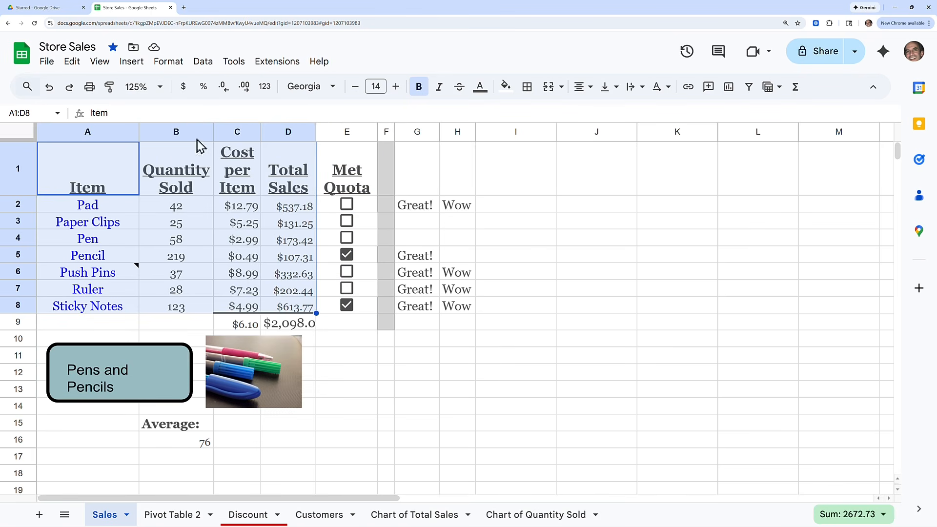
{"action": "left_click", "coordinate": [133, 62]}
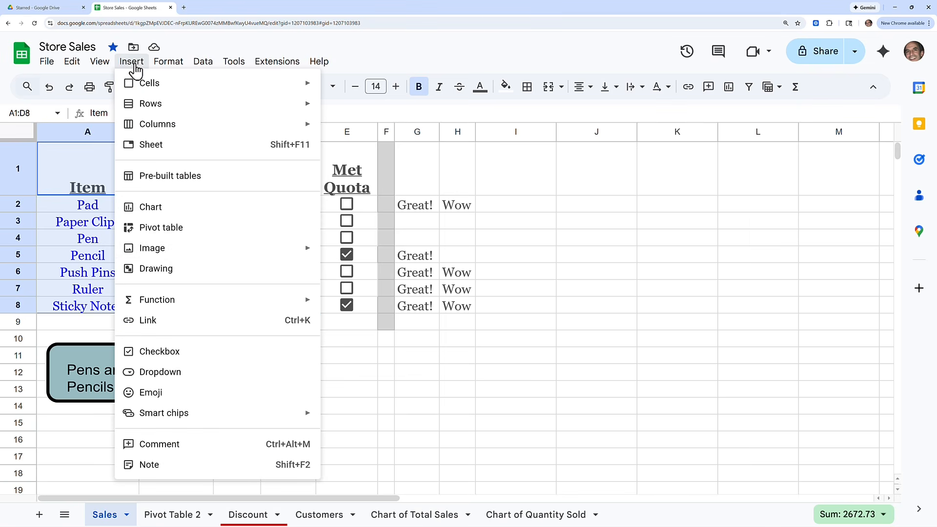
{"action": "mouse_move", "coordinate": [159, 305]}
{"action": "left_click", "coordinate": [160, 228]}
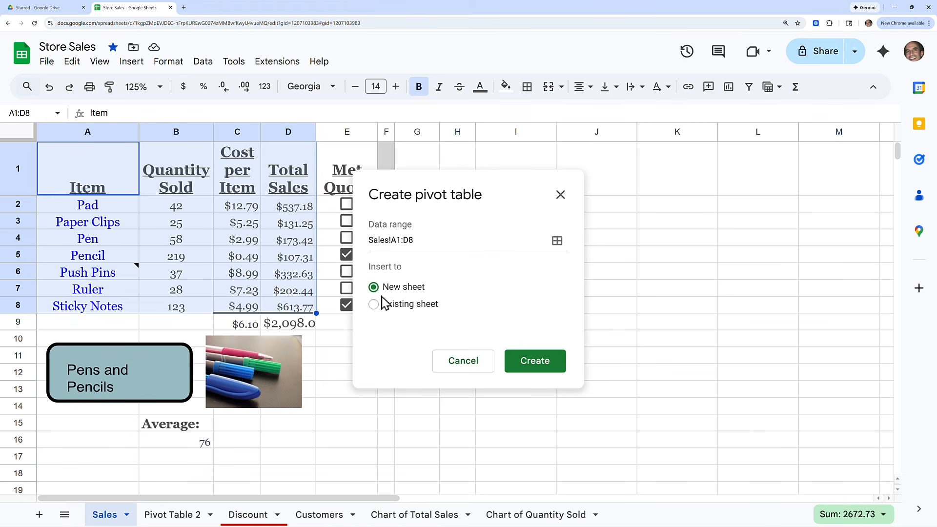
{"action": "left_click", "coordinate": [525, 362]}
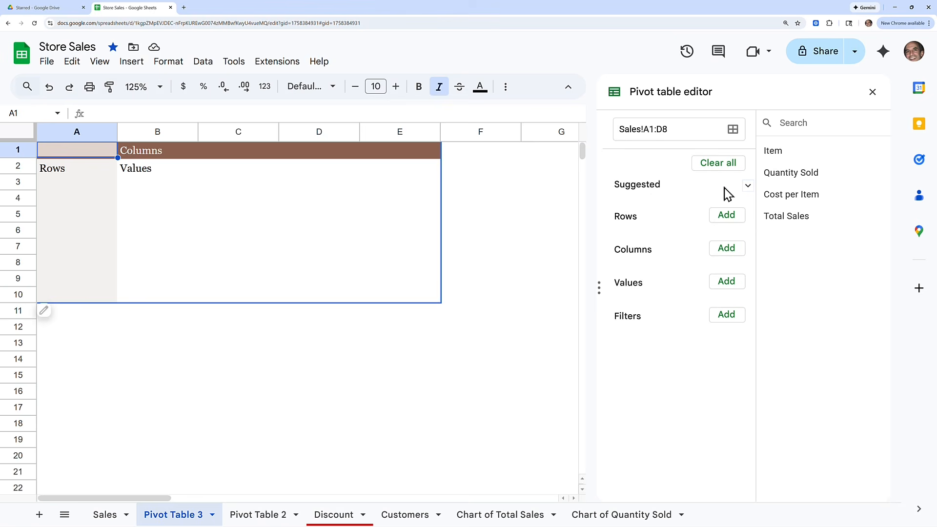
Step: Apply the suggested pivot summary of Quantity Sold and Total Sales for each Item, and try to add the Cost per Item field
{"action": "left_click", "coordinate": [750, 191]}
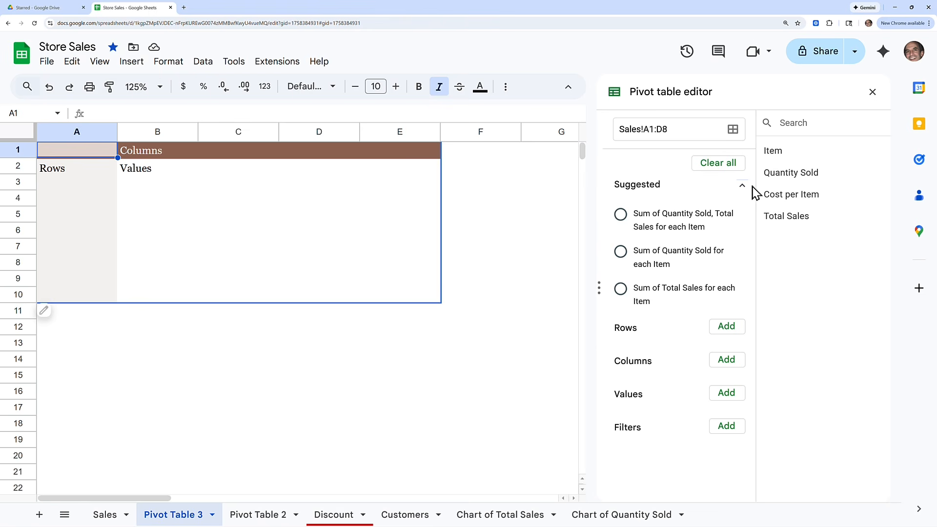
{"action": "left_click", "coordinate": [621, 215]}
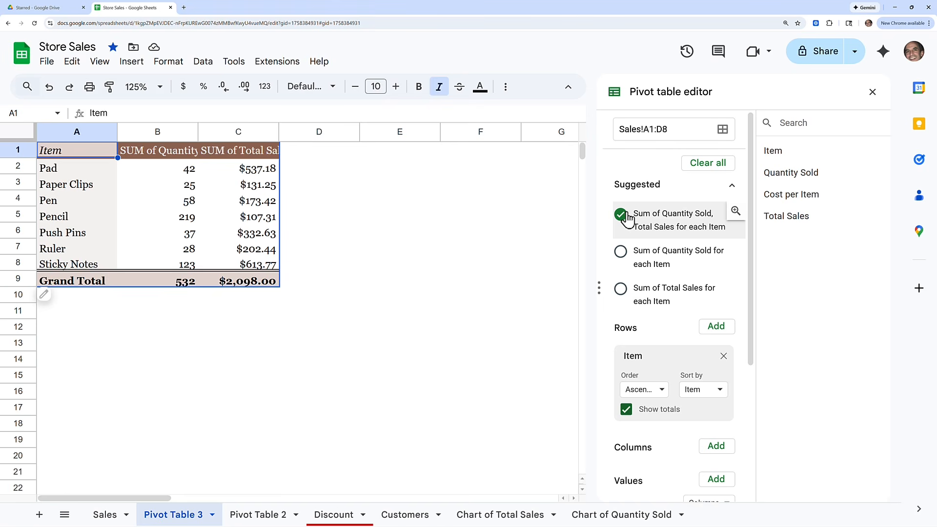
{"action": "scroll", "coordinate": [630, 218], "scroll_direction": "down", "scroll_amount": 1}
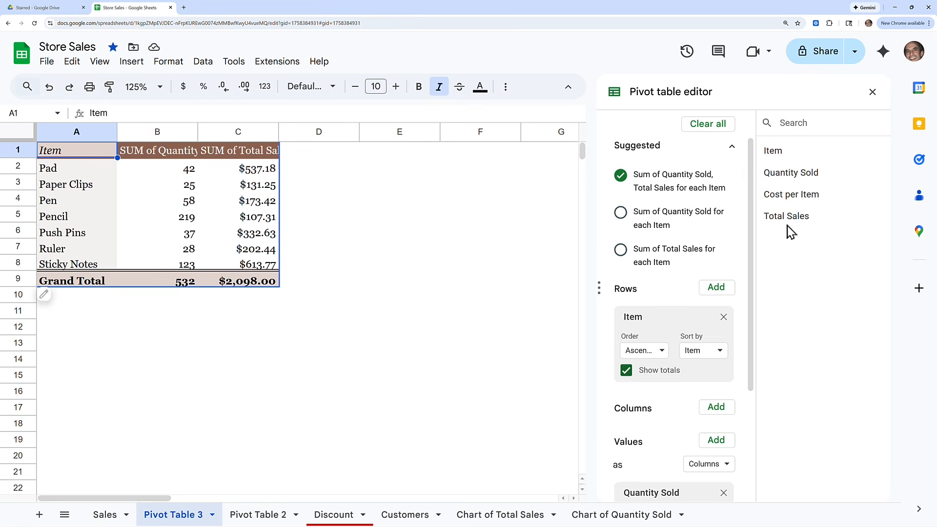
{"action": "left_click_drag", "start_coordinate": [794, 196], "coordinate": [652, 435]}
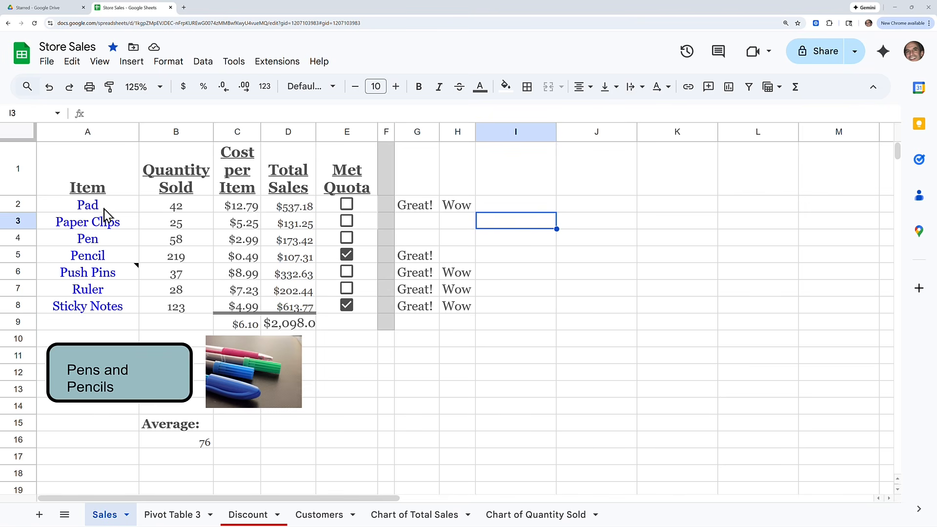
Step: Add a slicer on the Met Quota column of the Sales data and move it into row 1 beside the table, starting at column G
{"action": "left_click_drag", "start_coordinate": [97, 211], "coordinate": [244, 224]}
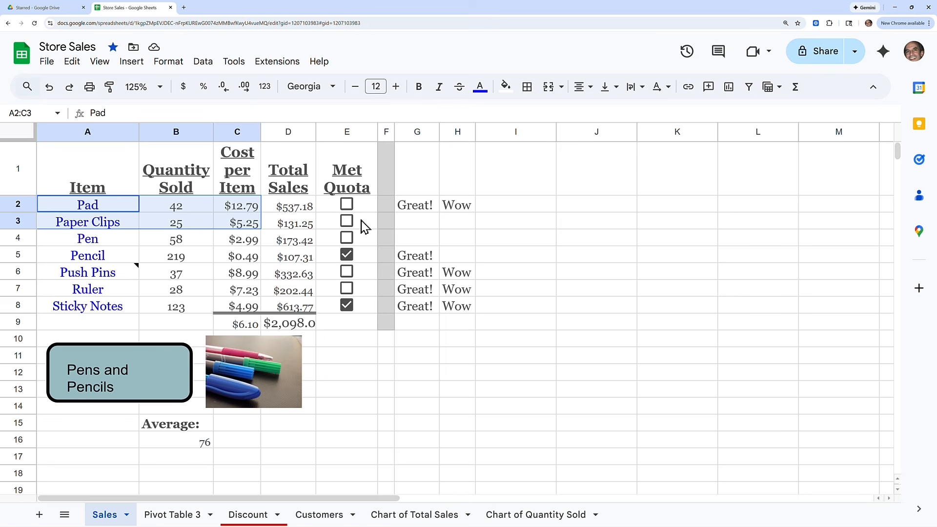
{"action": "left_click_drag", "start_coordinate": [364, 226], "coordinate": [465, 306]}
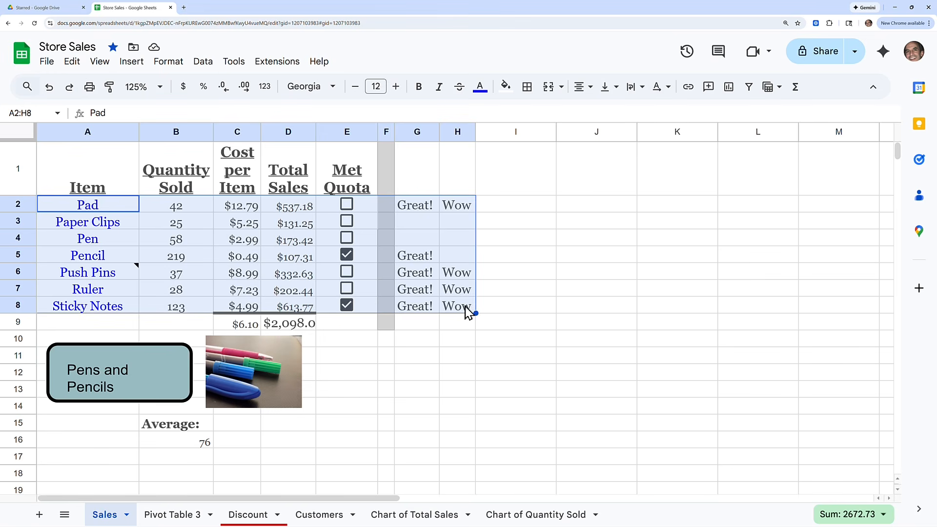
{"action": "left_click", "coordinate": [207, 69]}
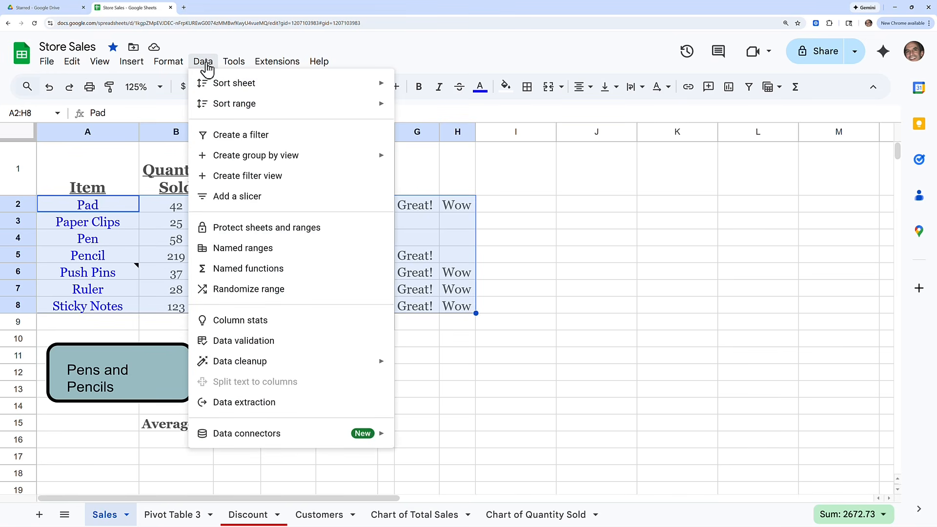
{"action": "left_click", "coordinate": [226, 196]}
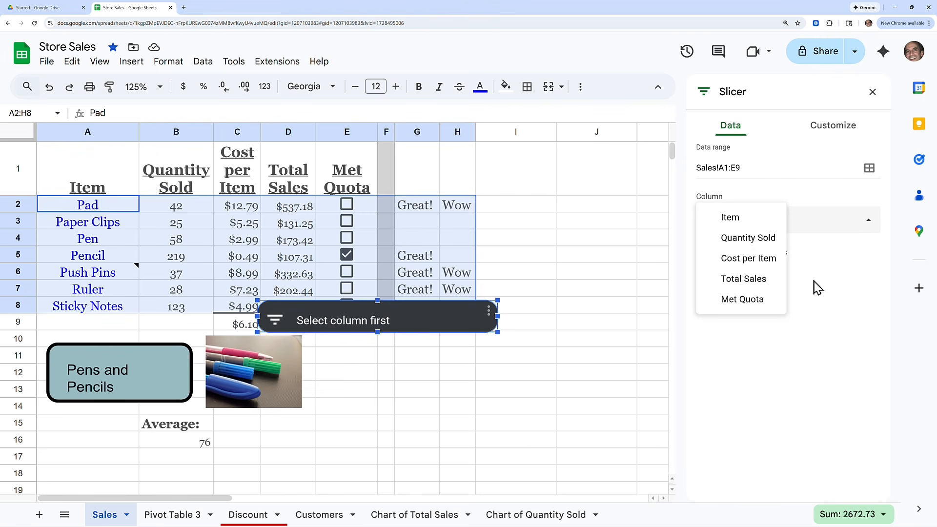
{"action": "left_click", "coordinate": [748, 310]}
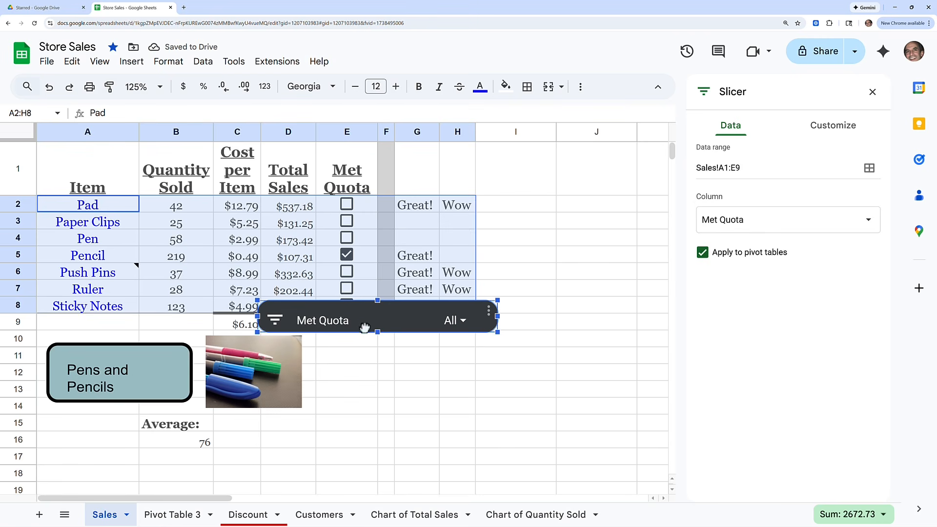
{"action": "left_click_drag", "start_coordinate": [362, 325], "coordinate": [505, 170]}
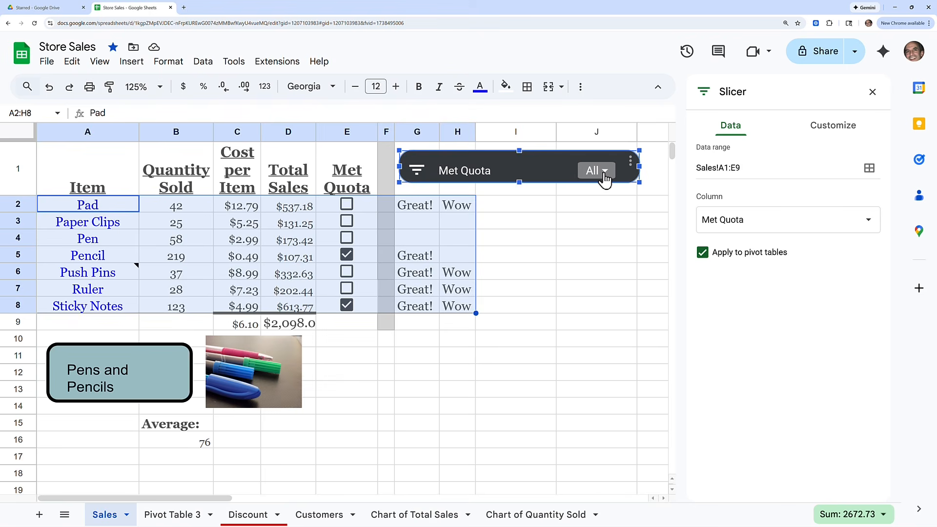
Step: Filter the Met Quota slicer by values so only TRUE rows are shown
{"action": "left_click", "coordinate": [604, 172]}
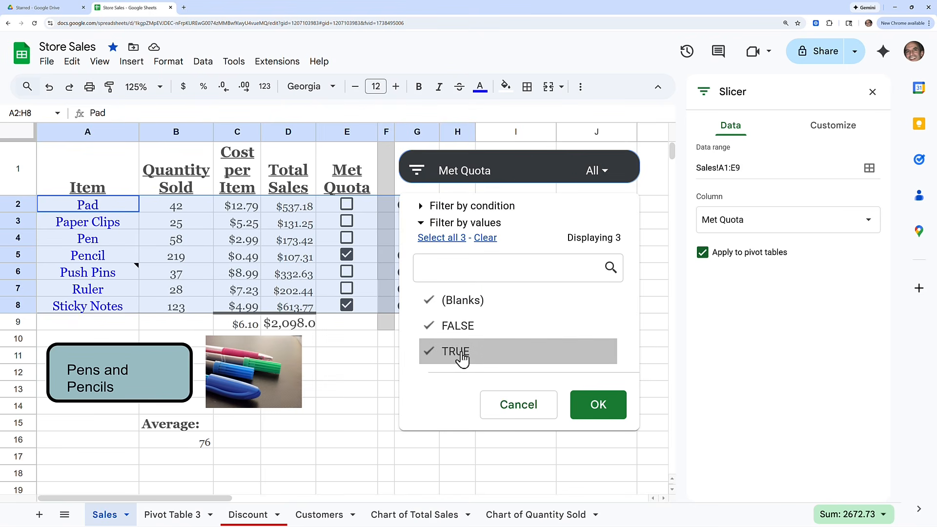
{"action": "left_click", "coordinate": [465, 334]}
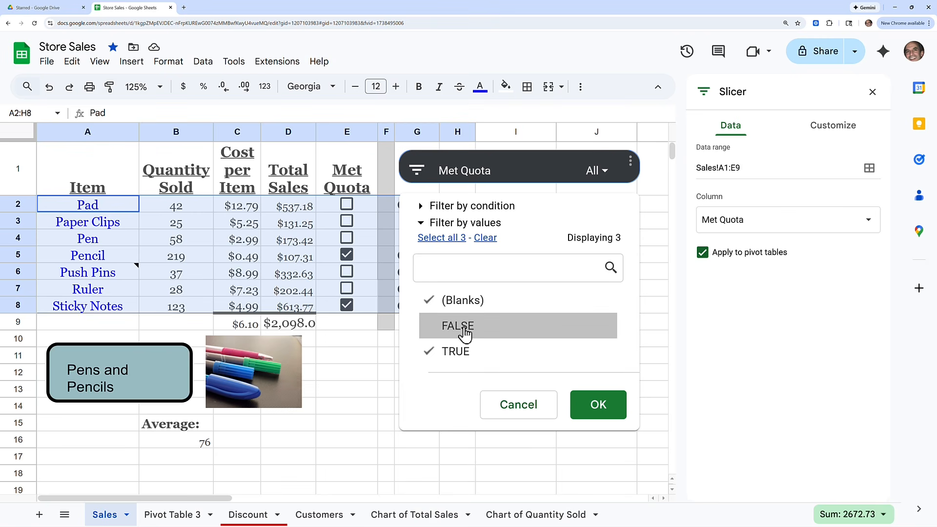
{"action": "left_click", "coordinate": [486, 238]}
{"action": "left_click", "coordinate": [459, 327]}
{"action": "left_click", "coordinate": [452, 352]}
{"action": "left_click", "coordinate": [461, 331]}
{"action": "left_click", "coordinate": [600, 407]}
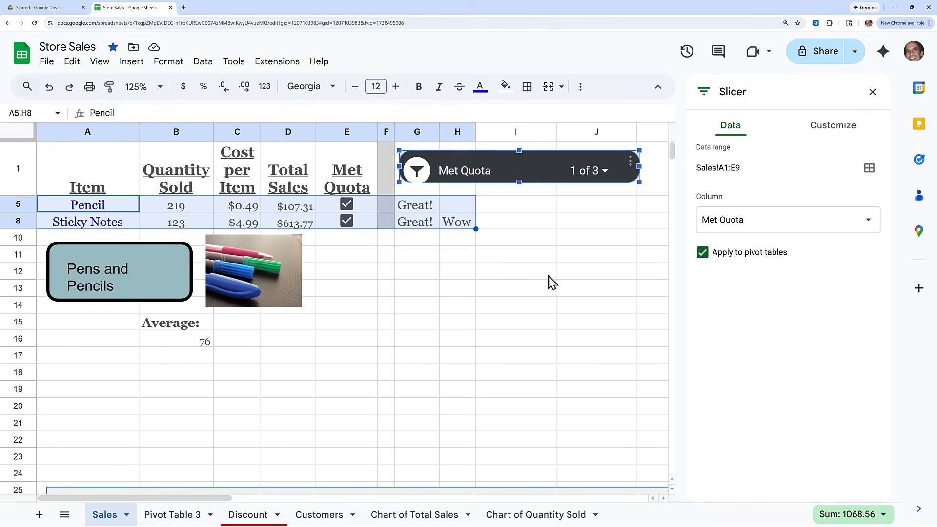
Step: Change the Met Quota slicer's value filter to show only FALSE rows
{"action": "left_click", "coordinate": [603, 172]}
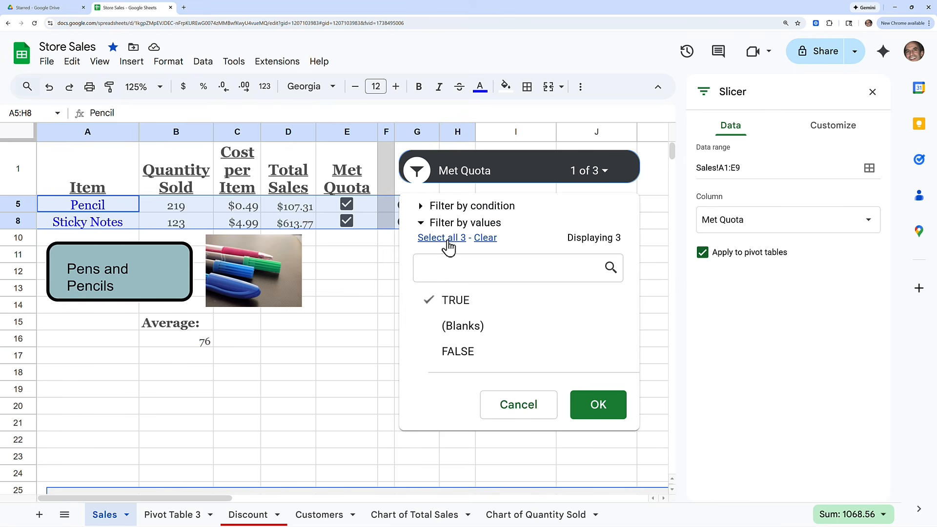
{"action": "left_click", "coordinate": [484, 239]}
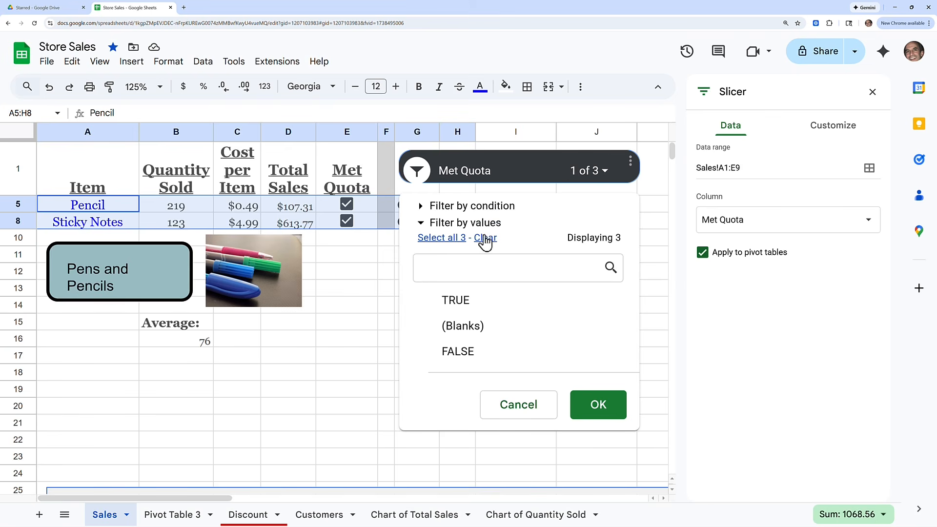
{"action": "left_click", "coordinate": [464, 355]}
{"action": "left_click", "coordinate": [600, 409]}
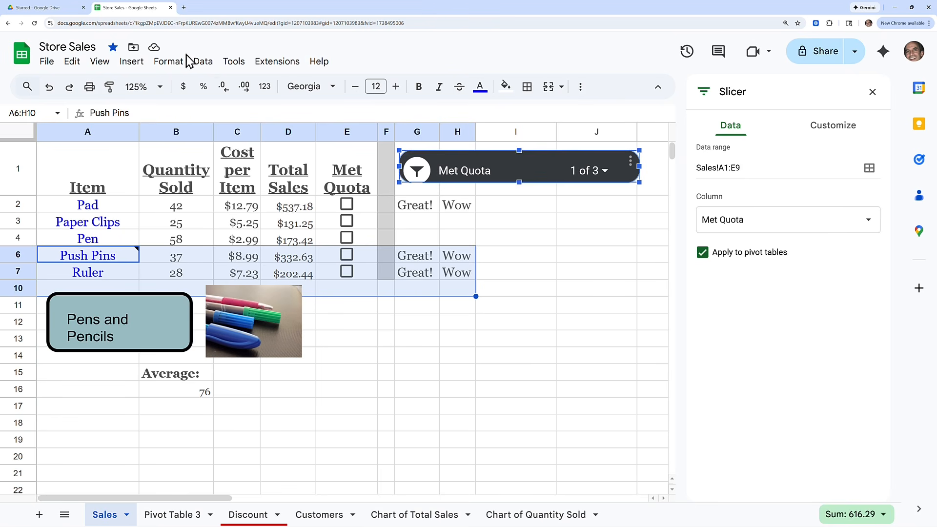
{"action": "left_click", "coordinate": [200, 62]}
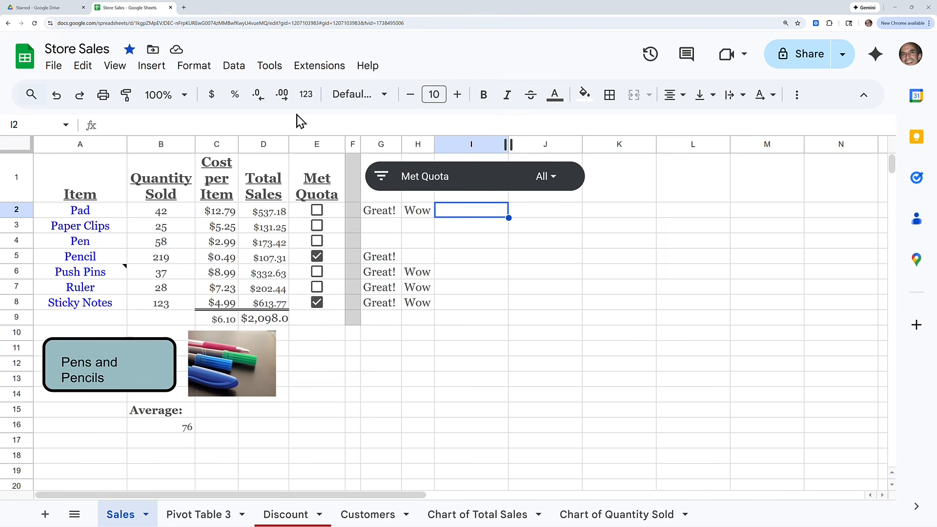
{"action": "key", "text": "Return"}
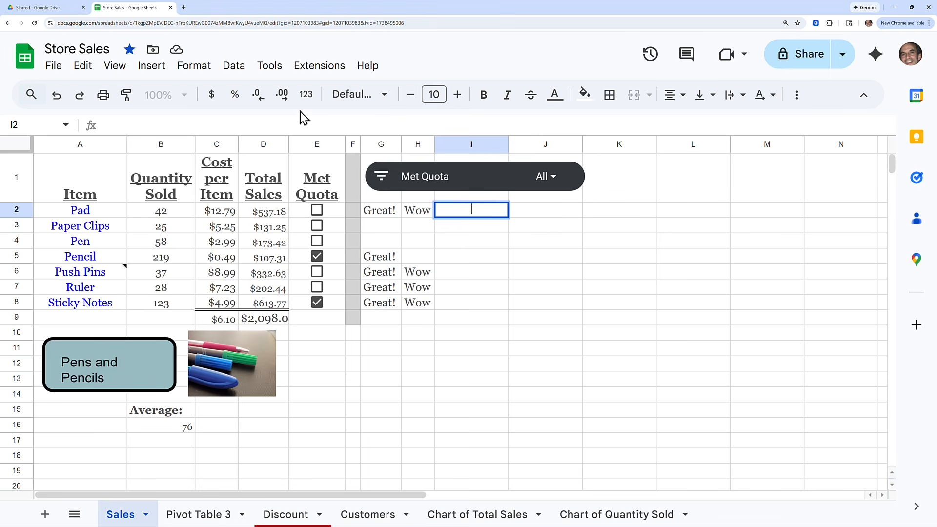
Step: Start recording a new macro on the Sales sheet using absolute references
{"action": "left_click", "coordinate": [312, 72]}
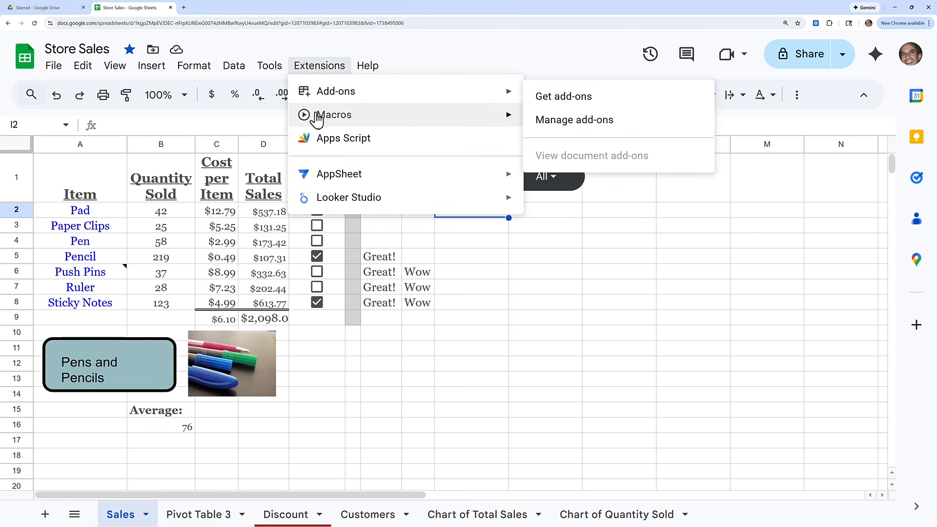
{"action": "mouse_move", "coordinate": [318, 118]}
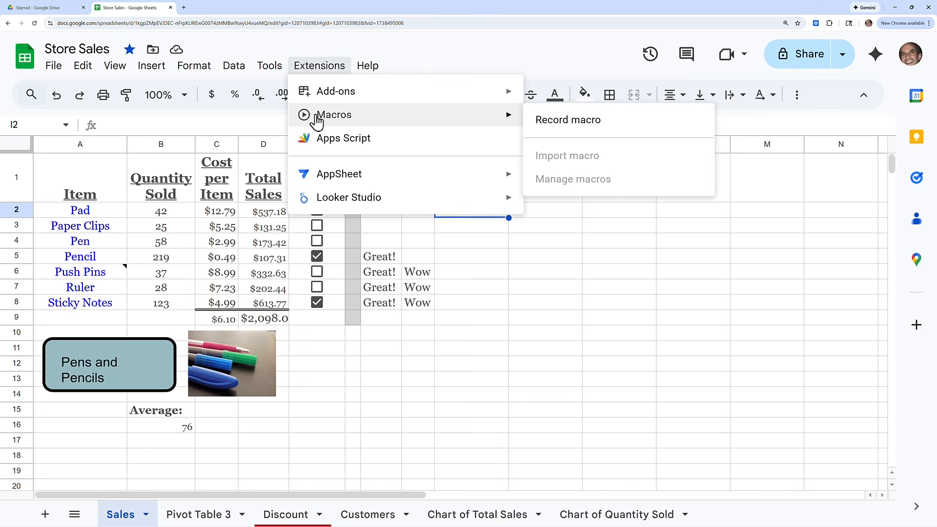
{"action": "left_click", "coordinate": [556, 122]}
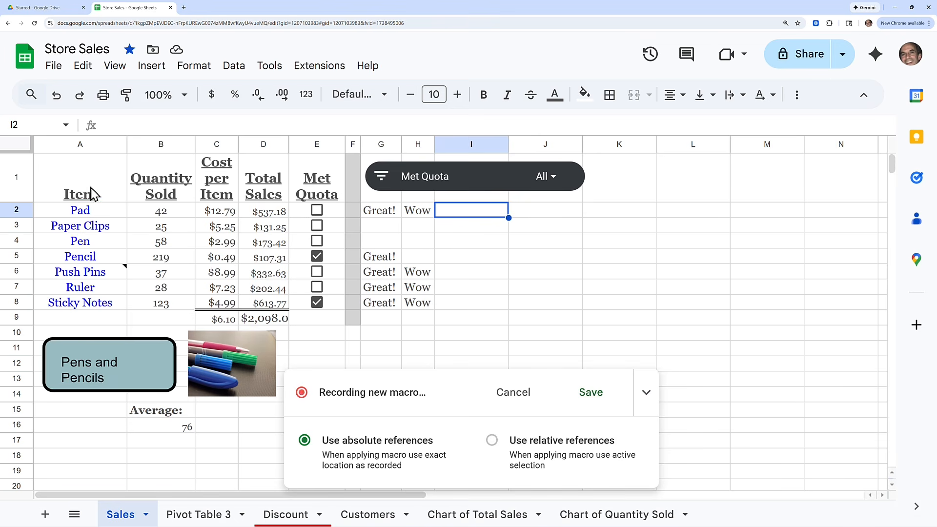
Step: Sort the range A1:H8 with a header row by Quantity Sold in Z to A order
{"action": "left_click_drag", "start_coordinate": [81, 194], "coordinate": [418, 307]}
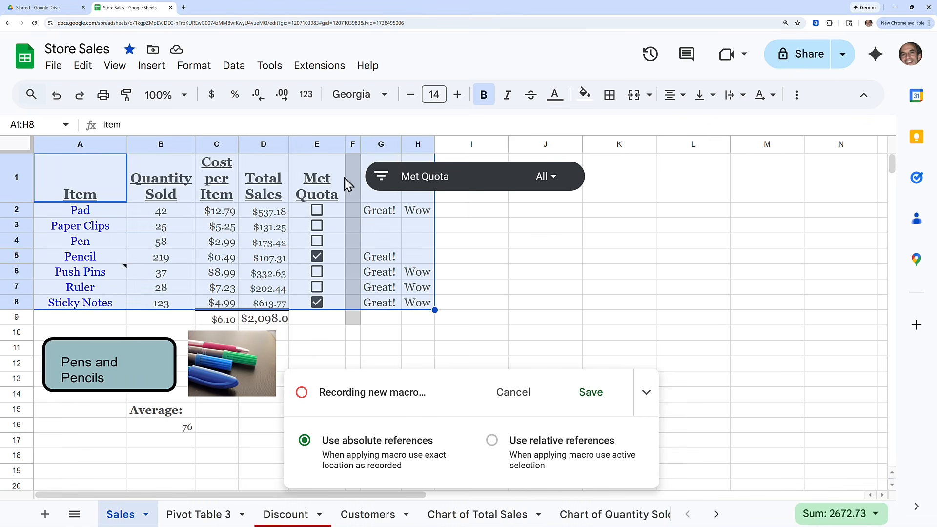
{"action": "left_click", "coordinate": [234, 68]}
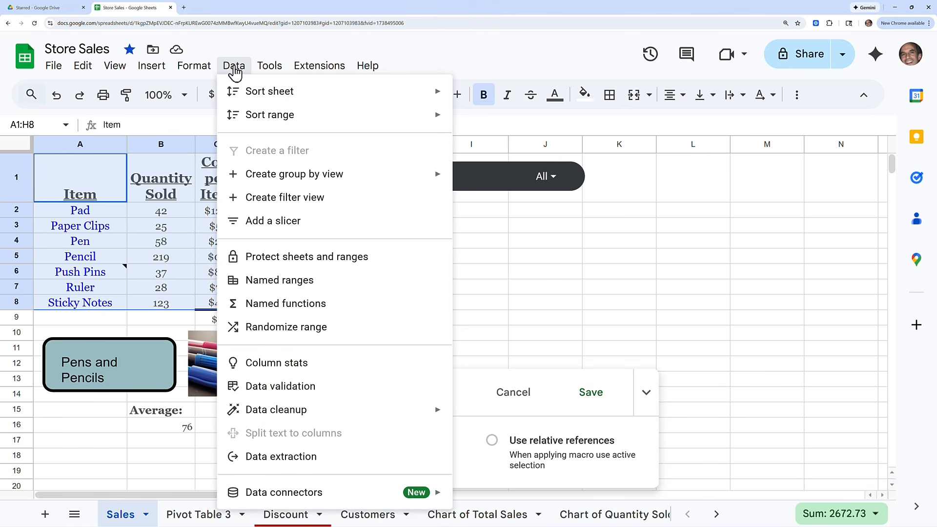
{"action": "mouse_move", "coordinate": [256, 123]}
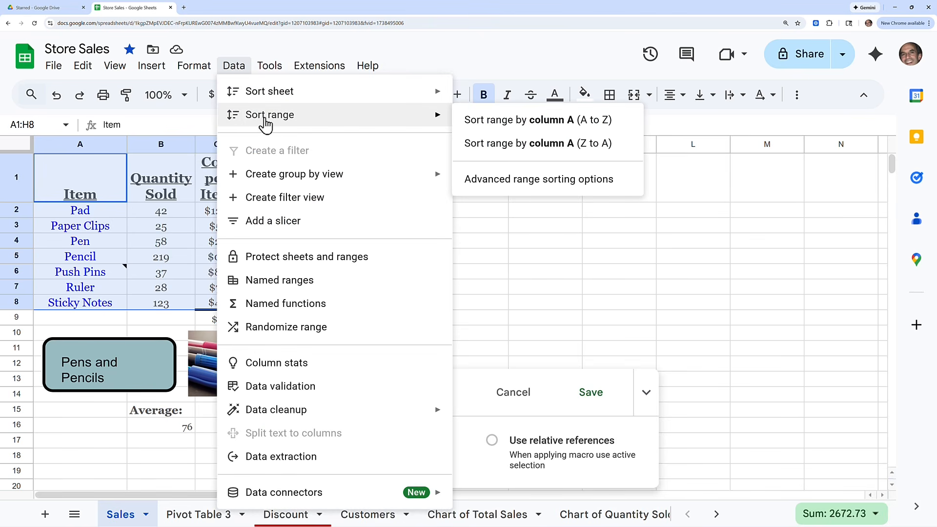
{"action": "left_click", "coordinate": [528, 182]}
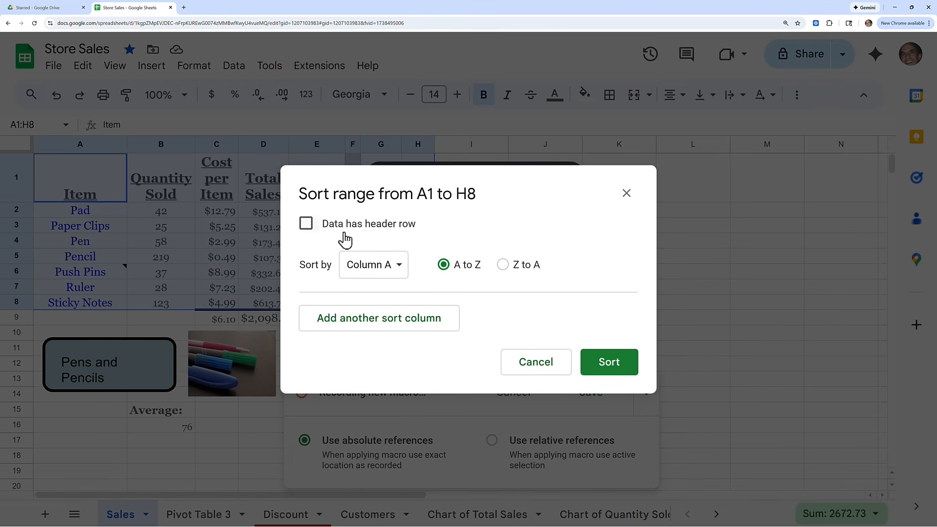
{"action": "left_click", "coordinate": [306, 226]}
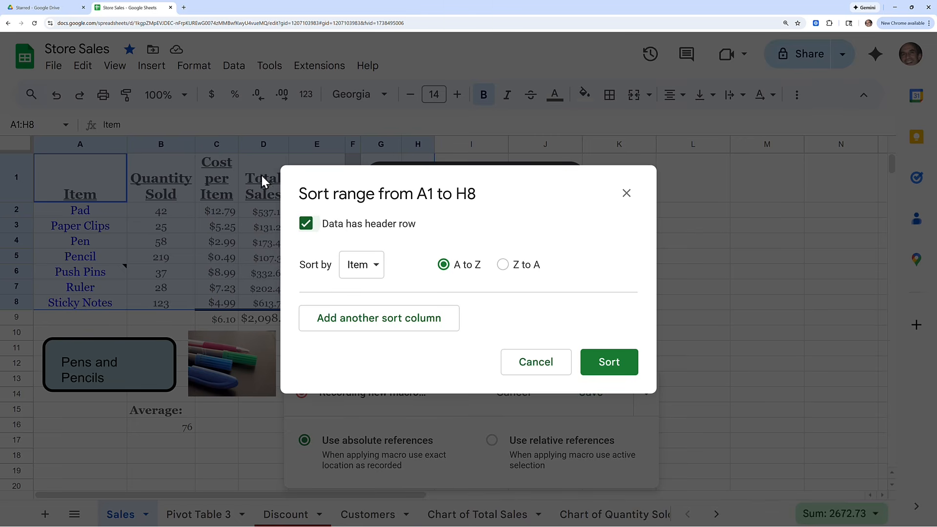
{"action": "left_click", "coordinate": [377, 272]}
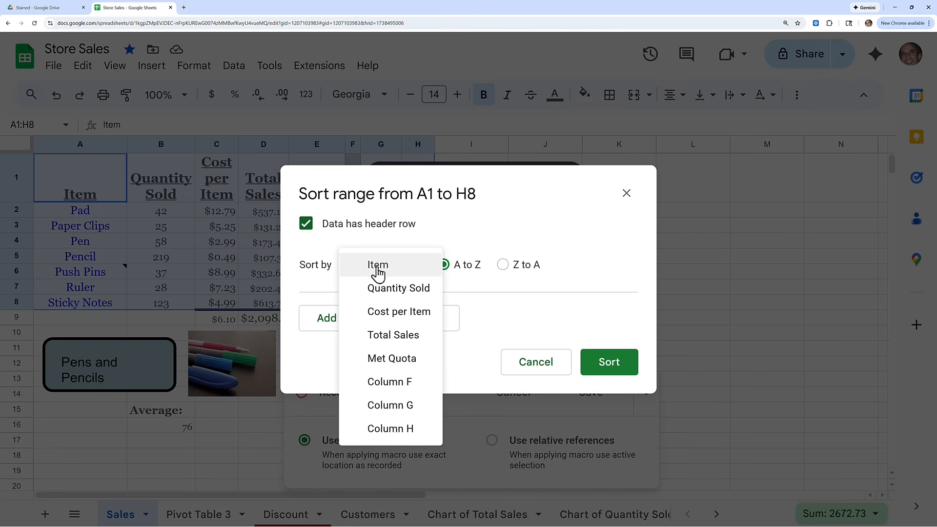
{"action": "left_click", "coordinate": [392, 290]}
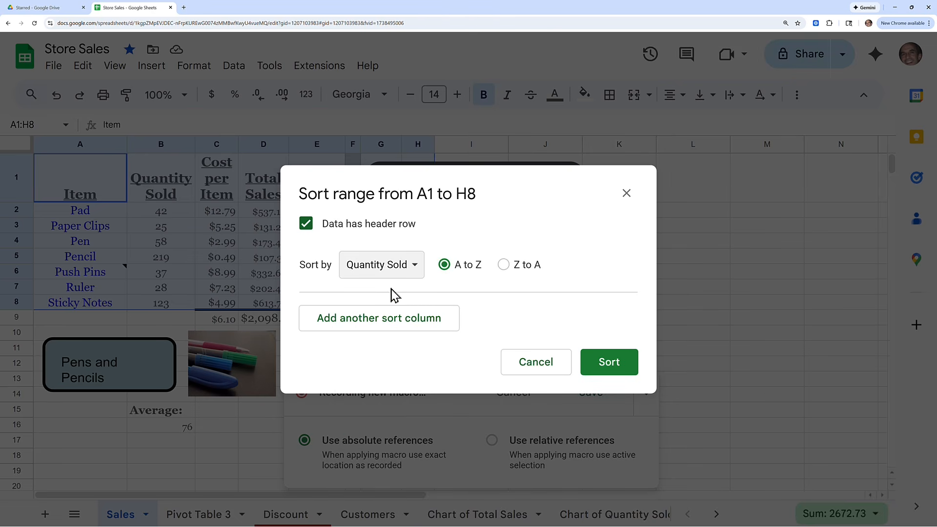
{"action": "left_click", "coordinate": [503, 265]}
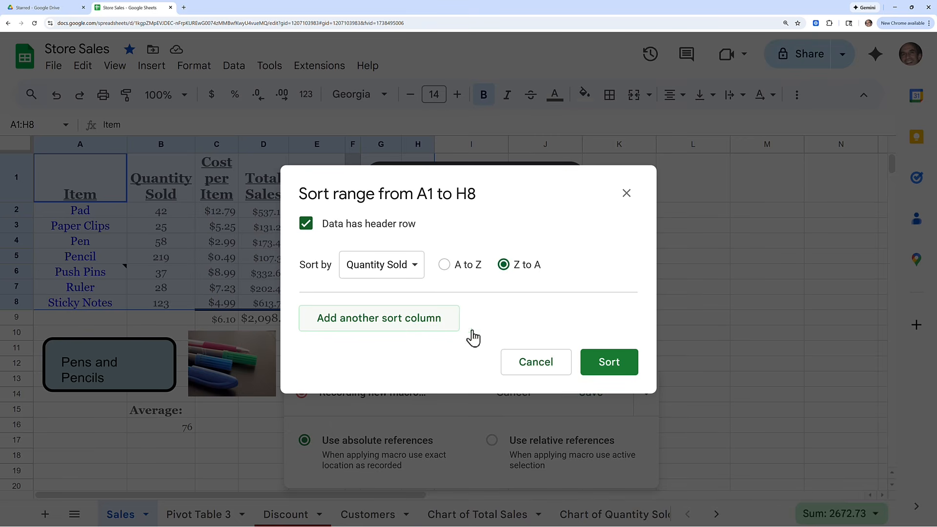
{"action": "left_click", "coordinate": [610, 373]}
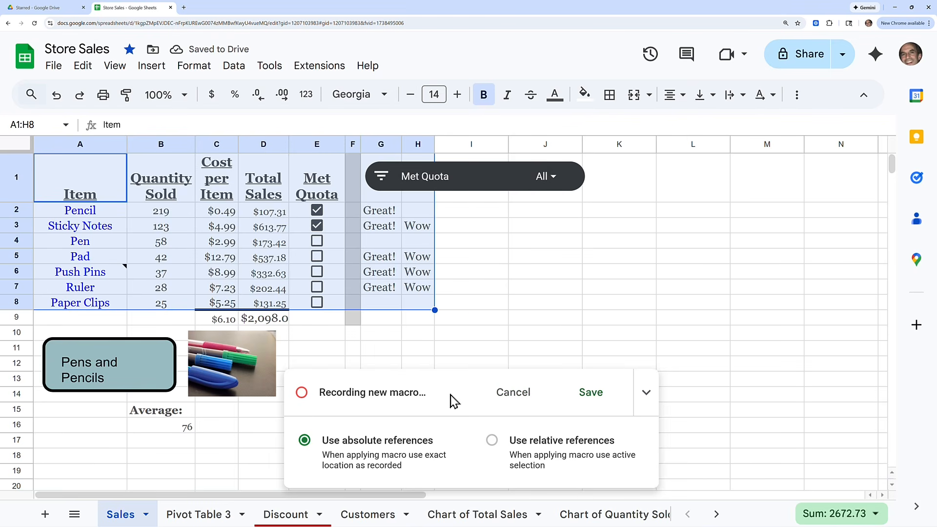
Step: Save the recorded macro under the name "Sort by Quantity Sold" without a shortcut number
{"action": "left_click", "coordinate": [597, 405]}
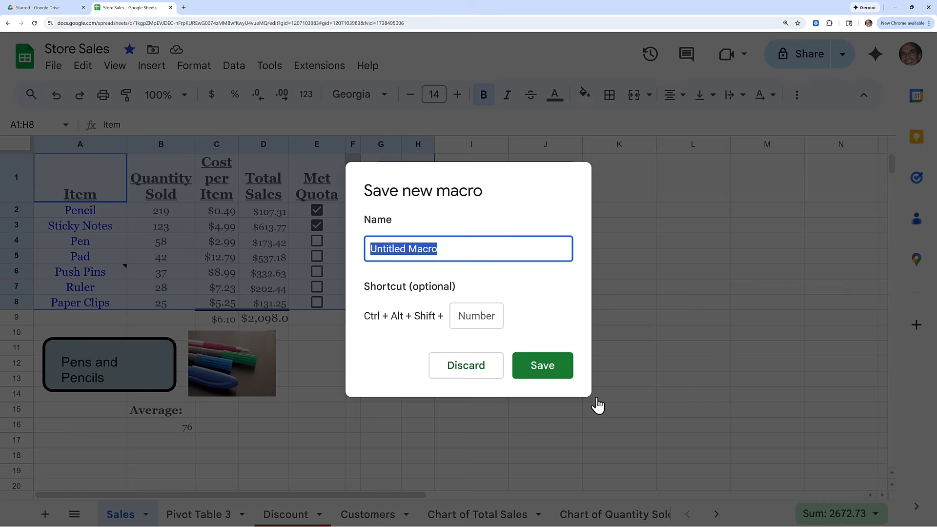
{"action": "type", "text": "Sort by Quantity Sold"}
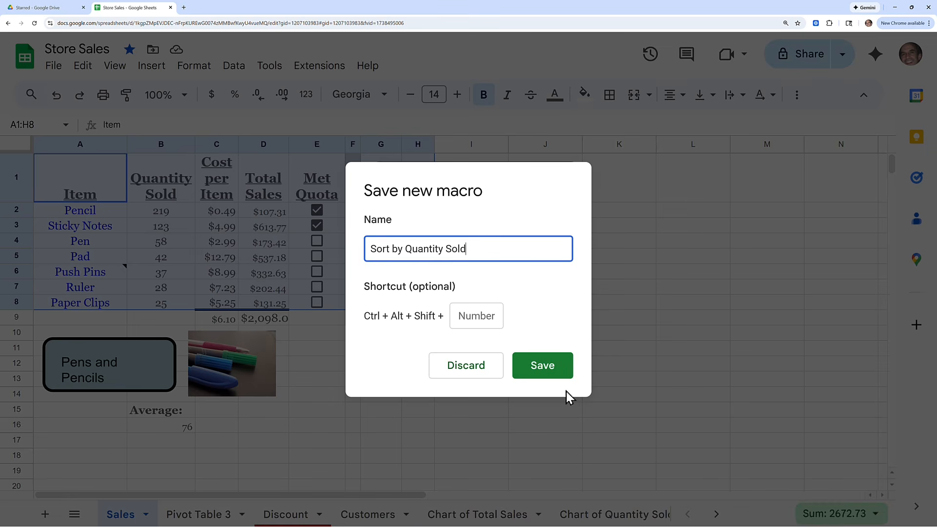
{"action": "left_click", "coordinate": [543, 372]}
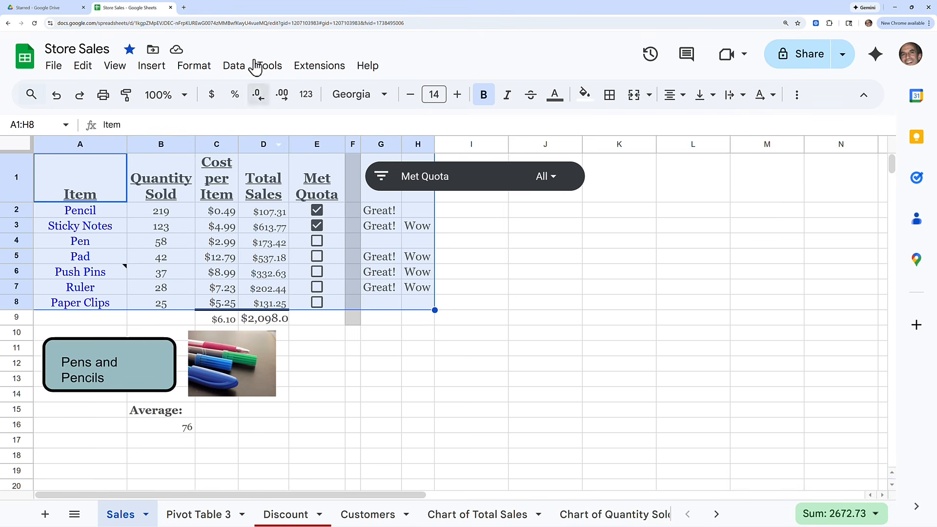
{"action": "left_click", "coordinate": [234, 68]}
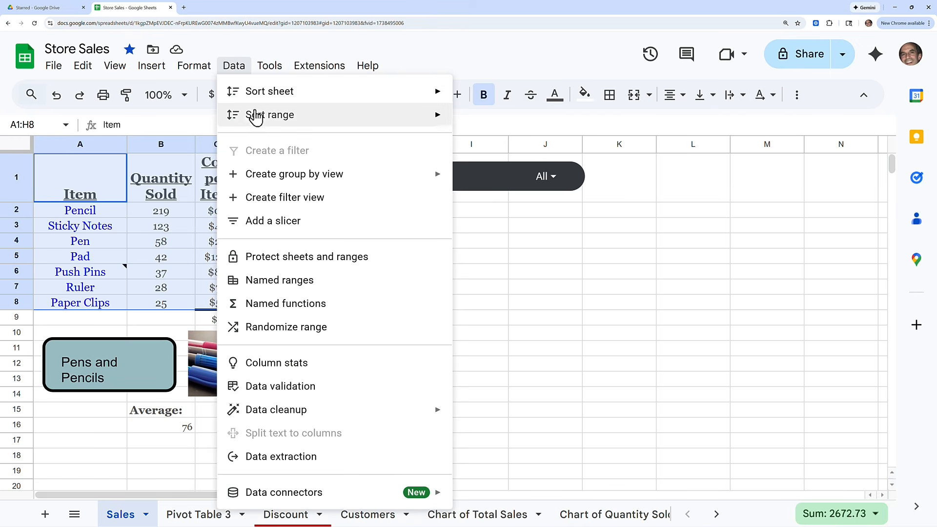
{"action": "mouse_move", "coordinate": [256, 117]}
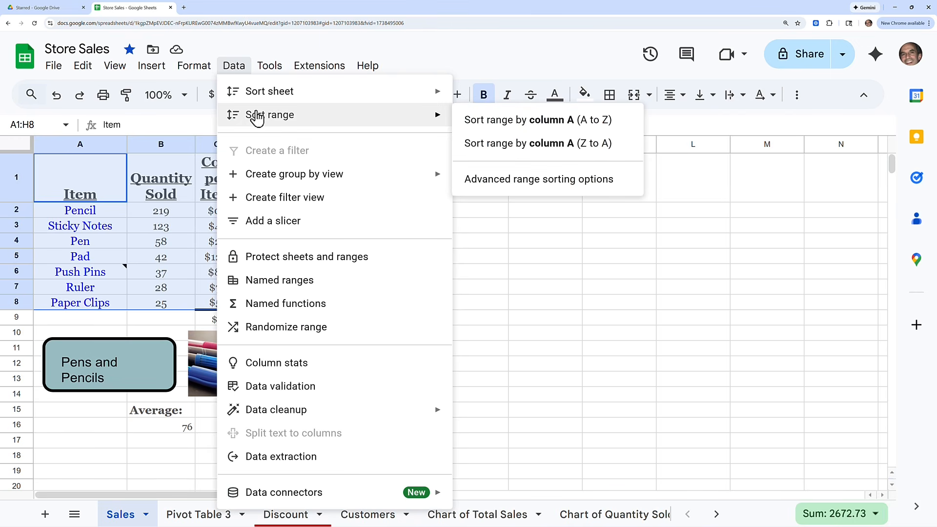
{"action": "left_click", "coordinate": [501, 181]}
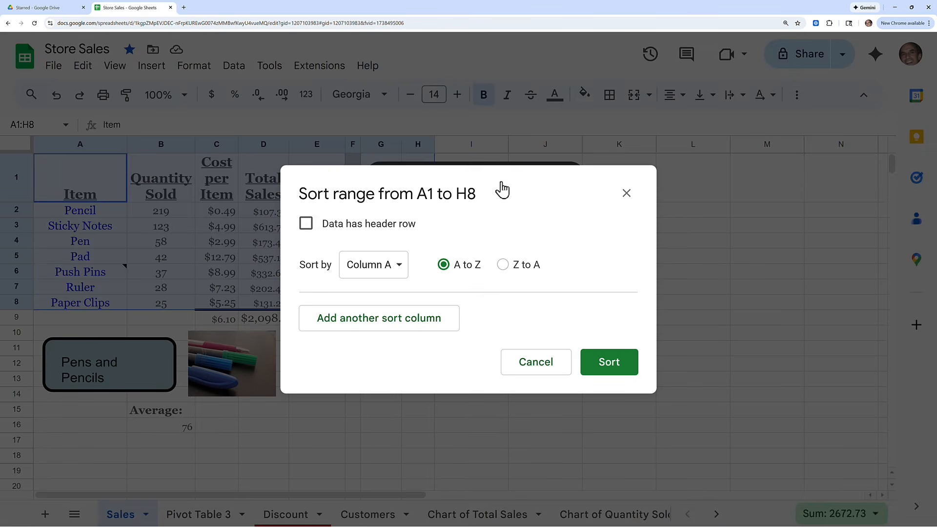
{"action": "left_click", "coordinate": [307, 224]}
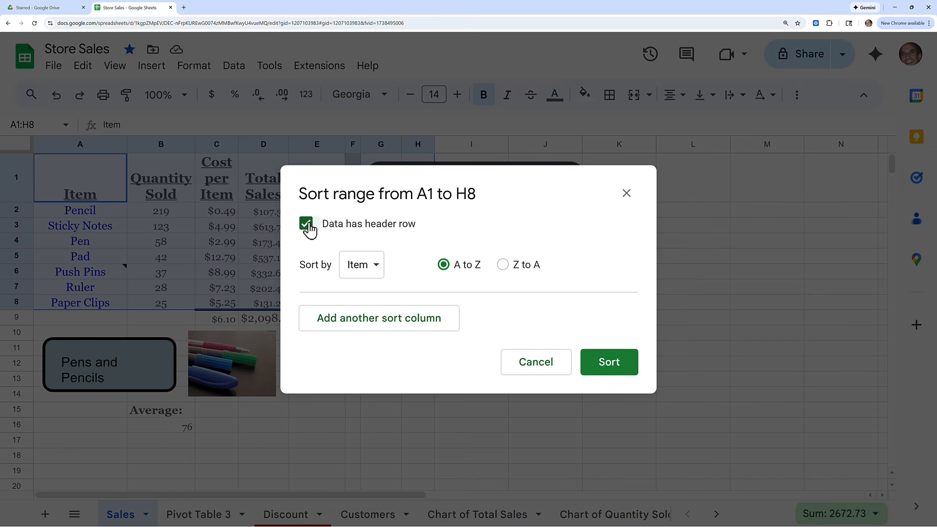
{"action": "left_click", "coordinate": [376, 267]}
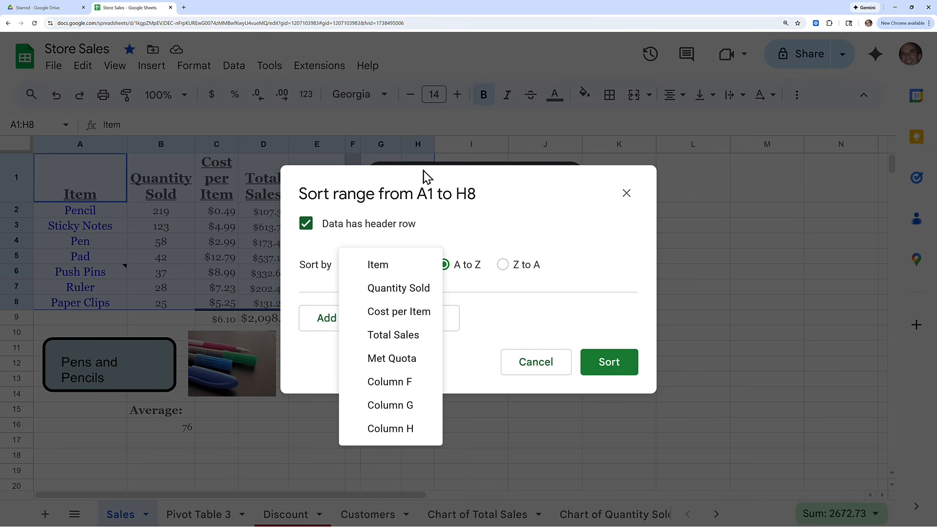
{"action": "left_click_drag", "start_coordinate": [423, 175], "coordinate": [433, 256]}
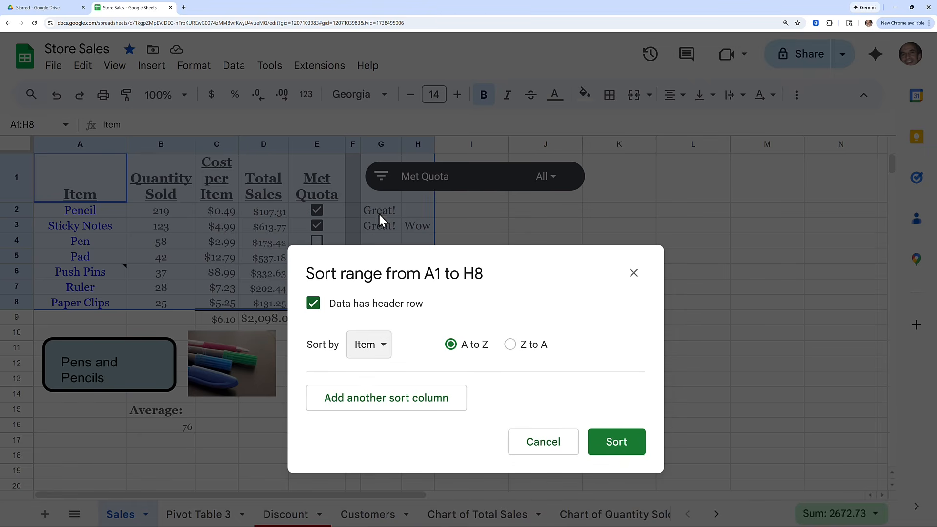
{"action": "left_click", "coordinate": [382, 350]}
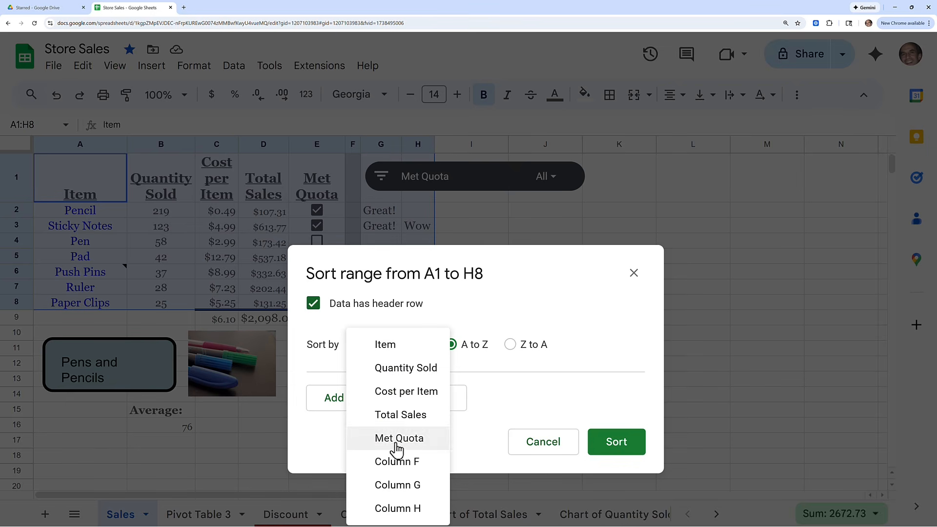
{"action": "left_click", "coordinate": [413, 486]}
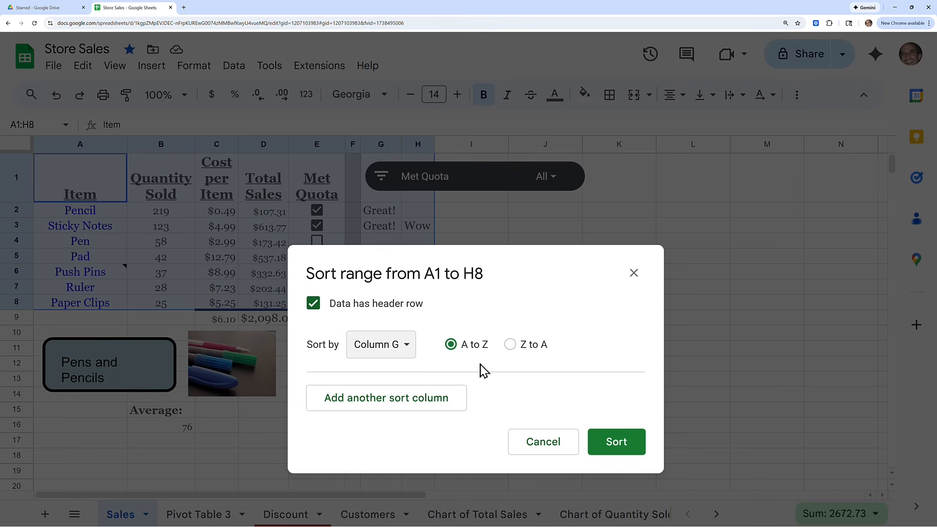
{"action": "left_click", "coordinate": [414, 403]}
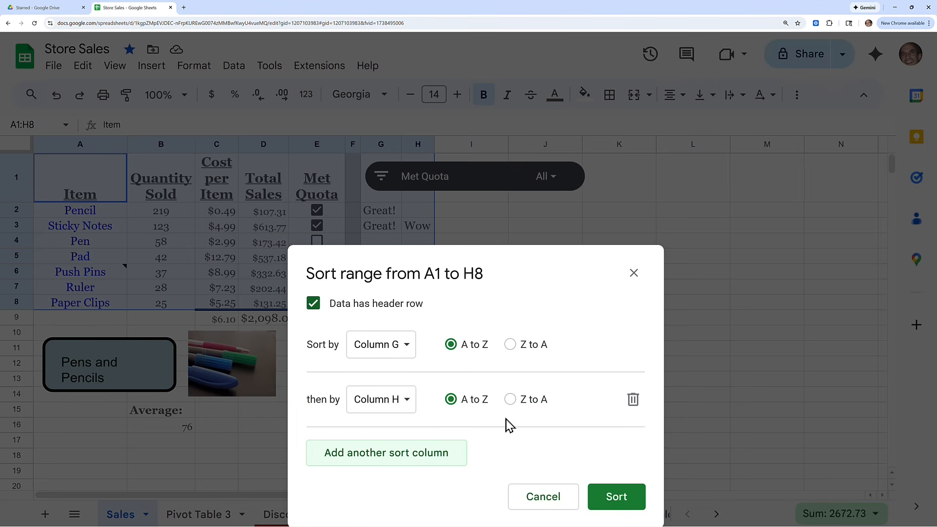
{"action": "left_click", "coordinate": [616, 496]}
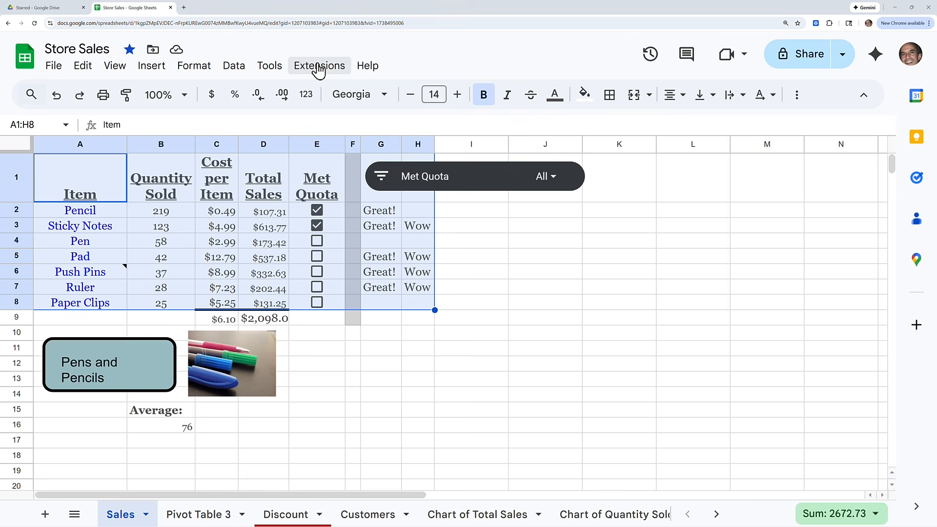
Step: Start recording another macro on the Sales sheet with absolute references
{"action": "left_click", "coordinate": [318, 68]}
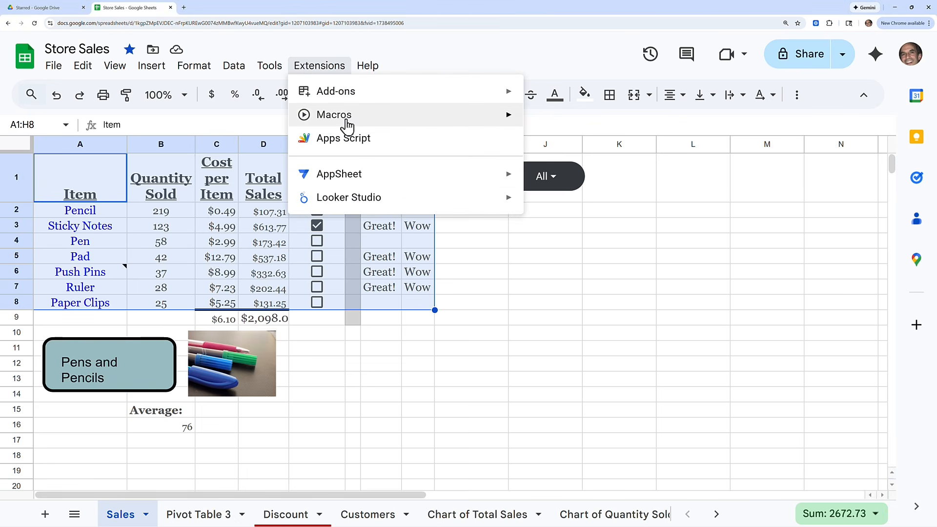
{"action": "mouse_move", "coordinate": [347, 125]}
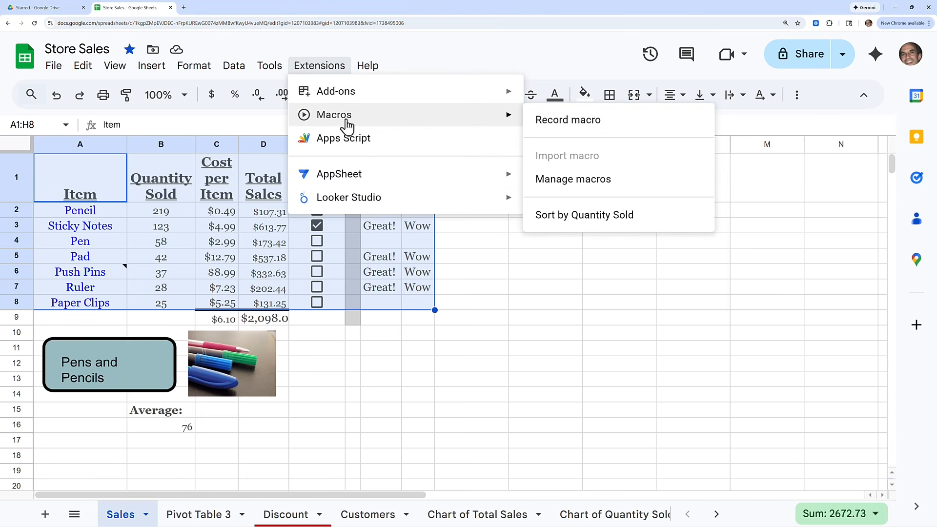
{"action": "left_click", "coordinate": [567, 122]}
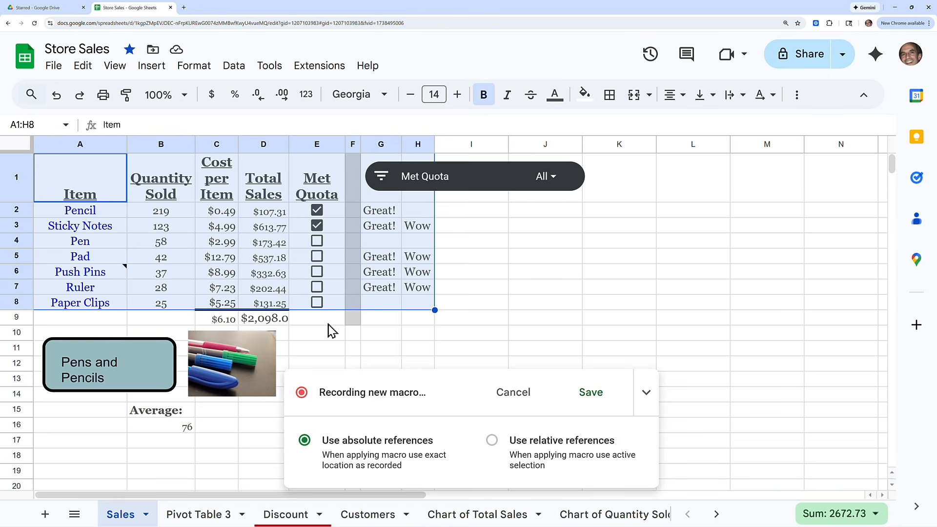
Step: Set up an advanced sort of A1:H8 with a header row, using Column G in Z to A order
{"action": "left_click", "coordinate": [234, 69]}
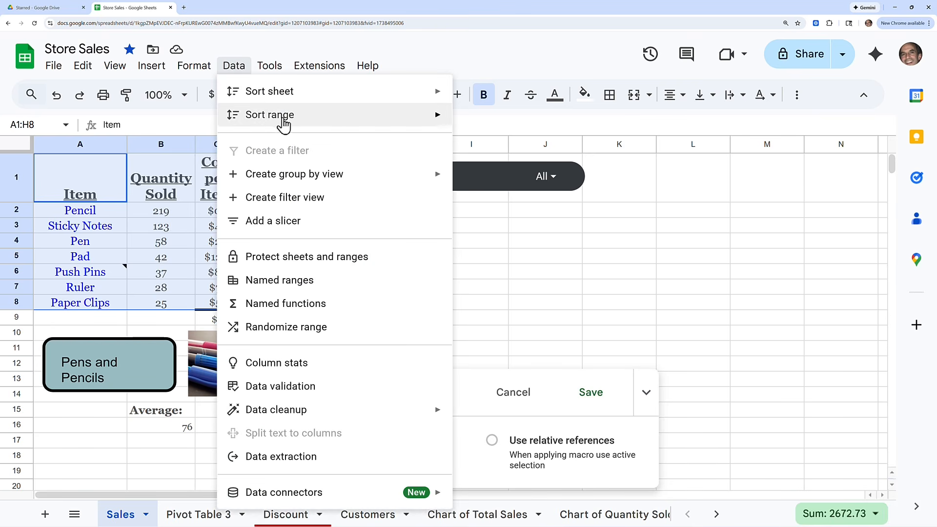
{"action": "mouse_move", "coordinate": [282, 117]}
{"action": "left_click", "coordinate": [525, 189]}
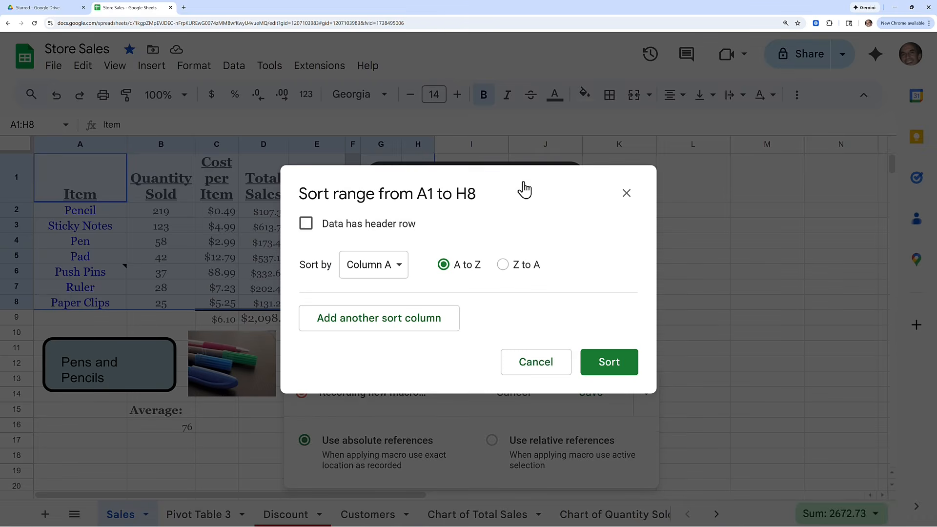
{"action": "left_click", "coordinate": [306, 225]}
{"action": "left_click", "coordinate": [376, 269]}
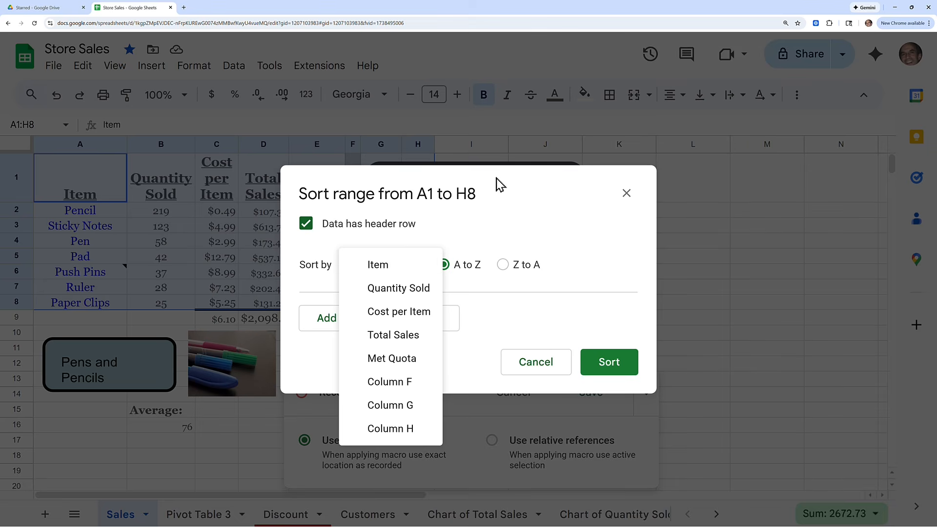
{"action": "left_click", "coordinate": [497, 190]}
{"action": "left_click_drag", "start_coordinate": [505, 229], "coordinate": [518, 267]}
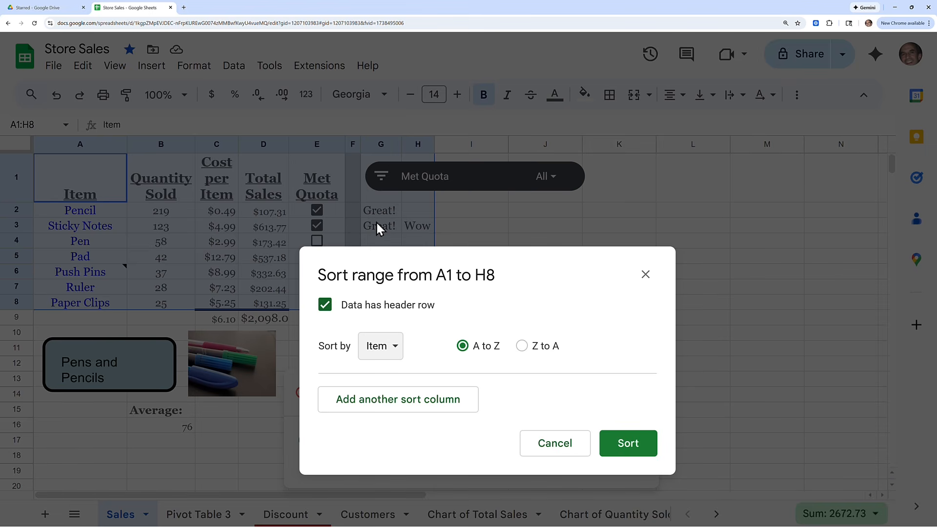
{"action": "left_click", "coordinate": [392, 347]}
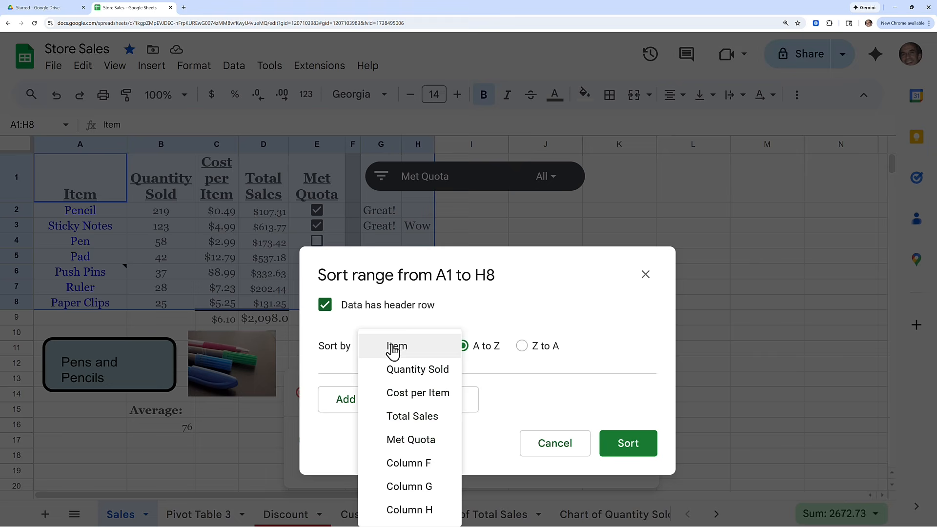
{"action": "left_click", "coordinate": [424, 488]}
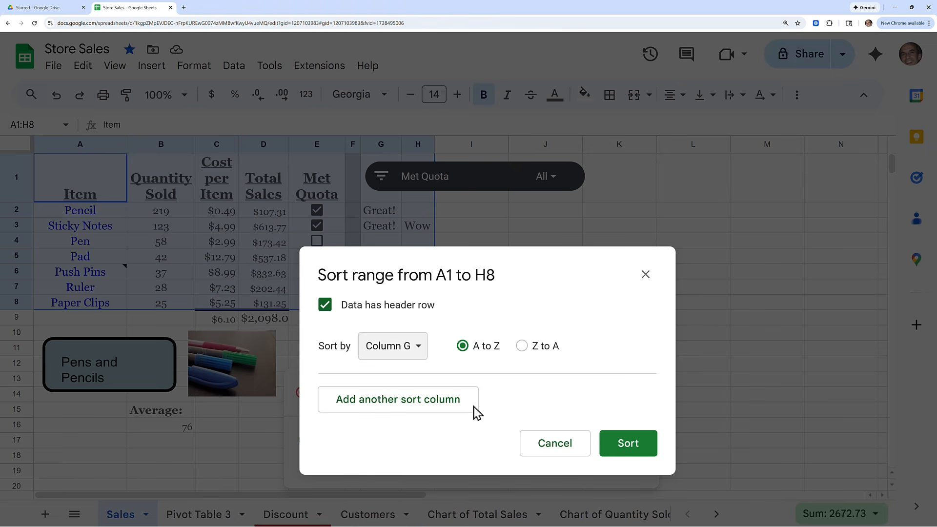
{"action": "left_click", "coordinate": [521, 346]}
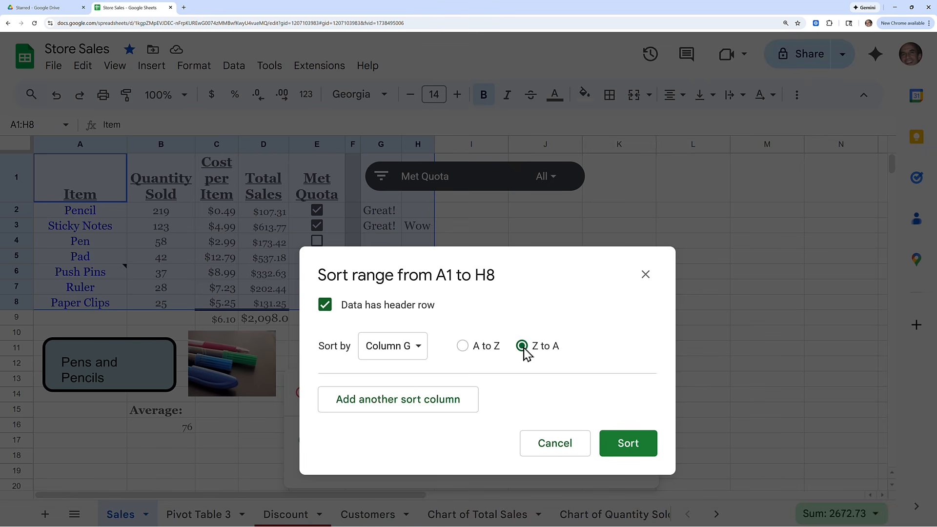
Step: Add Column H in Z to A order as the second sort level and apply the sort
{"action": "left_click", "coordinate": [408, 403]}
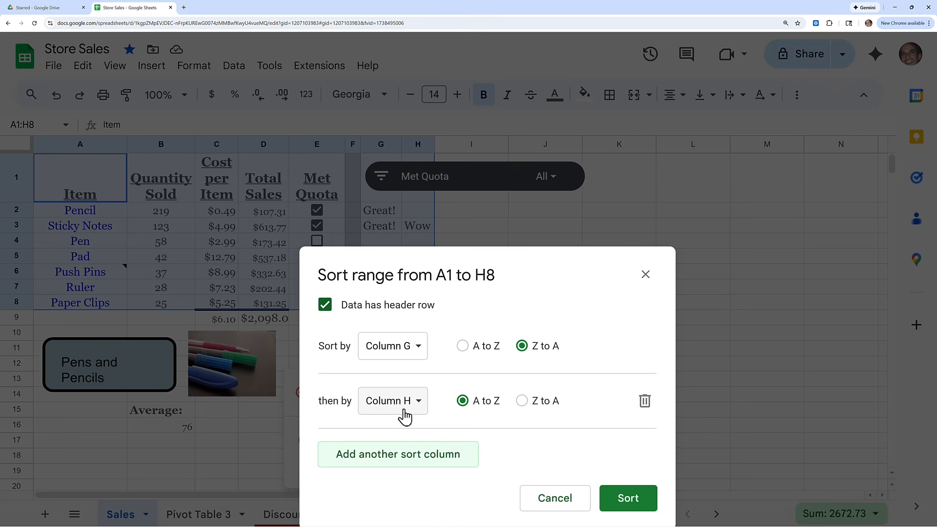
{"action": "left_click", "coordinate": [522, 403]}
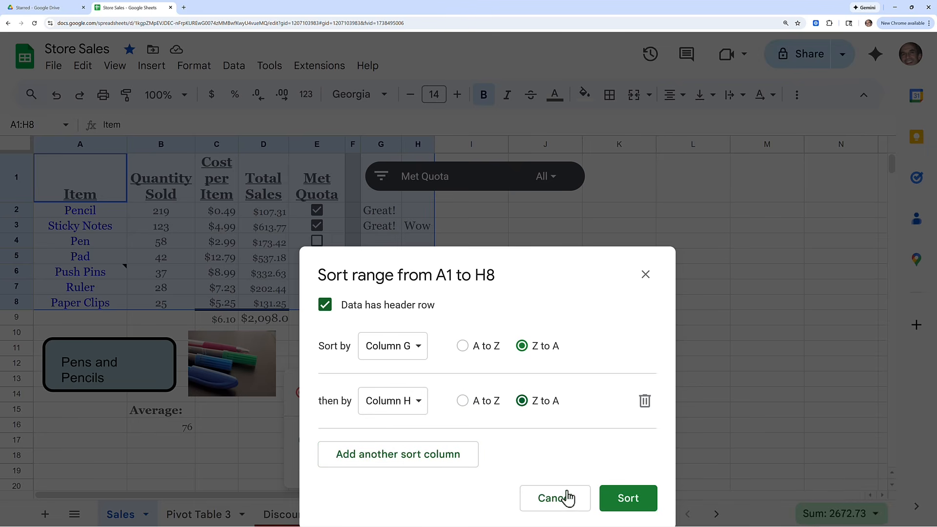
{"action": "left_click", "coordinate": [623, 502]}
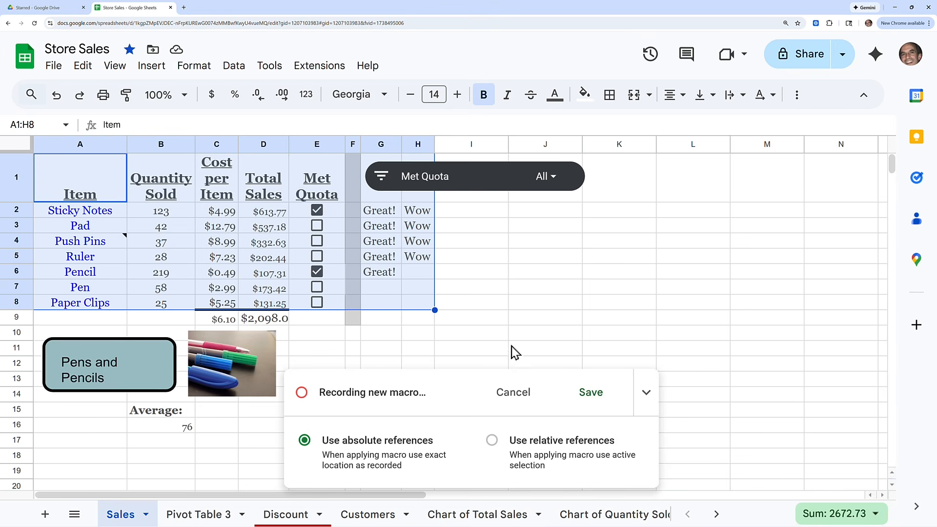
Step: Save the recorded macro as "Soft by Great and Wow", and run the "Sort by Quantity Sold" macro on the sales data
{"action": "left_click", "coordinate": [588, 394]}
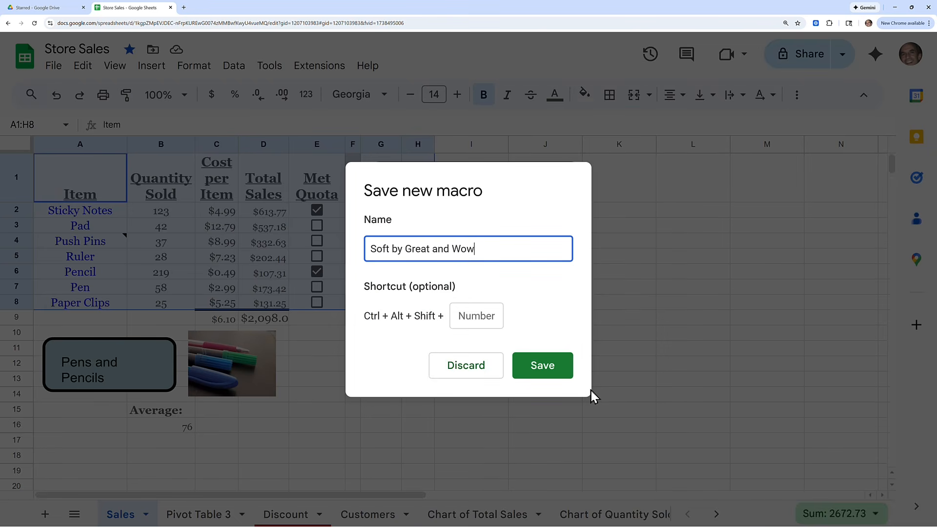
{"action": "left_click", "coordinate": [557, 372]}
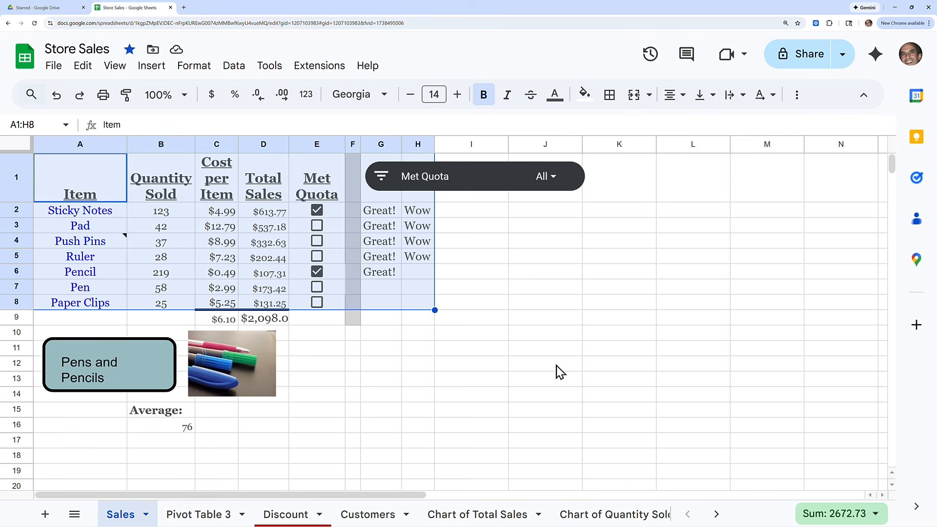
{"action": "left_click", "coordinate": [323, 68]}
{"action": "mouse_move", "coordinate": [326, 116]}
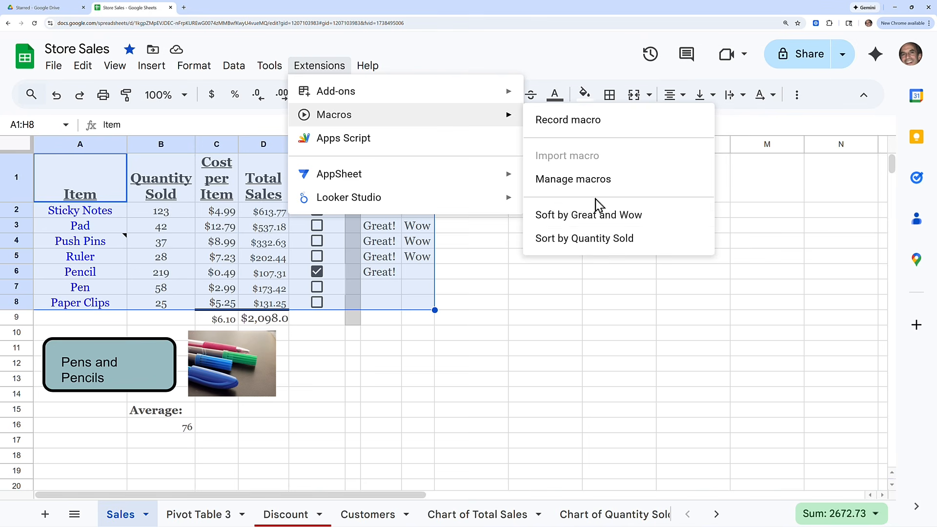
{"action": "left_click", "coordinate": [589, 239]}
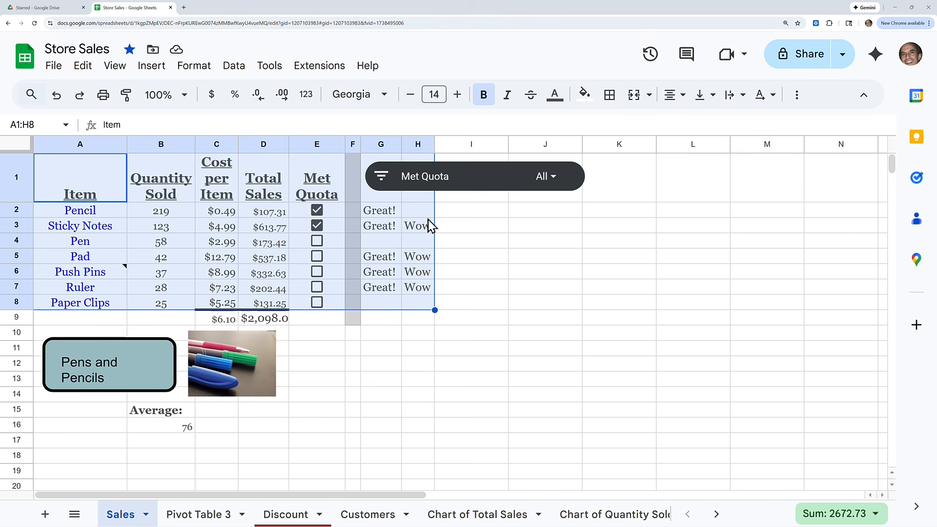
Step: Open the recorded macros' code in Apps Script and enlarge the view to examine both sort functions
{"action": "left_click", "coordinate": [324, 71]}
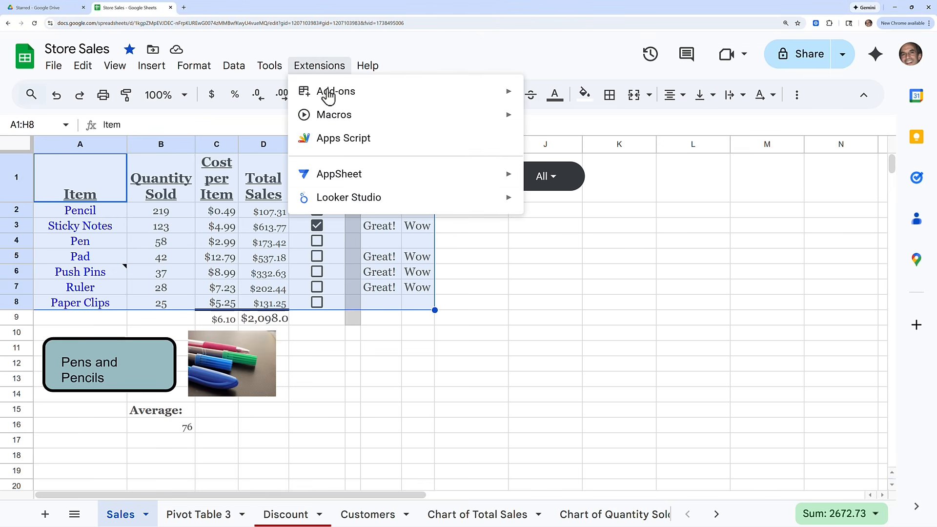
{"action": "mouse_move", "coordinate": [327, 119]}
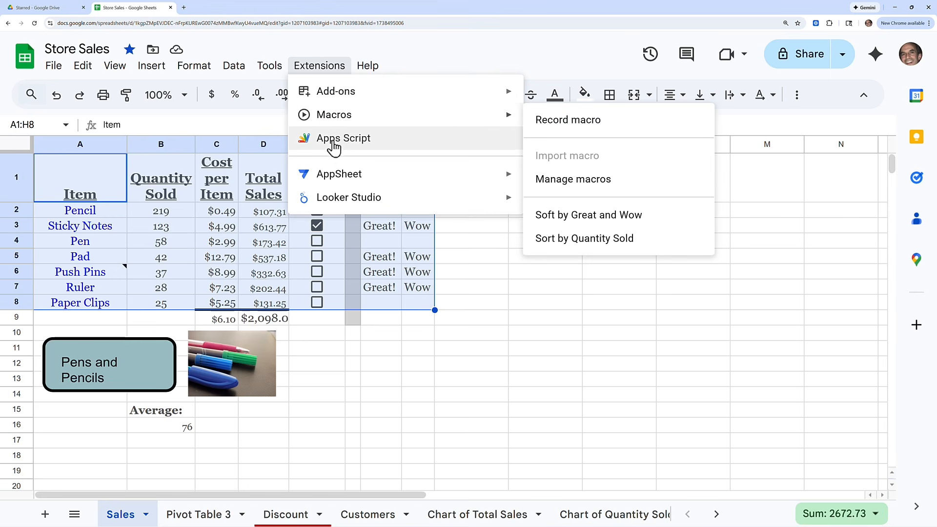
{"action": "left_click", "coordinate": [352, 146]}
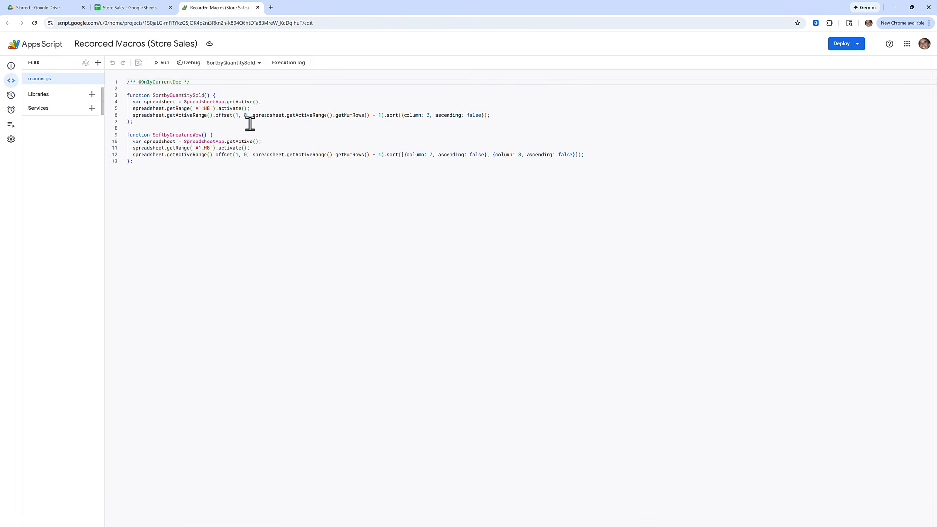
{"action": "key", "text": "ctrl+plus"}
{"action": "key", "text": "ctrl+plus"}
{"action": "key", "text": "ctrl+plus"}
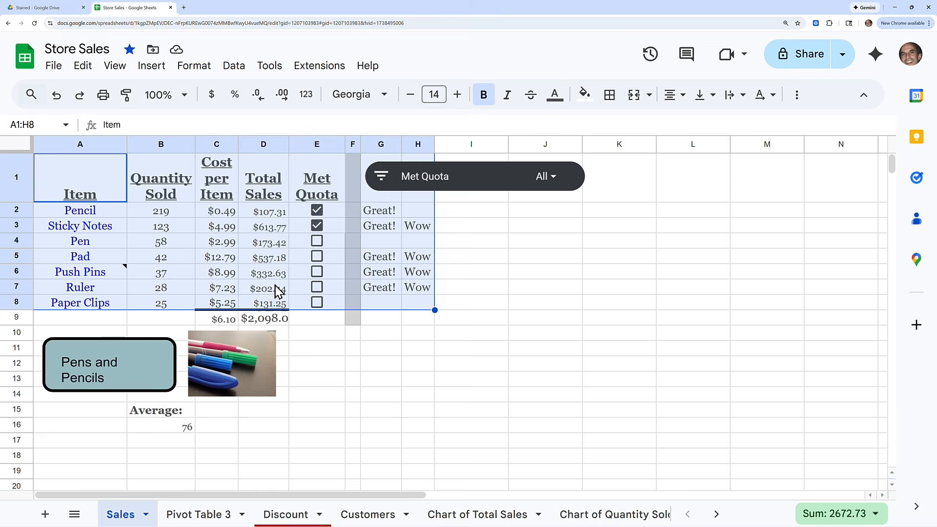
Step: Convert A1:H8 to a table and move the Met Quota slicer off its header row into the empty columns beside it
{"action": "left_click", "coordinate": [193, 69]}
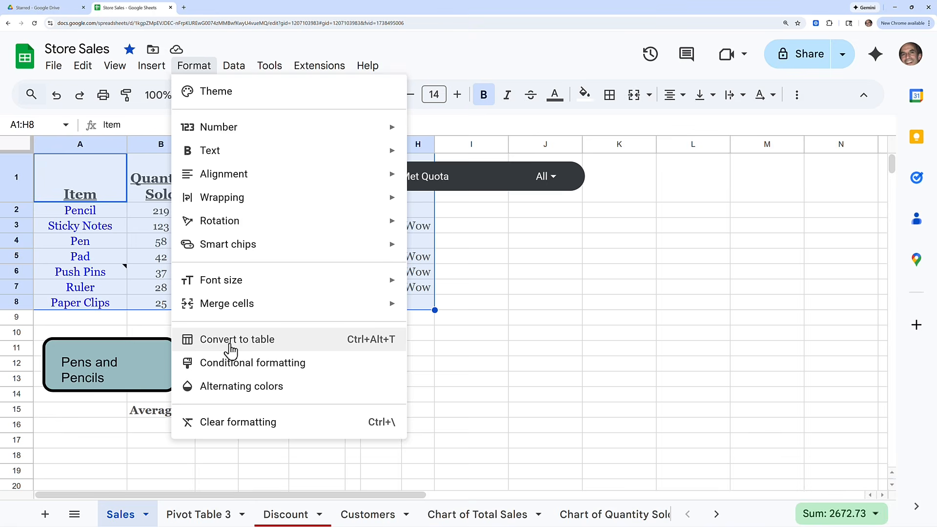
{"action": "left_click", "coordinate": [230, 348]}
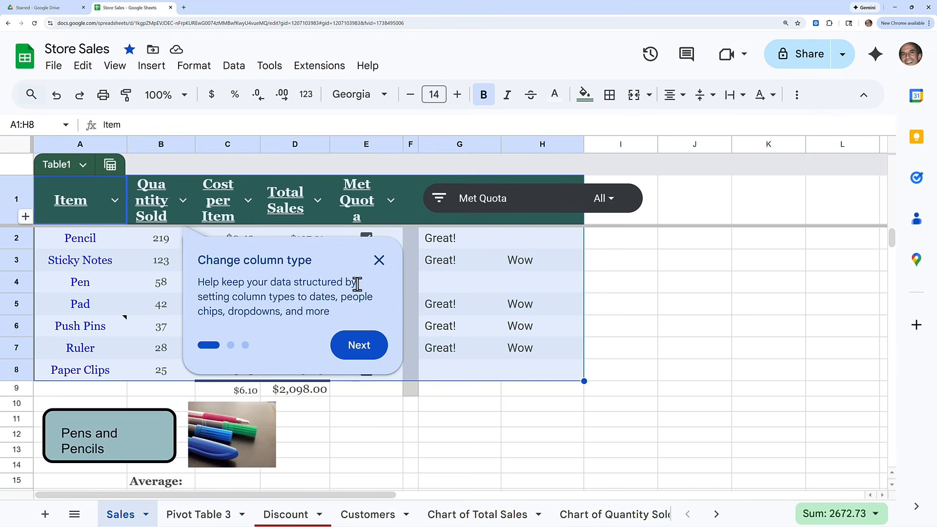
{"action": "left_click", "coordinate": [379, 260]}
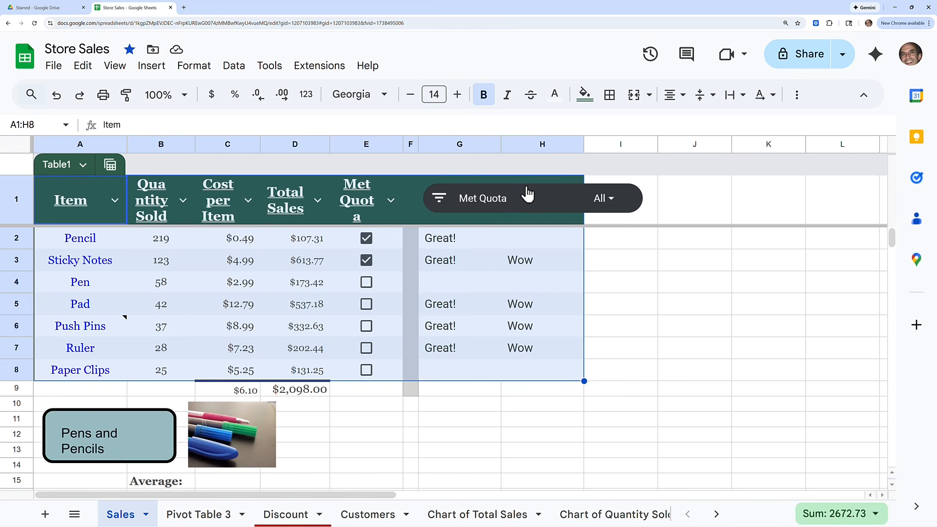
{"action": "left_click", "coordinate": [625, 198]}
{"action": "left_click_drag", "start_coordinate": [590, 190], "coordinate": [781, 192]}
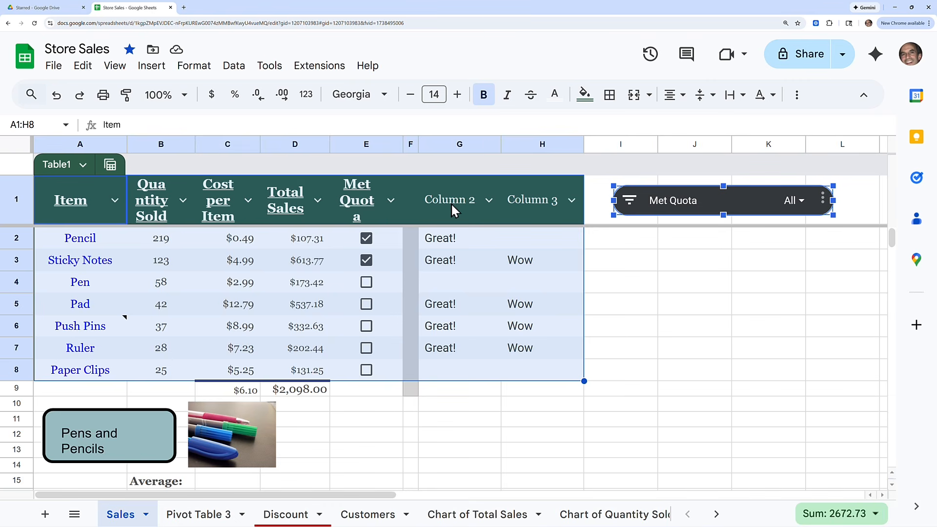
Step: Check the column type and sorting options of the table's Column 2, and undo the slicer move and table conversion
{"action": "left_click", "coordinate": [489, 200]}
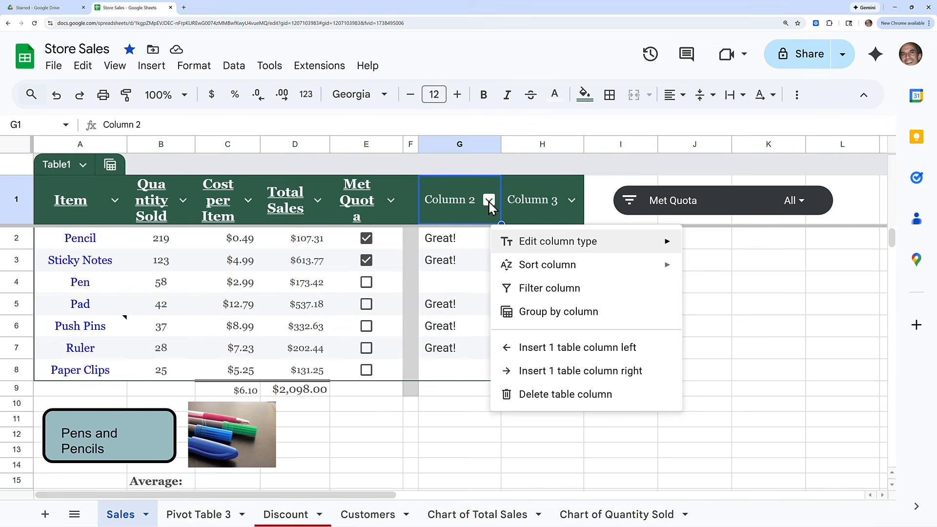
{"action": "mouse_move", "coordinate": [517, 249]}
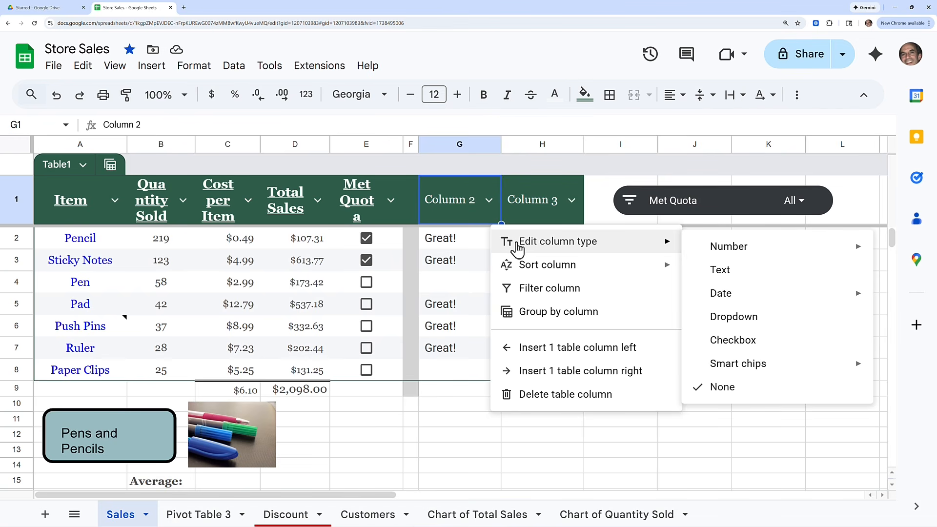
{"action": "mouse_move", "coordinate": [527, 277]}
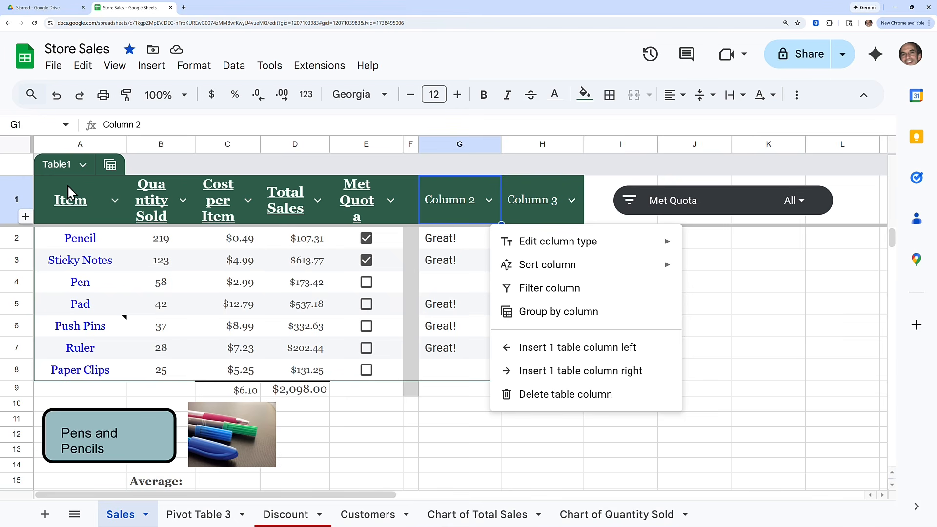
{"action": "key", "text": "Escape"}
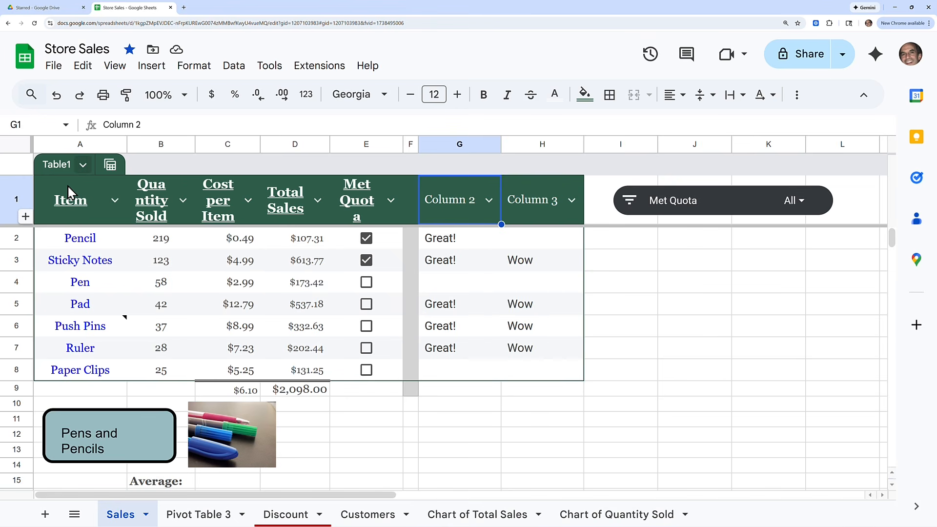
{"action": "key", "text": "ctrl+a"}
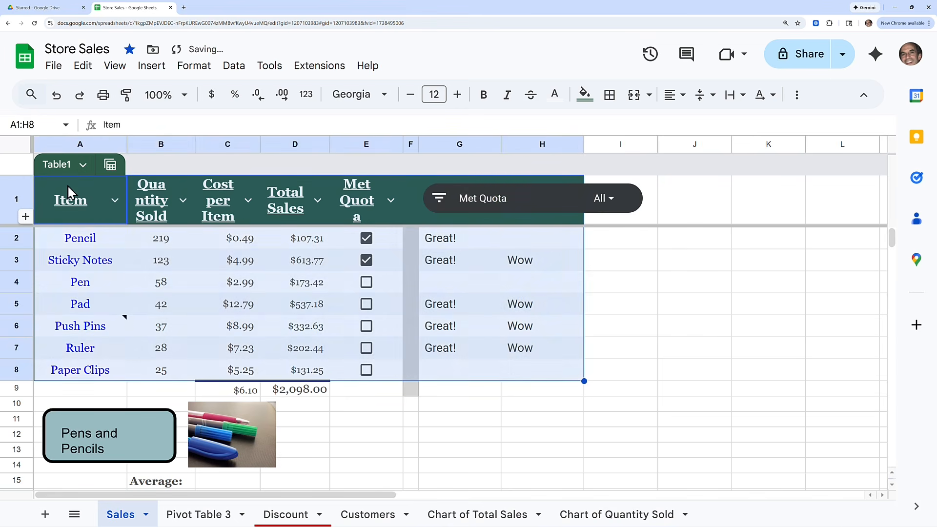
{"action": "key", "text": "ctrl+z"}
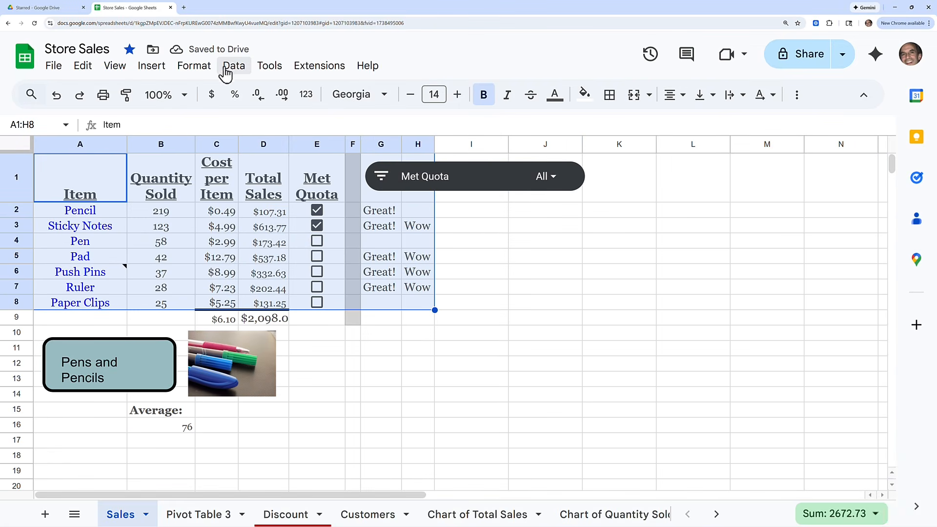
Step: Create a new form from the Store Sales spreadsheet
{"action": "left_click", "coordinate": [202, 69]}
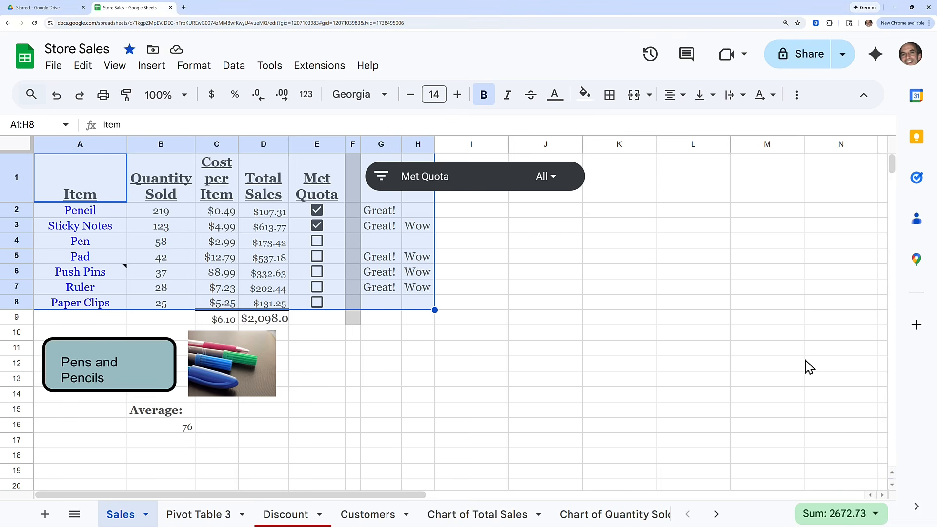
{"action": "left_click", "coordinate": [268, 67]}
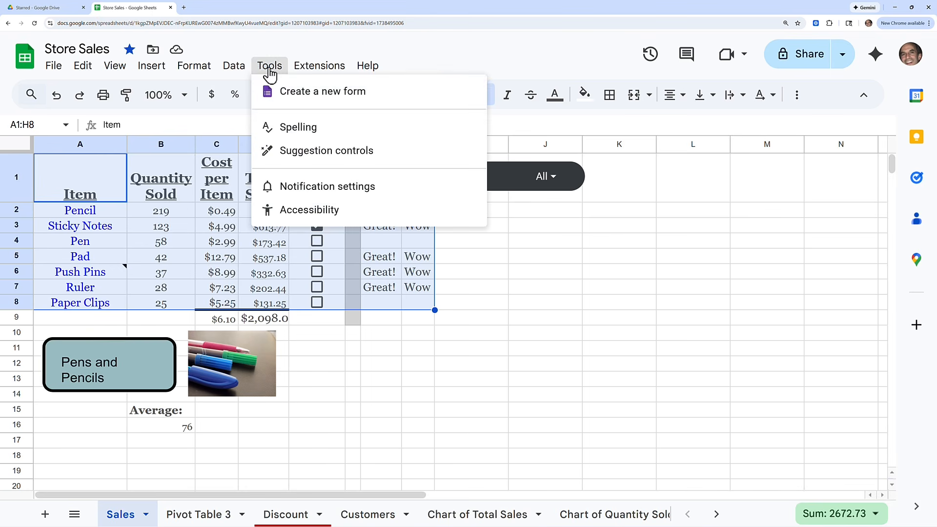
{"action": "left_click", "coordinate": [307, 93]}
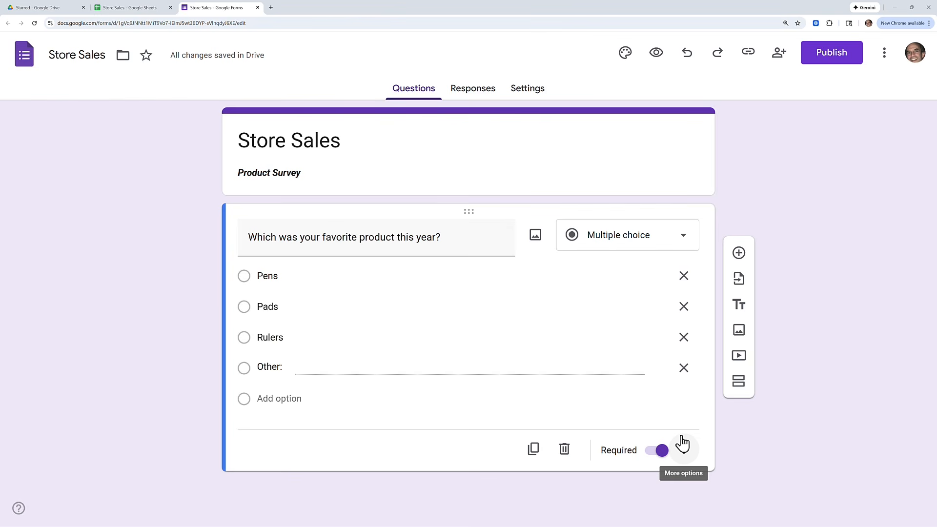
Step: Add a new question below the favorite product question and set its type to Checkboxes
{"action": "left_click", "coordinate": [738, 254]}
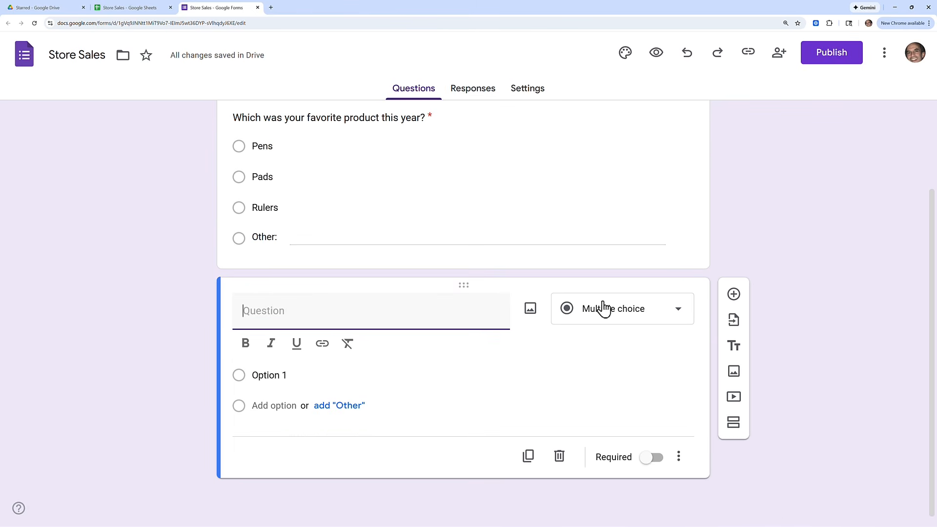
{"action": "left_click", "coordinate": [678, 316]}
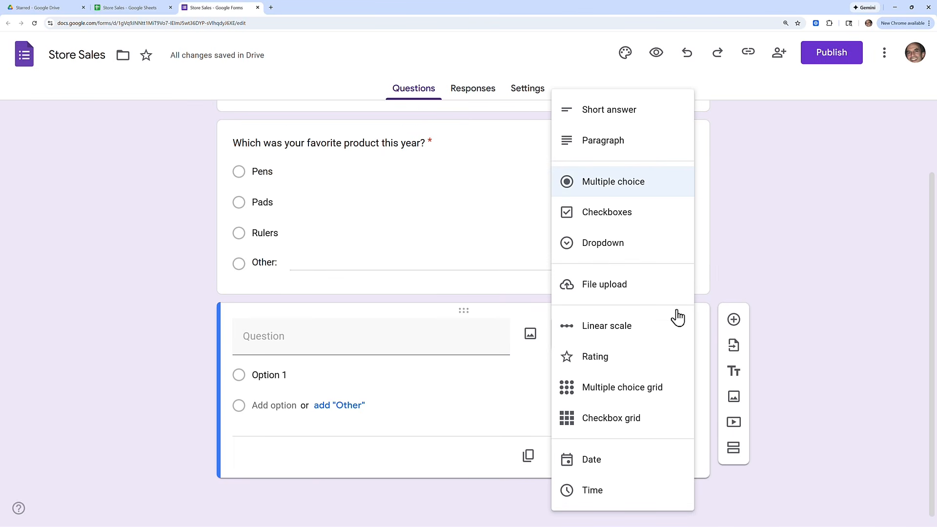
{"action": "left_click", "coordinate": [625, 222]}
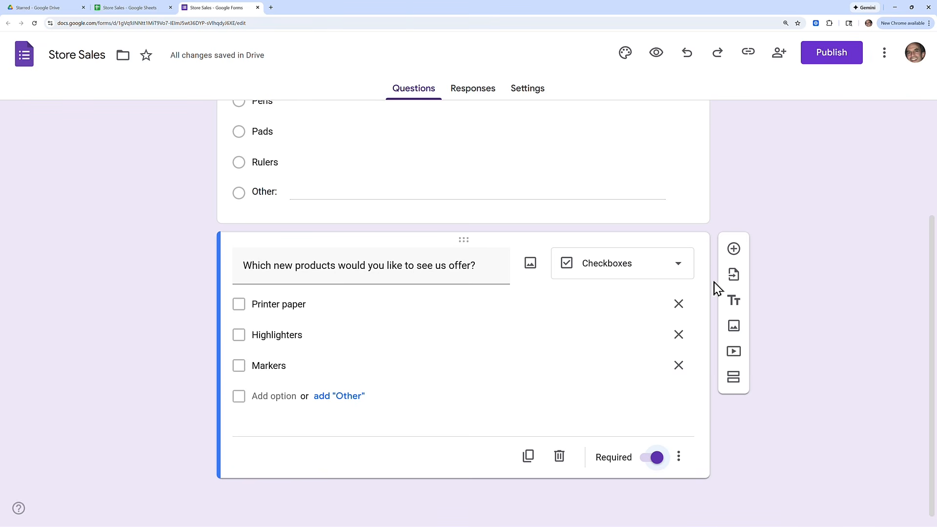
Step: Add a short answer question reading "Please add any comments or suggestions regarding our services."
{"action": "left_click", "coordinate": [736, 255]}
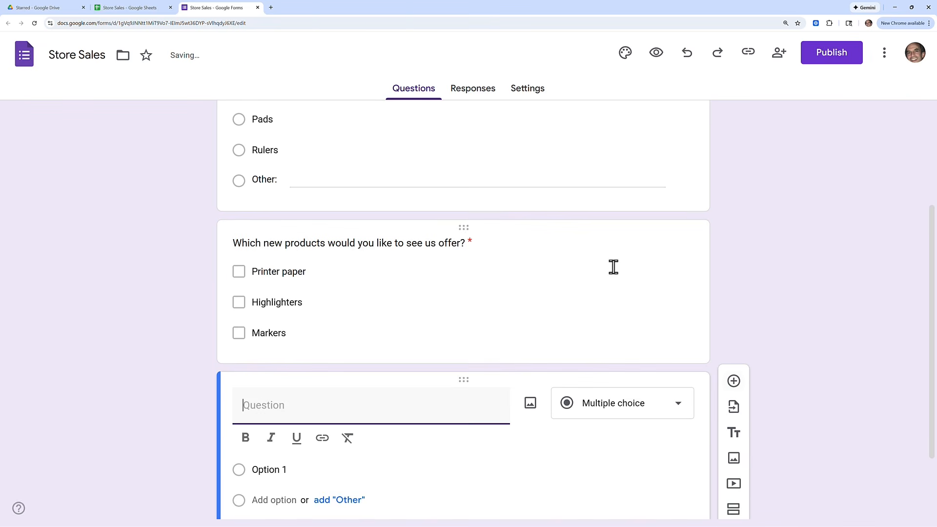
{"action": "left_click", "coordinate": [675, 317]}
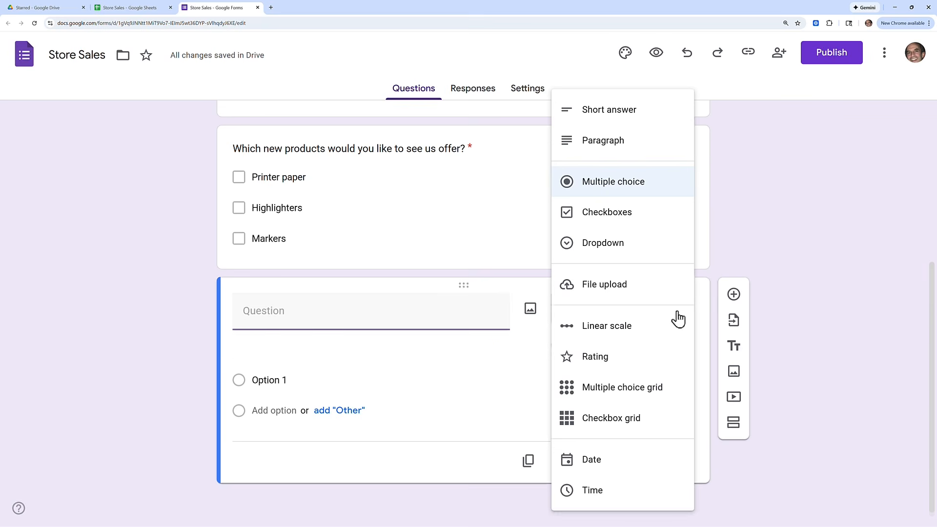
{"action": "left_click", "coordinate": [608, 110]}
{"action": "type", "text": "Please add any comments or suggestions regarding our services."}
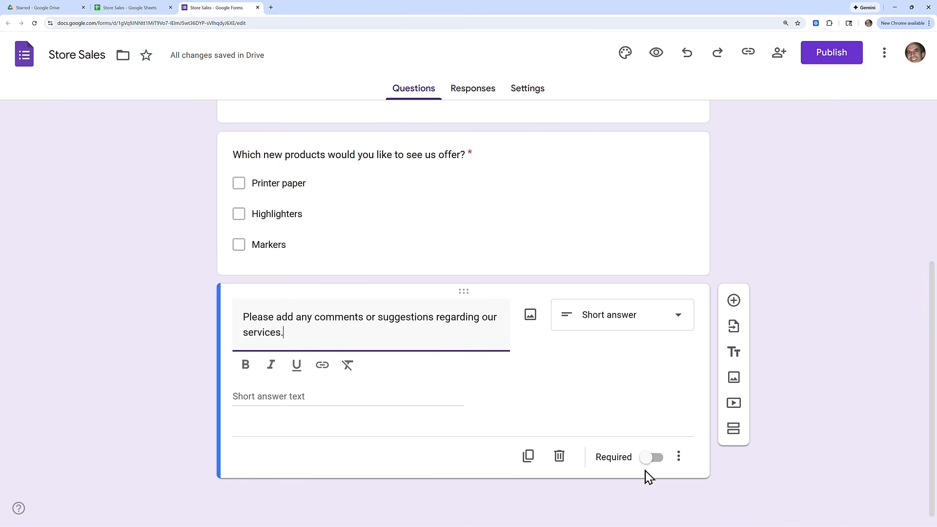
Step: Preview the form and choose Pads as favorite product, with Printer paper and Markers as the desired new products
{"action": "left_click", "coordinate": [656, 54]}
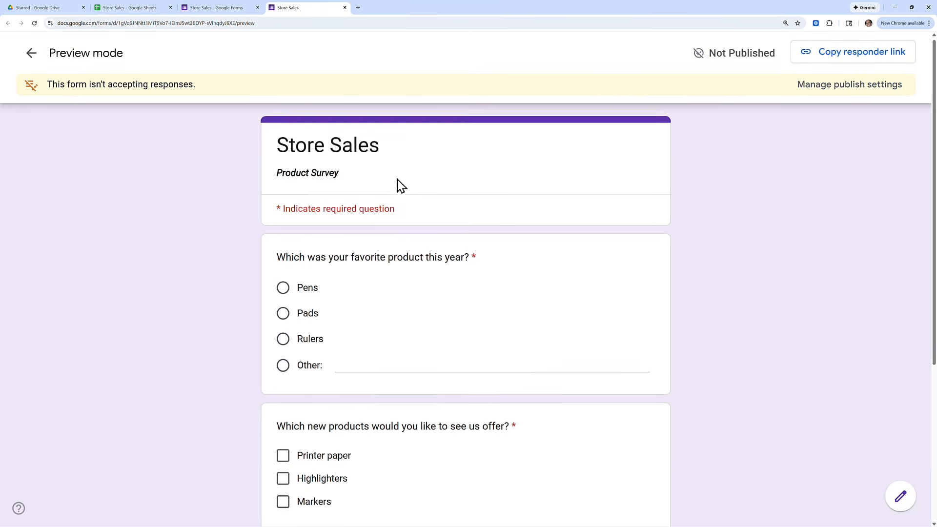
{"action": "scroll", "coordinate": [401, 186], "scroll_direction": "down", "scroll_amount": 1}
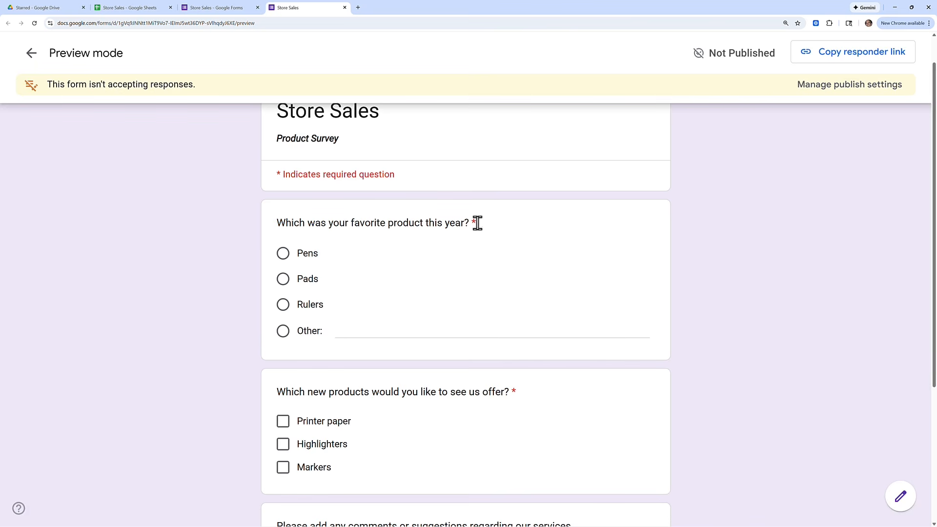
{"action": "scroll", "coordinate": [456, 236], "scroll_direction": "down", "scroll_amount": 2}
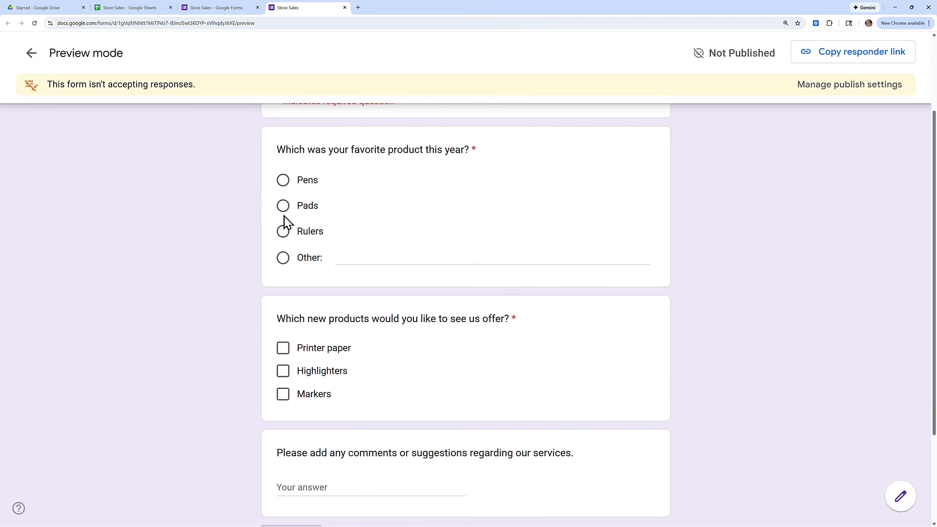
{"action": "left_click", "coordinate": [285, 211]}
{"action": "scroll", "coordinate": [330, 361], "scroll_direction": "down", "scroll_amount": 1}
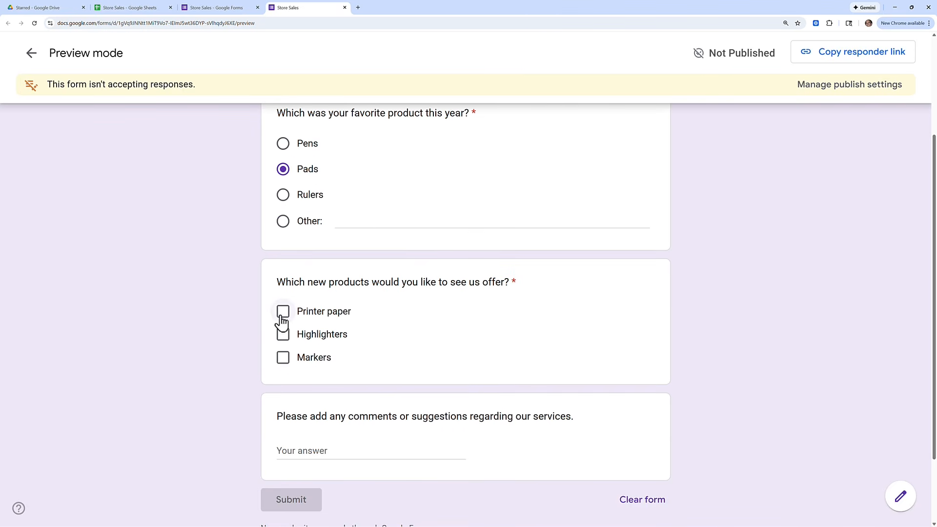
{"action": "left_click", "coordinate": [283, 316]}
{"action": "left_click", "coordinate": [283, 360]}
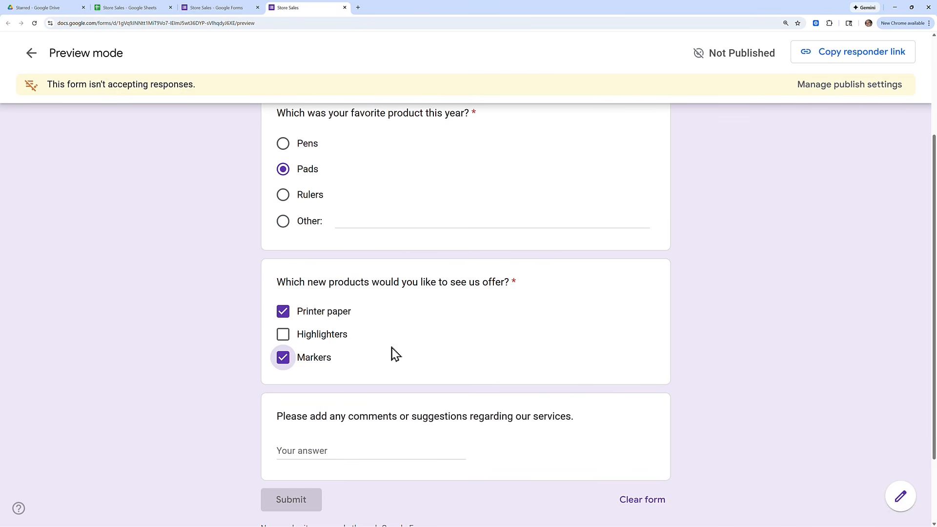
Step: Answer the preview's comments question with "Great job!" and close the preview without submitting
{"action": "scroll", "coordinate": [398, 358], "scroll_direction": "down", "scroll_amount": 1}
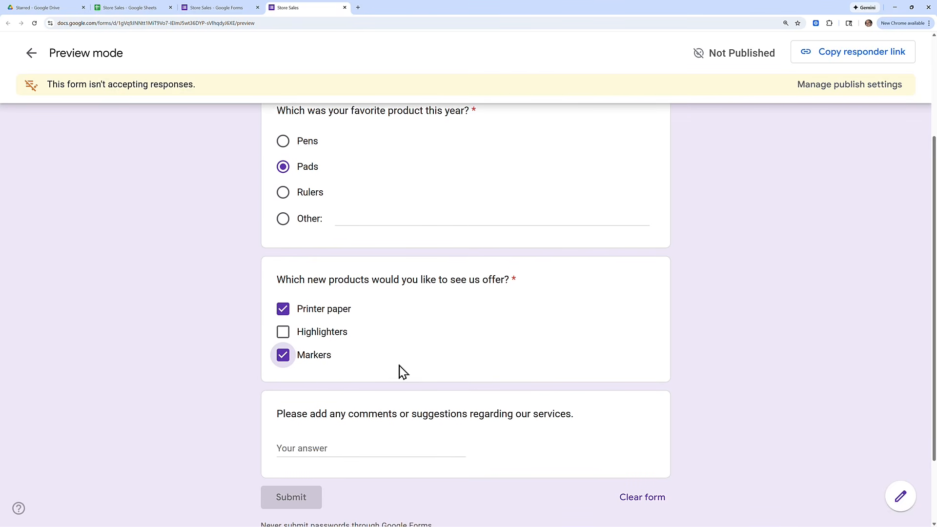
{"action": "left_click", "coordinate": [308, 411]}
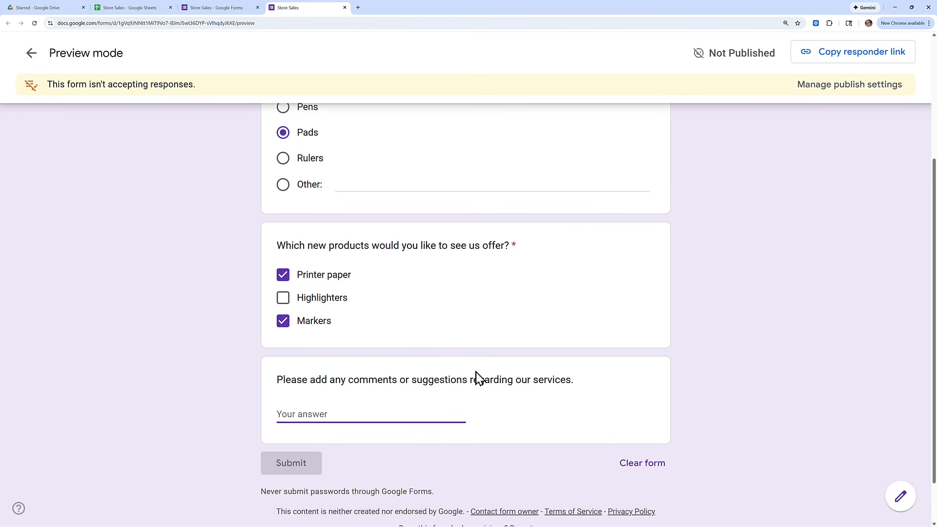
{"action": "type", "text": "Great job!"}
{"action": "left_click", "coordinate": [345, 8]}
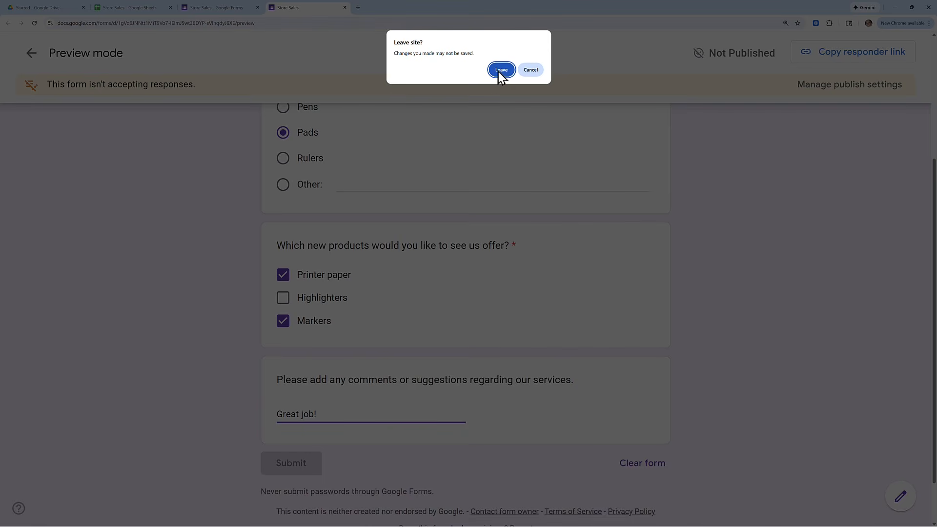
{"action": "left_click", "coordinate": [501, 69]}
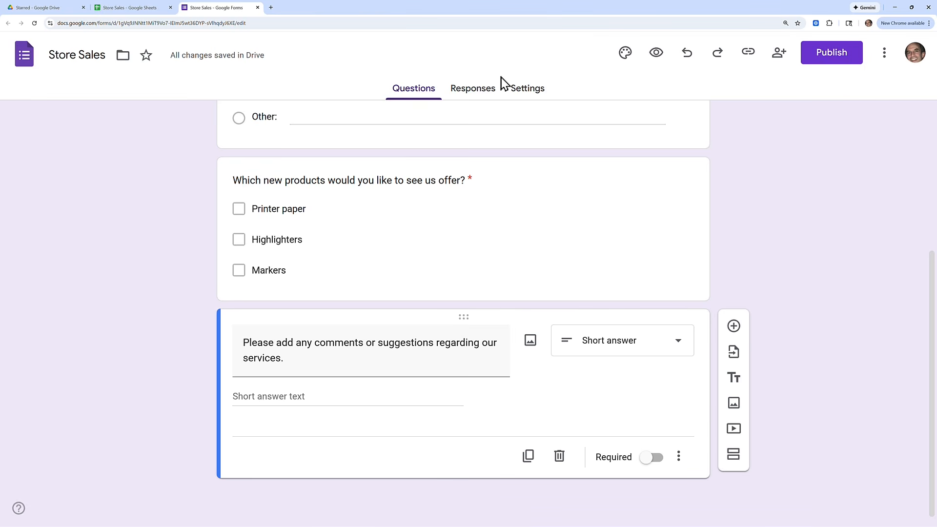
Step: Review the form's settings for collecting and protecting responses, including email collection, response editing and response limits
{"action": "left_click", "coordinate": [522, 93]}
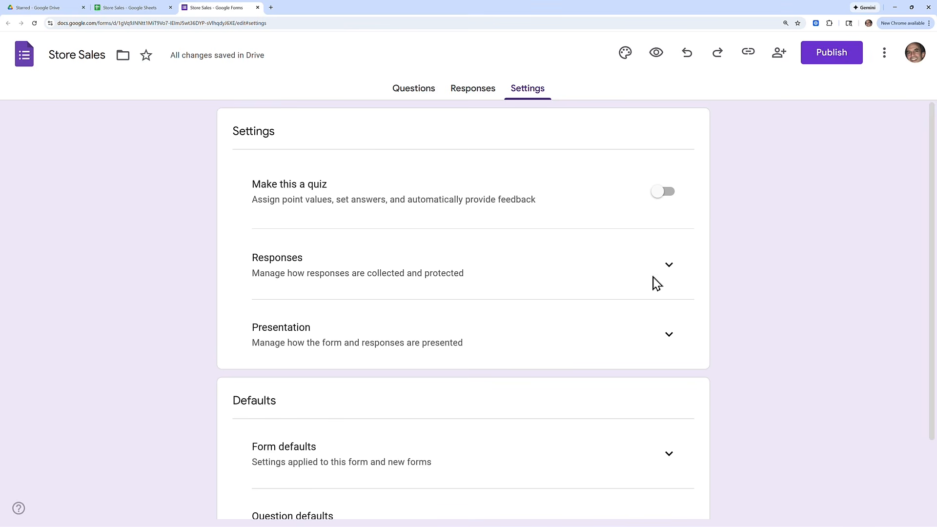
{"action": "scroll", "coordinate": [693, 297], "scroll_direction": "down", "scroll_amount": 1}
{"action": "scroll", "coordinate": [692, 305], "scroll_direction": "down", "scroll_amount": 1}
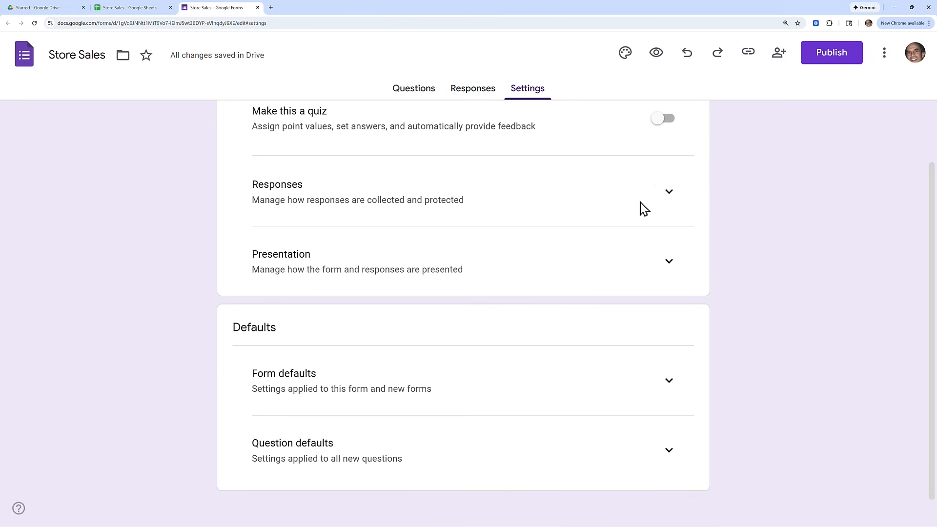
{"action": "left_click", "coordinate": [669, 196]}
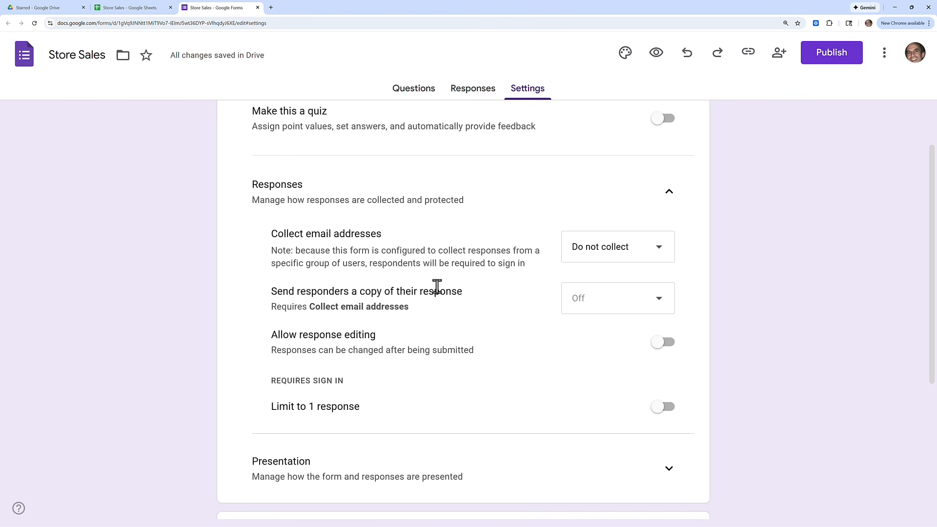
{"action": "scroll", "coordinate": [445, 284], "scroll_direction": "down", "scroll_amount": 1}
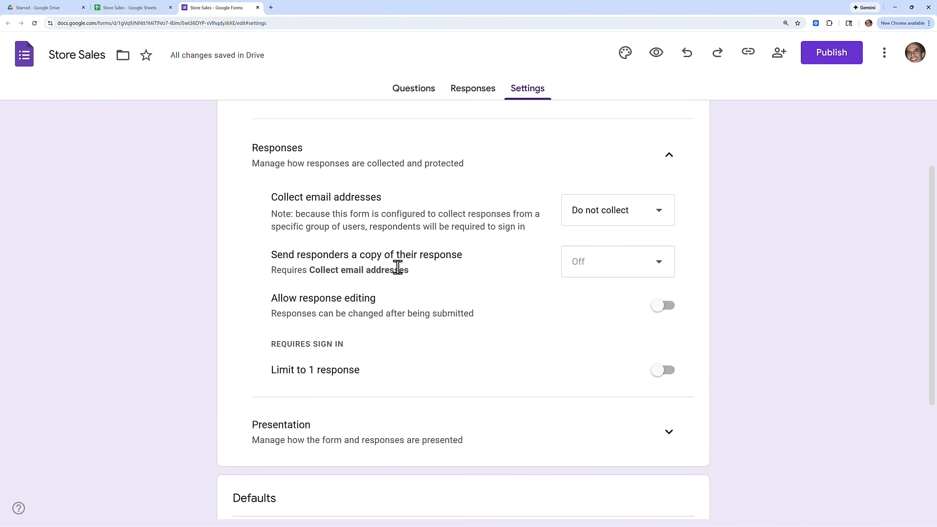
{"action": "scroll", "coordinate": [397, 267], "scroll_direction": "down", "scroll_amount": 1}
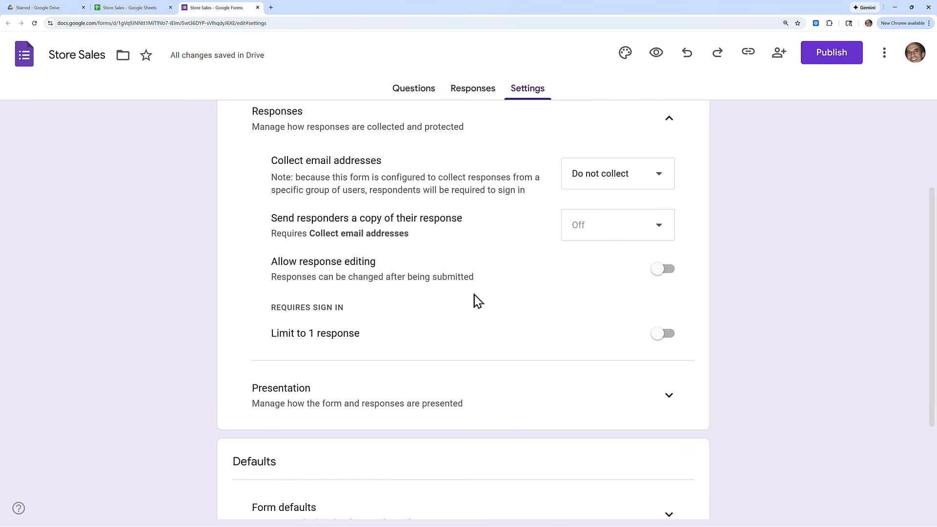
{"action": "scroll", "coordinate": [467, 295], "scroll_direction": "down", "scroll_amount": 2}
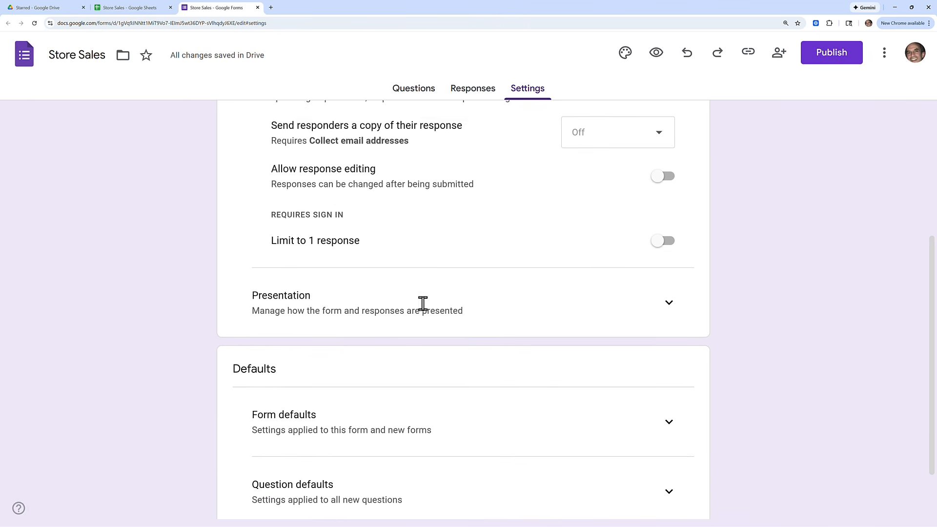
{"action": "scroll", "coordinate": [422, 303], "scroll_direction": "down", "scroll_amount": 2}
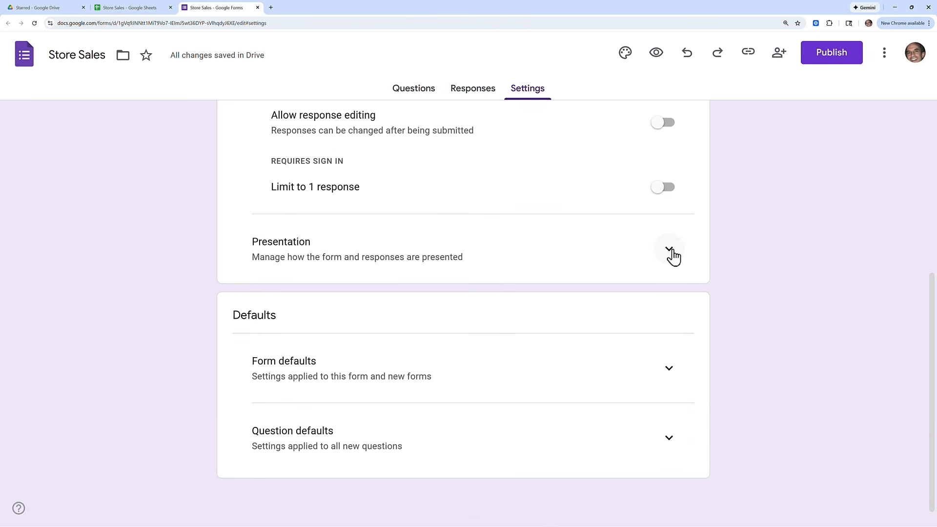
Step: Examine the form's presentation settings and the form defaults for collecting email addresses
{"action": "left_click", "coordinate": [671, 255]}
{"action": "scroll", "coordinate": [443, 254], "scroll_direction": "down", "scroll_amount": 2}
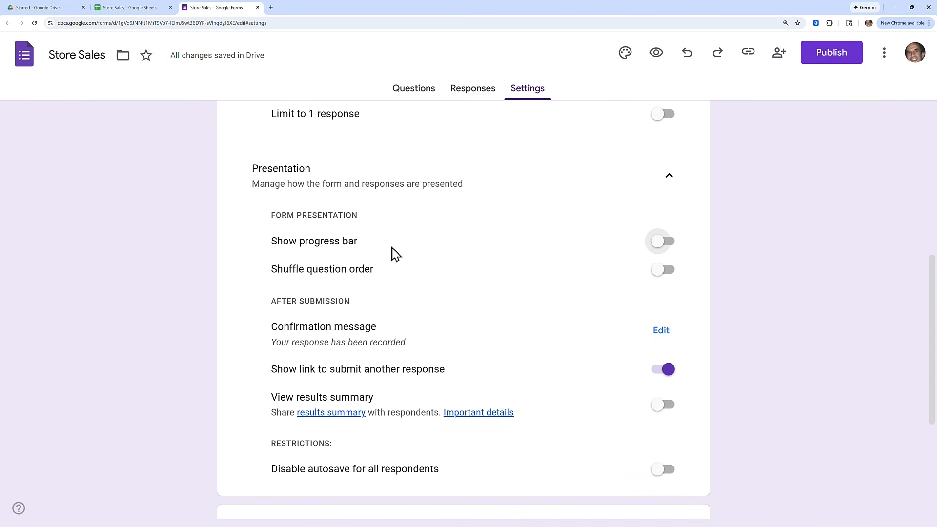
{"action": "scroll", "coordinate": [393, 252], "scroll_direction": "down", "scroll_amount": 1}
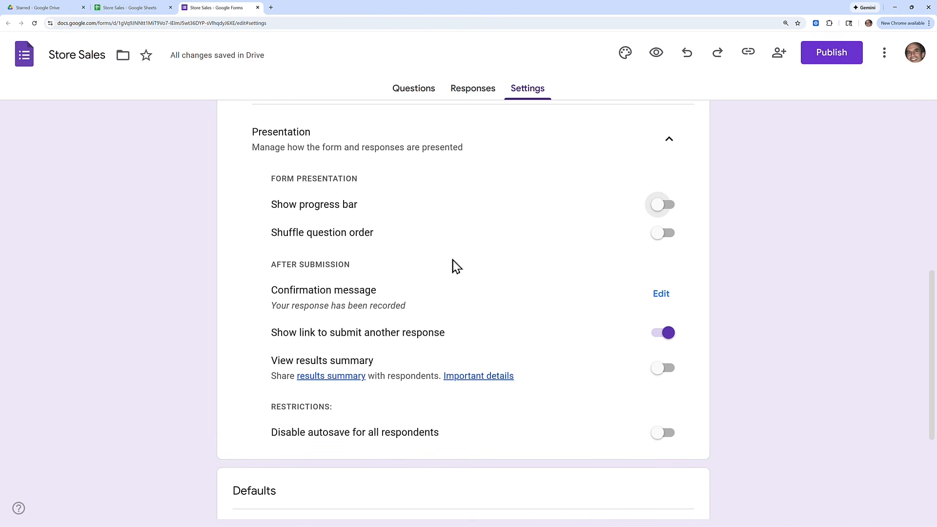
{"action": "scroll", "coordinate": [418, 296], "scroll_direction": "down", "scroll_amount": 1}
{"action": "scroll", "coordinate": [416, 297], "scroll_direction": "down", "scroll_amount": 2}
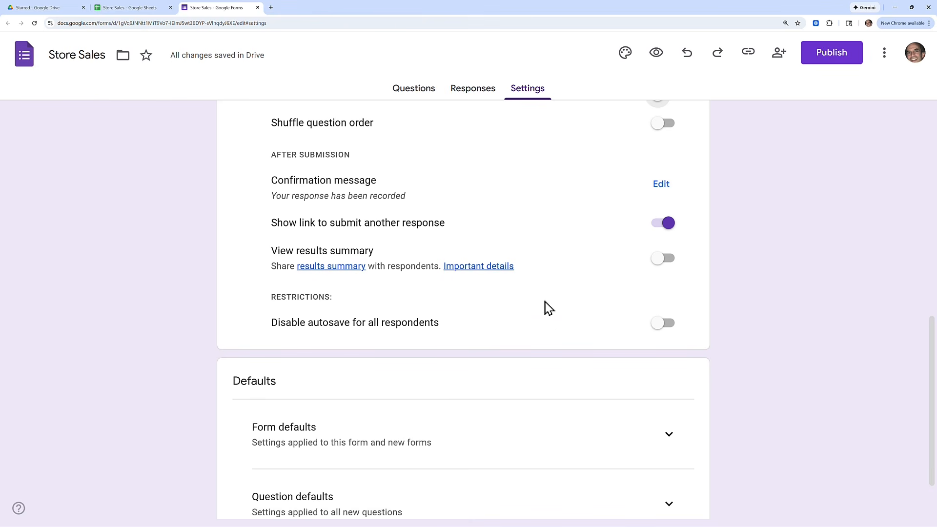
{"action": "scroll", "coordinate": [554, 241], "scroll_direction": "down", "scroll_amount": 1}
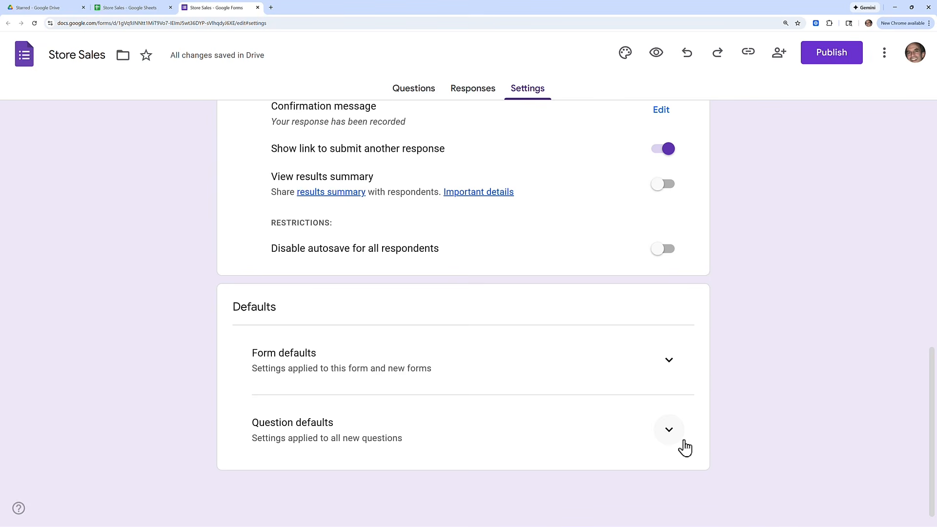
{"action": "left_click", "coordinate": [668, 365]}
{"action": "scroll", "coordinate": [670, 370], "scroll_direction": "down", "scroll_amount": 2}
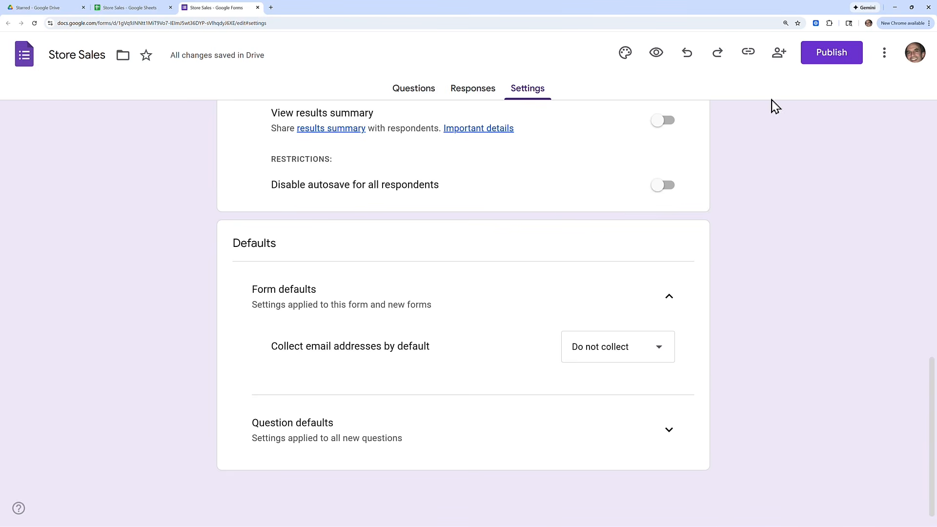
Step: Publish the form for specific people and copy its shortened responder link
{"action": "left_click", "coordinate": [834, 61]}
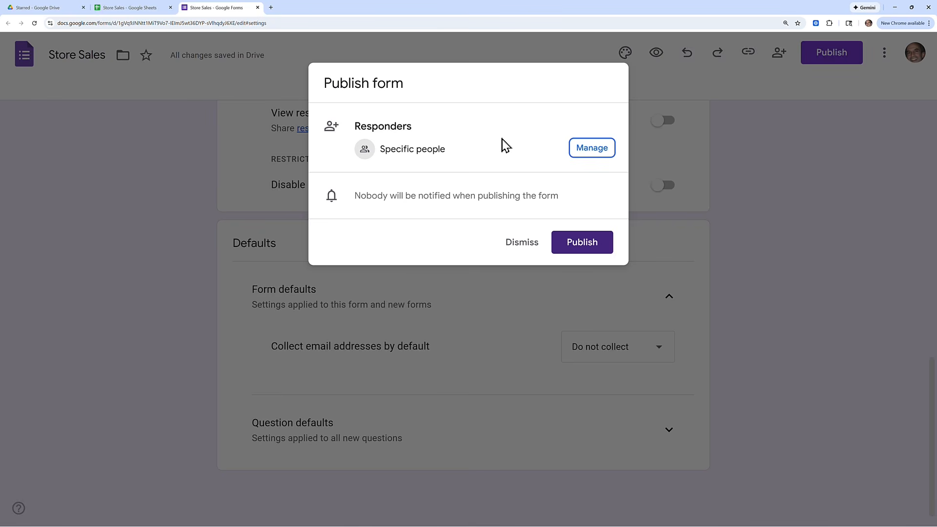
{"action": "key", "text": "Return"}
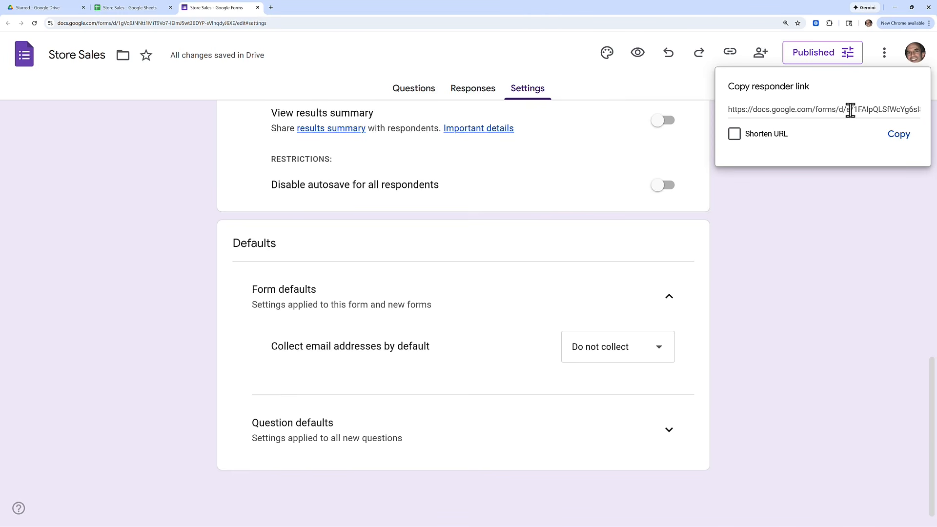
{"action": "left_click", "coordinate": [735, 135]}
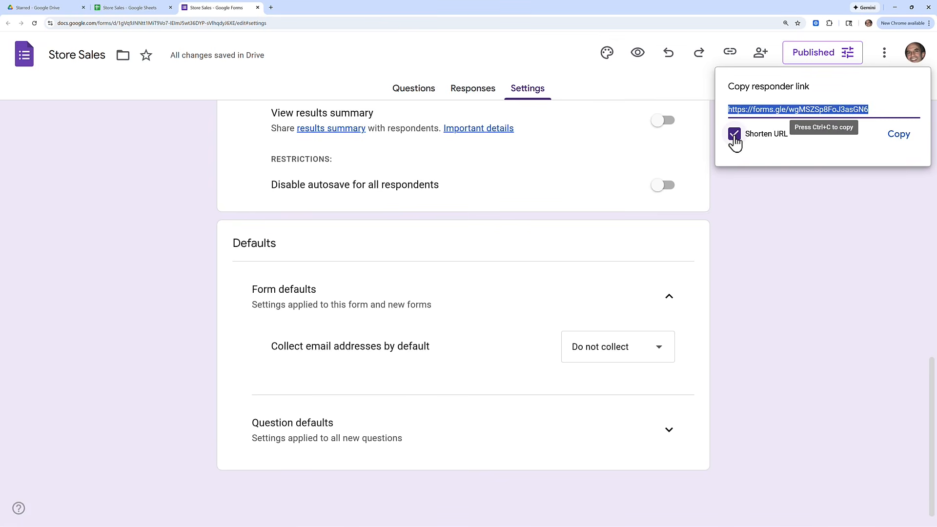
{"action": "left_click", "coordinate": [899, 135]}
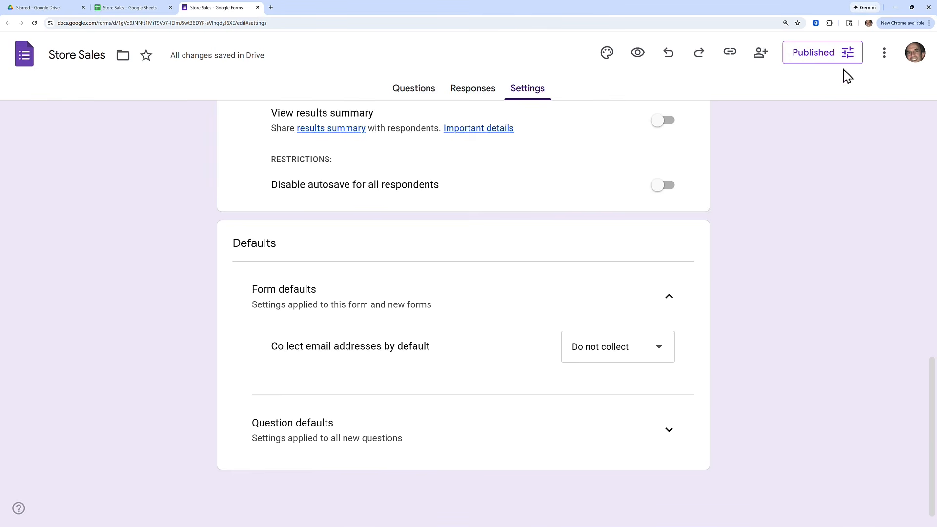
Step: Open the copied responder link in a new Incognito window
{"action": "left_click", "coordinate": [929, 24]}
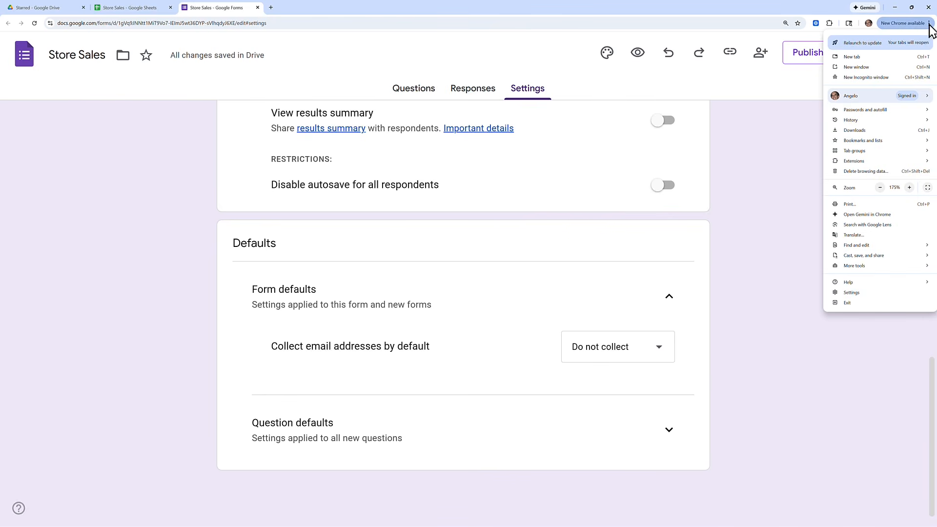
{"action": "left_click", "coordinate": [882, 77]}
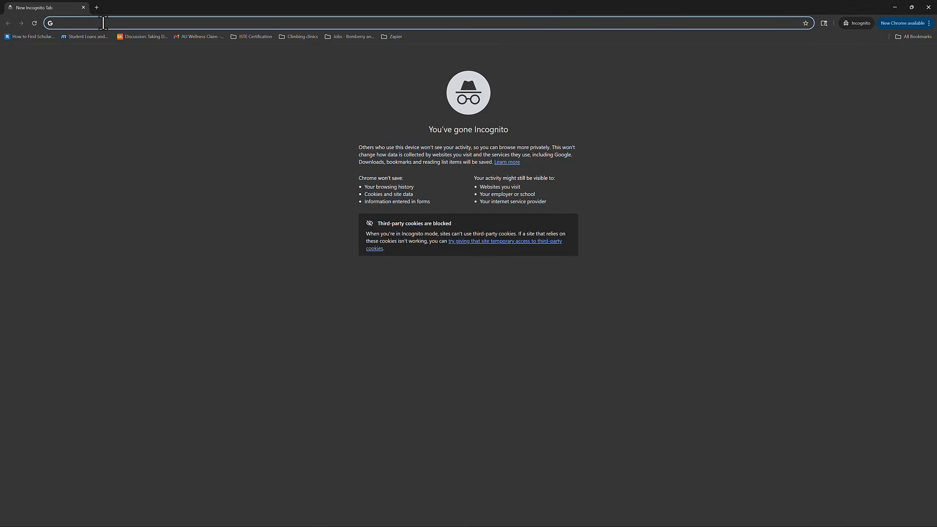
{"action": "key", "text": "ctrl+v"}
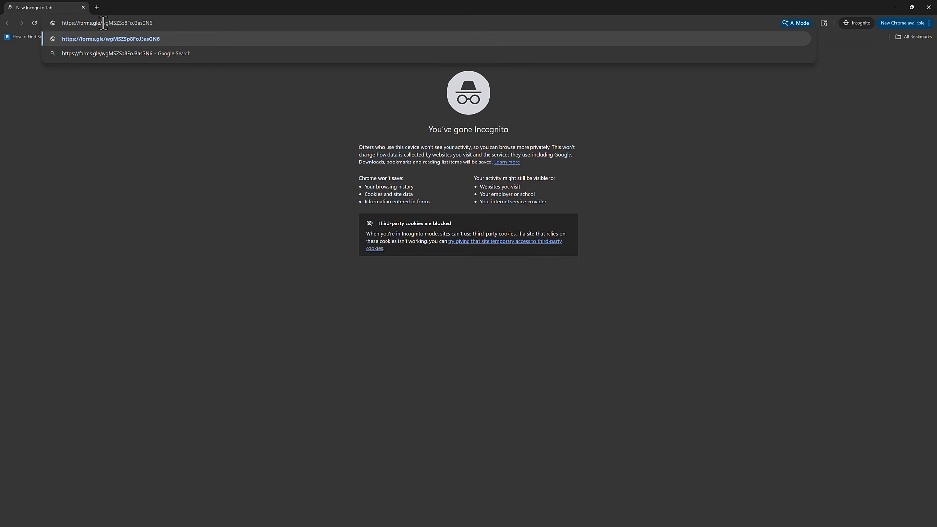
{"action": "key", "text": "Return"}
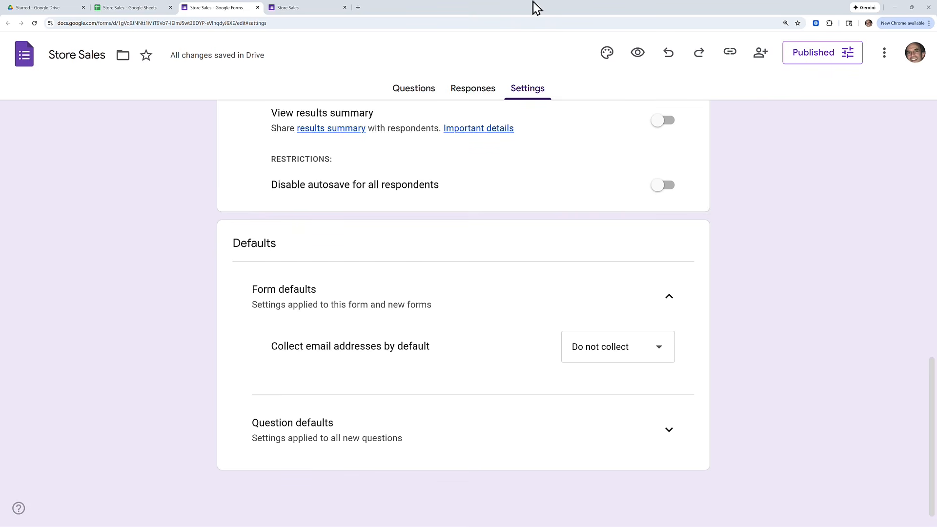
Step: Submit a live form response with Pens, Printer paper and Highlighters, and the comment "Nice!", and close the response page
{"action": "left_click", "coordinate": [313, 11]}
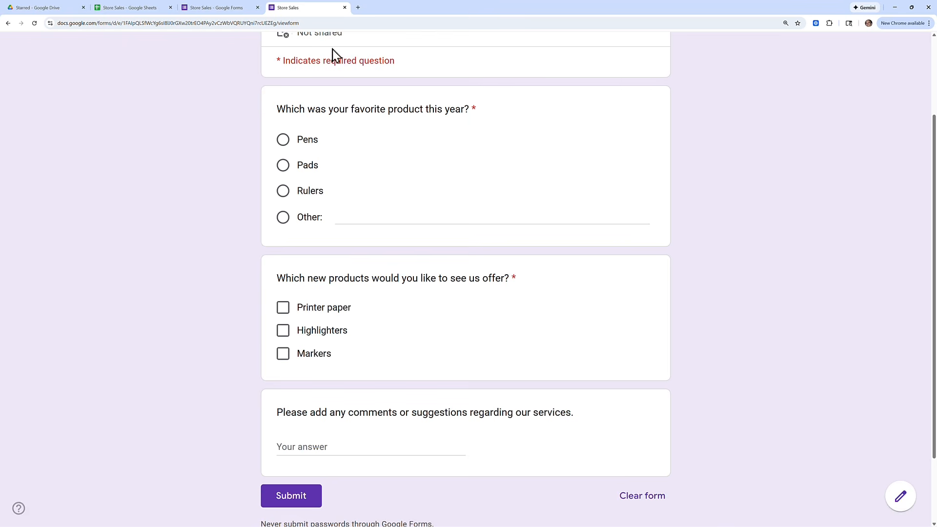
{"action": "left_click", "coordinate": [284, 141]}
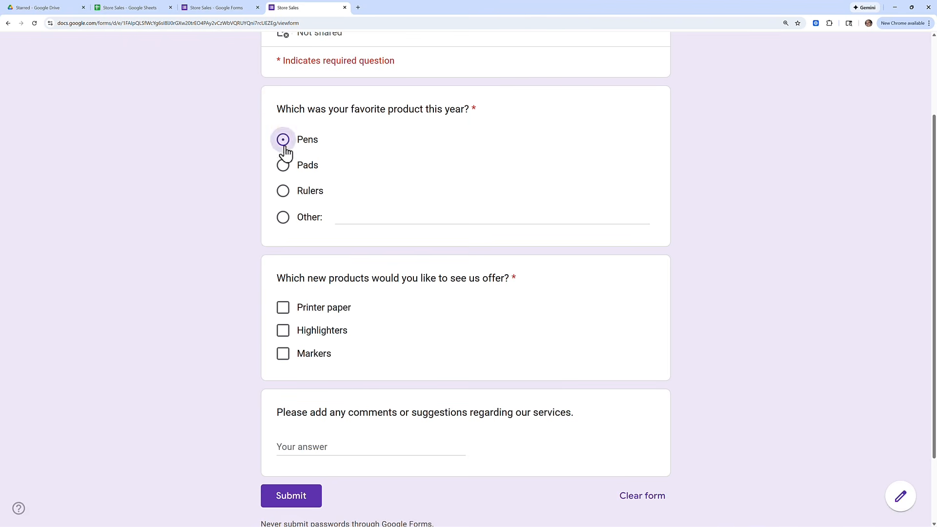
{"action": "left_click", "coordinate": [284, 311]}
{"action": "left_click", "coordinate": [285, 333]}
{"action": "left_click", "coordinate": [335, 443]}
{"action": "type", "text": "Nice!"}
{"action": "scroll", "coordinate": [335, 444], "scroll_direction": "down", "scroll_amount": 2}
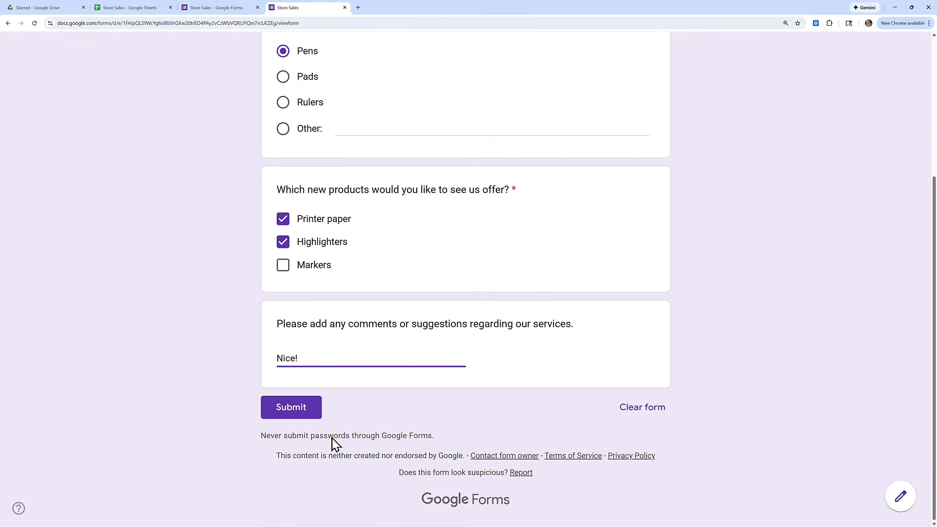
{"action": "left_click", "coordinate": [298, 412]}
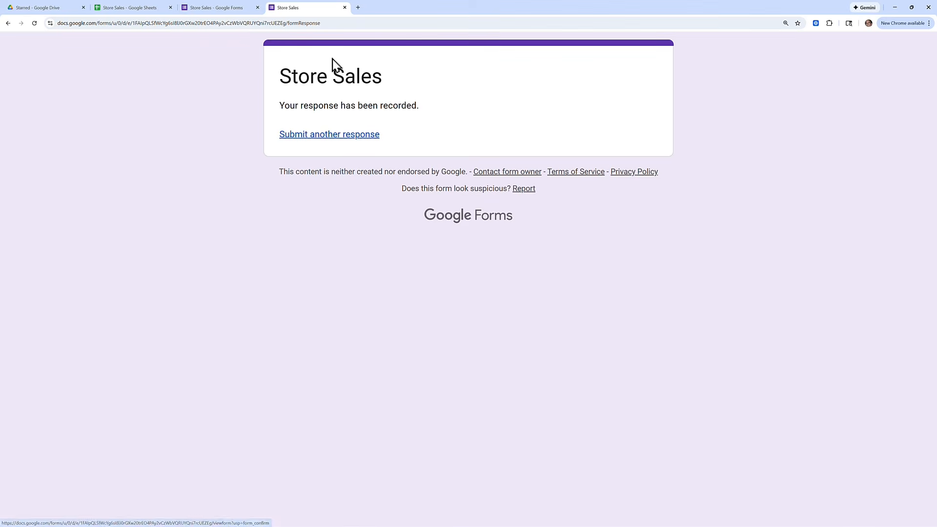
{"action": "left_click", "coordinate": [345, 7]}
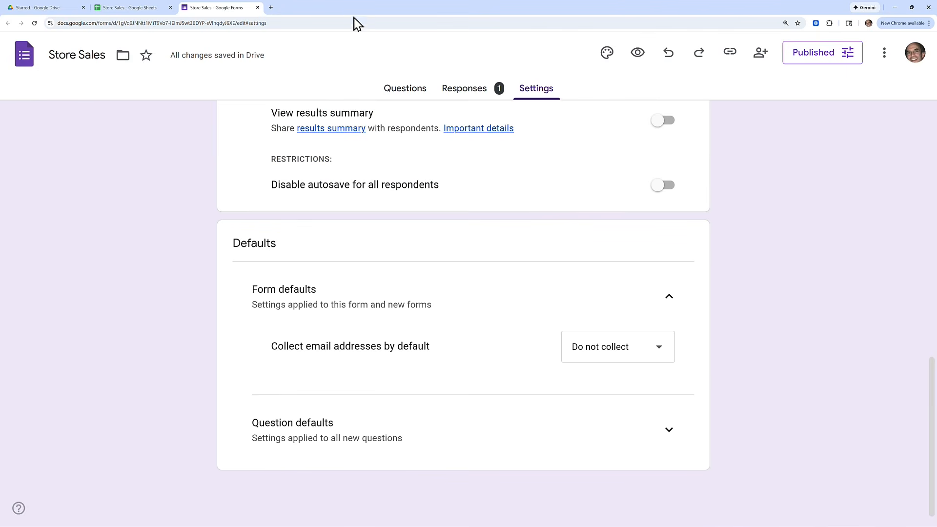
Step: Review the form's response summary, including the favorite product chart, new products chart and comments
{"action": "left_click", "coordinate": [467, 92]}
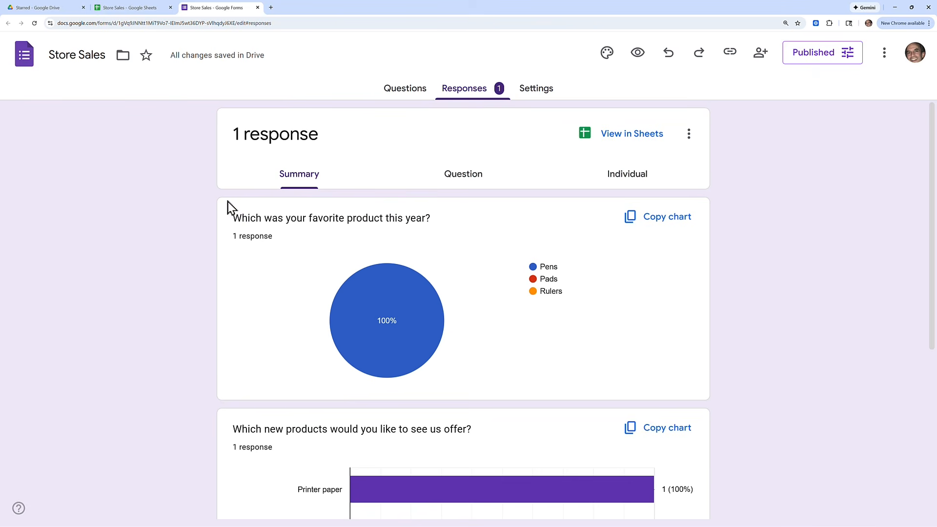
{"action": "scroll", "coordinate": [235, 203], "scroll_direction": "down", "scroll_amount": 1}
{"action": "scroll", "coordinate": [235, 208], "scroll_direction": "down", "scroll_amount": 1}
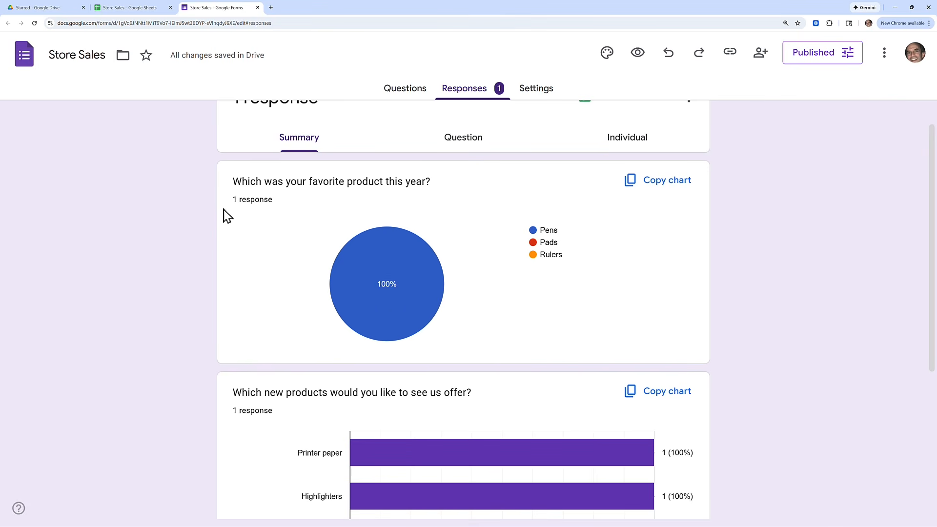
{"action": "scroll", "coordinate": [227, 215], "scroll_direction": "down", "scroll_amount": 1}
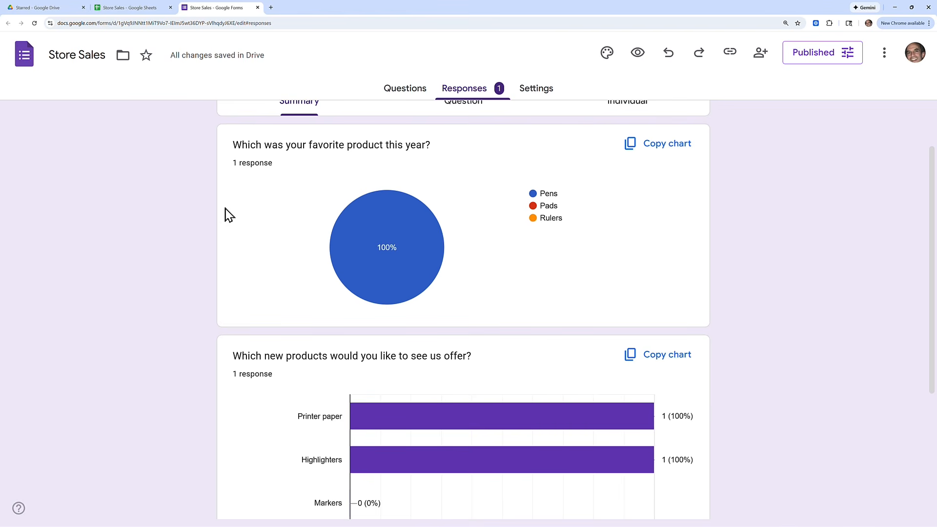
{"action": "scroll", "coordinate": [226, 213], "scroll_direction": "down", "scroll_amount": 1}
{"action": "mouse_move", "coordinate": [374, 187]}
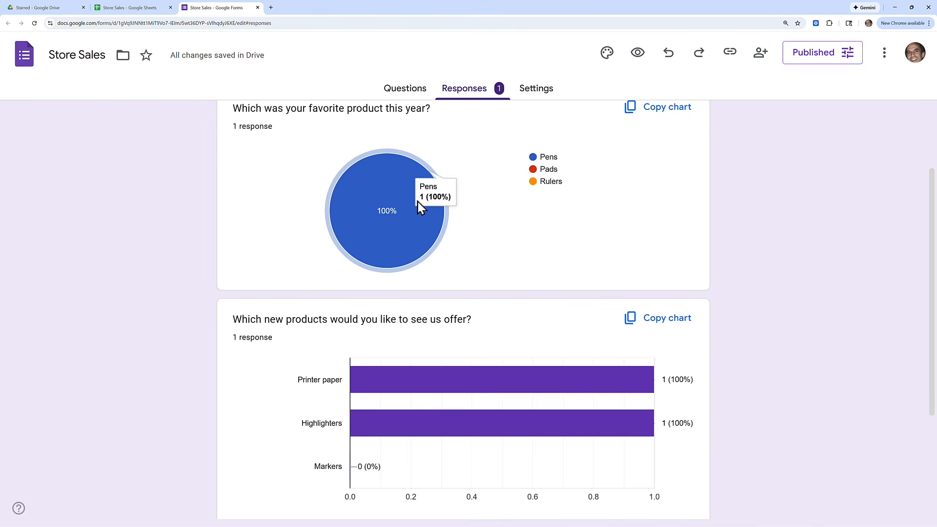
{"action": "scroll", "coordinate": [236, 254], "scroll_direction": "down", "scroll_amount": 4}
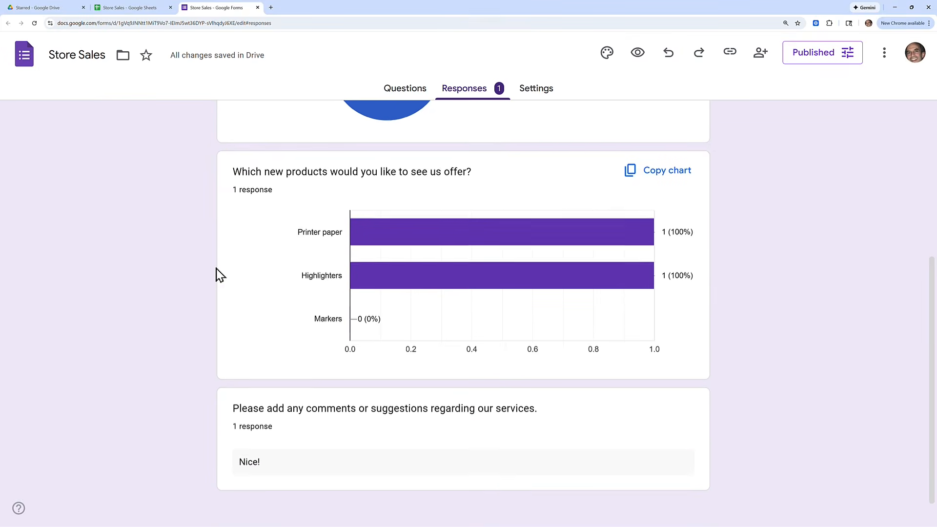
{"action": "scroll", "coordinate": [225, 268], "scroll_direction": "down", "scroll_amount": 1}
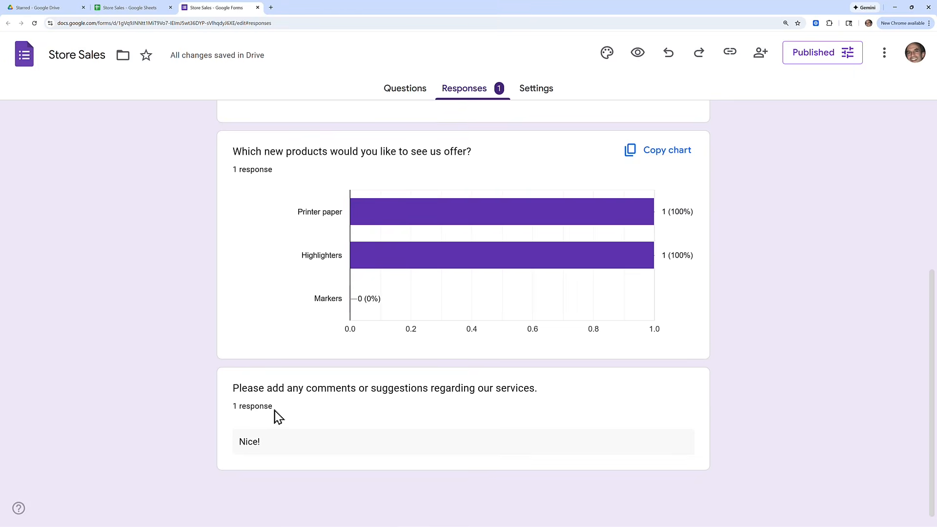
Step: Open the form's linked response spreadsheet in Google Sheets and dismiss the advanced table formatting tip
{"action": "scroll", "coordinate": [274, 420], "scroll_direction": "up", "scroll_amount": 3}
{"action": "scroll", "coordinate": [277, 417], "scroll_direction": "up", "scroll_amount": 2}
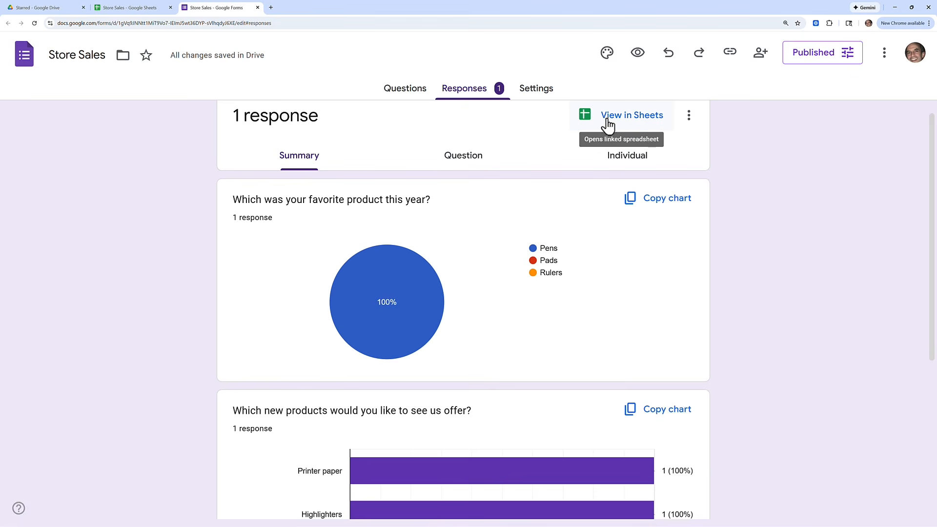
{"action": "left_click", "coordinate": [623, 117]}
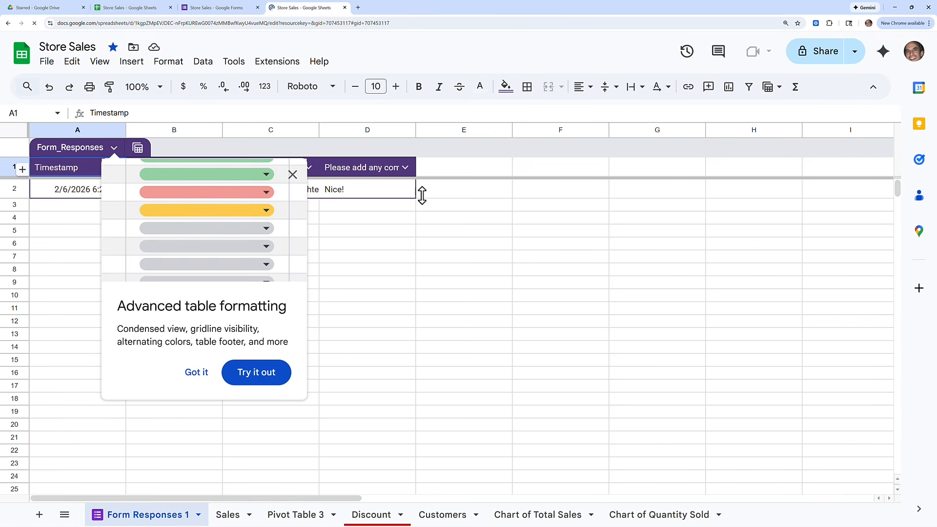
{"action": "left_click", "coordinate": [293, 175]}
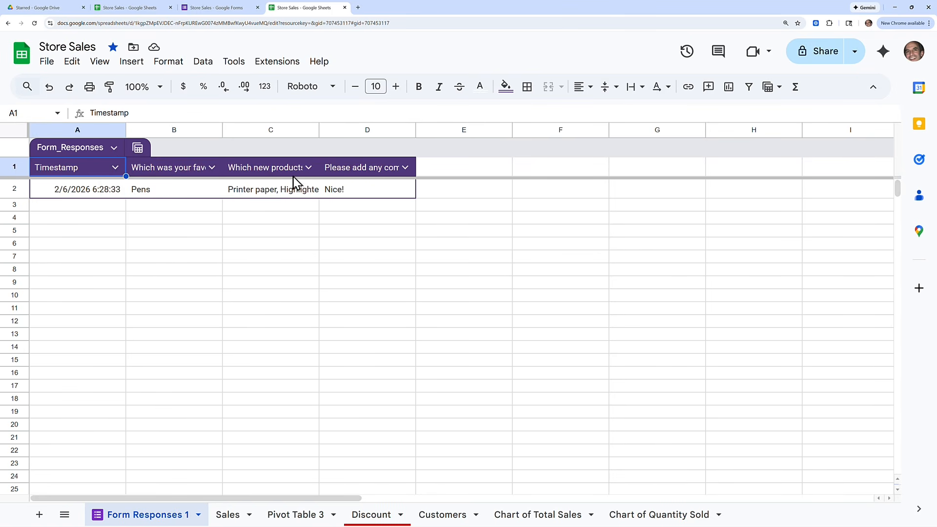